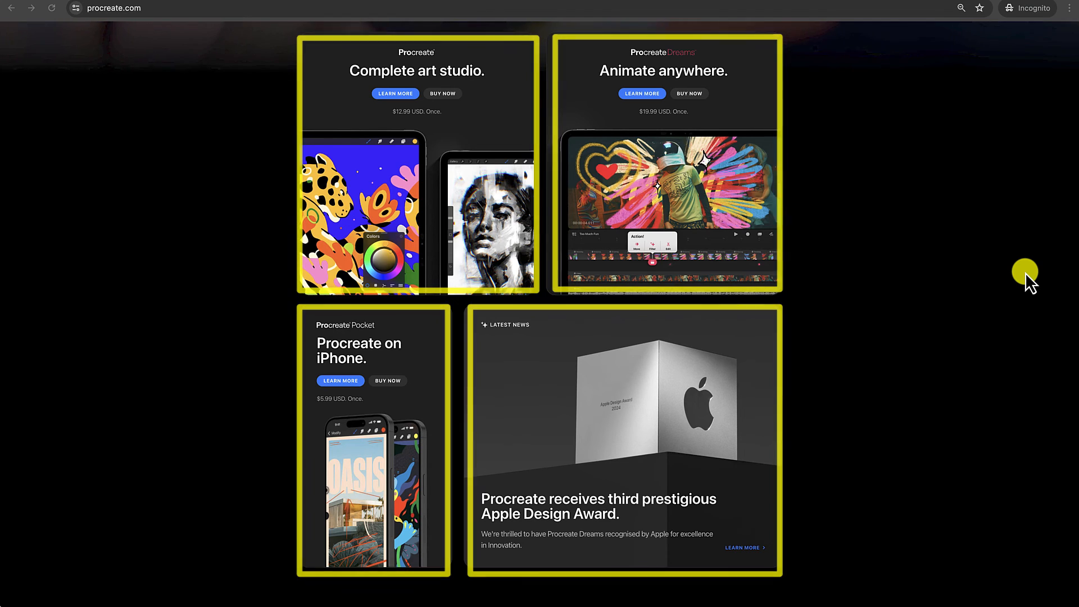
# Step: Switch to the bentogrids web design gallery and view the Zento template's bento grids in detail
pyautogui.click(250, 1)
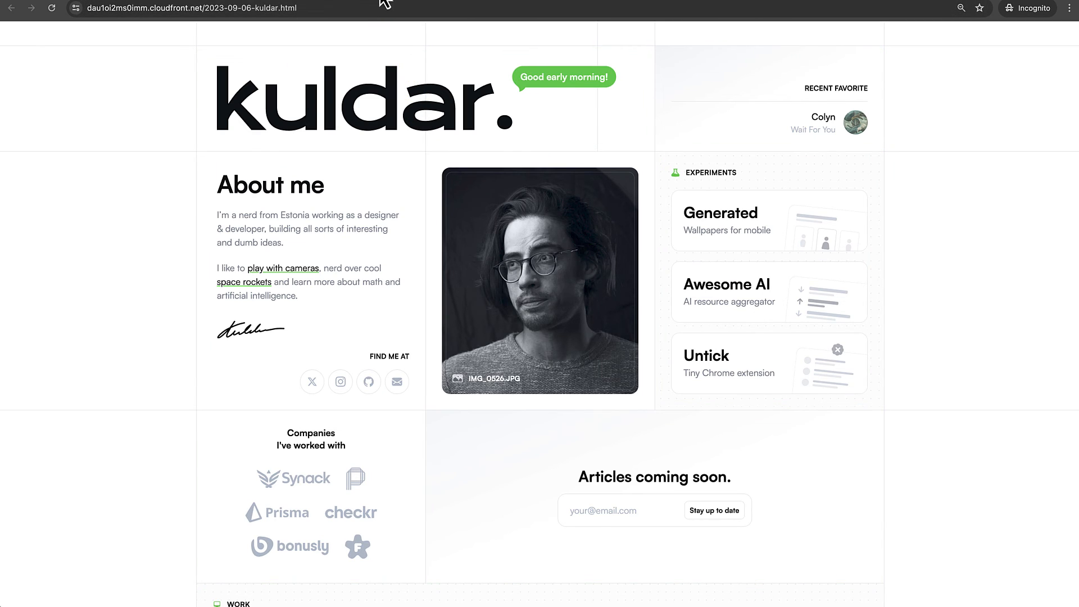
pyautogui.click(390, 3)
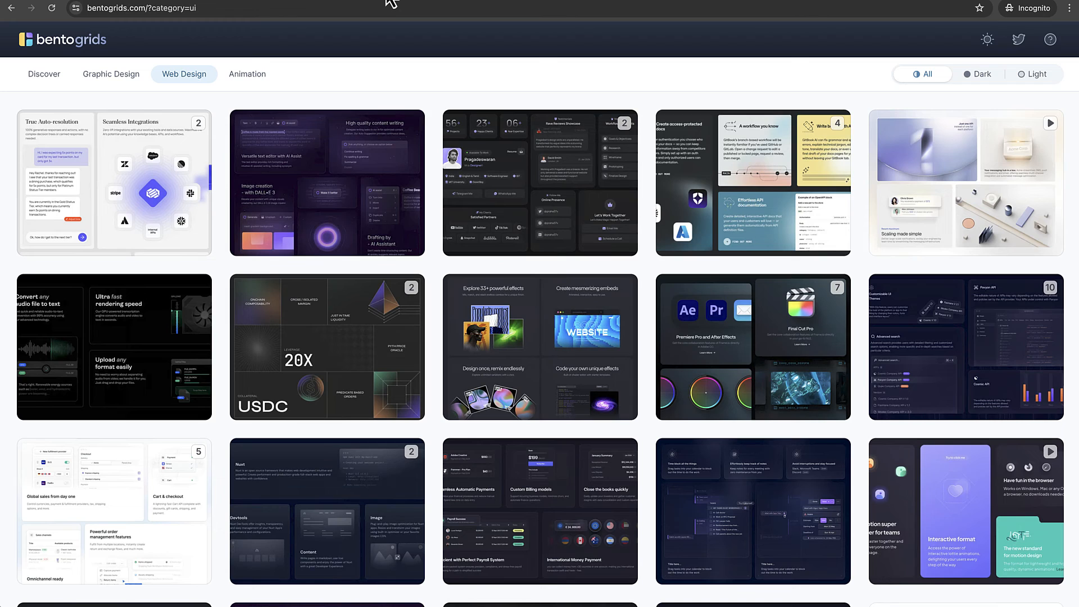
pyautogui.moveTo(284, 296)
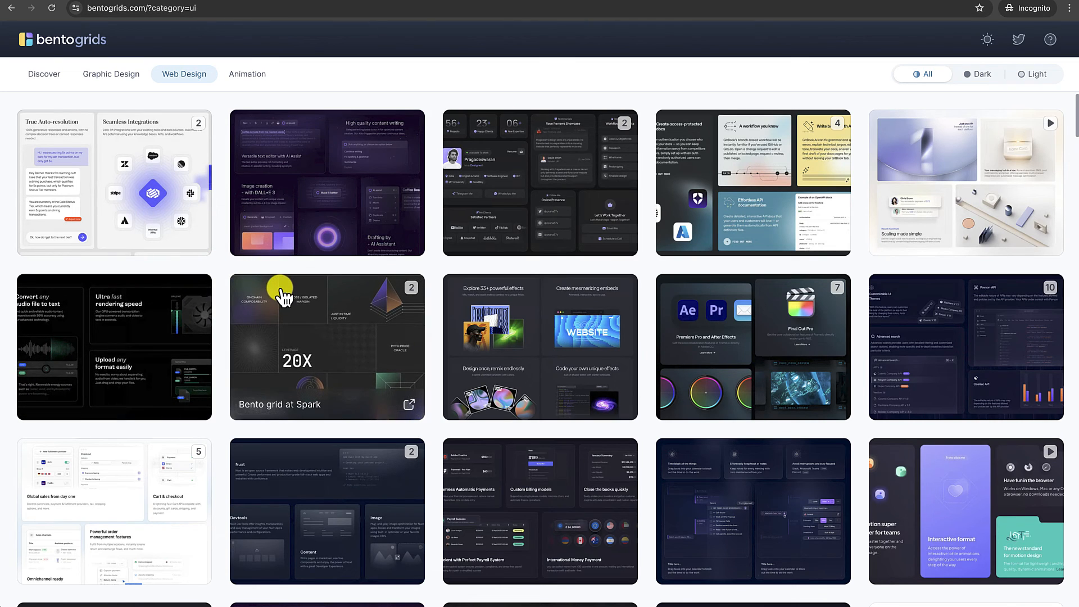
pyautogui.scroll(-1, 284, 296)
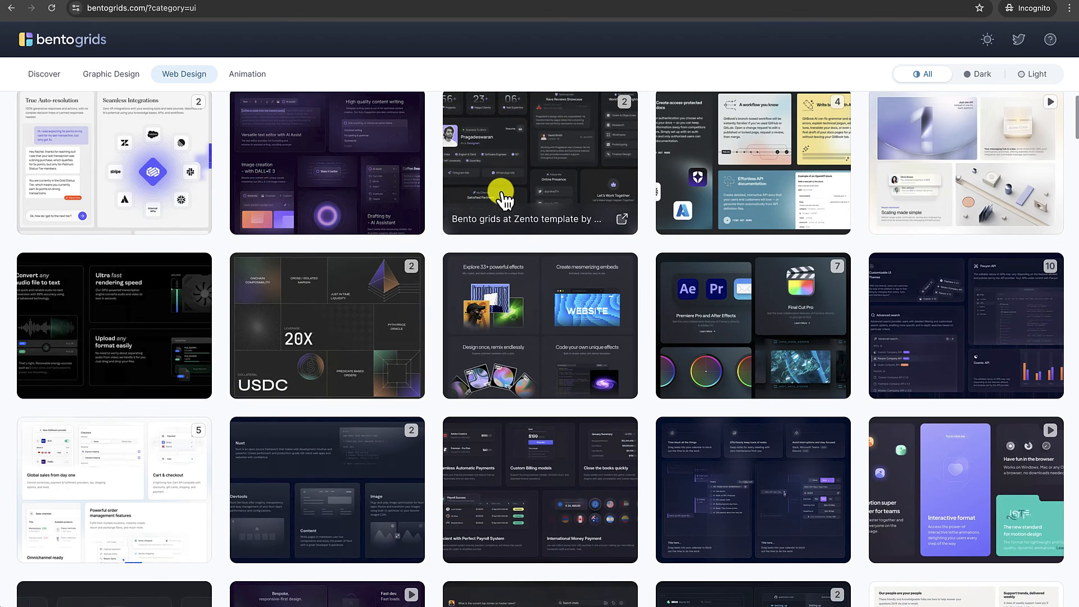
pyautogui.click(501, 192)
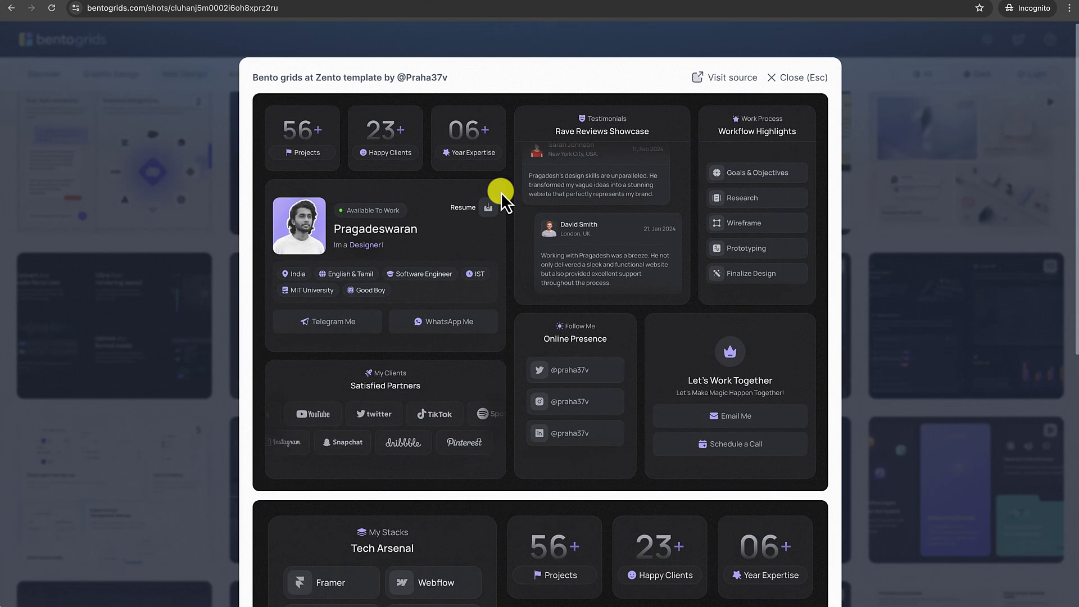
pyautogui.scroll(-2, 471, 255)
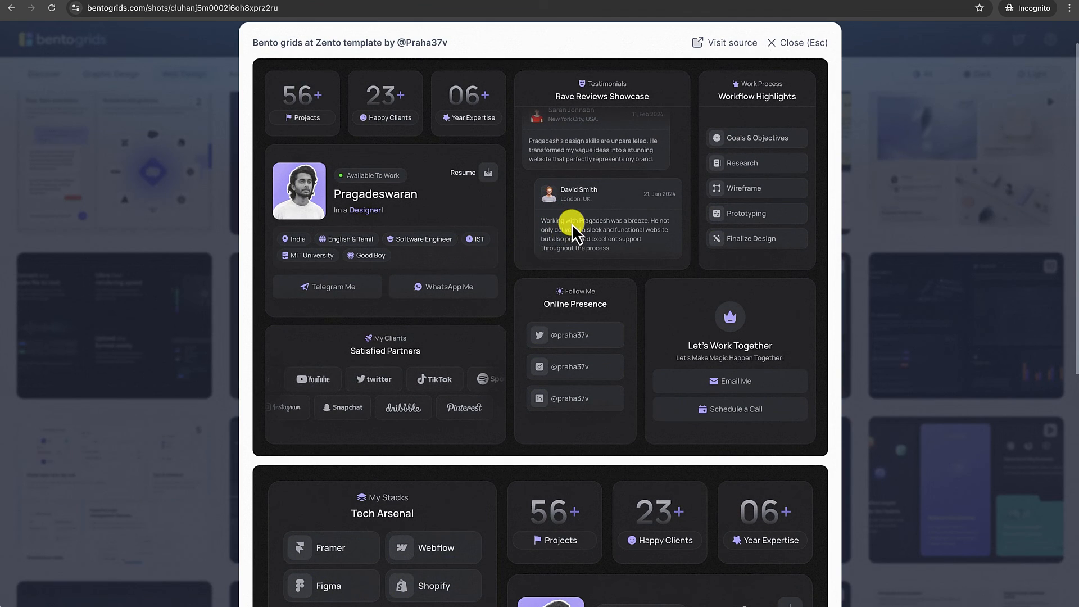
pyautogui.click(805, 50)
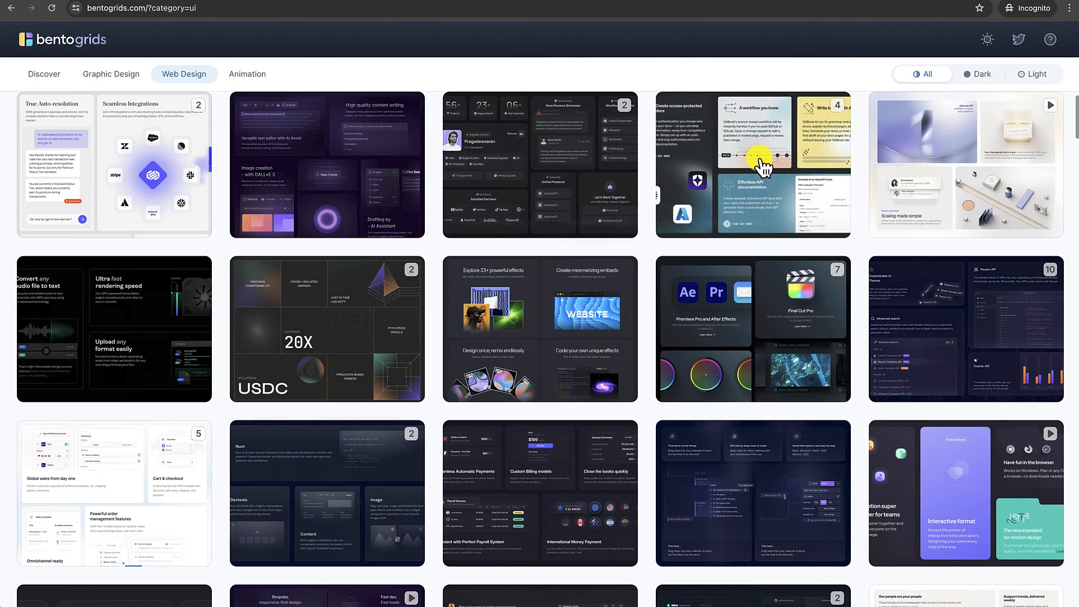
# Step: View the light "Just one API" bento grid and the dark calendar-task Bento UI example in the gallery
pyautogui.click(960, 168)
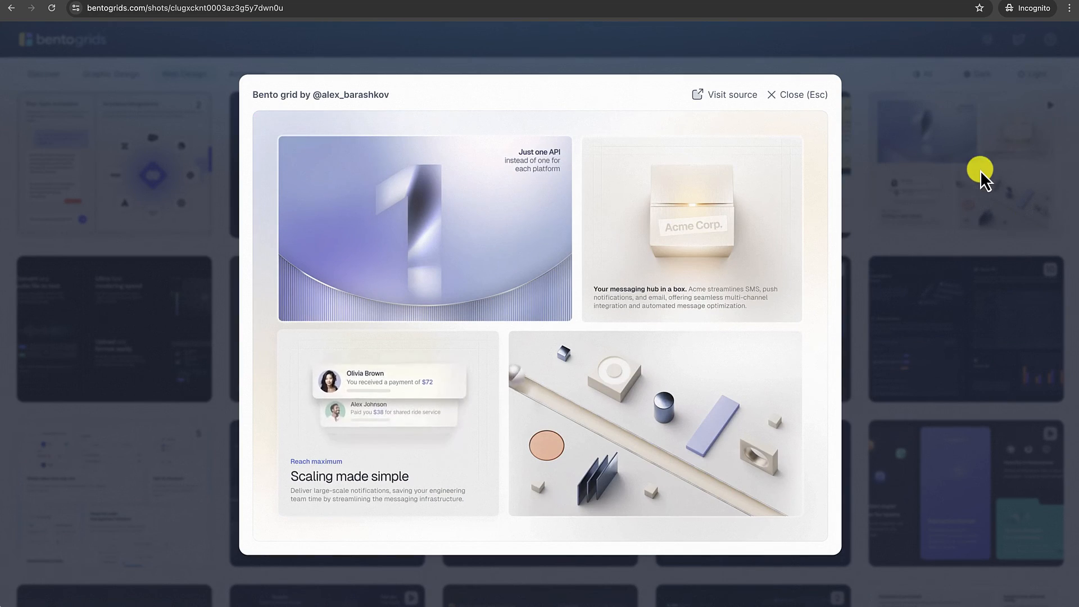
pyautogui.click(789, 97)
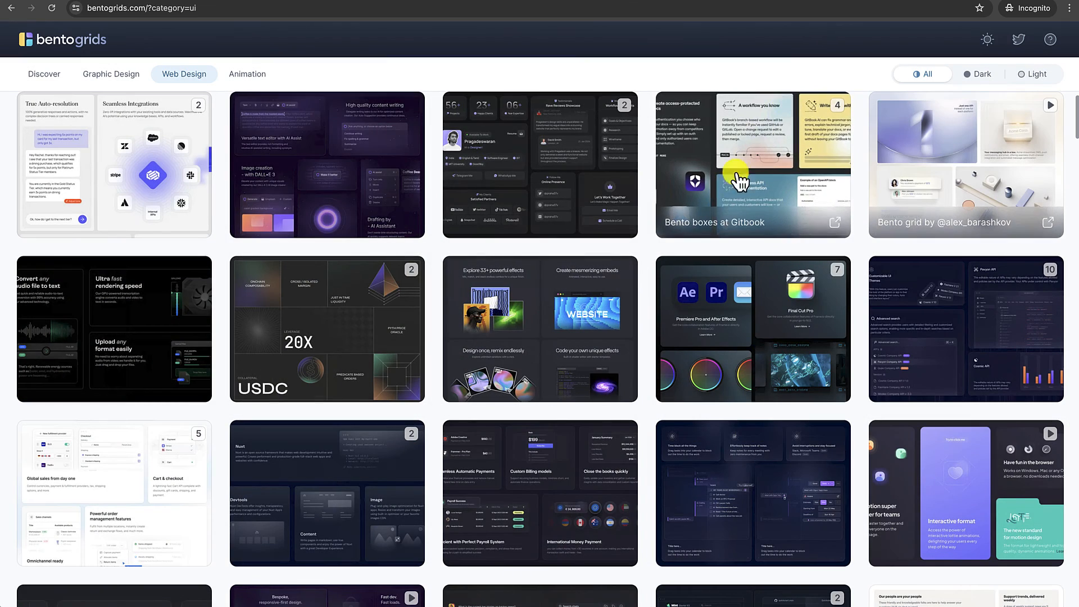
pyautogui.scroll(-3, 700, 246)
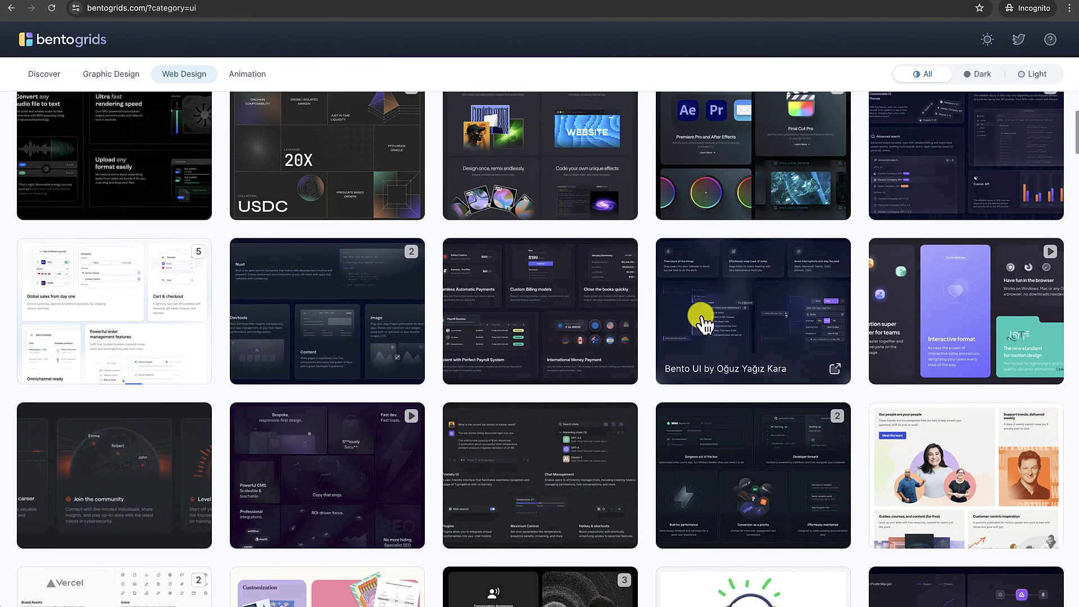
pyautogui.click(701, 318)
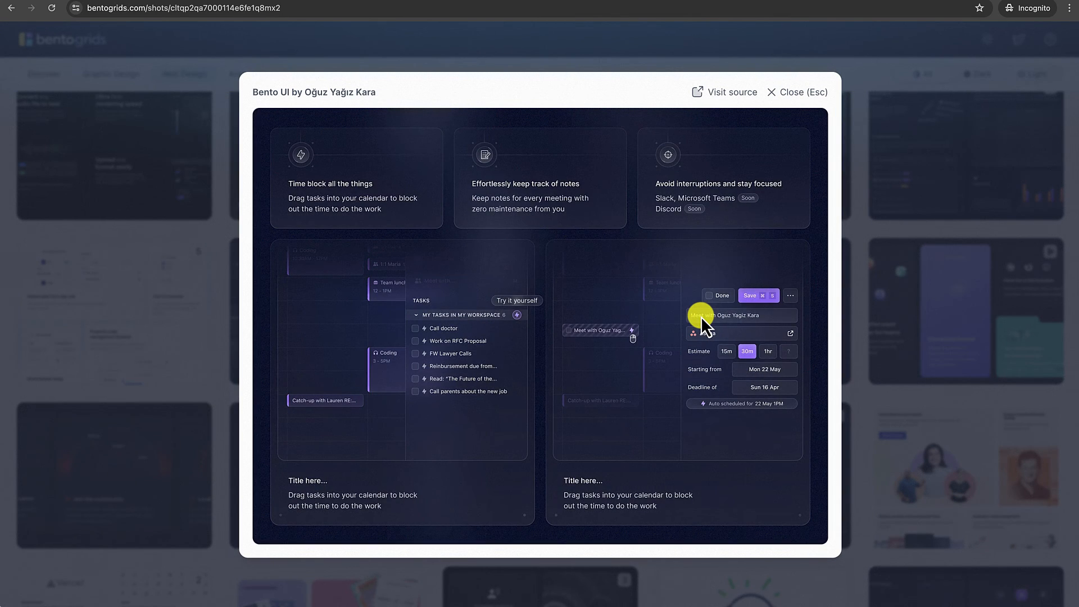
pyautogui.click(804, 103)
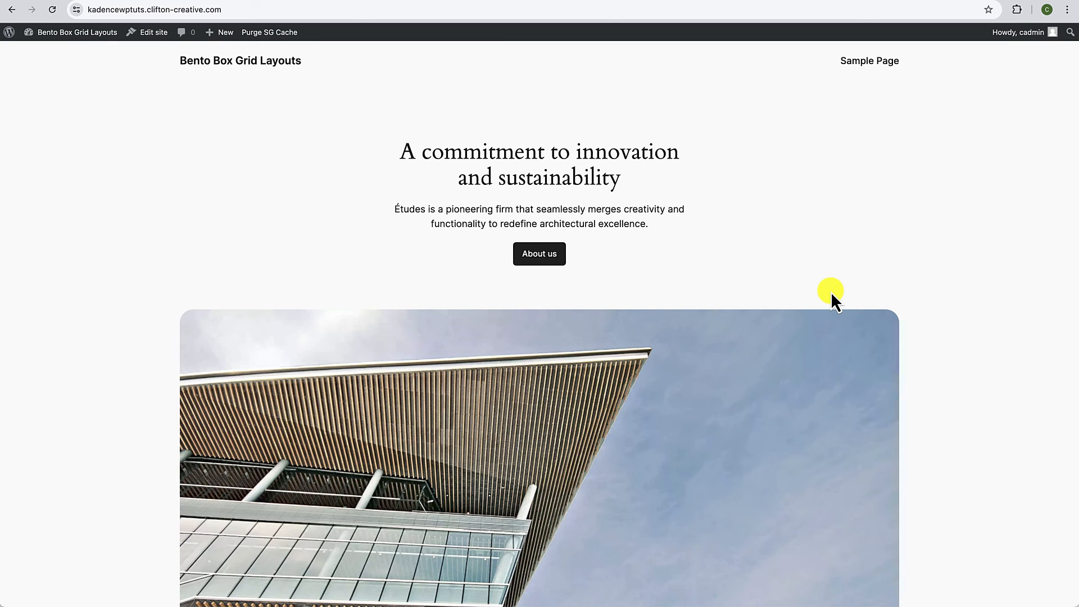
# Step: Look through the Bento Box Grid Layouts site's current homepage from header to testimonial and return to its beginning
pyautogui.scroll(-3, 789, 373)
pyautogui.scroll(-10, 788, 373)
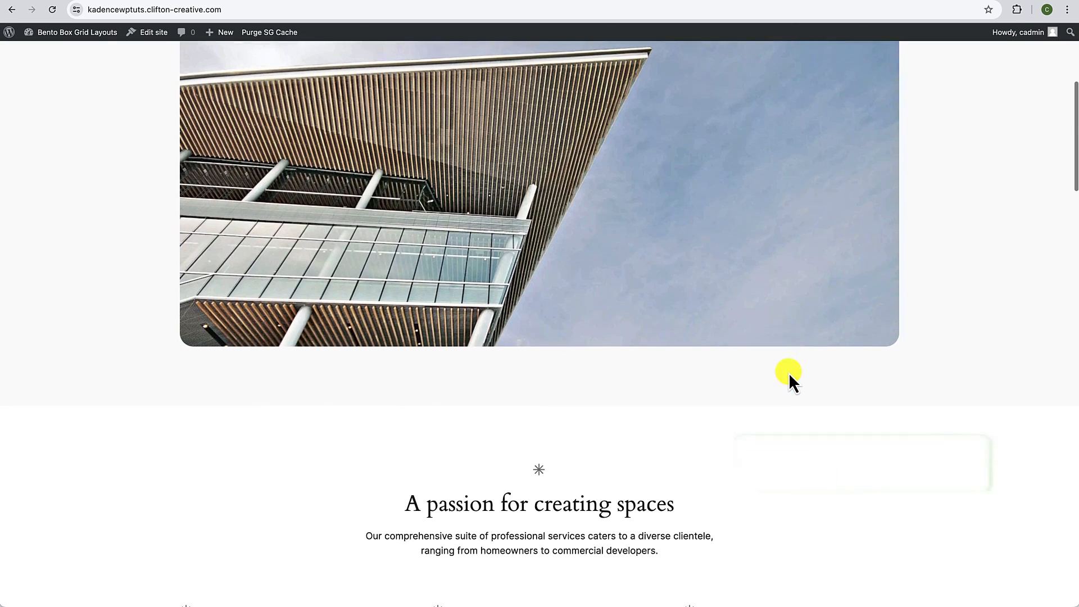
pyautogui.scroll(-10, 789, 373)
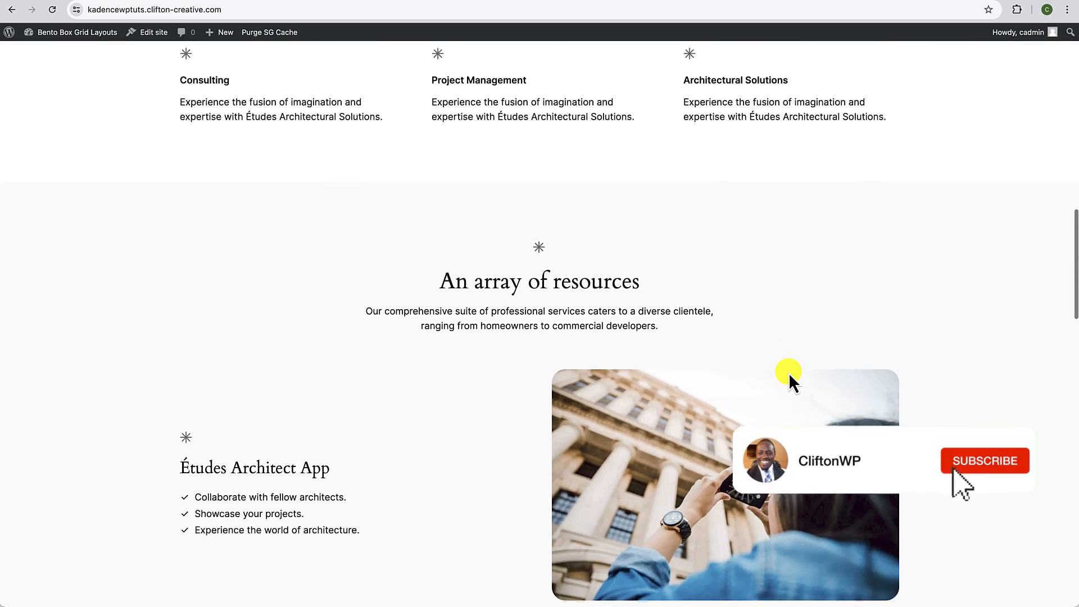
pyautogui.scroll(-4, 788, 372)
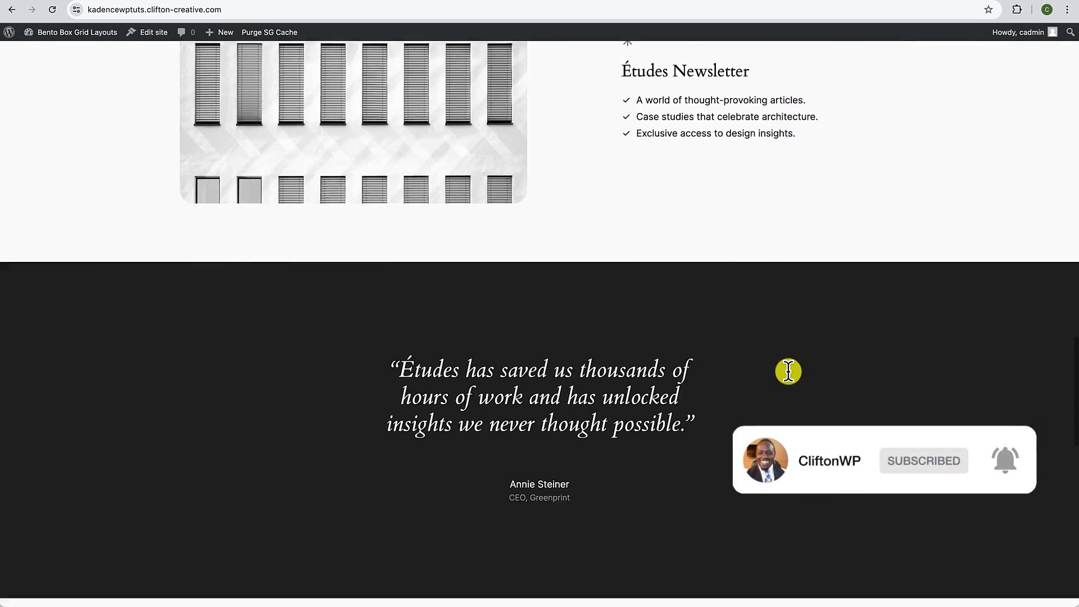
pyautogui.scroll(20, 789, 373)
pyautogui.scroll(-1, 788, 372)
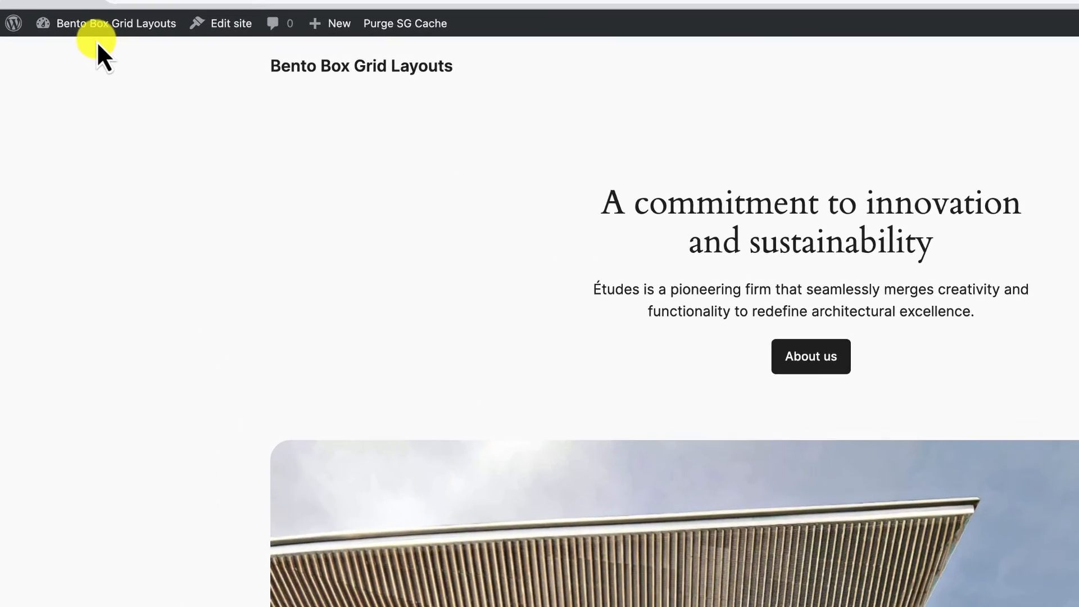
# Step: Go to the WordPress dashboard of the Bento Box Grid Layouts site and open its installed themes
pyautogui.moveTo(67, 34)
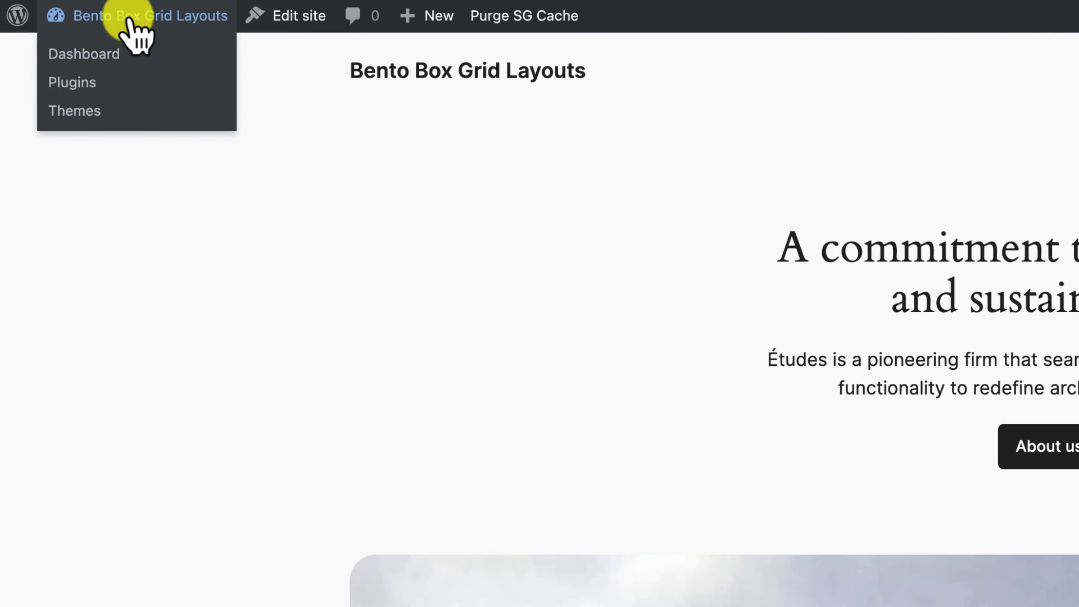
pyautogui.click(105, 54)
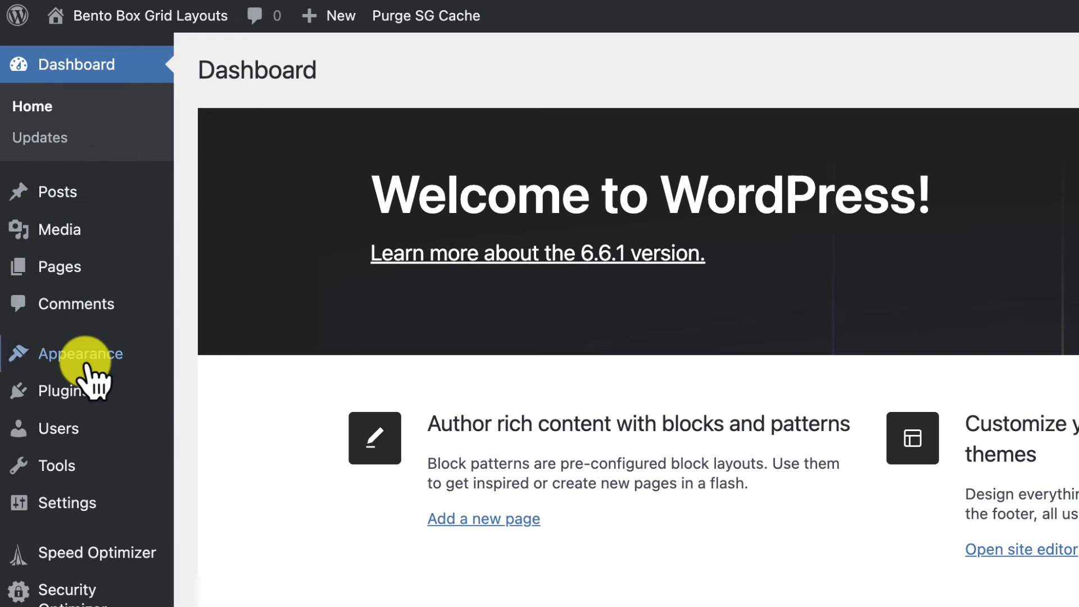
pyautogui.moveTo(85, 360)
pyautogui.click(232, 359)
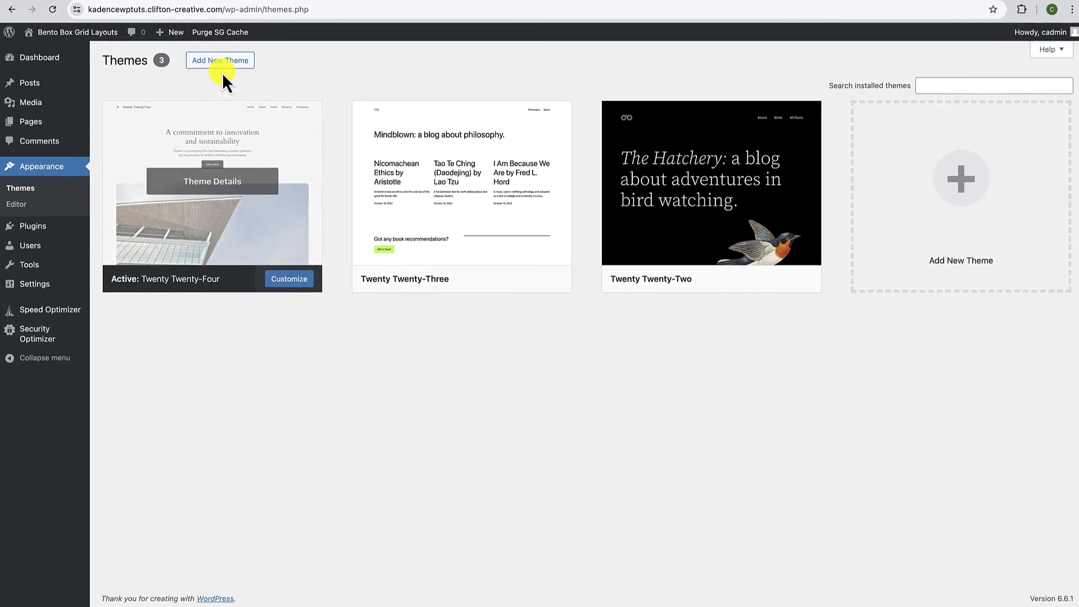
# Step: Search the theme directory for "kadence" and install and activate the Kadence theme
pyautogui.click(231, 62)
pyautogui.click(941, 93)
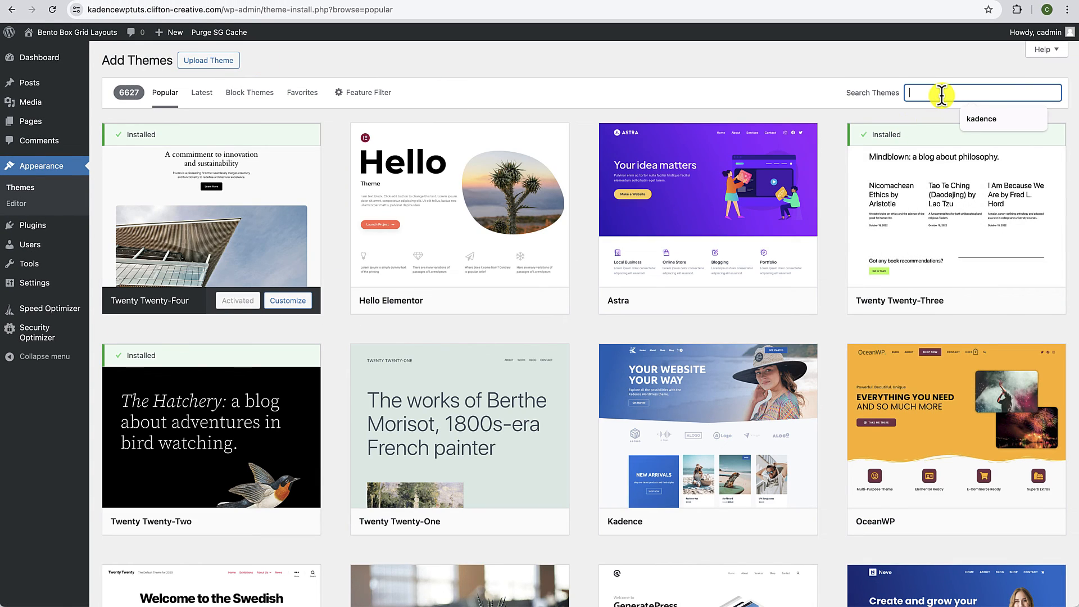
pyautogui.write('kadence')
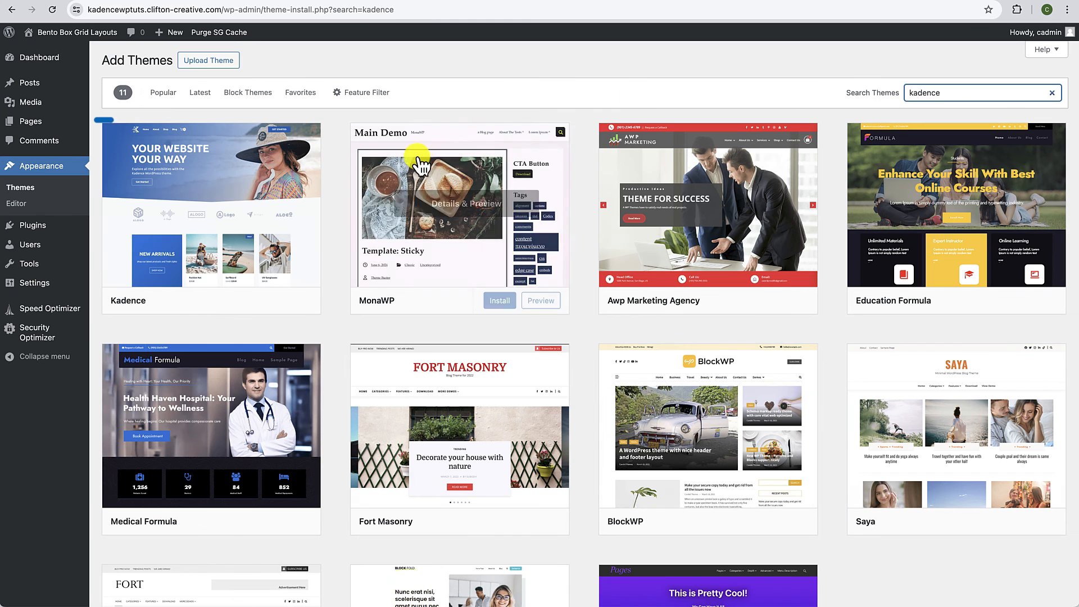
pyautogui.moveTo(321, 150)
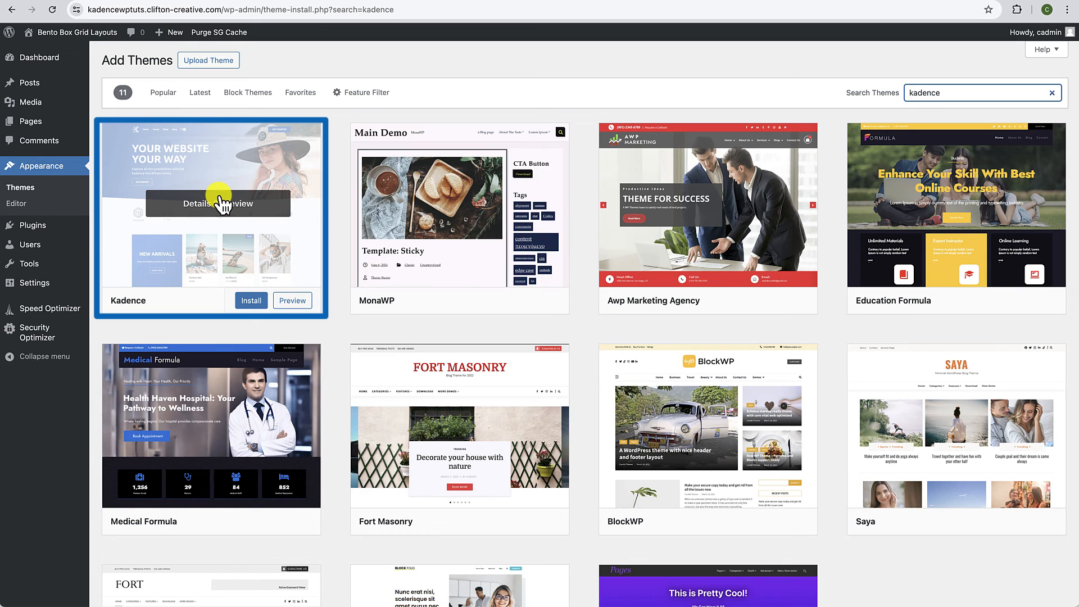
pyautogui.click(246, 300)
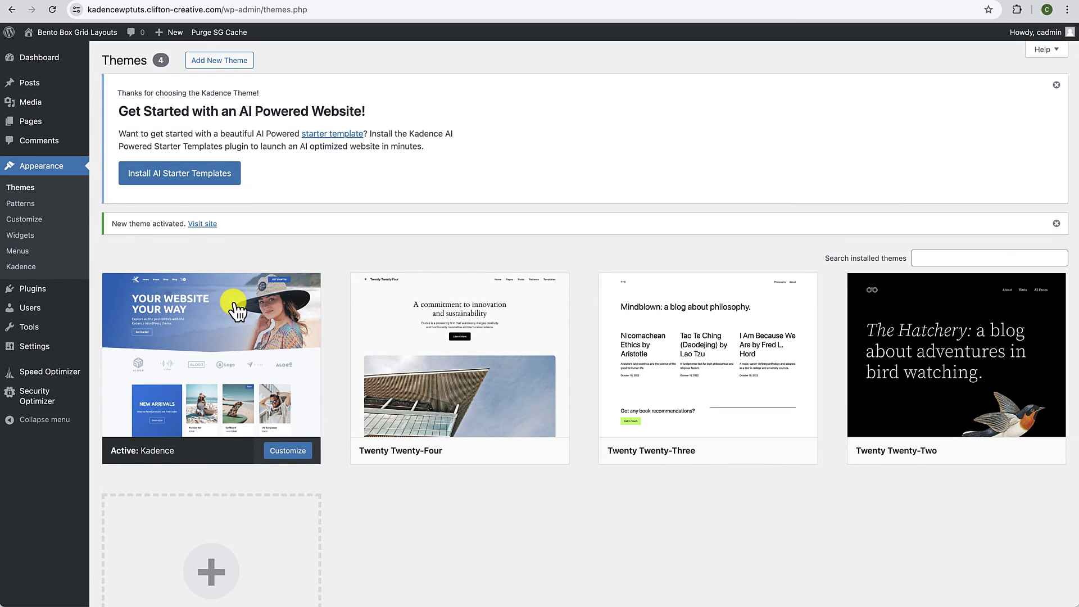
# Step: Search the plugin directory for "kadence blocks" and install and activate Gutenberg Blocks with AI by Kadence WP
pyautogui.moveTo(228, 318)
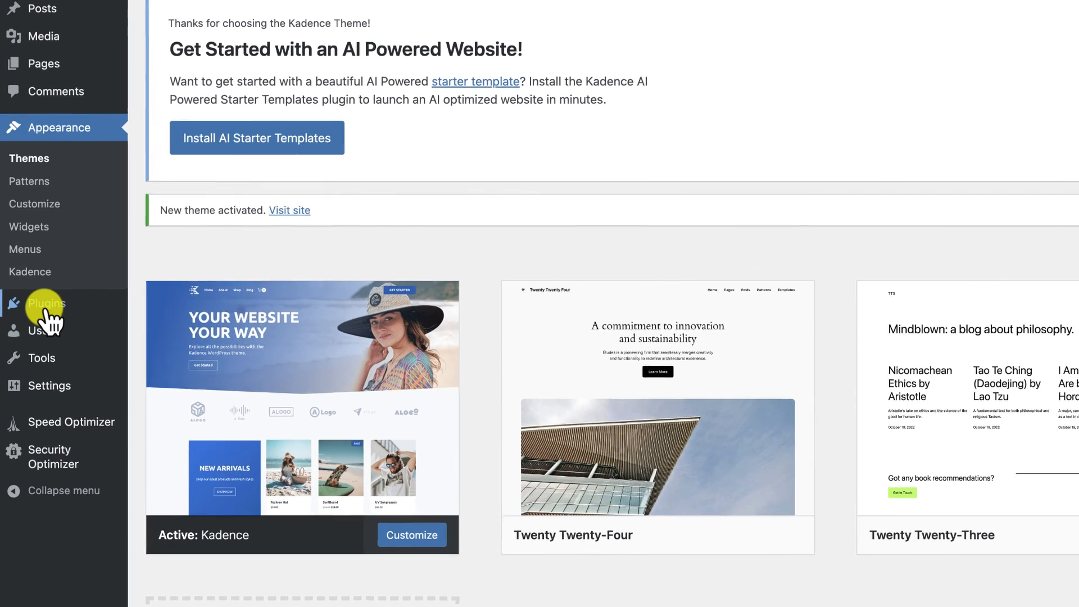
pyautogui.moveTo(48, 308)
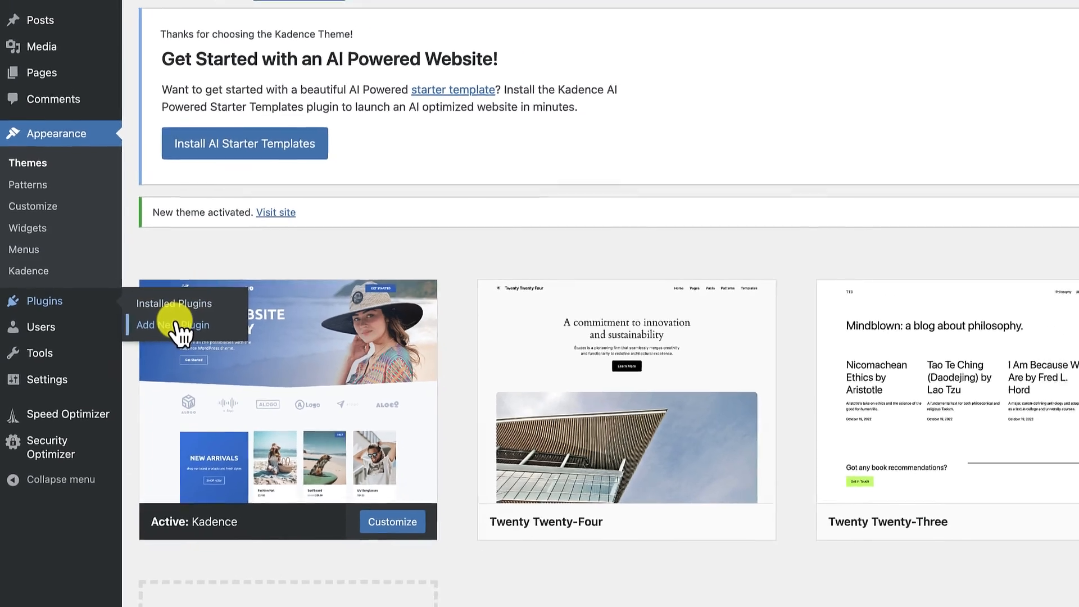
pyautogui.click(179, 328)
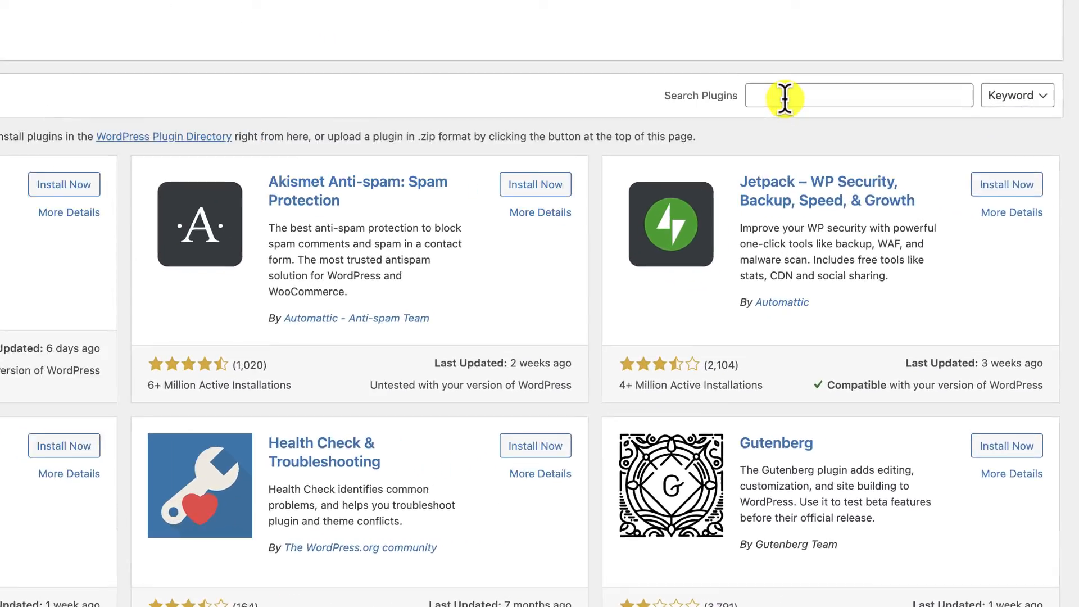
pyautogui.click(752, 49)
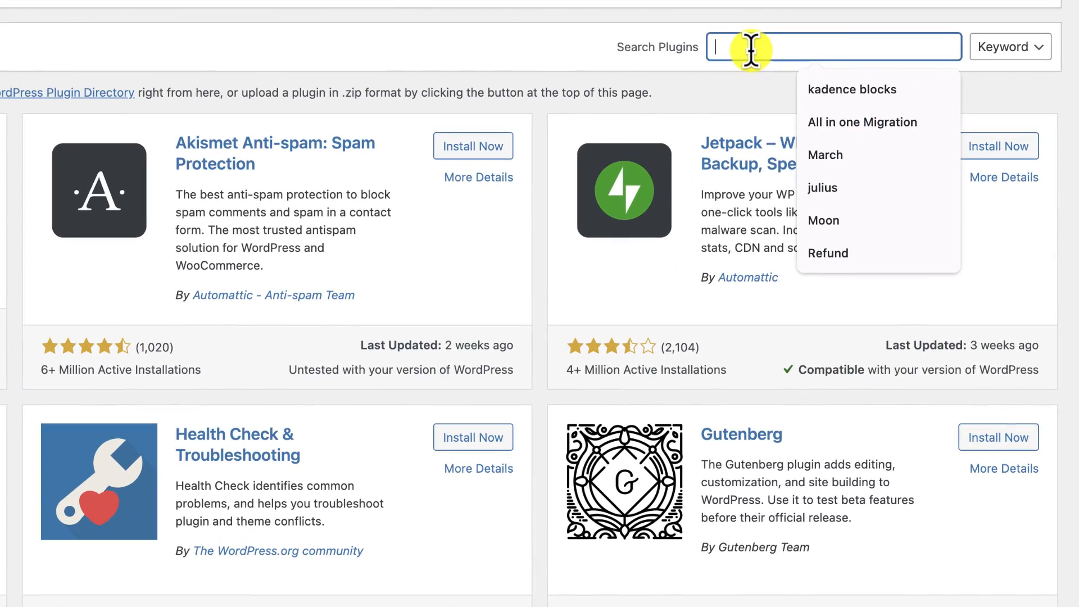
pyautogui.write('kadence blocks')
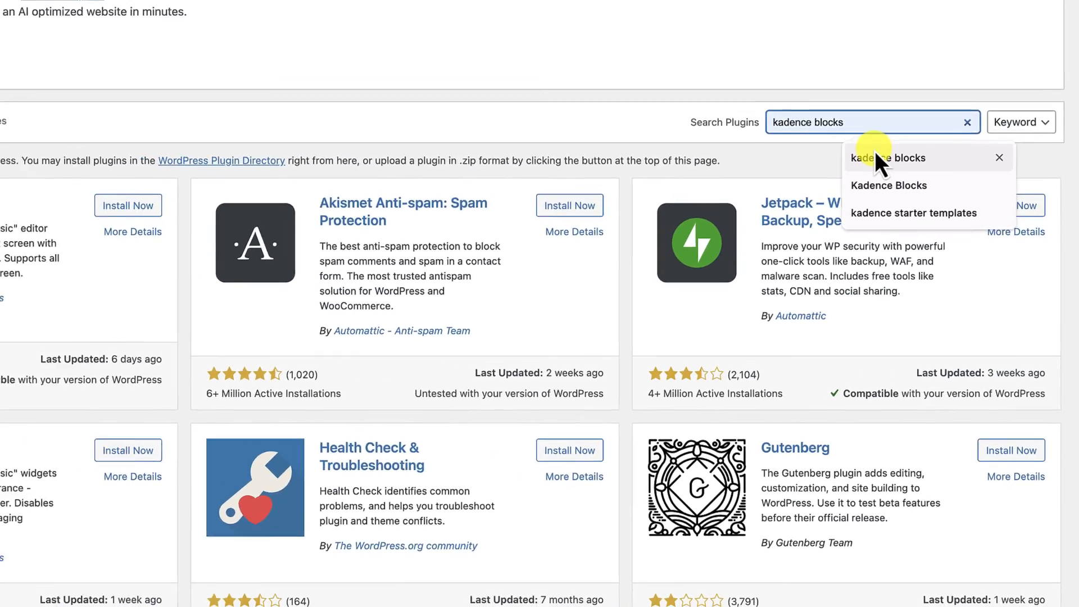
pyautogui.click(836, 87)
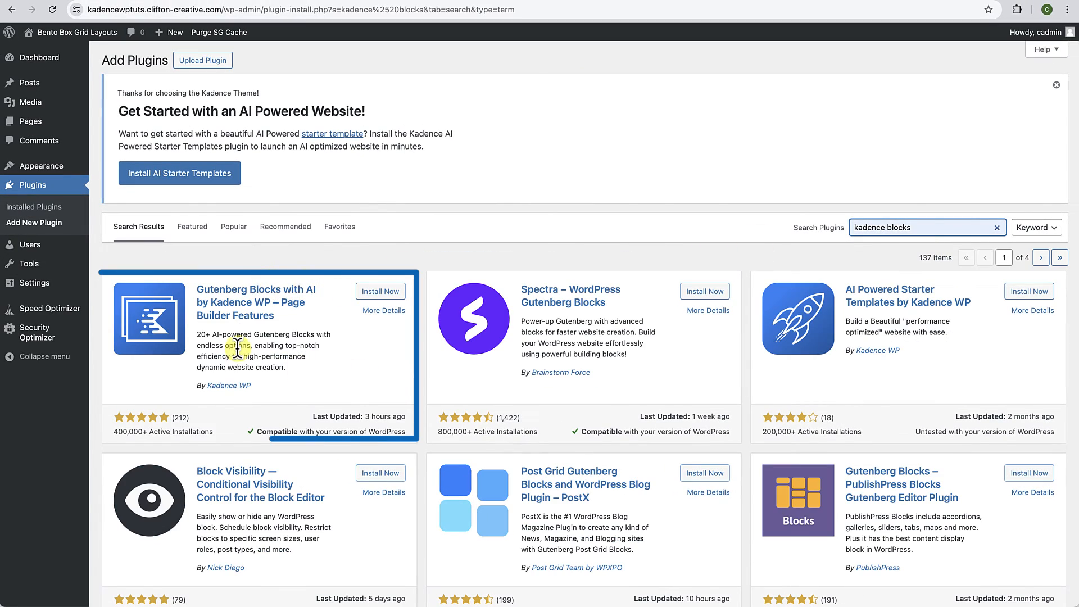
pyautogui.click(383, 293)
pyautogui.click(385, 292)
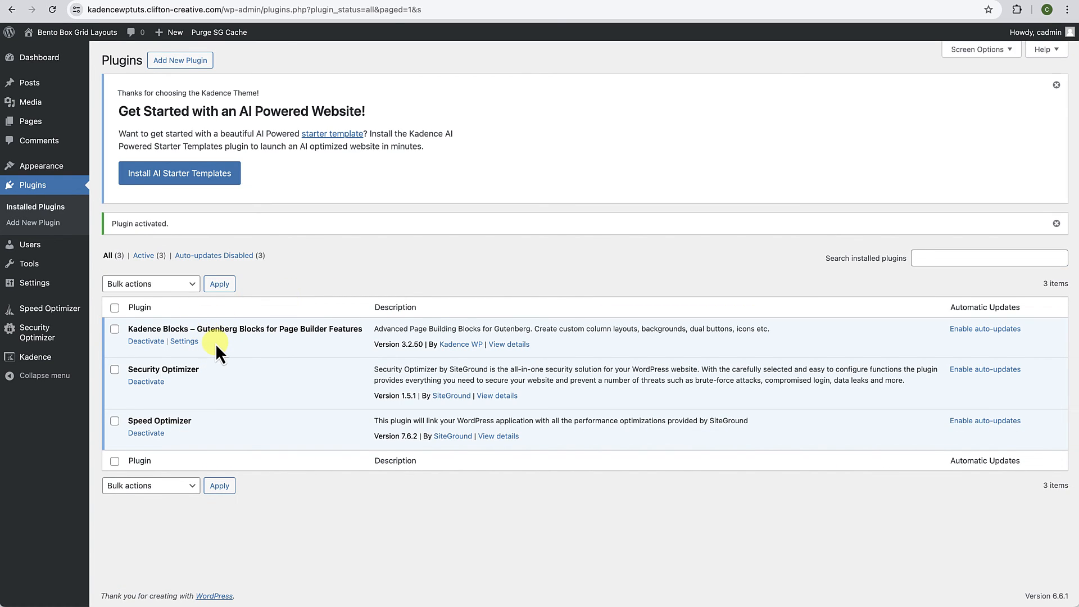
# Step: Open the live site's "Hello world!" post for editing, view the available Kadence blocks, and return to the homepage
pyautogui.click(96, 33)
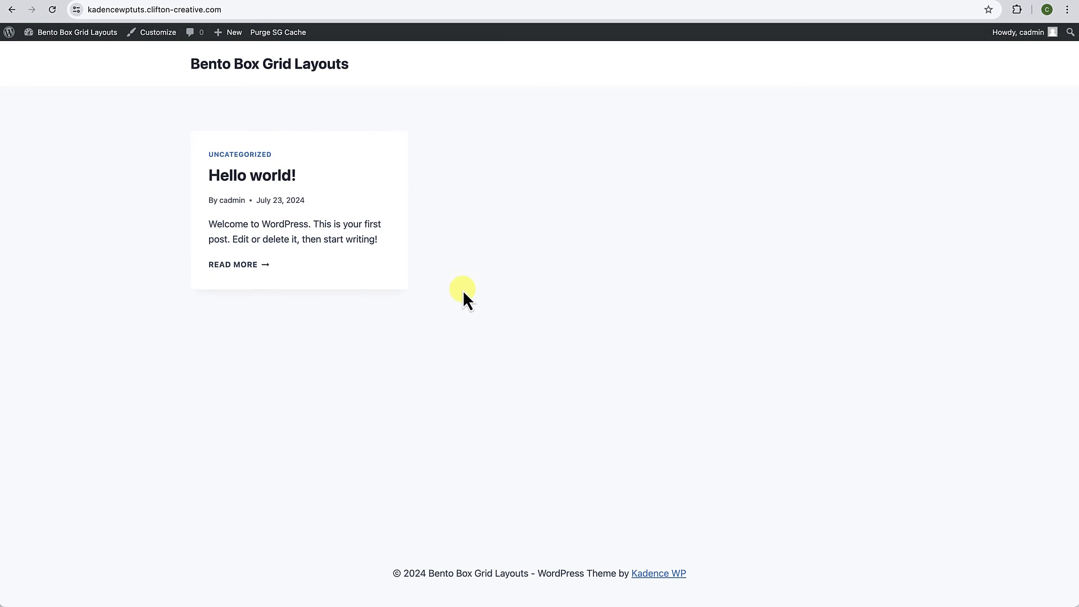
pyautogui.click(284, 180)
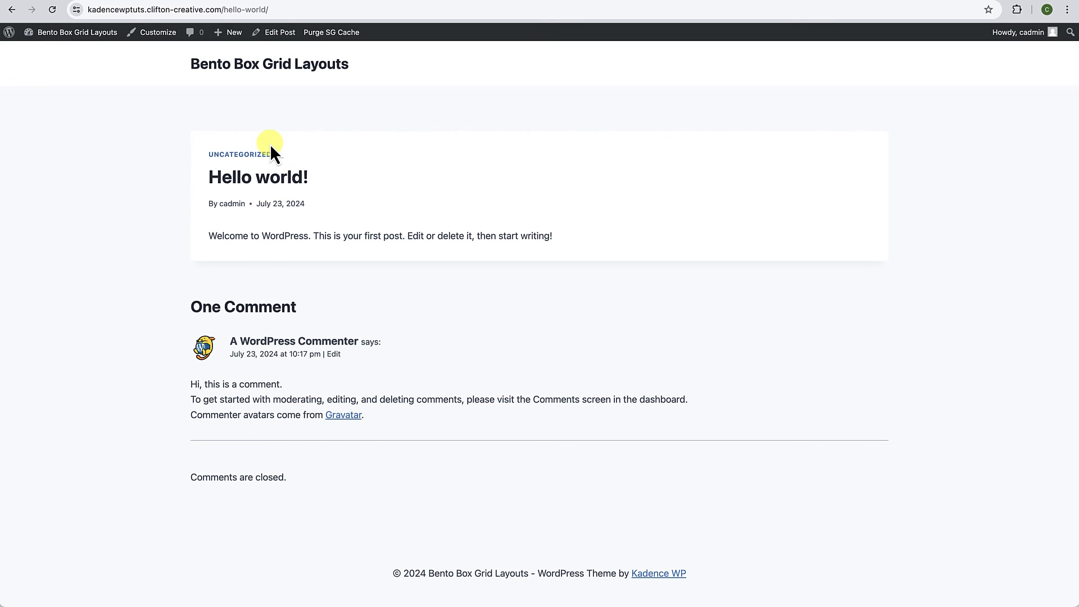
pyautogui.click(290, 35)
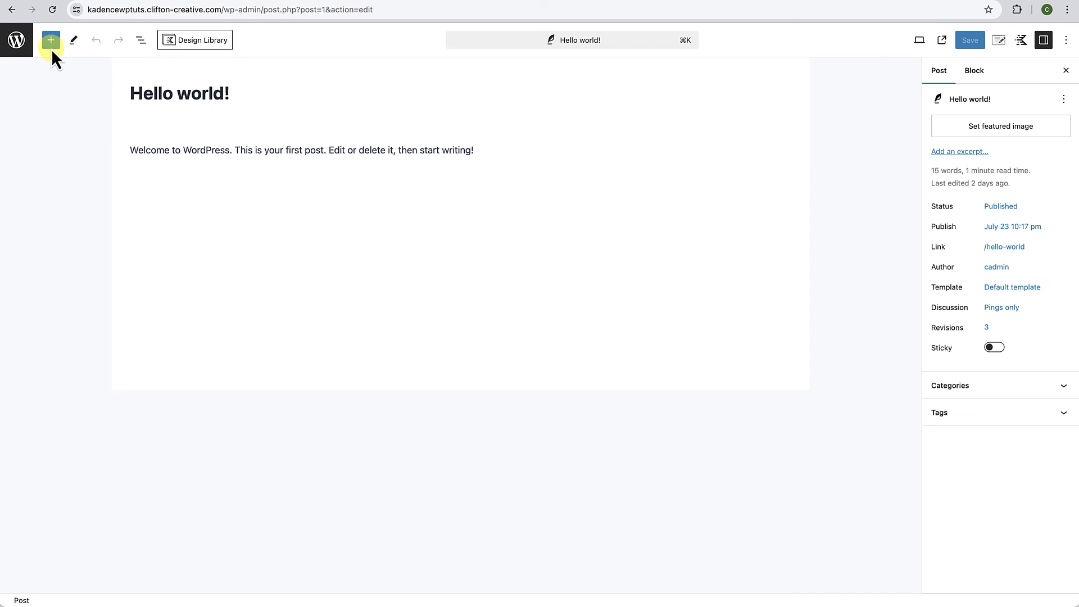
pyautogui.click(51, 47)
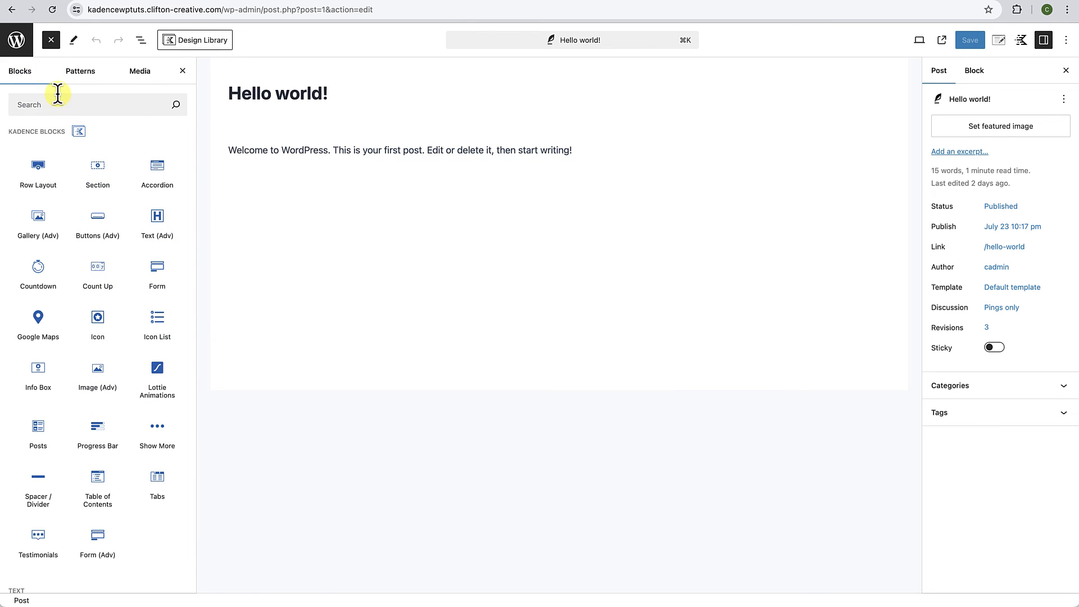
pyautogui.click(21, 42)
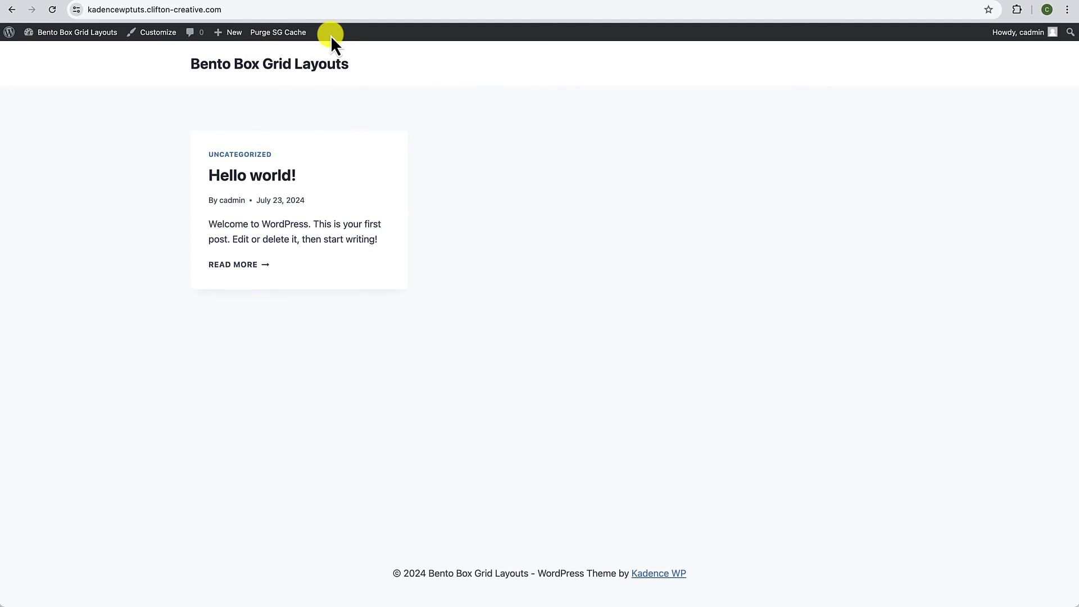
# Step: Create a new page, dismiss the backup notice, and title the page "Bento Box Grid Layouts"
pyautogui.moveTo(232, 36)
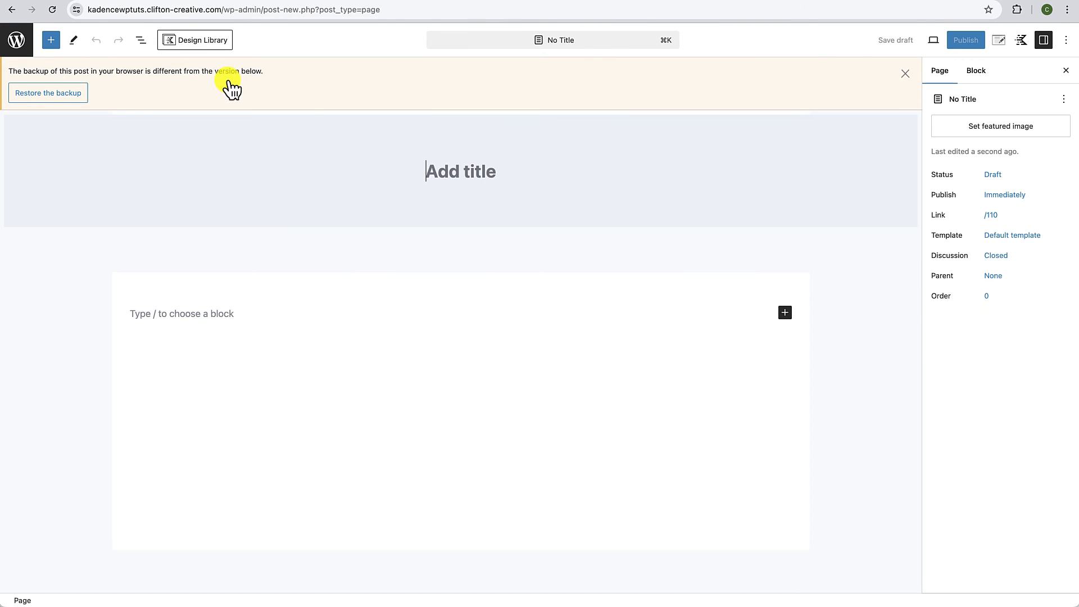
pyautogui.click(905, 74)
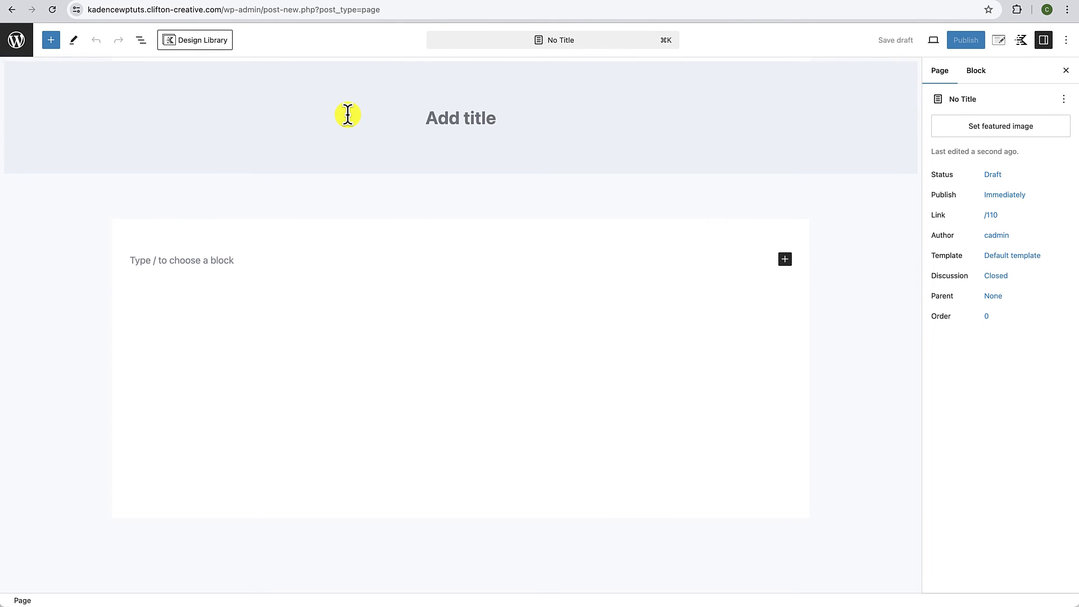
pyautogui.click(459, 118)
pyautogui.write('Bento Box Grid Layouts')
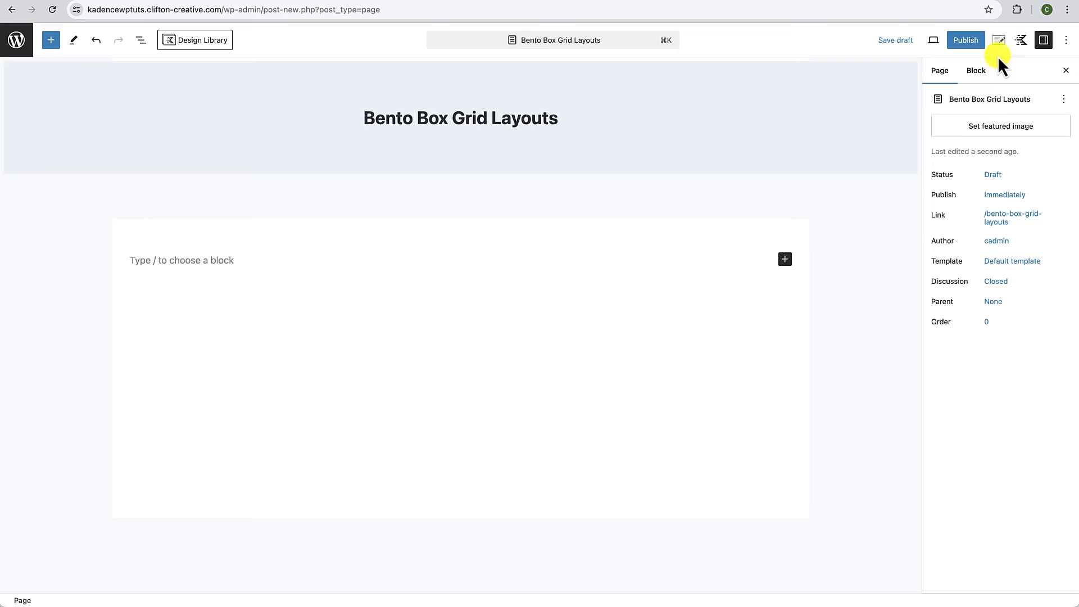
# Step: Disable the page title, content vertical spacing and header, and set the page layout to Fullwidth with the Unboxed content style
pyautogui.click(1000, 39)
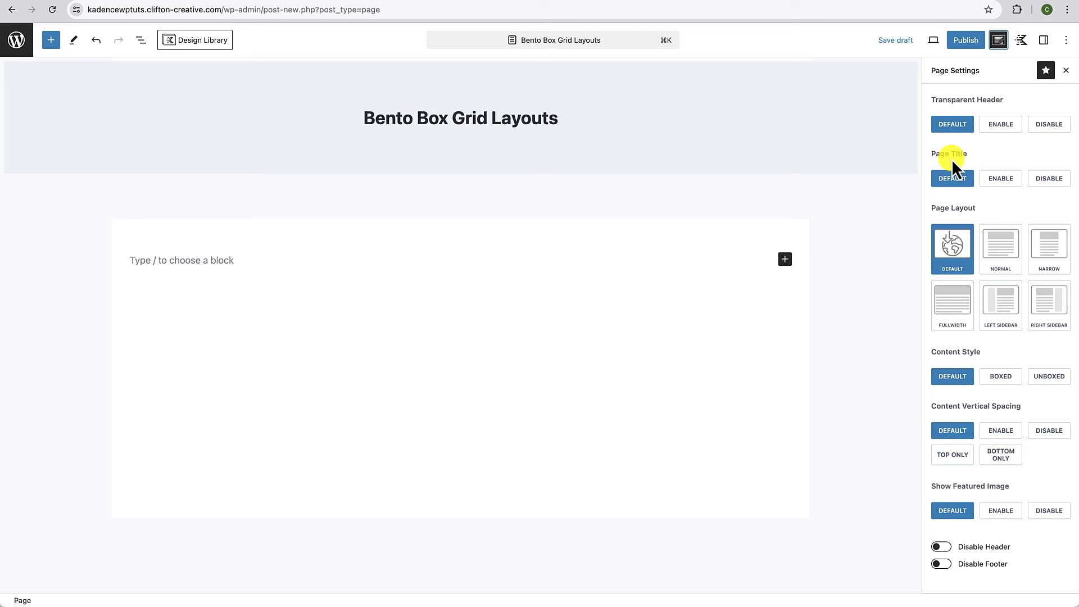
pyautogui.click(1050, 179)
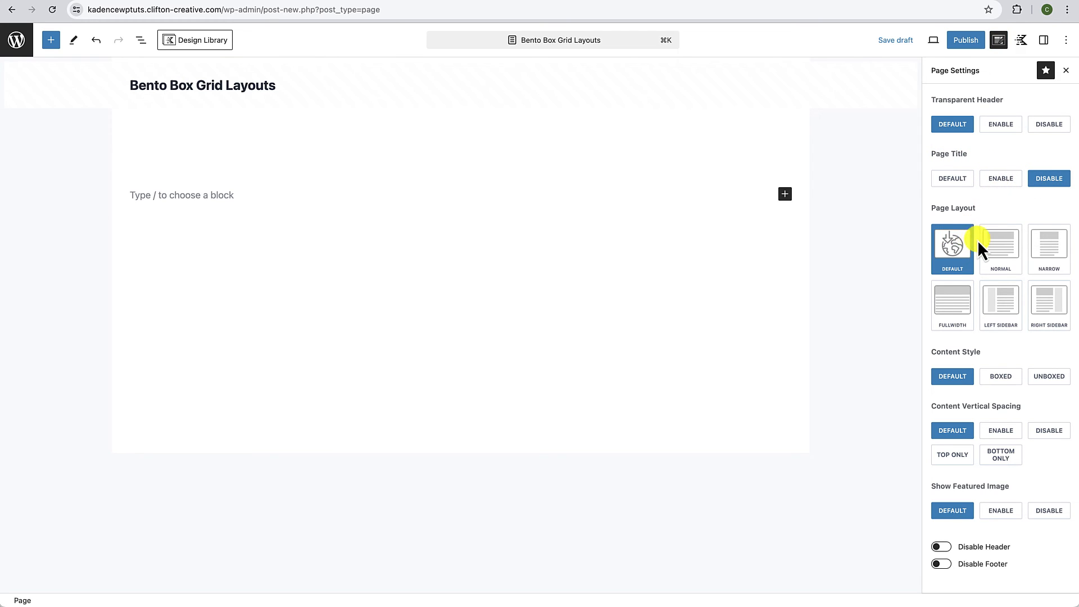
pyautogui.click(954, 309)
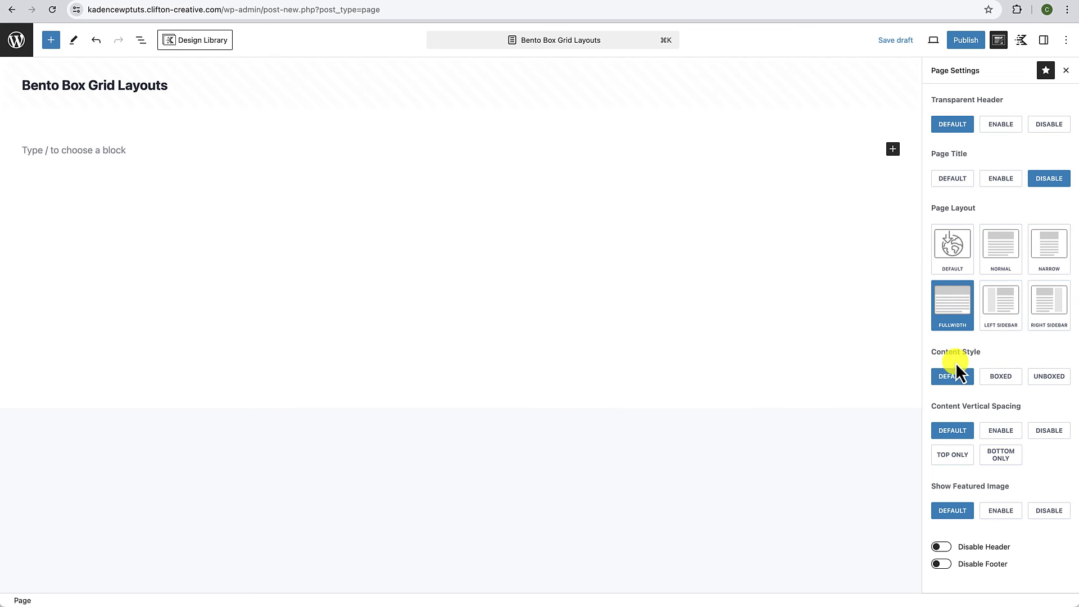
pyautogui.click(1045, 383)
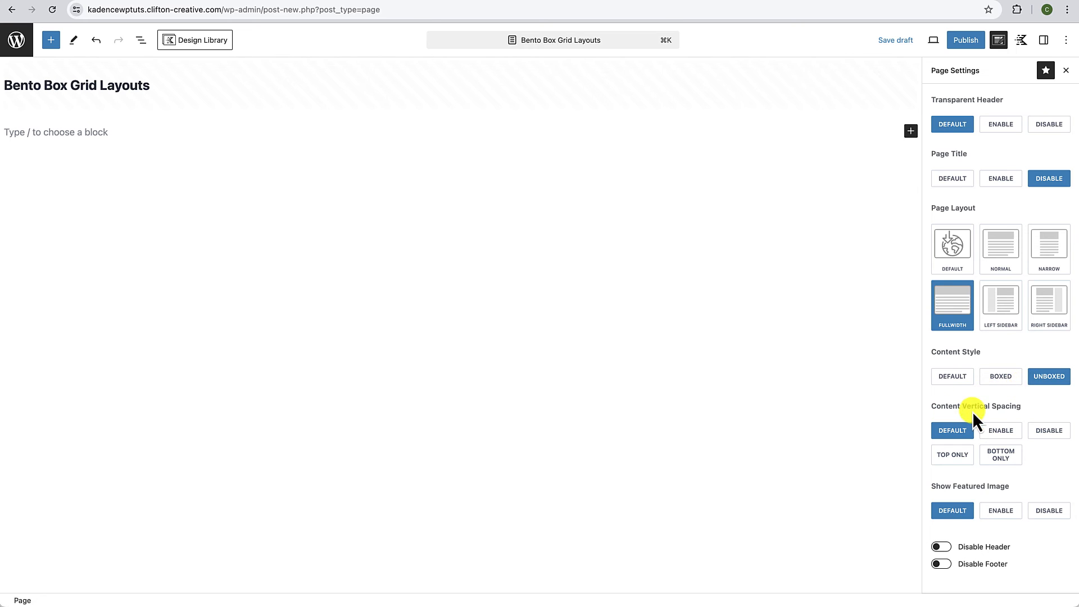
pyautogui.click(1052, 433)
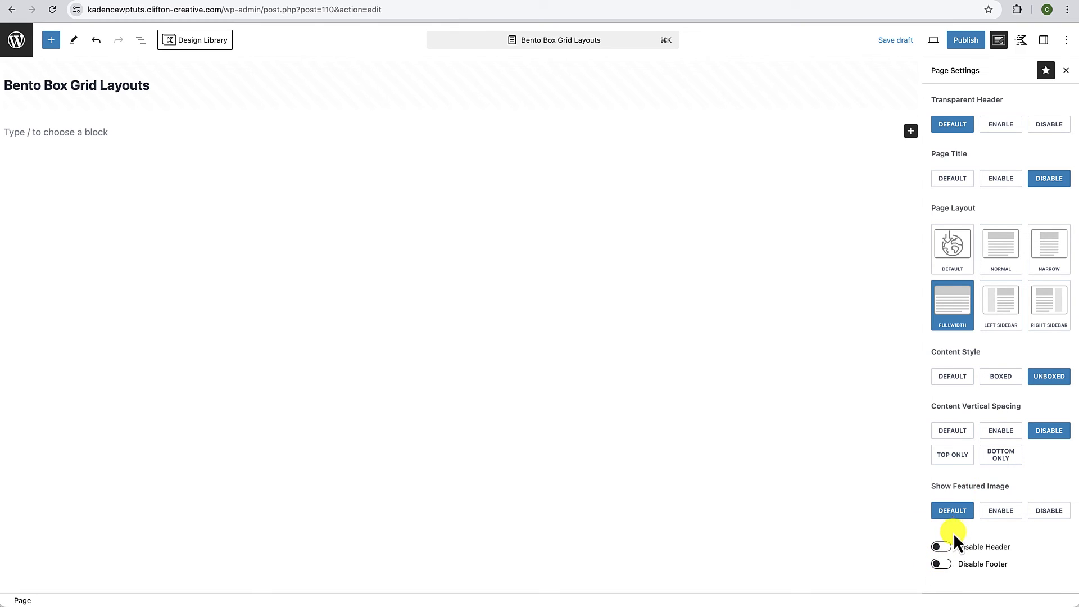
pyautogui.click(942, 547)
# Step: Publish the Bento Box Grid Layouts page and view it on the live site
pyautogui.click(969, 44)
pyautogui.click(966, 40)
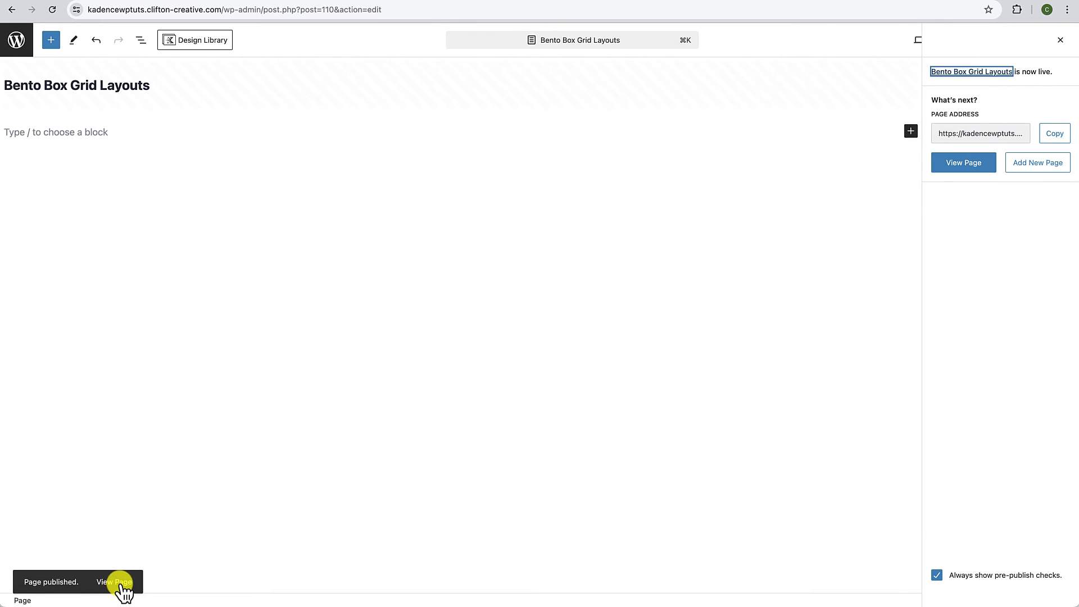
pyautogui.click(119, 583)
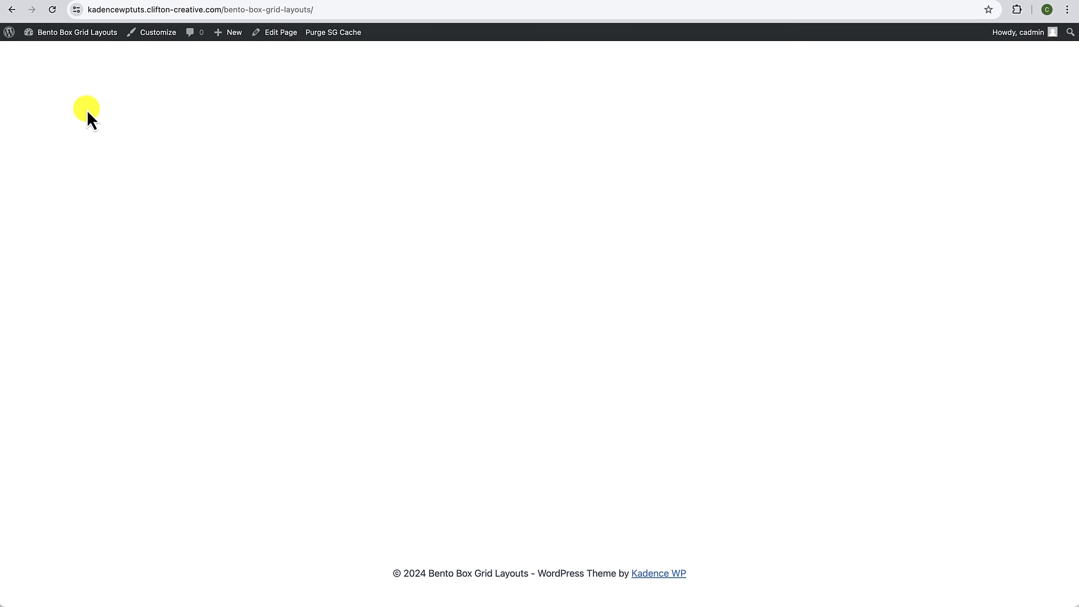
# Step: In the site's Reading settings, set the homepage to the static page Bento Box Grid Layouts, save, and visit the site
pyautogui.click(56, 57)
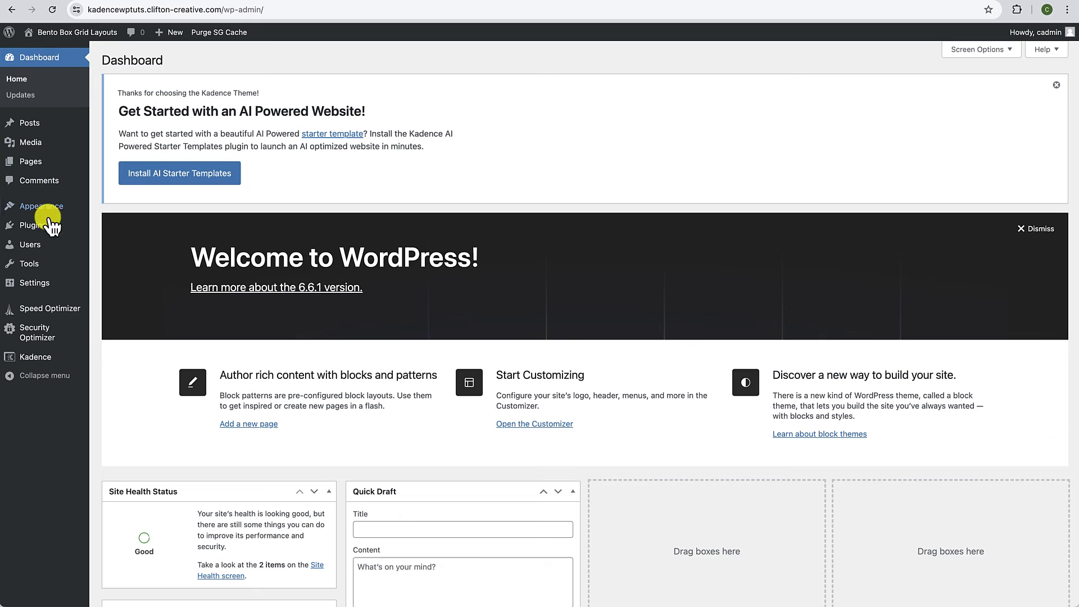
pyautogui.moveTo(46, 281)
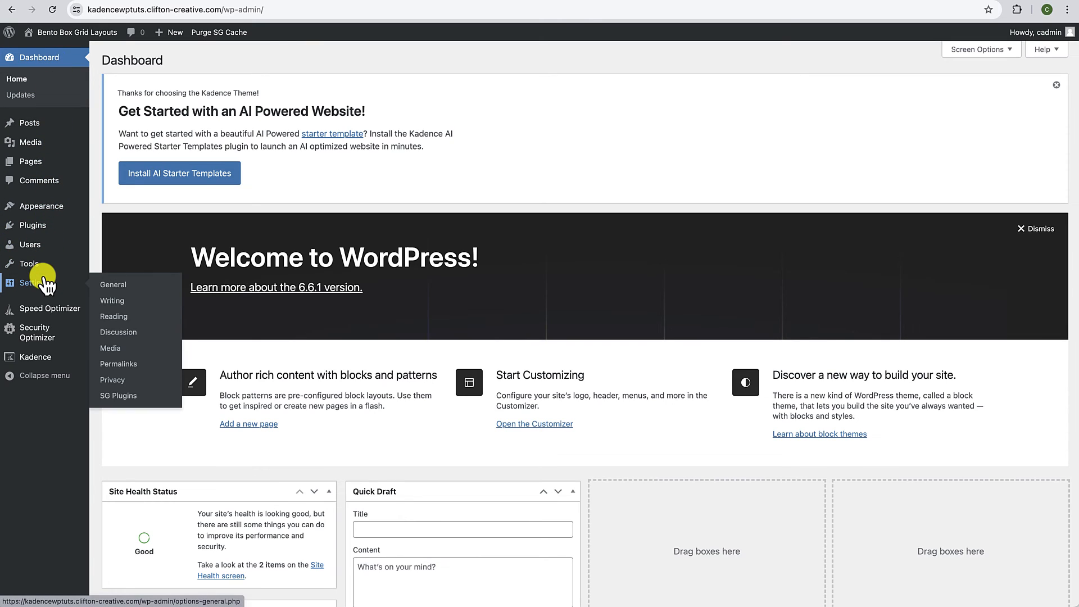
pyautogui.click(116, 318)
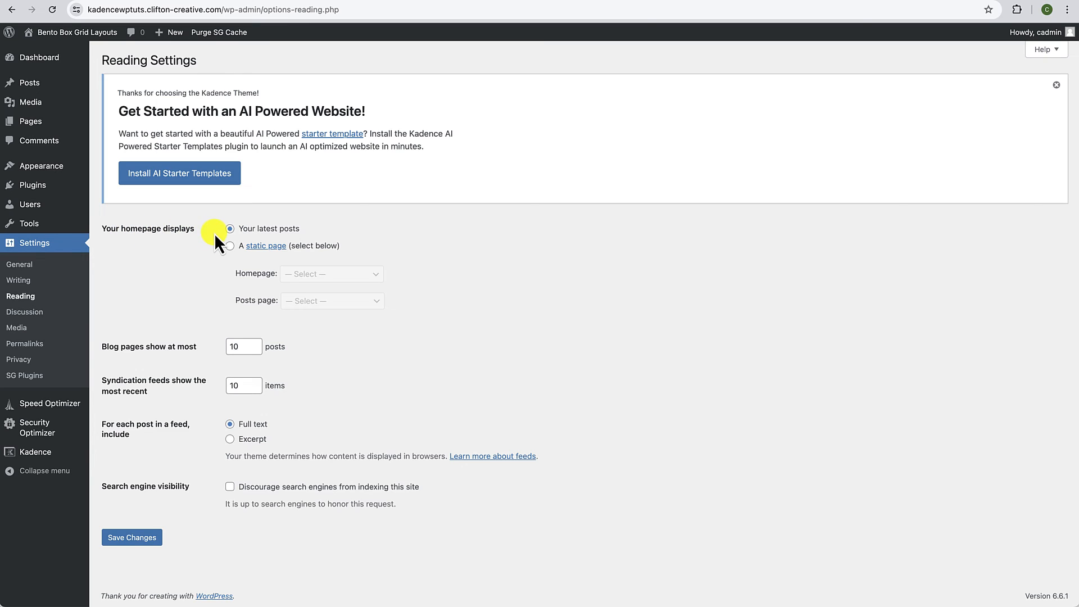
pyautogui.click(229, 246)
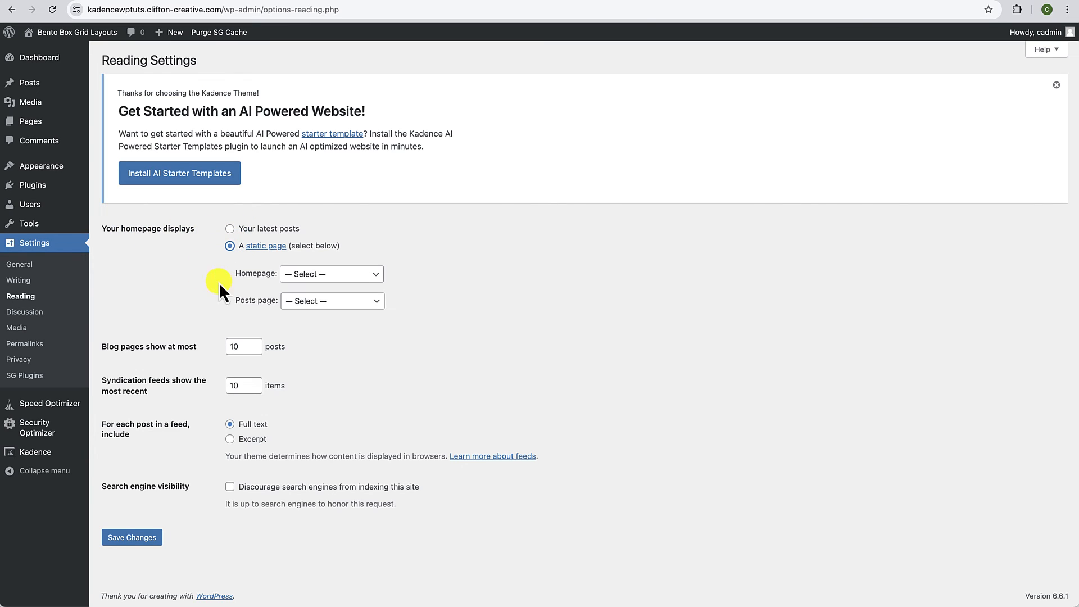
pyautogui.click(332, 279)
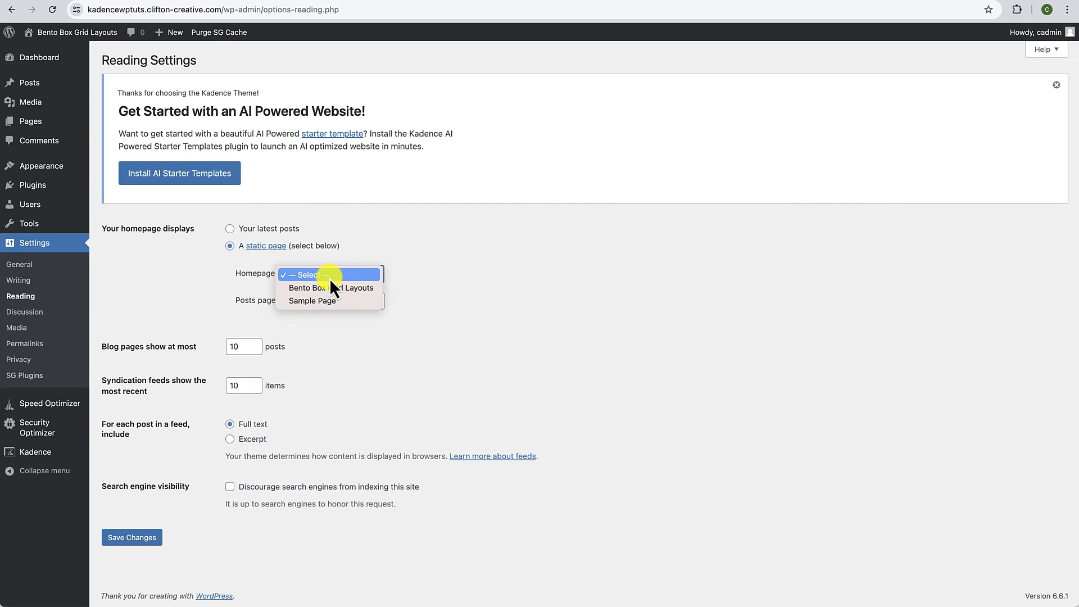
pyautogui.click(330, 288)
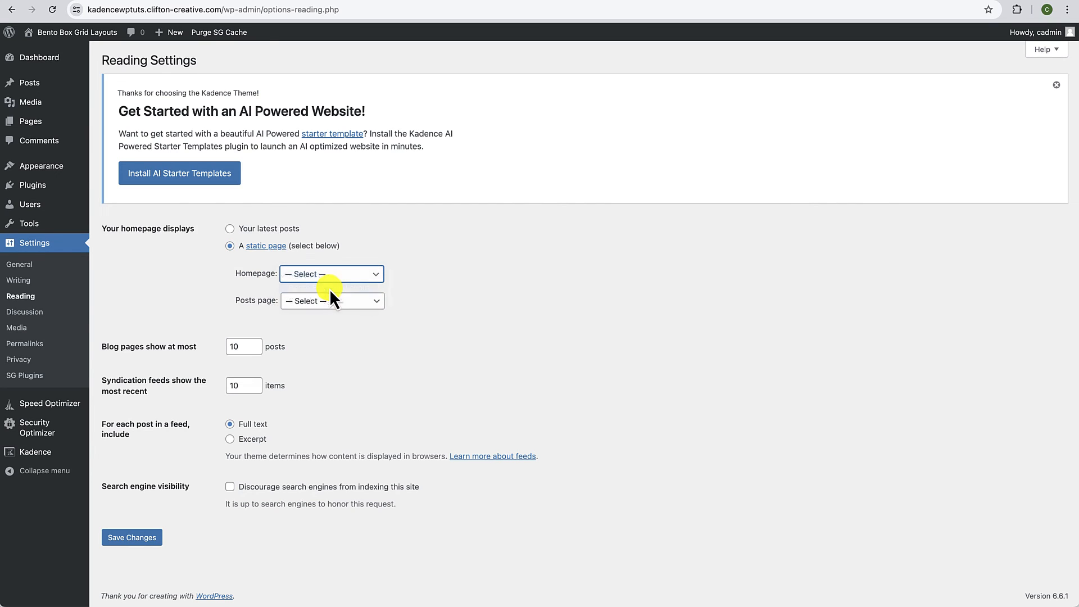
pyautogui.click(142, 539)
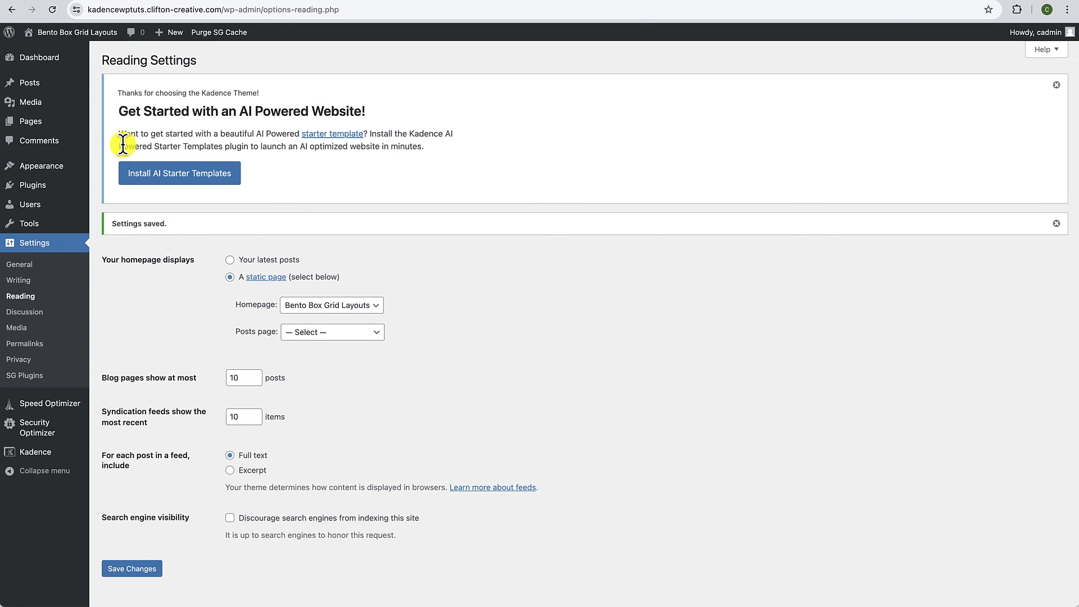
pyautogui.click(87, 37)
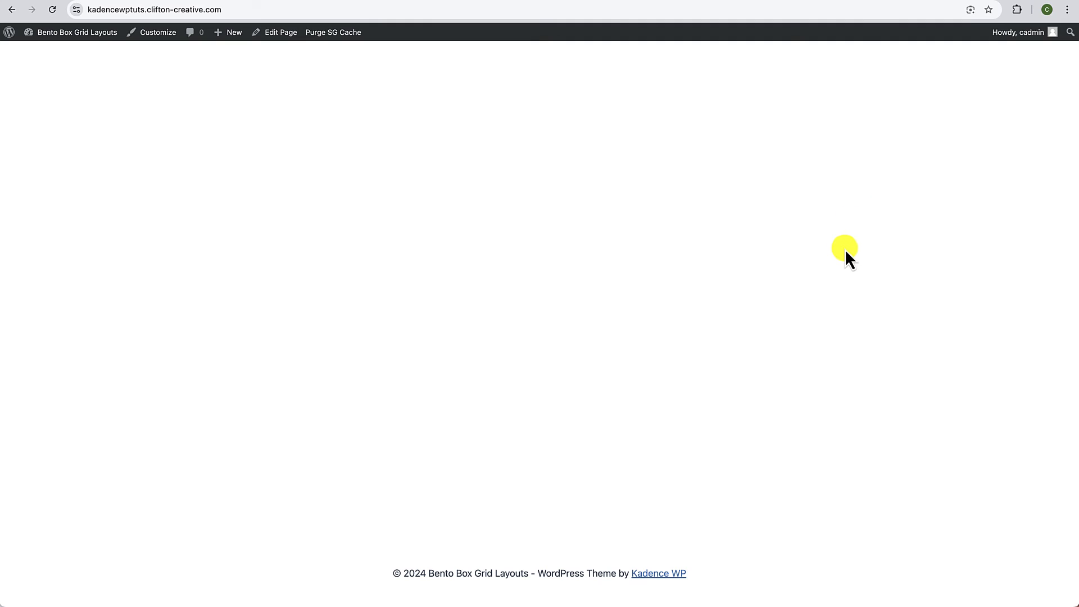
# Step: Open the homepage for editing and insert a Kadence Row Layout block with a single-column layout
pyautogui.click(288, 41)
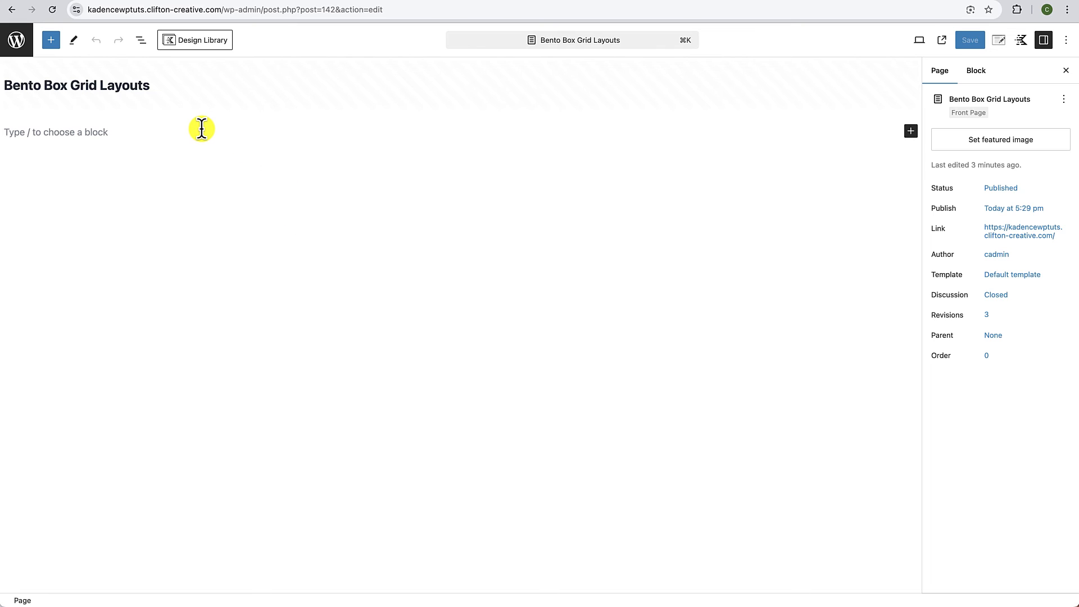
pyautogui.click(54, 41)
pyautogui.moveTo(50, 191)
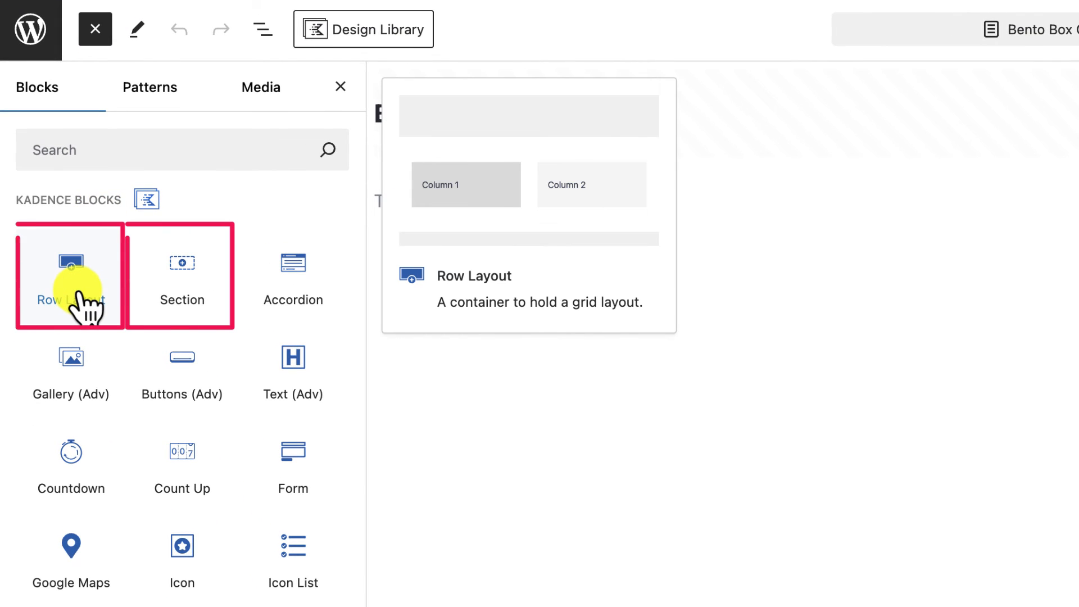
pyautogui.moveTo(179, 307)
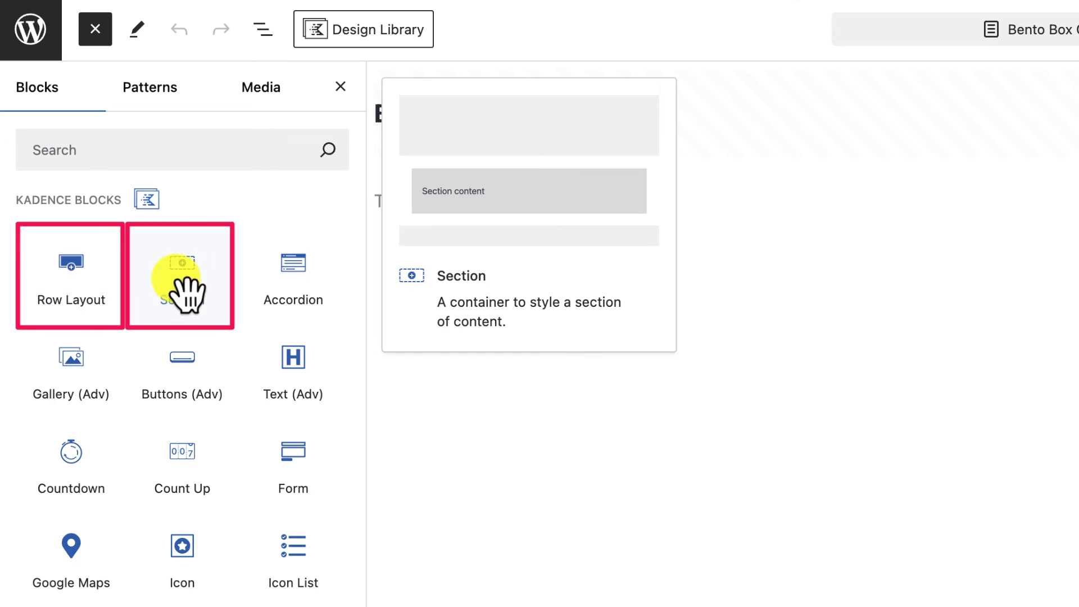
pyautogui.moveTo(104, 295)
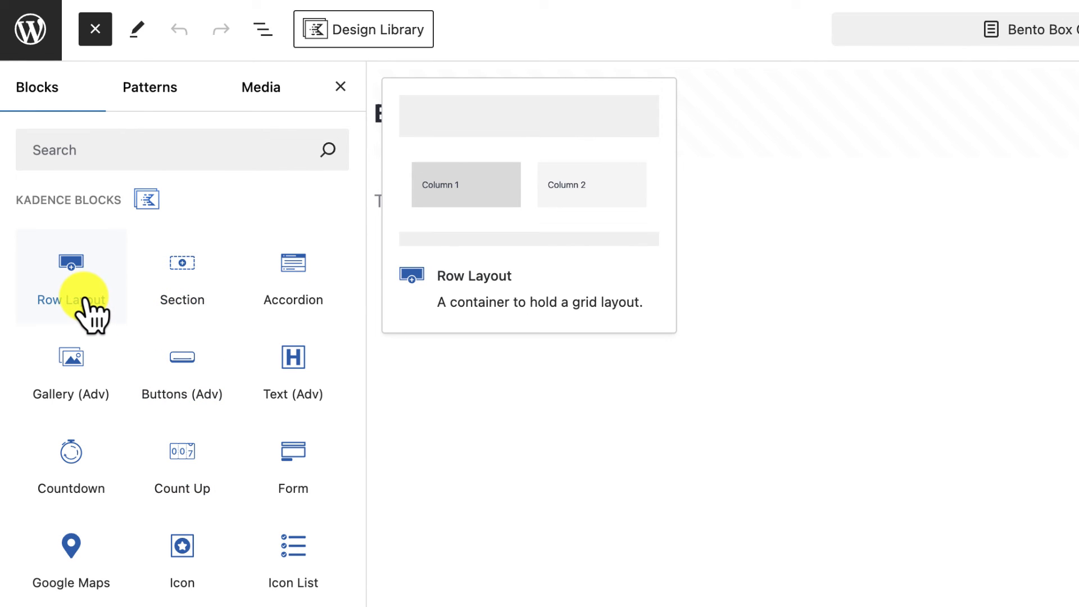
pyautogui.moveTo(201, 289)
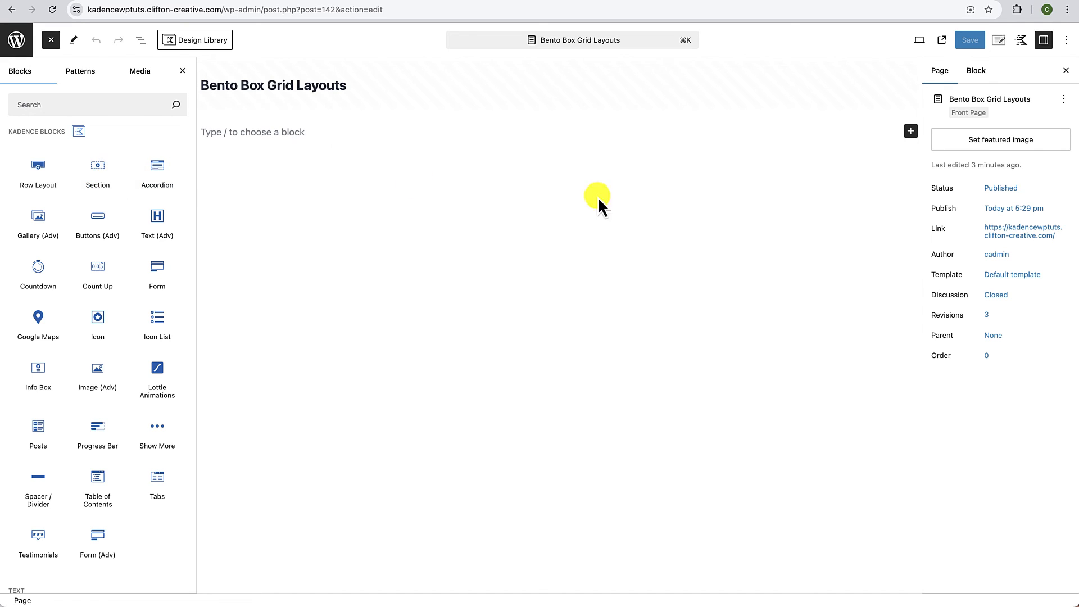
pyautogui.click(40, 185)
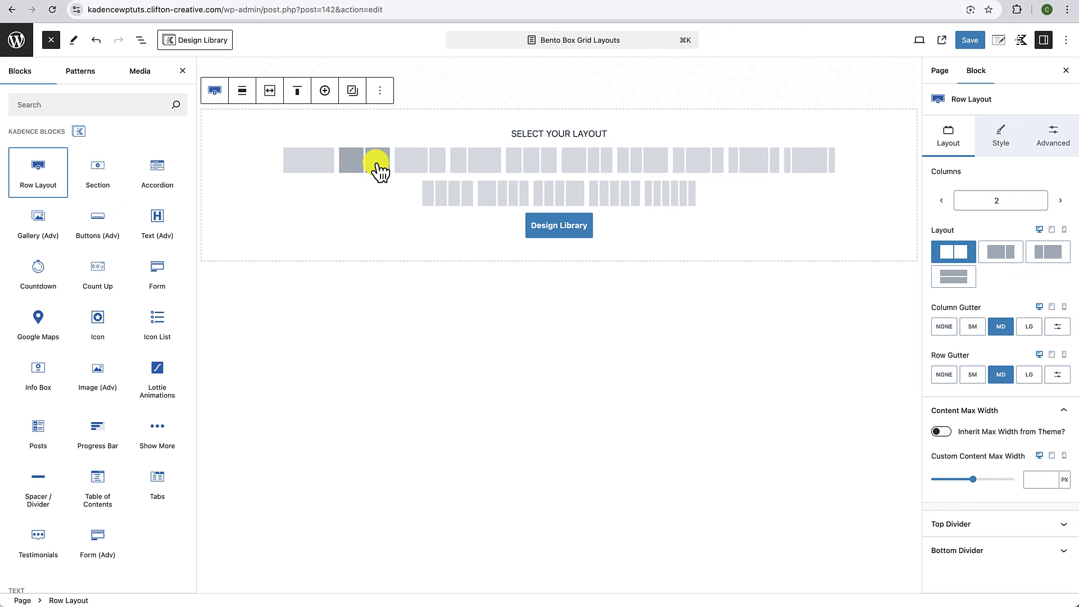
pyautogui.click(304, 163)
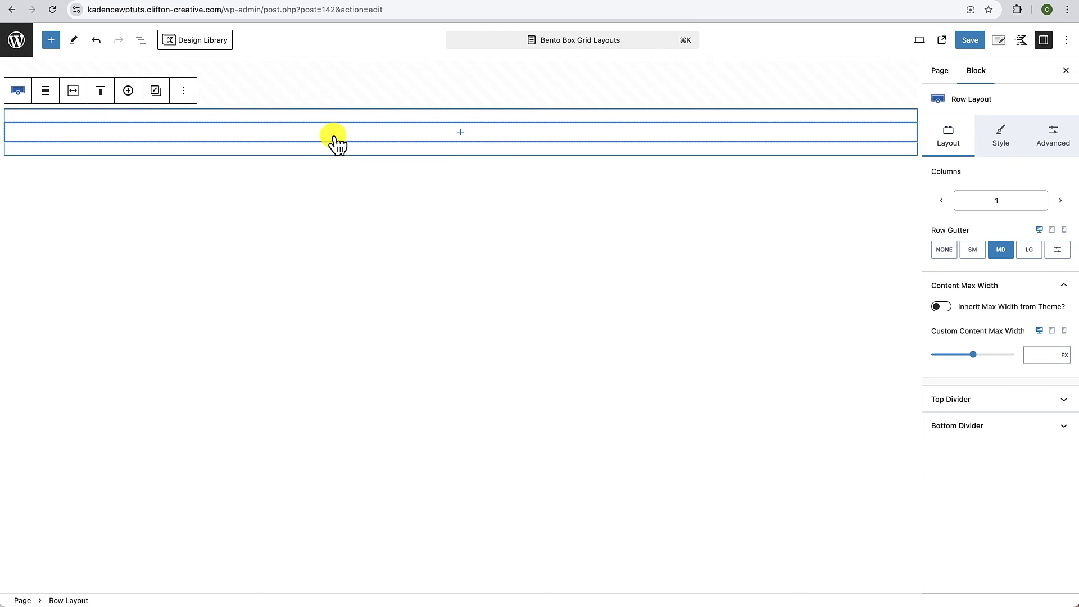
# Step: Examine the block structure of the row layout and compare the settings of the row and its nested section
pyautogui.click(141, 40)
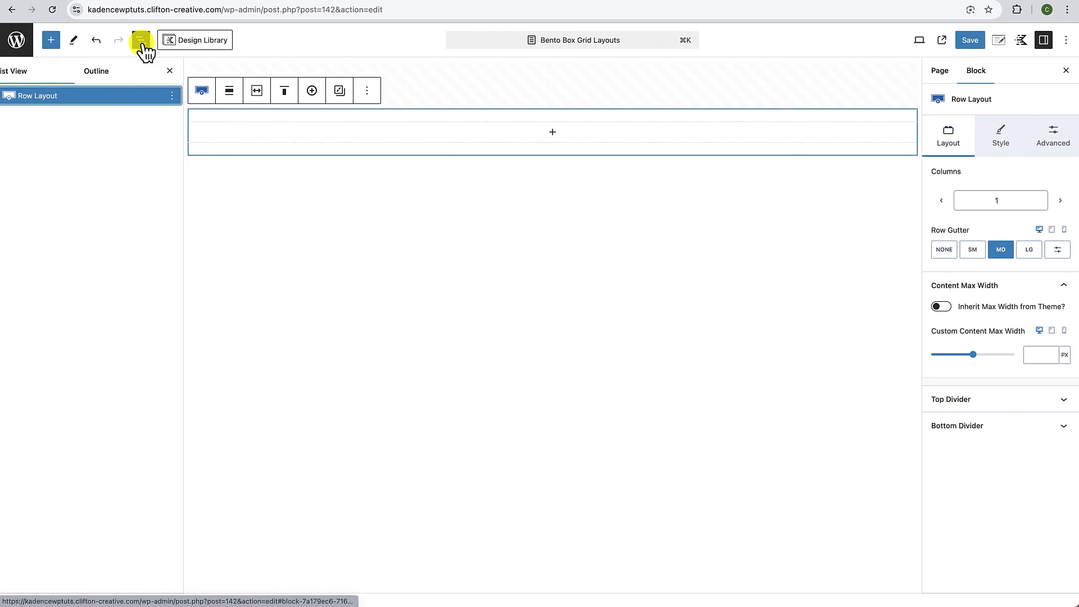
pyautogui.click(8, 96)
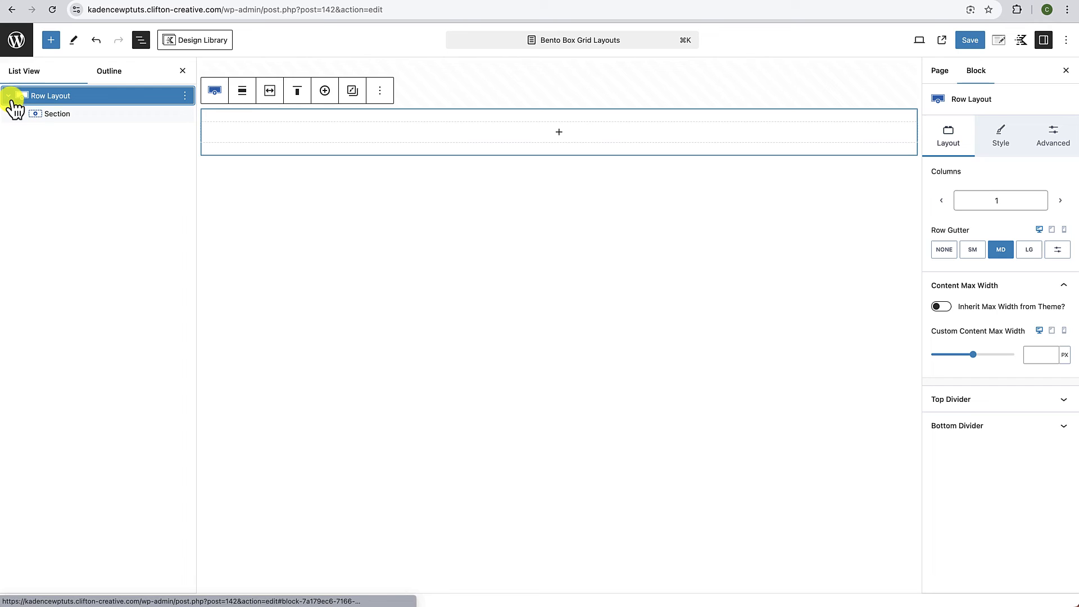
pyautogui.click(60, 116)
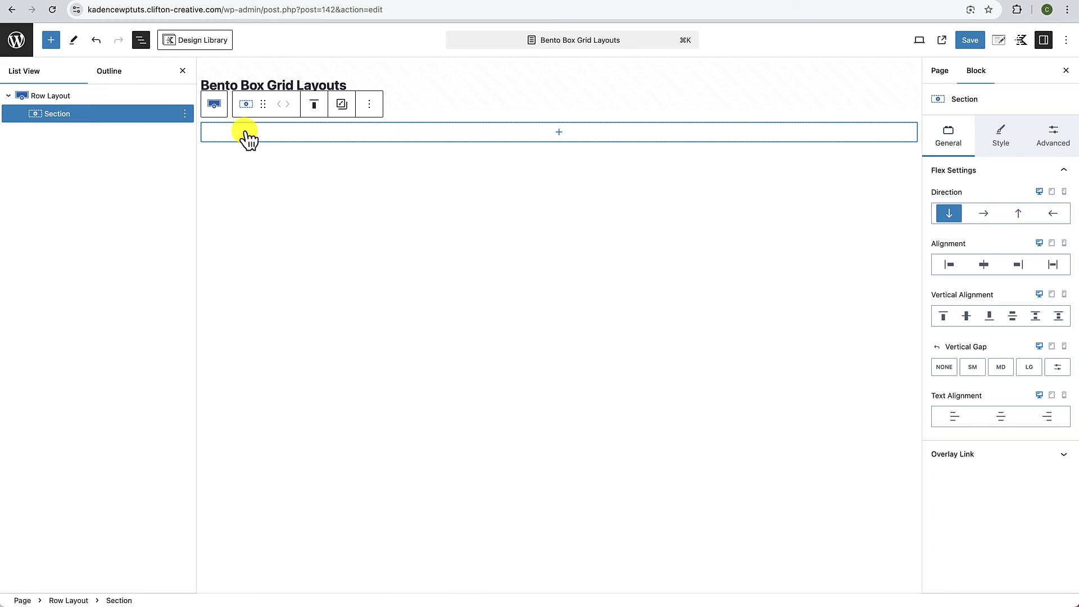
pyautogui.click(135, 102)
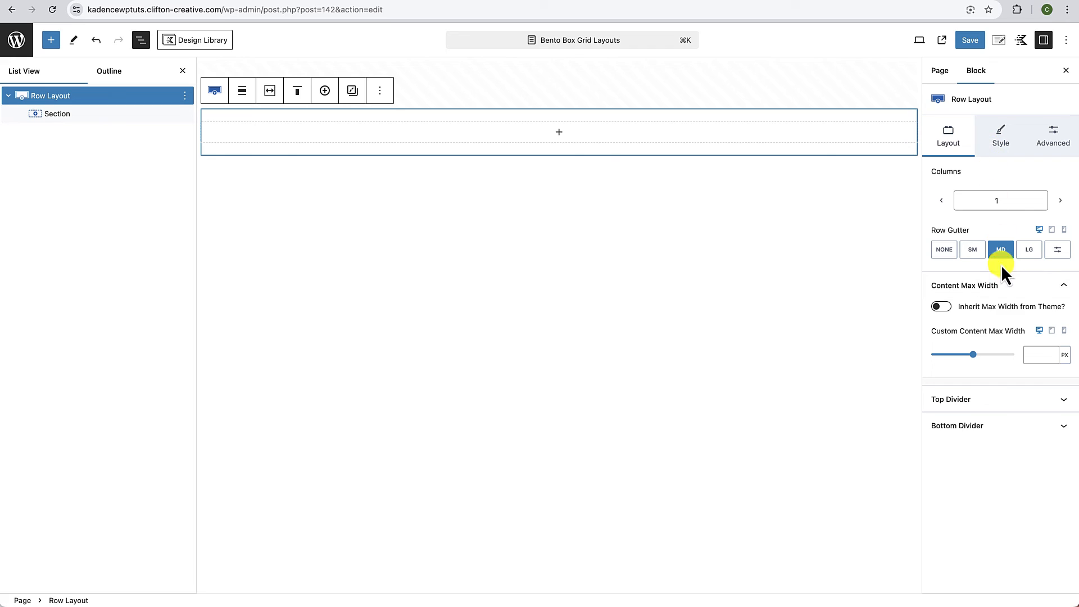
pyautogui.click(111, 115)
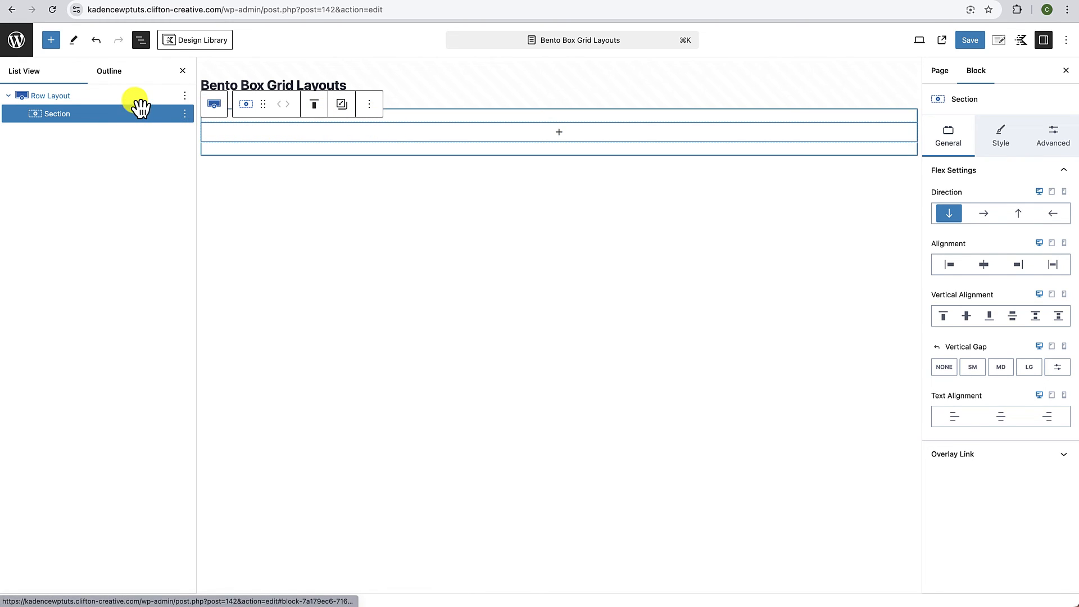
pyautogui.click(182, 71)
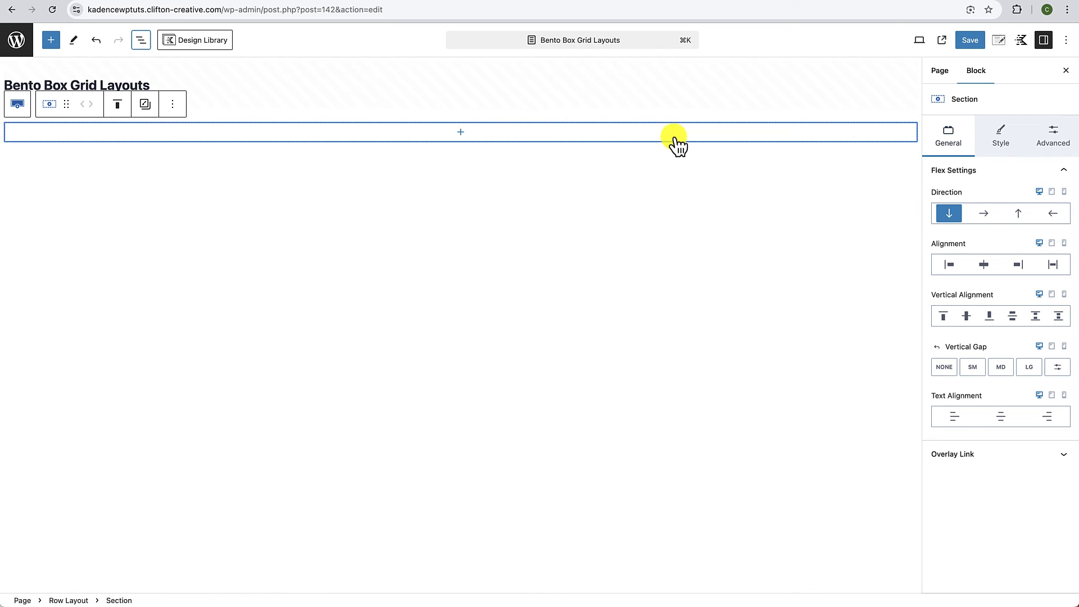
# Step: Add another section to the single-column row layout and show the page's block structure
pyautogui.click(224, 116)
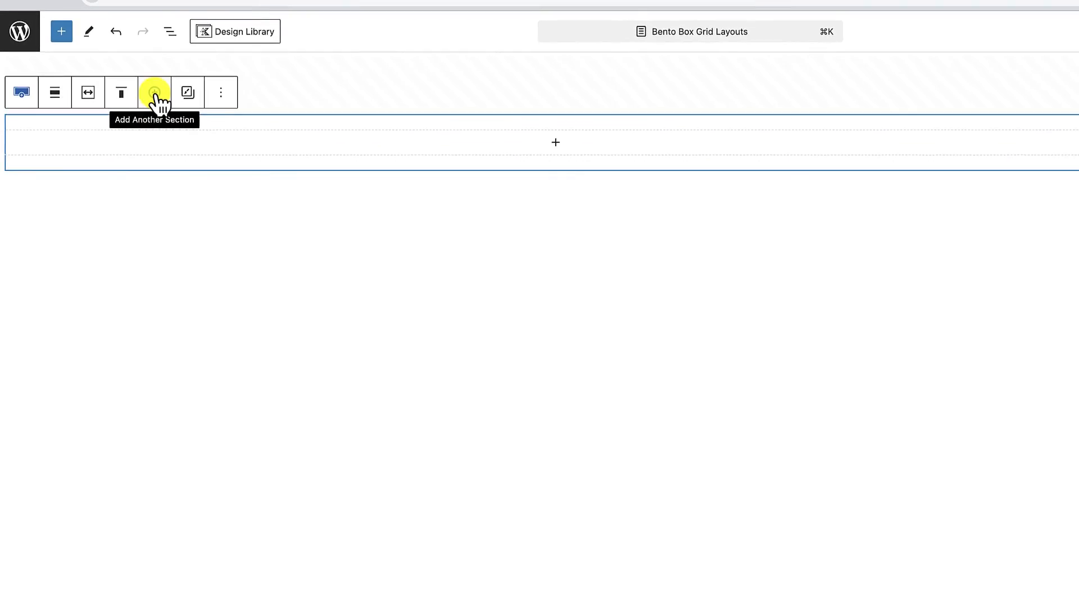
pyautogui.click(155, 92)
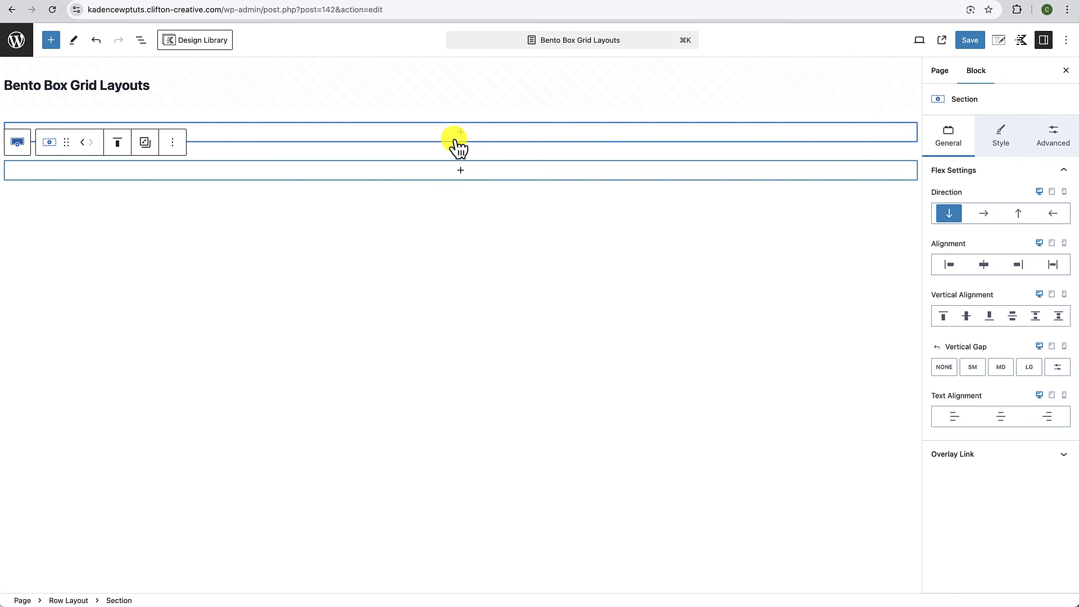
pyautogui.click(142, 42)
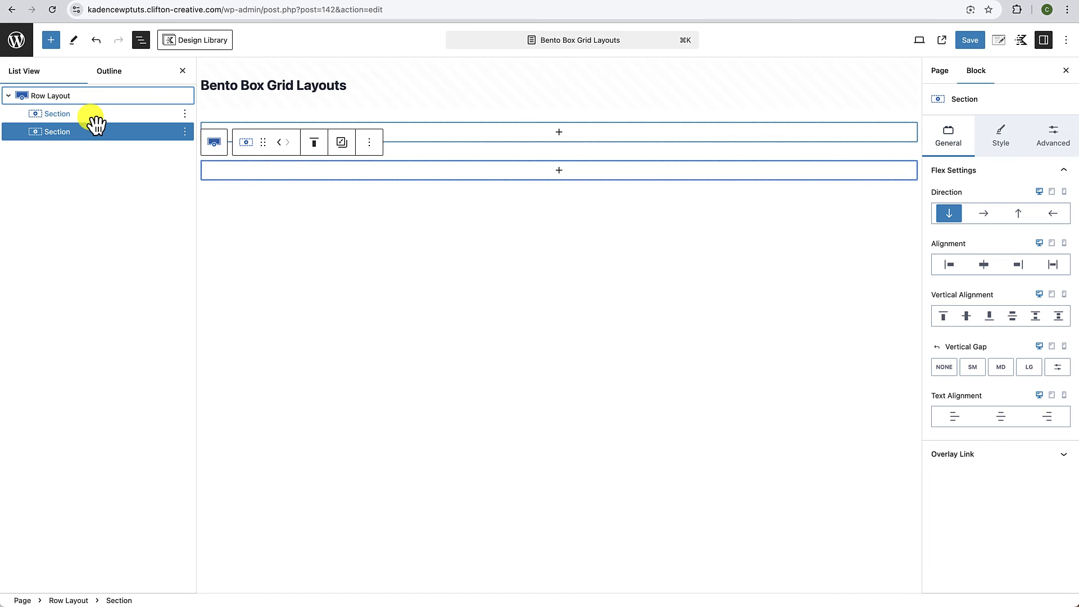
# Step: Delete the second section from the row layout and close the block structure list
pyautogui.click(184, 132)
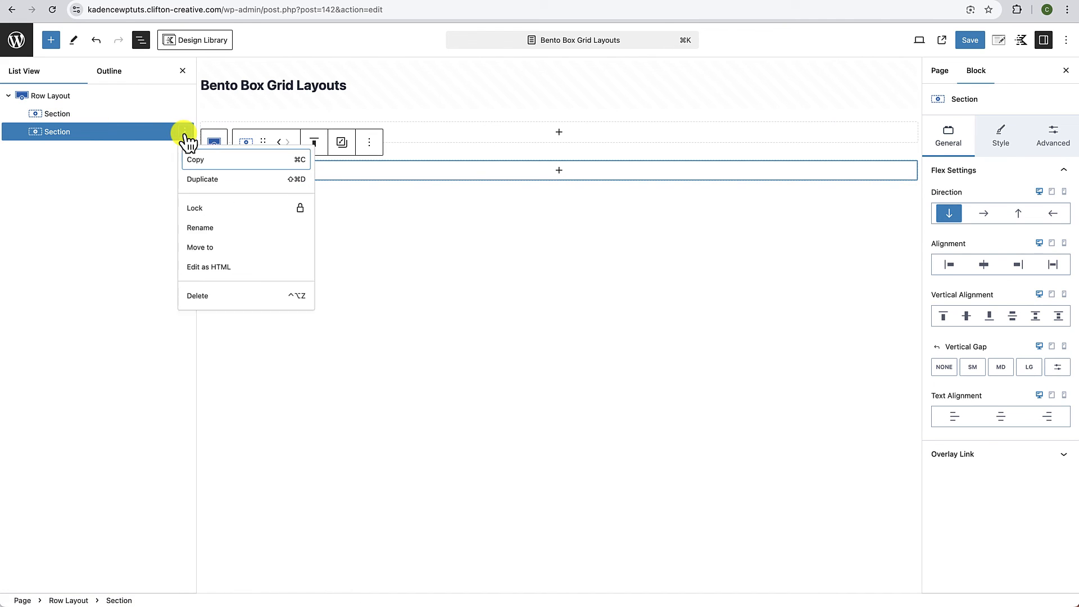
pyautogui.click(195, 298)
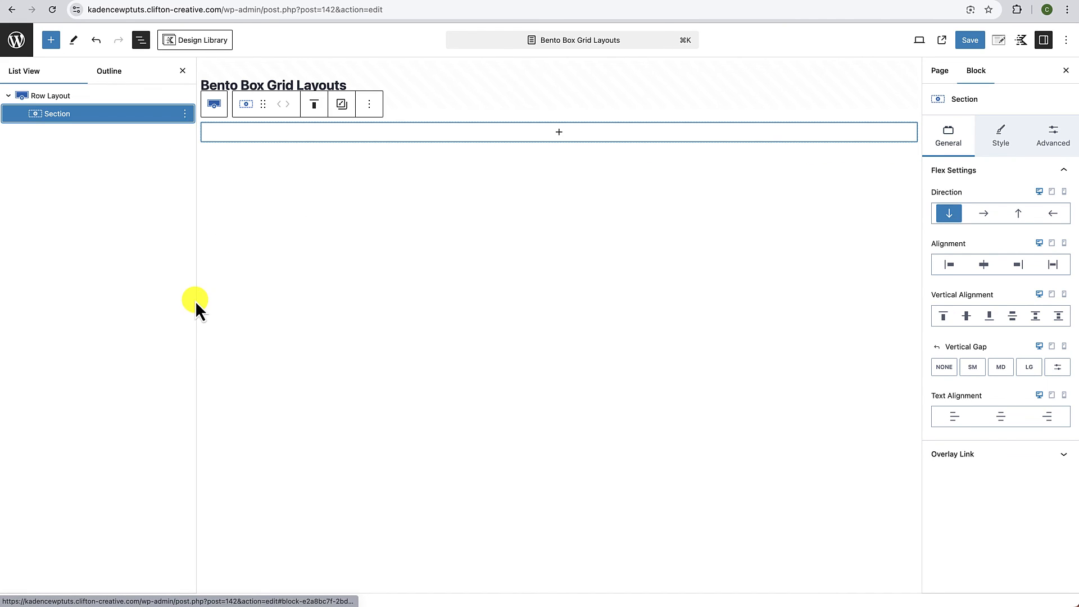
pyautogui.click(183, 70)
# Step: Set the row layout to 2 columns and check its nested sections in the block structure
pyautogui.click(395, 112)
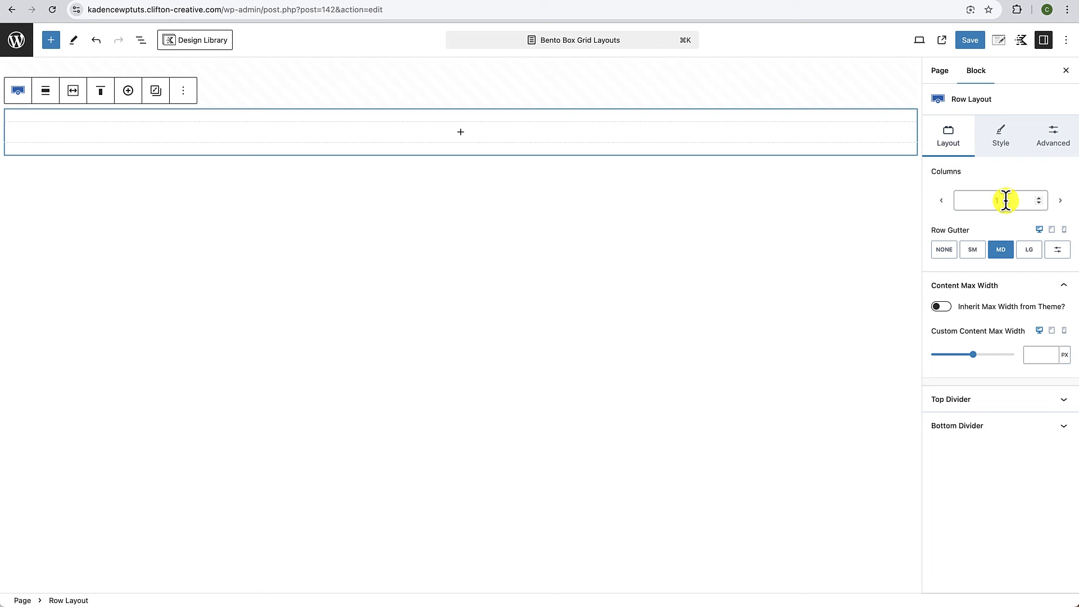
pyautogui.click(1062, 202)
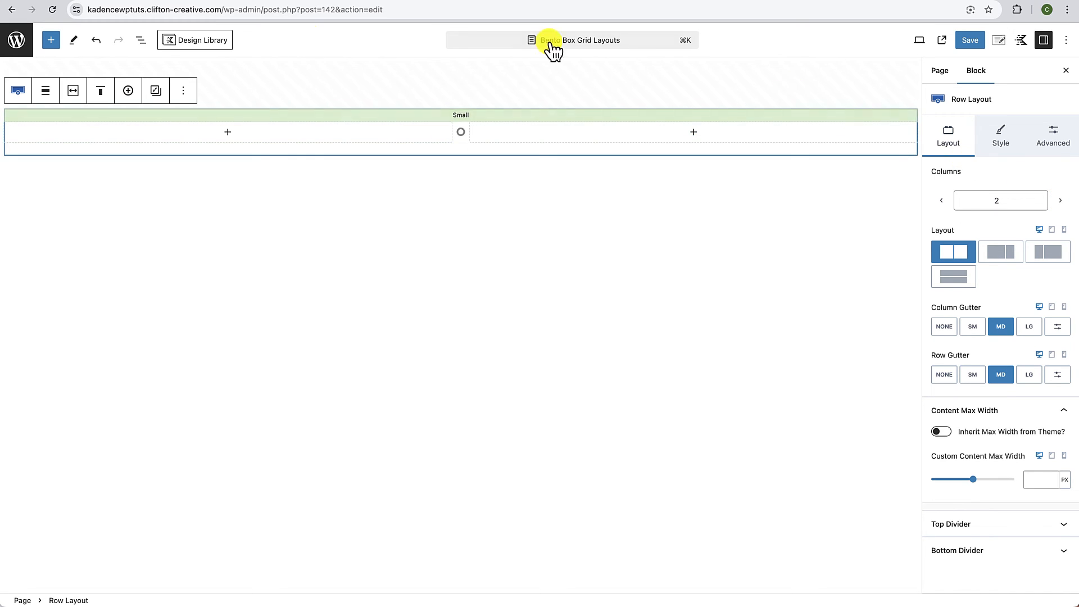
pyautogui.click(140, 40)
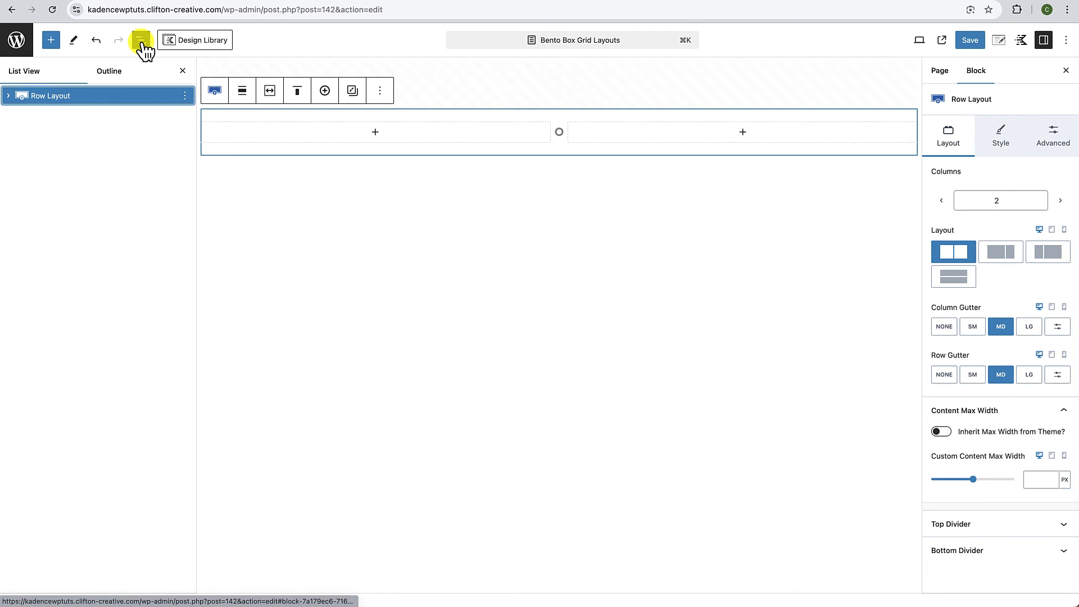
pyautogui.click(8, 96)
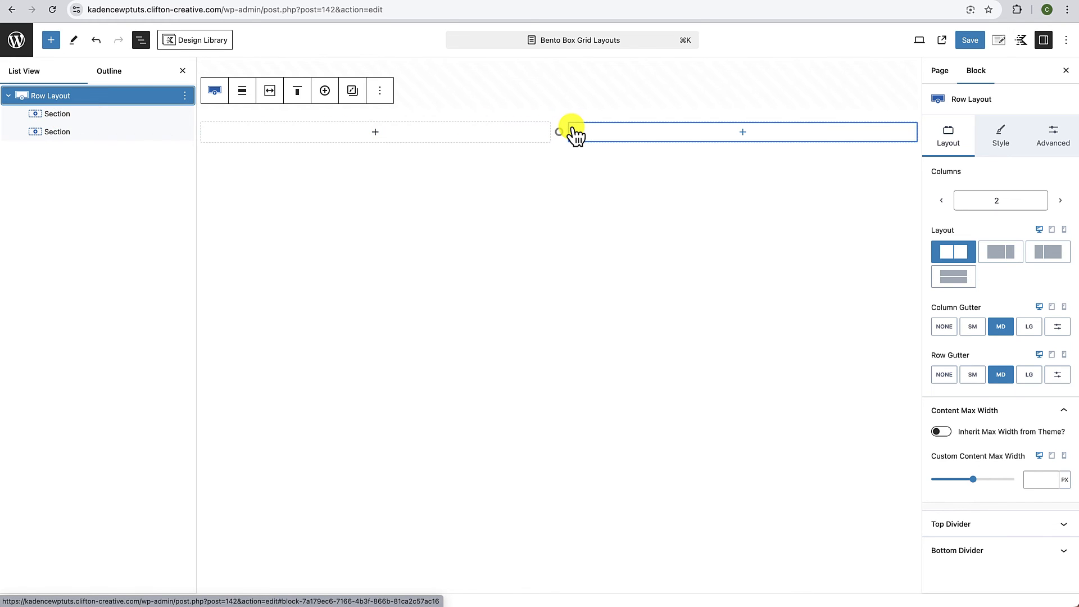
pyautogui.click(183, 71)
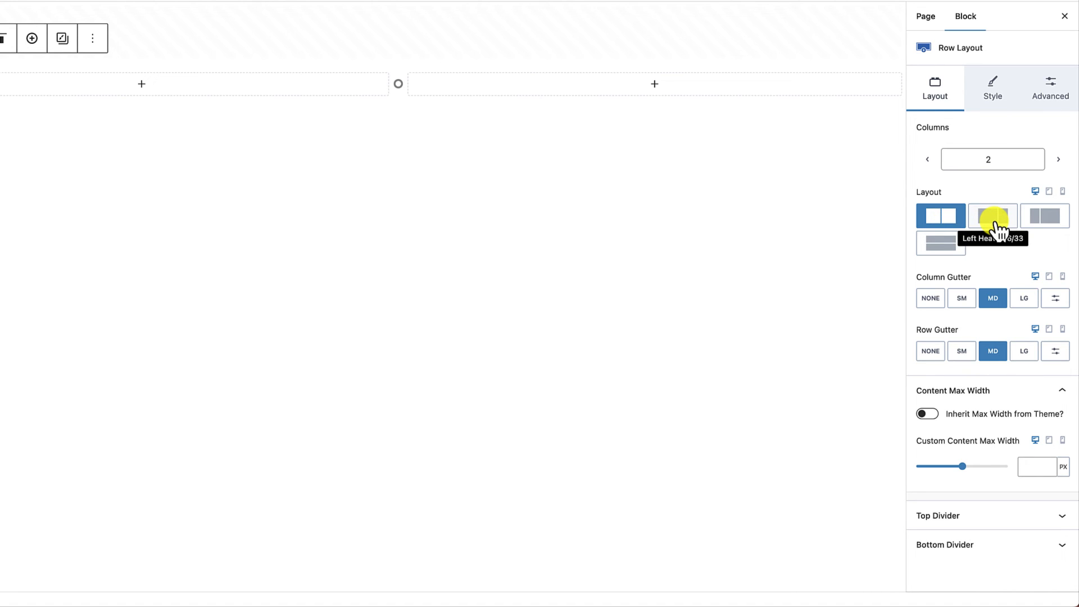
# Step: Try the right-heavy, stacked and left-heavy 66/33 layouts on the two-column row, then restore equal columns
pyautogui.click(1038, 219)
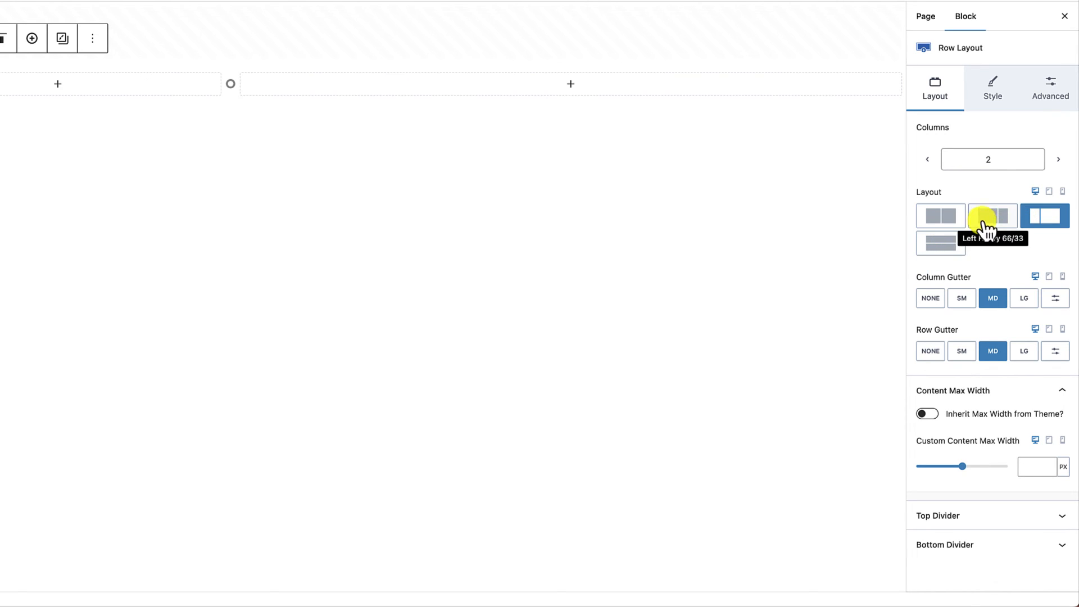
pyautogui.click(954, 248)
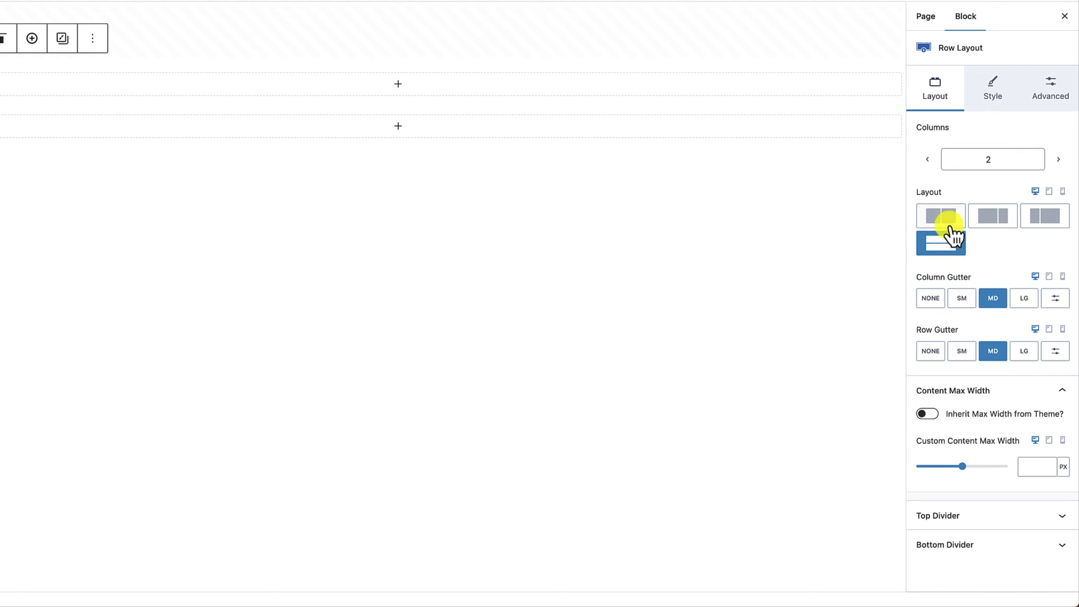
pyautogui.click(955, 227)
pyautogui.click(989, 227)
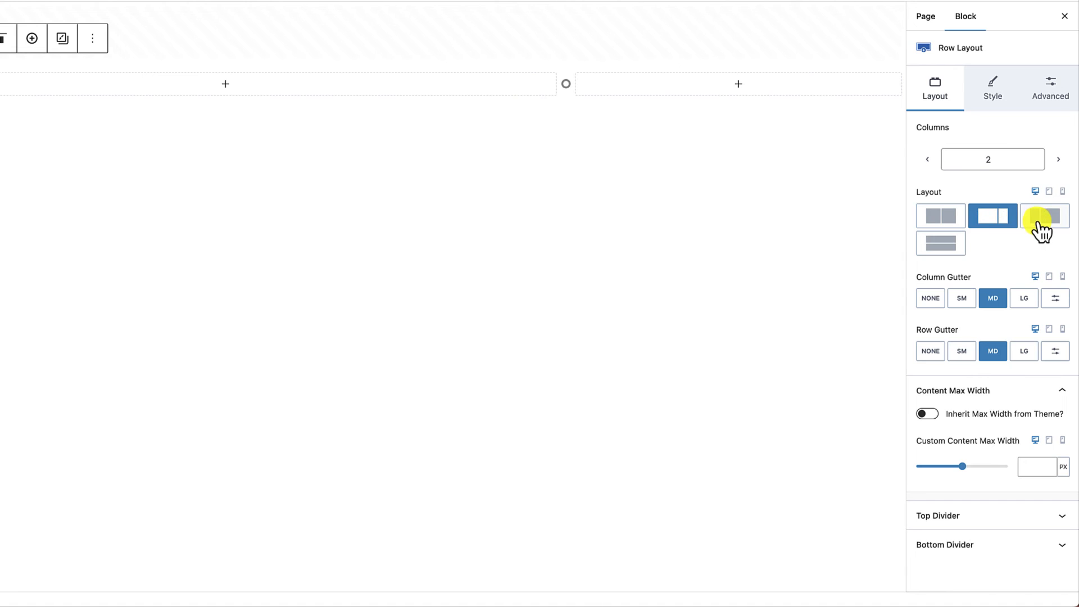
pyautogui.click(947, 228)
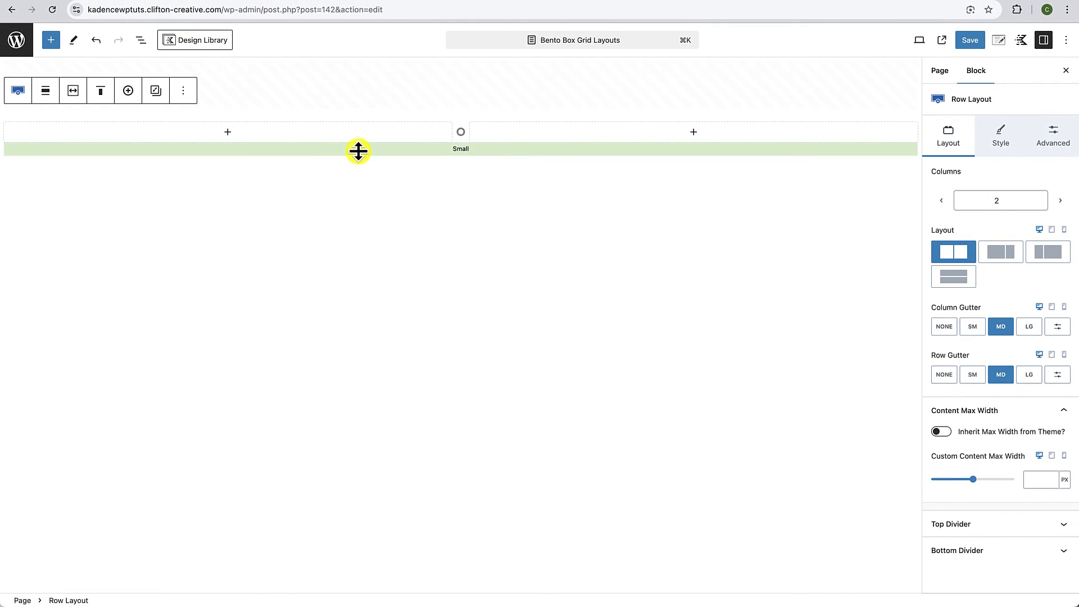
# Step: Add two more sections to the two-column row layout to form a two-by-two grid
pyautogui.click(130, 91)
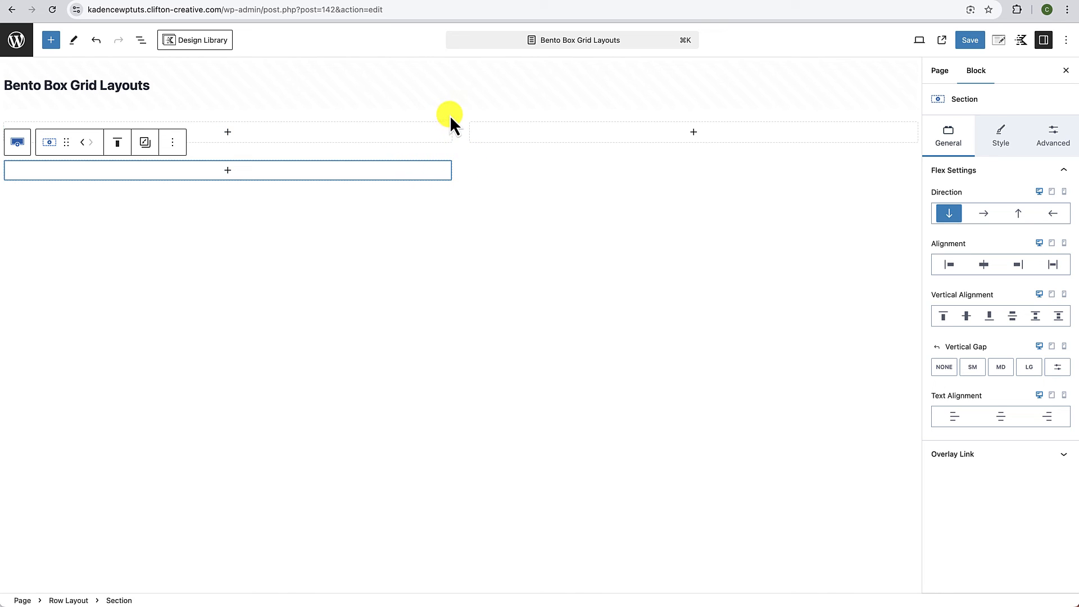
pyautogui.click(141, 42)
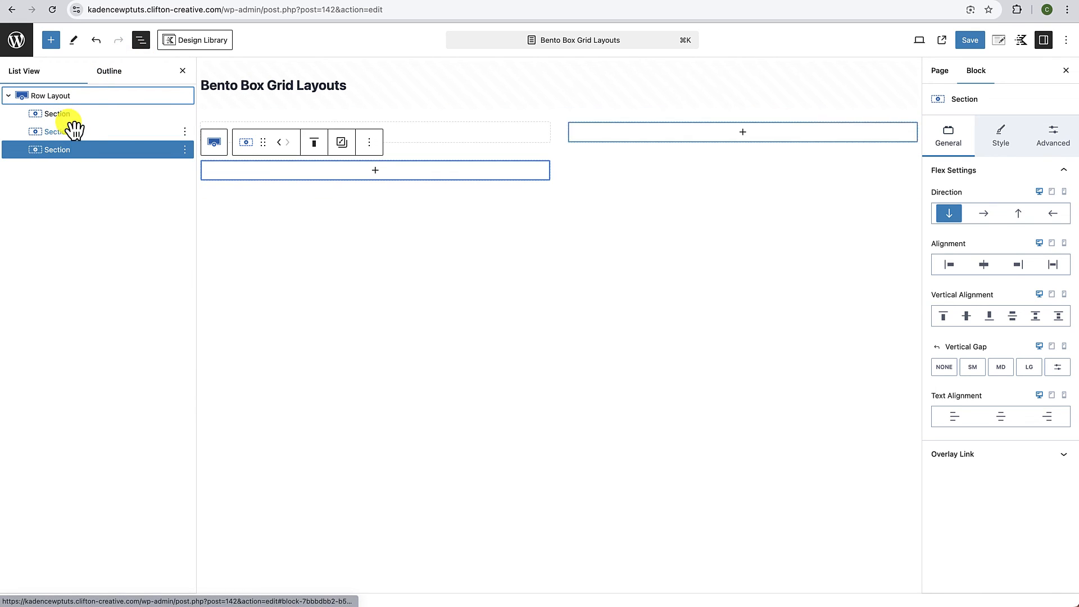
pyautogui.click(490, 119)
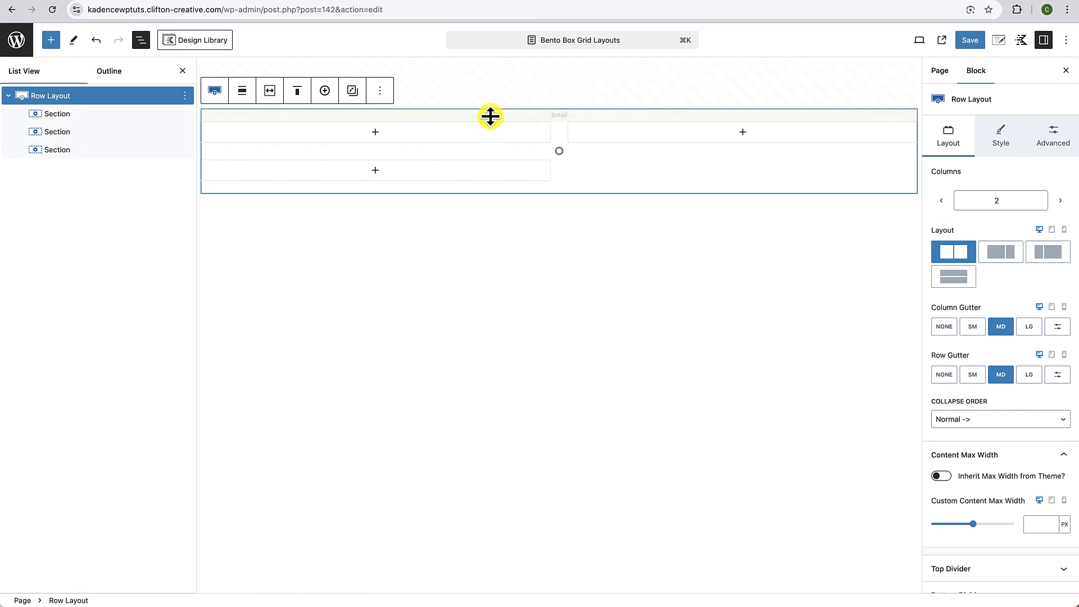
pyautogui.click(325, 92)
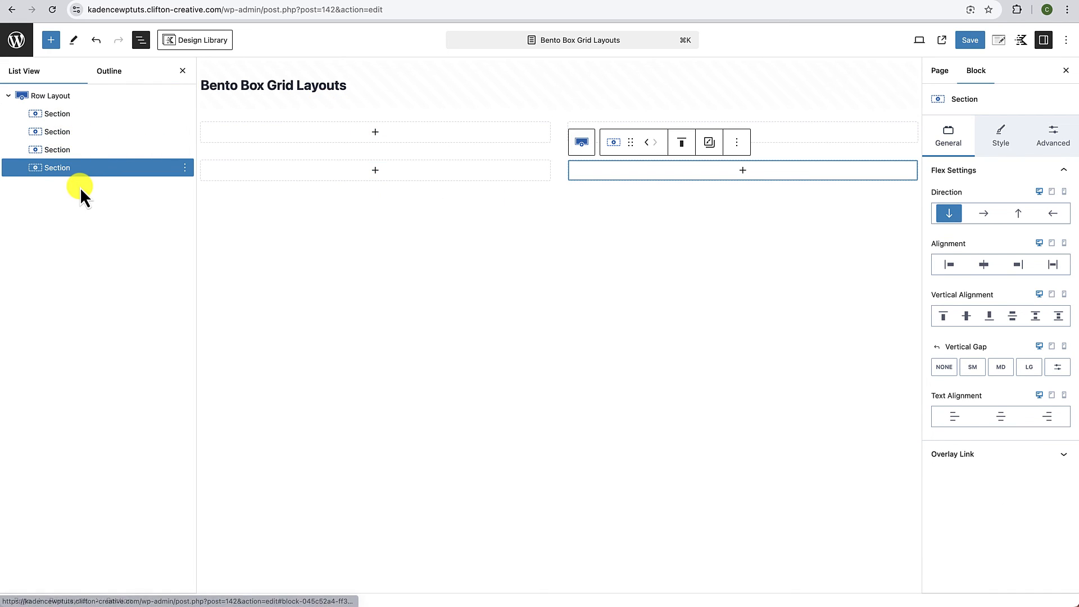
pyautogui.click(183, 71)
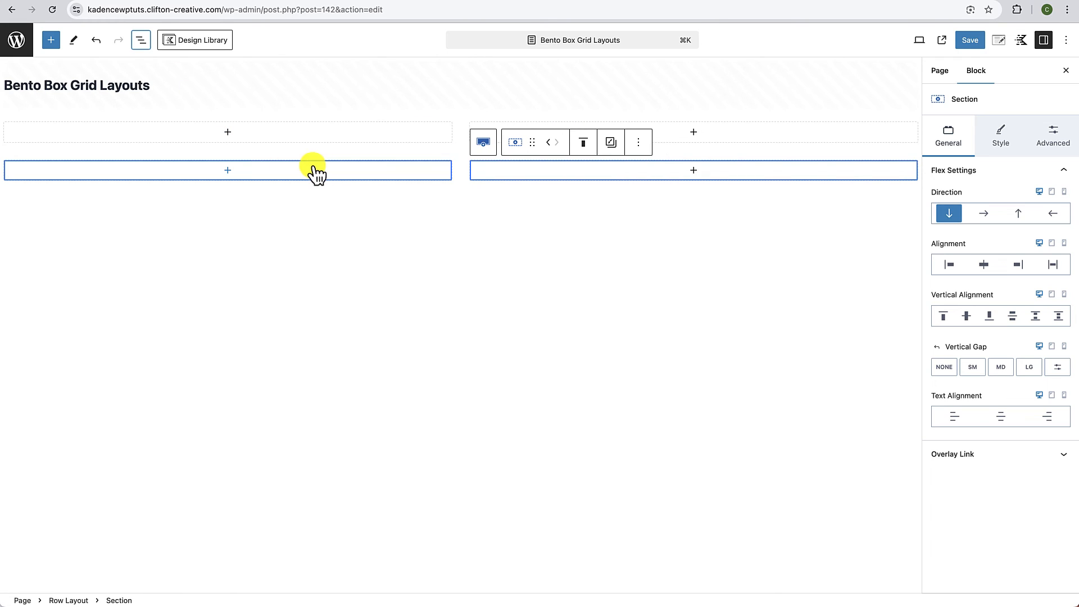
# Step: Move the row's last section one place earlier, then move it back to the last place
pyautogui.click(458, 168)
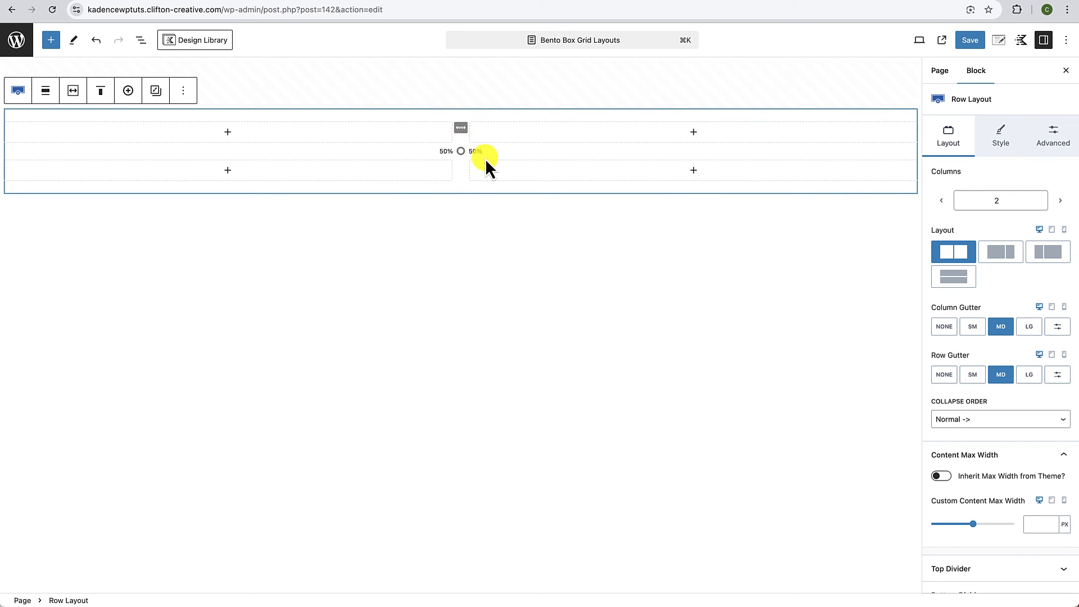
pyautogui.click(141, 40)
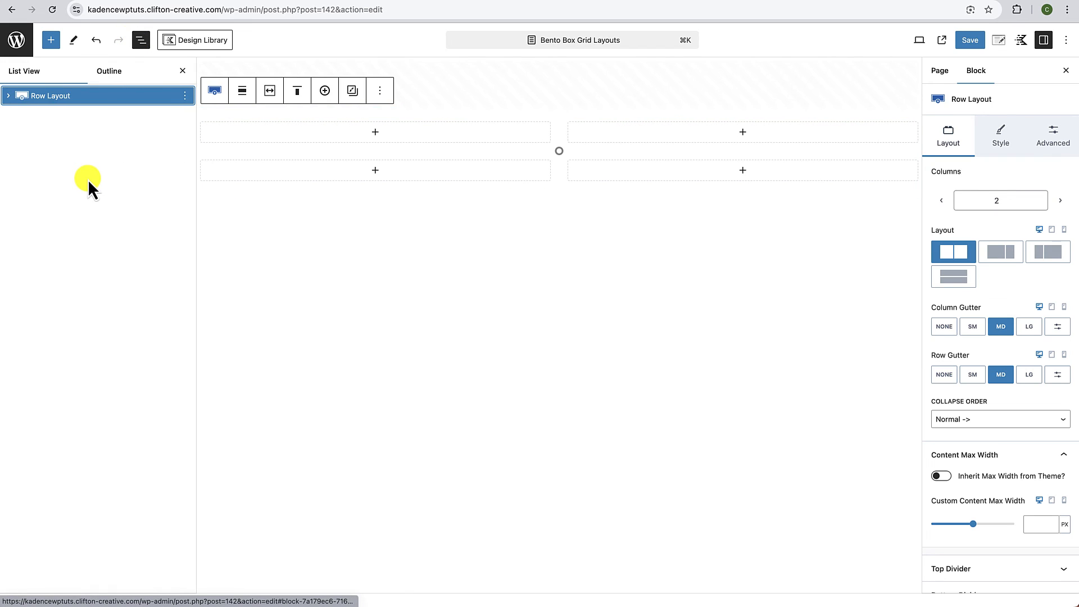
pyautogui.click(9, 96)
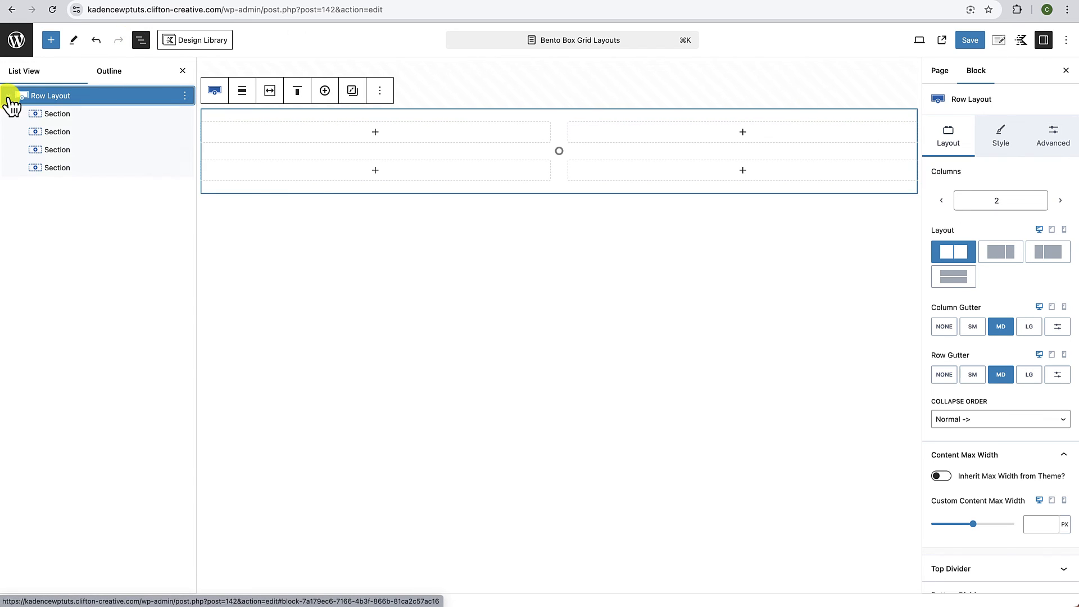
pyautogui.click(71, 168)
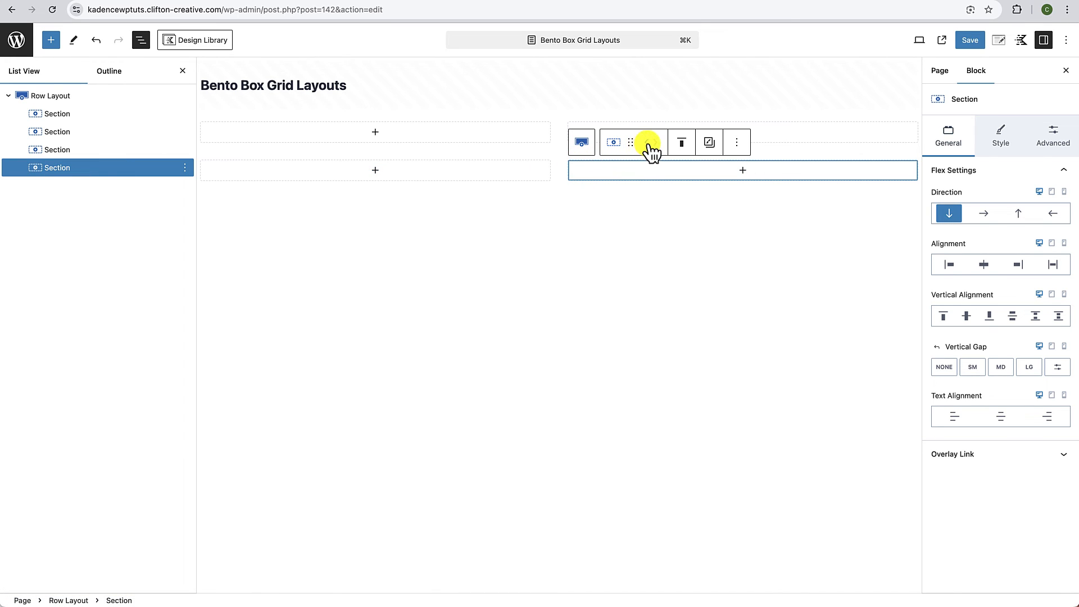
pyautogui.click(648, 144)
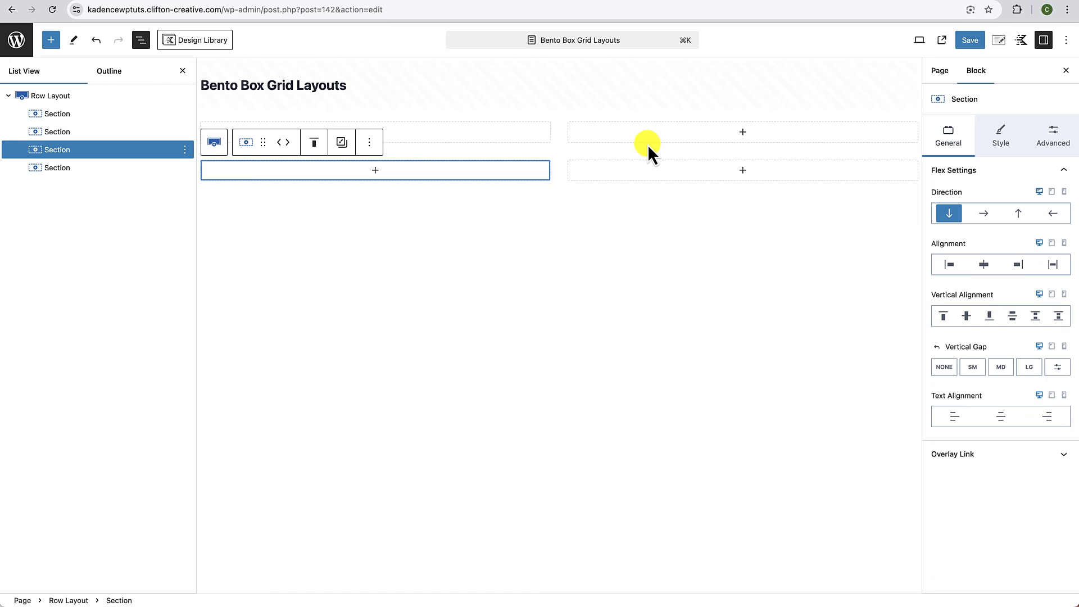
pyautogui.click(288, 143)
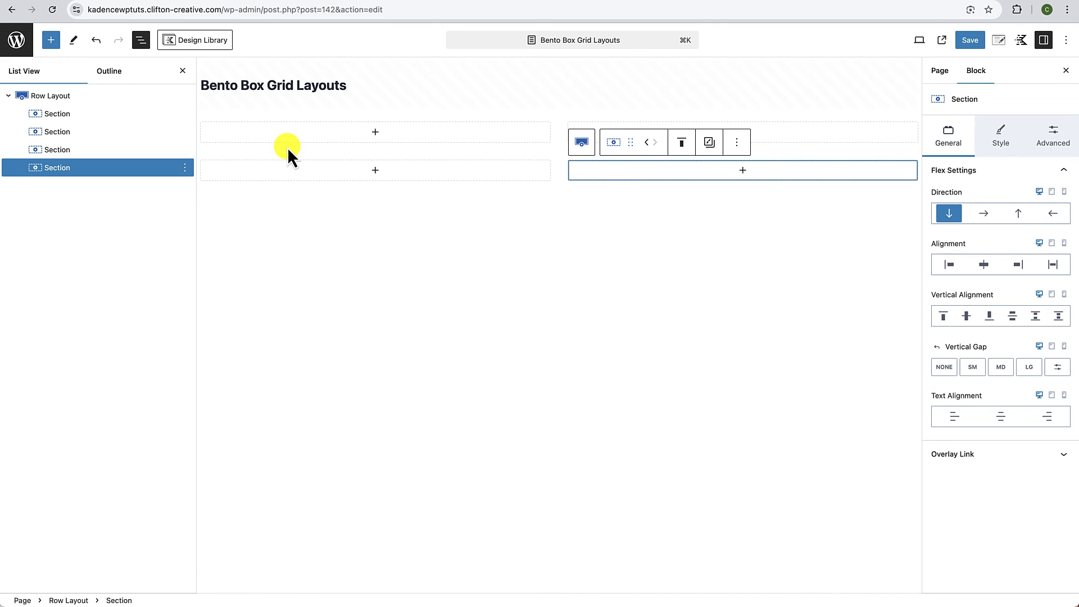
# Step: Nest the last section inside the second section, then move it back out to the row's own level
pyautogui.moveTo(53, 168); pyautogui.dragTo(58, 137)
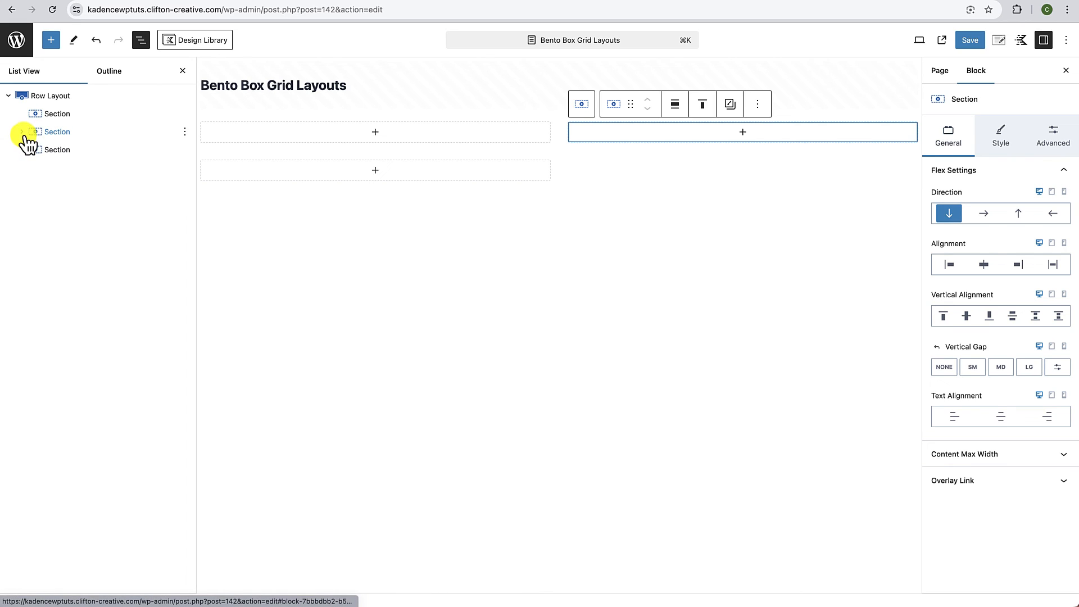
pyautogui.moveTo(58, 152); pyautogui.dragTo(49, 131)
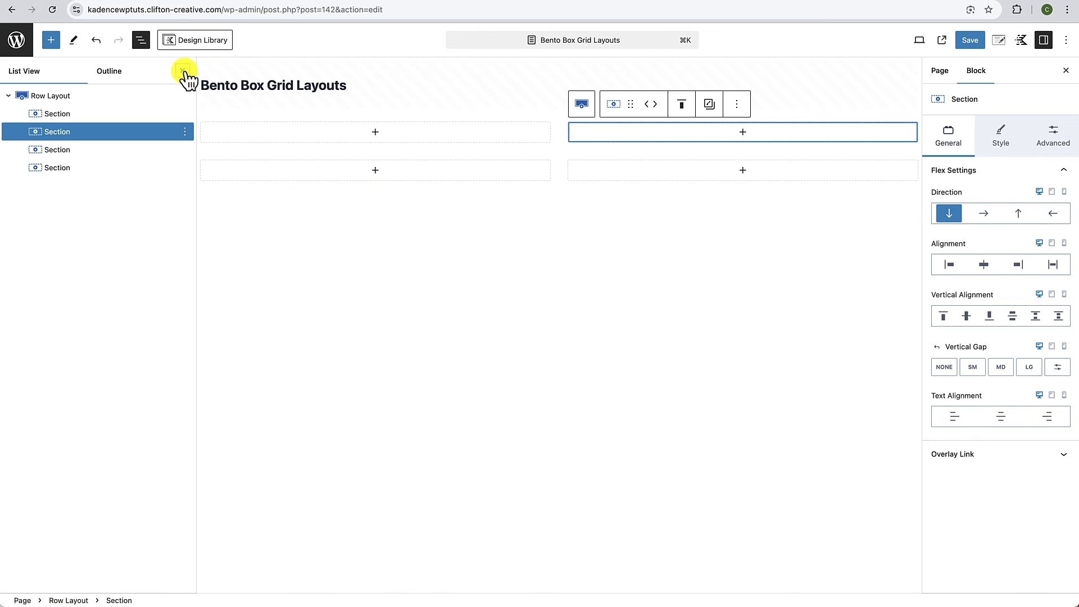
pyautogui.click(182, 70)
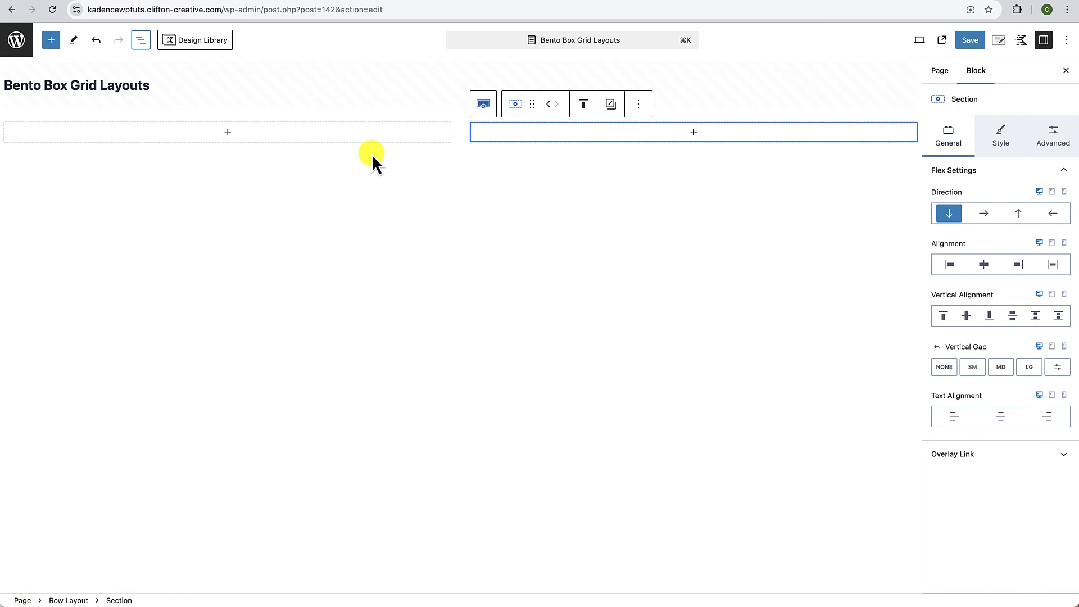
# Step: Try 3, 4 and 5 columns in turn on the row layout
pyautogui.click(416, 113)
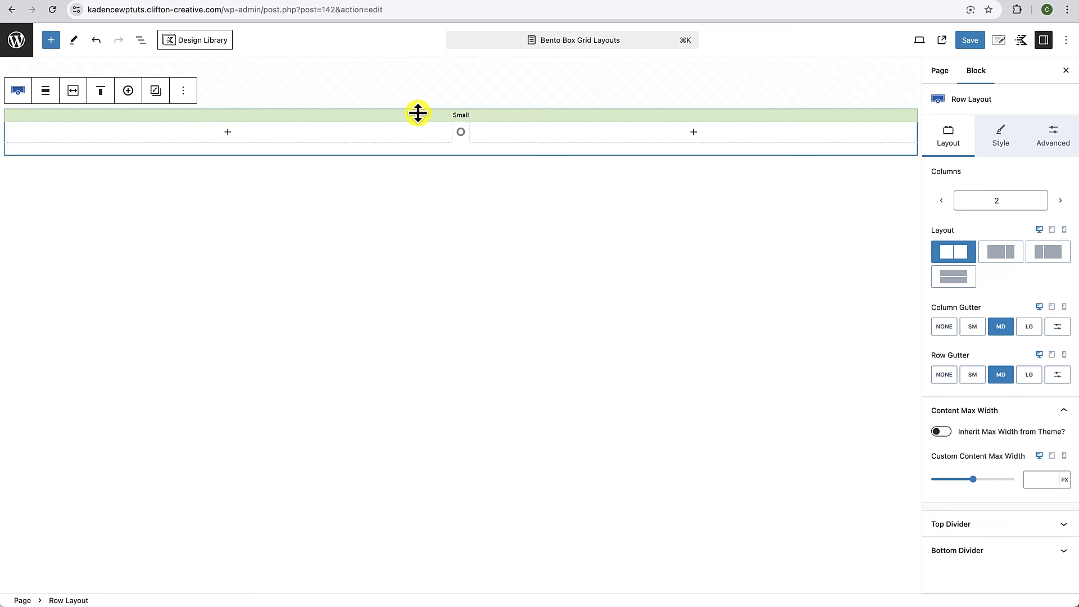
pyautogui.click(1060, 201)
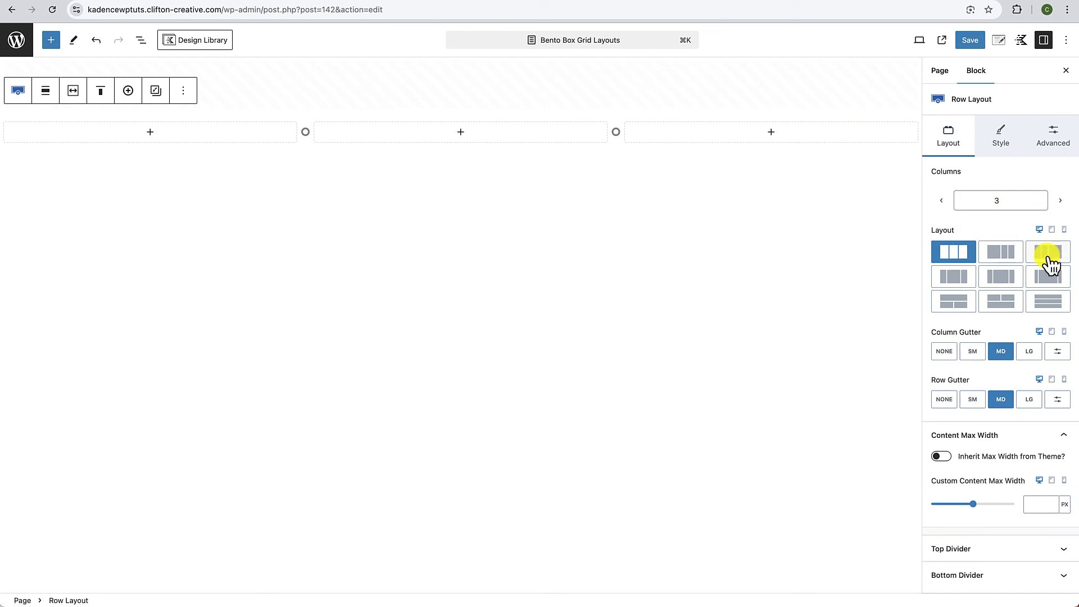
pyautogui.click(1060, 202)
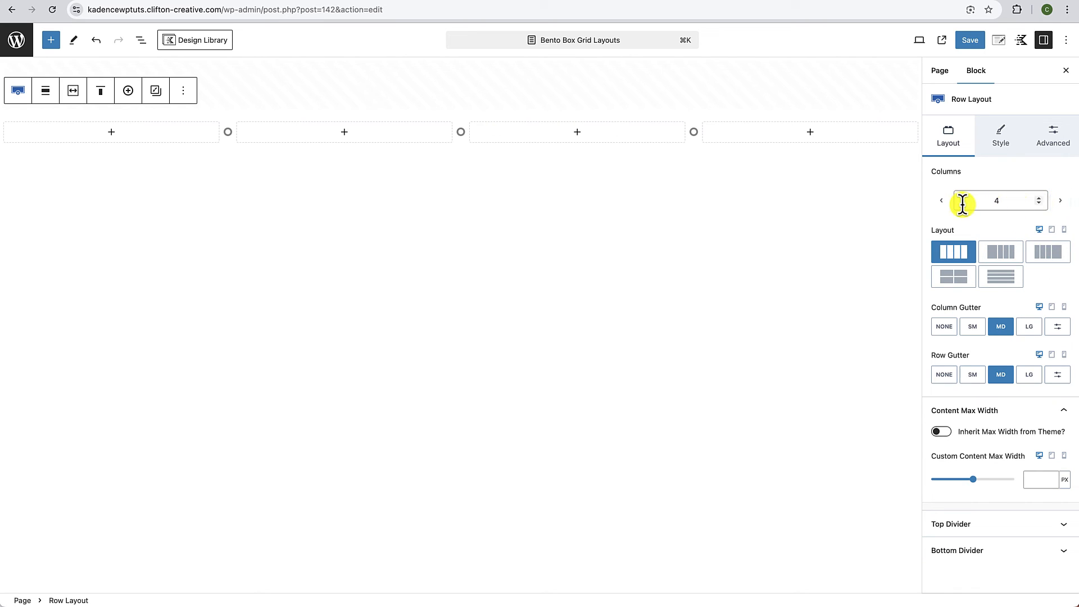
pyautogui.click(1061, 201)
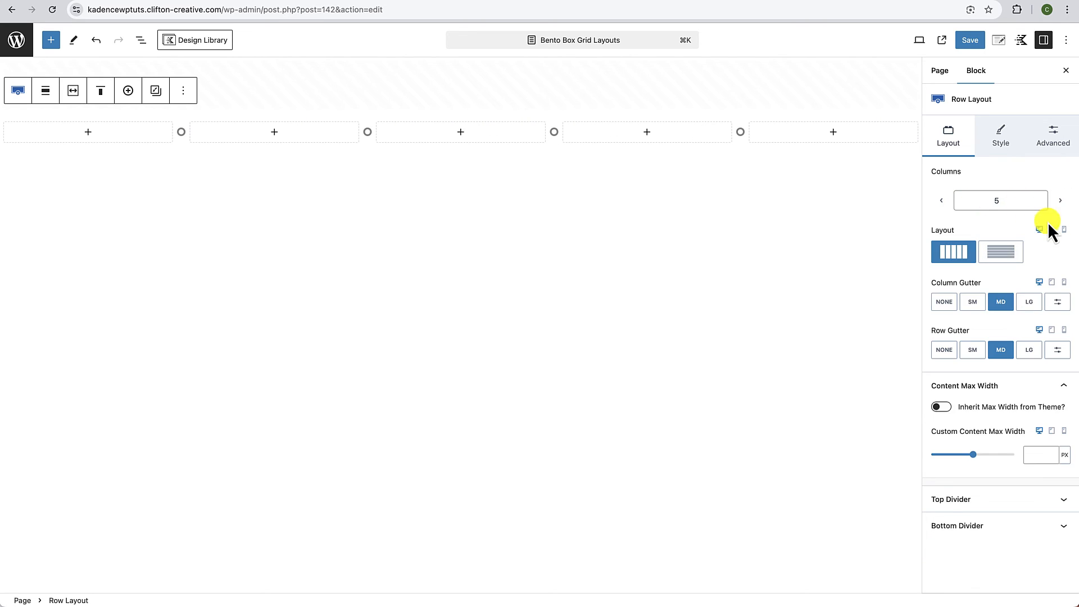
# Step: Set the row layout to 3 columns and apply the left-heavy layout with a wide first column
pyautogui.click(943, 202)
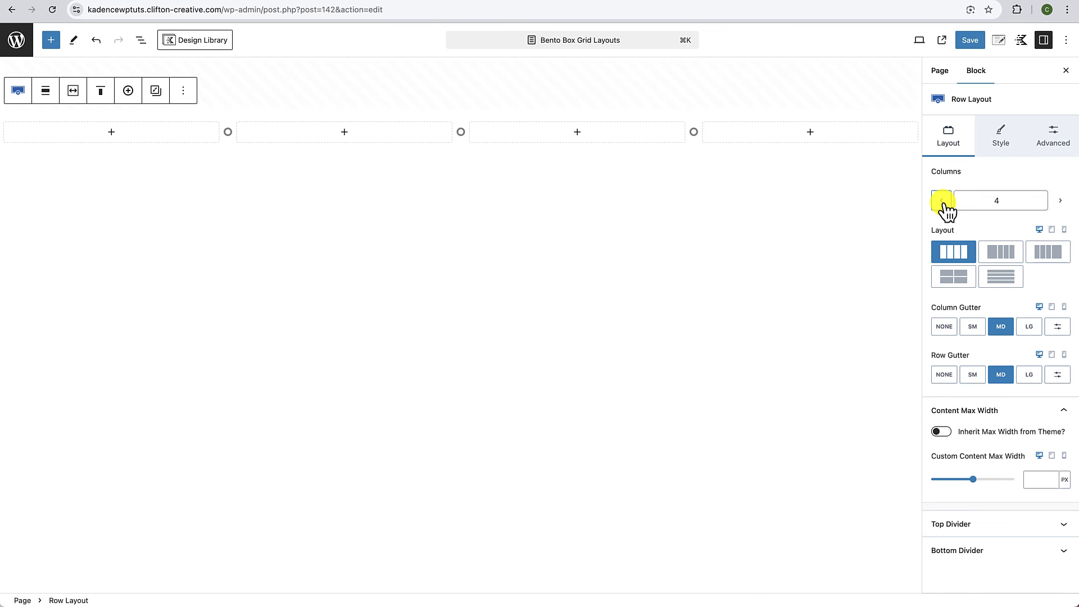
pyautogui.click(943, 202)
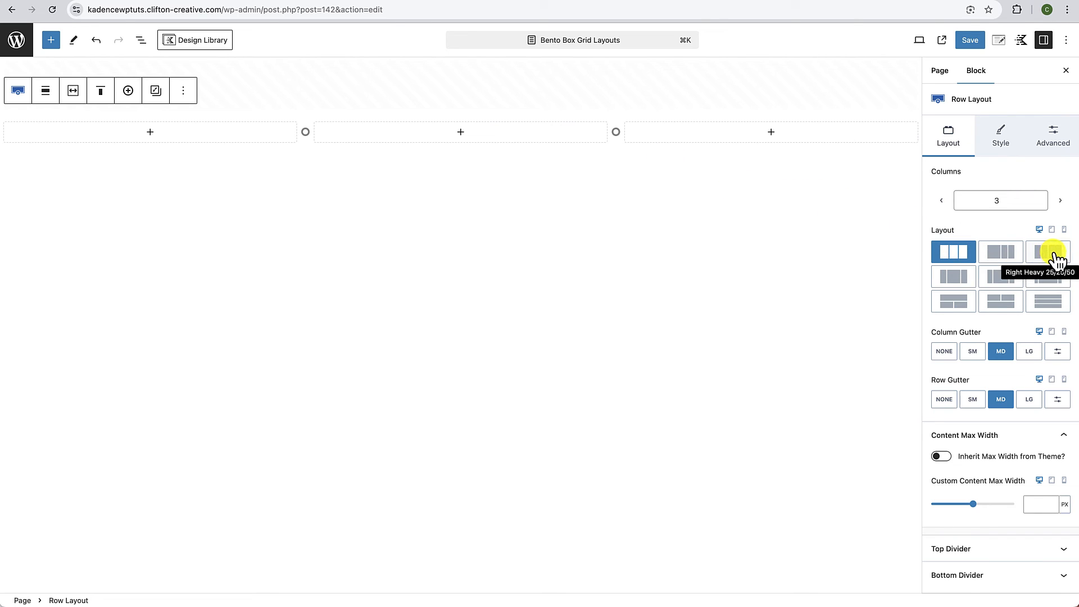
pyautogui.click(1007, 260)
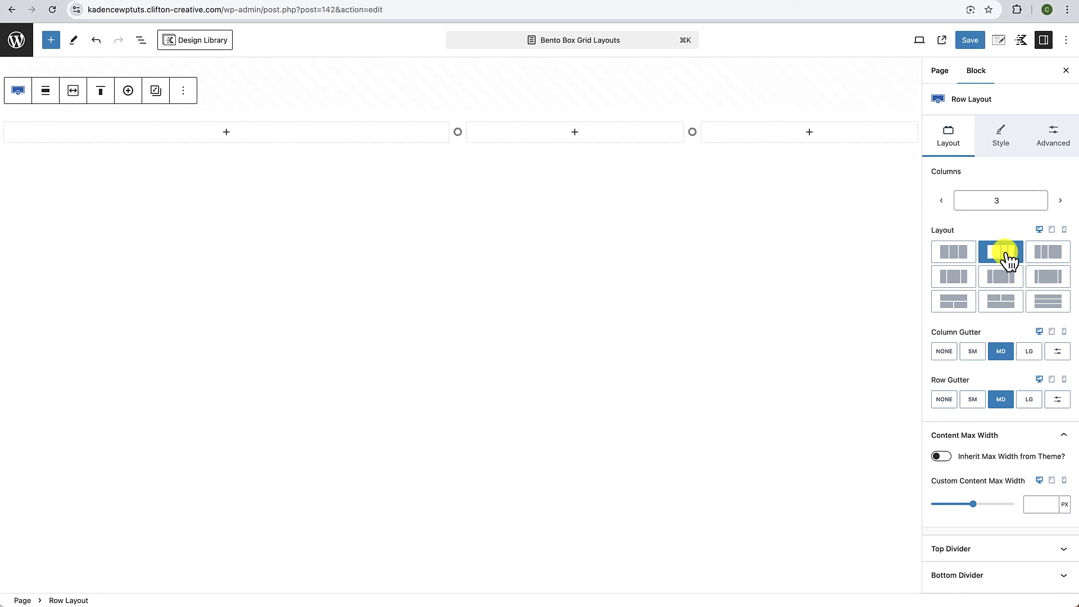
# Step: Try the right-heavy layout and the three layouts with progressively wider center columns, including Wide Center 20/60/20, on the three-column row
pyautogui.click(1042, 259)
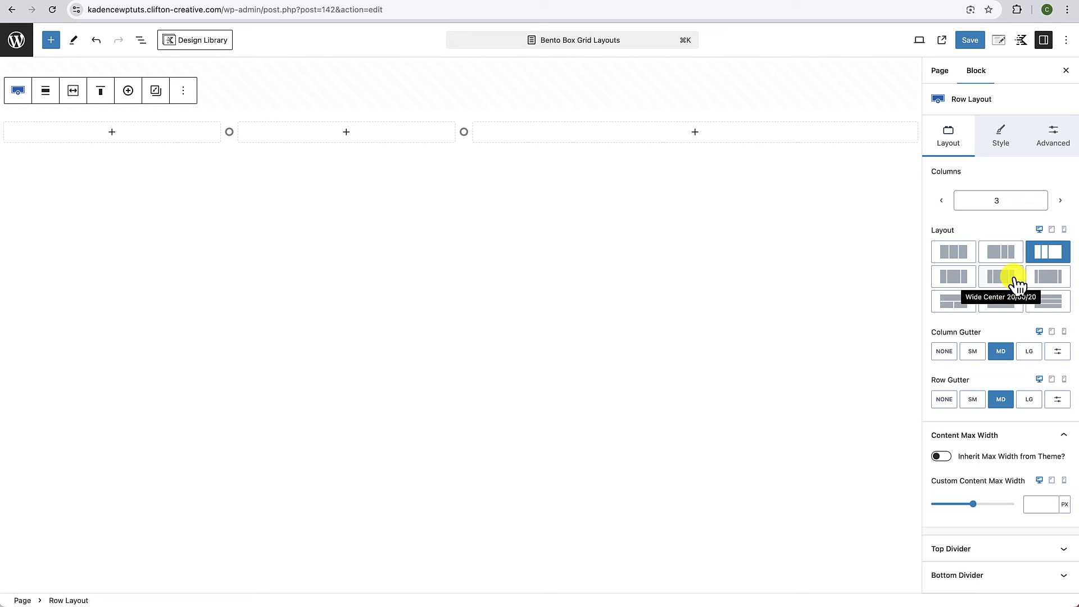
pyautogui.click(956, 277)
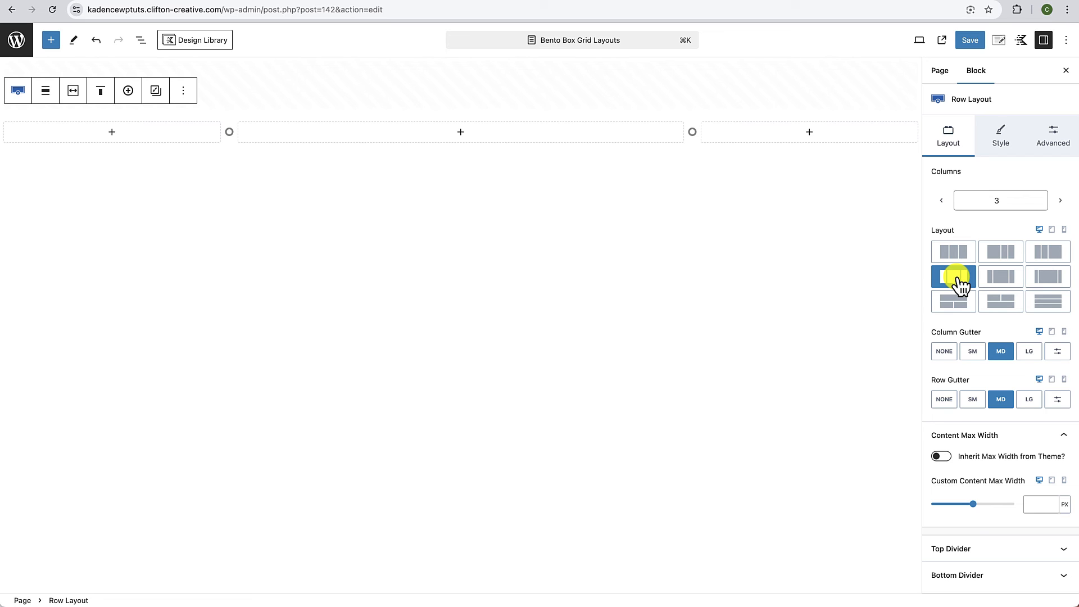
pyautogui.click(1002, 284)
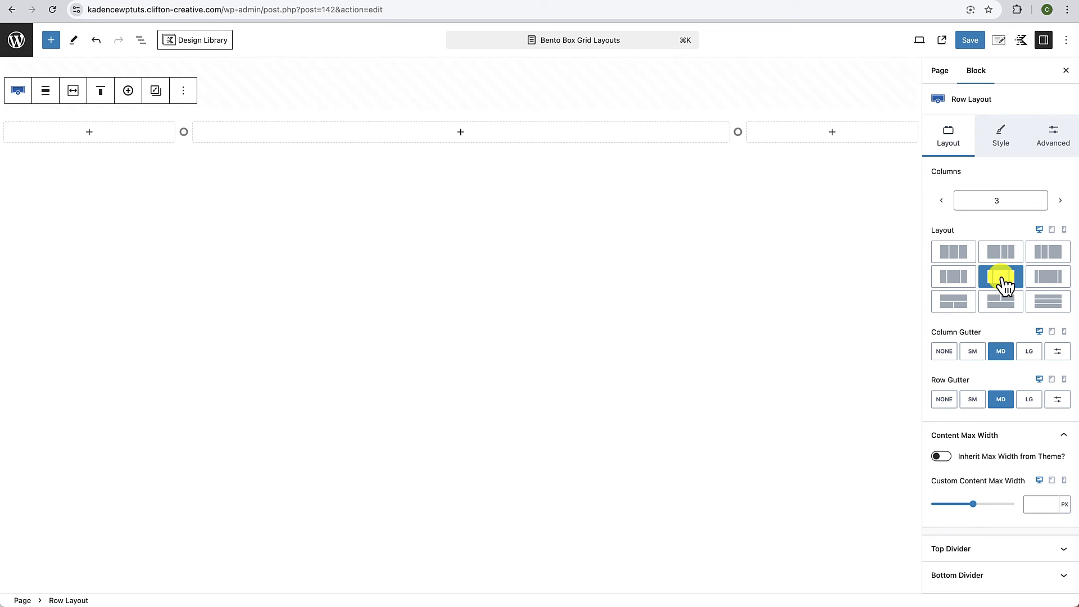
pyautogui.click(1044, 284)
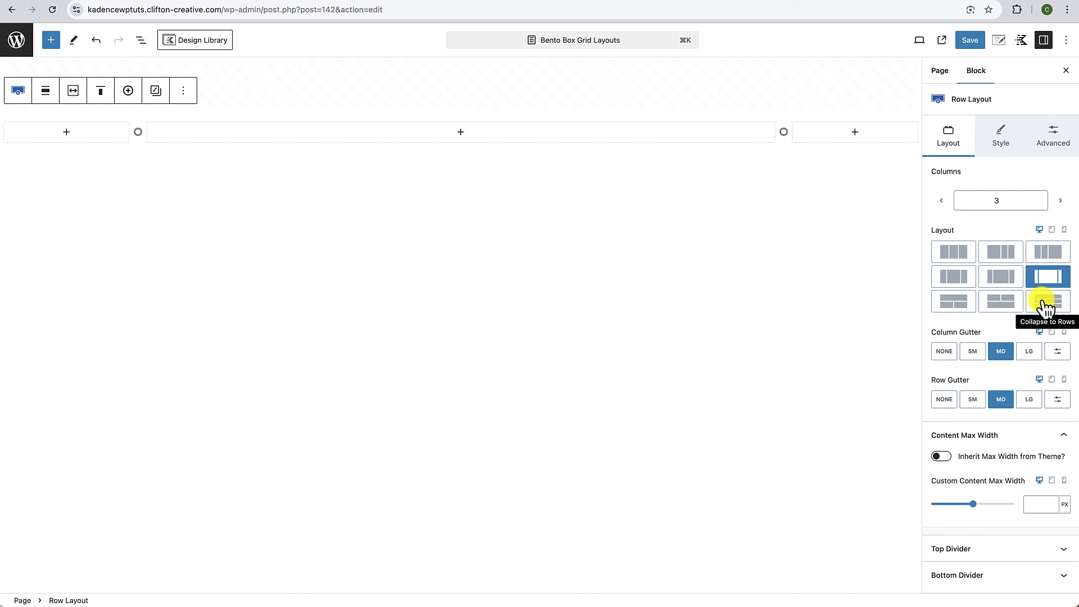
# Step: Try the layouts with a full-width first column, a full-width last column, and all columns collapsed to rows
pyautogui.click(961, 306)
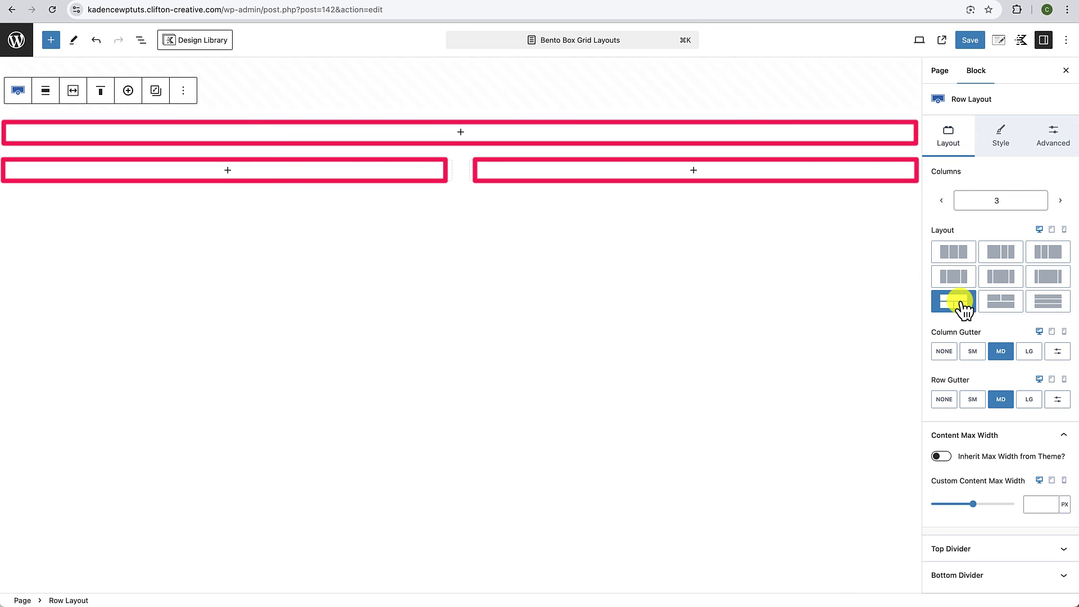
pyautogui.click(1001, 303)
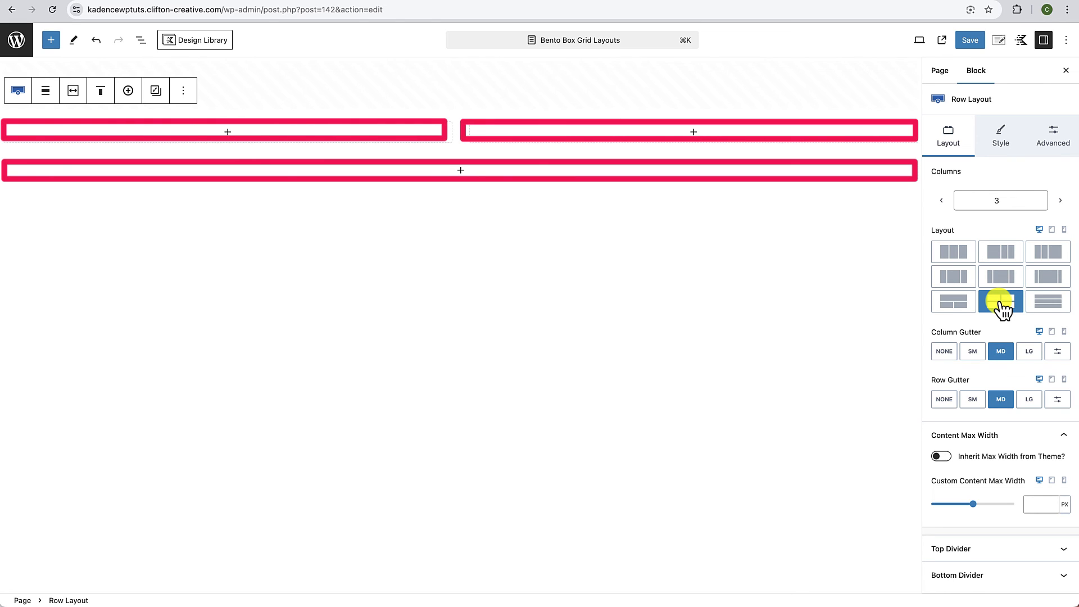
pyautogui.click(1049, 304)
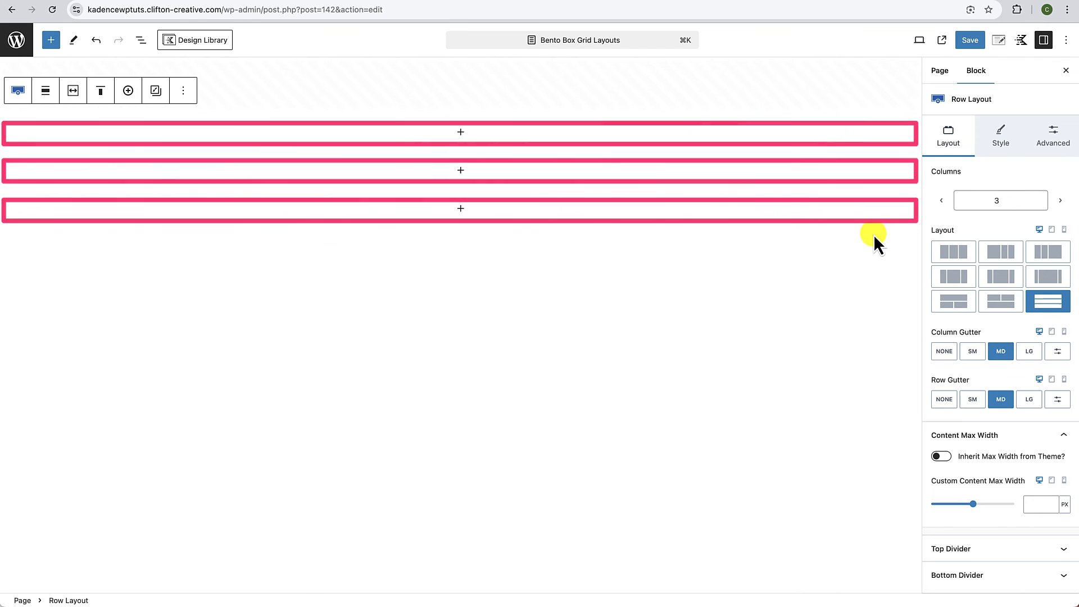
# Step: Alternate repeatedly between the full-width last column and full-width first column layouts, ending on the full-width first column
pyautogui.click(997, 306)
pyautogui.click(964, 307)
pyautogui.click(992, 308)
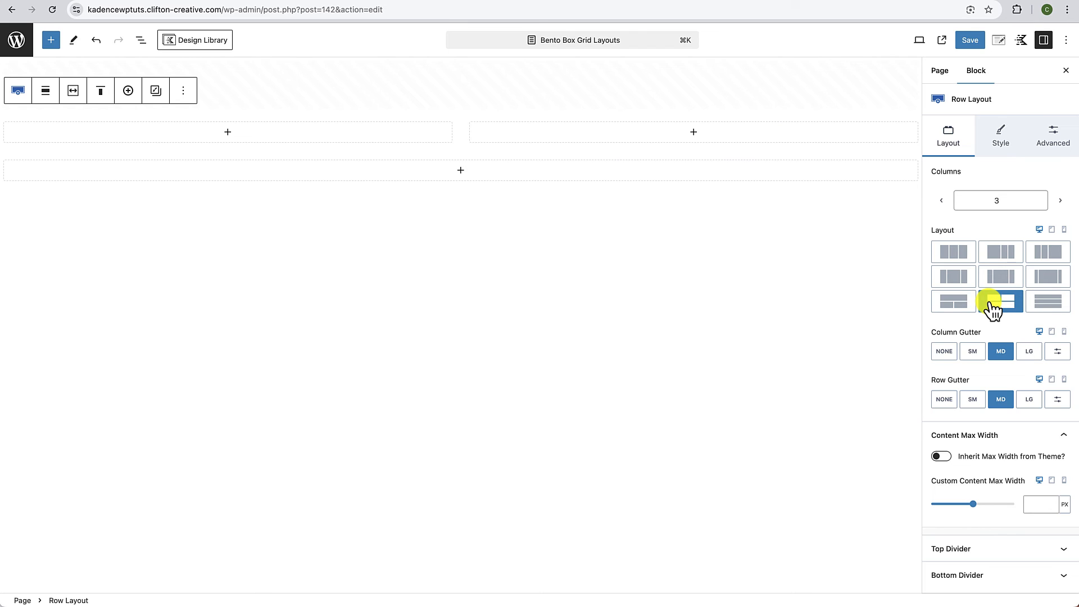
pyautogui.click(967, 308)
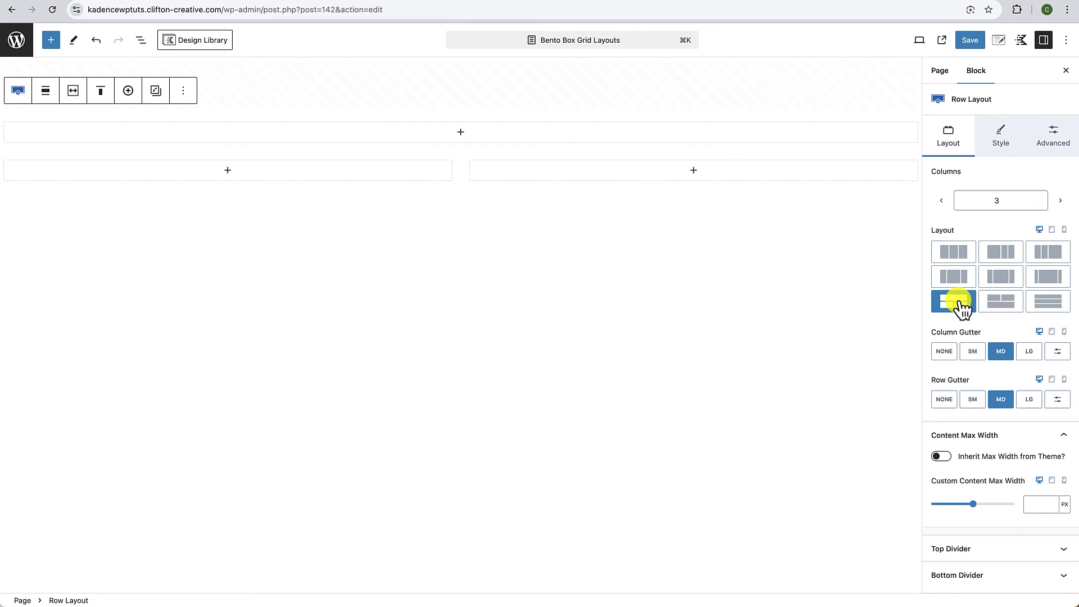
pyautogui.click(994, 308)
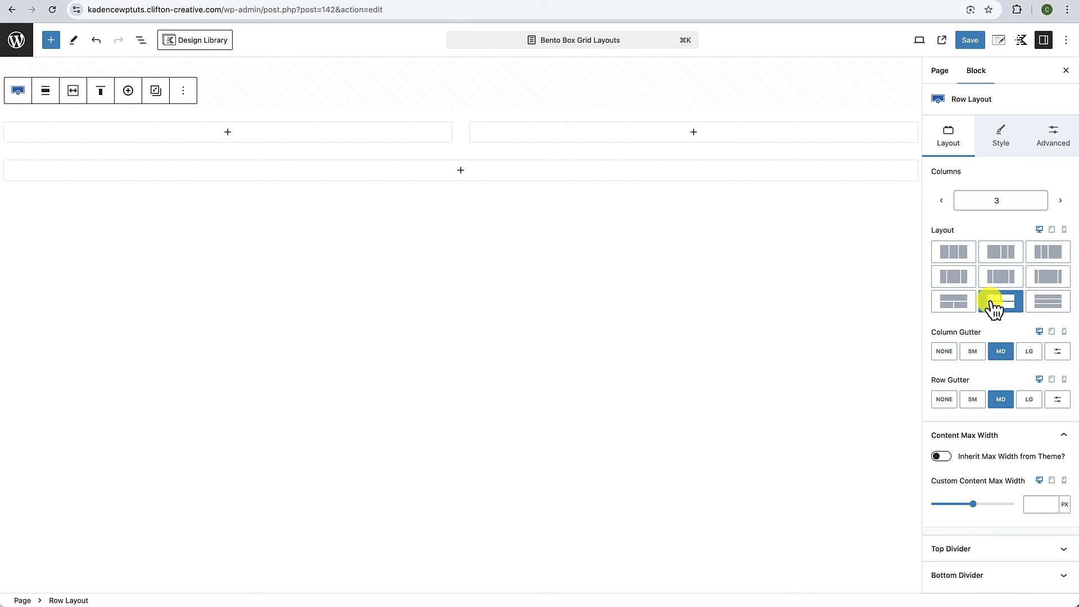
pyautogui.click(970, 307)
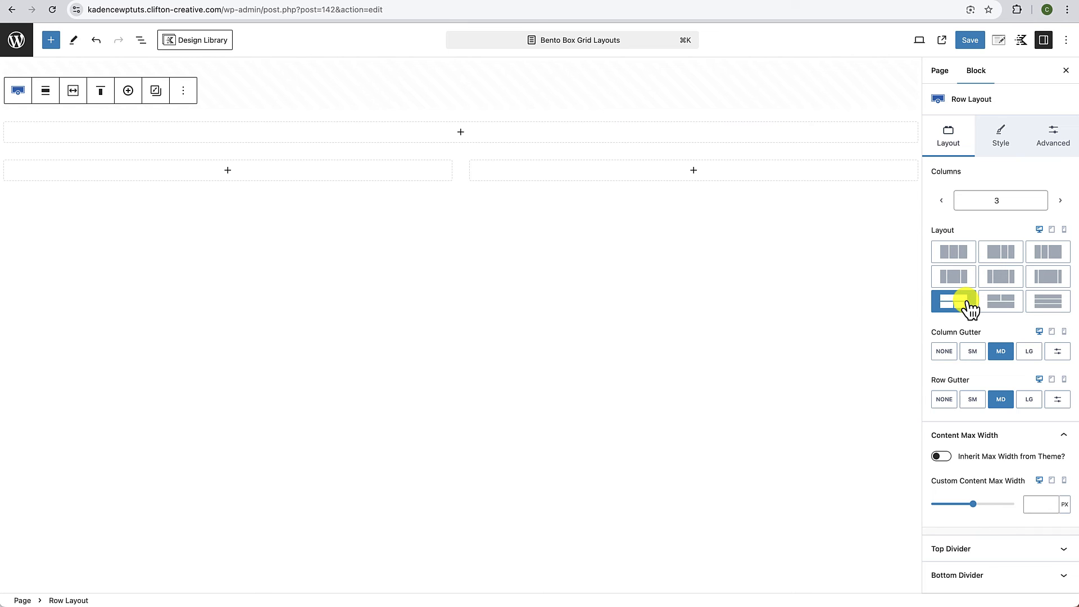
# Step: Apply the equal-width layout to the three-column row, then reduce the row to 1 column
pyautogui.click(140, 40)
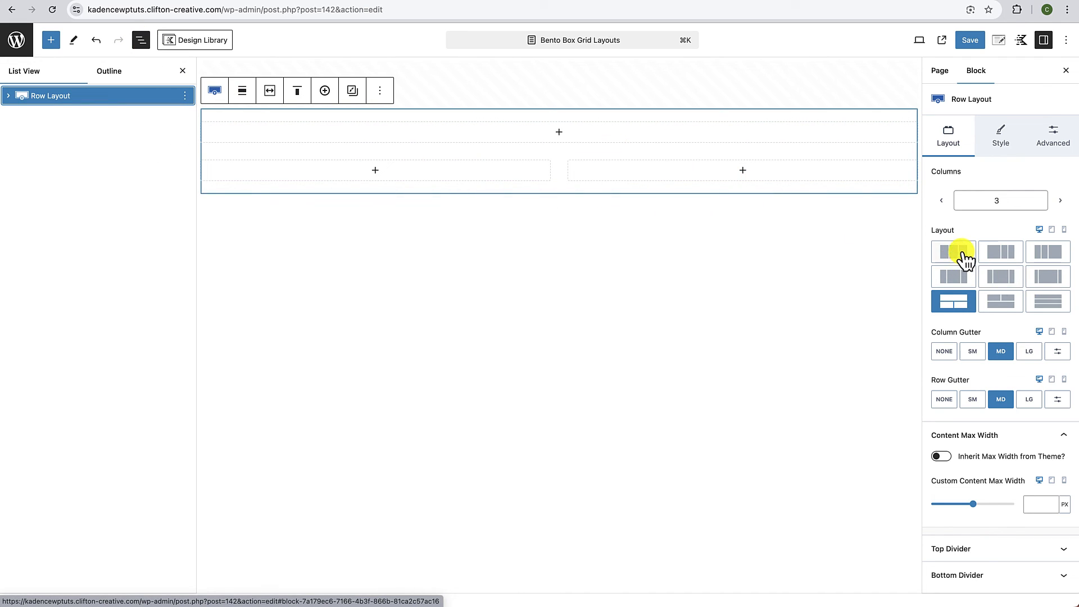
pyautogui.click(954, 253)
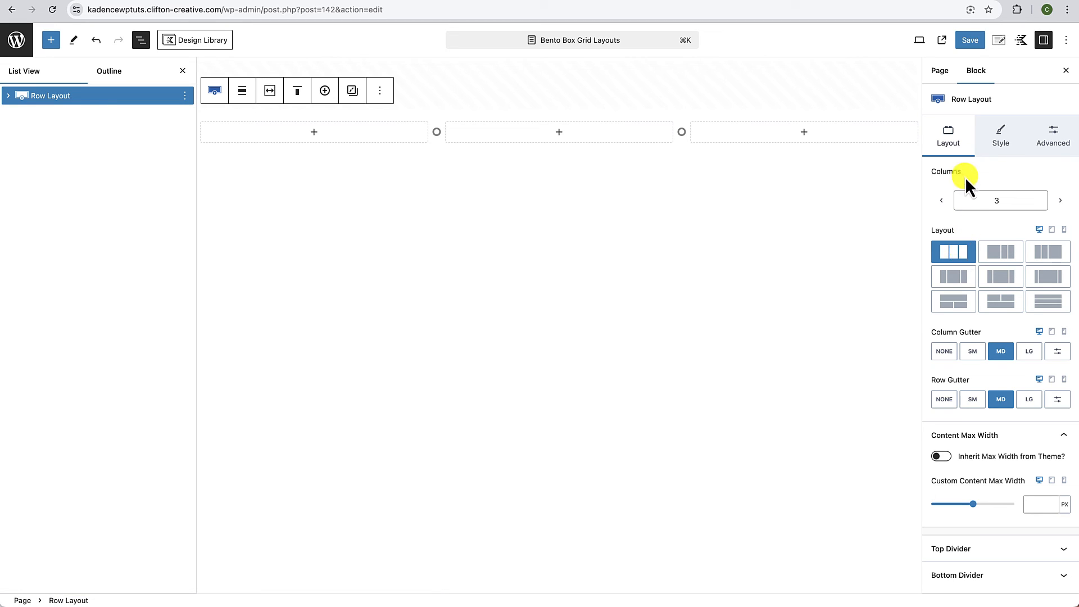
pyautogui.click(942, 201)
pyautogui.click(942, 201)
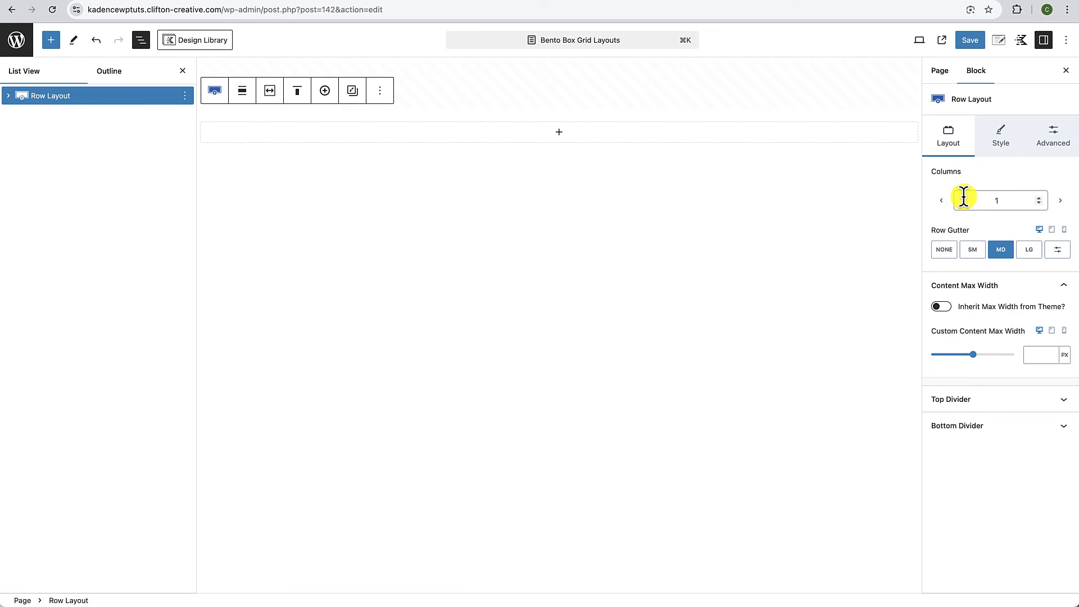
# Step: Inspect the section nested in the row layout, then remove the whole Row Layout block from the page
pyautogui.click(10, 97)
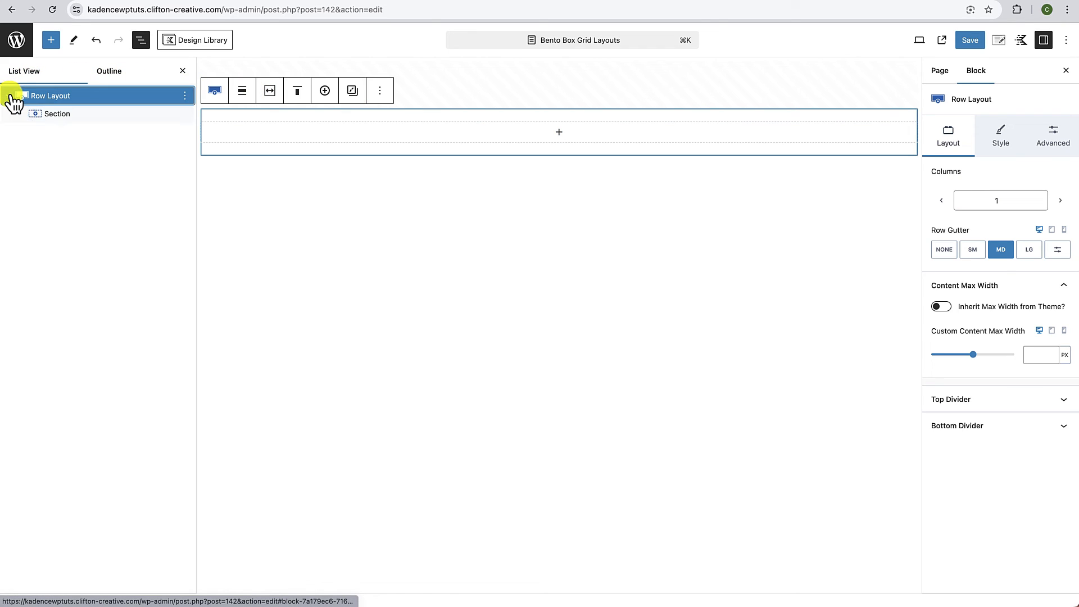
pyautogui.click(70, 120)
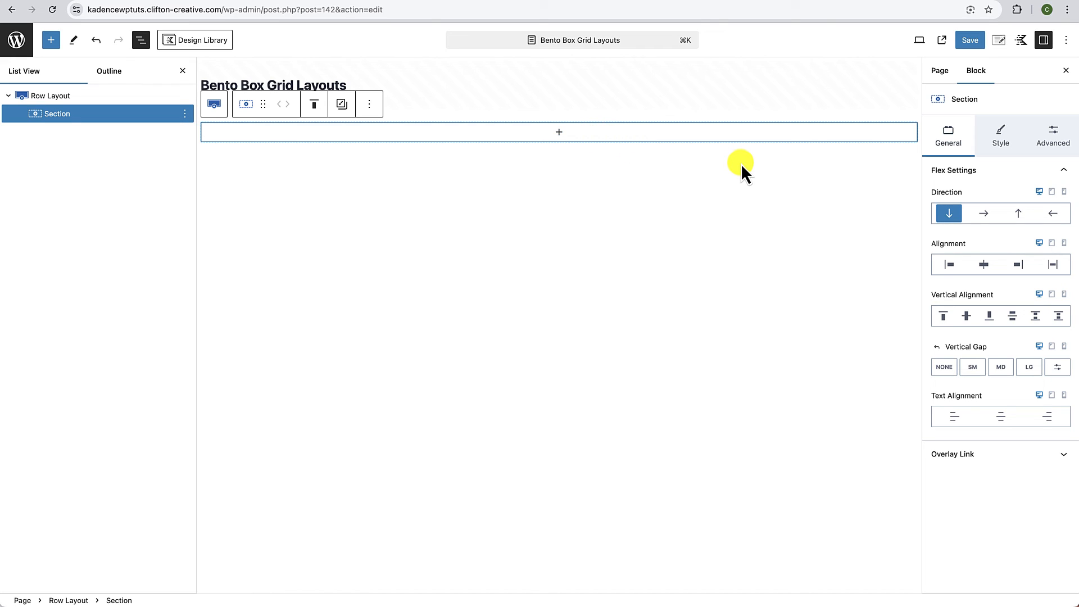
pyautogui.click(102, 97)
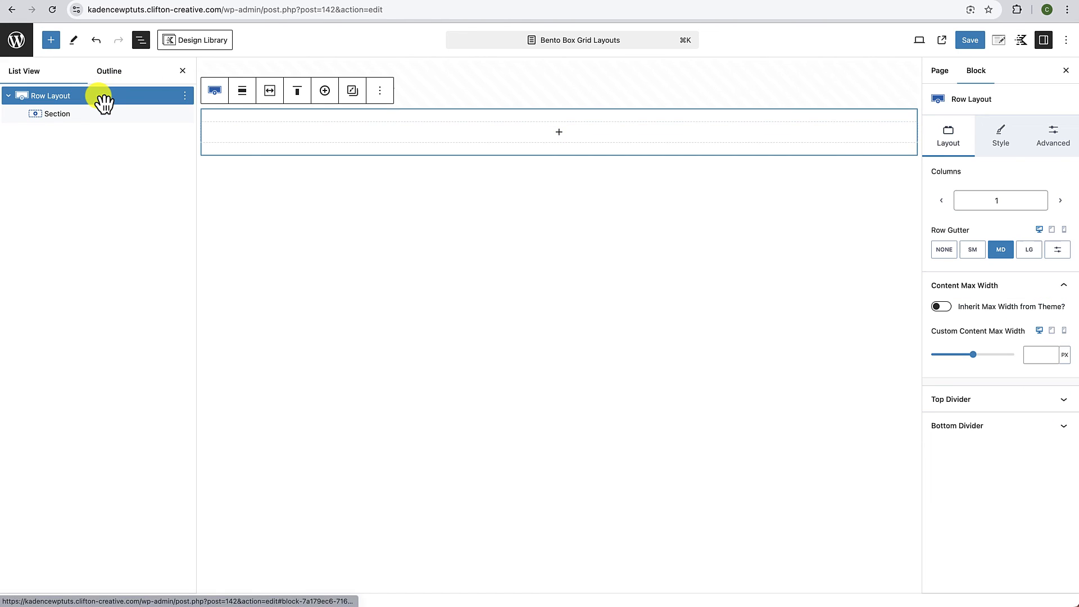
pyautogui.moveTo(405, 116)
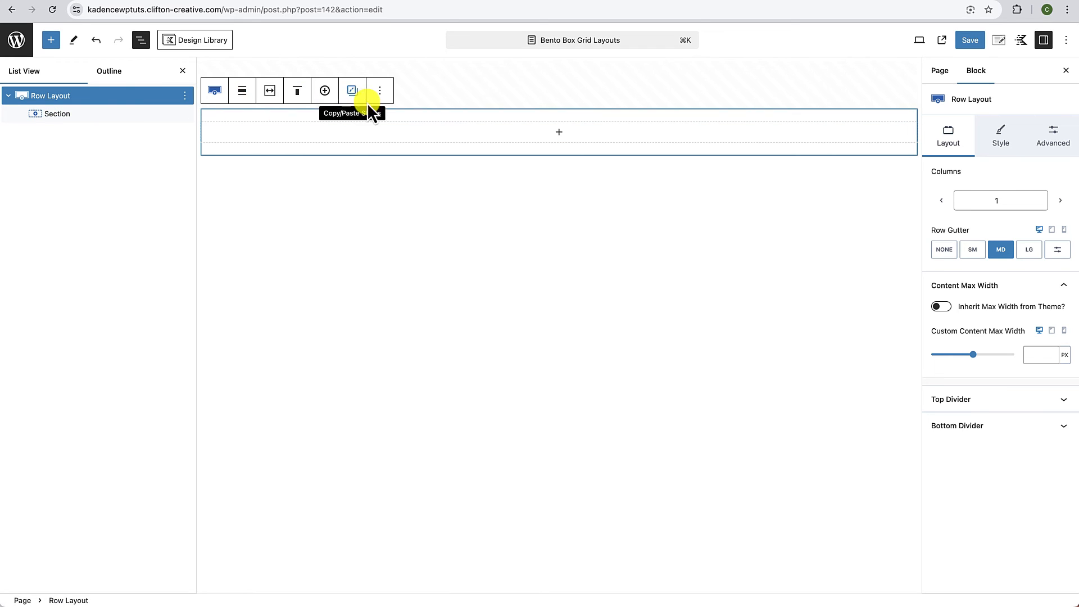
pyautogui.click(427, 98)
pyautogui.press('super+z')
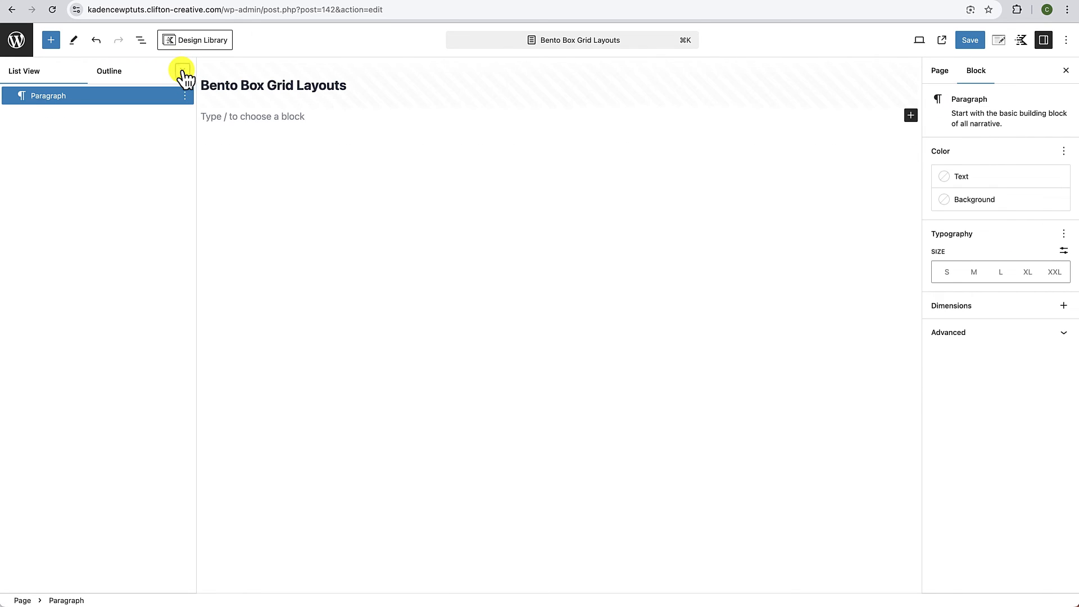
# Step: Insert a standalone Kadence Section block into the empty page
pyautogui.click(182, 71)
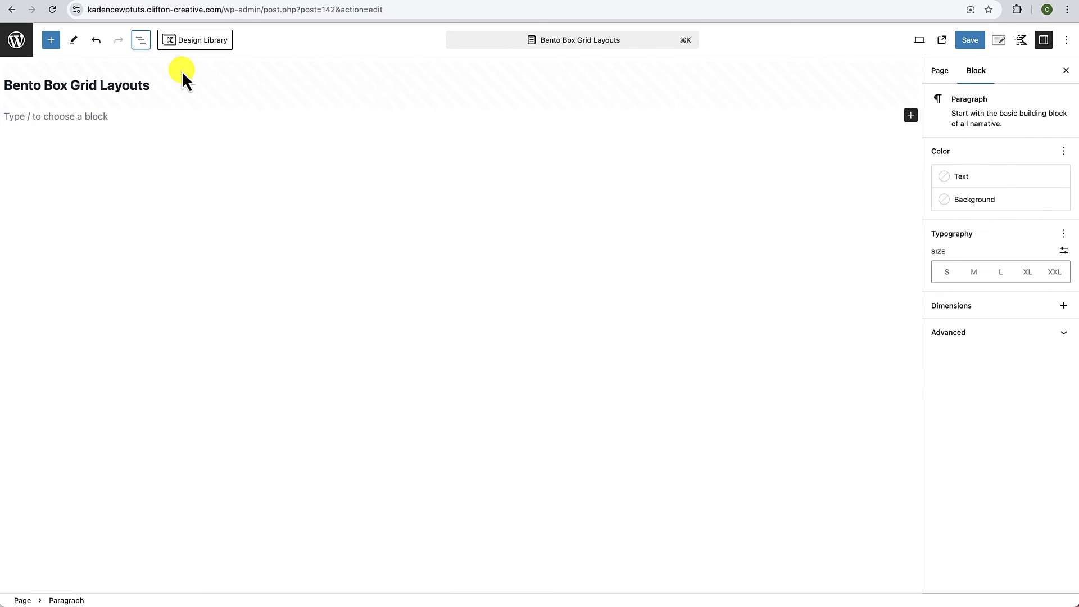
pyautogui.click(52, 40)
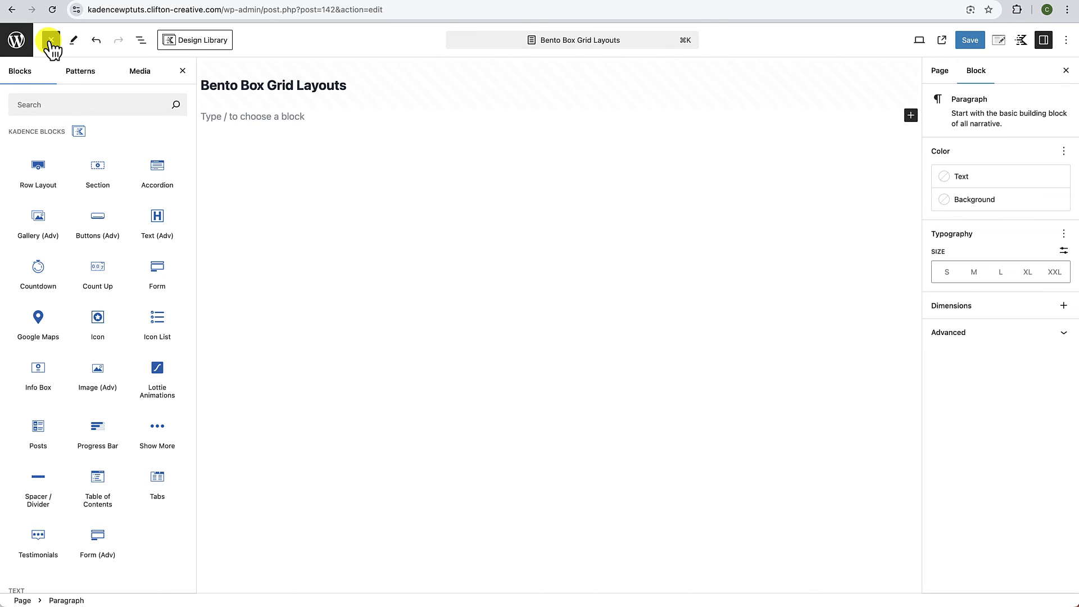
pyautogui.click(97, 179)
pyautogui.click(182, 71)
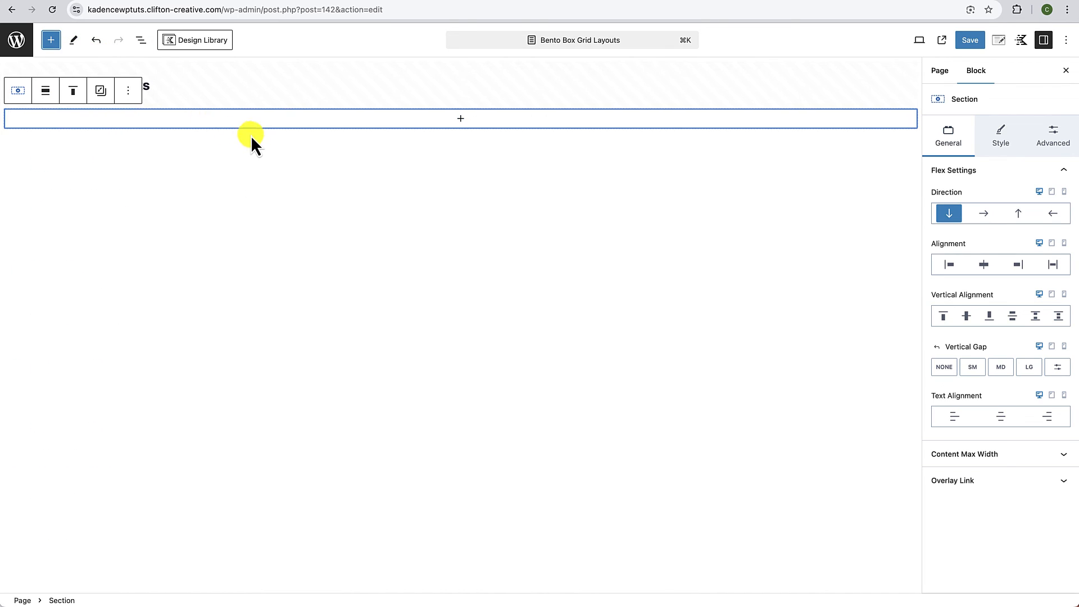
# Step: Add an empty paragraph below the section, then reselect the section through the block structure
pyautogui.click(142, 40)
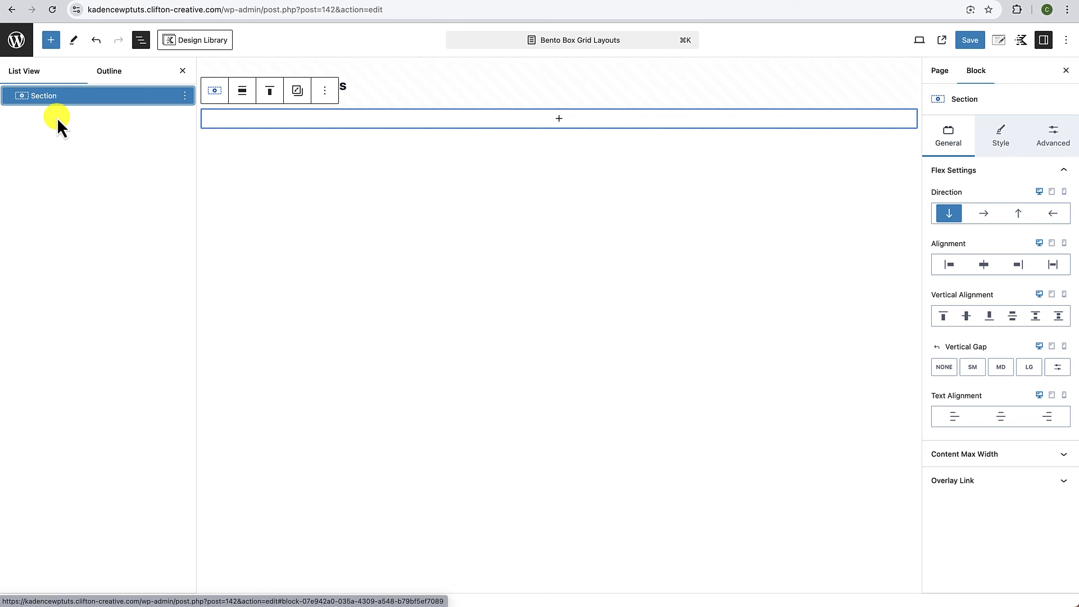
pyautogui.click(250, 231)
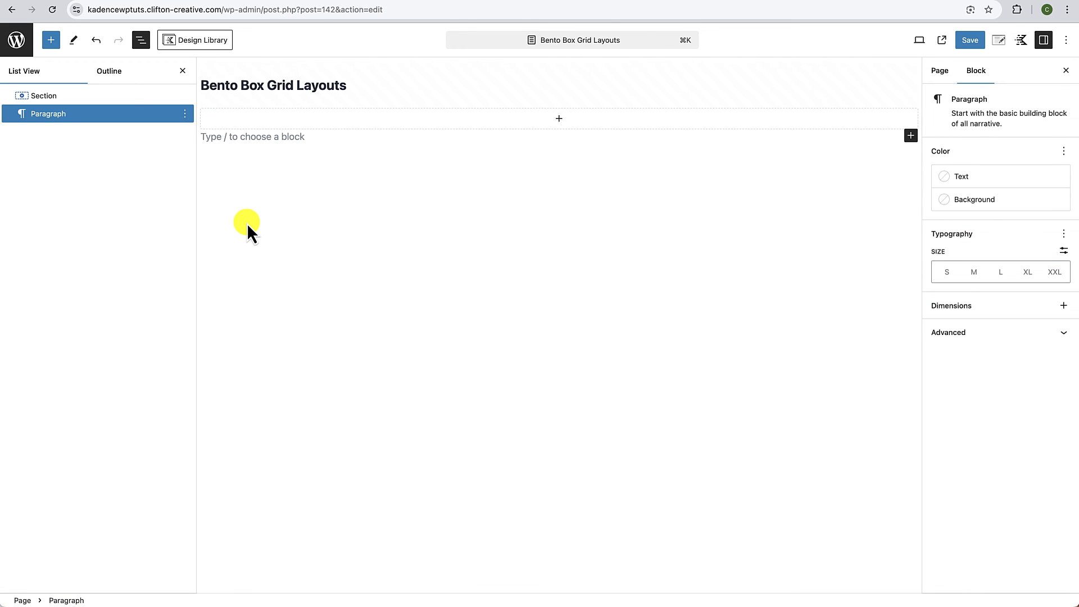
pyautogui.click(327, 105)
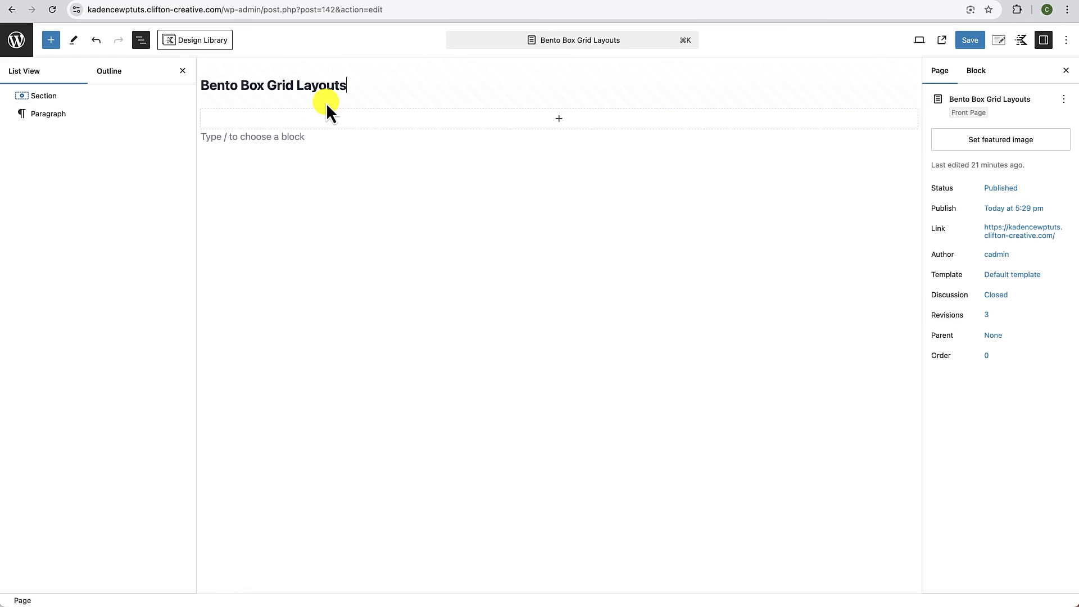
pyautogui.click(123, 104)
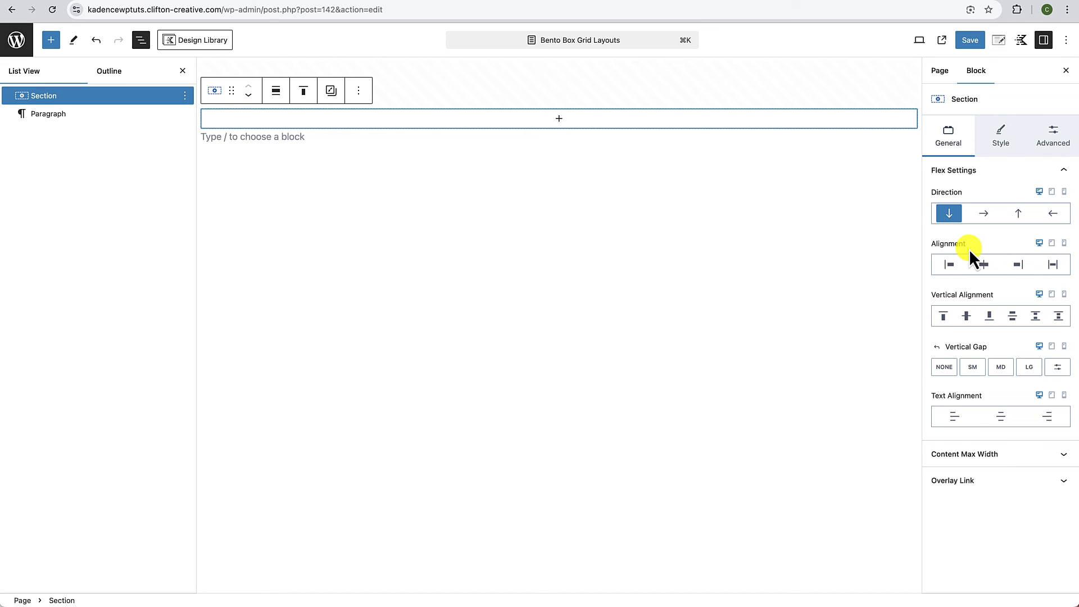
pyautogui.click(183, 71)
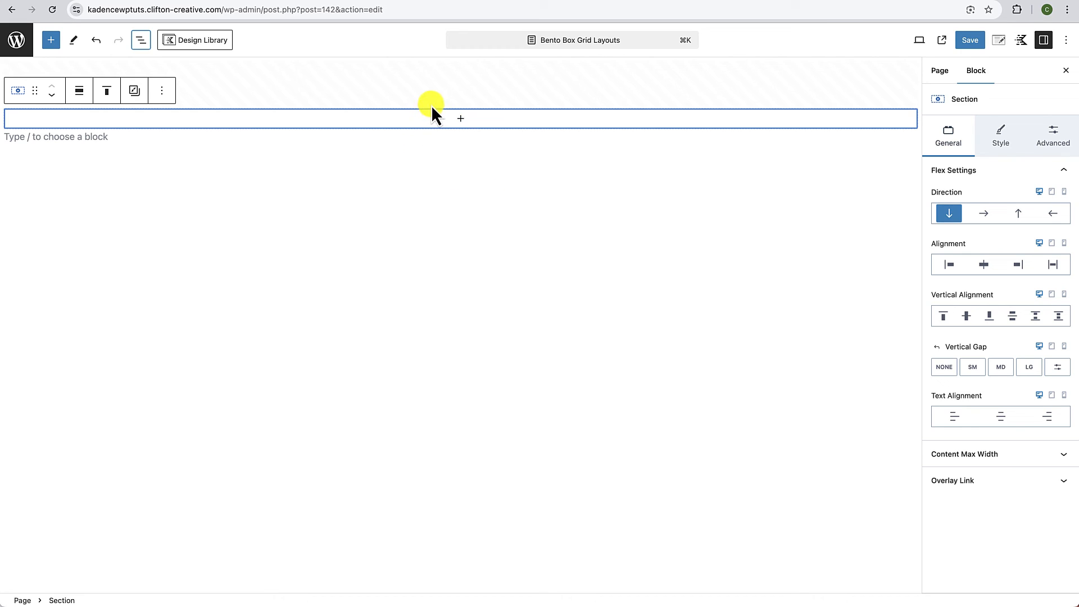
# Step: Insert an Info Box block inside the section and select the whole box
pyautogui.click(461, 120)
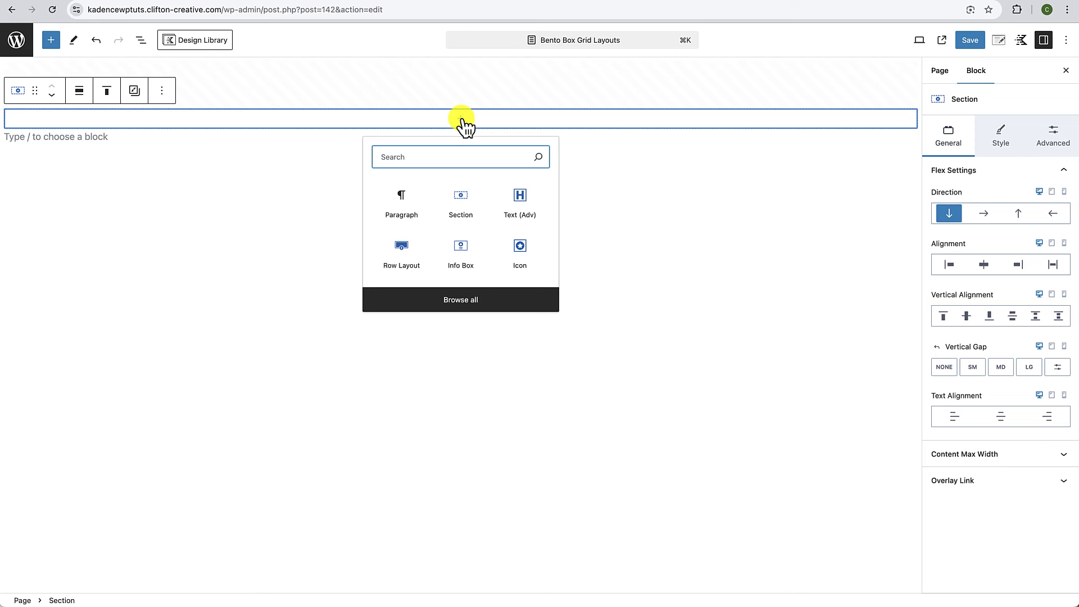
pyautogui.click(460, 244)
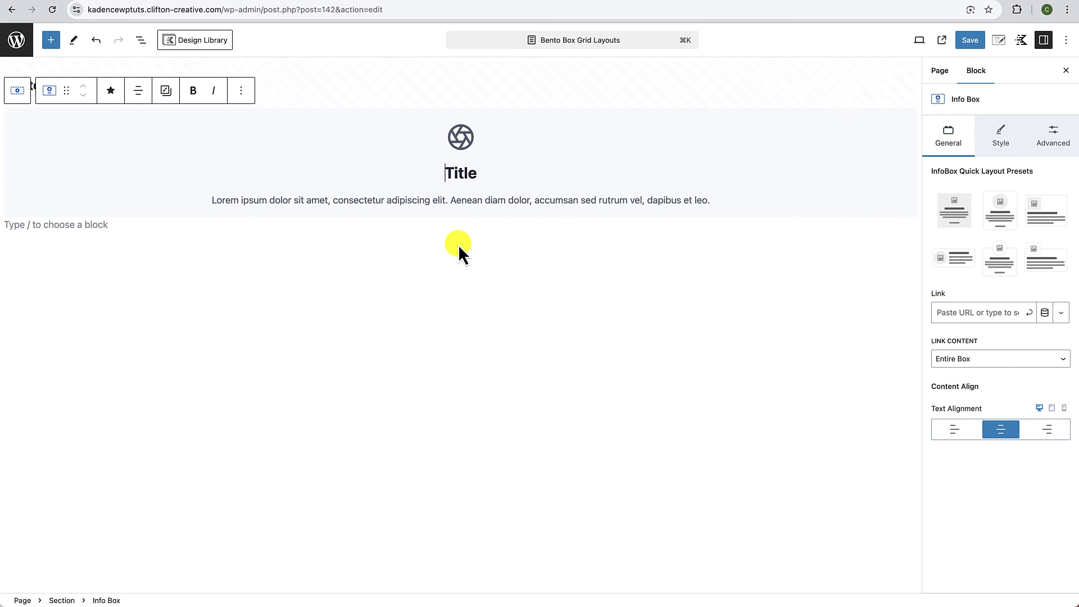
pyautogui.click(579, 152)
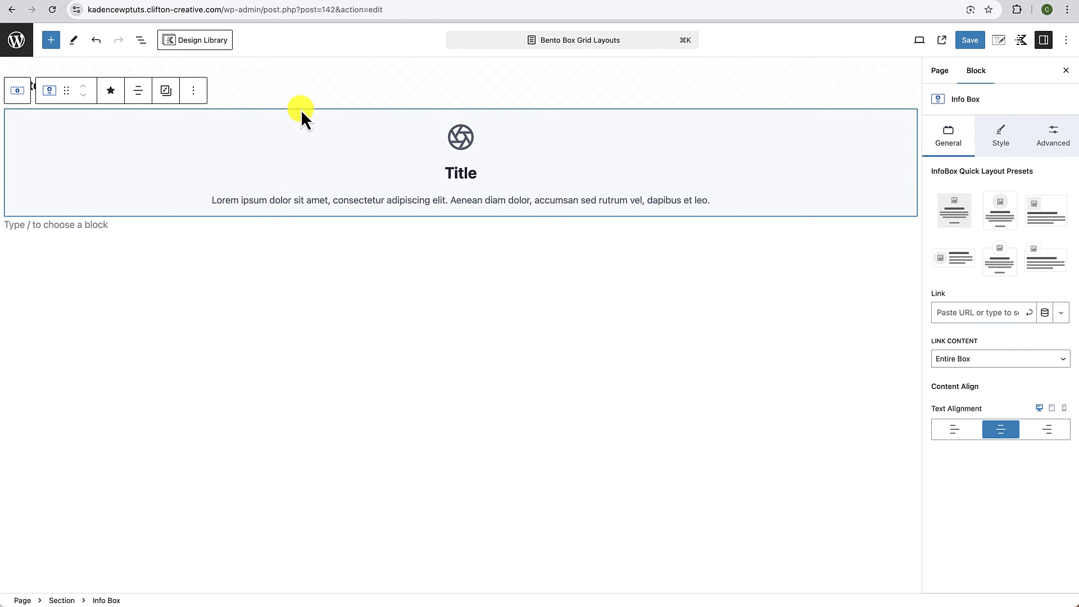
# Step: Duplicate the Info Box twice within the section and check the nesting in the block structure
pyautogui.click(196, 97)
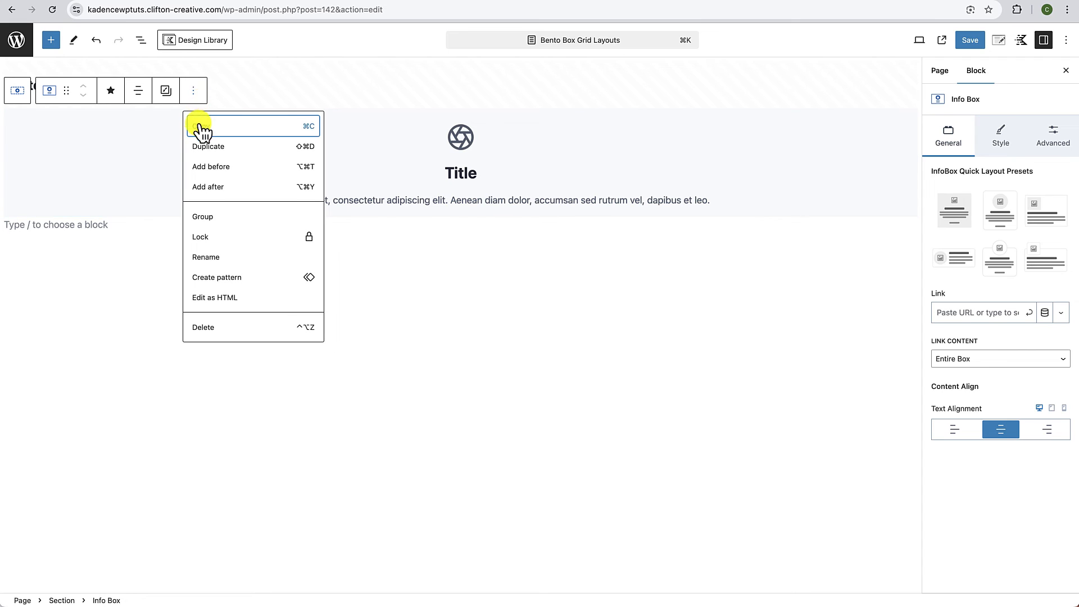
pyautogui.click(203, 147)
pyautogui.click(187, 123)
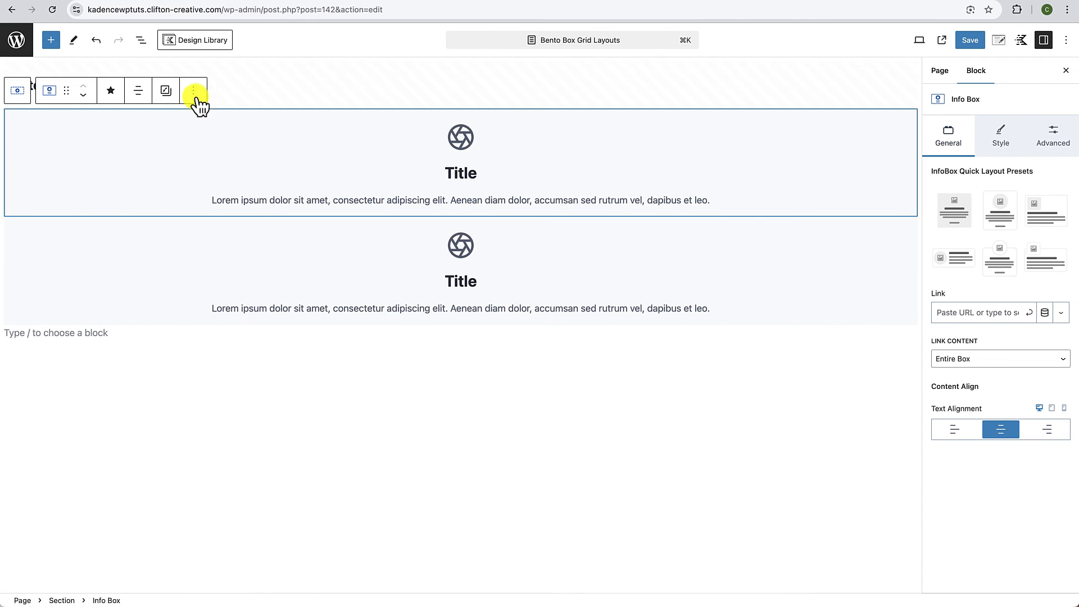
pyautogui.click(193, 89)
pyautogui.click(208, 146)
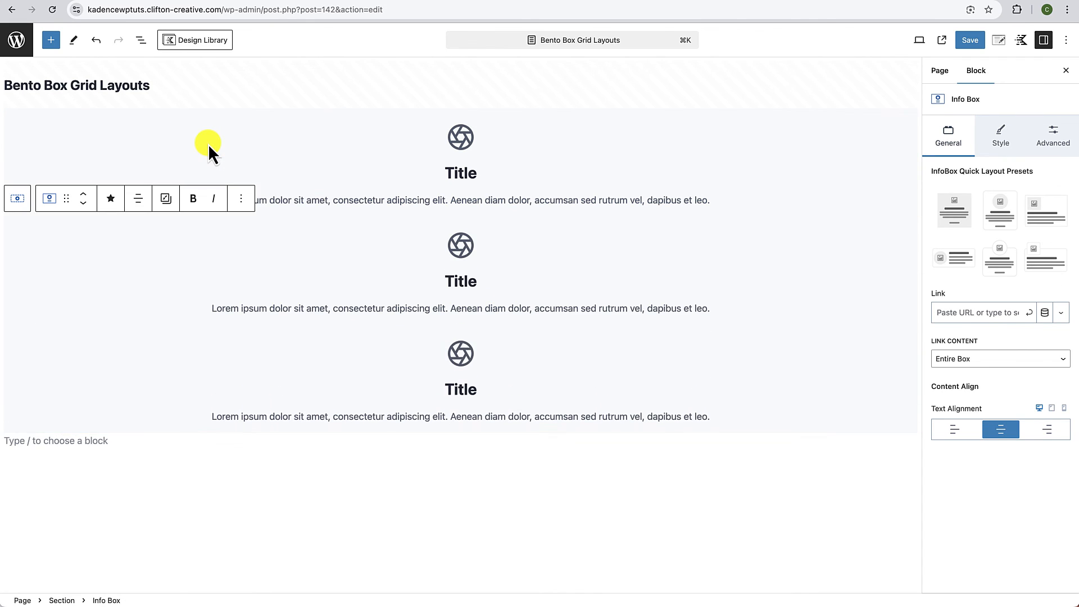
pyautogui.click(142, 44)
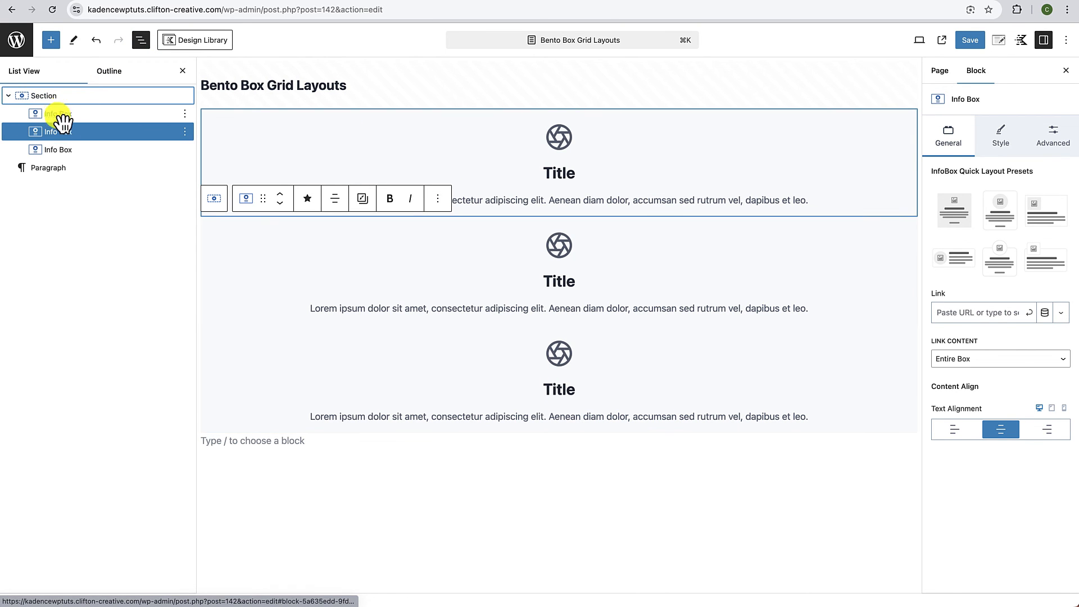
pyautogui.click(183, 71)
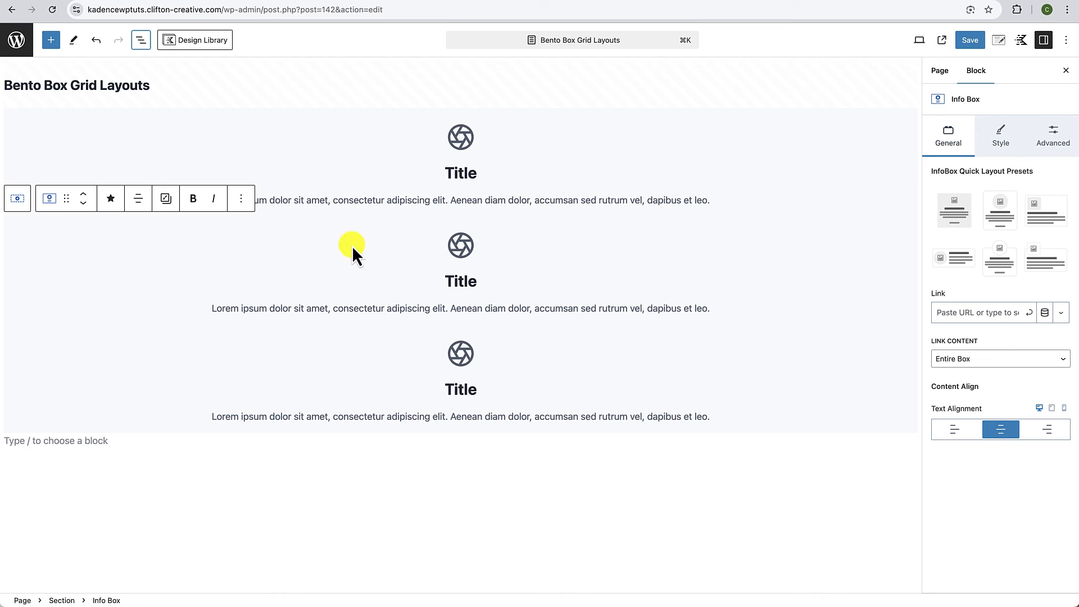
# Step: Set the flex direction of the section holding the Info Boxes to horizontal, and view the boxes on a wider canvas
pyautogui.click(142, 41)
pyautogui.click(79, 104)
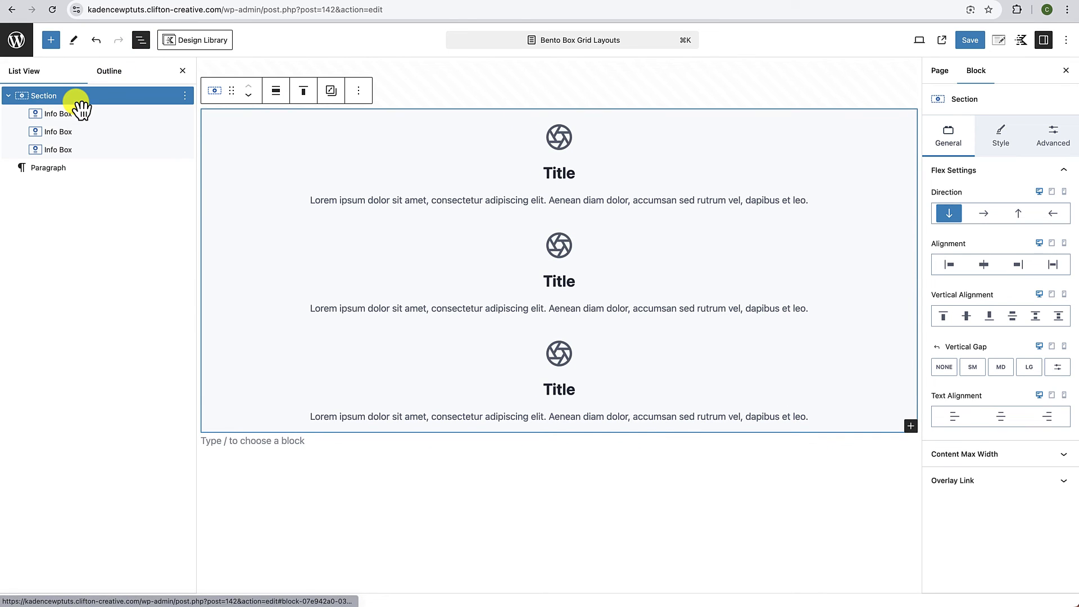
pyautogui.click(985, 214)
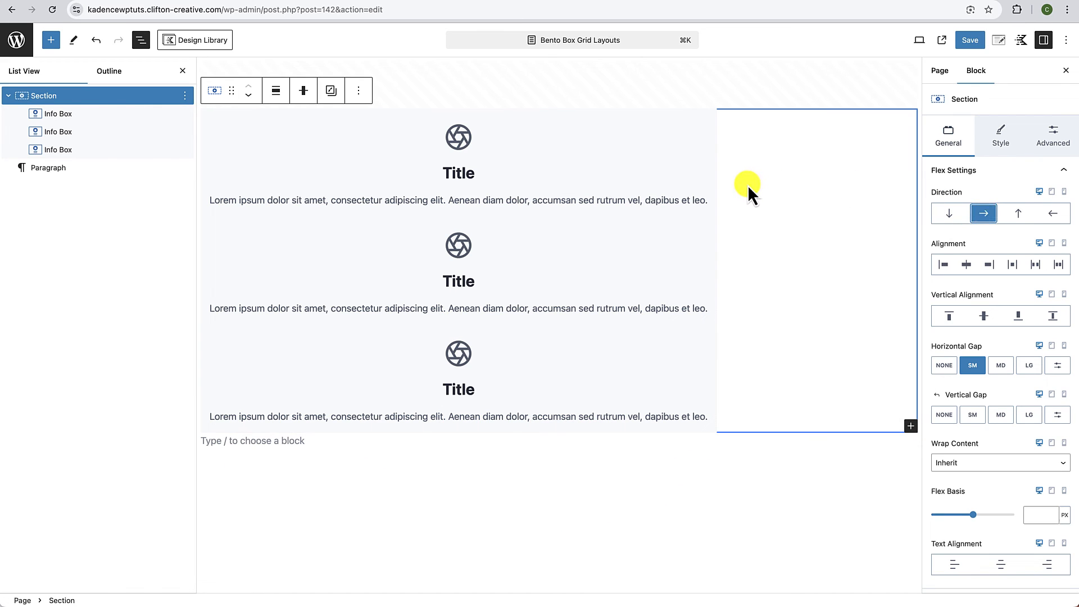
pyautogui.click(183, 71)
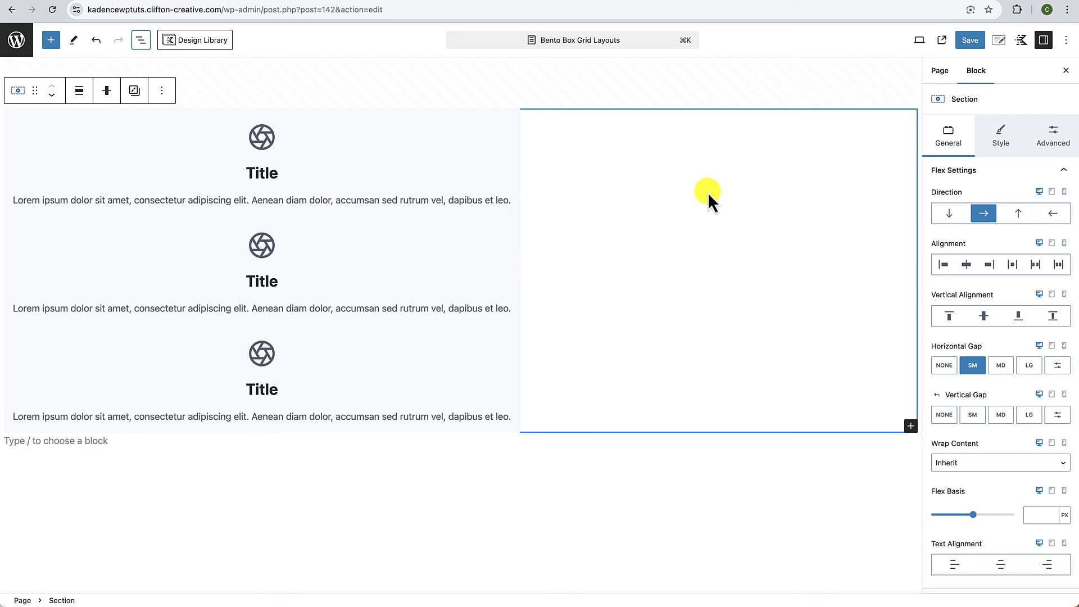
pyautogui.click(1066, 71)
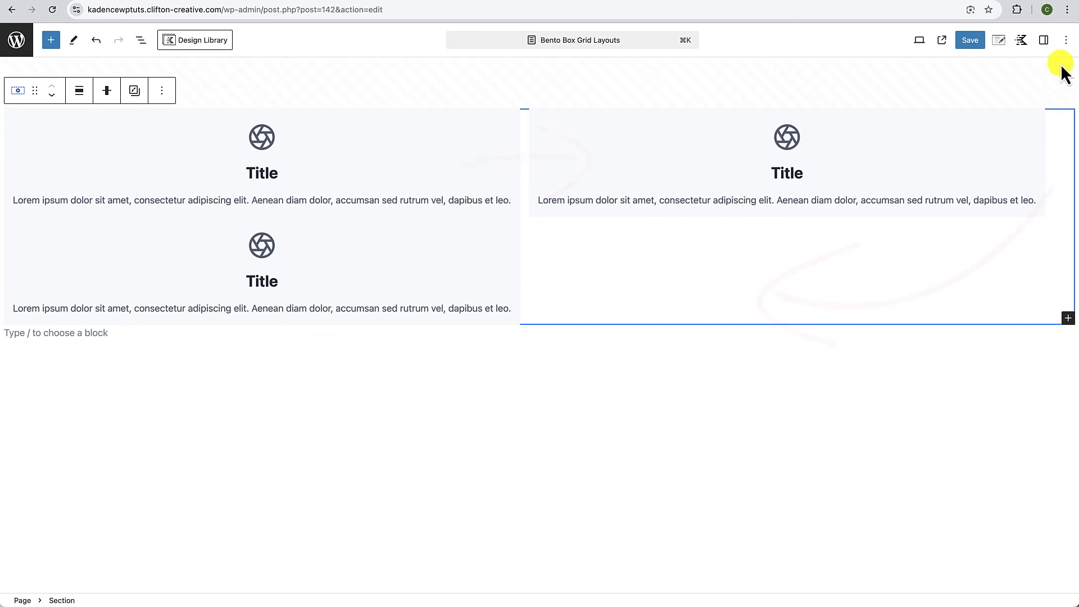
pyautogui.click(1045, 41)
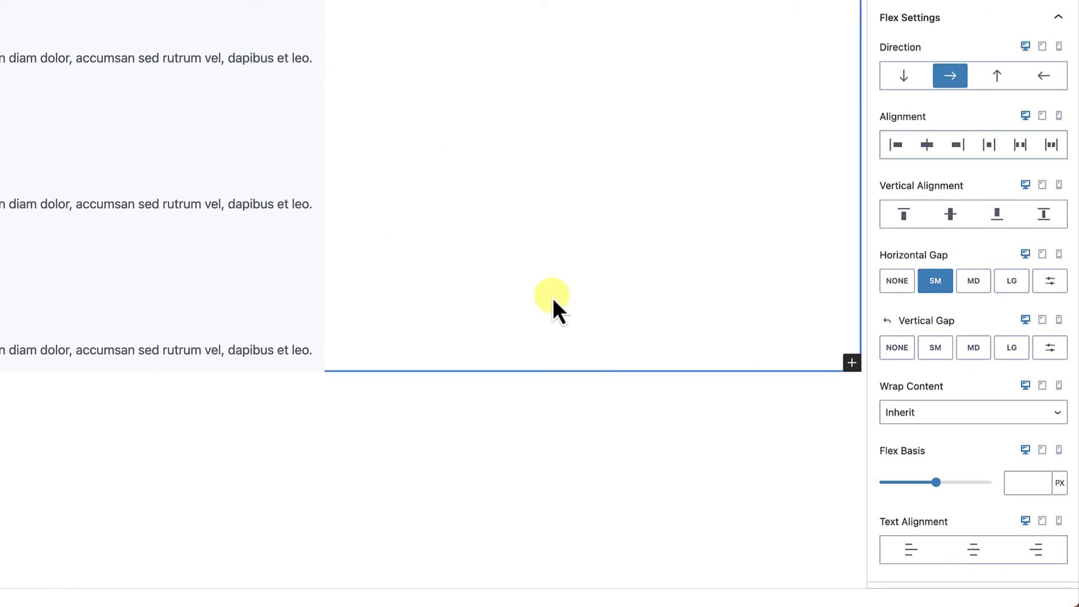
# Step: Try a Flex Basis of 100 in pixels and in percent on the section, and settle on 30%
pyautogui.click(1060, 485)
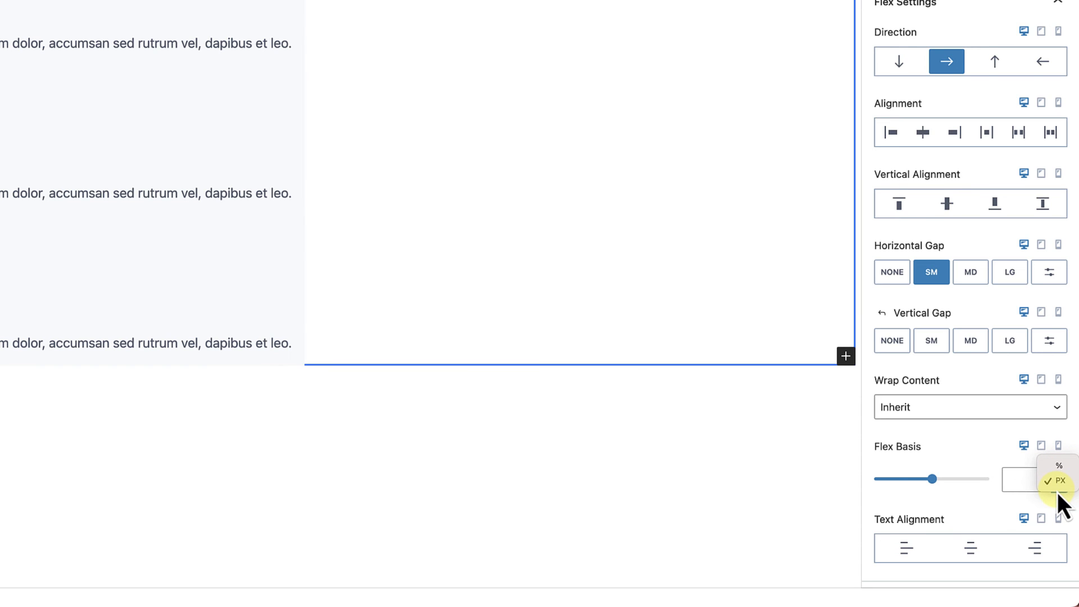
pyautogui.click(1059, 482)
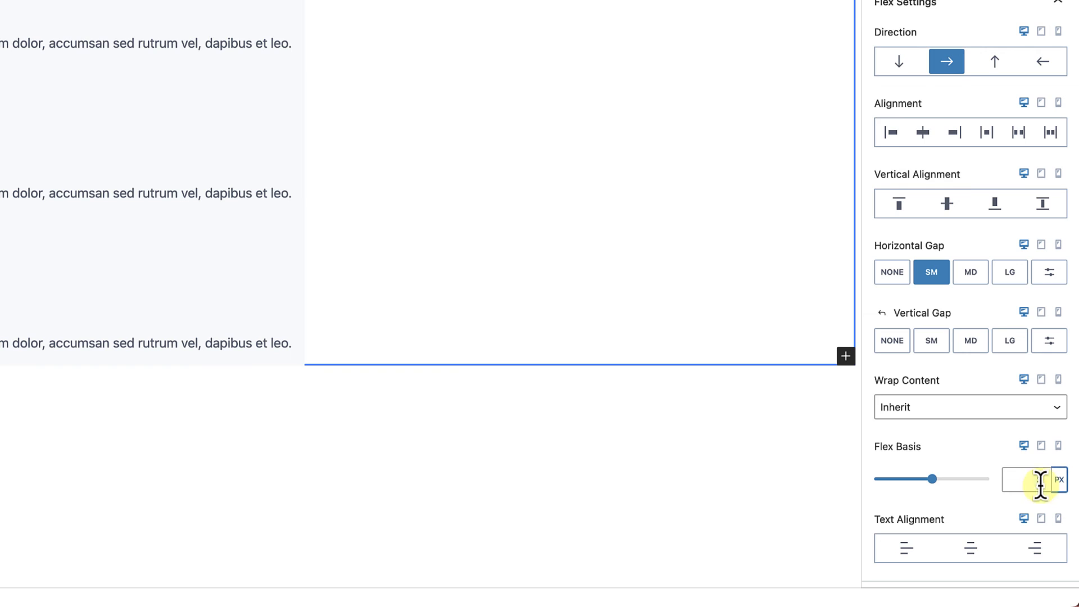
pyautogui.click(1024, 482)
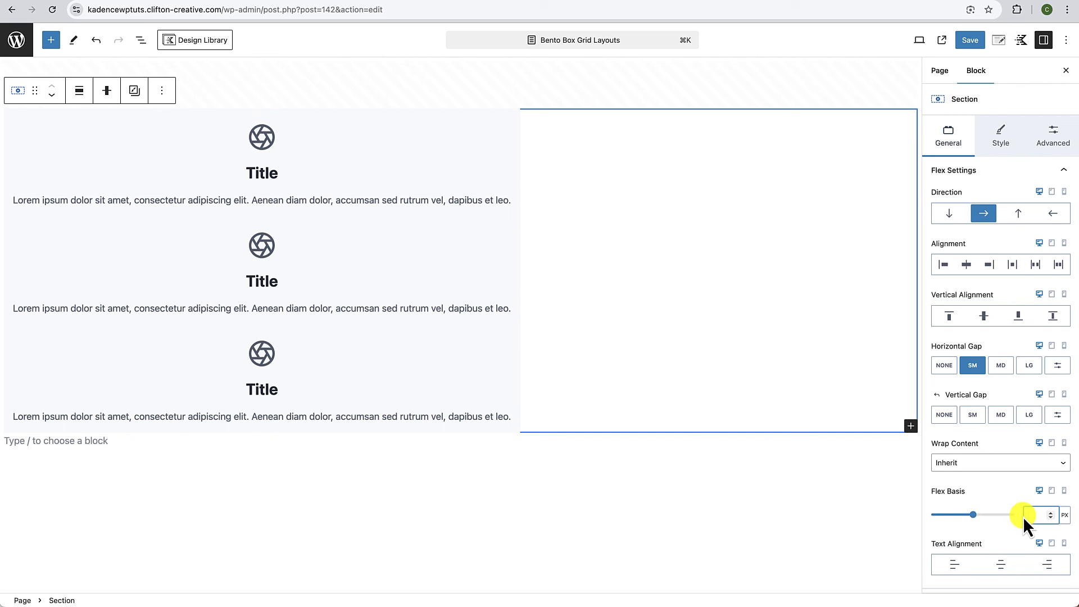
pyautogui.write('100')
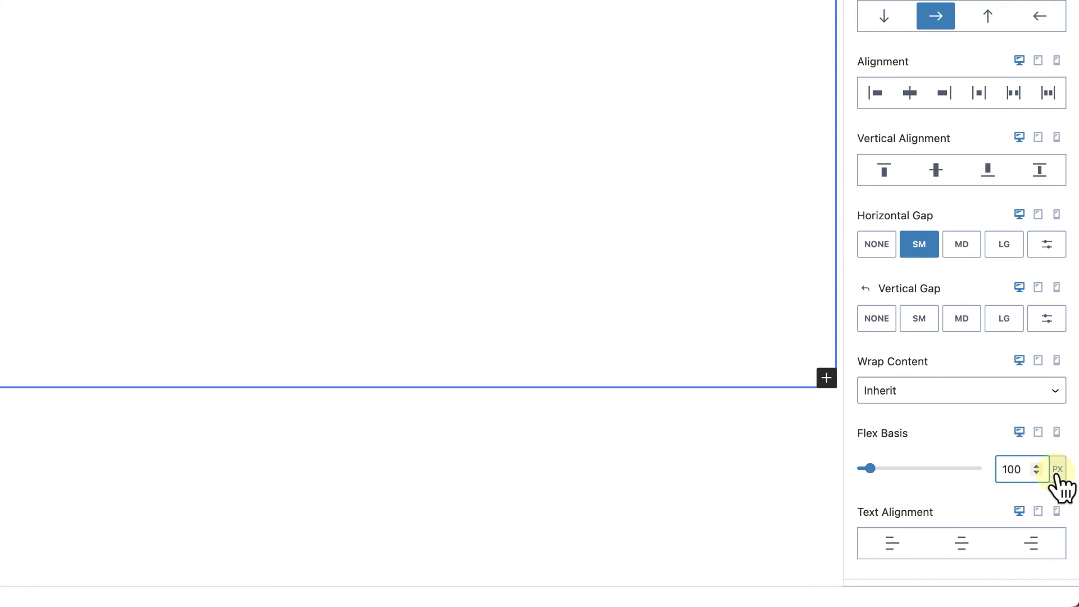
pyautogui.click(1058, 470)
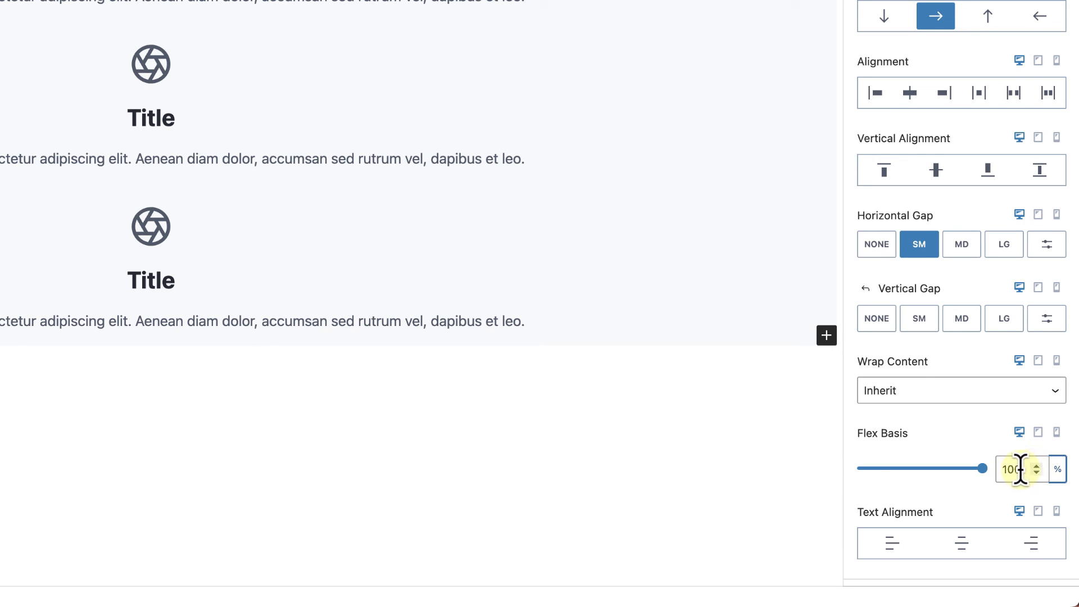
pyautogui.moveTo(1020, 470); pyautogui.dragTo(995, 469)
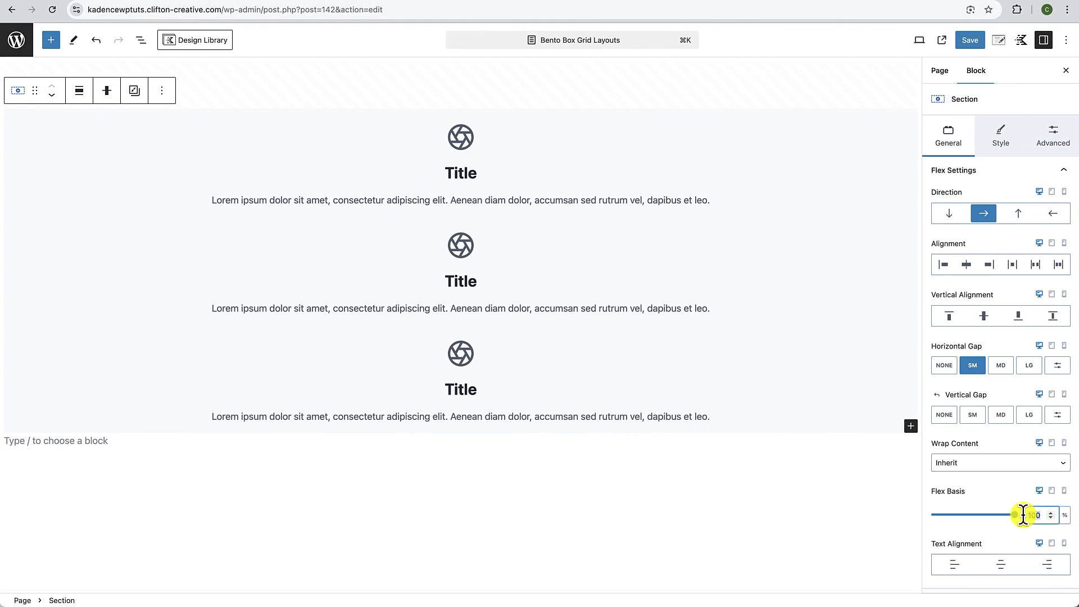
pyautogui.write('30')
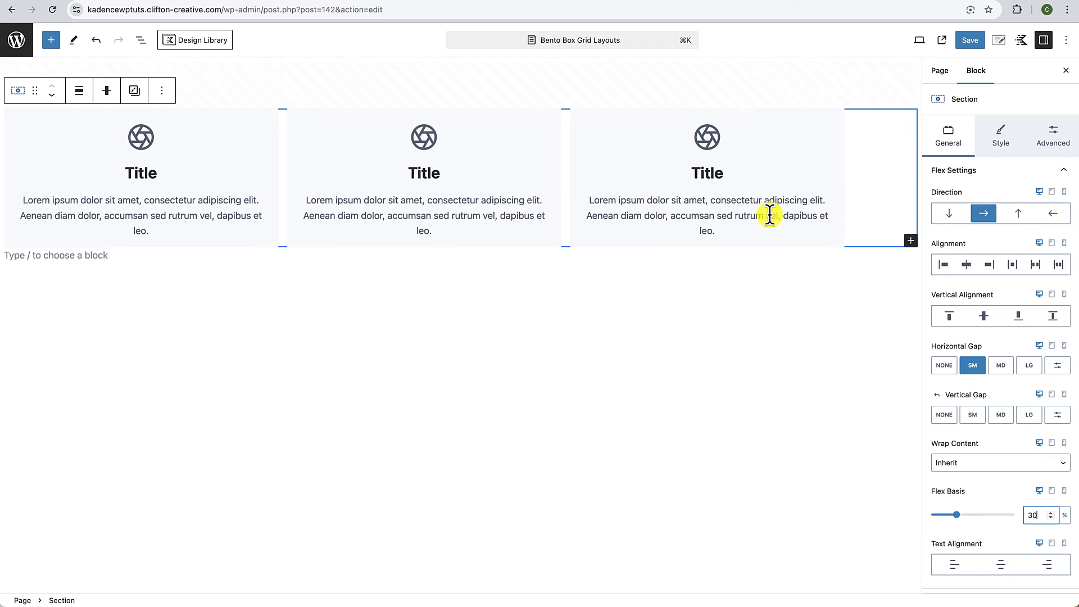
# Step: Try each horizontal alignment option on the section, finishing with even spacing, and open its advanced Structure Settings
pyautogui.click(944, 266)
pyautogui.click(967, 265)
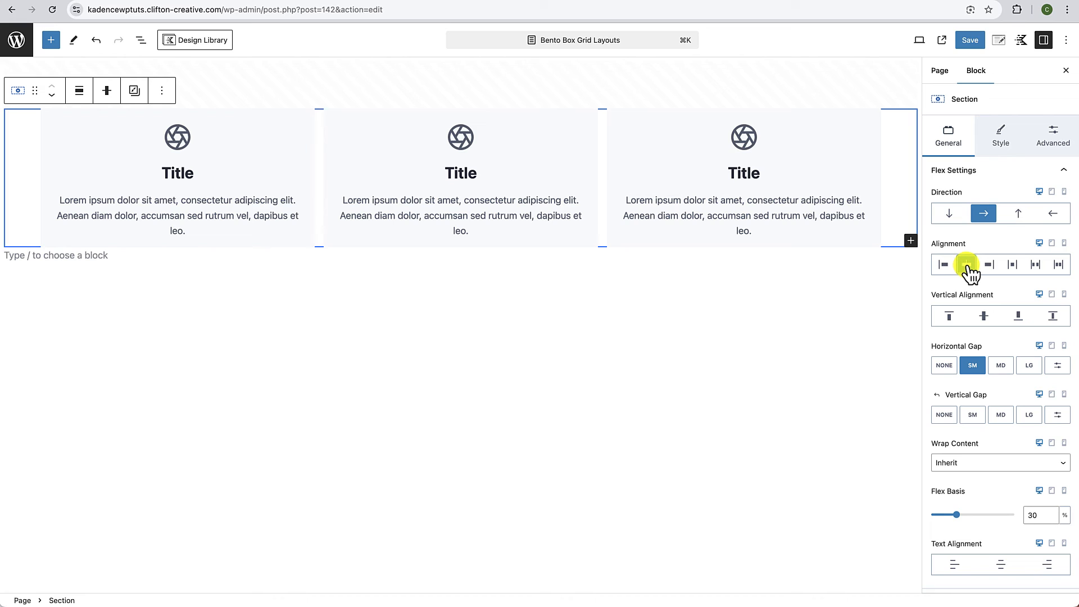
pyautogui.click(991, 269)
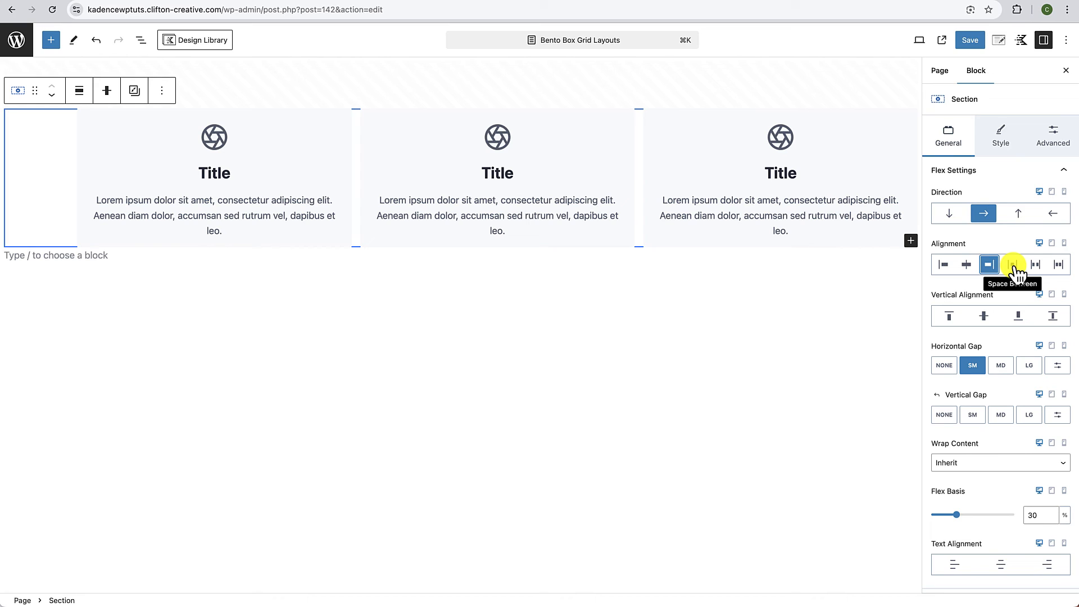
pyautogui.click(1016, 268)
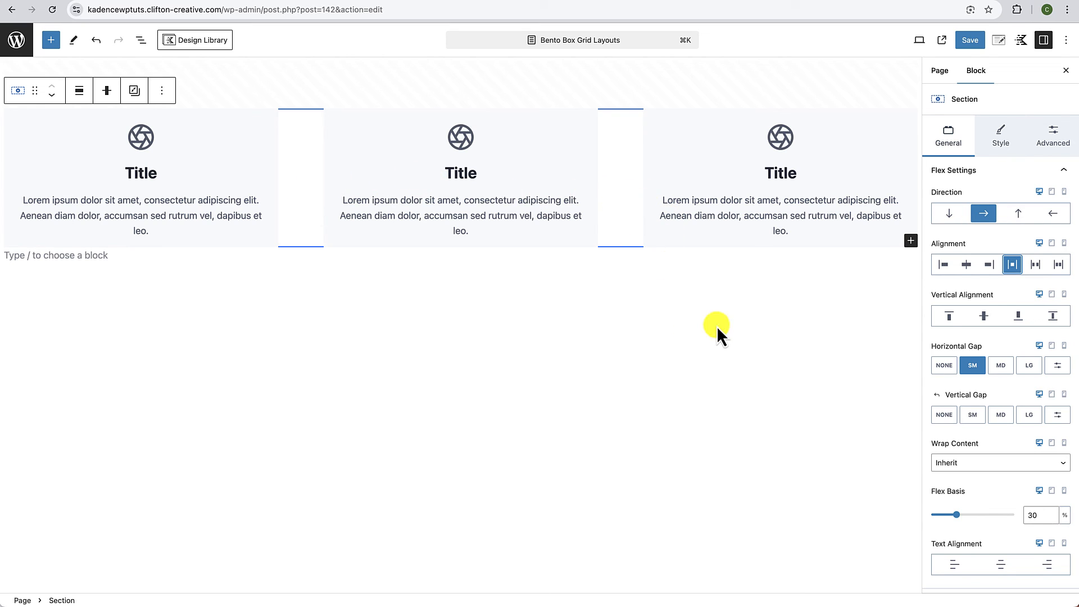
pyautogui.click(1036, 268)
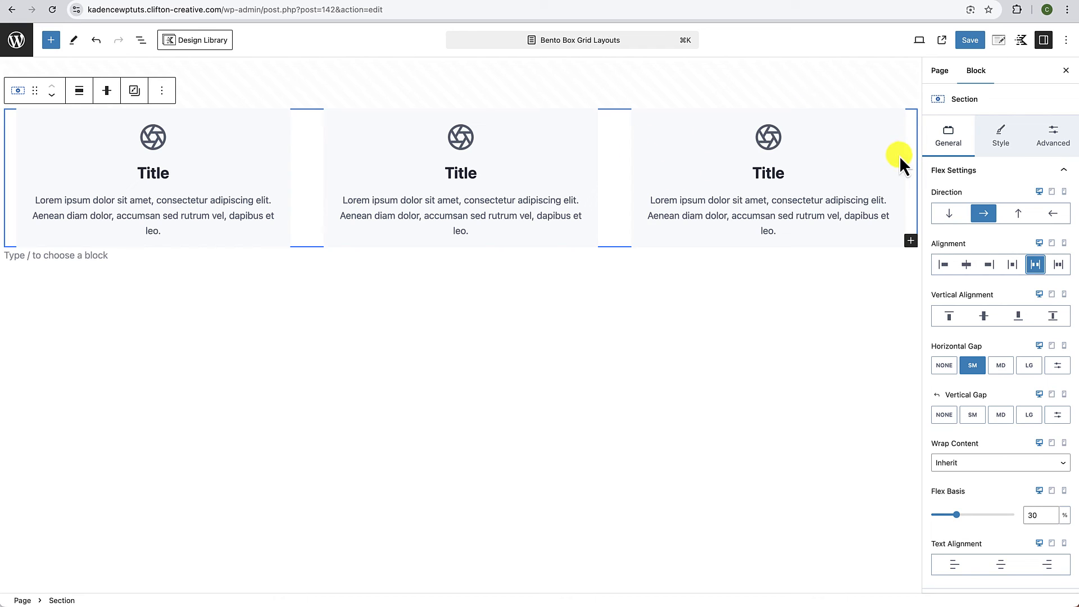
pyautogui.click(1063, 265)
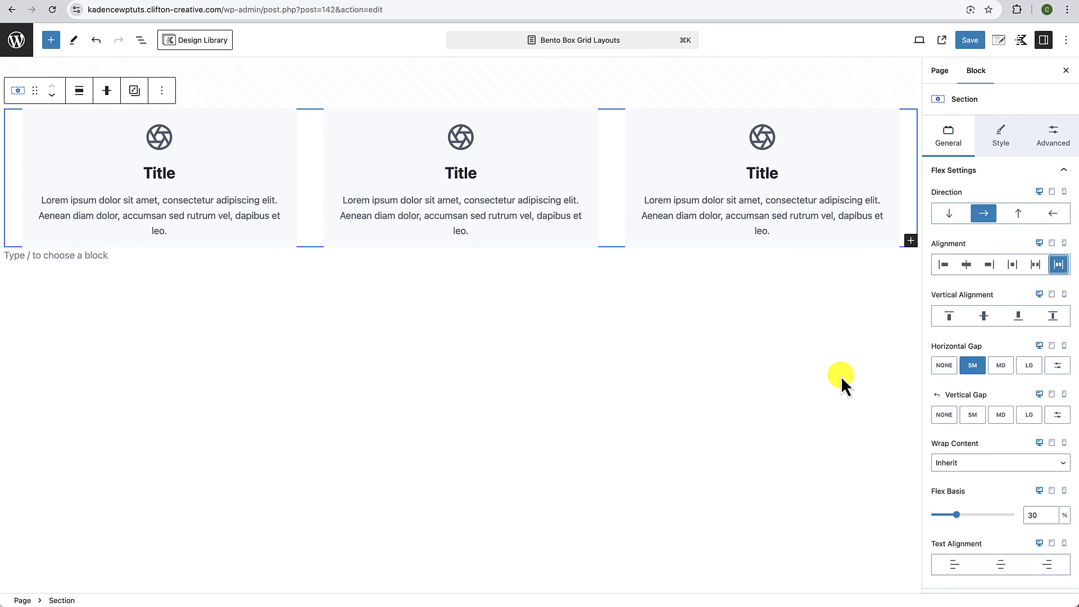
pyautogui.click(1062, 150)
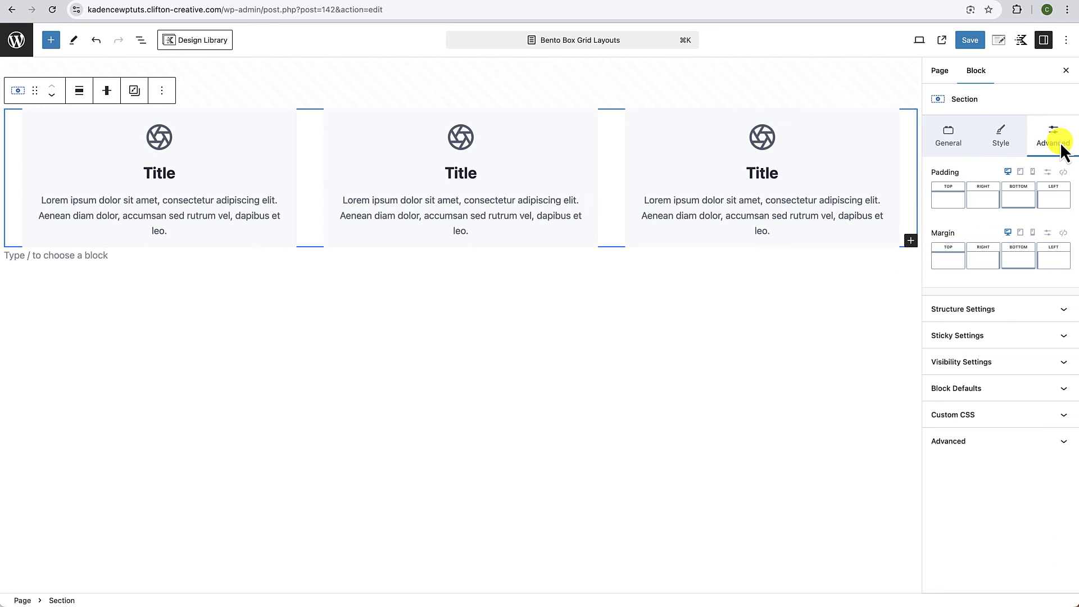
pyautogui.click(1044, 319)
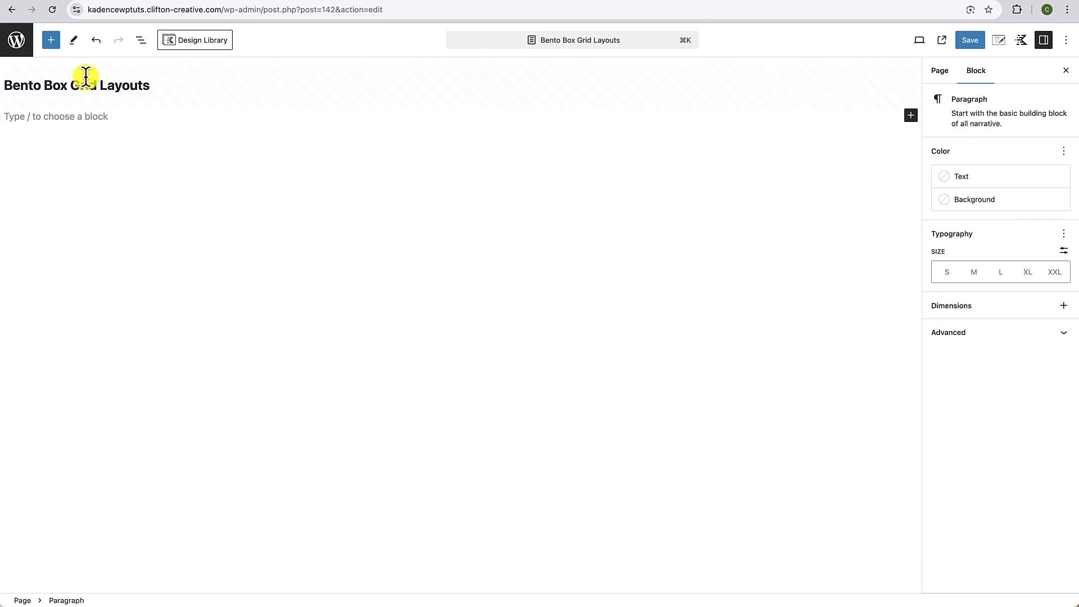
# Step: Insert a Kadence Row Layout block with a single column into the empty page
pyautogui.click(52, 41)
pyautogui.moveTo(42, 181)
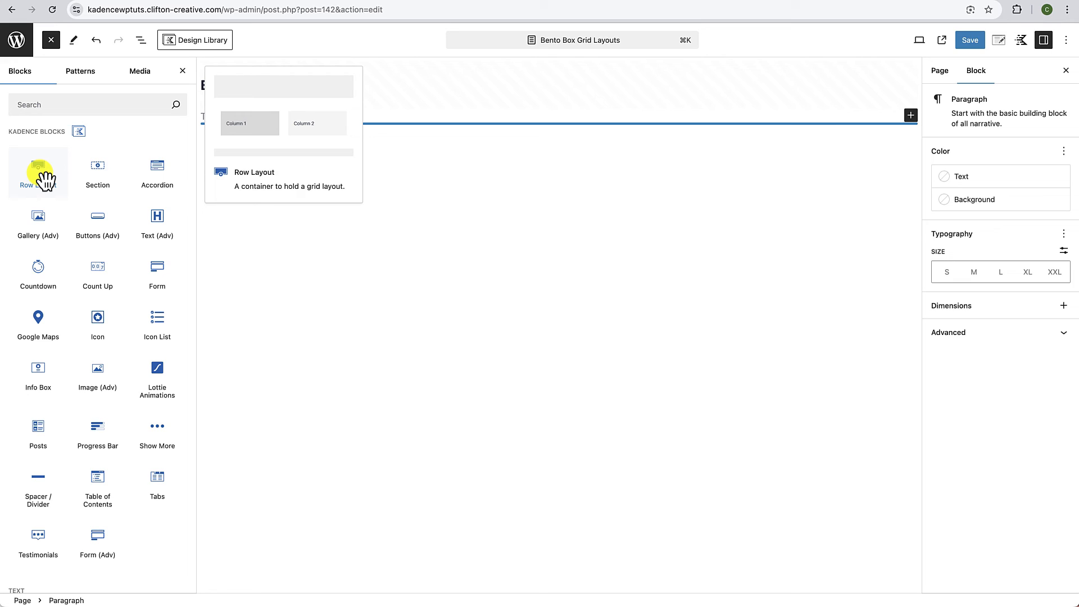
pyautogui.click(45, 181)
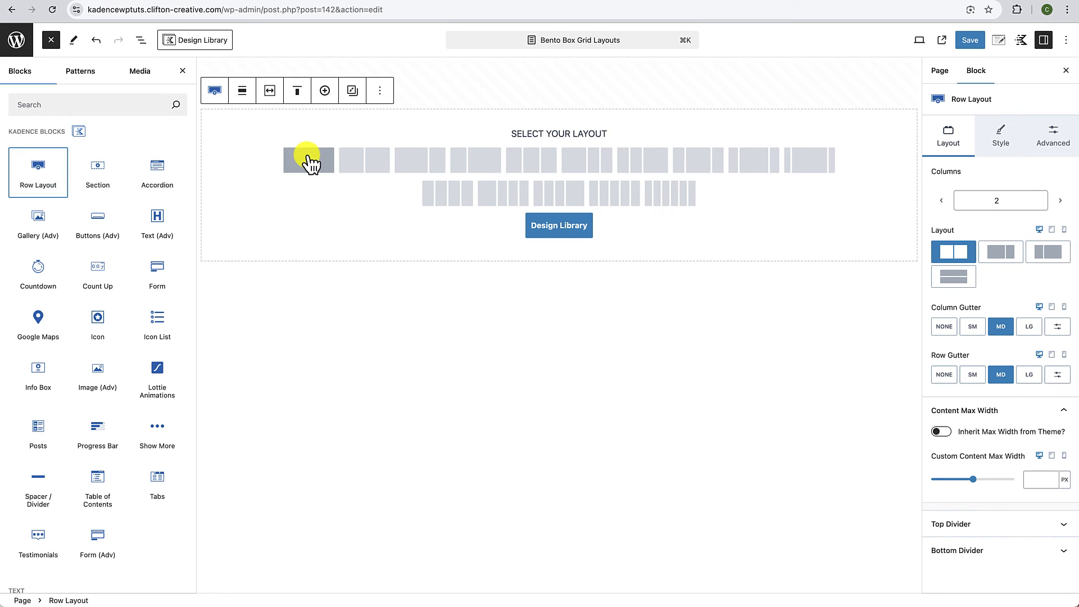
pyautogui.click(207, 161)
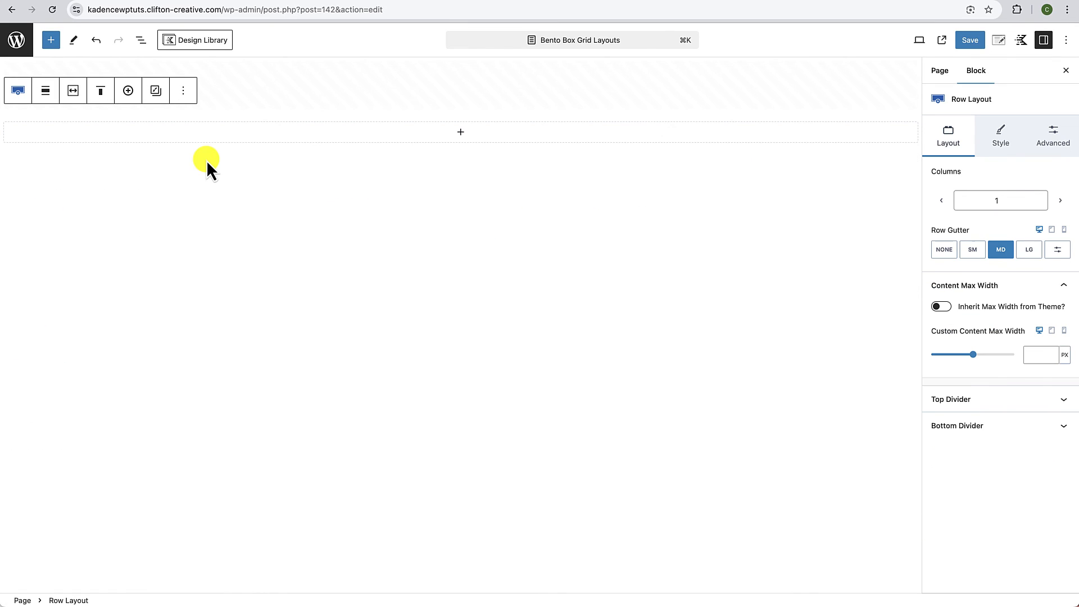
# Step: Expand the row in the block structure and rename the Row Layout block as Parent Container Row
pyautogui.click(140, 42)
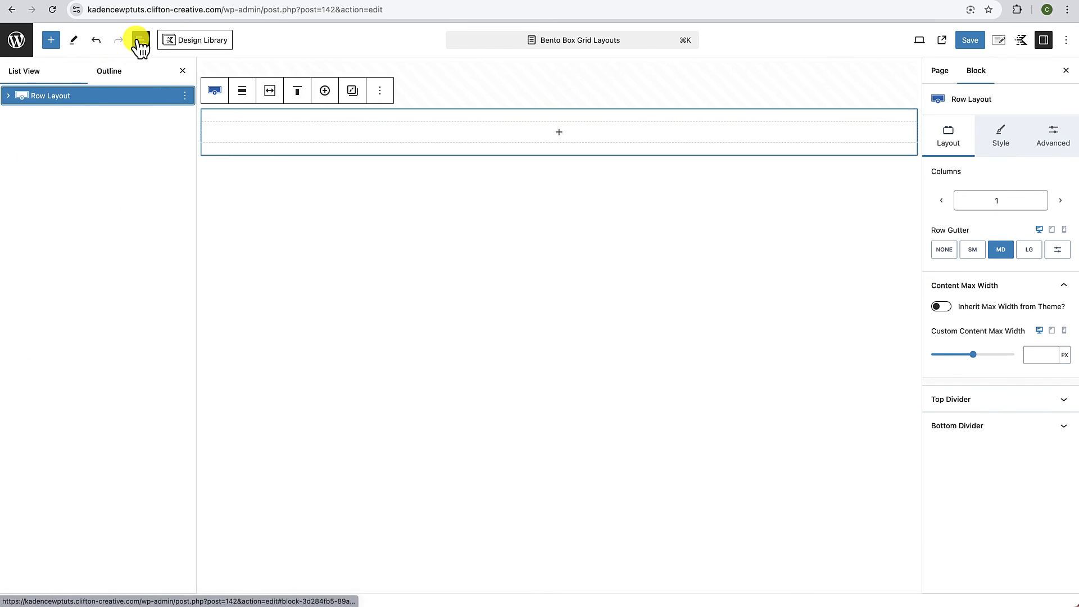
pyautogui.click(10, 99)
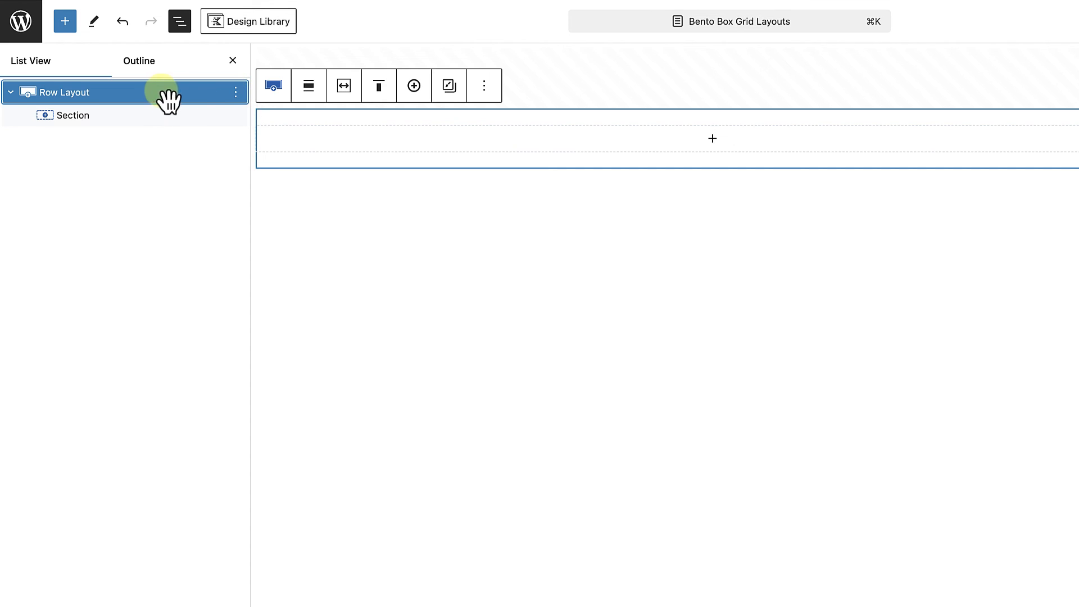
pyautogui.click(485, 89)
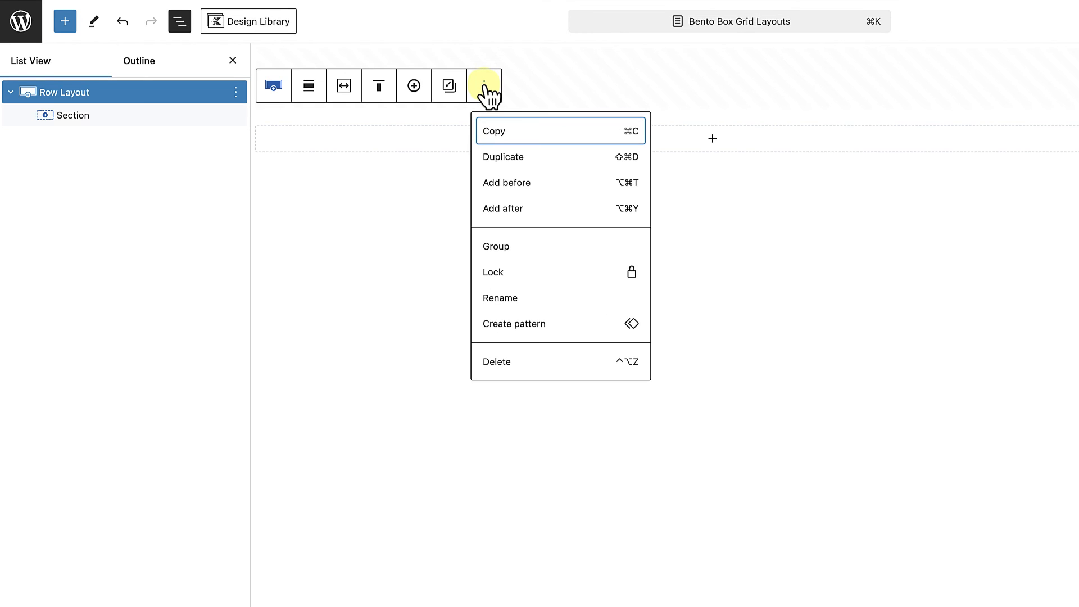
pyautogui.click(501, 298)
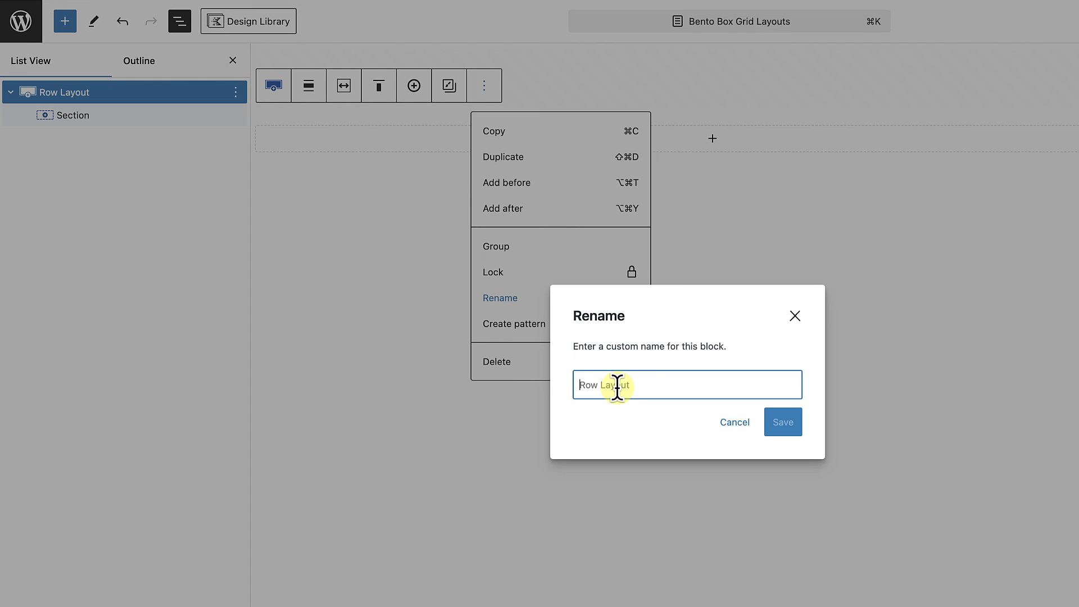
pyautogui.write('Parent Container Row')
pyautogui.click(784, 424)
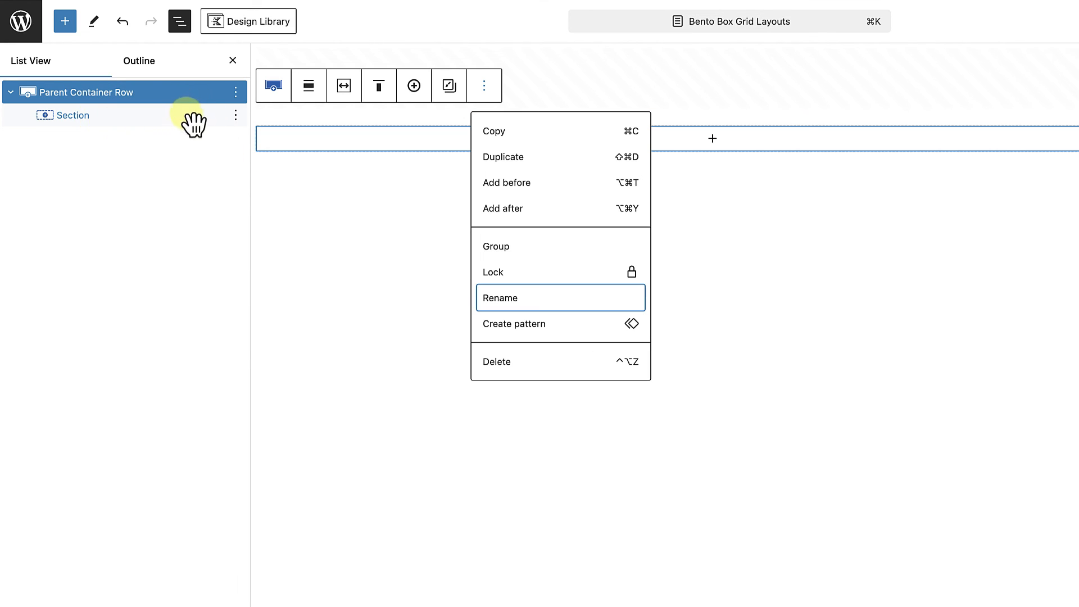
# Step: Rename the section inside the row as Parent Container Section
pyautogui.click(236, 118)
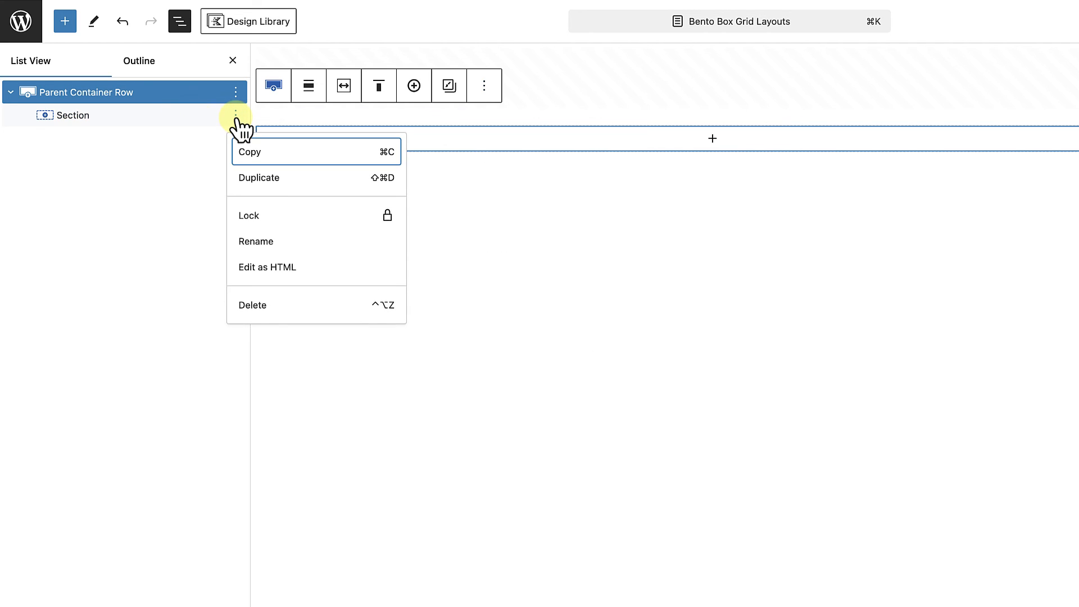
pyautogui.click(259, 244)
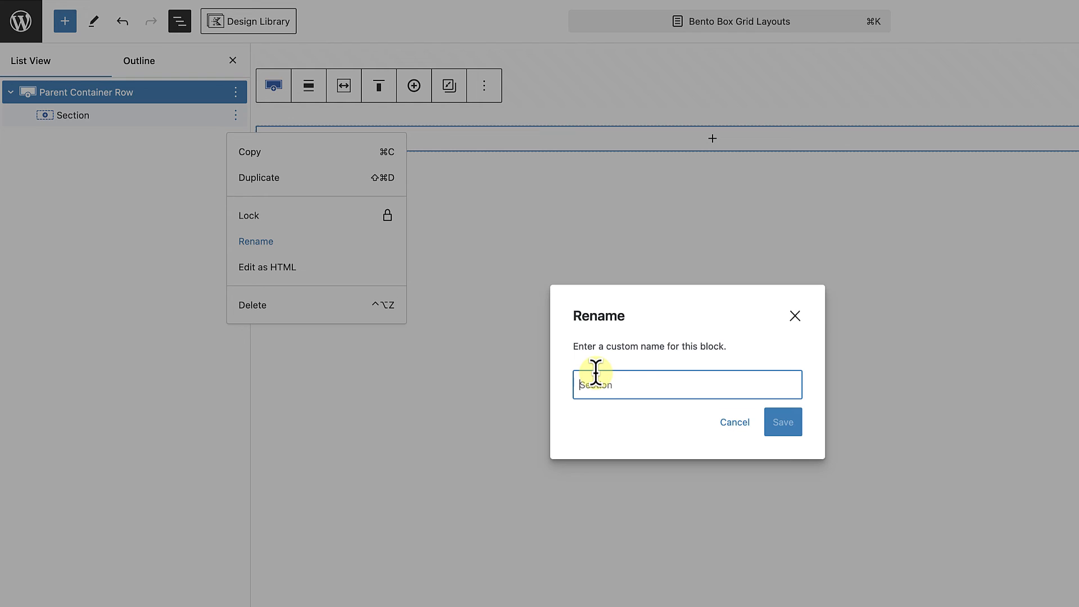
pyautogui.write('Parent Container Section')
pyautogui.click(785, 430)
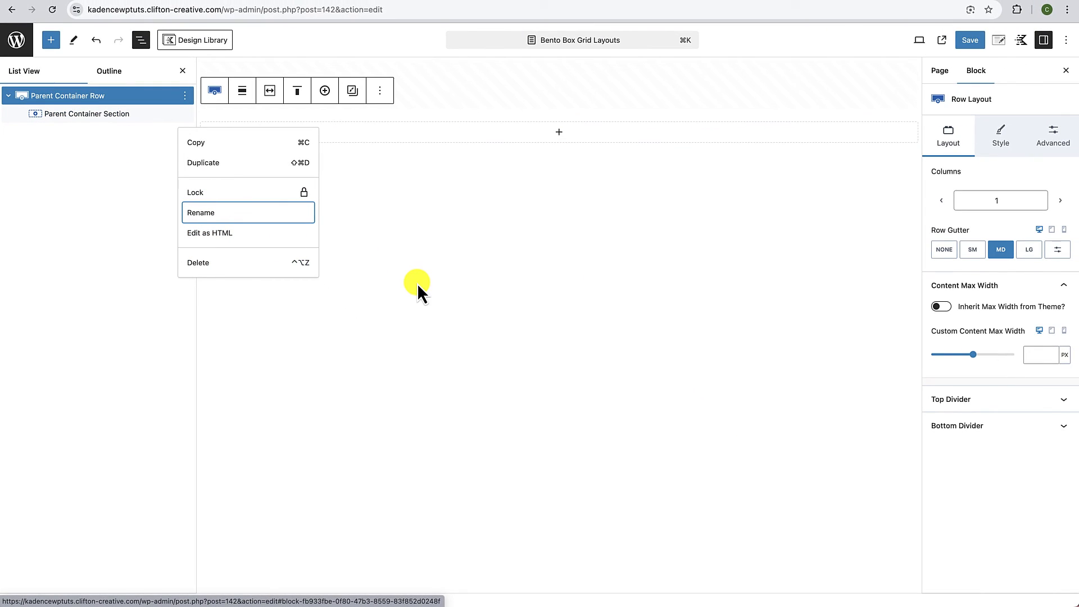
# Step: Add an empty paragraph below the row and insert a nested Section block inside Parent Container Section
pyautogui.click(418, 284)
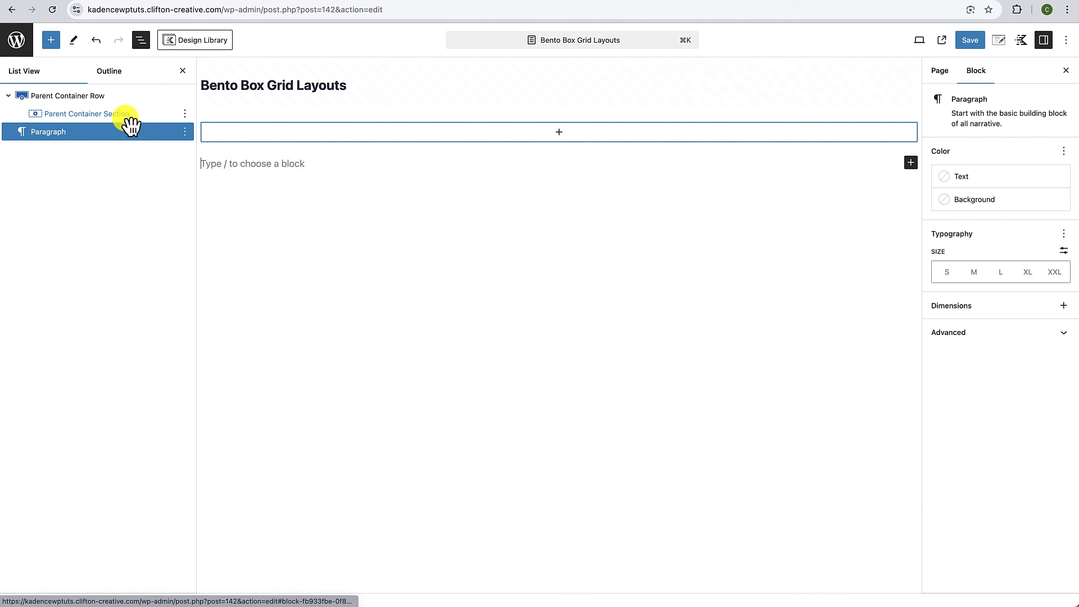
pyautogui.click(560, 134)
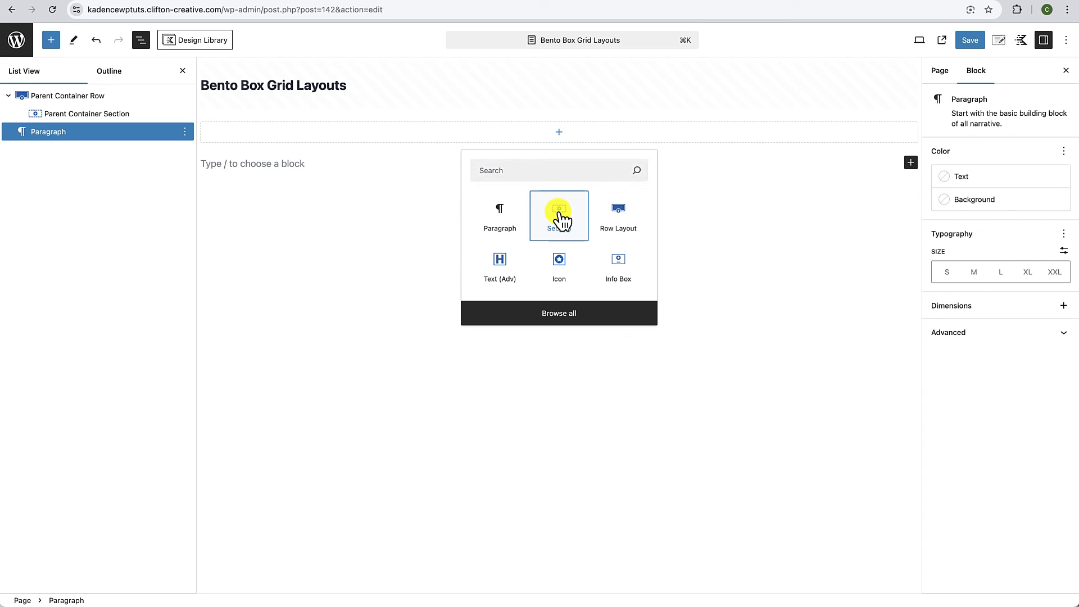
pyautogui.click(560, 216)
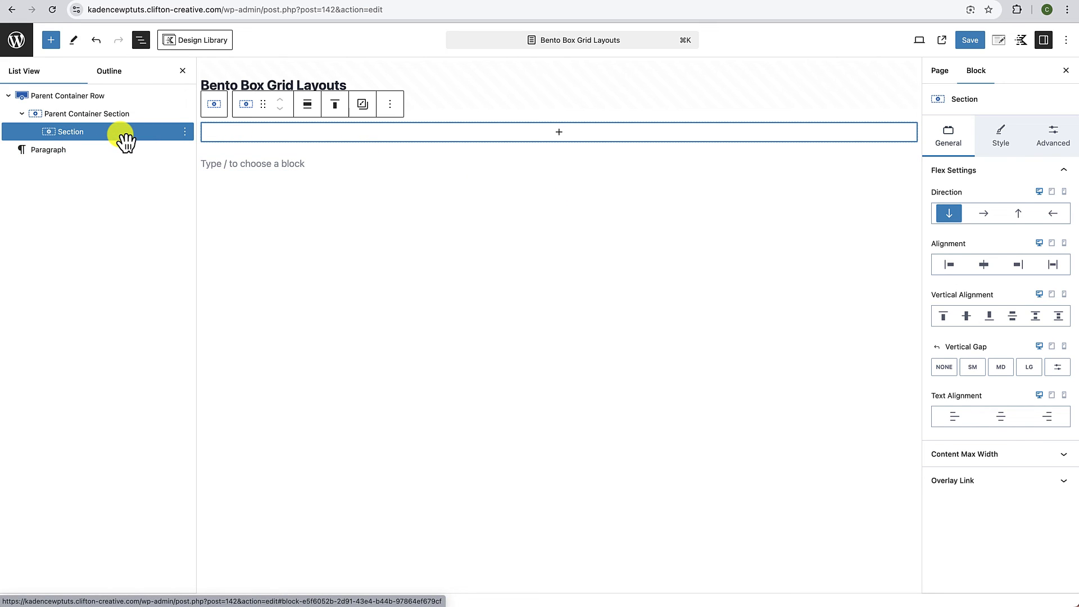
# Step: Rename the section nested inside Parent Container Section as Child Container Section
pyautogui.click(185, 131)
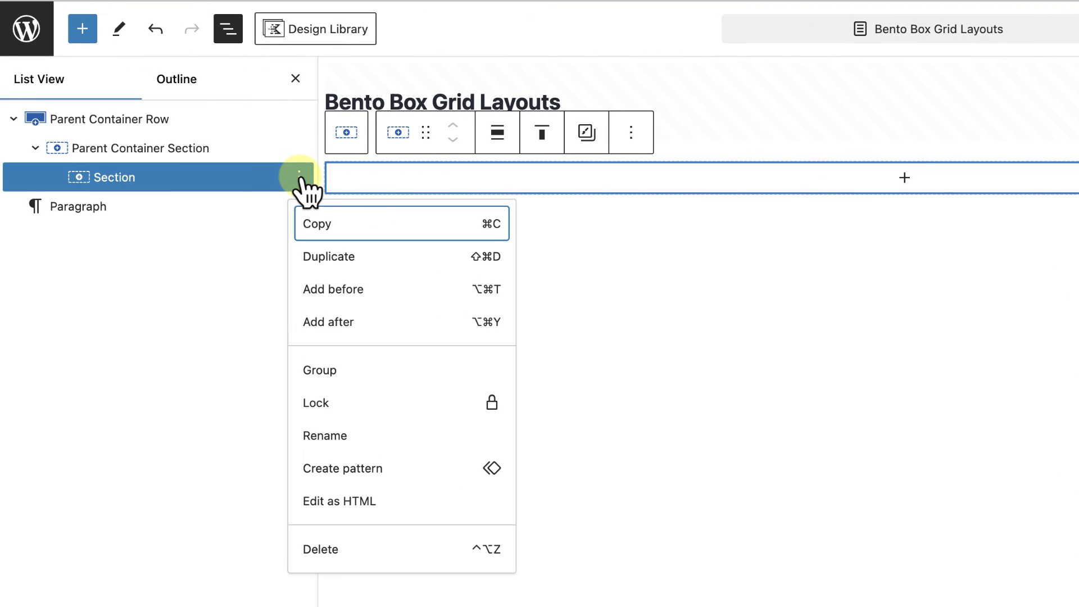
pyautogui.click(329, 437)
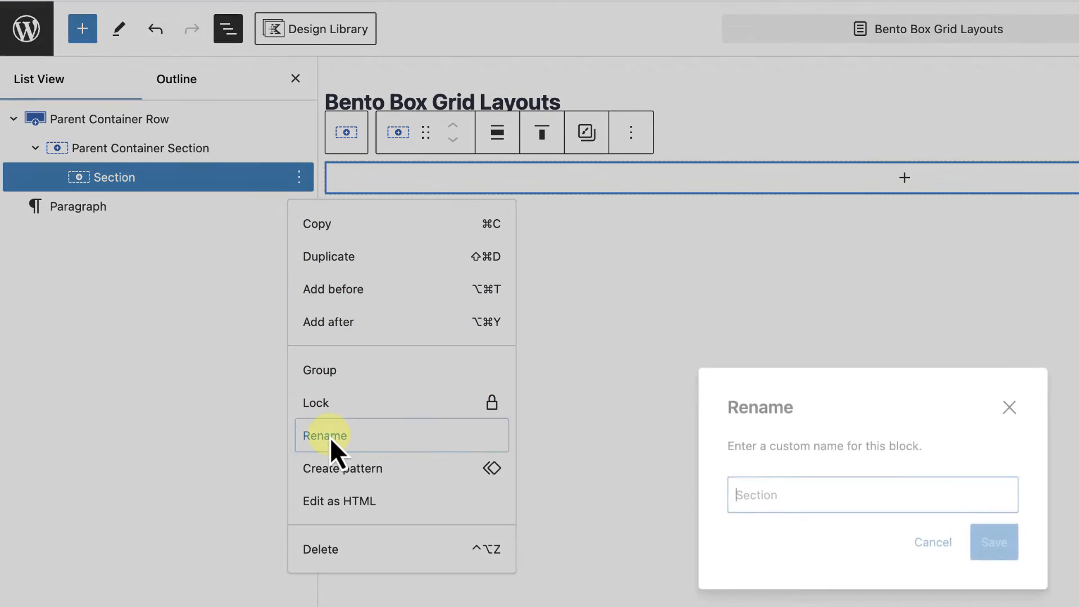
pyautogui.write('Child Container Section')
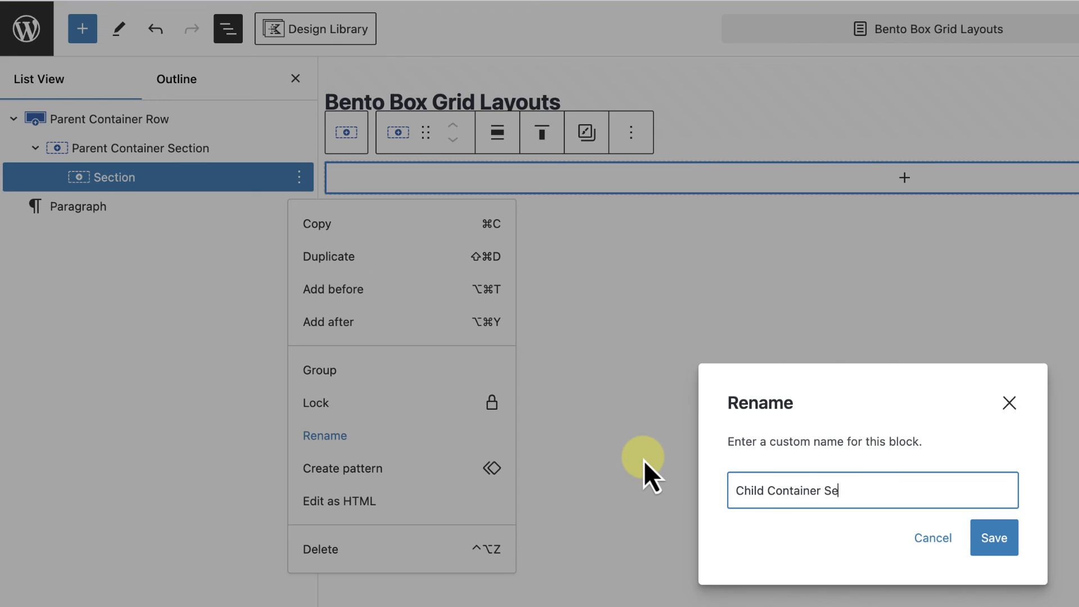
pyautogui.click(976, 539)
pyautogui.click(980, 540)
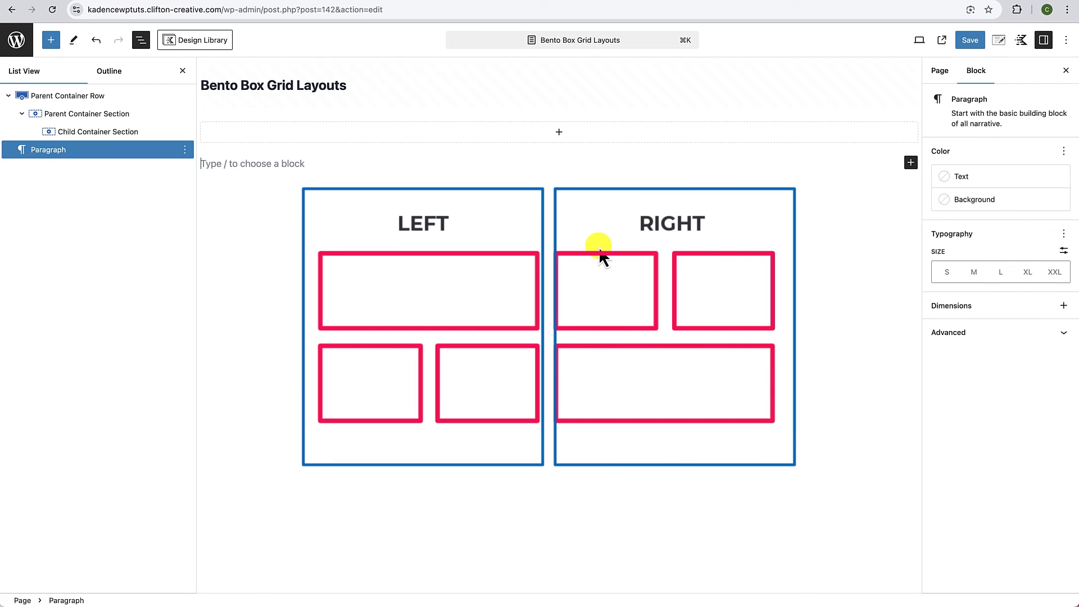
pyautogui.click(559, 131)
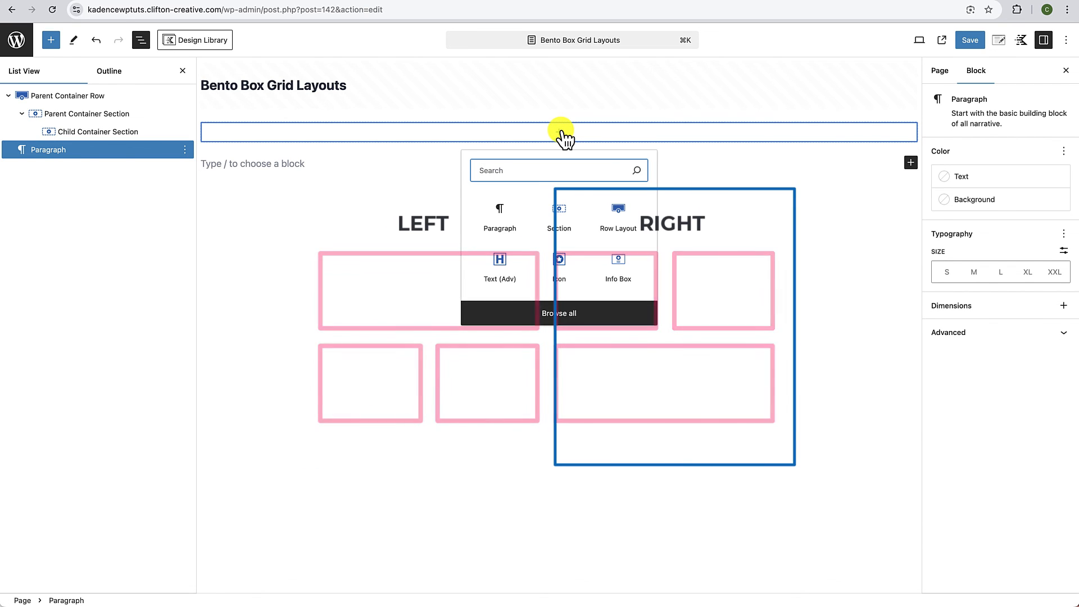
pyautogui.click(619, 225)
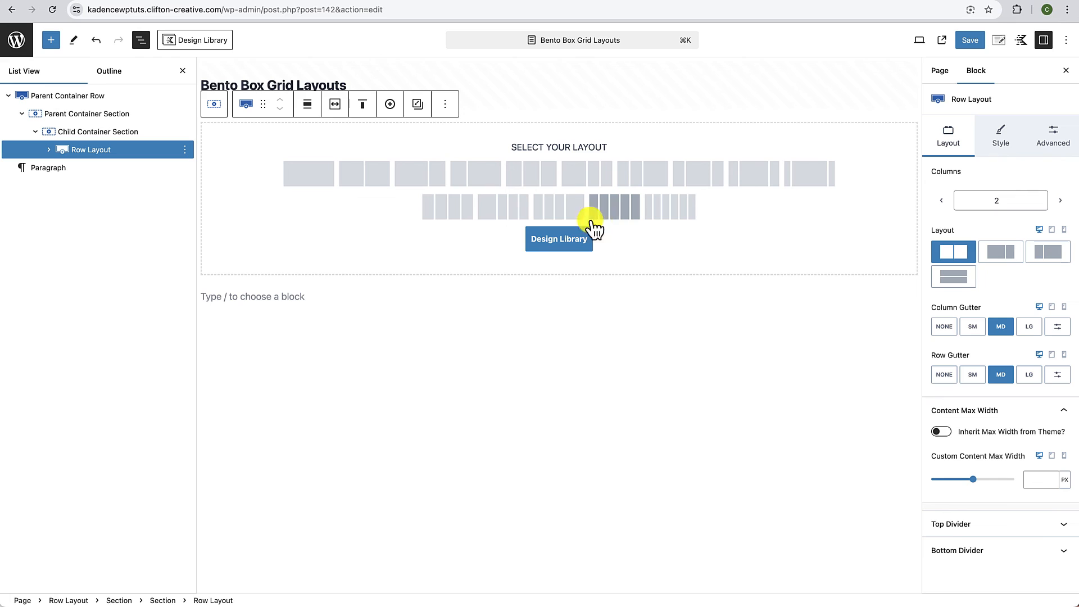
pyautogui.click(369, 177)
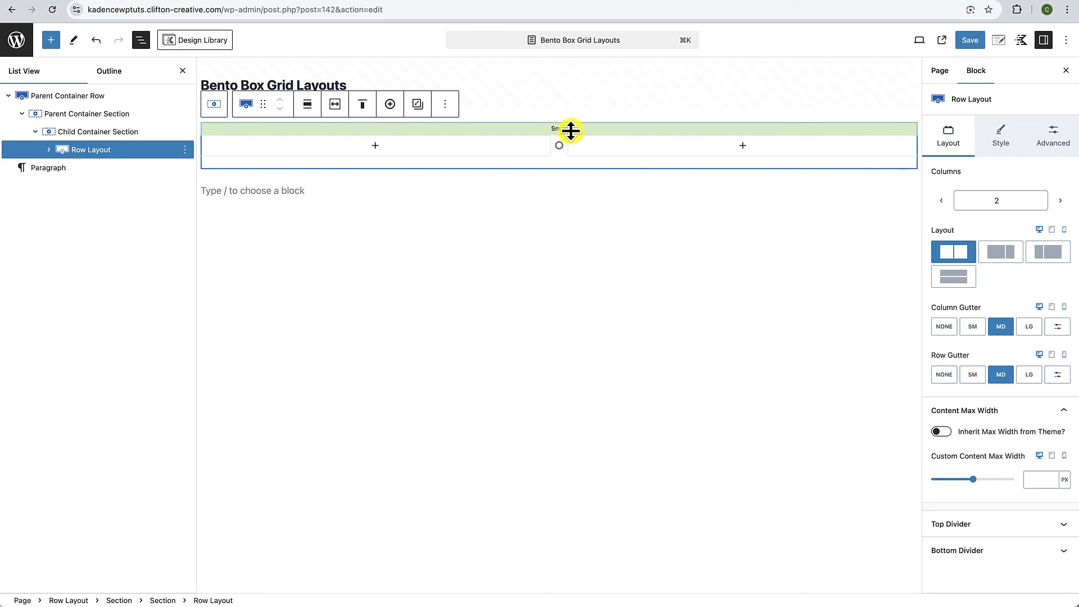
pyautogui.click(185, 150)
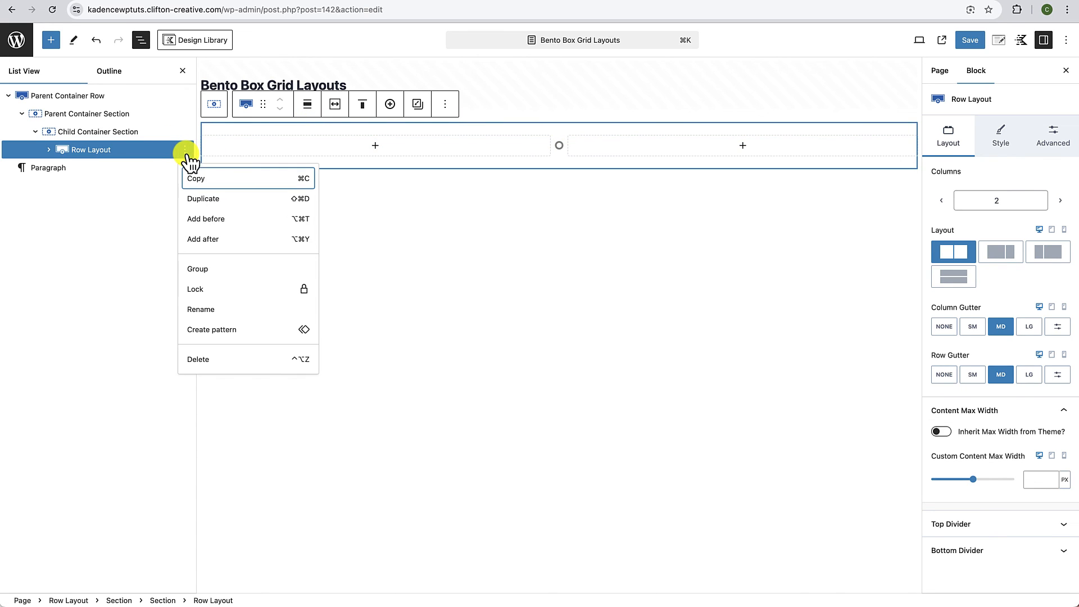
pyautogui.click(200, 363)
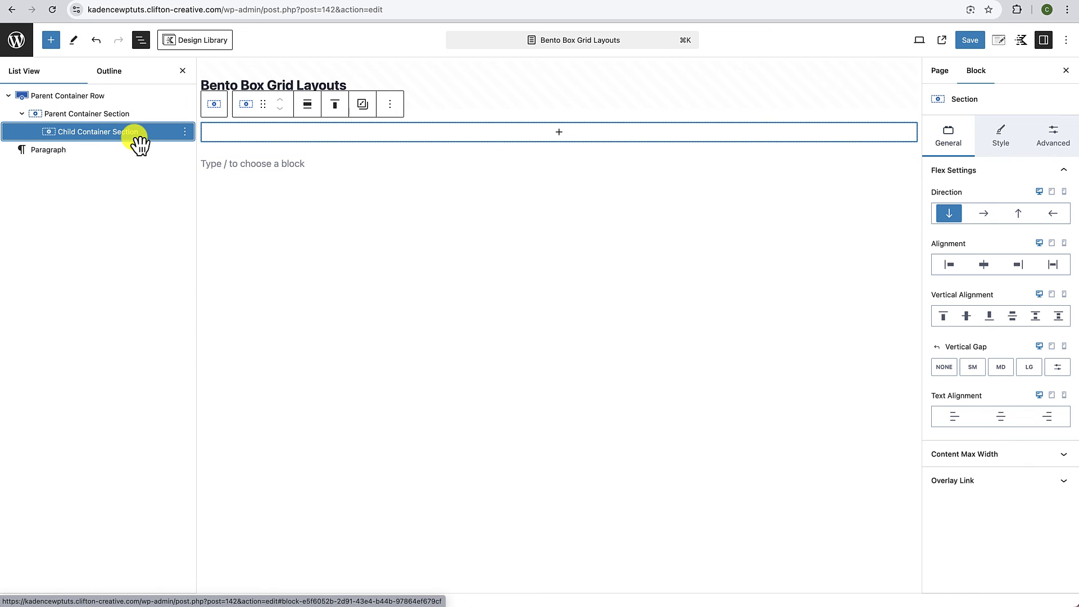
# Step: Insert a Section block inside Child Container Section and rename it as Left Child Container Section
pyautogui.click(559, 131)
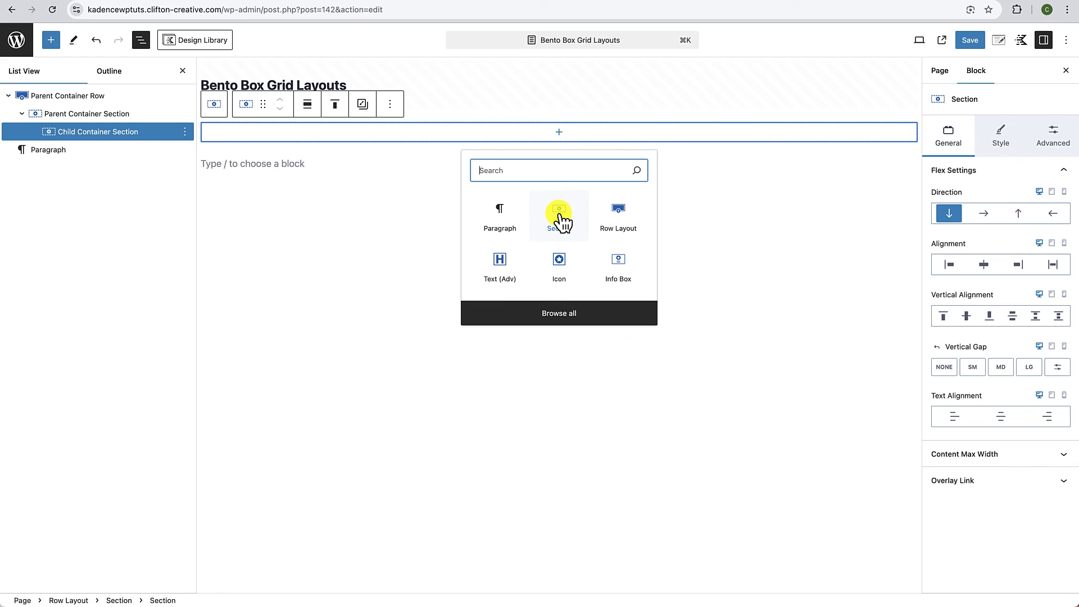
pyautogui.click(559, 217)
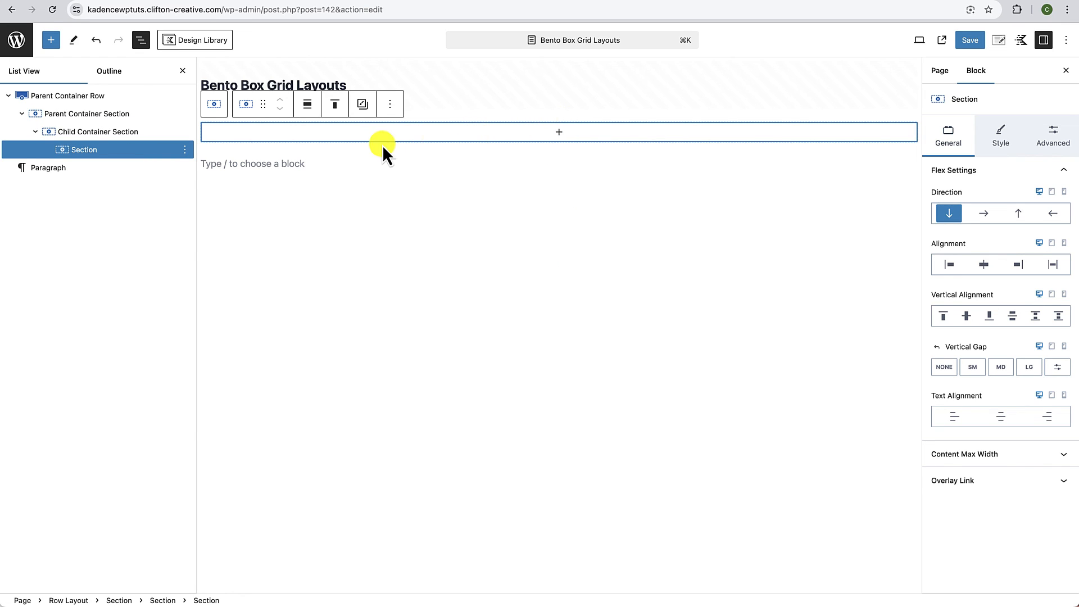
pyautogui.click(103, 152)
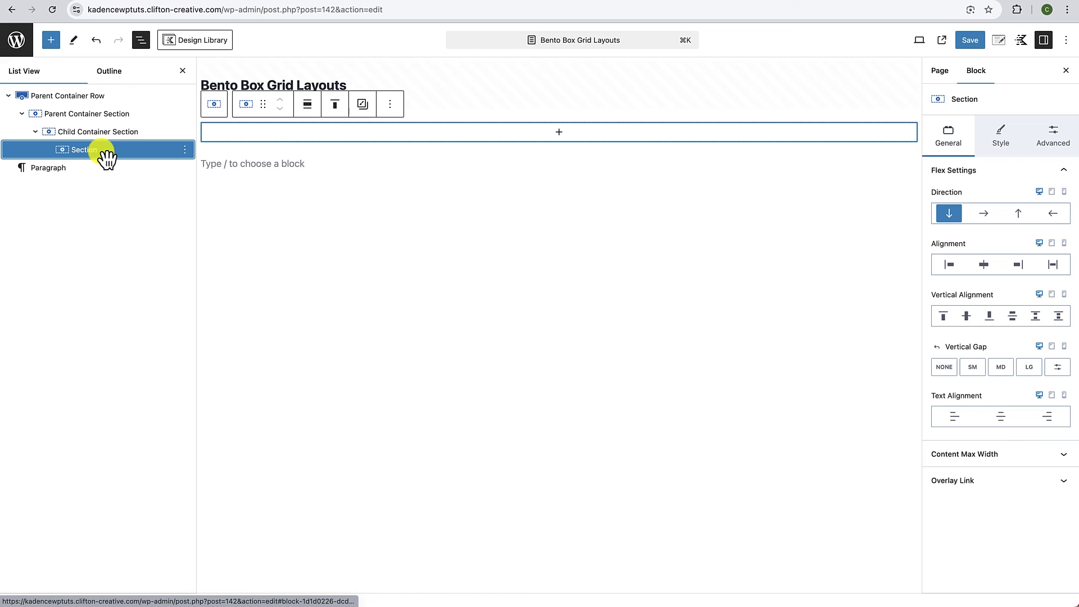
pyautogui.click(185, 149)
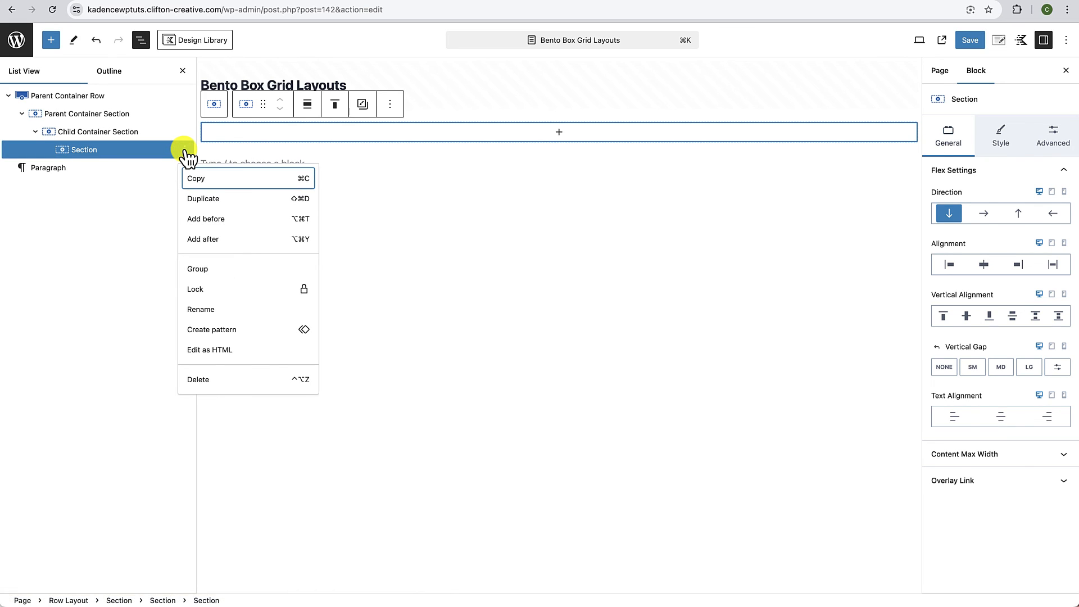
pyautogui.click(207, 309)
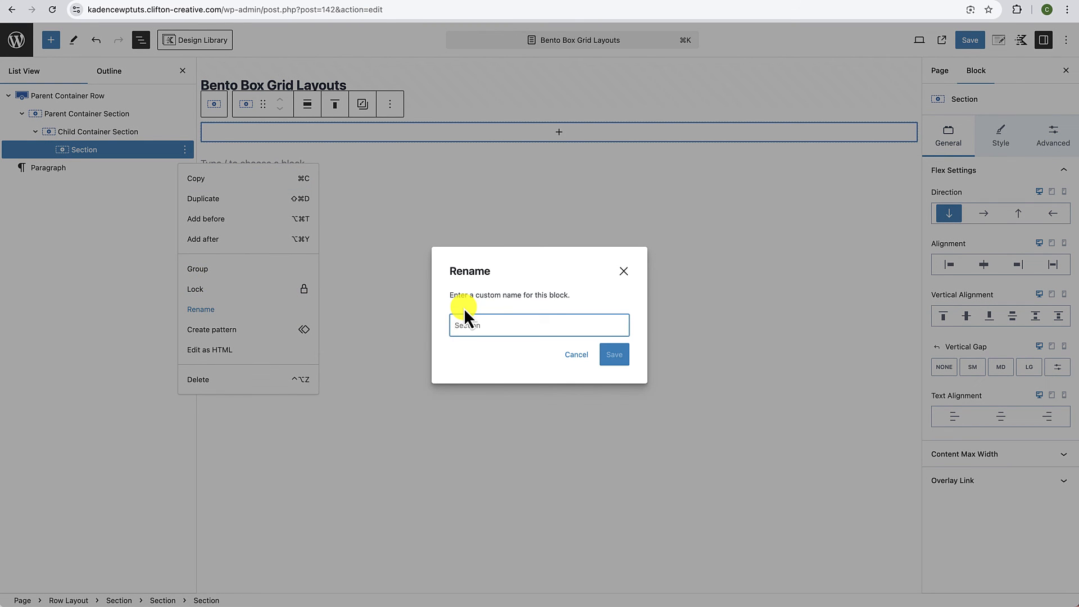
pyautogui.write('Left Child Container Section')
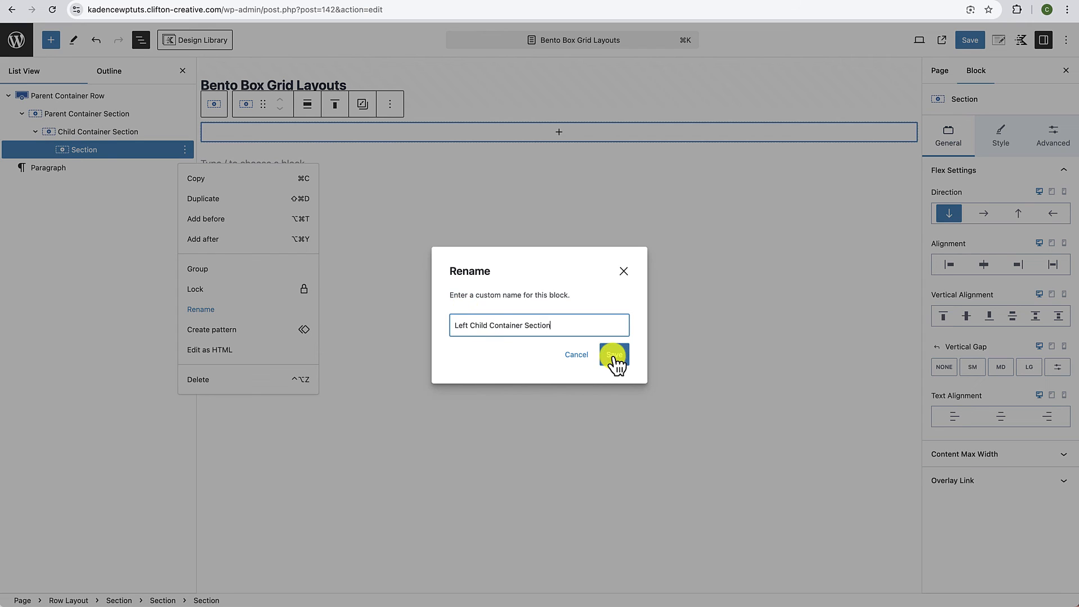
pyautogui.click(615, 354)
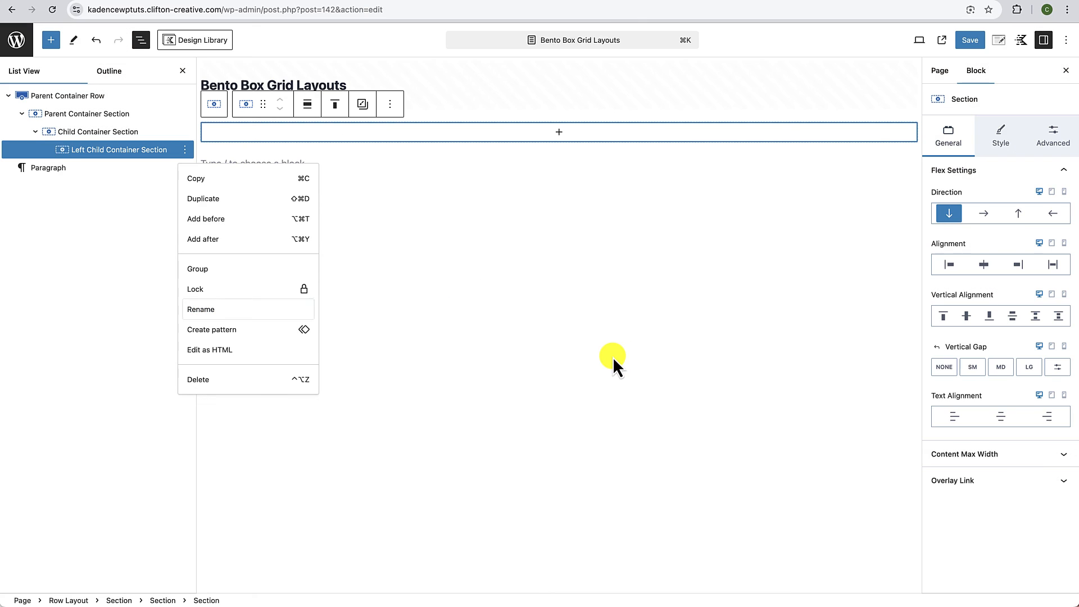
# Step: Duplicate Left Child Container Section and rename the copy as Right Child Container Section
pyautogui.click(185, 151)
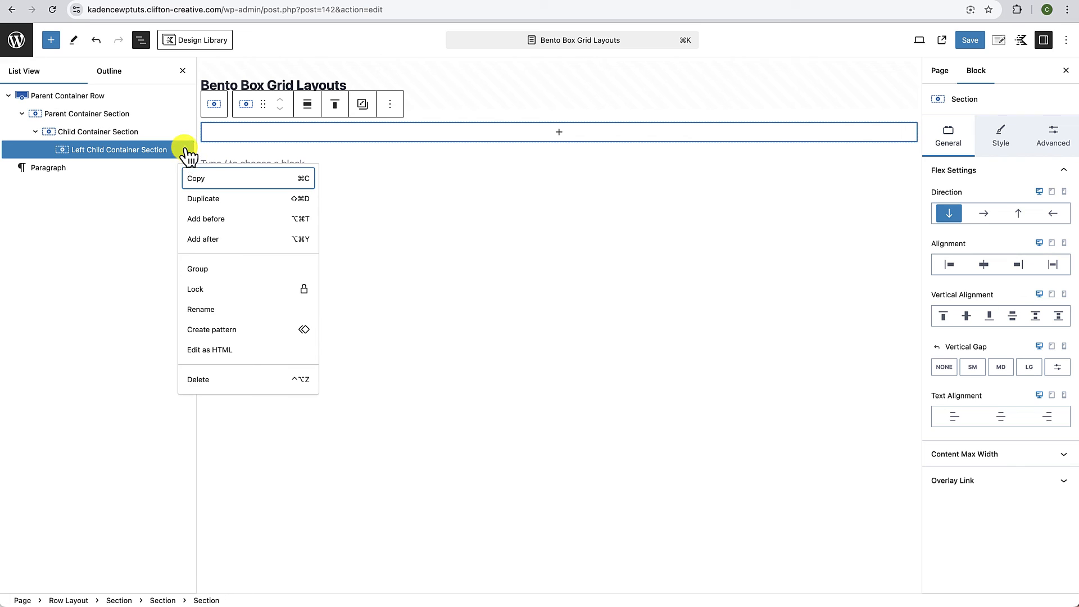
pyautogui.click(193, 198)
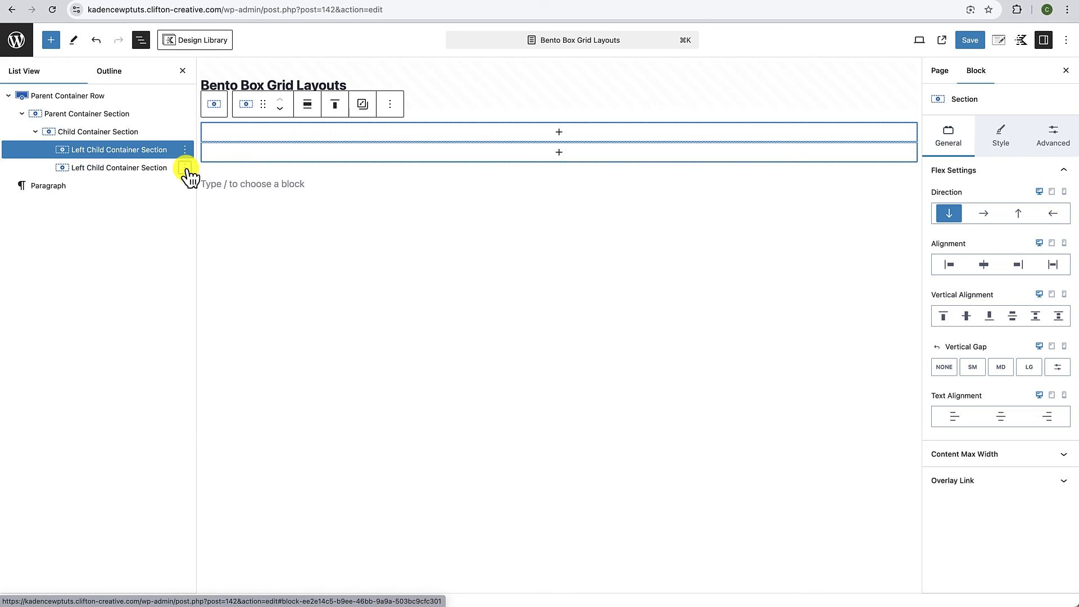
pyautogui.click(186, 168)
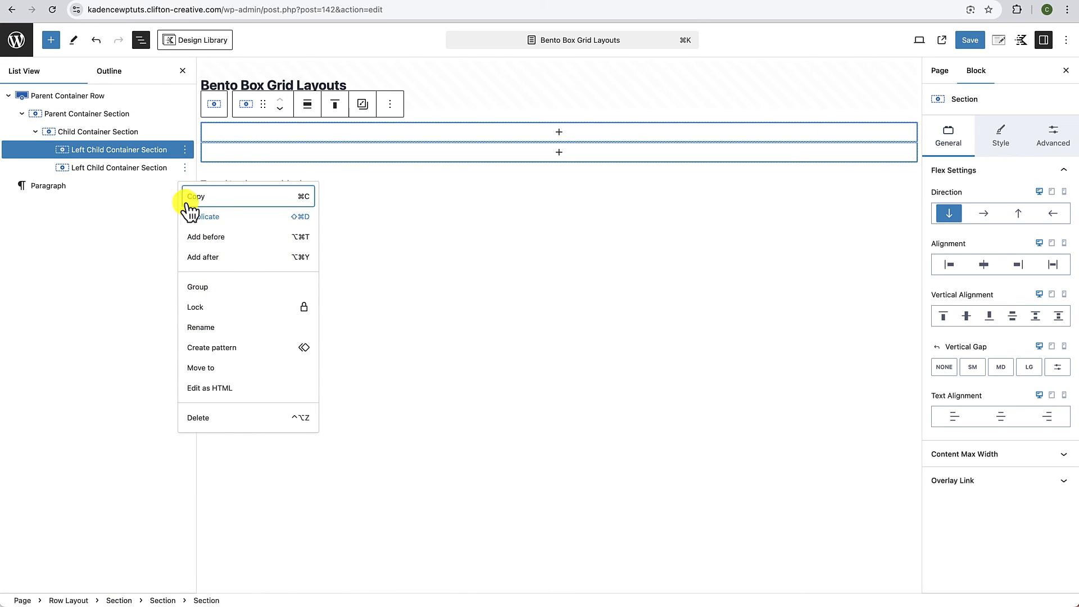
pyautogui.click(208, 328)
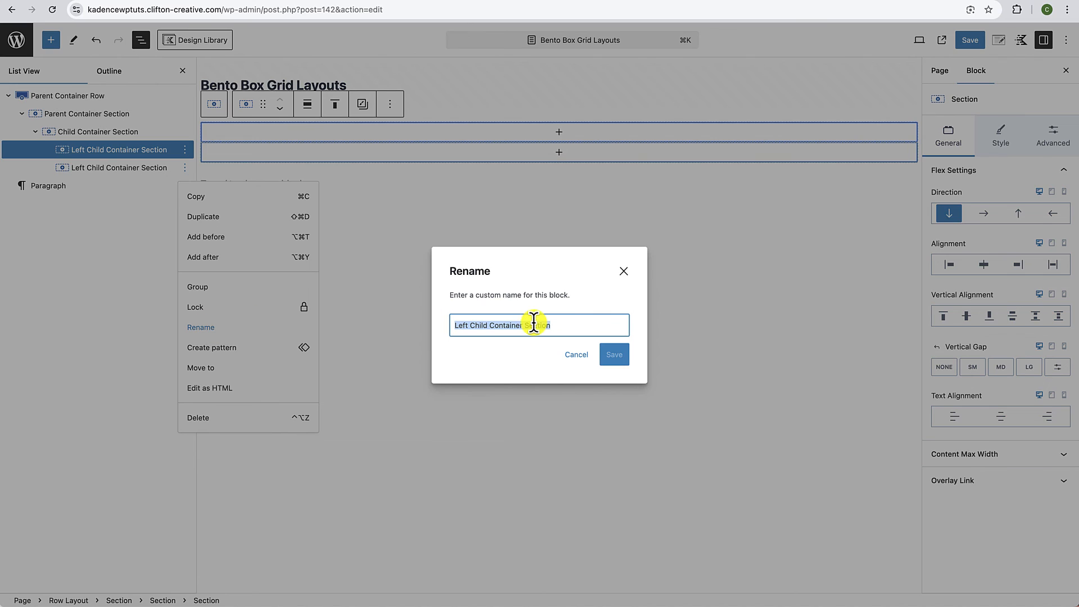
pyautogui.click(467, 326)
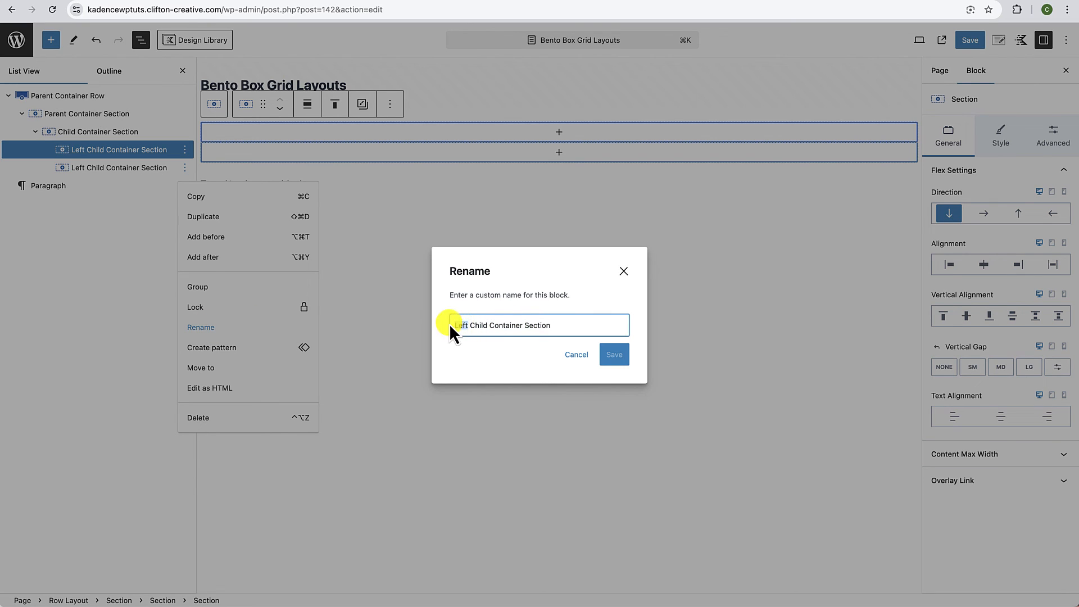
pyautogui.write('Right')
pyautogui.click(615, 355)
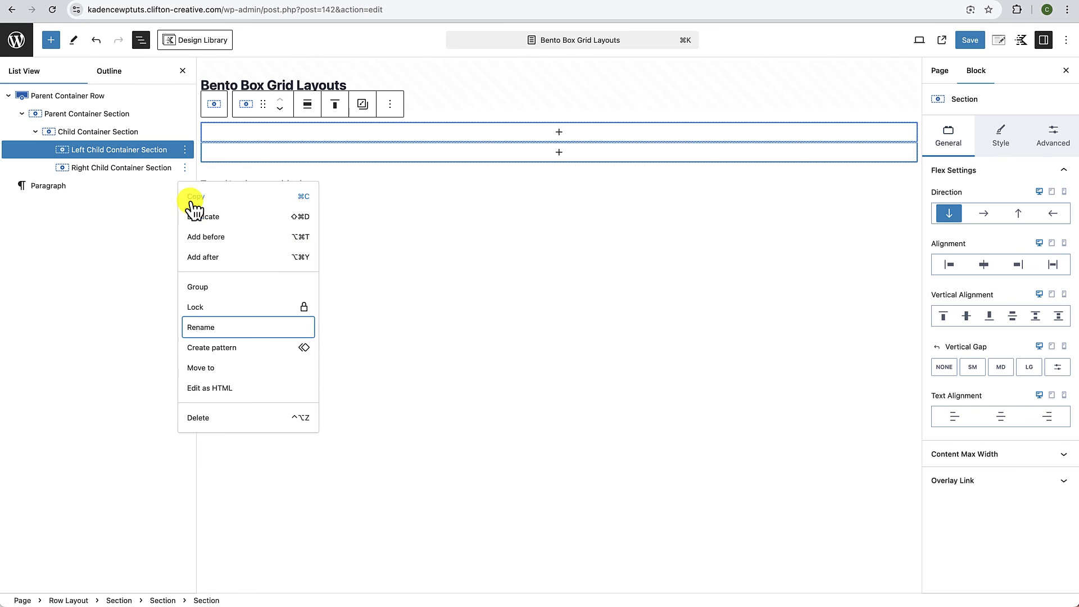
# Step: Rename the Child Container Section that holds the left and right sections as Main Child Container Section
pyautogui.click(106, 137)
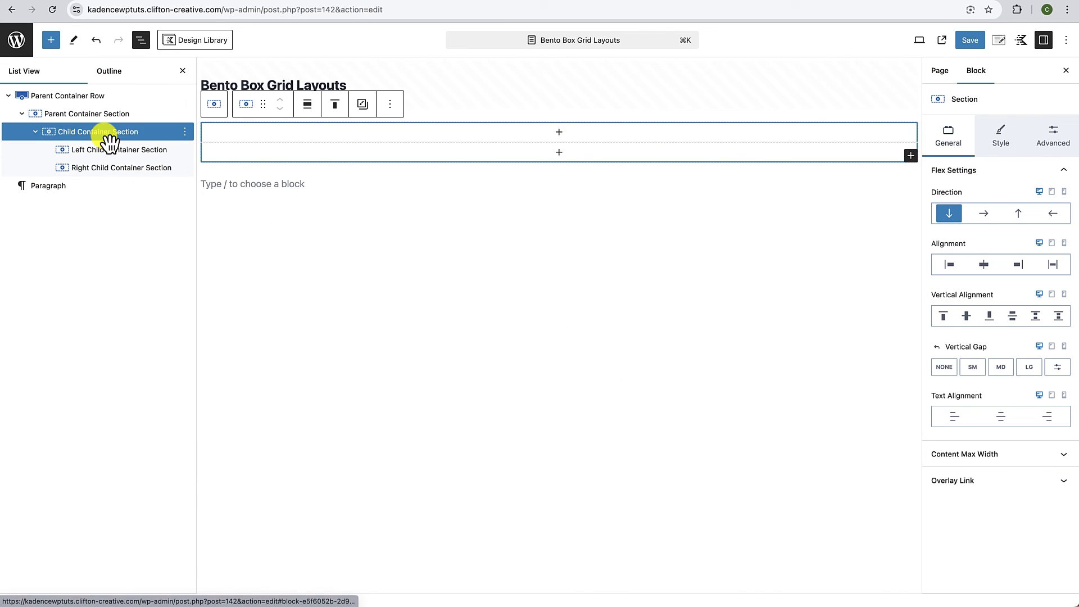
pyautogui.click(185, 133)
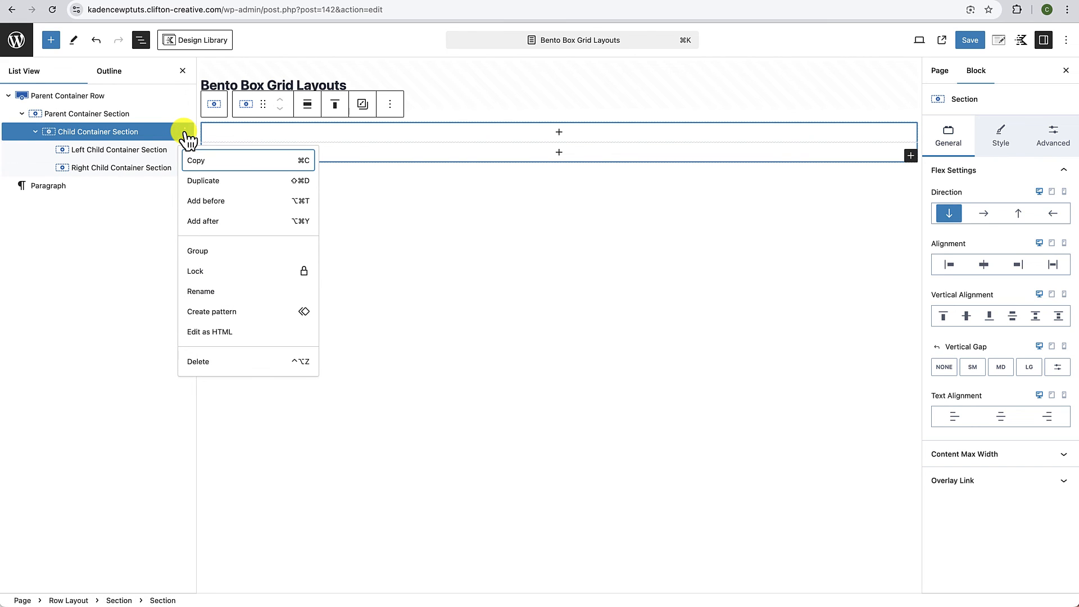
pyautogui.click(201, 292)
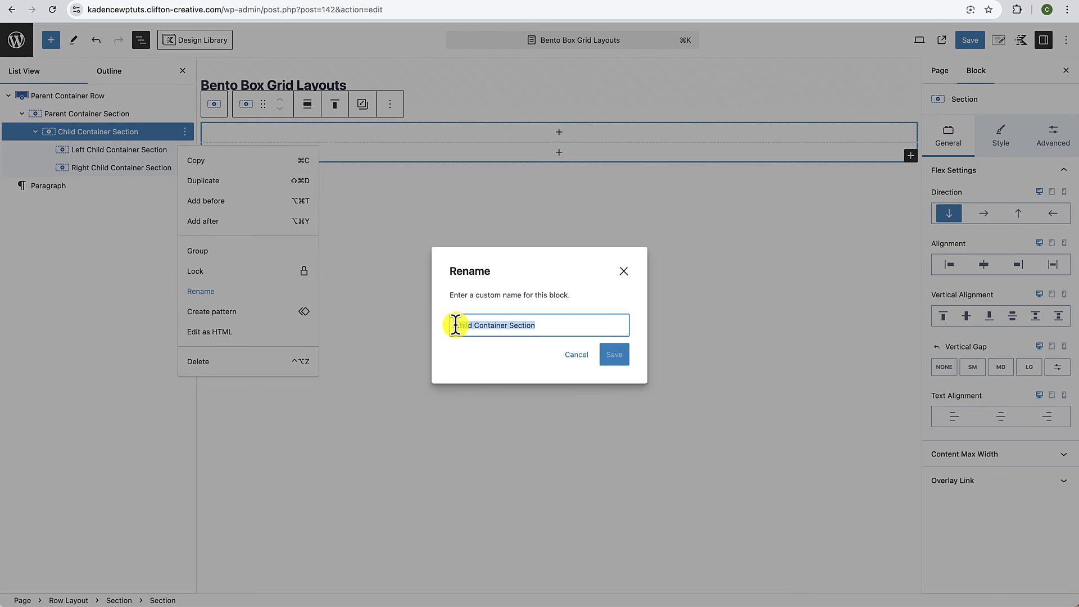
pyautogui.click(454, 326)
pyautogui.write('Mai')
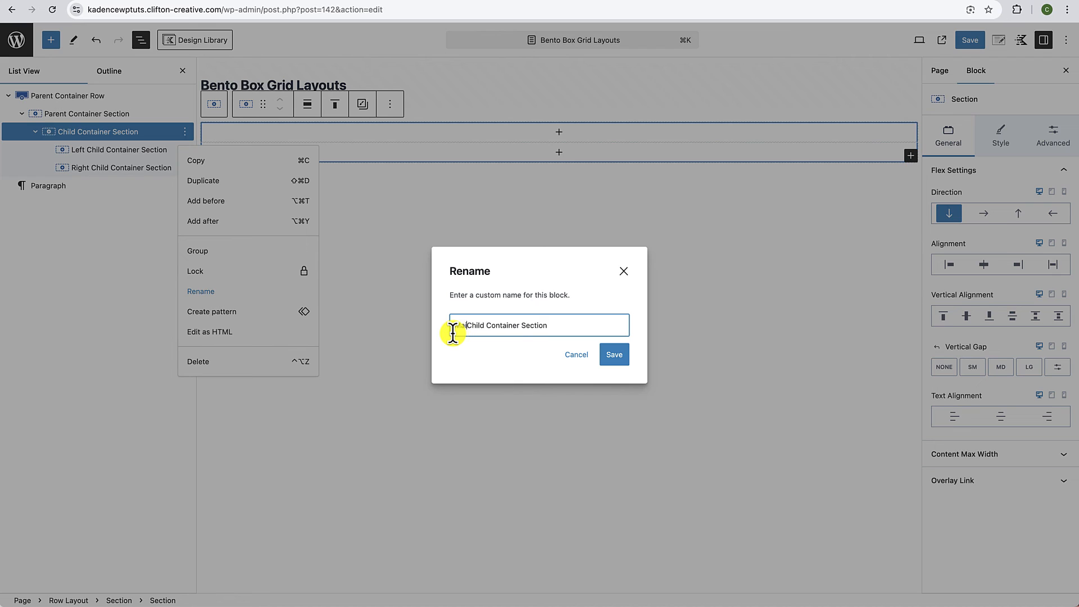
pyautogui.write('n')
pyautogui.click(621, 356)
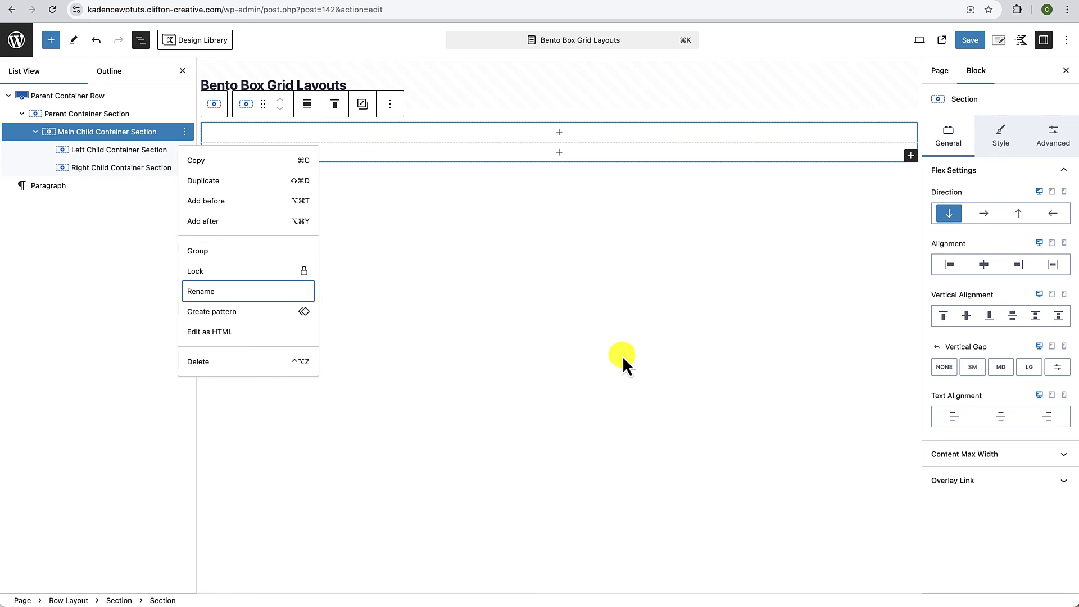
pyautogui.click(368, 313)
# Step: Set the flex direction of Main Child Container Section to horizontal, left to right
pyautogui.click(113, 136)
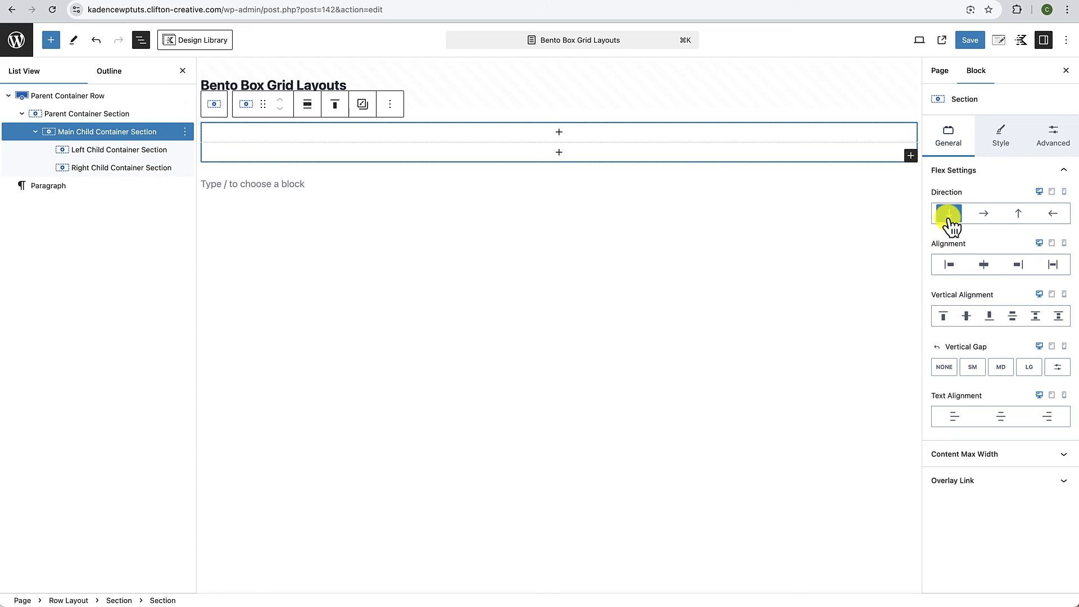
pyautogui.click(985, 216)
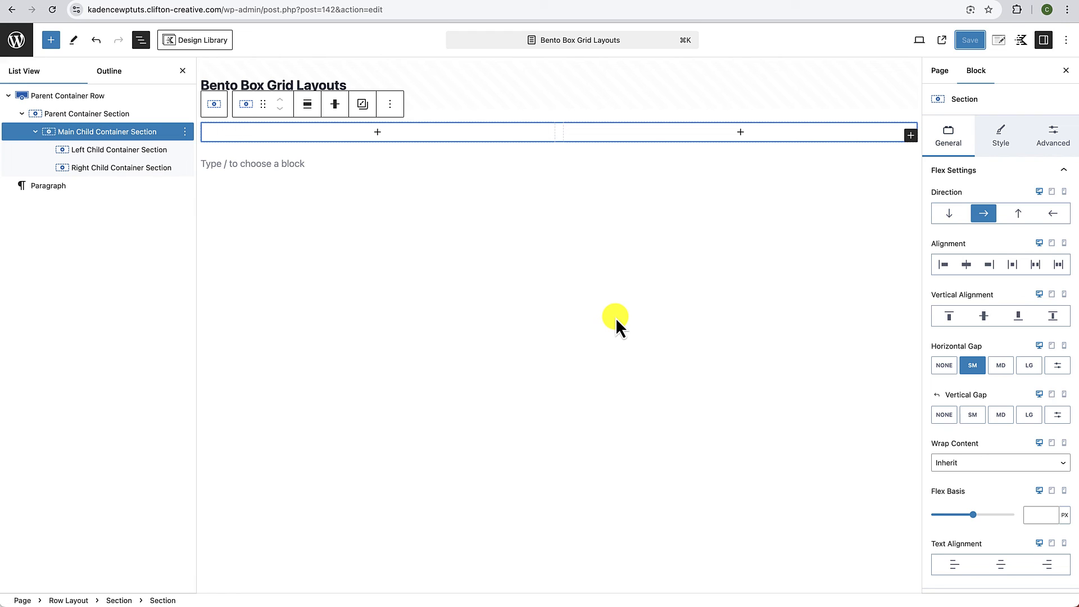
# Step: Insert a Section block inside Left Child Container Section and set its background color to the light palette color EDF2F7
pyautogui.click(104, 153)
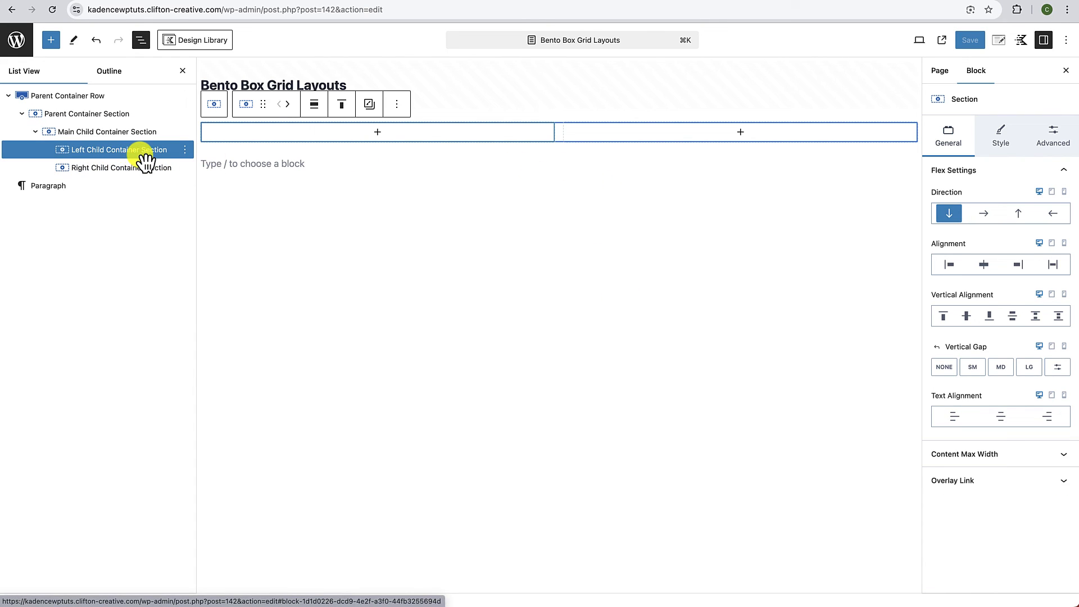
pyautogui.click(377, 133)
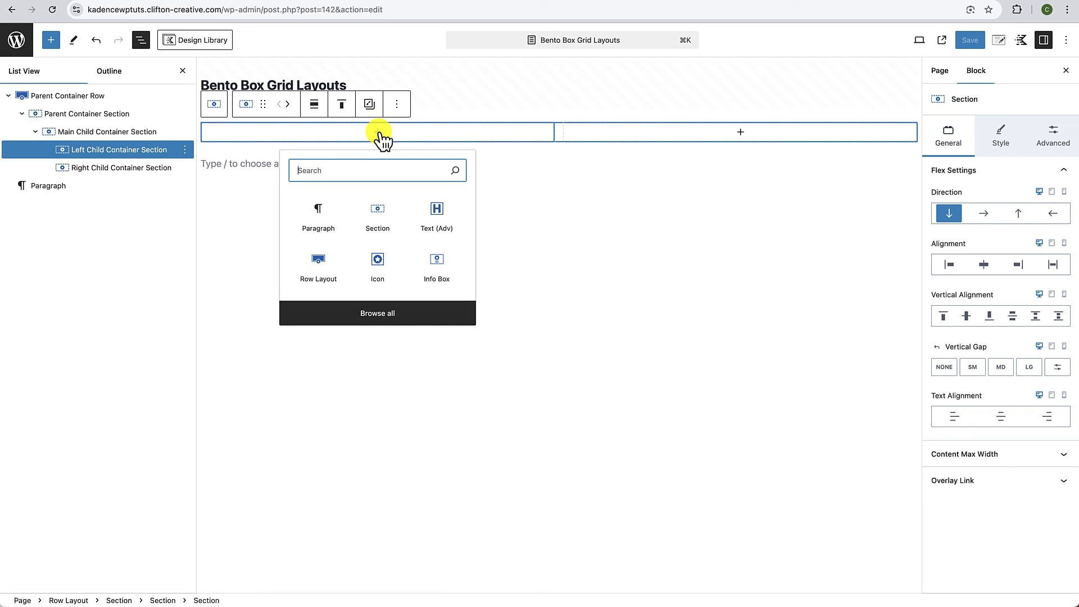
pyautogui.click(378, 219)
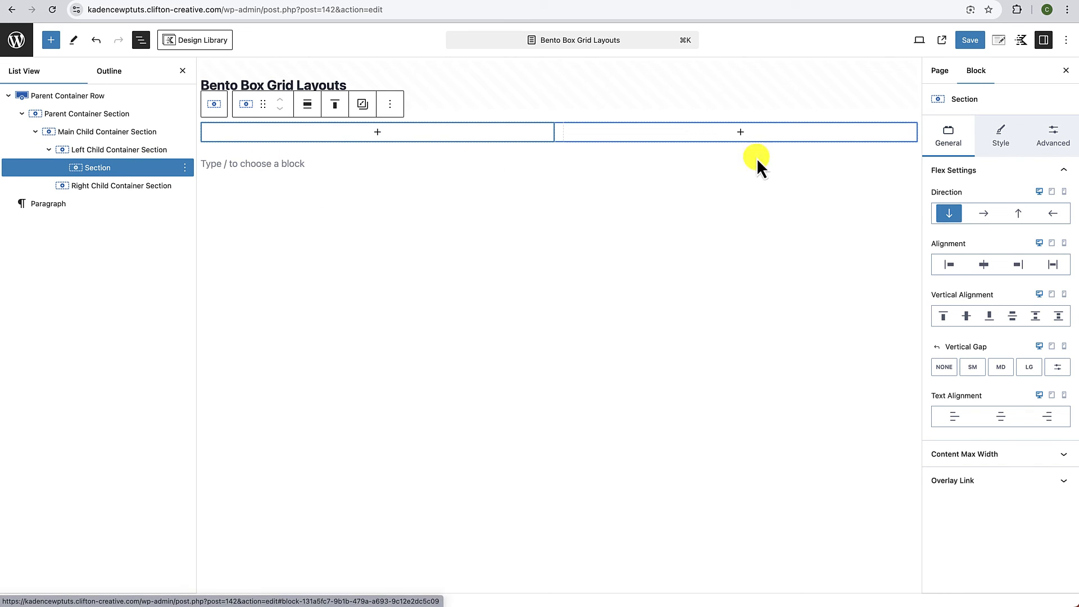
pyautogui.click(1011, 140)
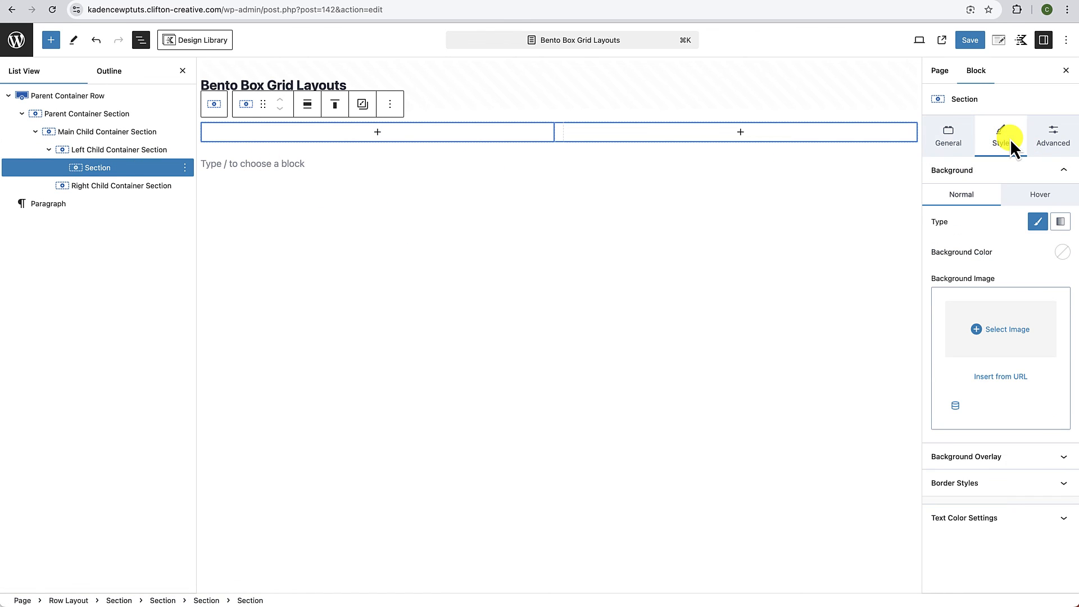
pyautogui.click(1063, 253)
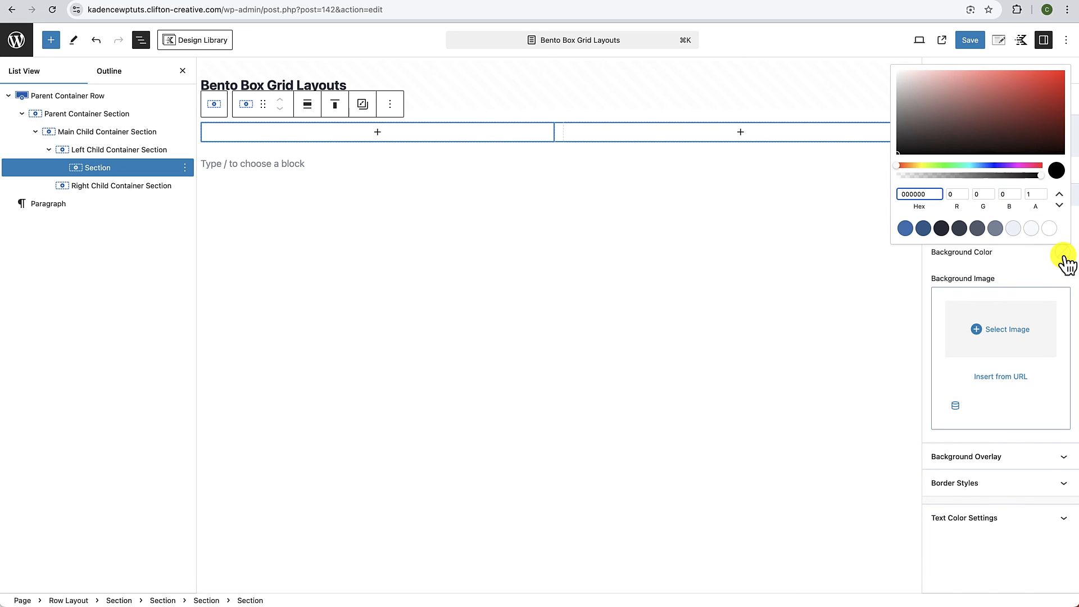
pyautogui.click(1014, 230)
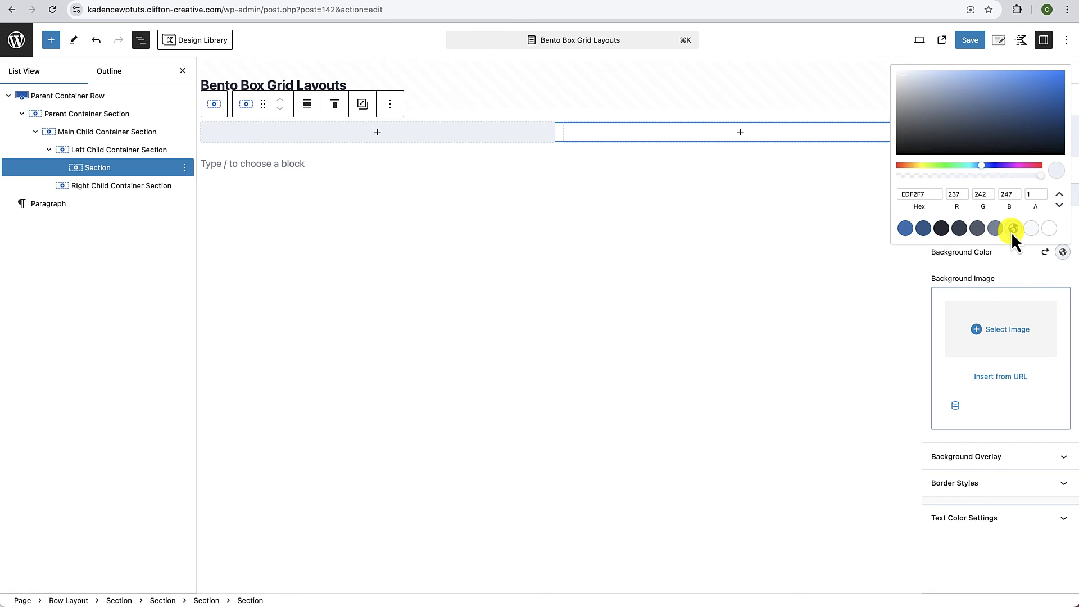
# Step: Rename the Section inside Left Child Container Section as Content Container Top Section
pyautogui.click(1018, 262)
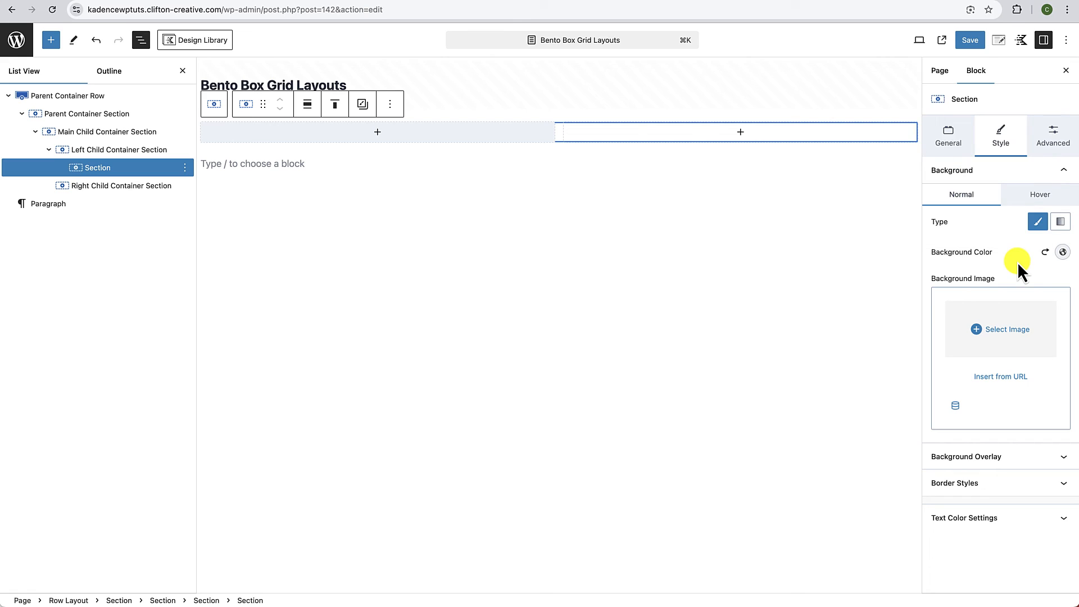
pyautogui.click(185, 168)
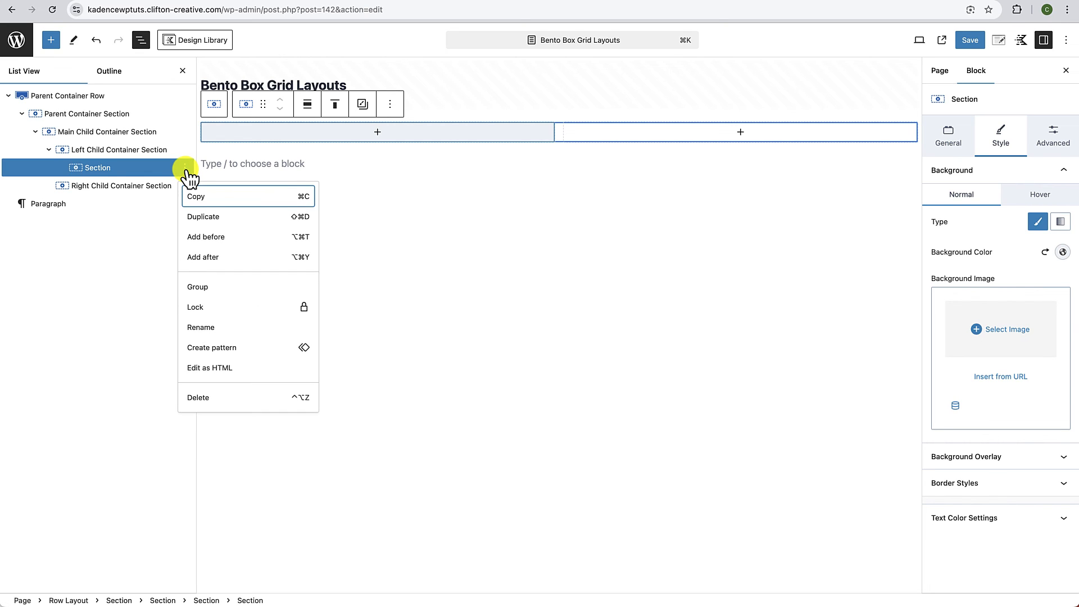
pyautogui.click(206, 328)
pyautogui.click(515, 328)
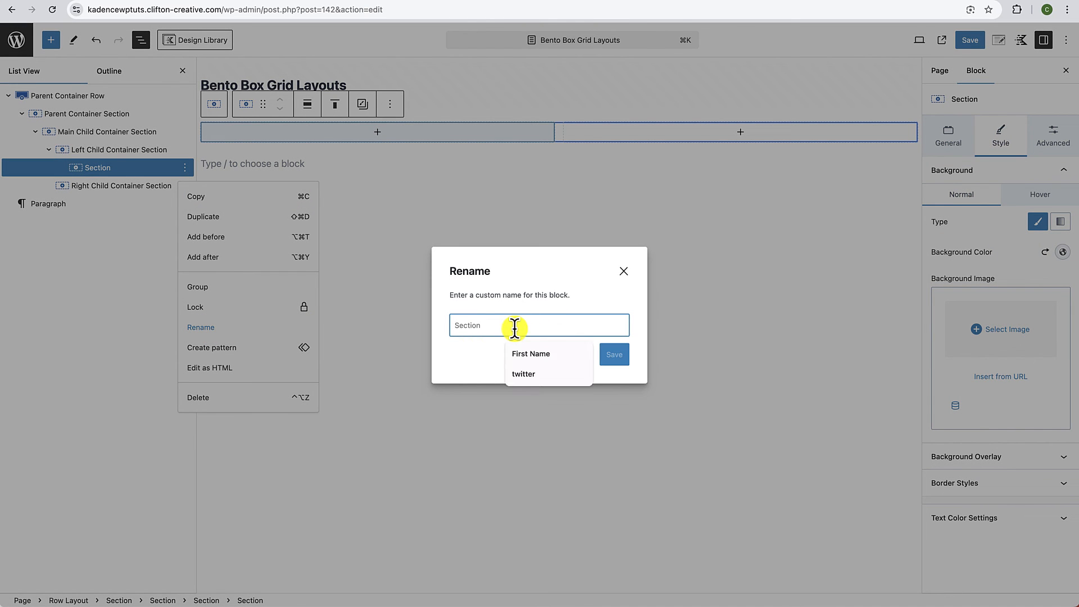
pyautogui.write('Co')
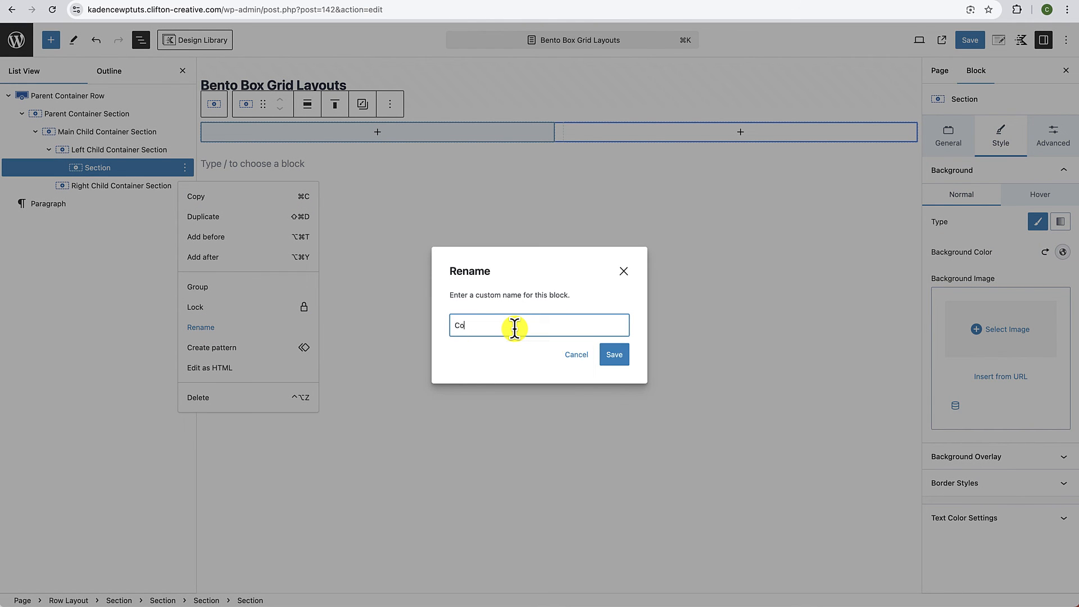
pyautogui.write('ntent Container Top Section')
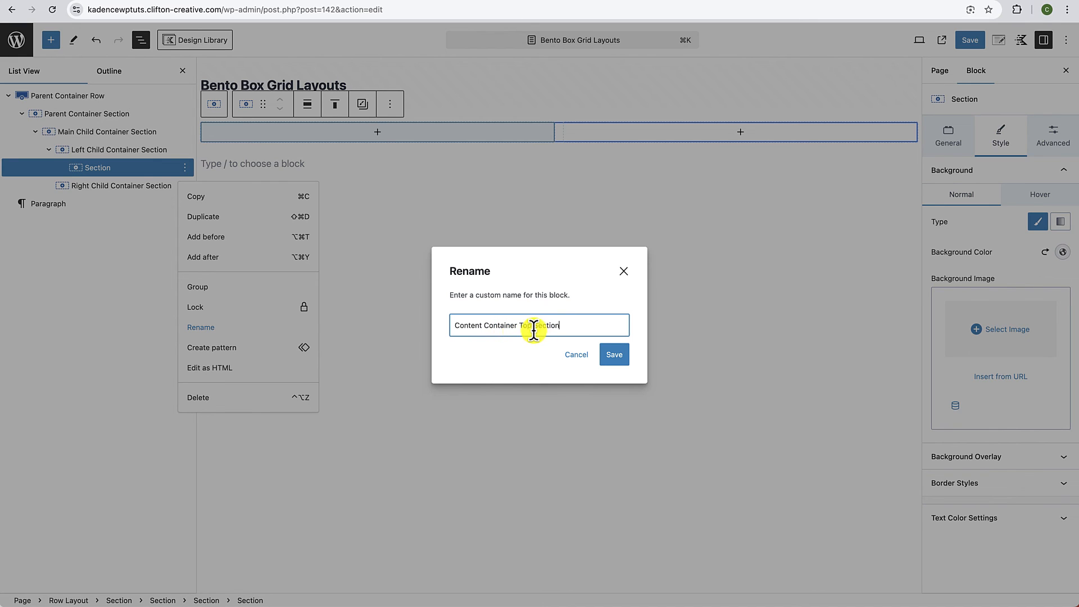
pyautogui.click(615, 355)
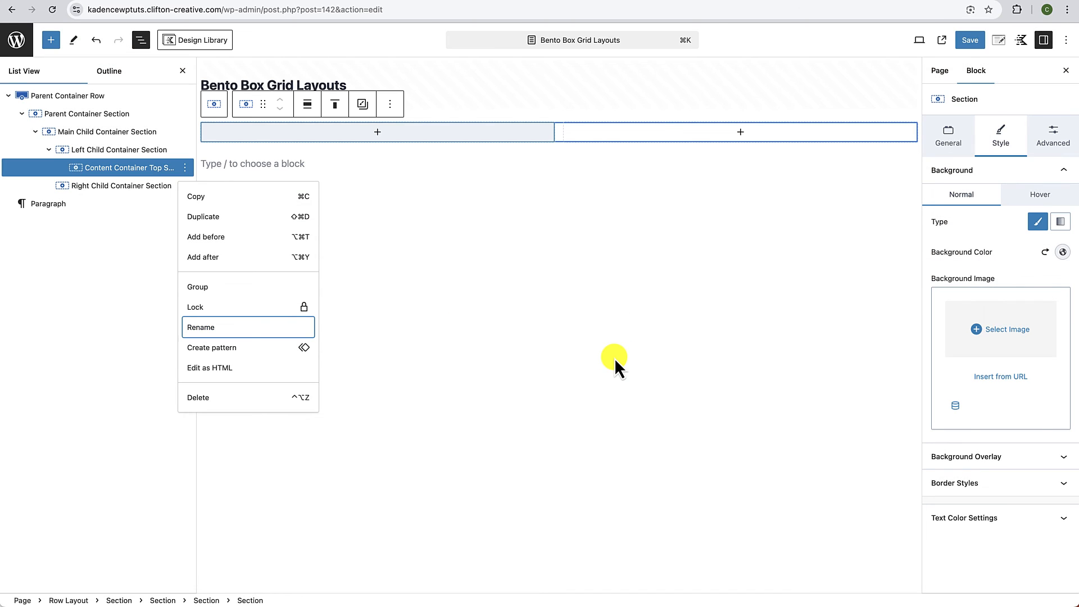
pyautogui.click(156, 167)
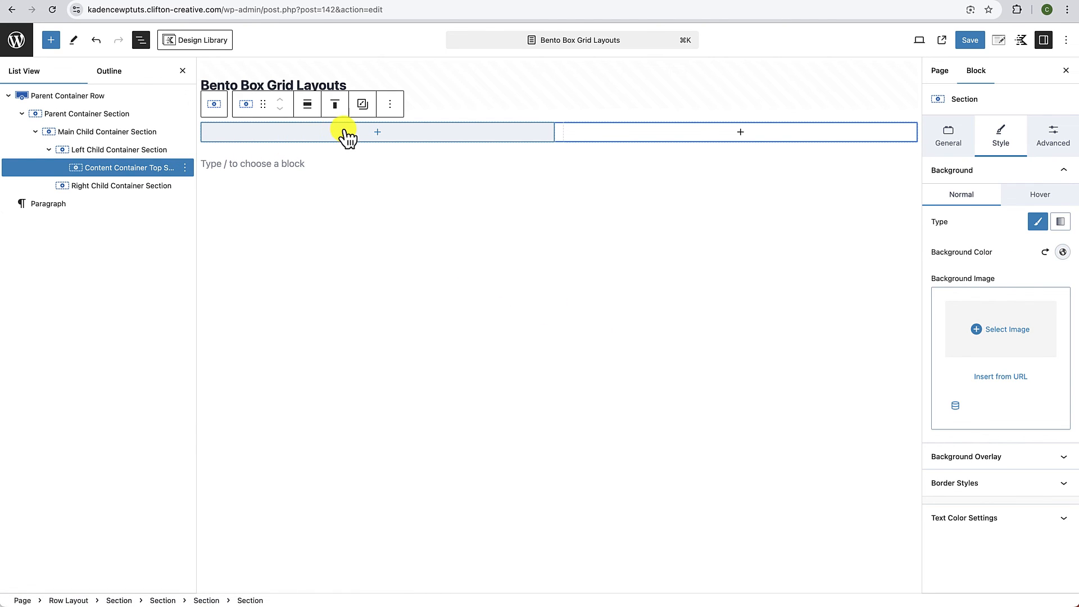
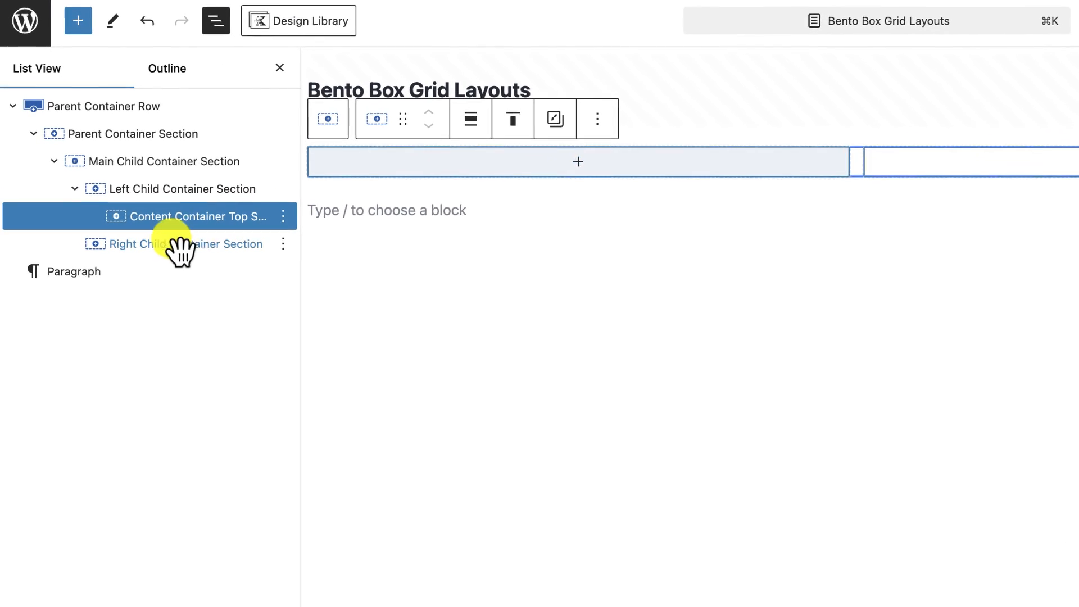
# Step: Duplicate Content Container Top Section and rename the copy as Content Container Bottom Section
pyautogui.click(284, 219)
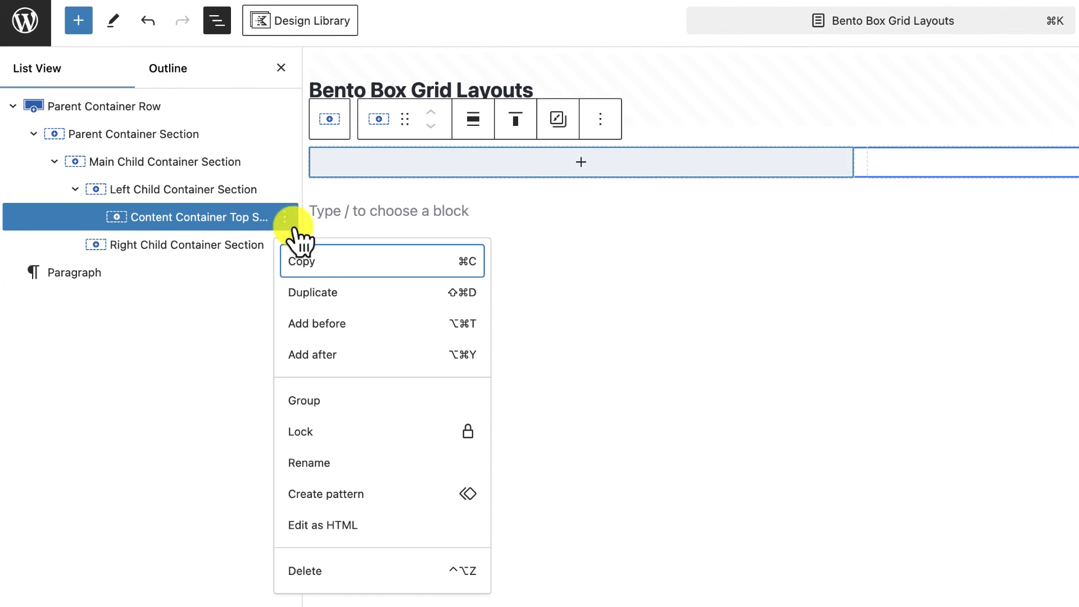
pyautogui.click(319, 290)
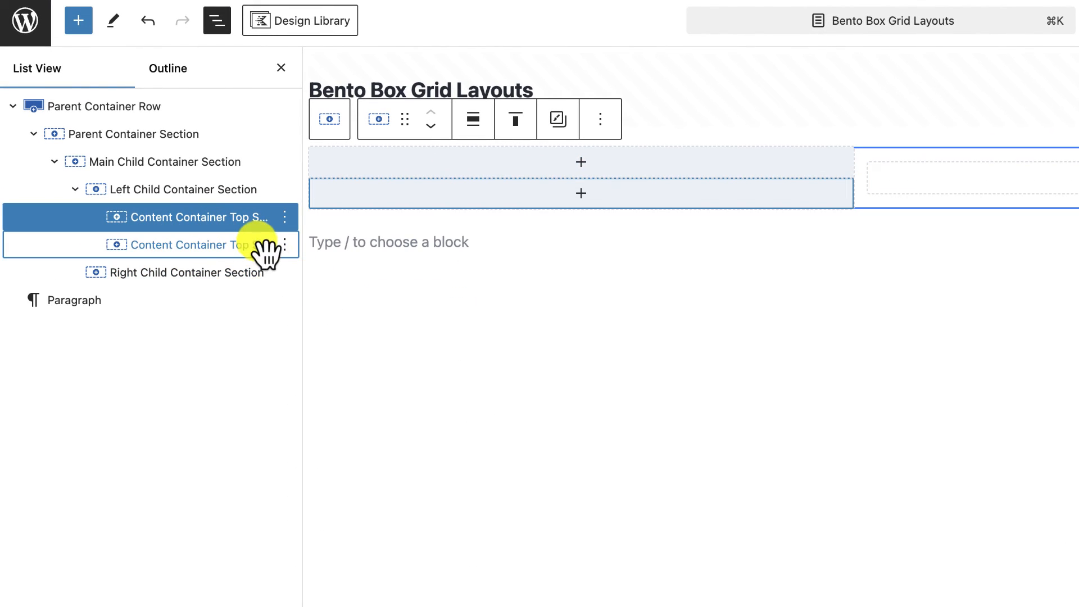
pyautogui.click(284, 244)
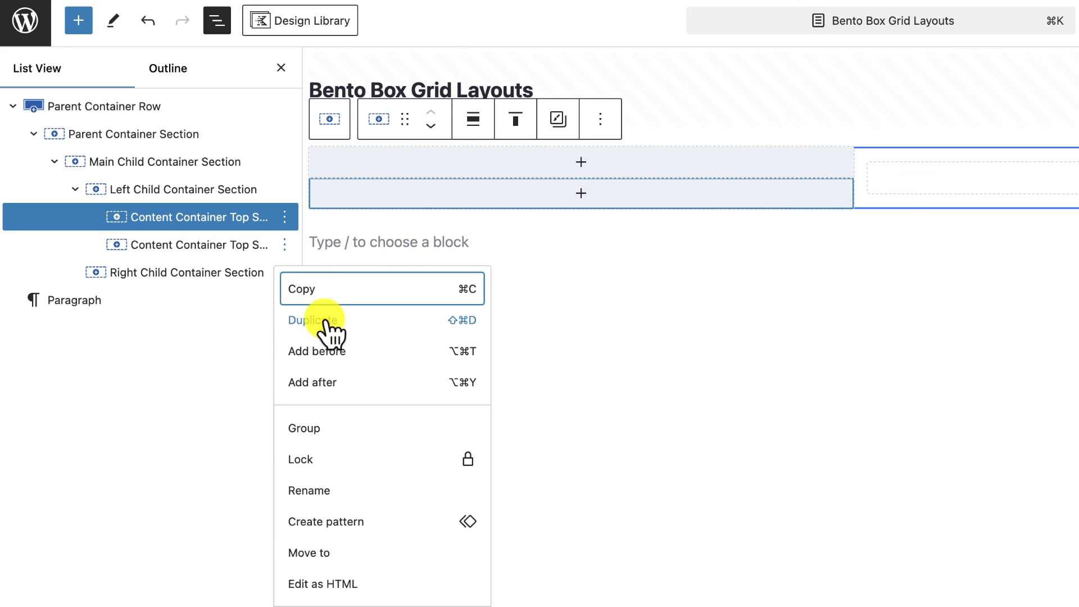
pyautogui.click(318, 491)
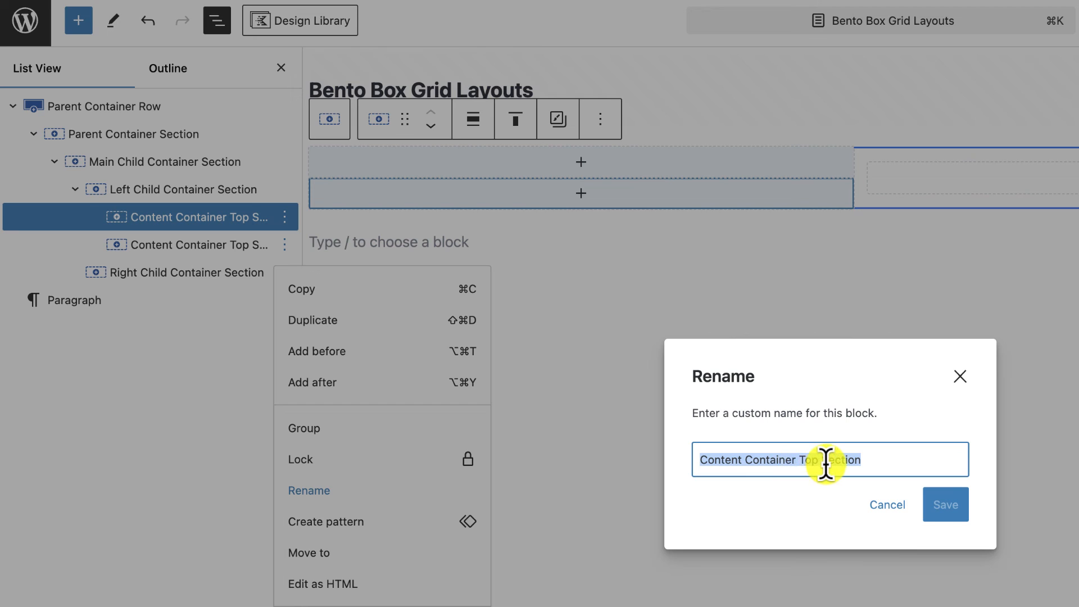
pyautogui.write('Content Container Bottom Section')
pyautogui.press('Return')
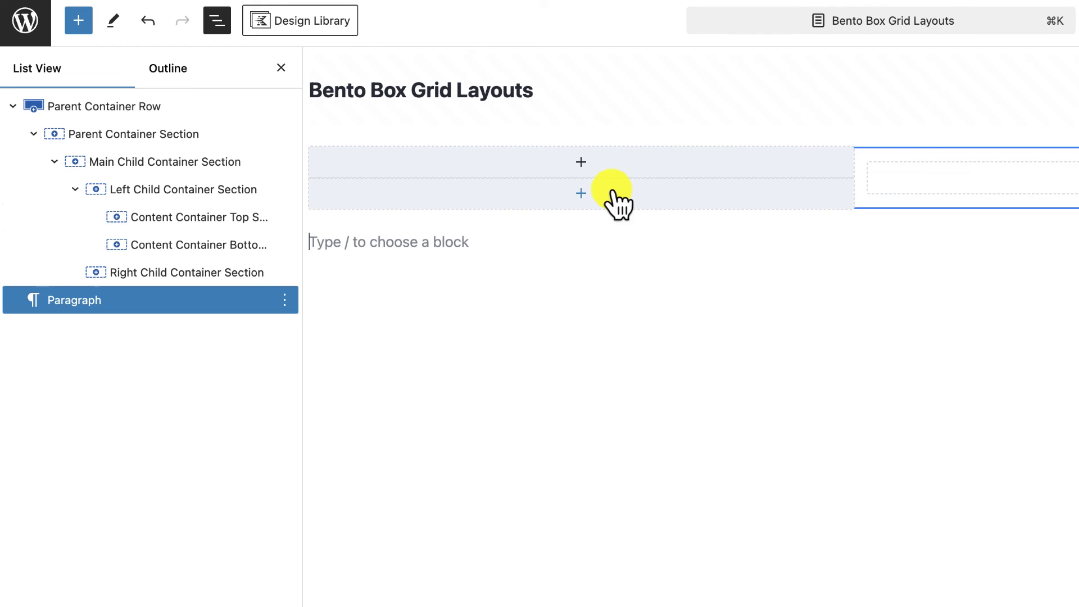
pyautogui.click(212, 224)
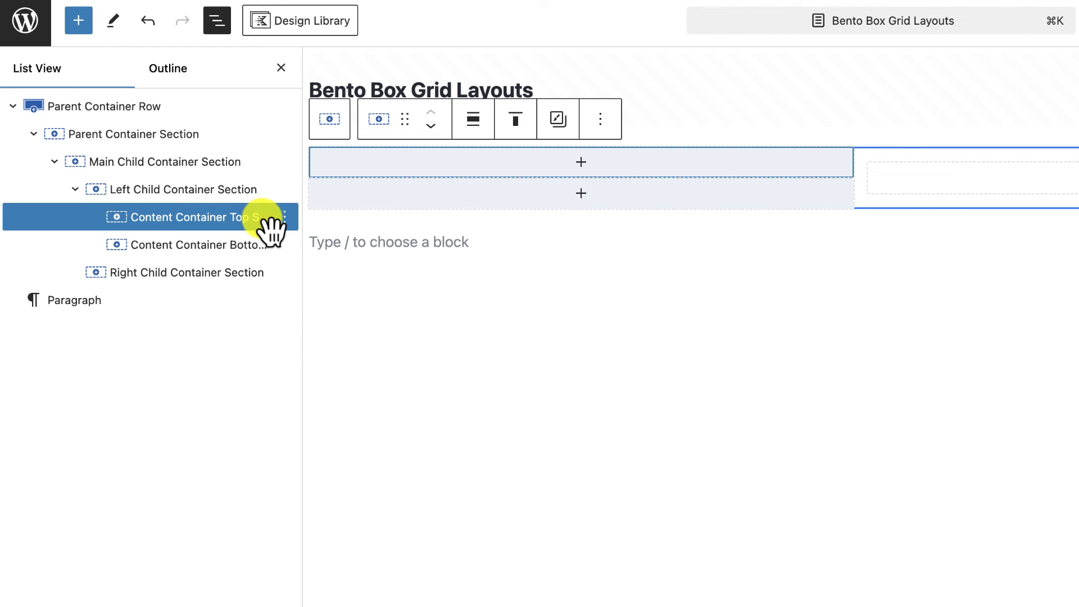
# Step: Insert a Section block inside Content Container Bottom Section
pyautogui.click(175, 247)
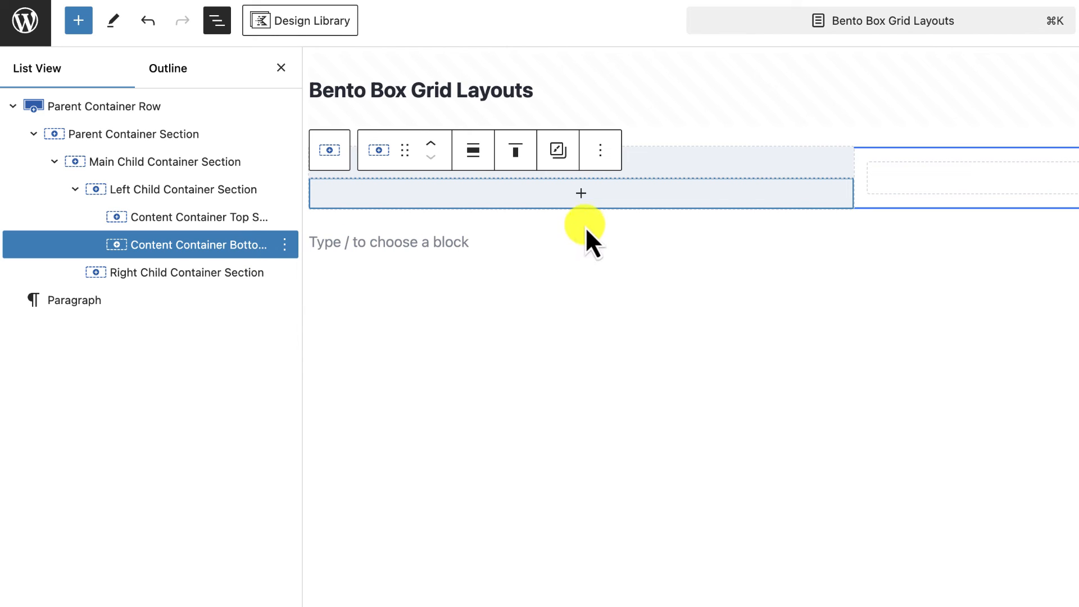
pyautogui.click(583, 195)
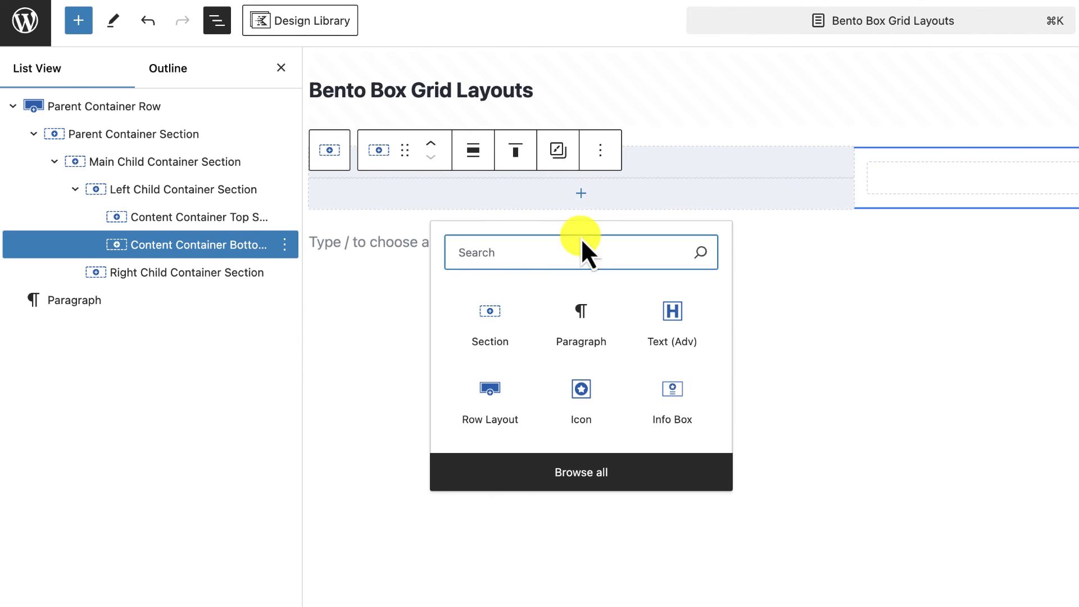
pyautogui.click(495, 324)
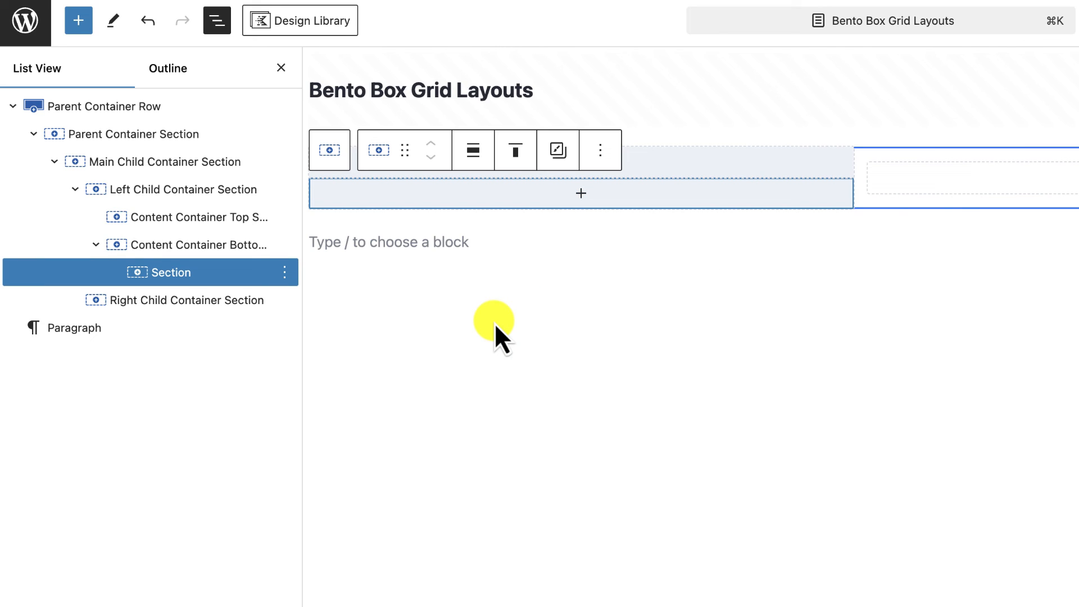
pyautogui.click(284, 272)
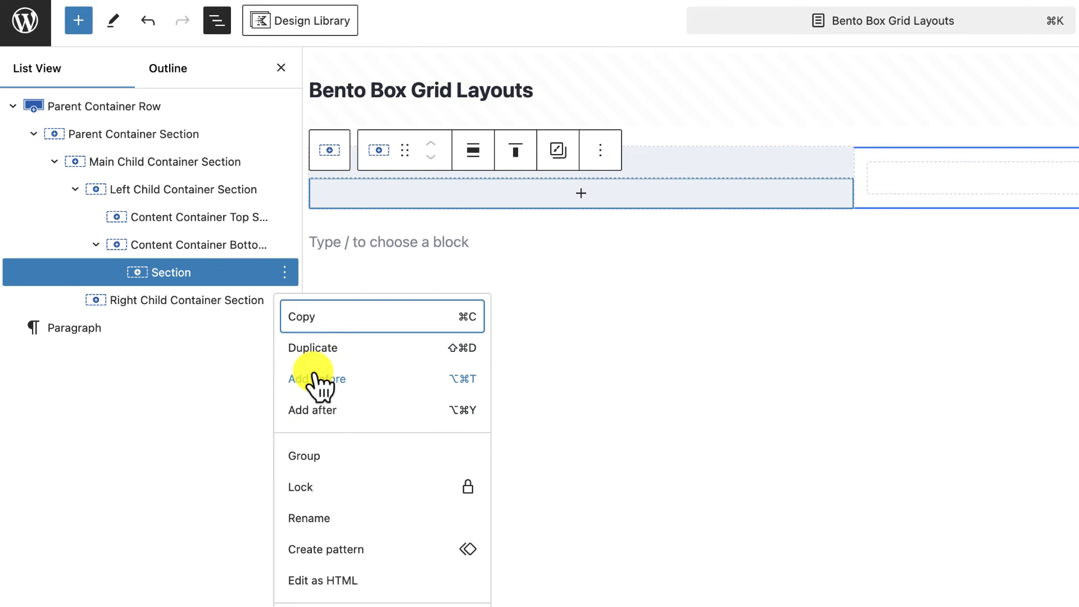
pyautogui.click(319, 413)
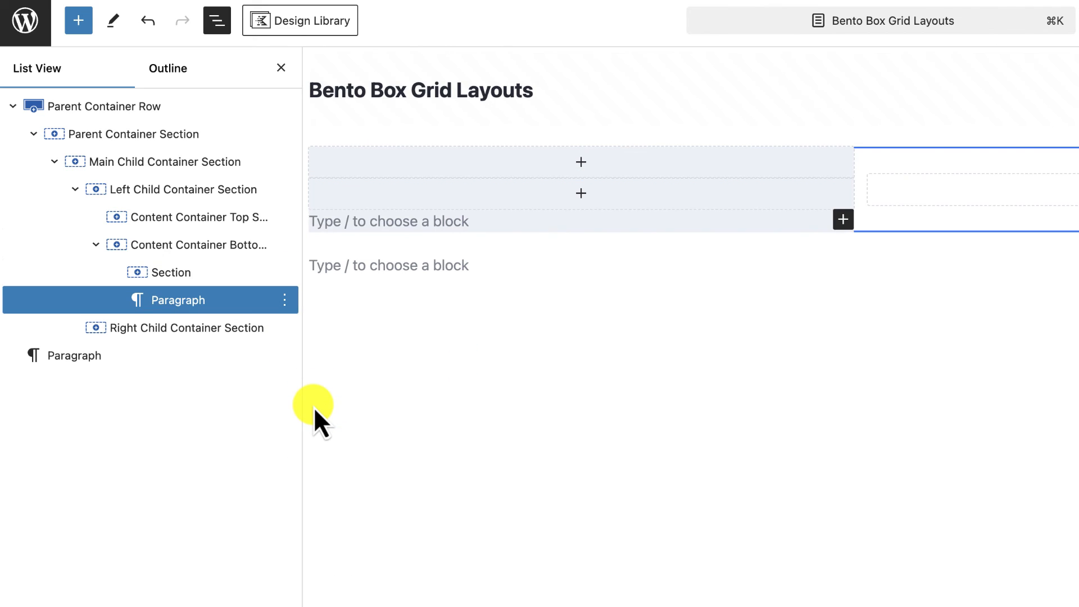
pyautogui.write('s')
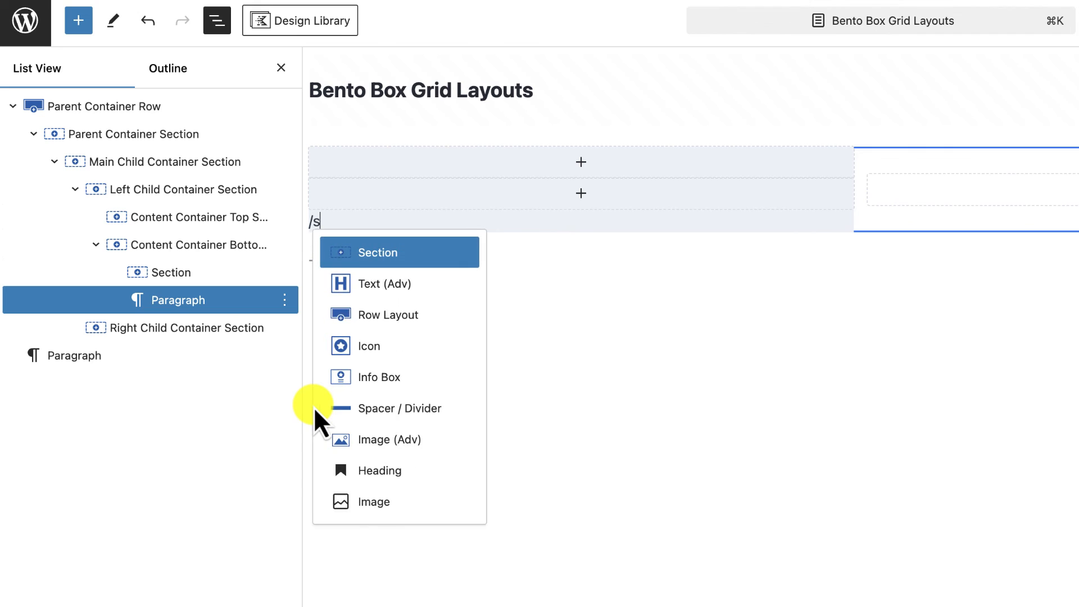
pyautogui.write('ec')
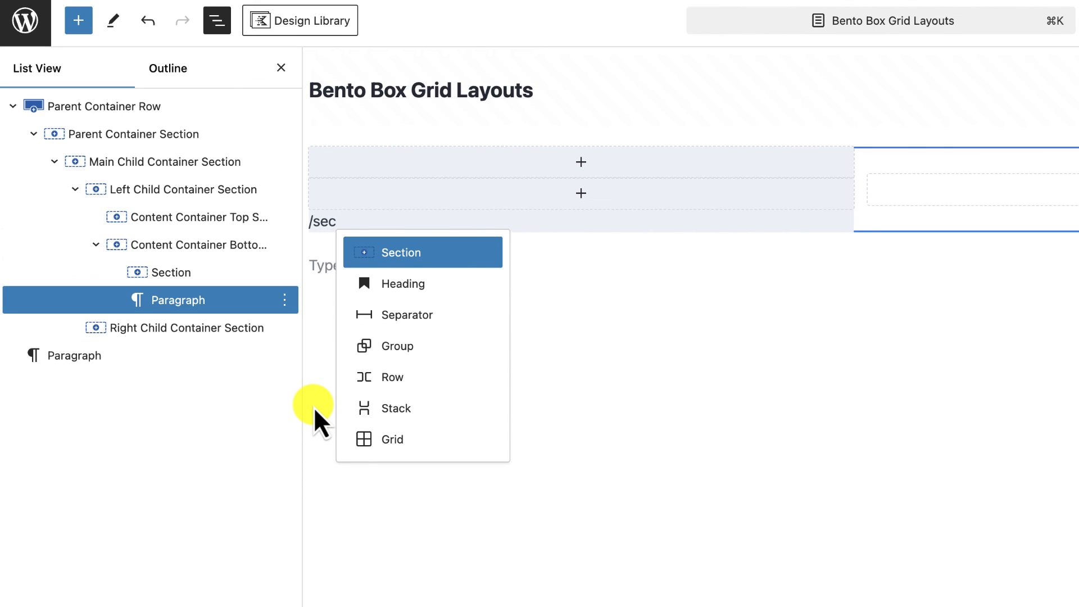
pyautogui.click(413, 253)
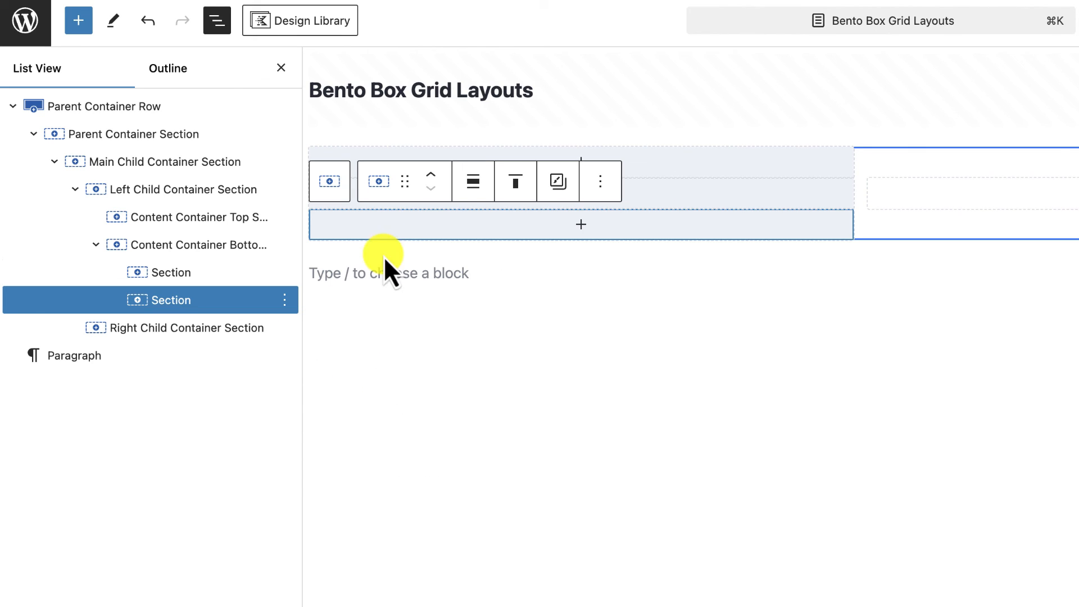
pyautogui.click(285, 300)
pyautogui.click(308, 606)
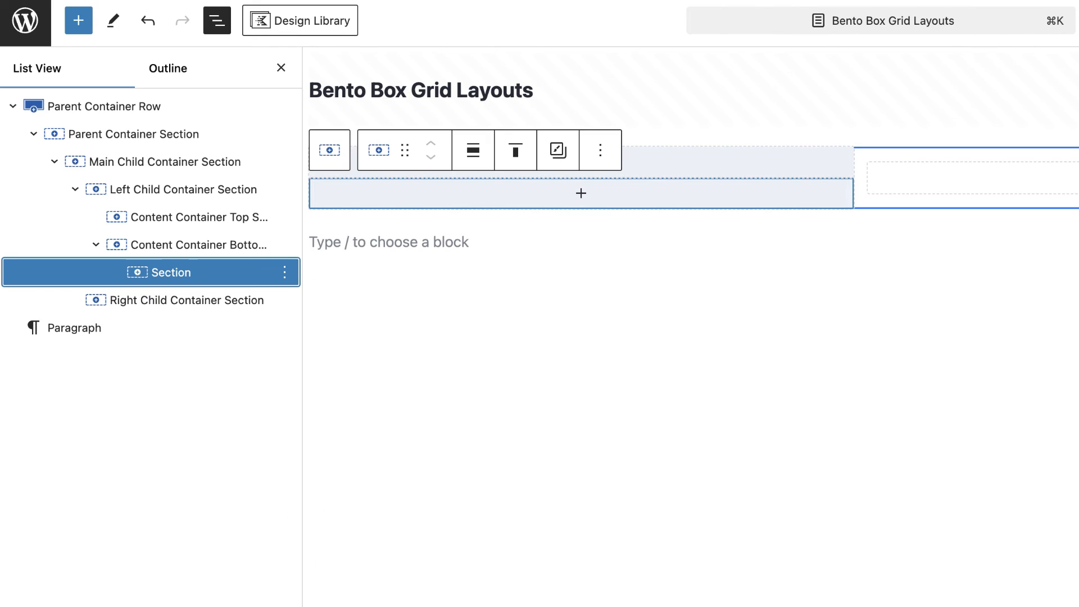
# Step: Duplicate the Section nested inside Content Container Bottom Section
pyautogui.click(285, 274)
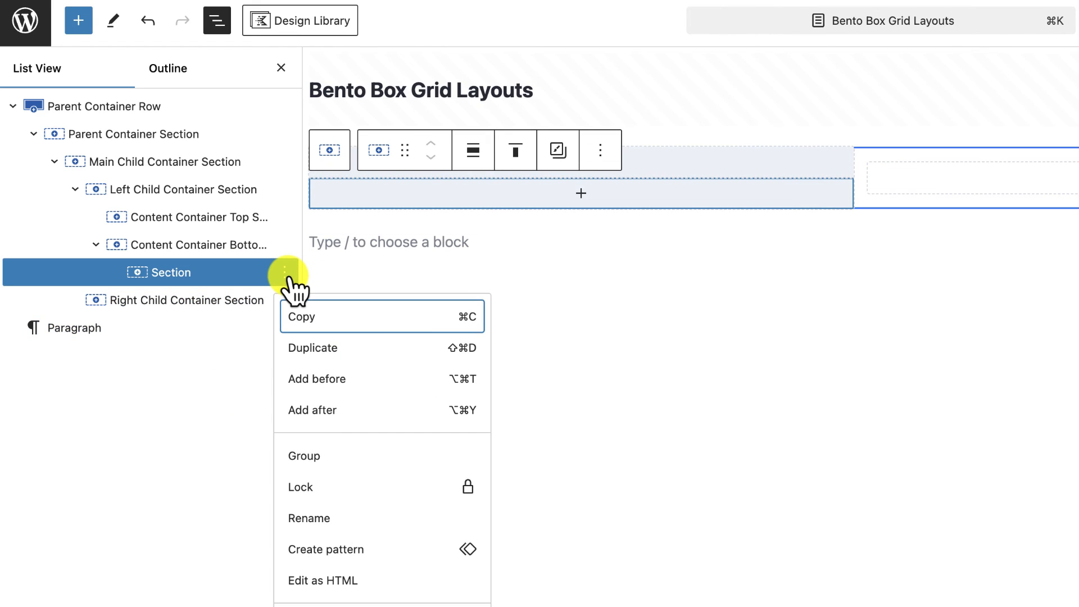
pyautogui.click(339, 348)
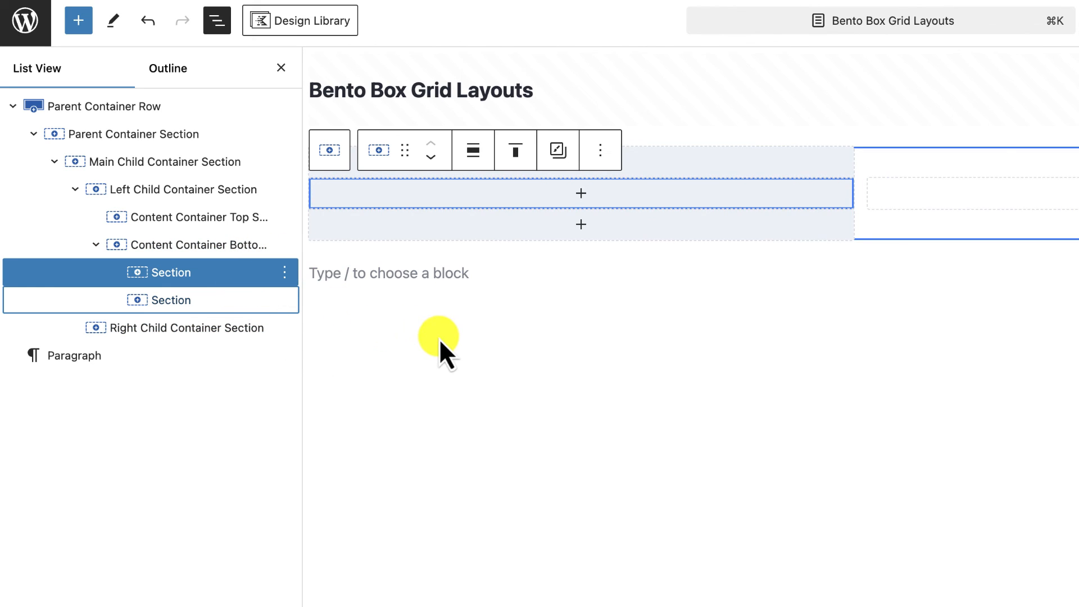
pyautogui.click(207, 219)
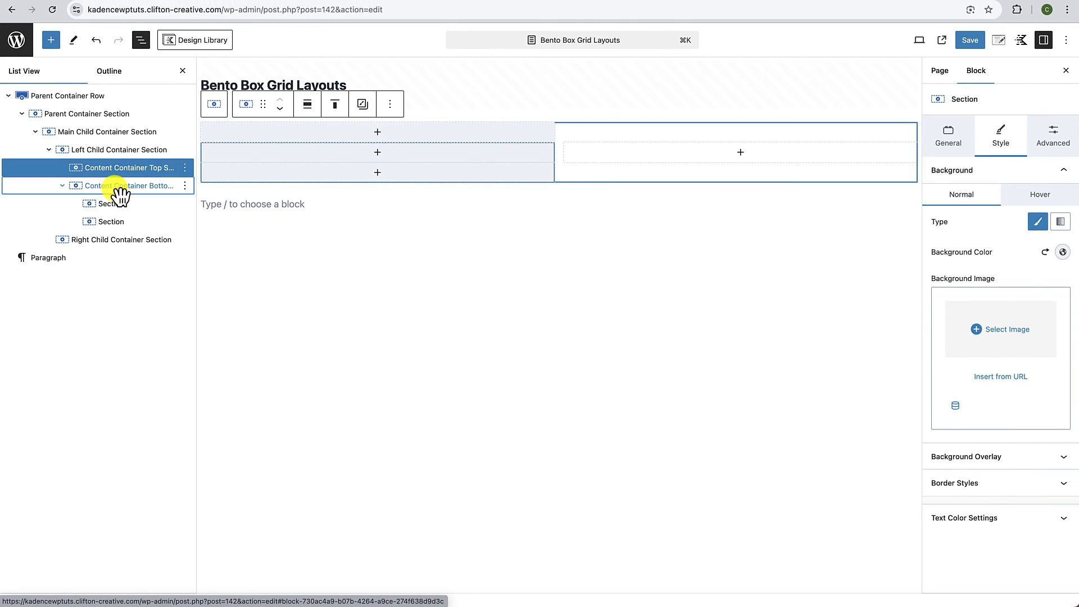
# Step: Set the flex direction of Content Container Bottom Section to horizontal, left to right, and clear its background color
pyautogui.click(120, 191)
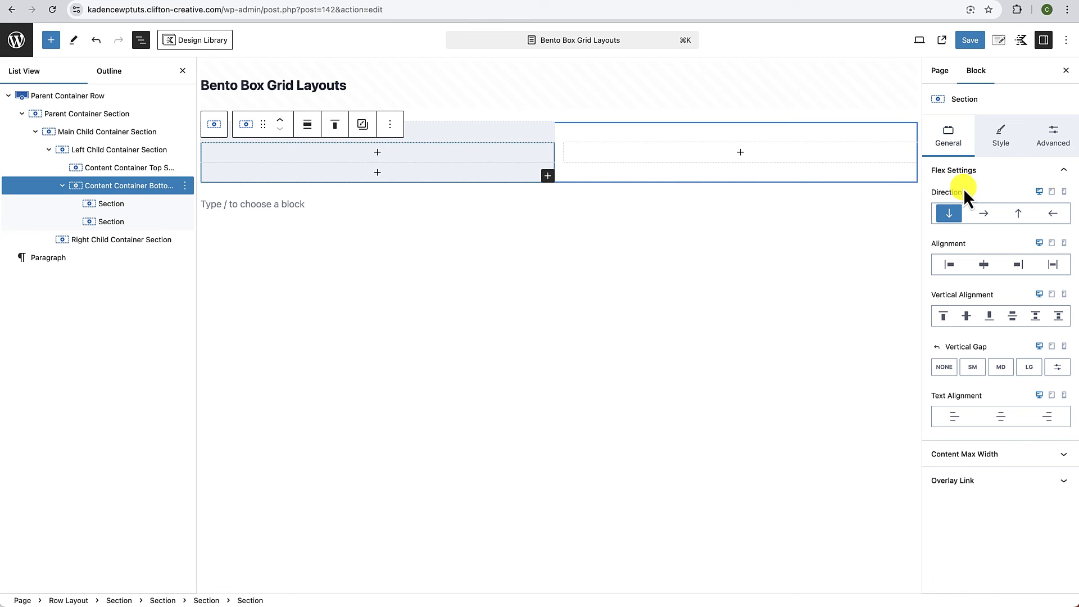
pyautogui.click(985, 217)
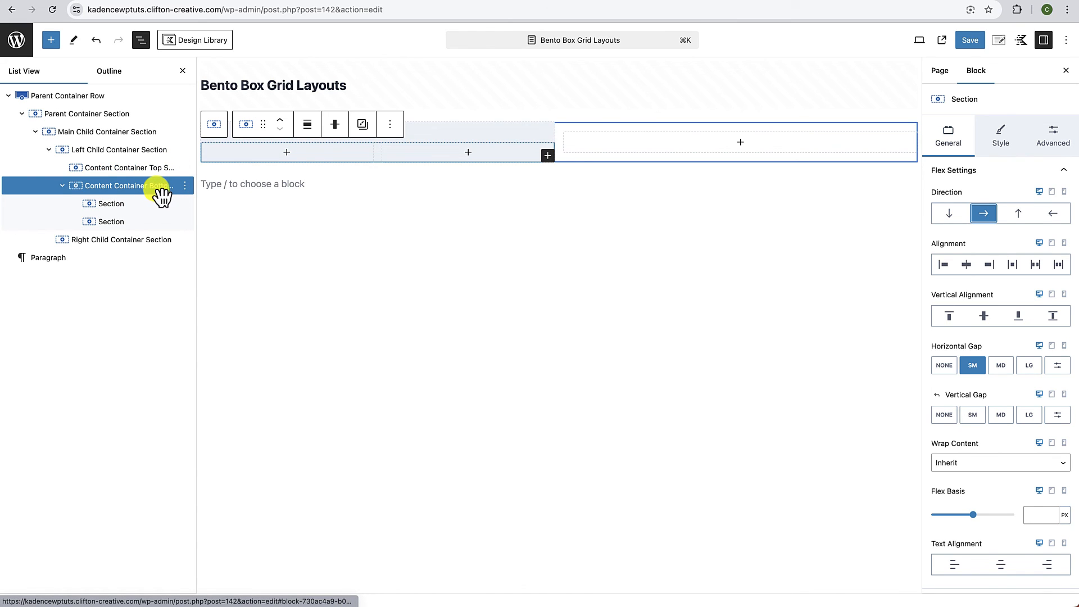
pyautogui.click(136, 194)
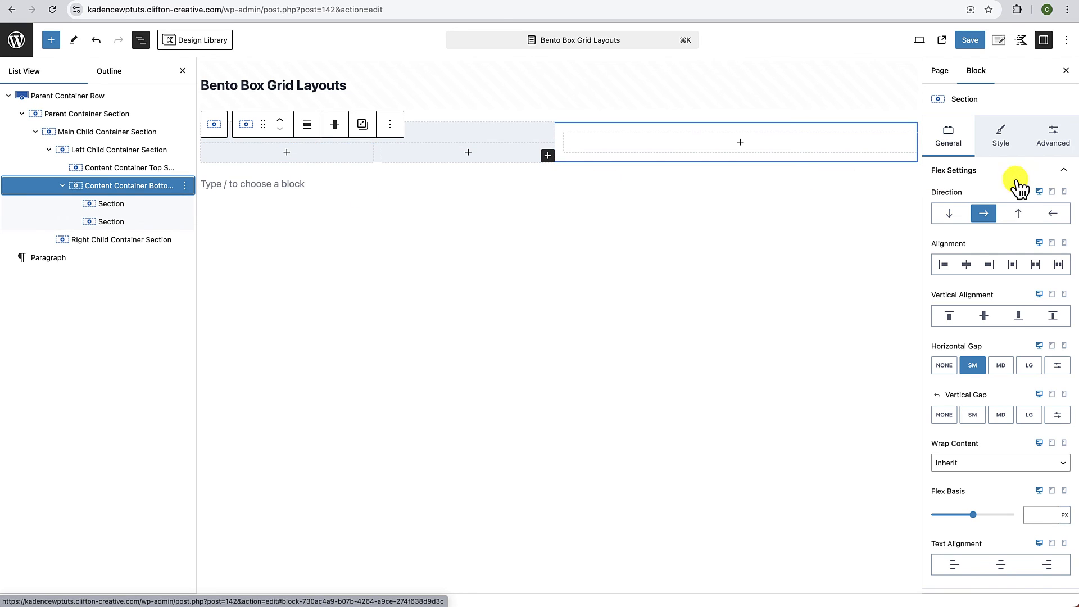
pyautogui.click(1004, 136)
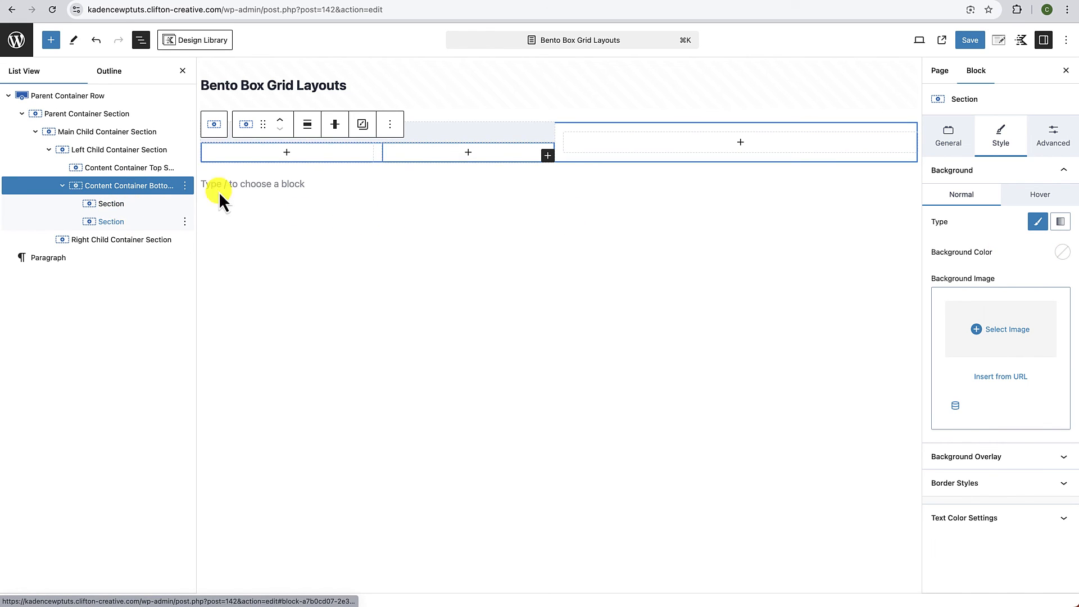
# Step: Set the background color of the first Section inside Content Container Bottom Section to the light palette color EDF2F7
pyautogui.click(112, 204)
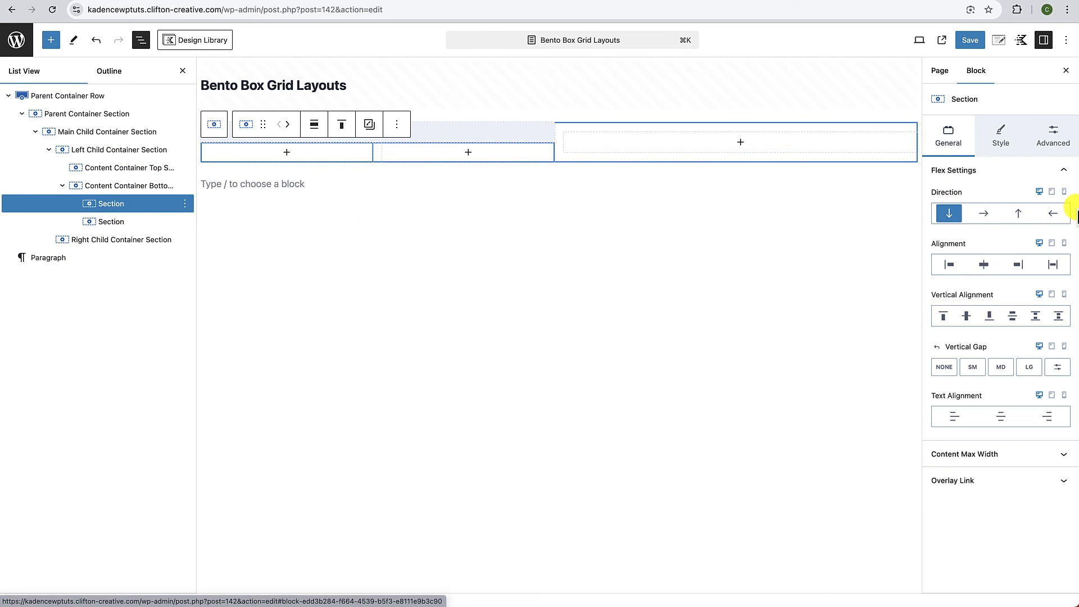
pyautogui.click(1001, 137)
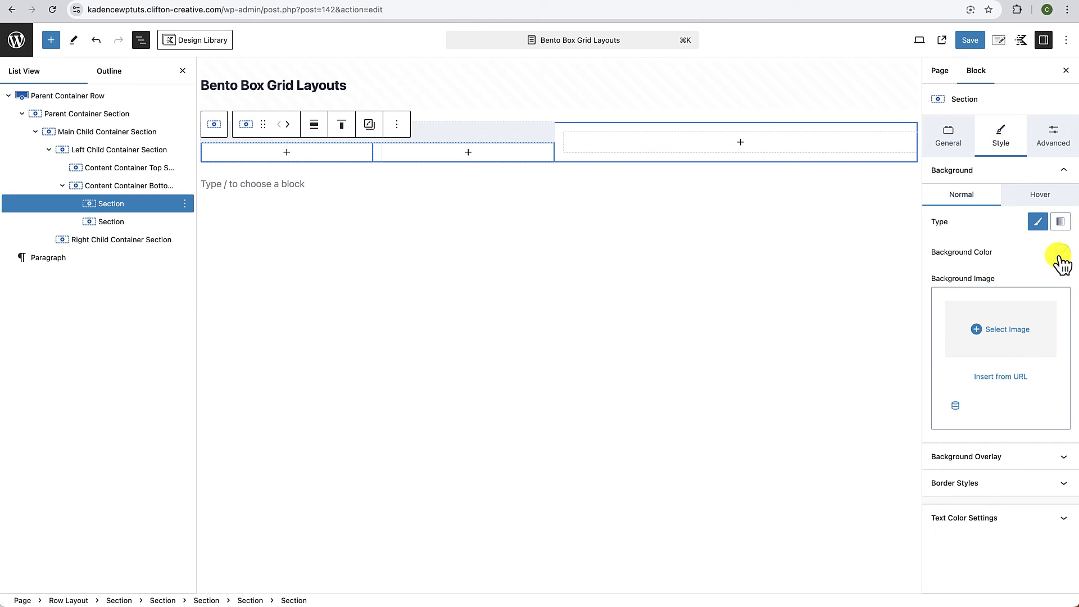
pyautogui.click(1062, 254)
pyautogui.click(1014, 228)
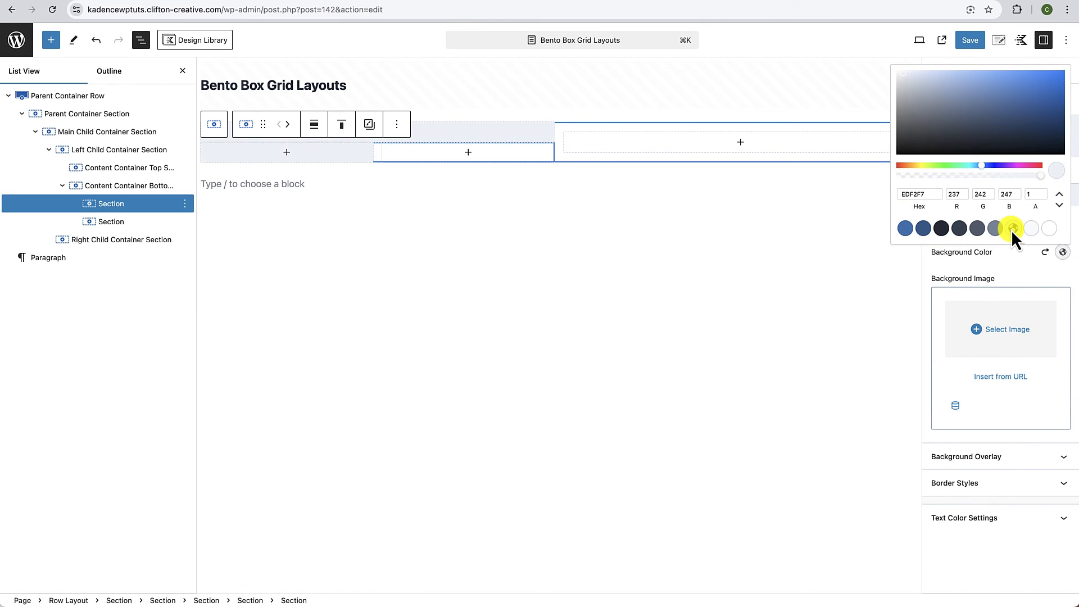
# Step: Set the background color of the second Section inside Content Container Bottom Section to the light palette color EDF2F7
pyautogui.click(115, 224)
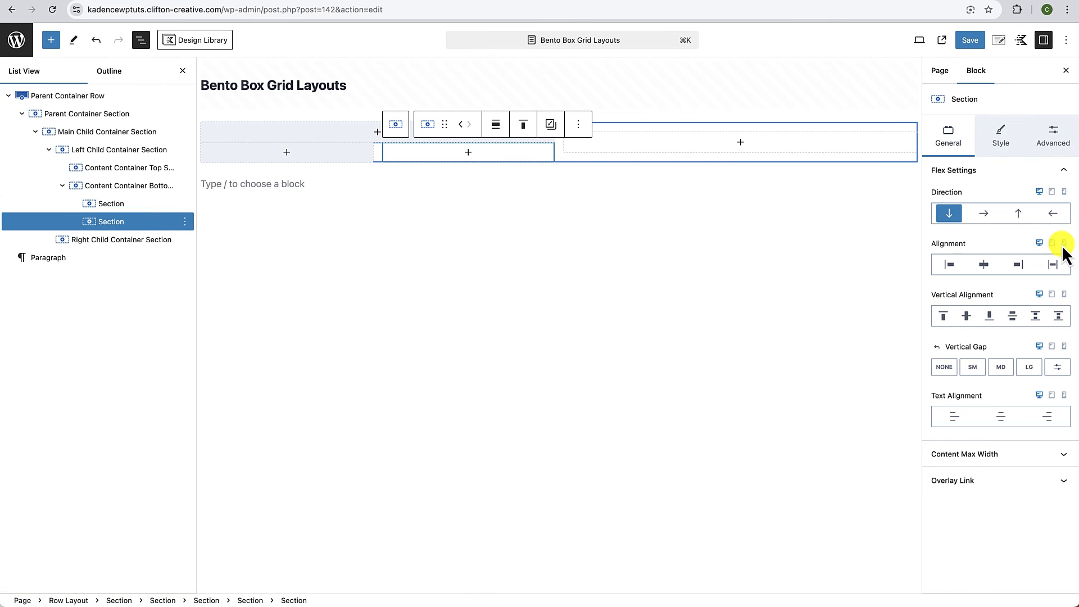
pyautogui.click(1003, 138)
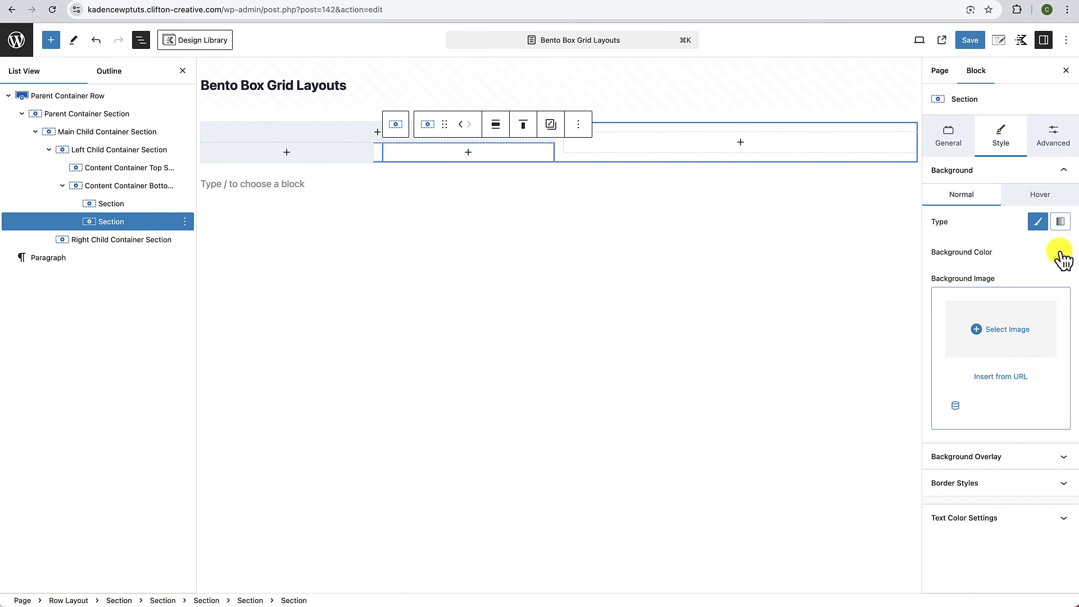
pyautogui.click(1062, 254)
pyautogui.click(1014, 230)
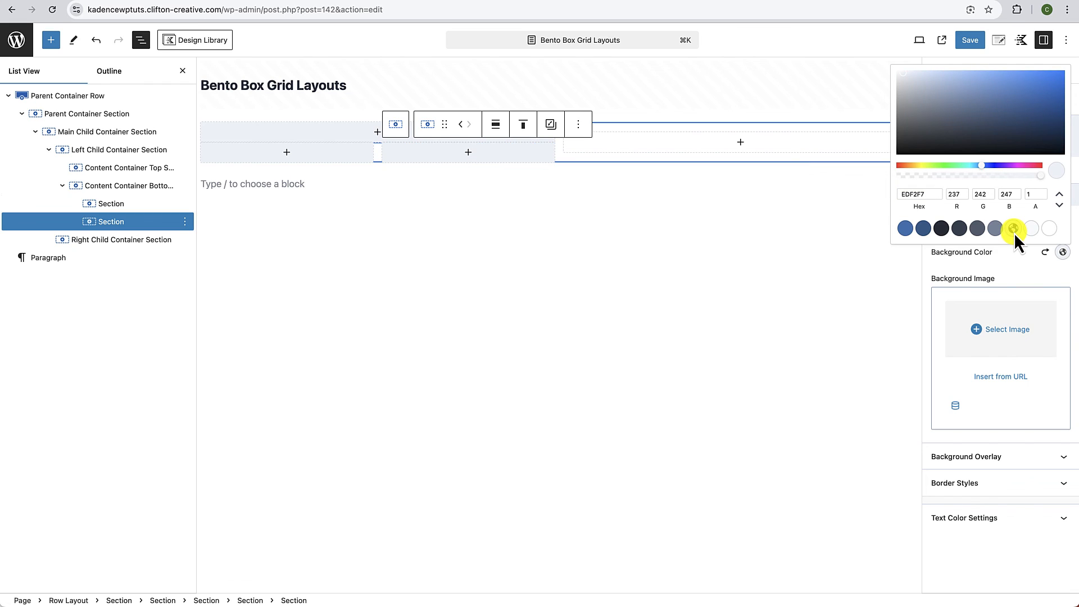
pyautogui.click(415, 221)
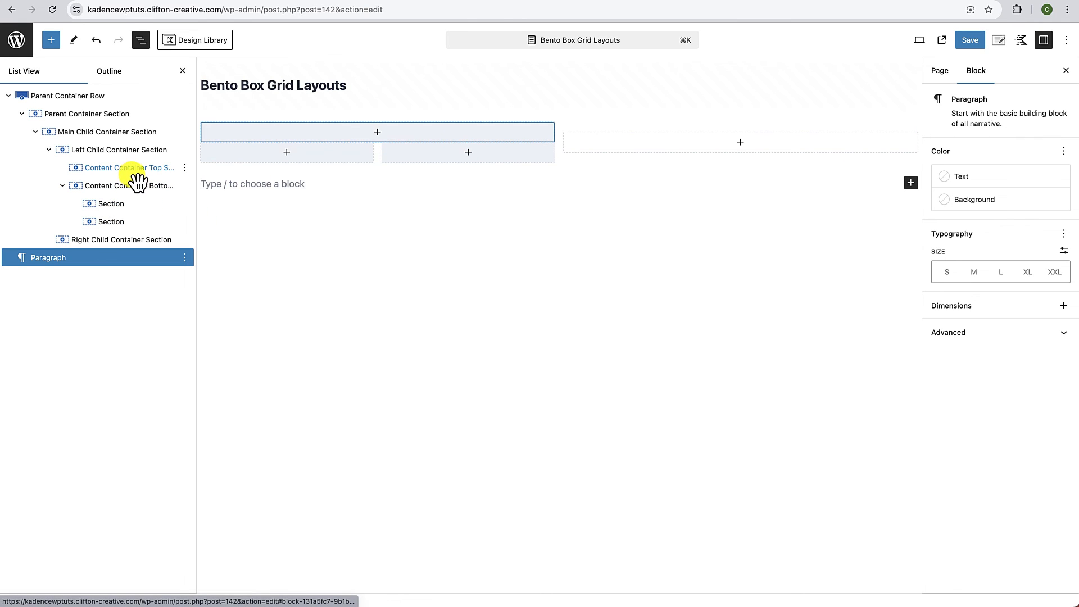
# Step: Set linked padding of Small 24px on all sides of Content Container Top Section
pyautogui.click(134, 172)
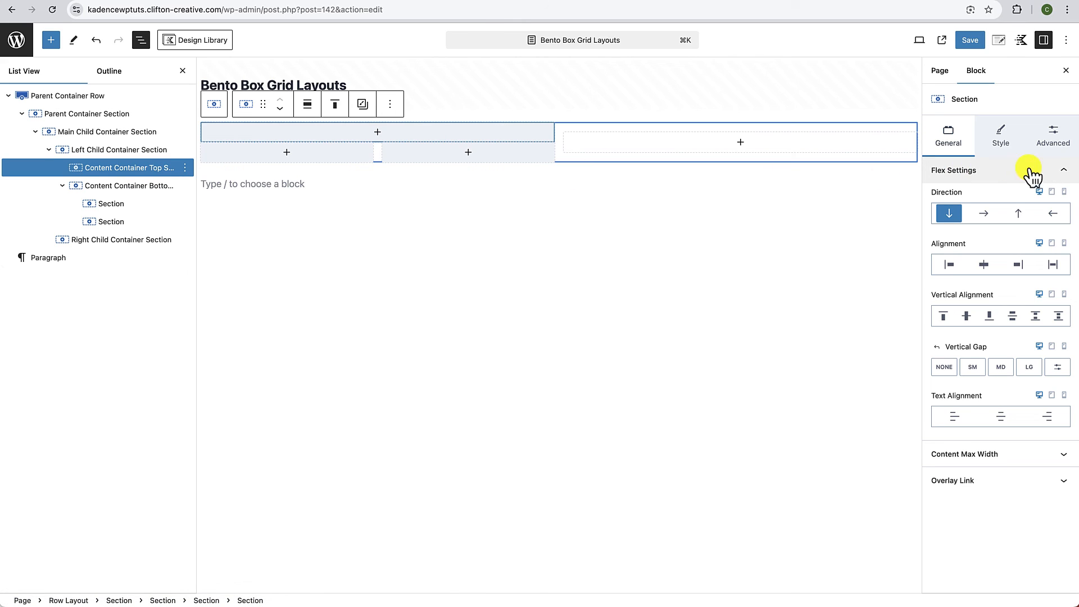
pyautogui.click(1055, 135)
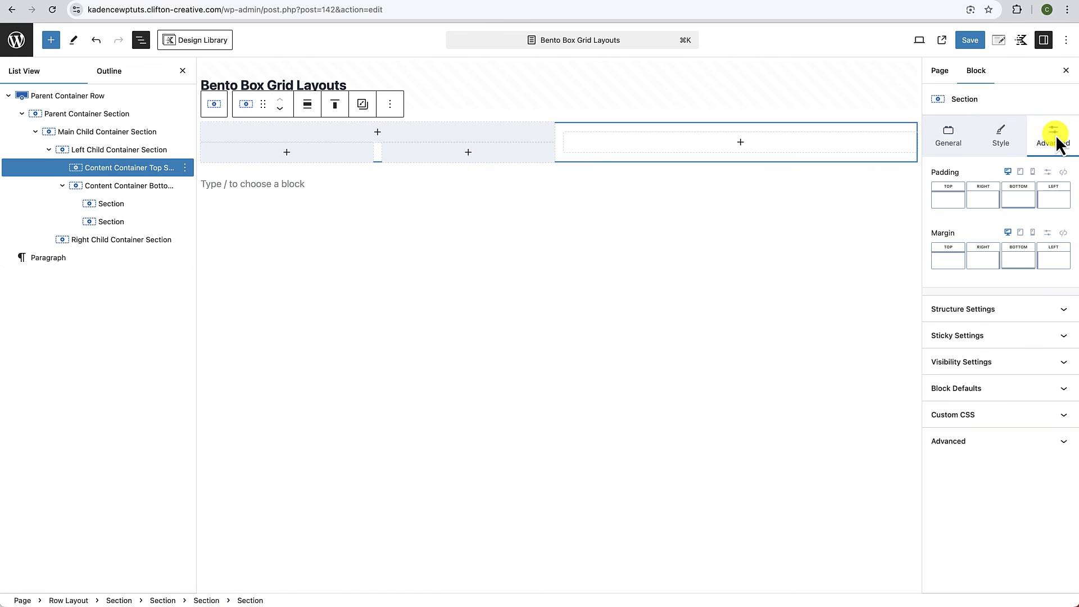
pyautogui.click(1064, 174)
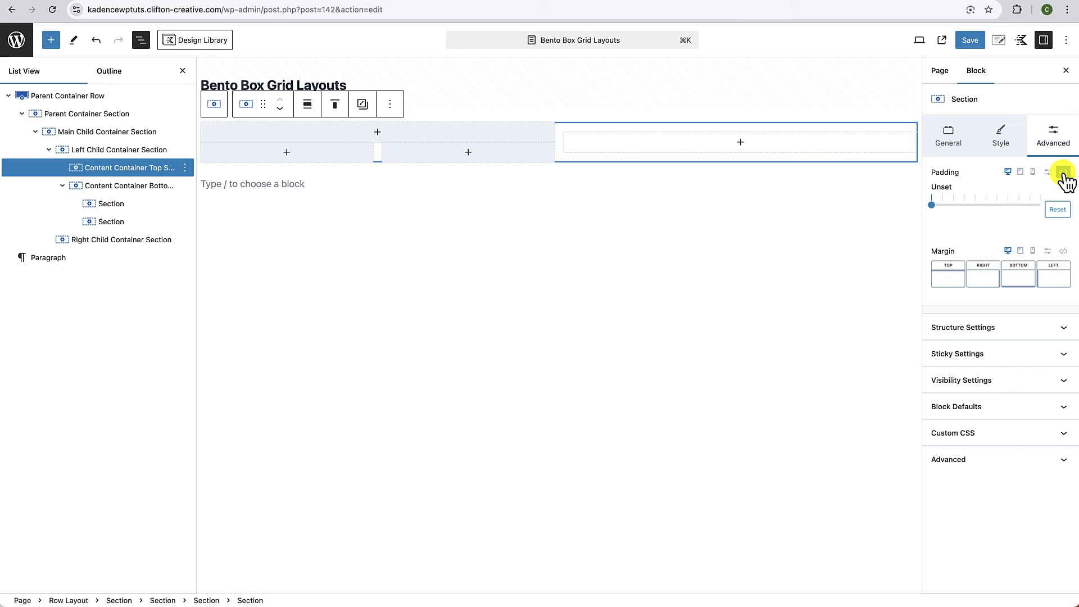
pyautogui.moveTo(935, 210); pyautogui.dragTo(969, 214)
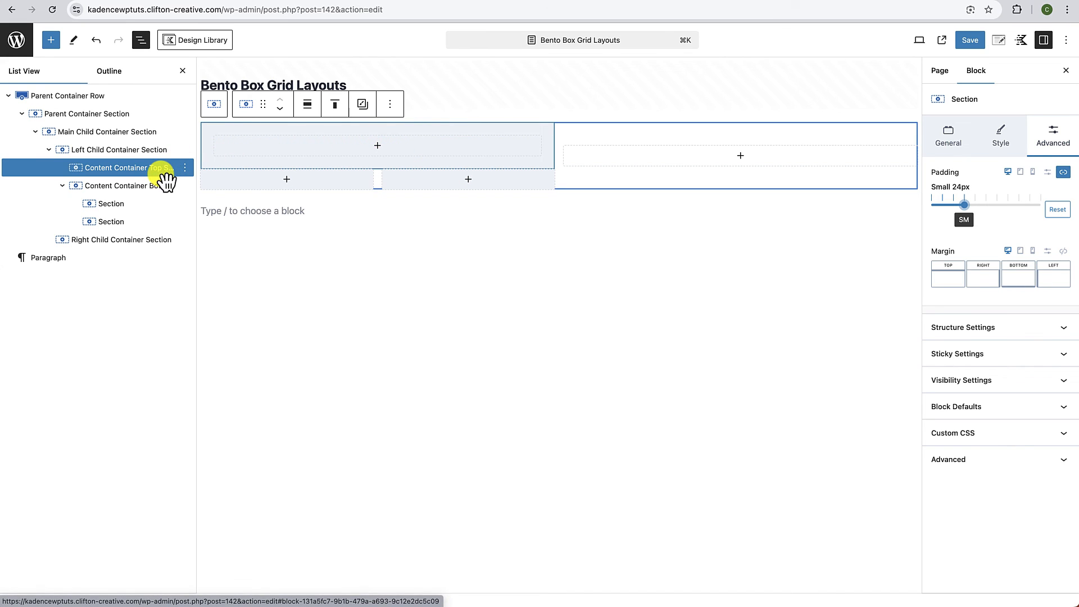
# Step: Copy the styles of Content Container Top Section and paste them onto both Sections inside Content Container Bottom Section
pyautogui.click(367, 109)
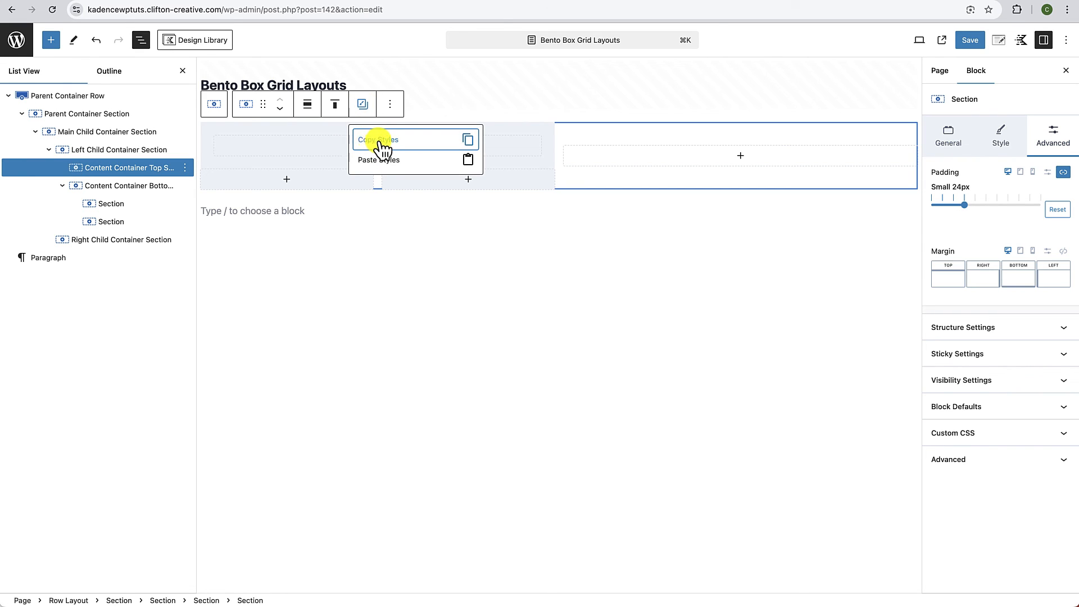
pyautogui.click(380, 141)
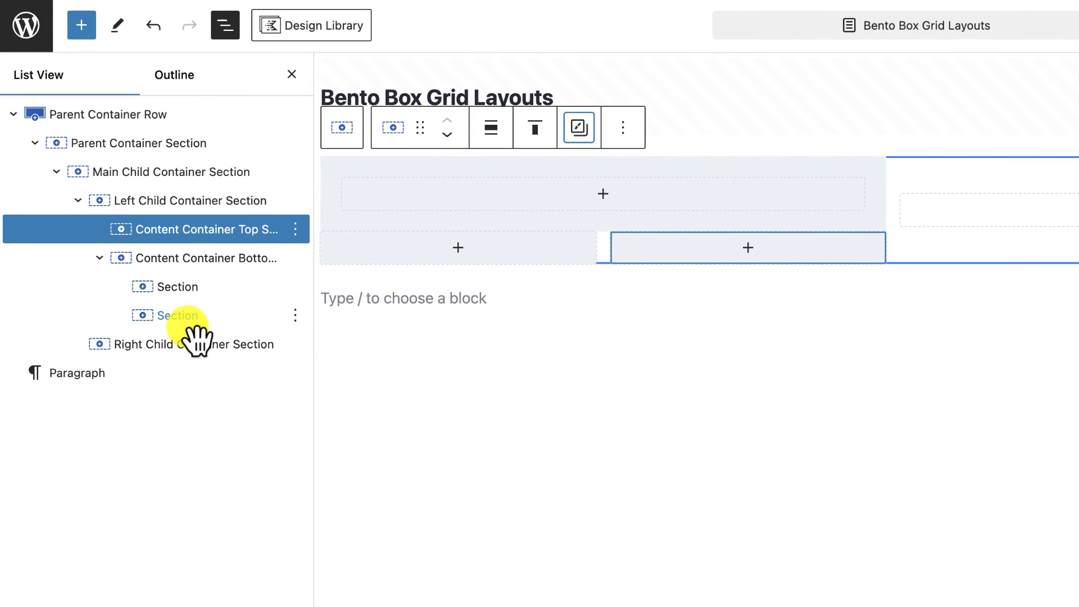
pyautogui.click(184, 287)
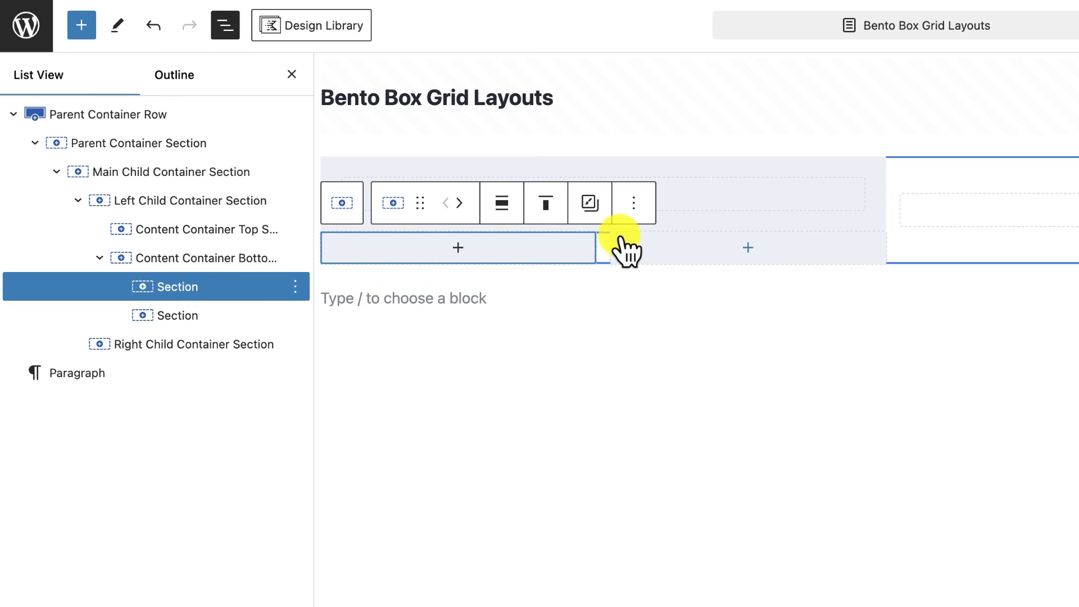
pyautogui.click(590, 204)
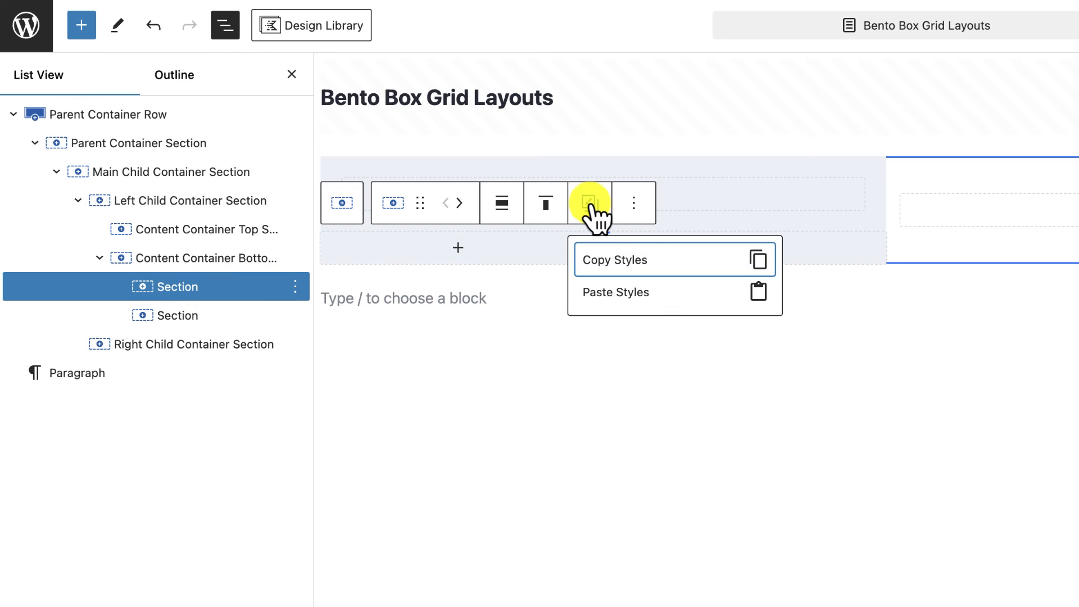
pyautogui.click(626, 291)
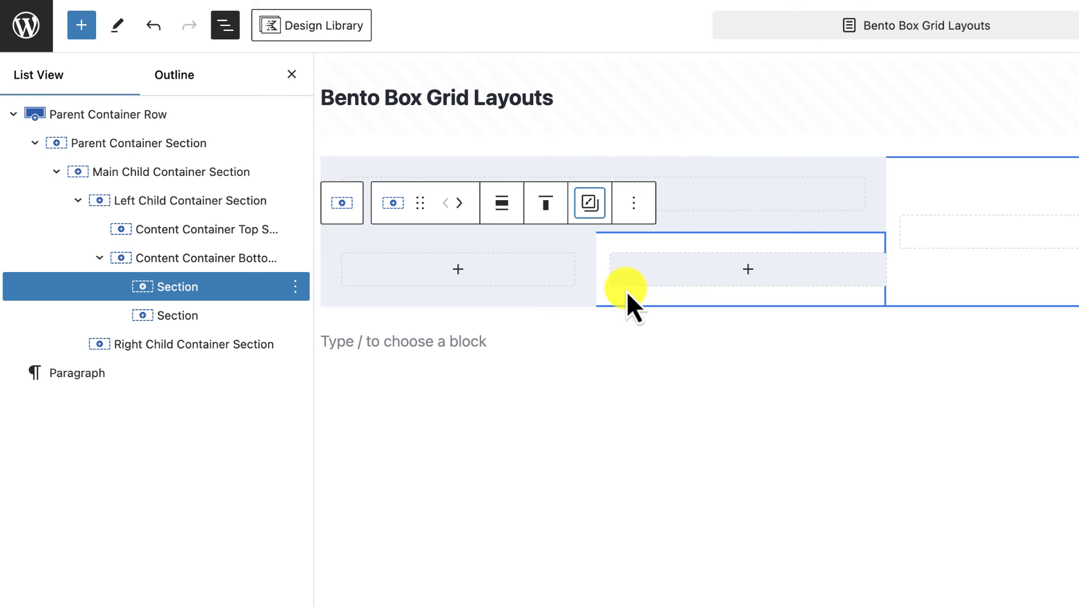
pyautogui.click(188, 319)
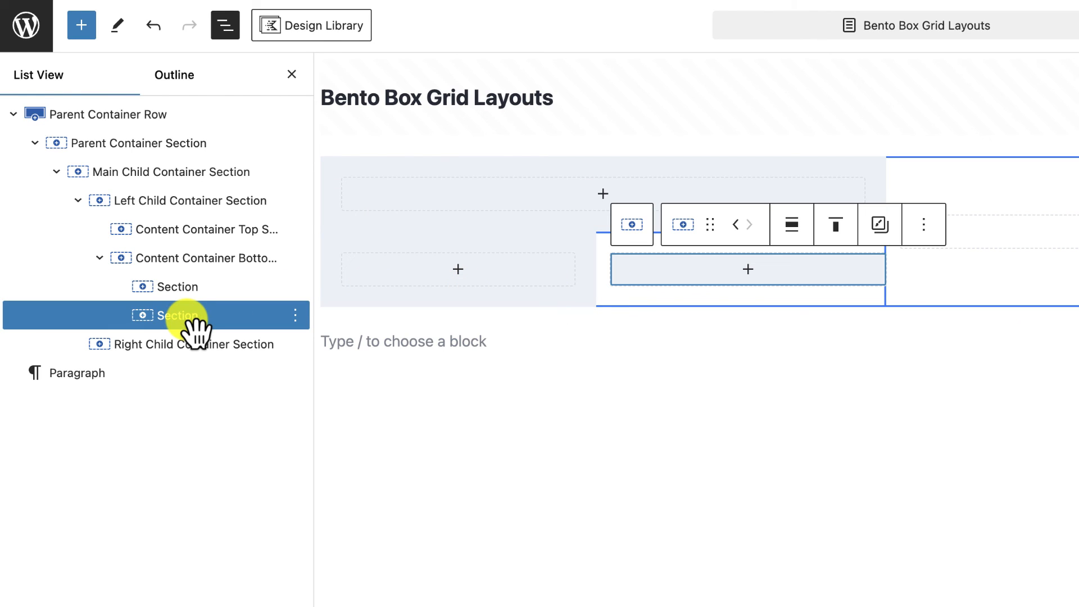
pyautogui.click(880, 226)
pyautogui.click(904, 318)
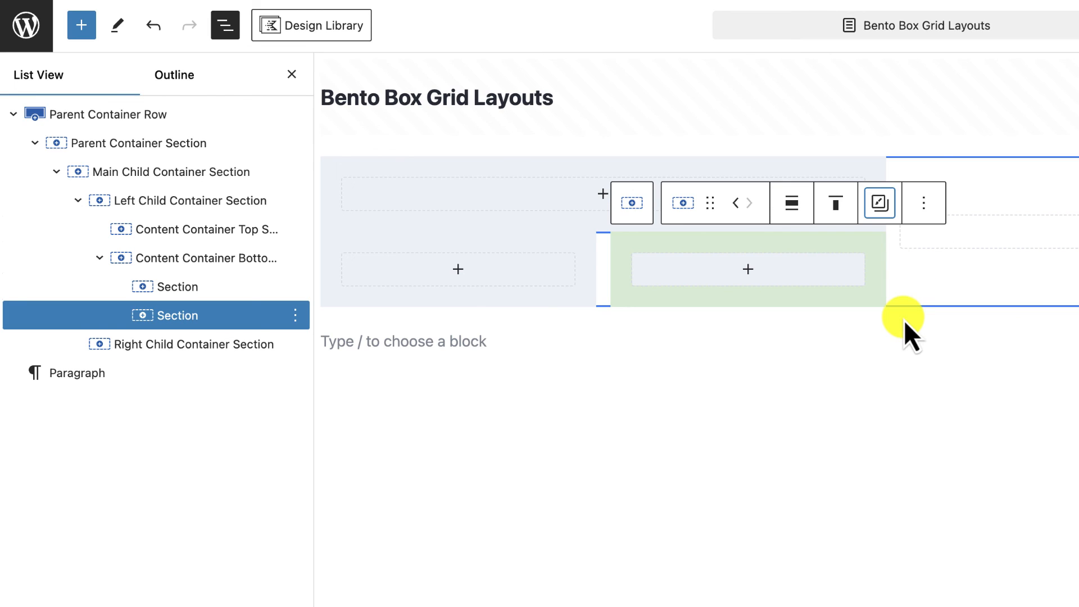
pyautogui.click(761, 321)
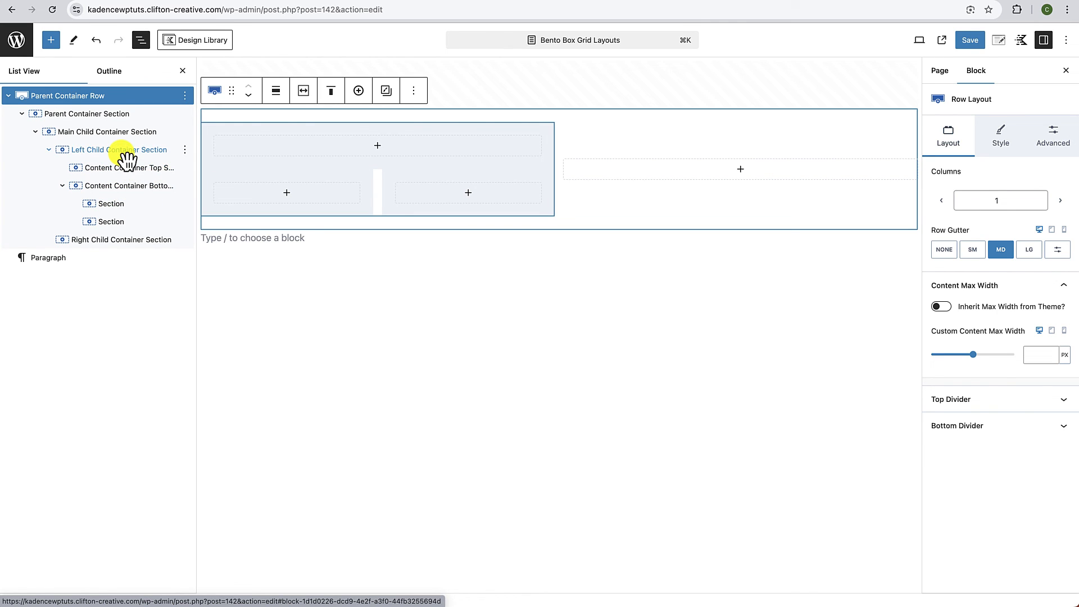
# Step: Set the vertical gap of Left Child Container Section to SM
pyautogui.click(127, 160)
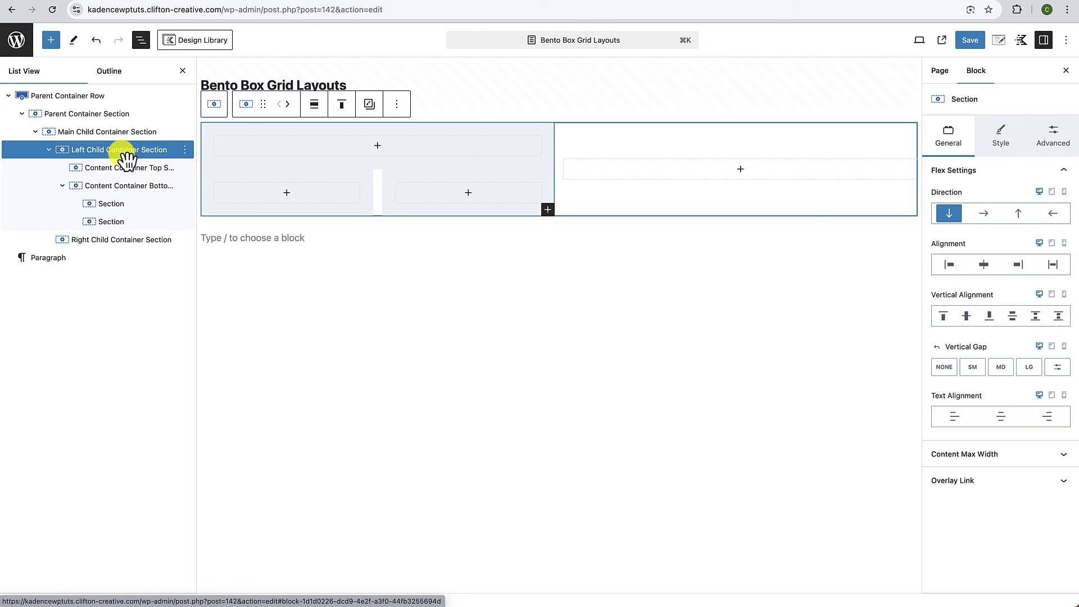
pyautogui.click(975, 368)
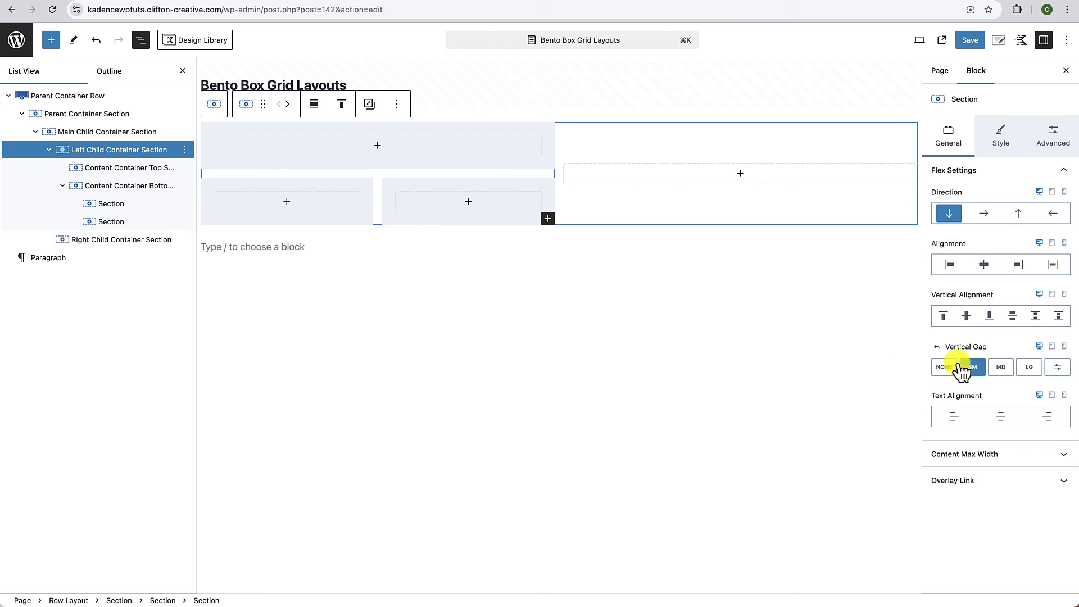
pyautogui.click(509, 315)
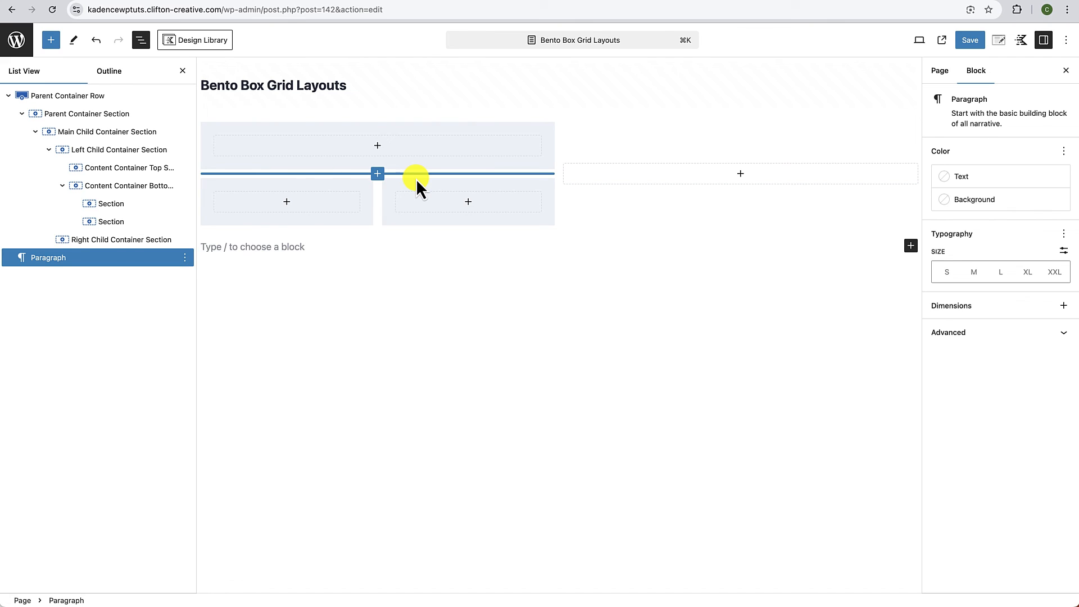
# Step: Copy the top and bottom content container sections together from inside Left Child Container Section
pyautogui.click(103, 151)
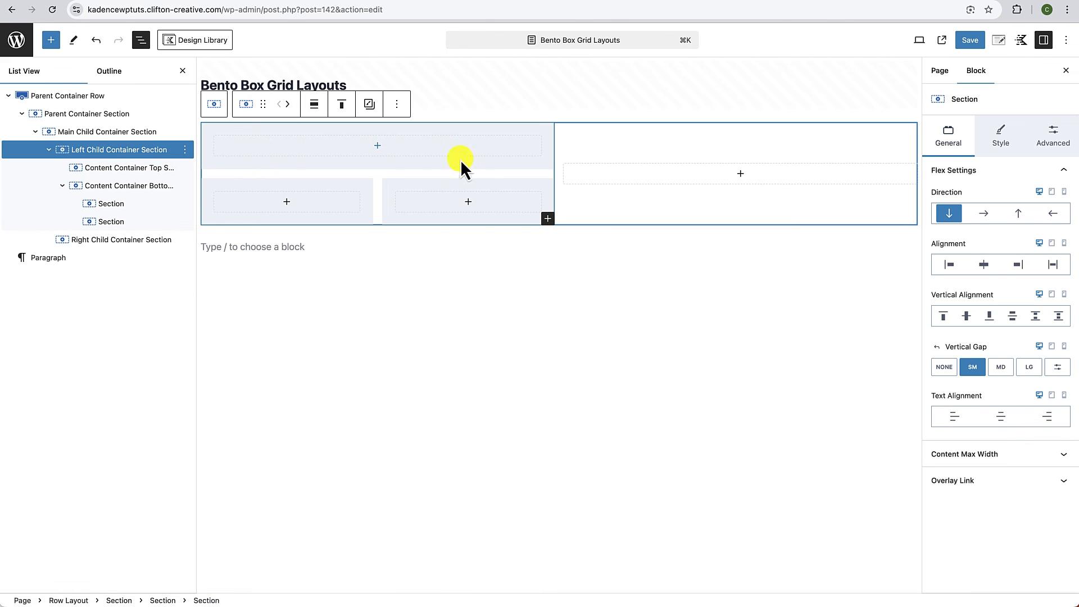
pyautogui.click(64, 187)
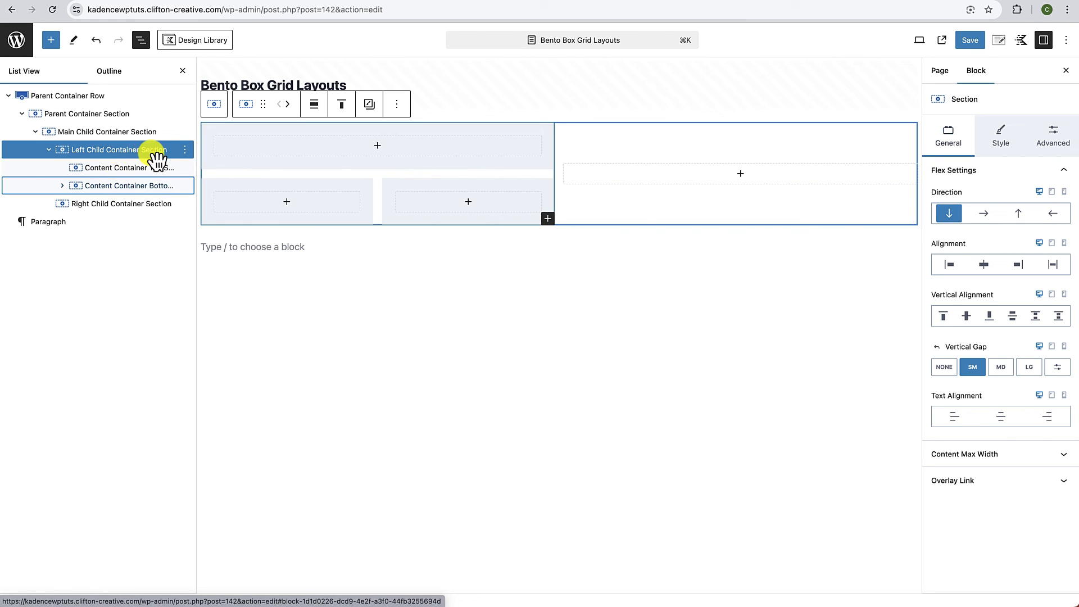
pyautogui.click(130, 179)
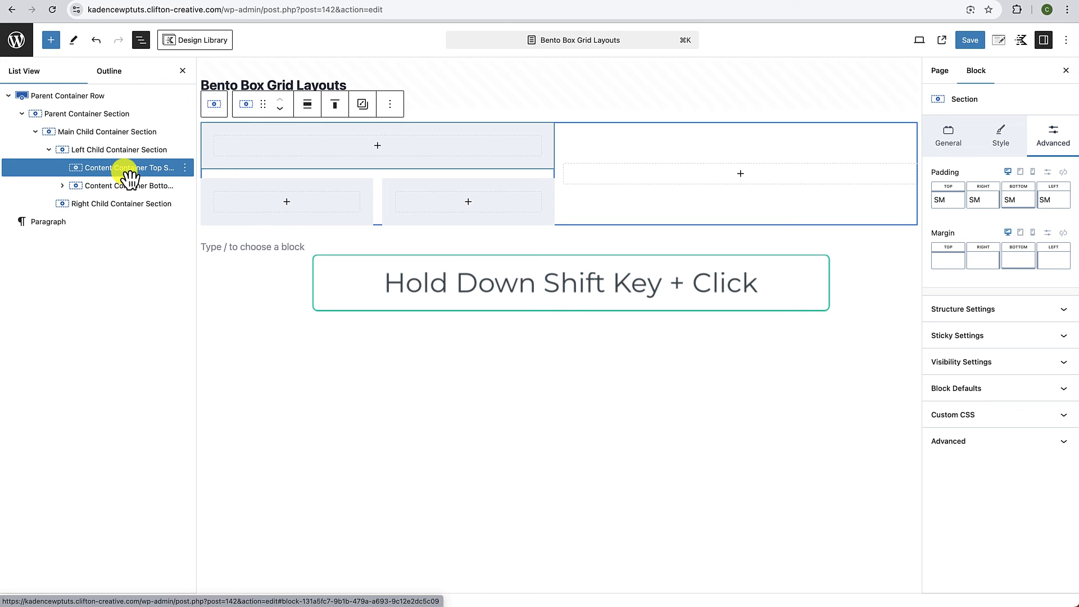
pyautogui.keyDown('shift'); pyautogui.click(128, 191); pyautogui.keyUp('shift')
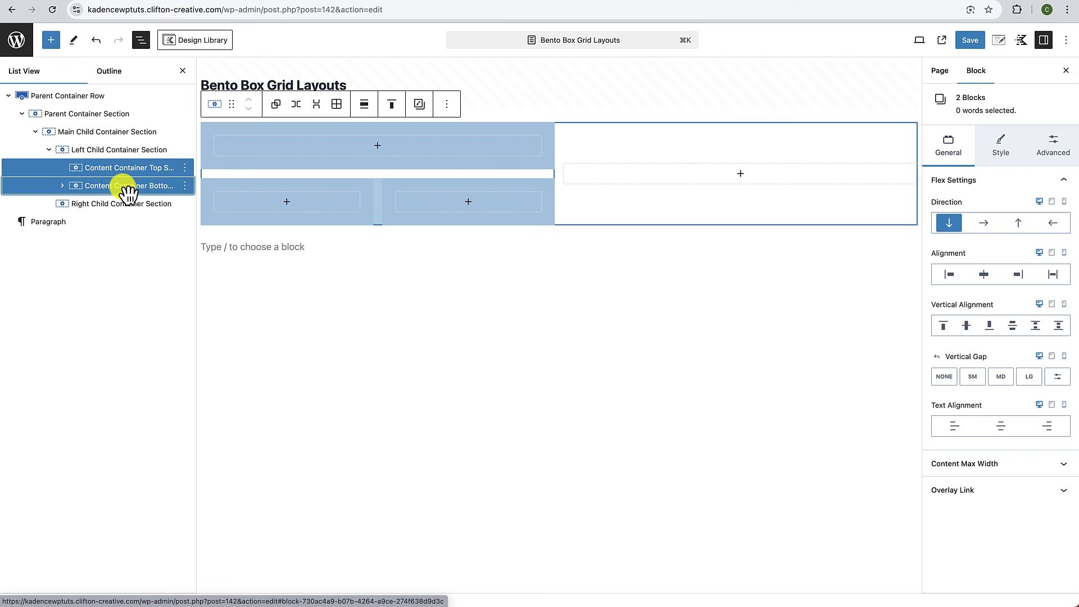
pyautogui.click(448, 105)
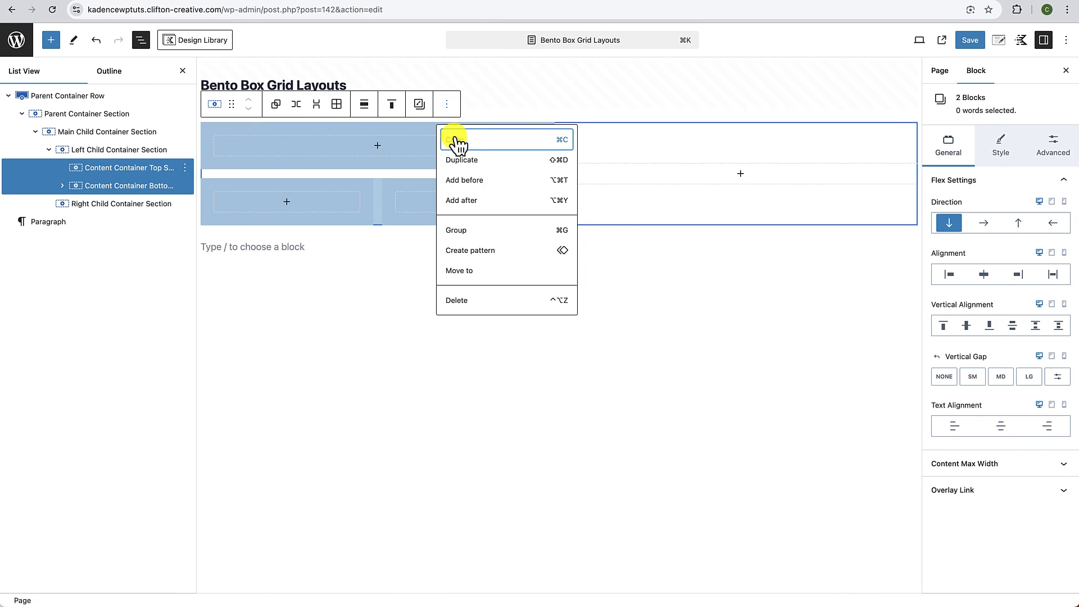
pyautogui.click(457, 142)
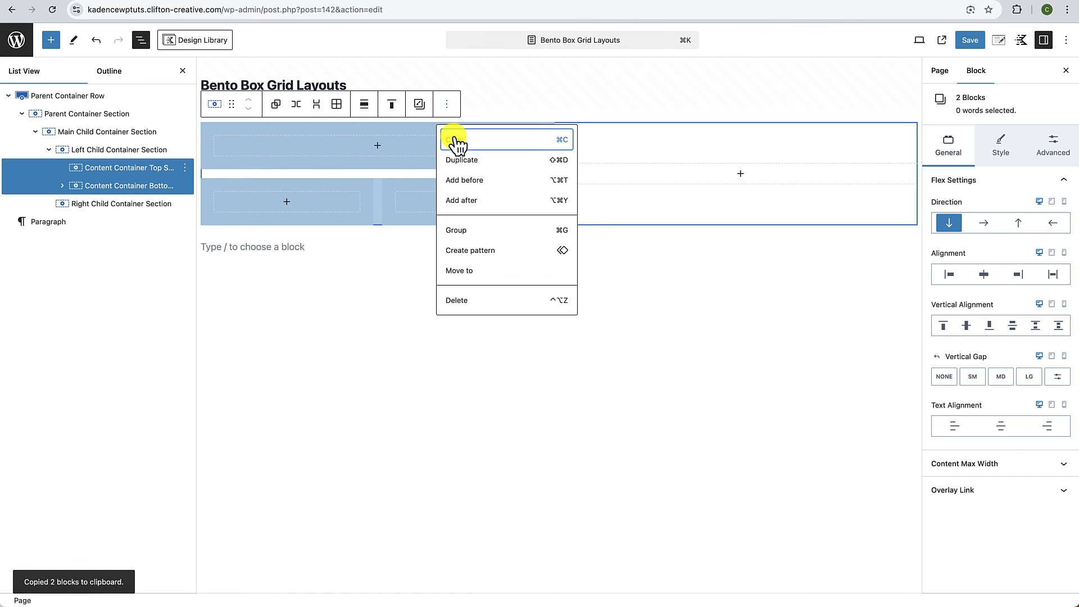
# Step: Add a Paragraph block inside Right Child Container Section and paste the two copied content container sections in its place
pyautogui.click(91, 209)
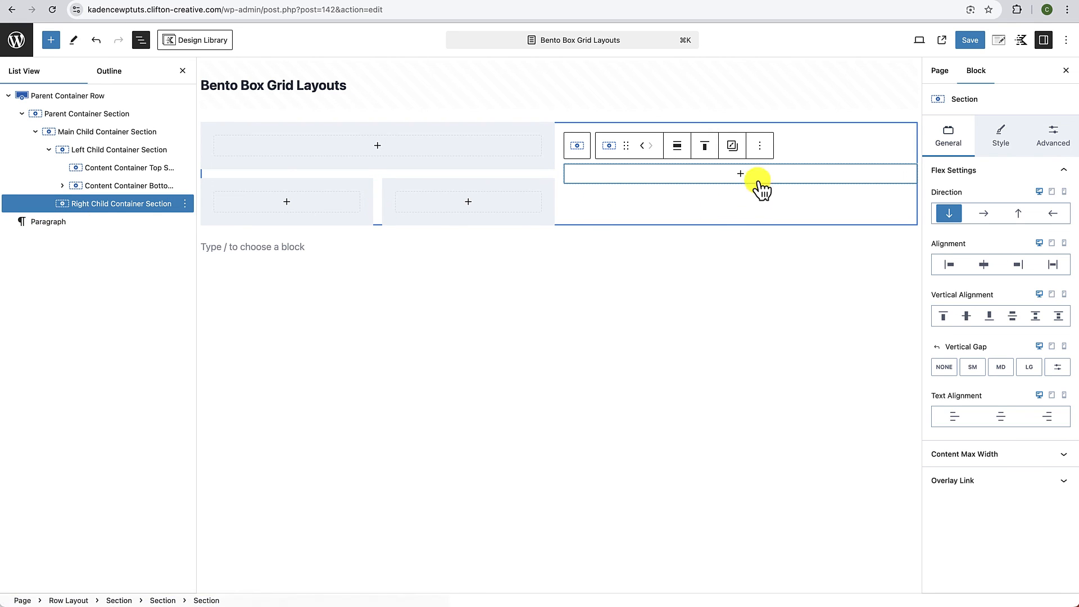
pyautogui.click(740, 175)
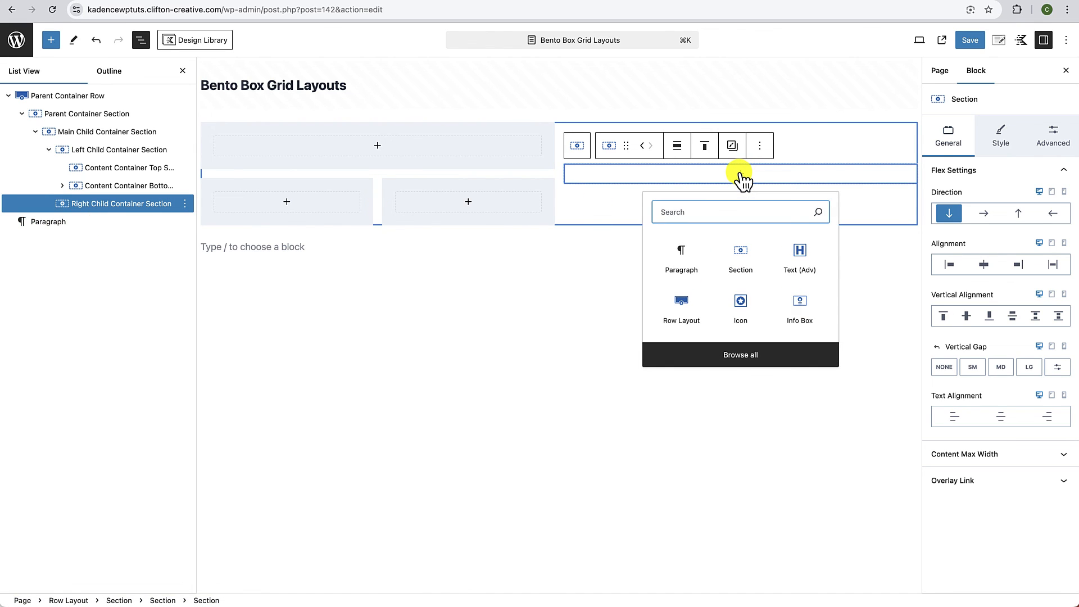
pyautogui.click(682, 254)
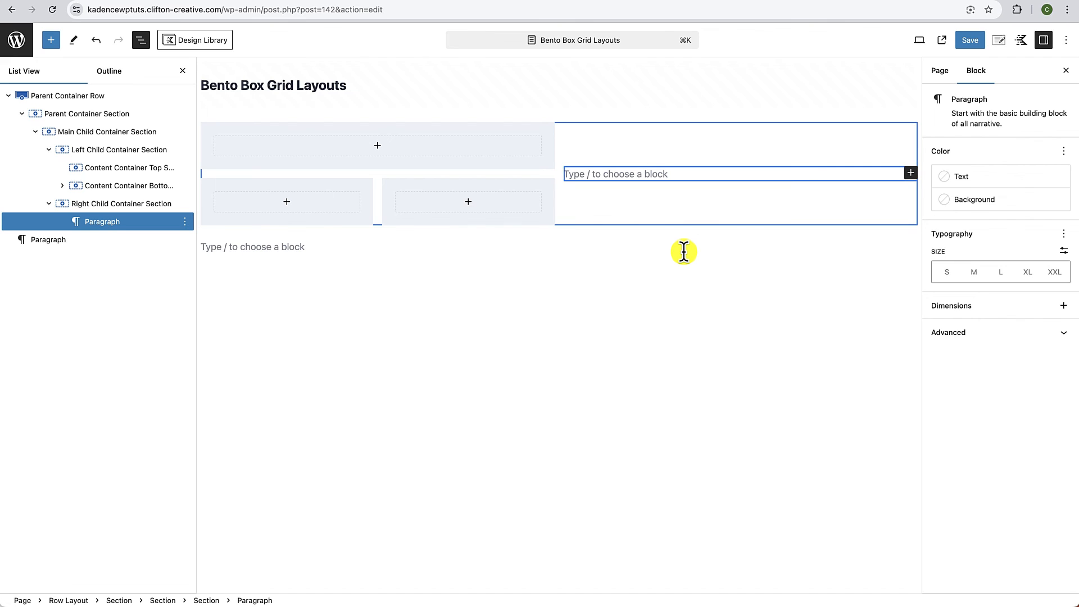
pyautogui.press('super+v')
pyautogui.click(612, 271)
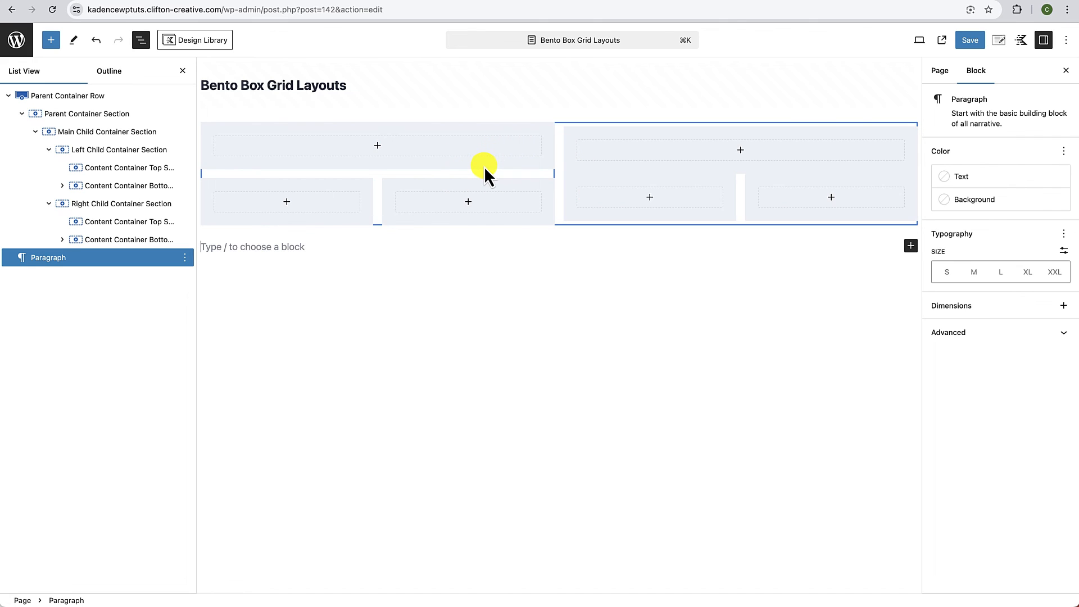
# Step: Set the vertical gap of Right Child Container Section to SM
pyautogui.click(108, 208)
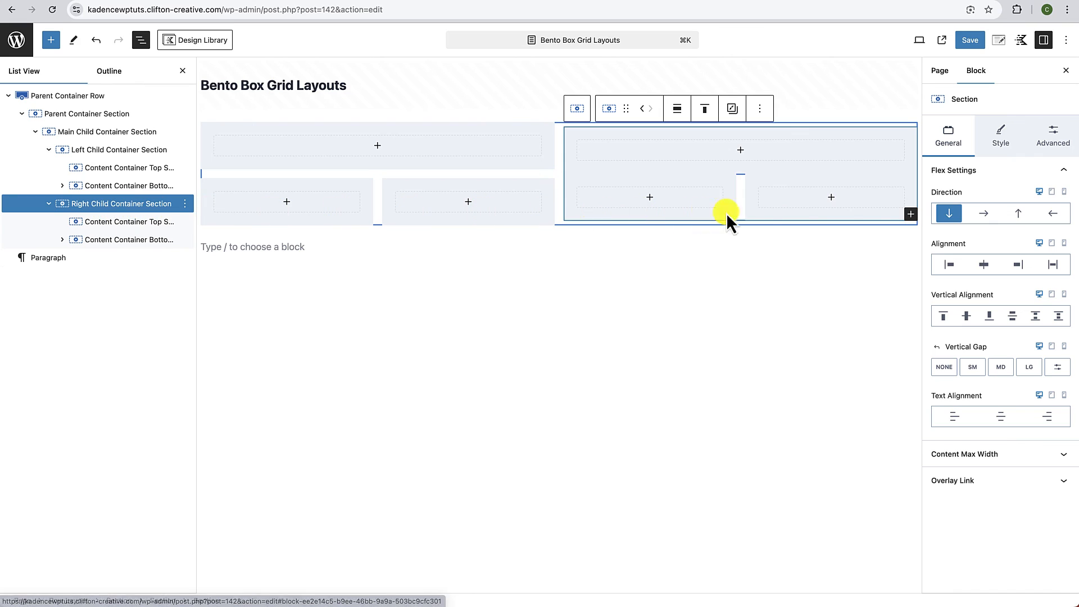
pyautogui.click(973, 369)
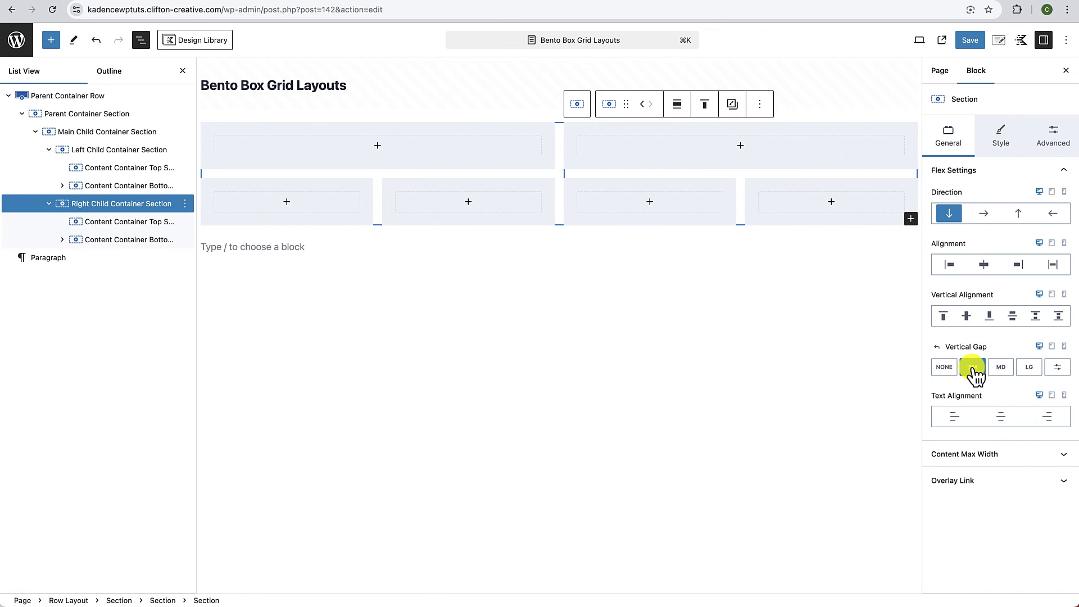
pyautogui.click(639, 292)
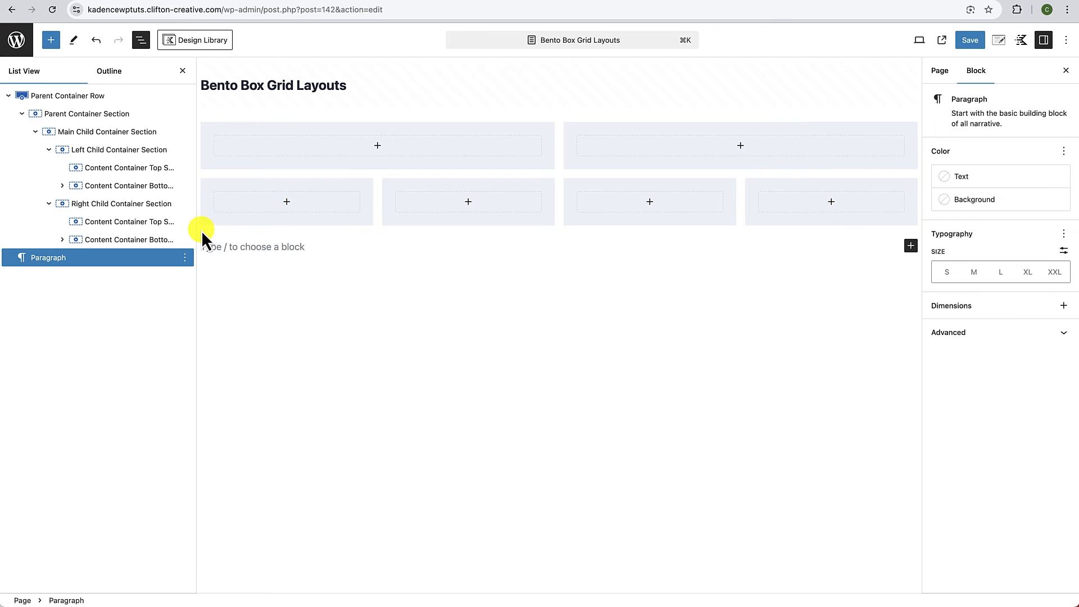
# Step: Move the bottom content container section above the top one inside Right Child Container Section
pyautogui.click(99, 242)
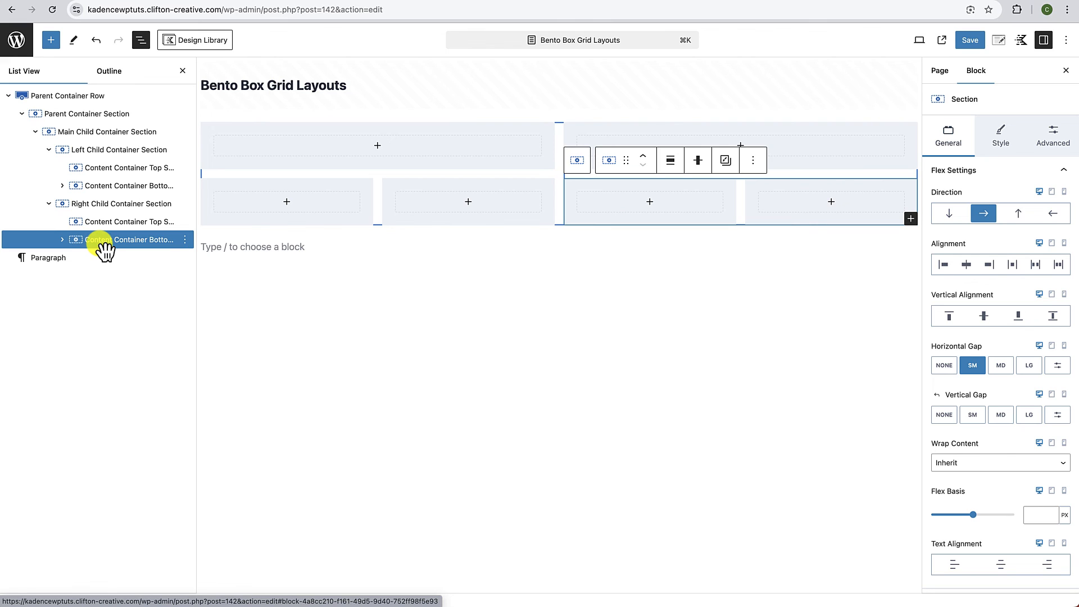
pyautogui.click(232, 279)
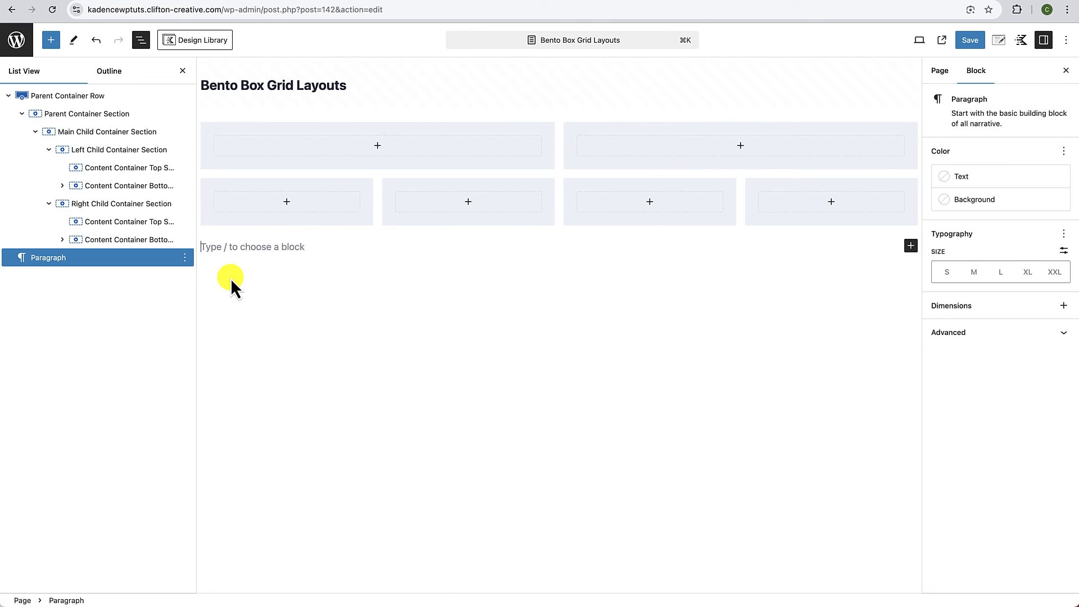
pyautogui.click(127, 242)
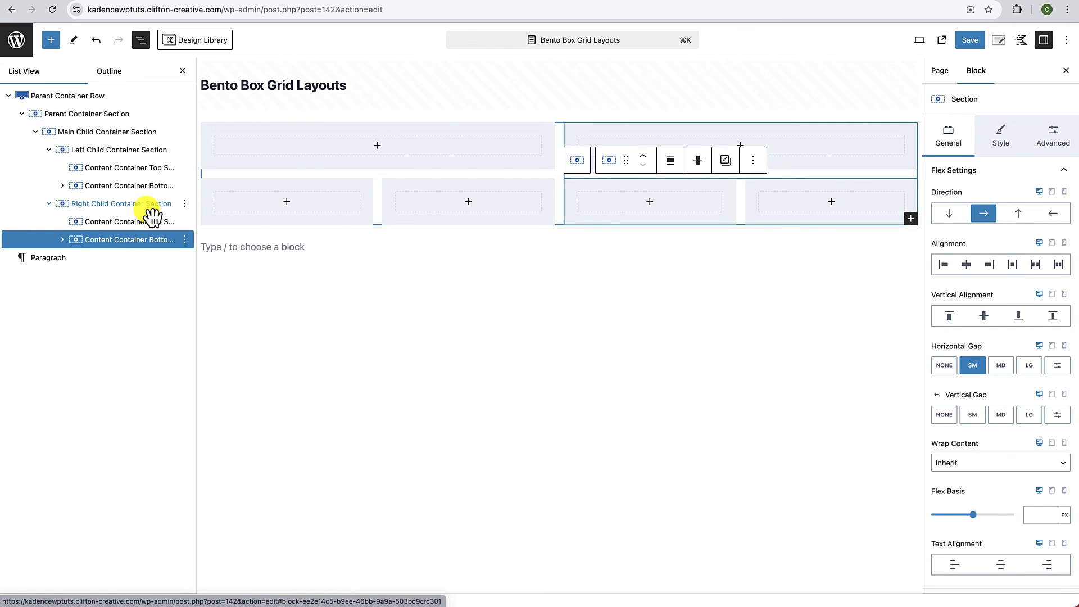
pyautogui.click(647, 160)
pyautogui.click(621, 272)
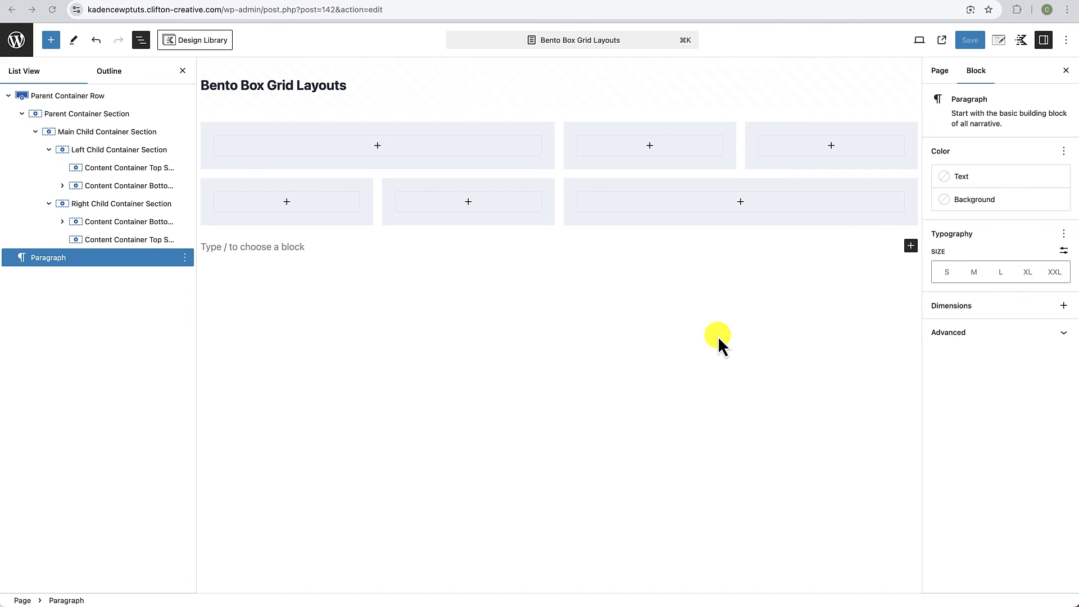
# Step: Insert an Icon block into the top content container section of Left Child Container Section
pyautogui.click(378, 146)
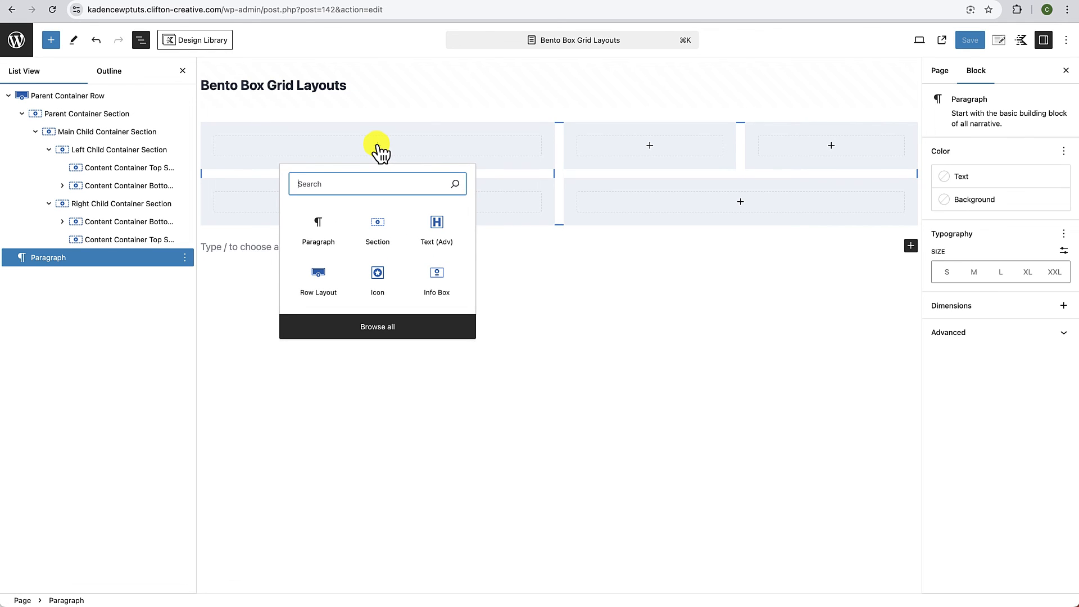
pyautogui.click(381, 284)
pyautogui.click(481, 158)
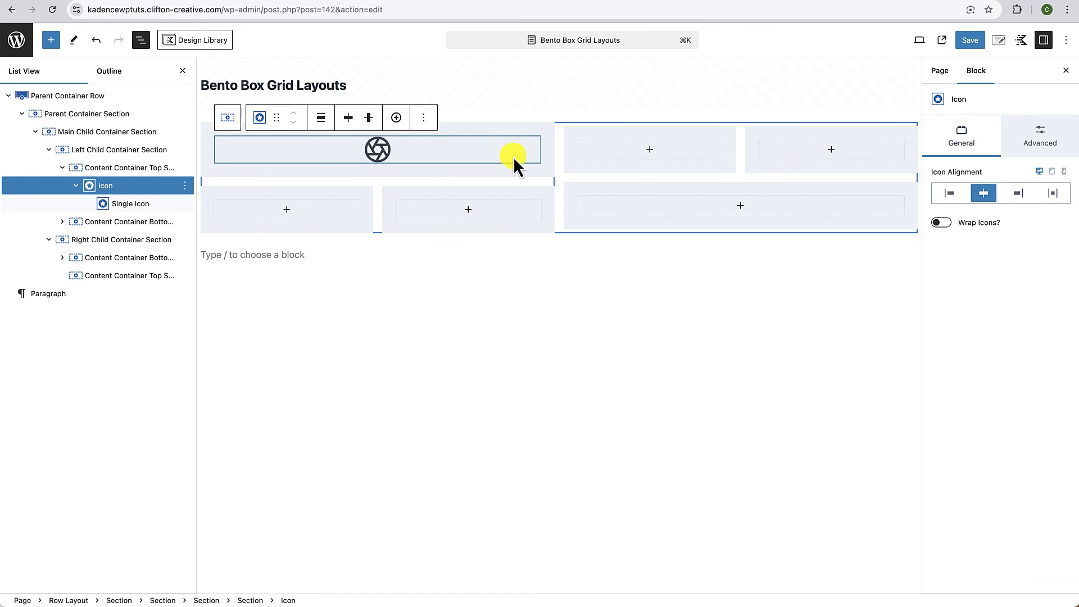
# Step: Add a centre-aligned Text (Adv) block reading "Our Title" directly after the Icon block
pyautogui.click(425, 119)
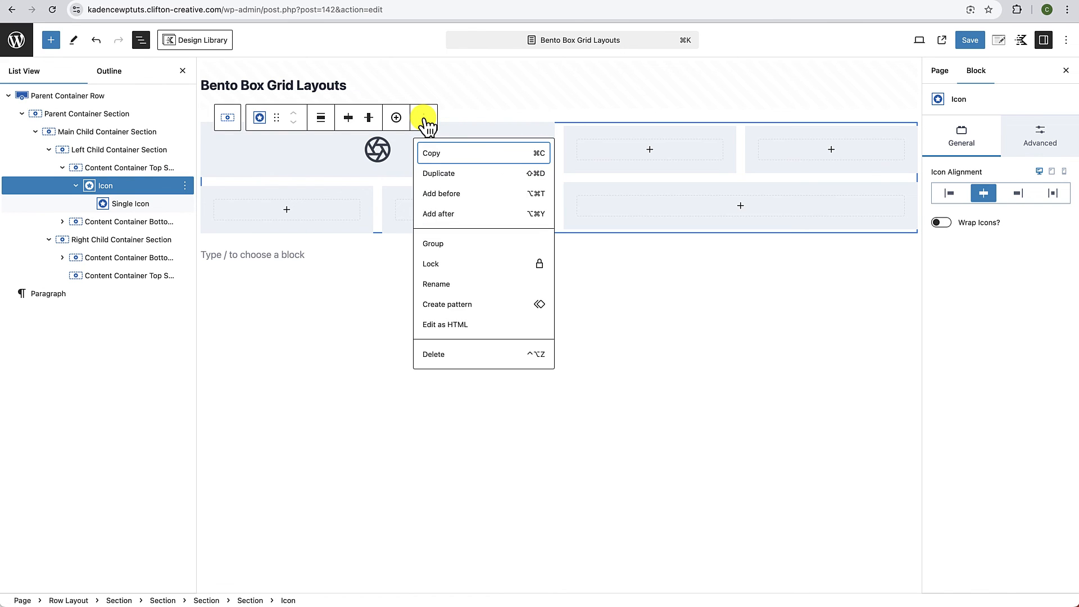
pyautogui.click(442, 213)
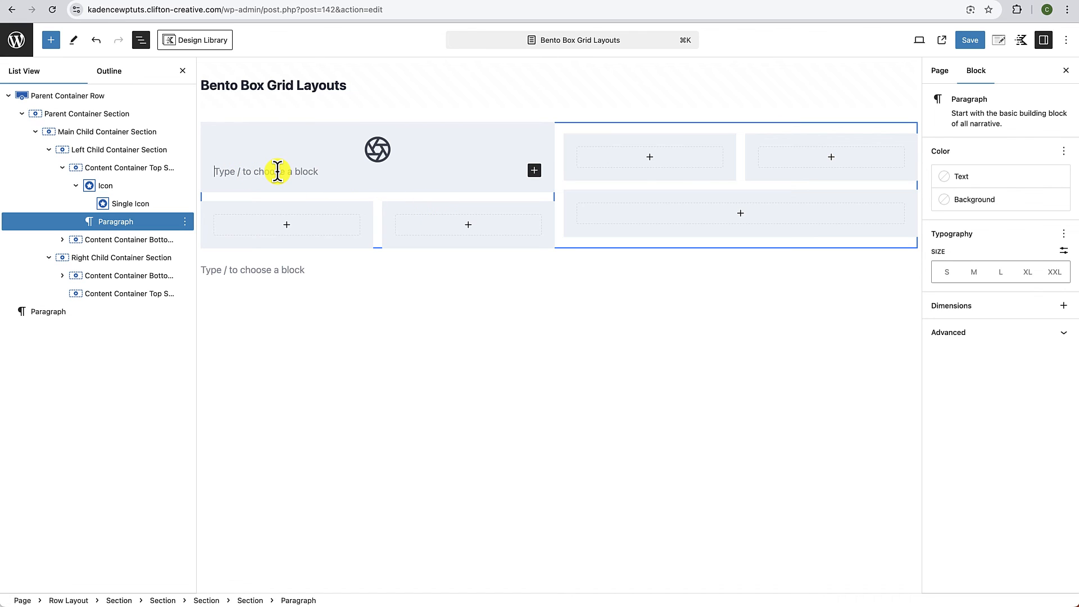
pyautogui.write('/text')
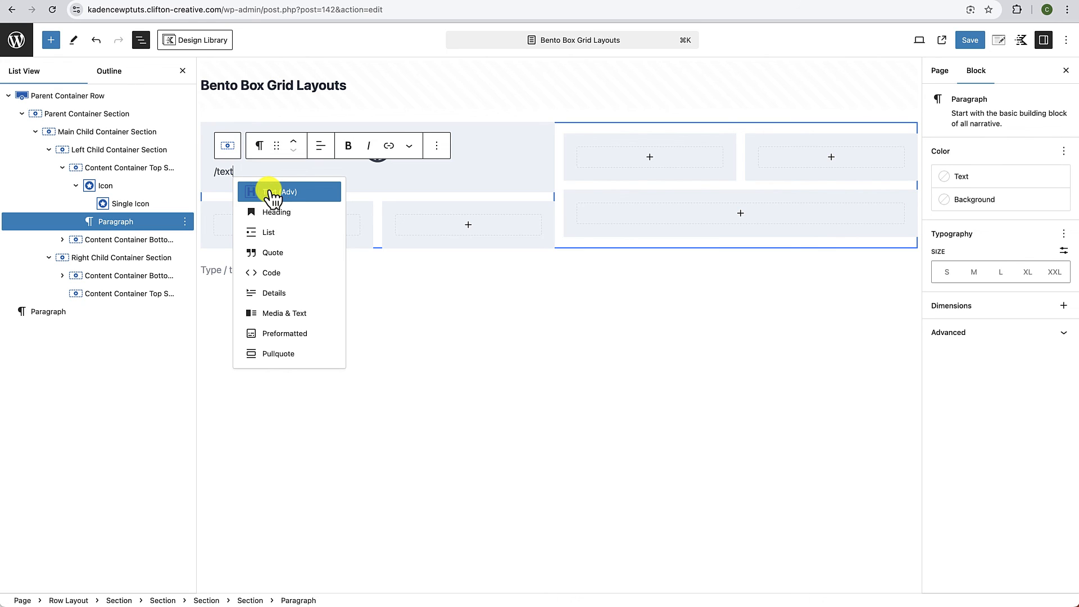
pyautogui.click(276, 192)
pyautogui.click(349, 172)
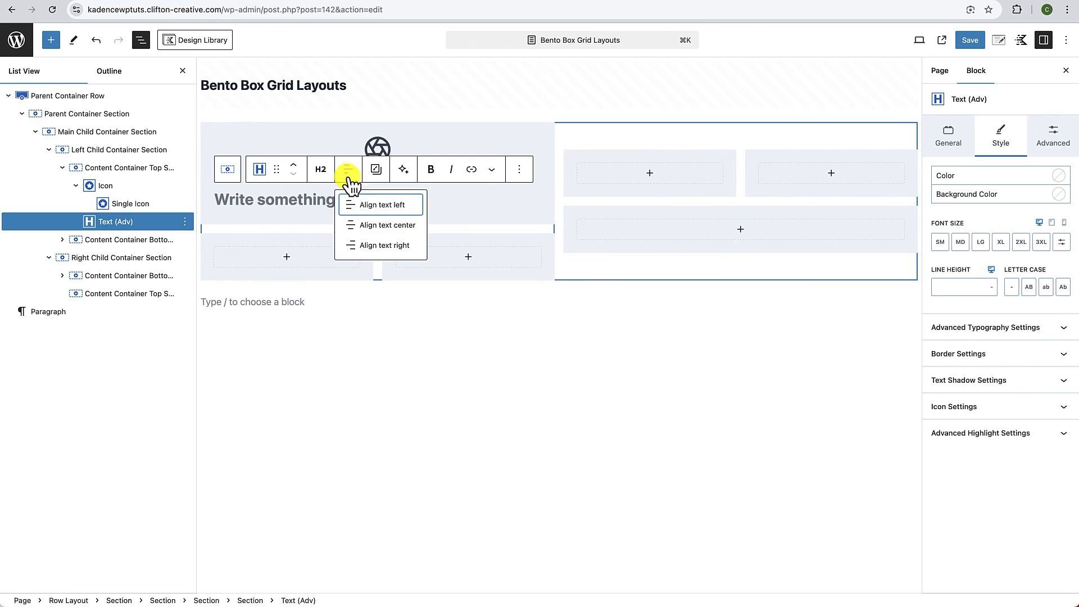
pyautogui.click(369, 223)
pyautogui.click(363, 199)
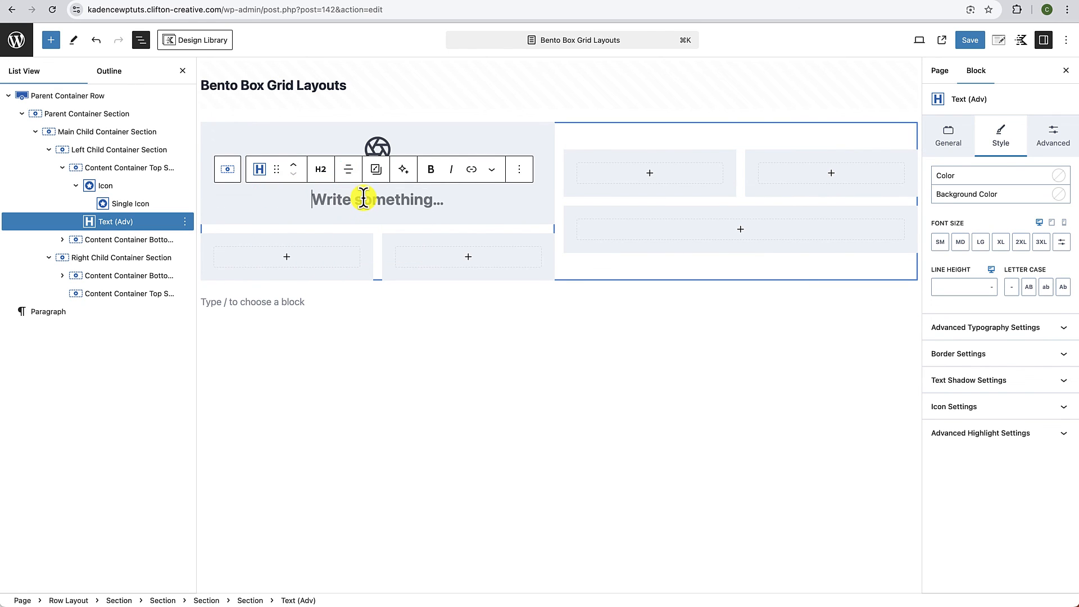
pyautogui.write('Our Title')
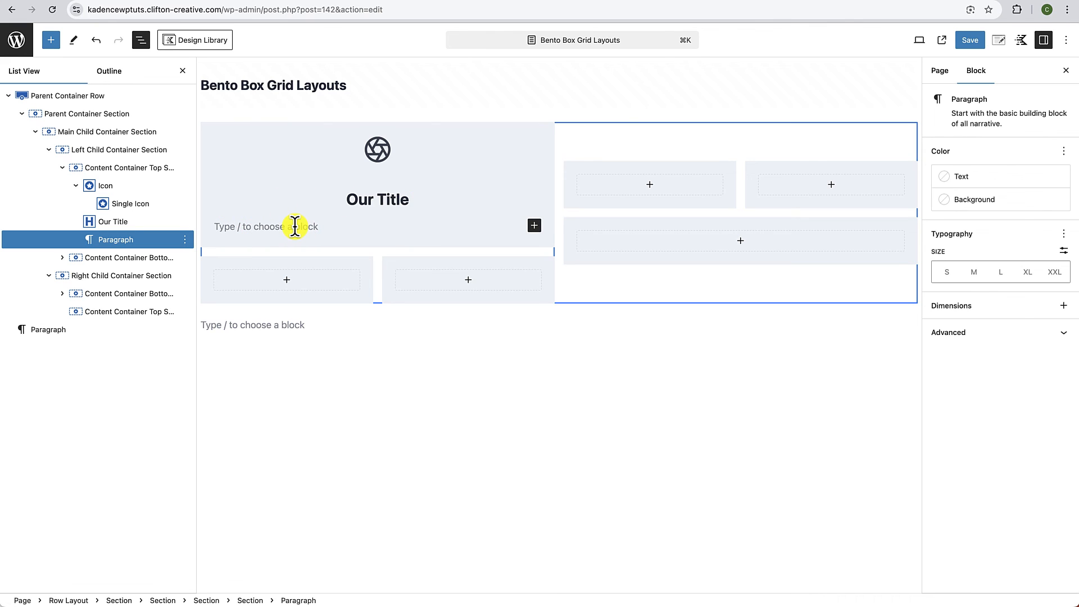
# Step: Add a centre-aligned Text (Adv) block below "Our Title" and paste the "It is a long established fact..." sentence into it
pyautogui.write('/')
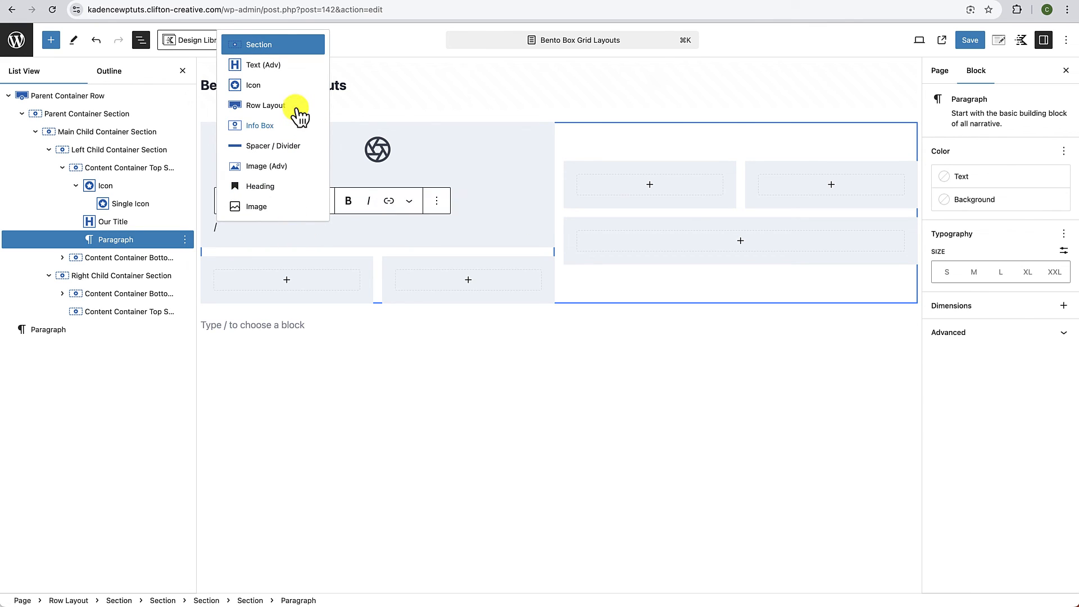
pyautogui.click(265, 66)
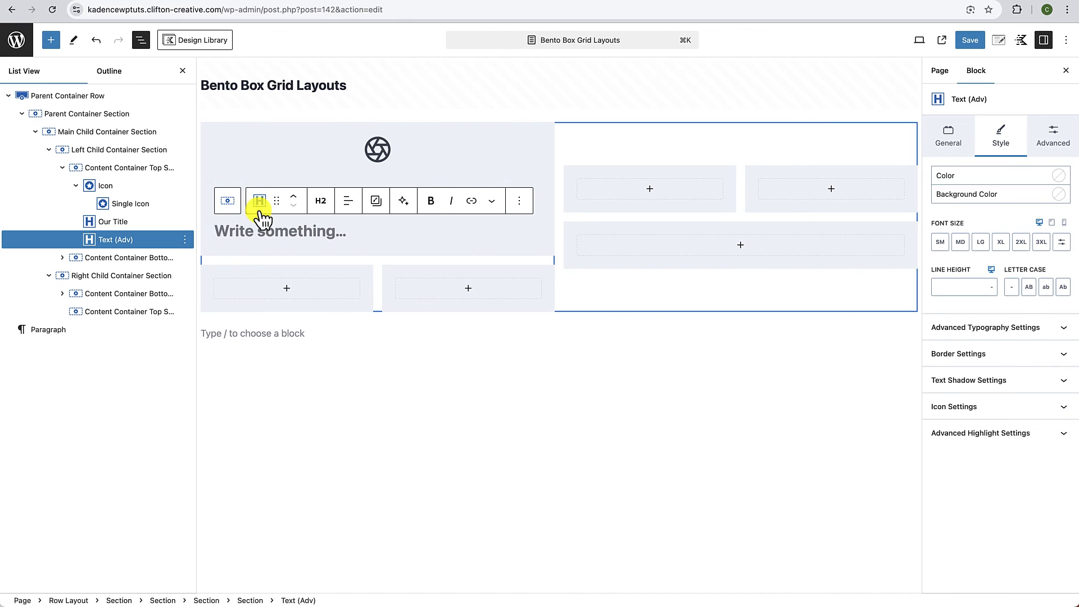
pyautogui.click(348, 201)
pyautogui.click(378, 257)
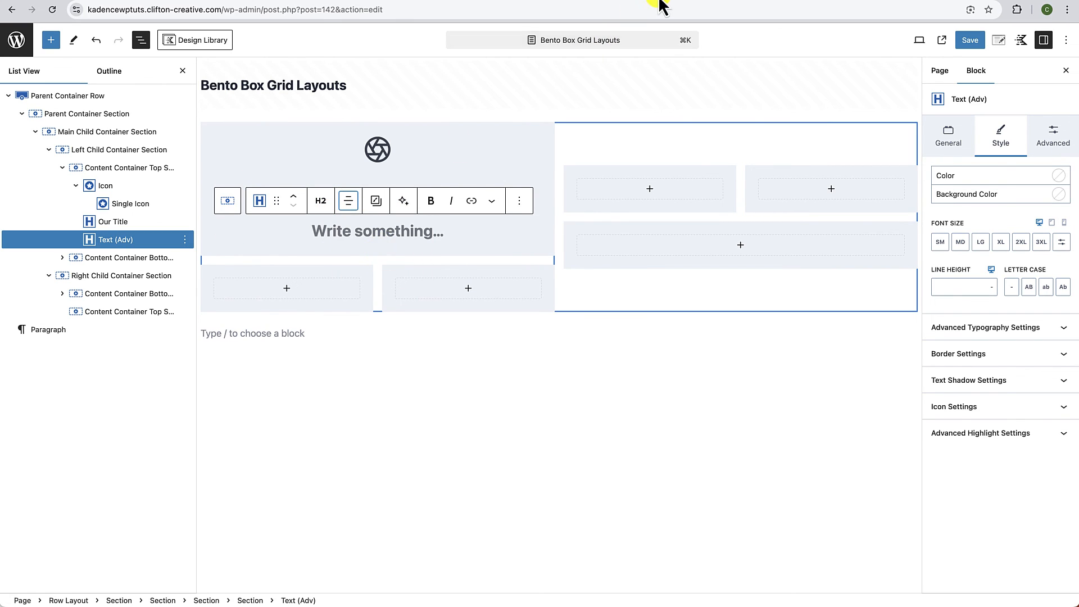
pyautogui.press('super+v')
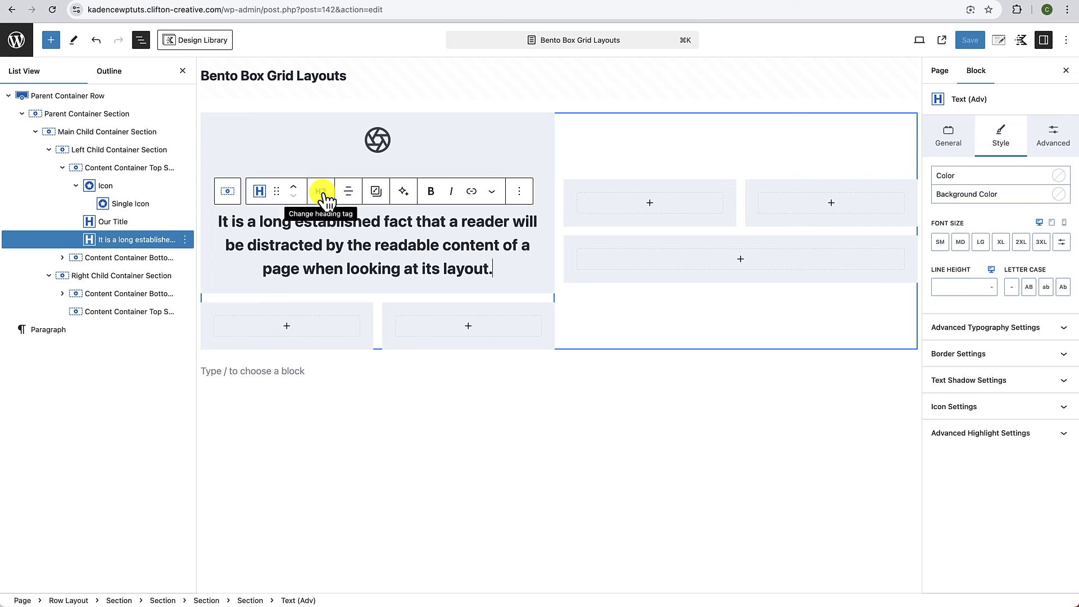
# Step: Change the heading tag of the pasted sentence's text block to Paragraph
pyautogui.click(322, 192)
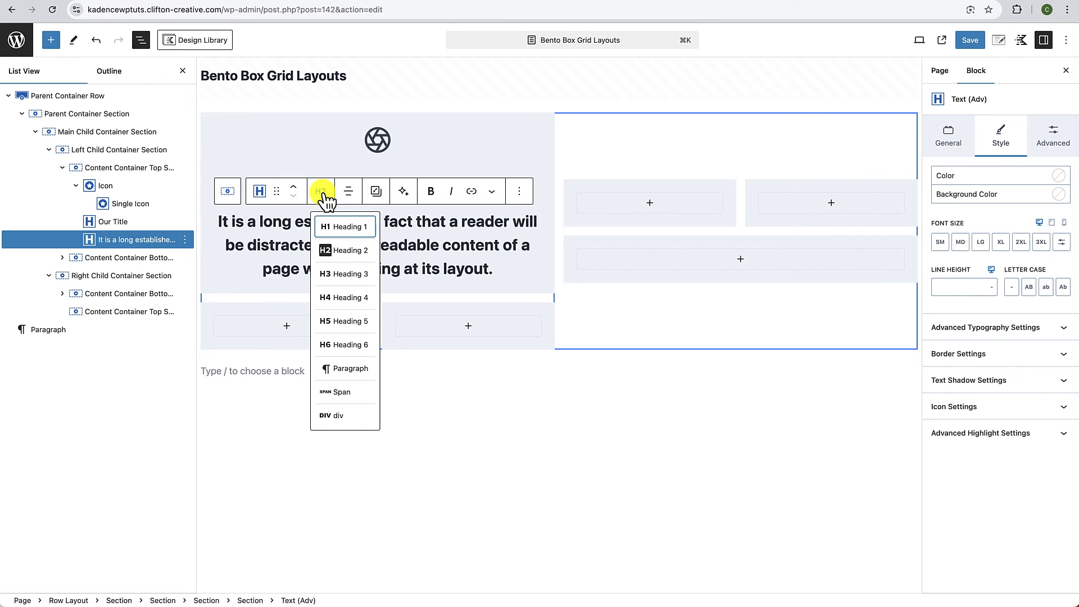
pyautogui.click(335, 368)
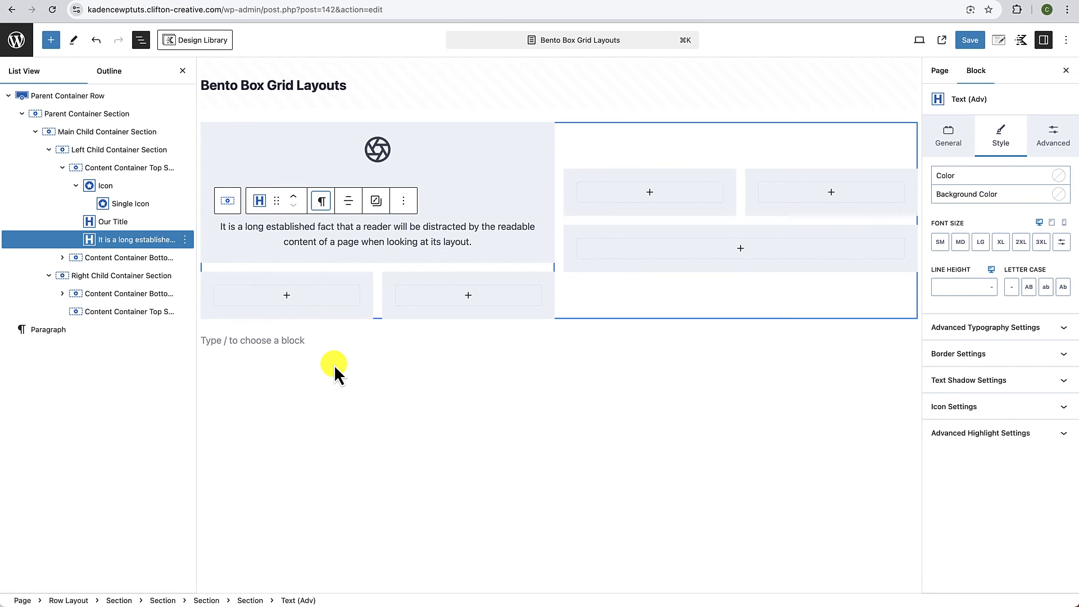
pyautogui.click(455, 202)
# Step: Set the top margin of the "Our Title" text block to XS
pyautogui.click(423, 149)
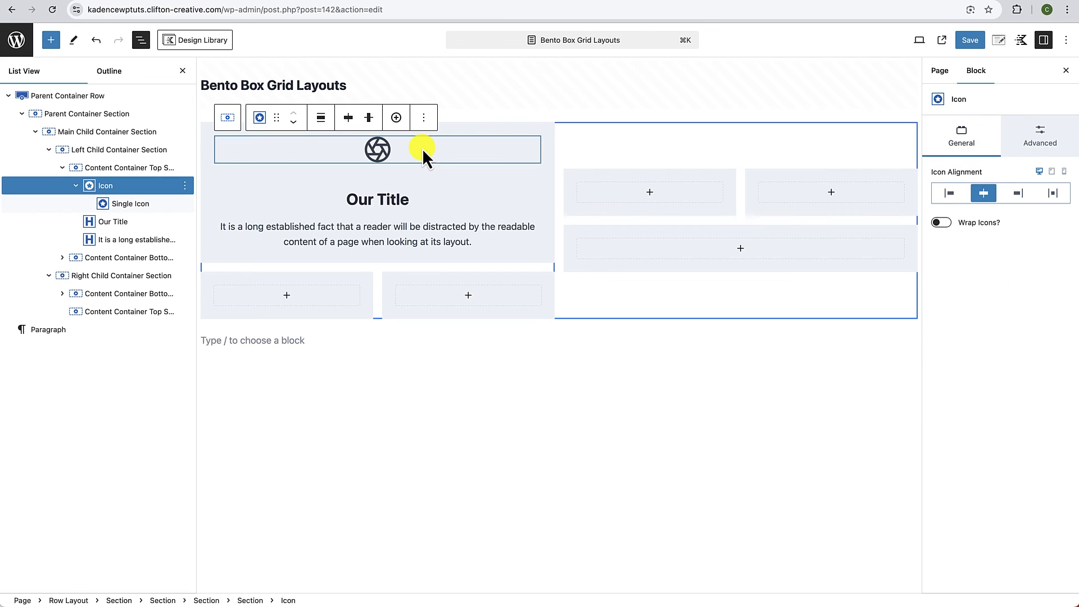
pyautogui.click(389, 203)
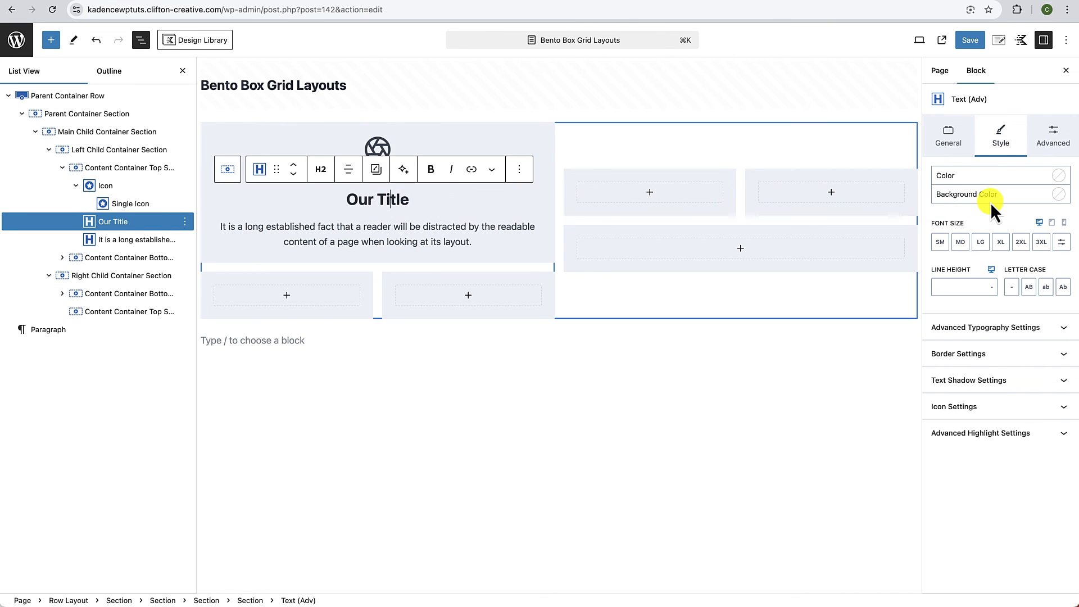
pyautogui.click(1059, 140)
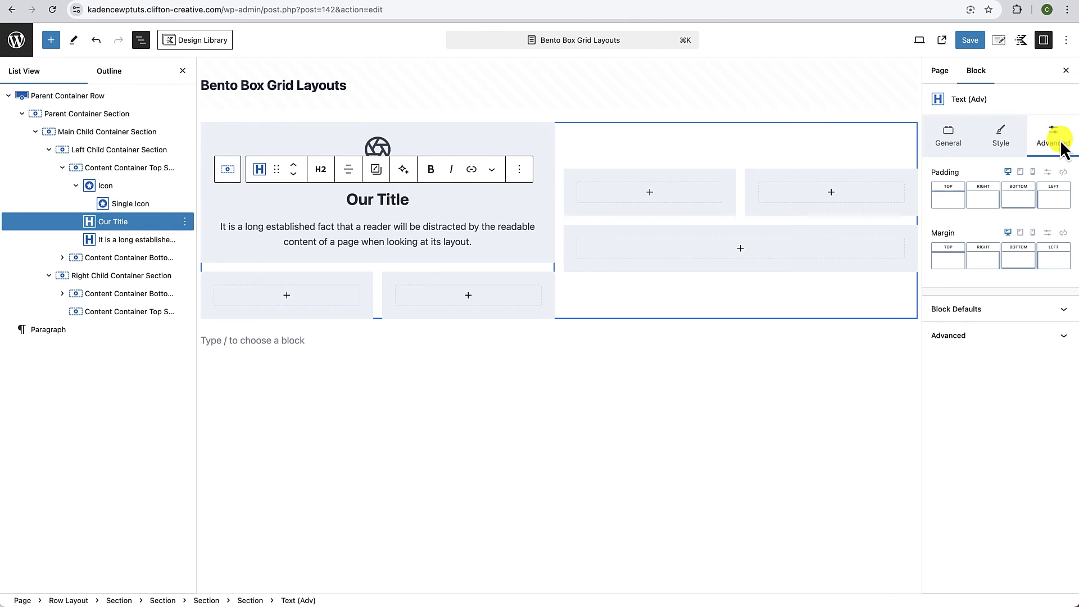
pyautogui.click(954, 264)
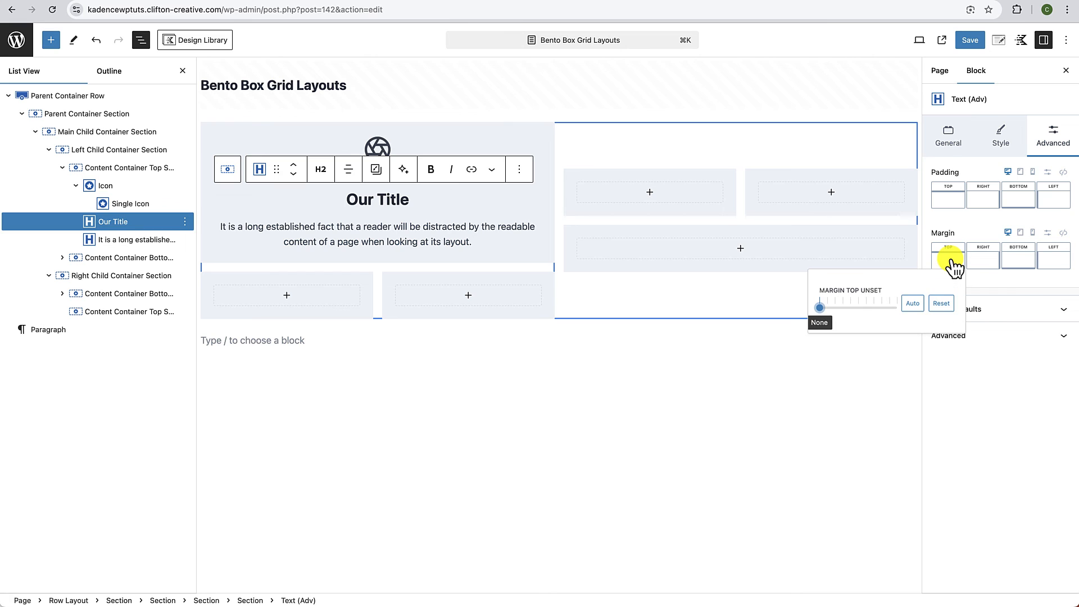
pyautogui.moveTo(824, 310)
pyautogui.mouseDown()
pyautogui.moveTo(911, 308)
pyautogui.moveTo(813, 309)
pyautogui.moveTo(838, 318)
pyautogui.mouseUp()
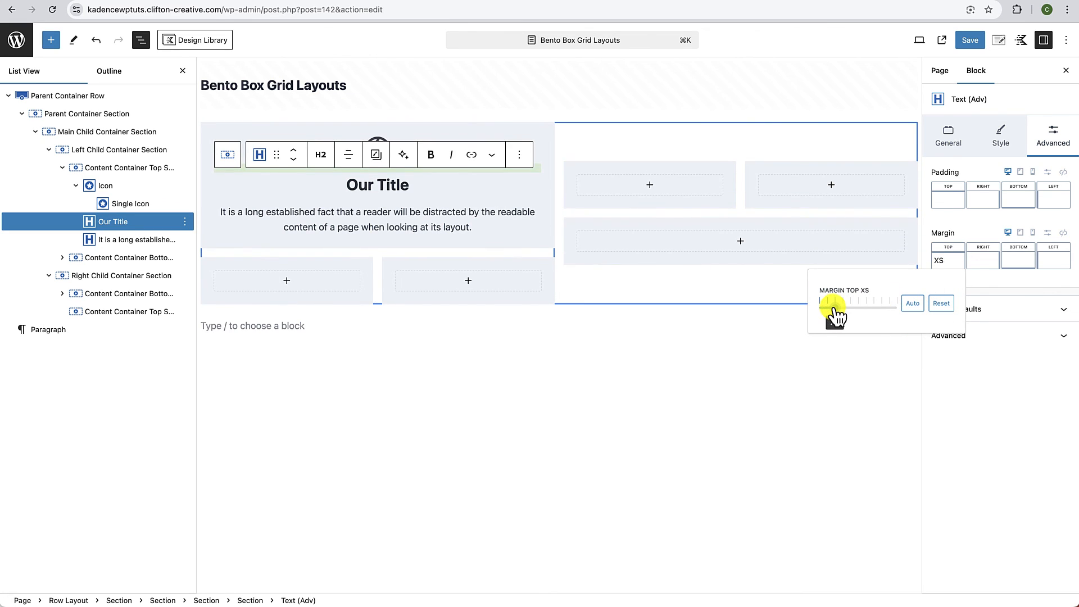
pyautogui.click(495, 228)
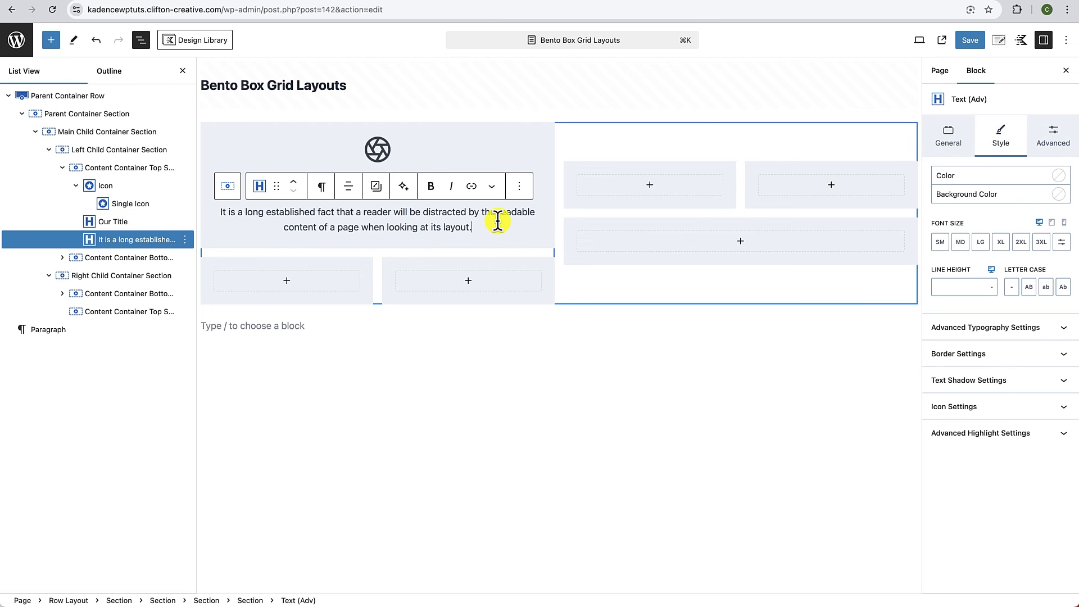
# Step: Copy the Icon, "Our Title" and description text blocks together from the top content container section
pyautogui.click(498, 145)
pyautogui.click(531, 127)
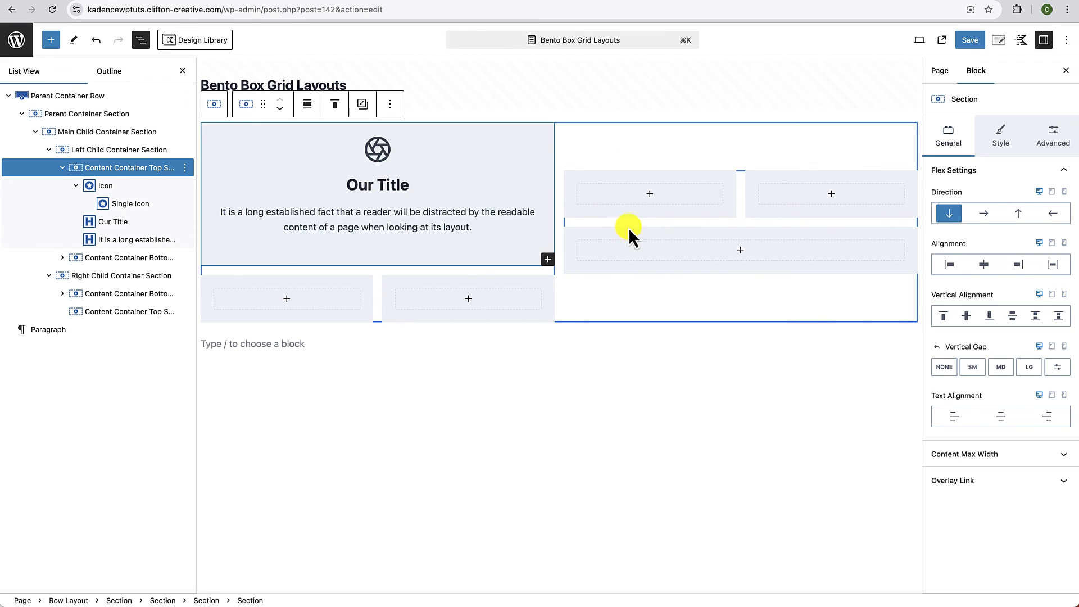
pyautogui.click(515, 153)
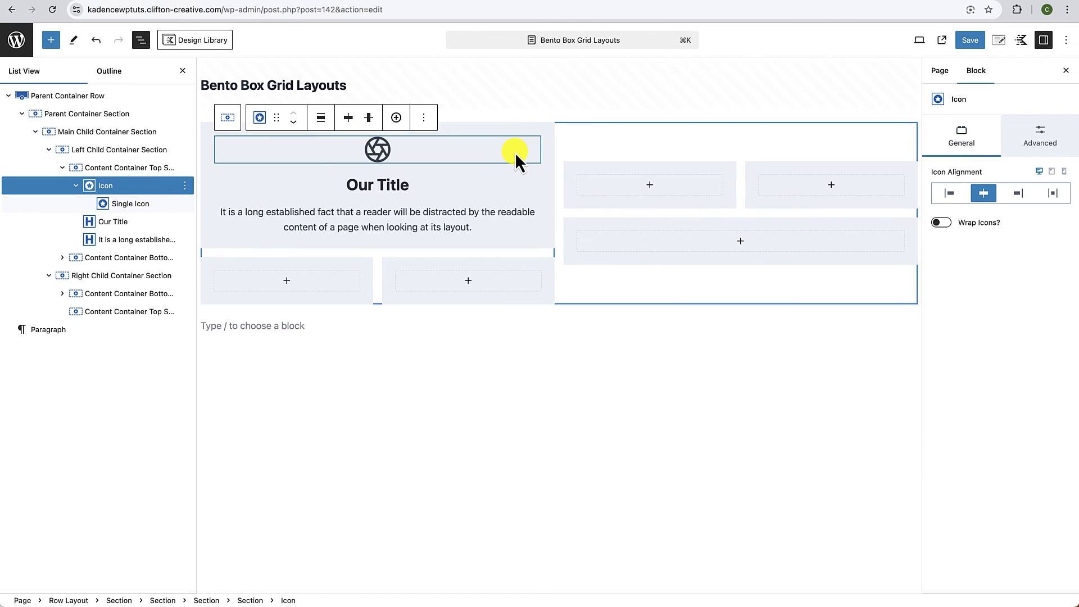
pyautogui.keyDown('shift'); pyautogui.click(469, 228); pyautogui.keyUp('shift')
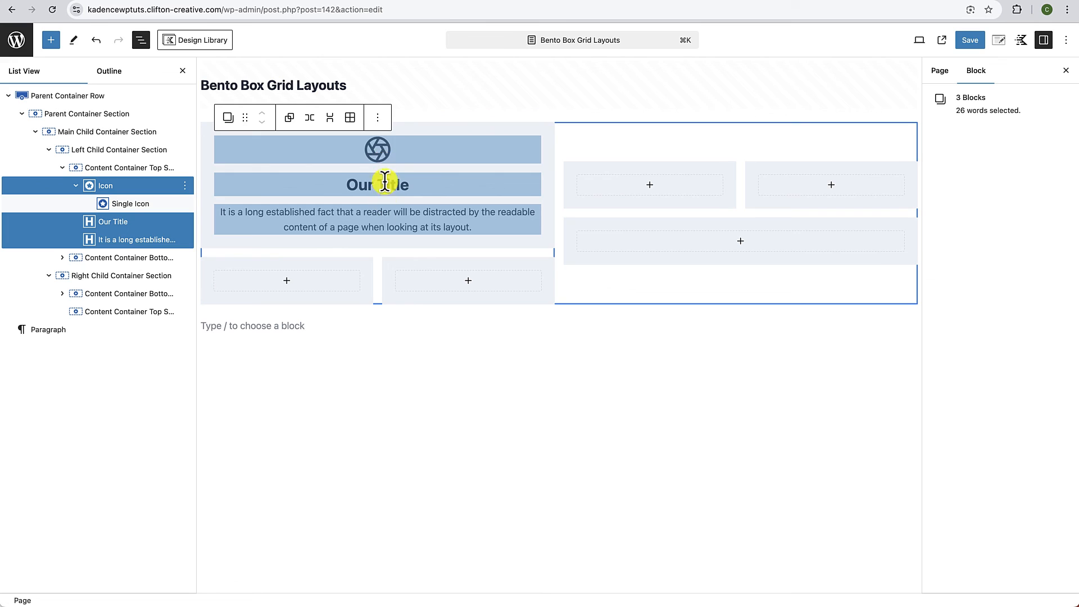
pyautogui.click(377, 117)
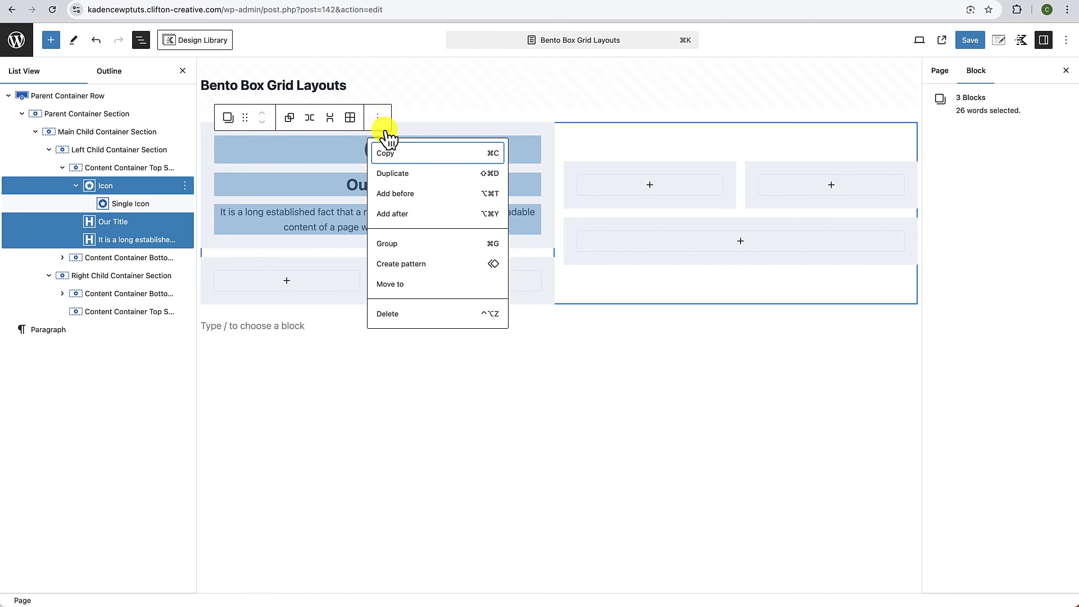
pyautogui.click(392, 157)
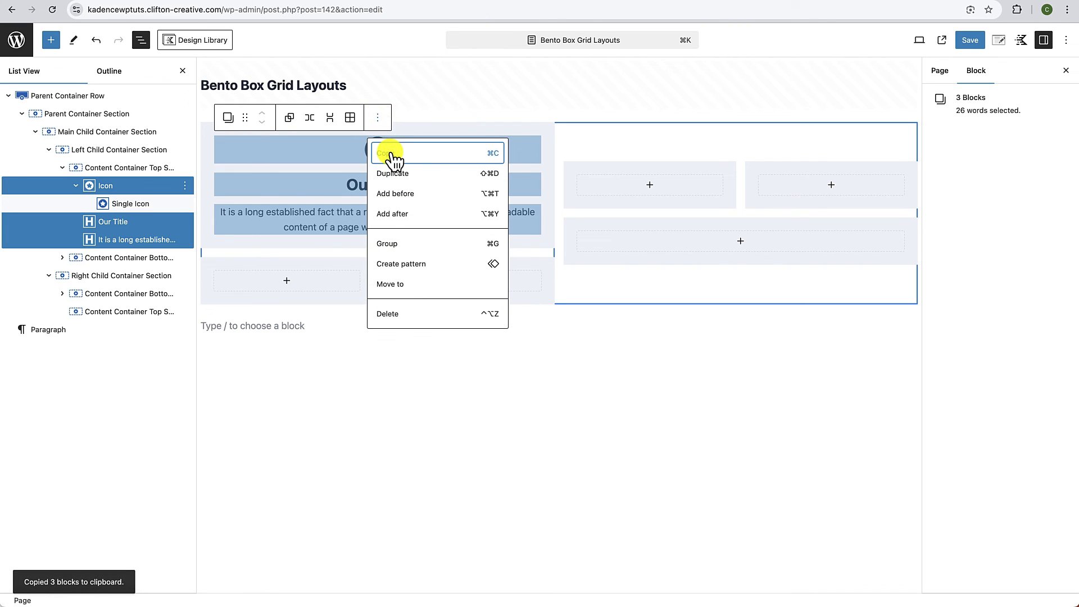
# Step: Fill both small bottom sections of Left Child Container Section with the three copied blocks, using a Paragraph block as each paste target
pyautogui.click(288, 282)
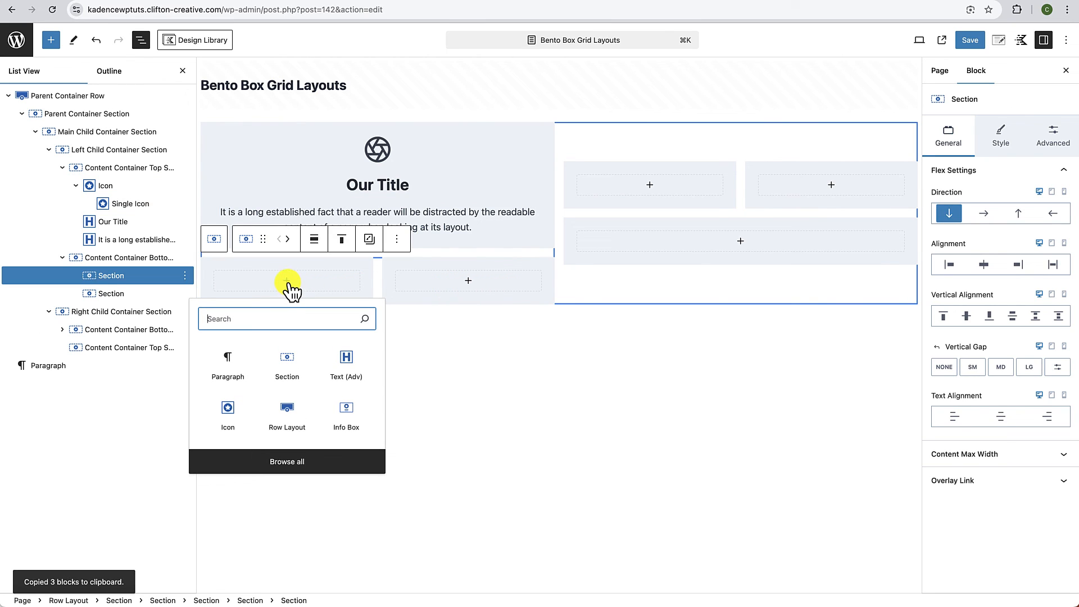
pyautogui.click(227, 362)
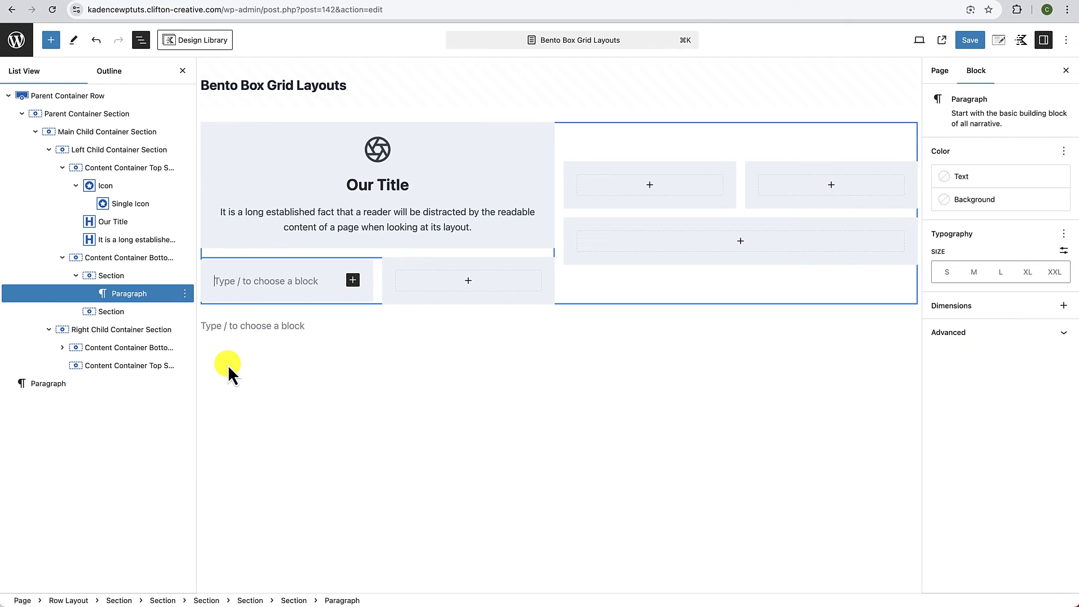
pyautogui.press('super+v')
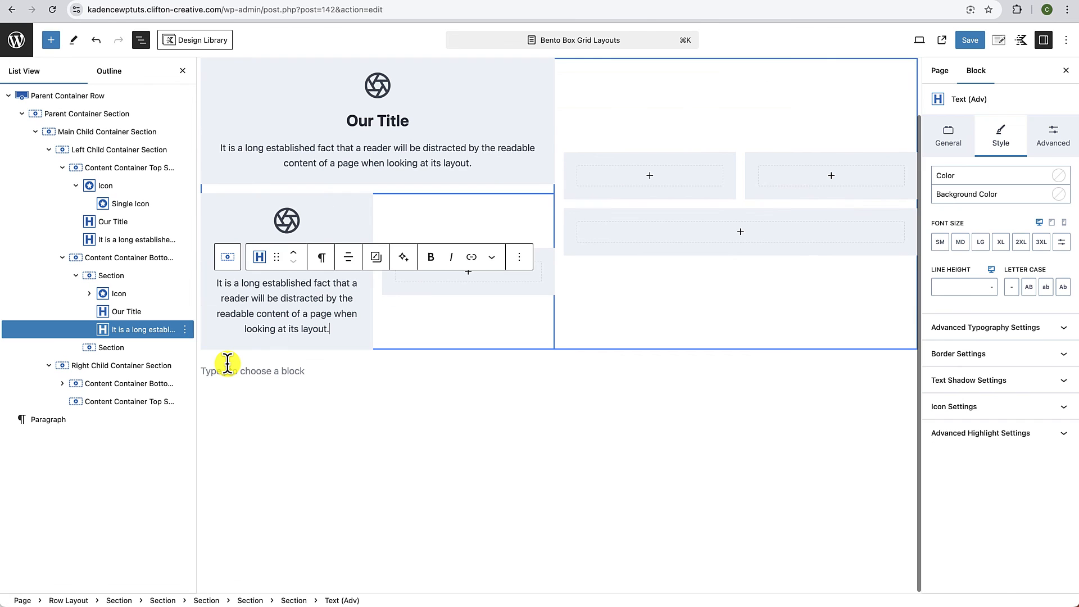
pyautogui.click(469, 274)
pyautogui.click(407, 360)
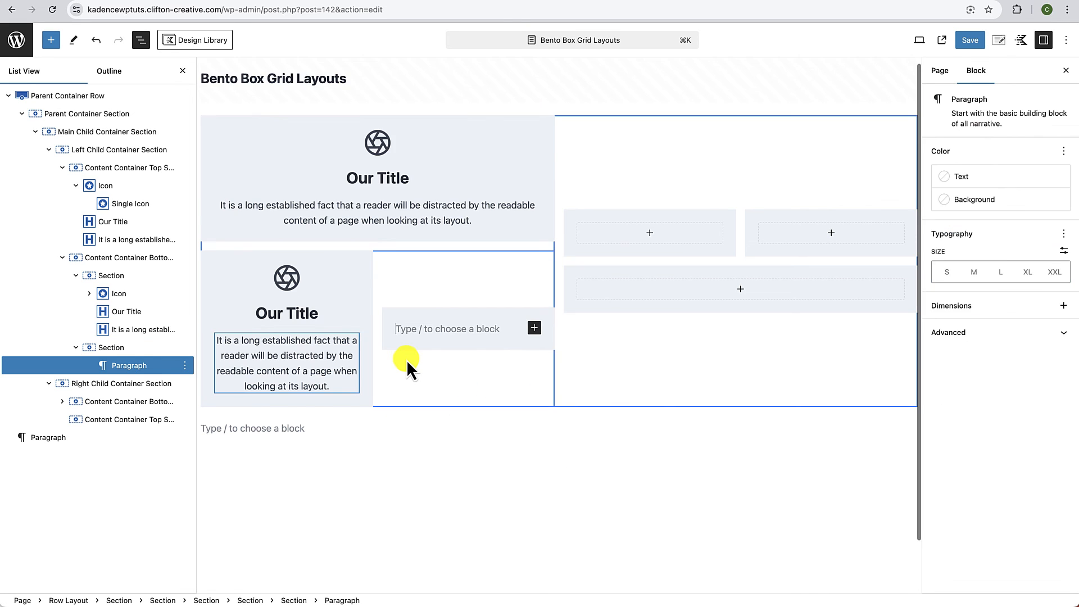
pyautogui.press('super+v')
# Step: Paste the three copied blocks into both small upper sections of Right Child Container Section, in place of a new Paragraph block
pyautogui.click(653, 178)
pyautogui.press('super+v')
pyautogui.click(761, 192)
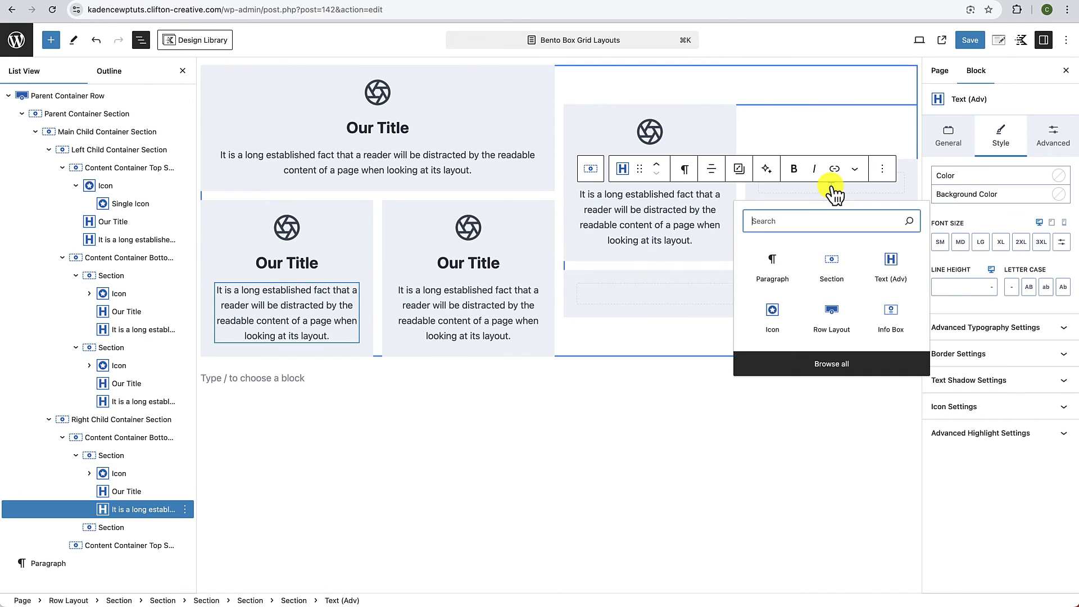
pyautogui.click(772, 266)
pyautogui.press('super+v')
# Step: Add a Paragraph block in the wide lower section of Right Child Container Section and paste the three copied blocks in its place
pyautogui.click(742, 293)
pyautogui.click(683, 371)
pyautogui.press('super+v')
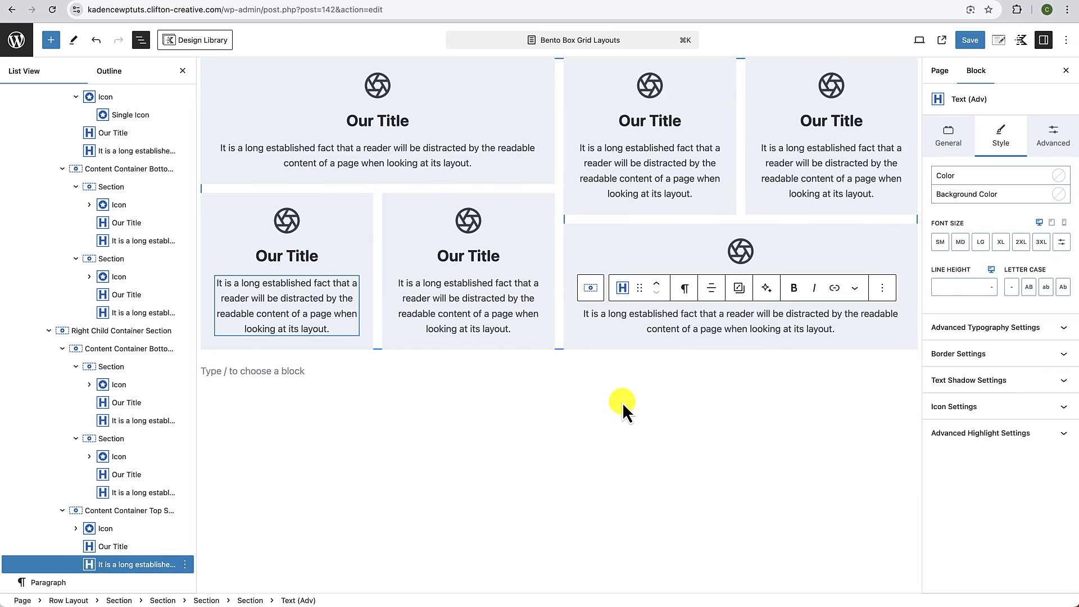
# Step: Close the List View and the block settings sidebar to examine the filled bento grid across the full editor width
pyautogui.click(623, 403)
pyautogui.scroll(2, 623, 403)
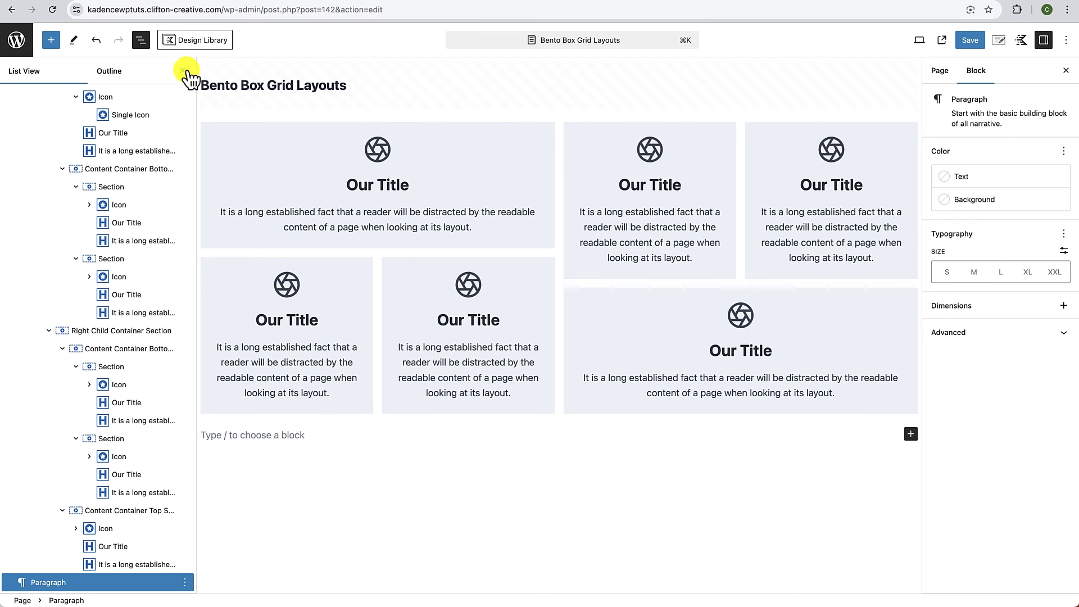
pyautogui.click(183, 72)
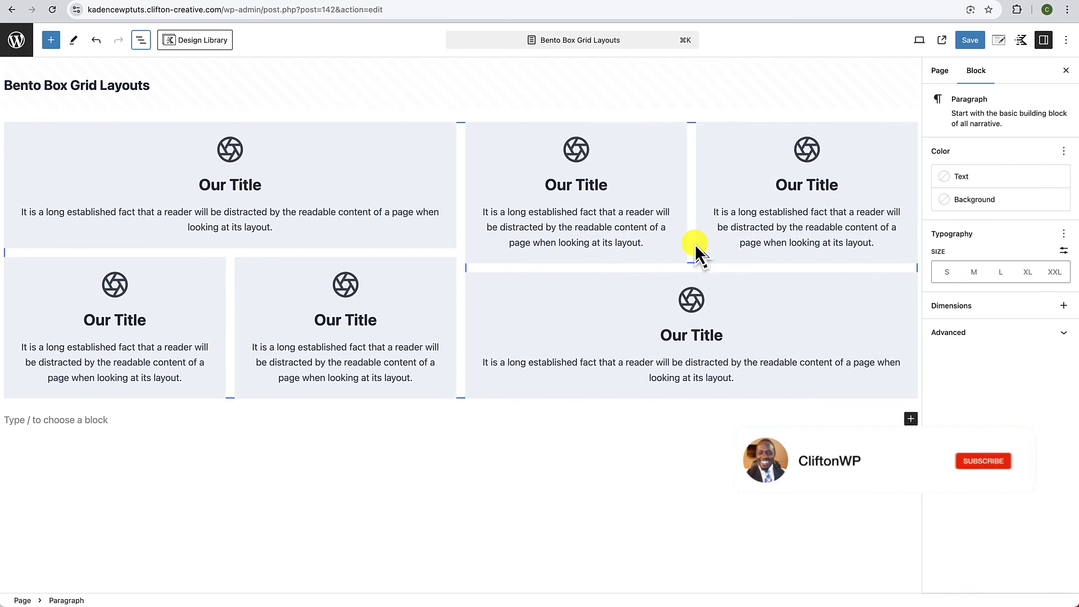
pyautogui.click(1066, 70)
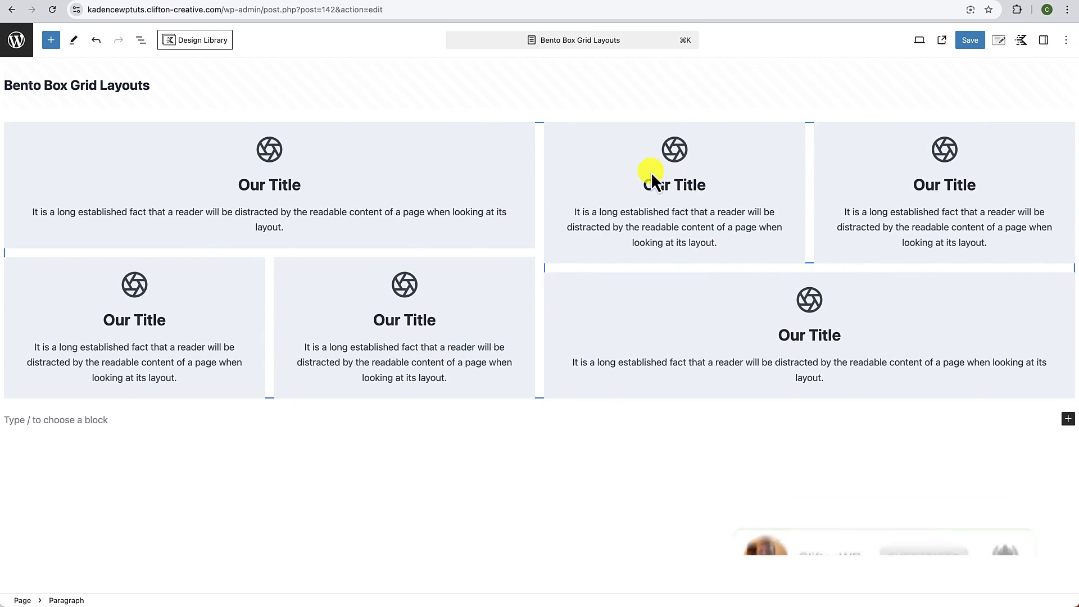
pyautogui.moveTo(630, 317)
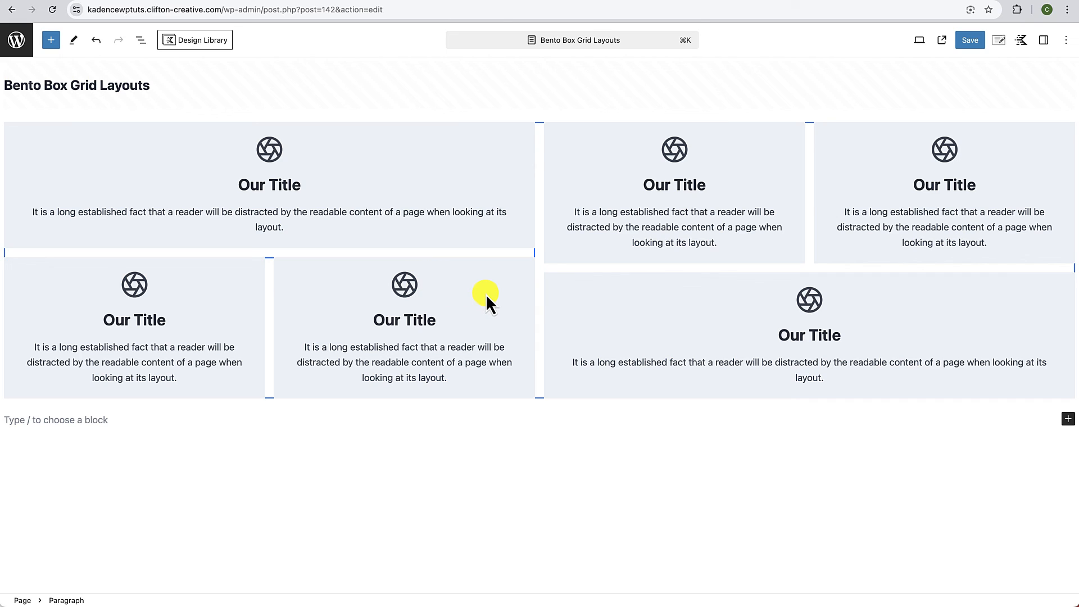
pyautogui.moveTo(592, 323)
# Step: Enable Use Theme Content Inner Width for Parent Container Row, and close the List View
pyautogui.click(535, 114)
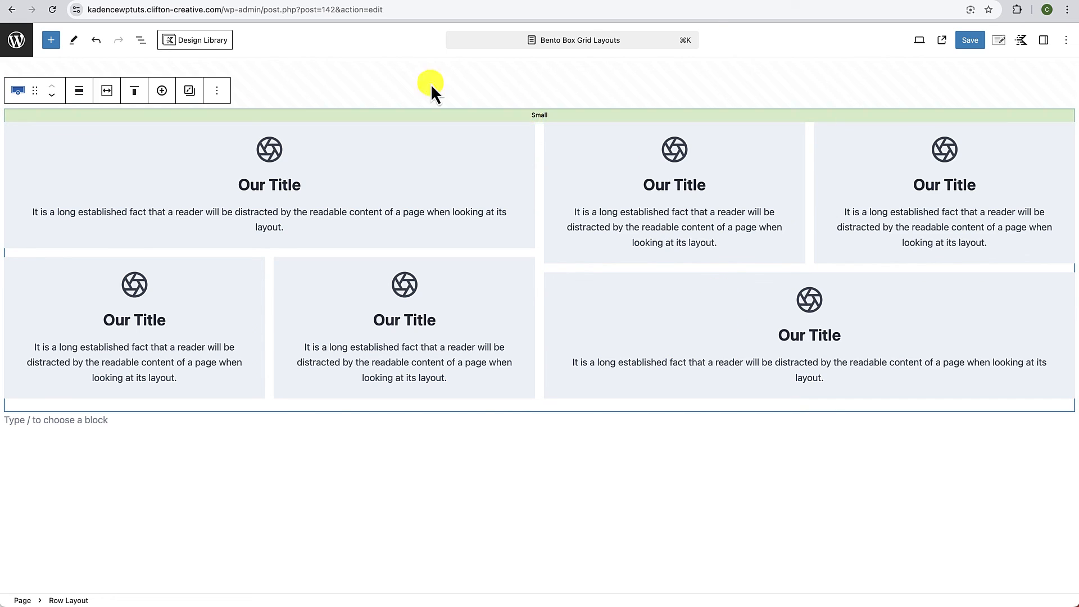
pyautogui.click(141, 41)
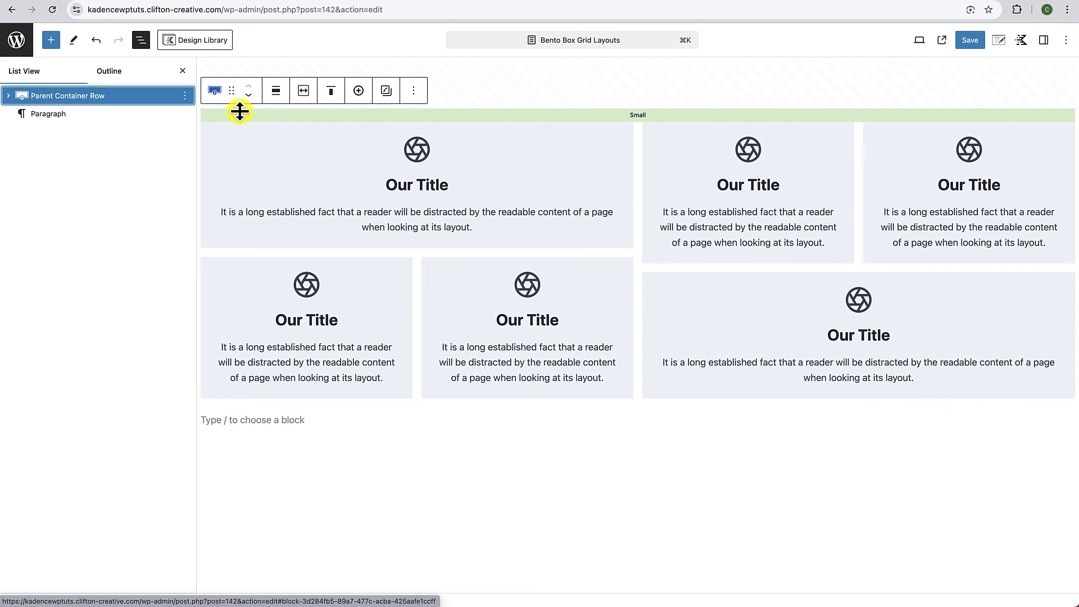
pyautogui.click(305, 92)
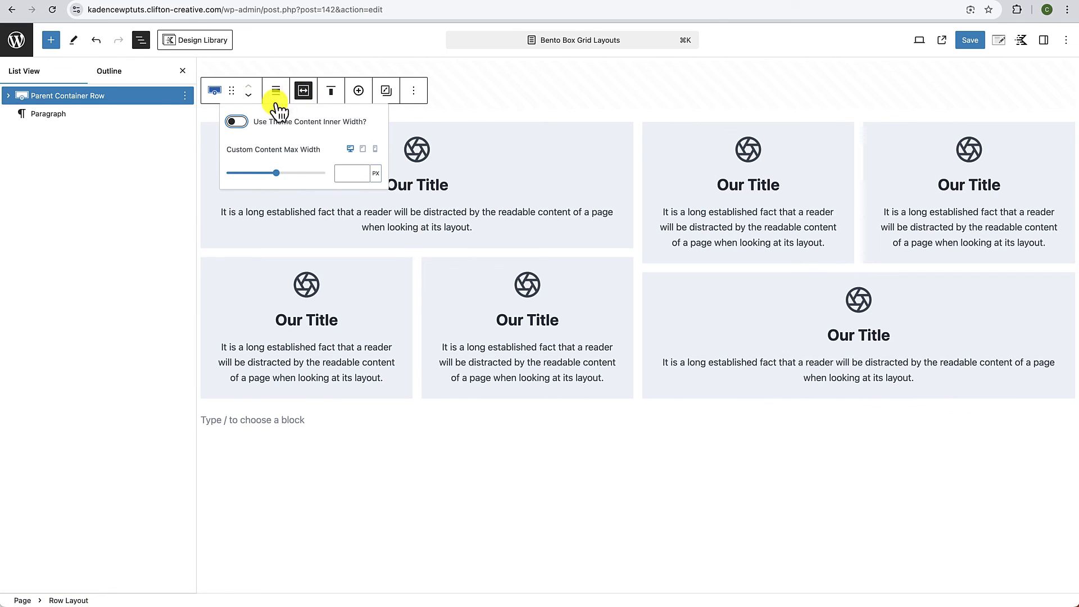
pyautogui.click(238, 122)
pyautogui.click(239, 121)
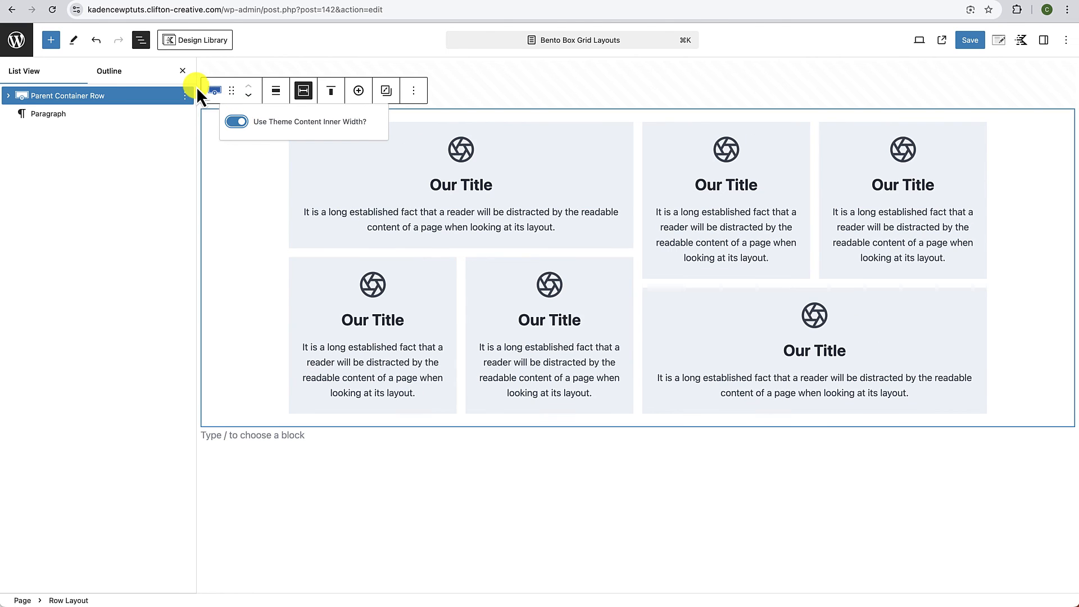
pyautogui.click(183, 71)
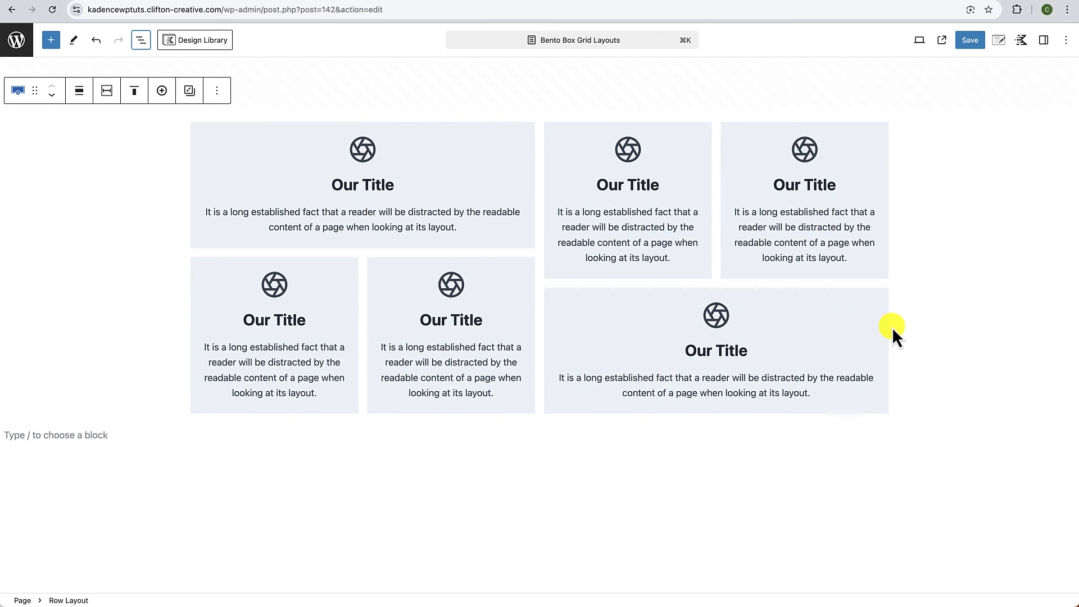
# Step: Open the alignment options of Parent Container Row
pyautogui.click(79, 92)
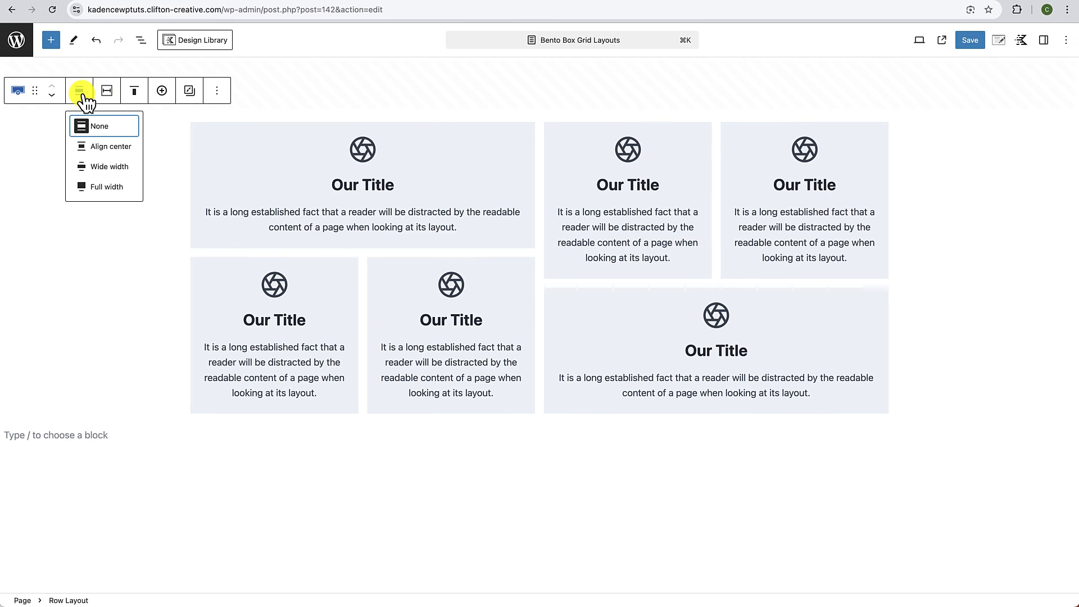
# Step: Set the row layout to full width, try its content without the theme's inner width, and re-enable that option
pyautogui.click(100, 189)
pyautogui.click(103, 92)
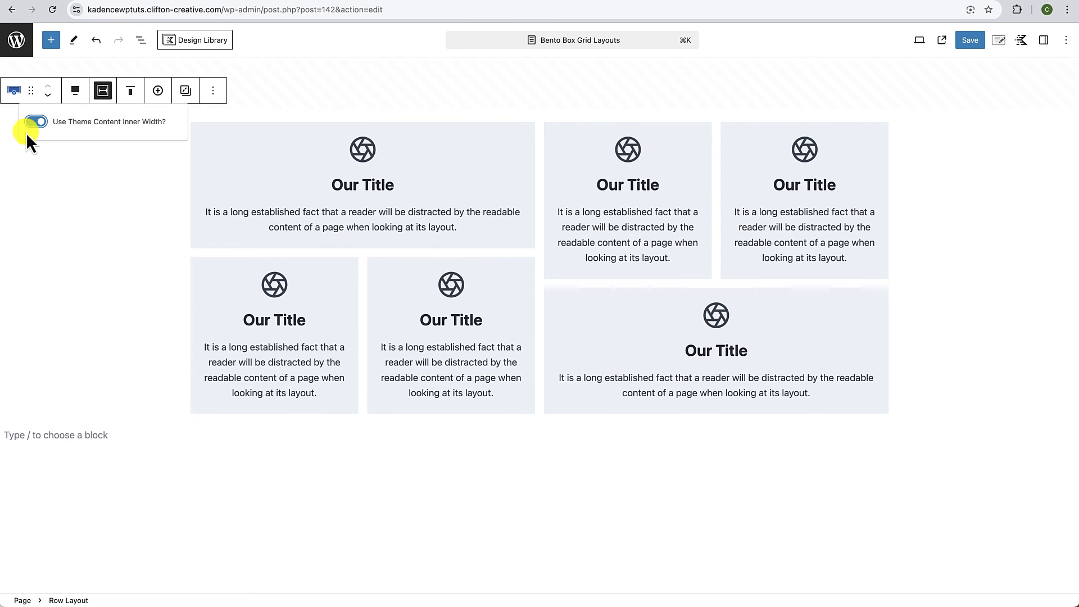
pyautogui.click(34, 122)
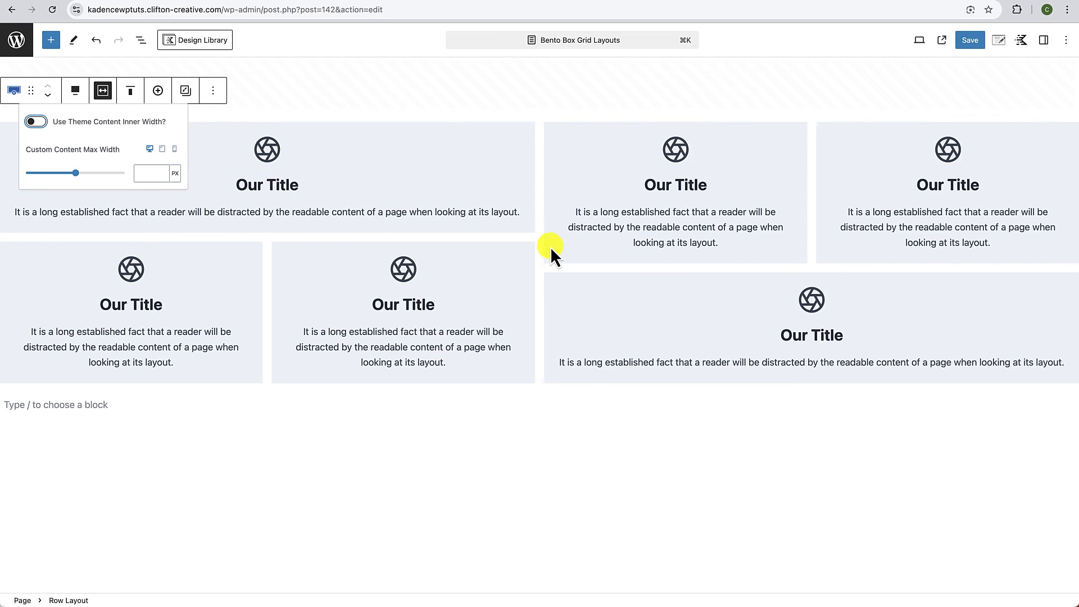
pyautogui.moveTo(686, 323)
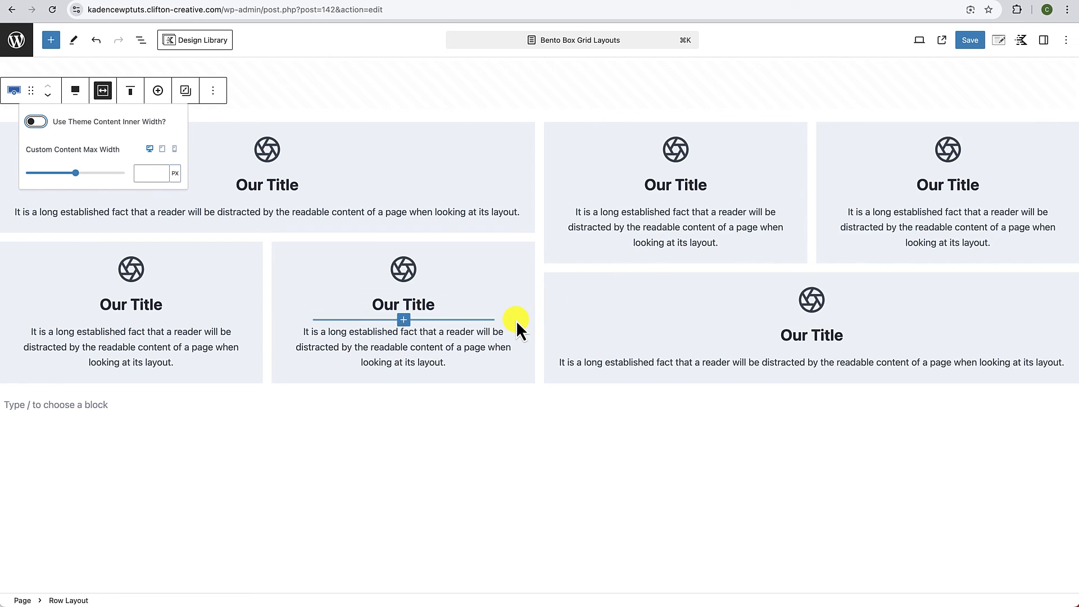
pyautogui.click(35, 122)
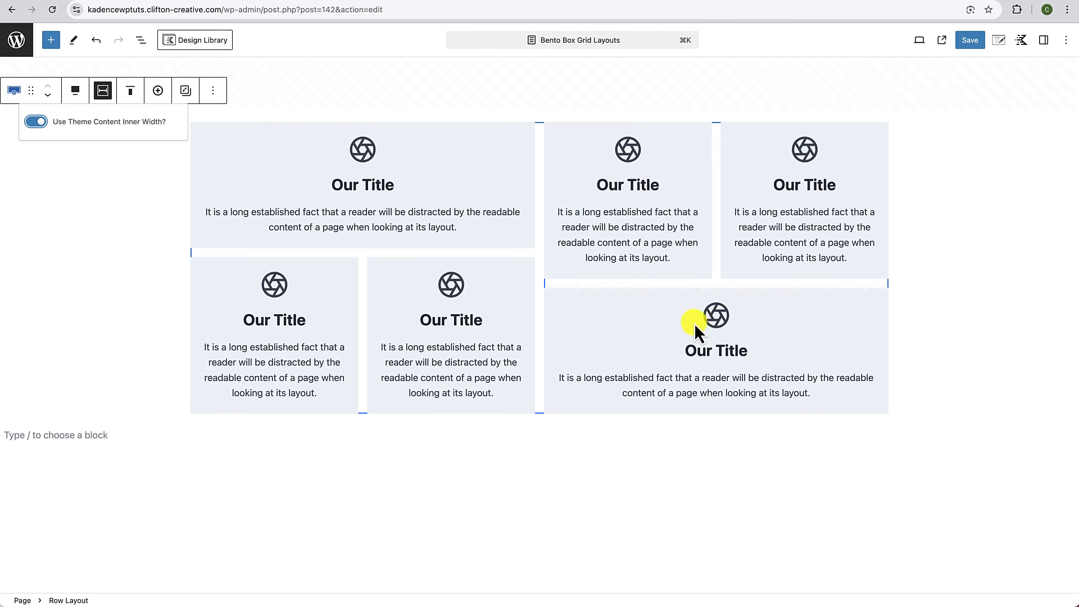
pyautogui.moveTo(730, 340)
# Step: Paste the copied title and description text three times after the existing description in the wide card of the grid's right half
pyautogui.click(1044, 40)
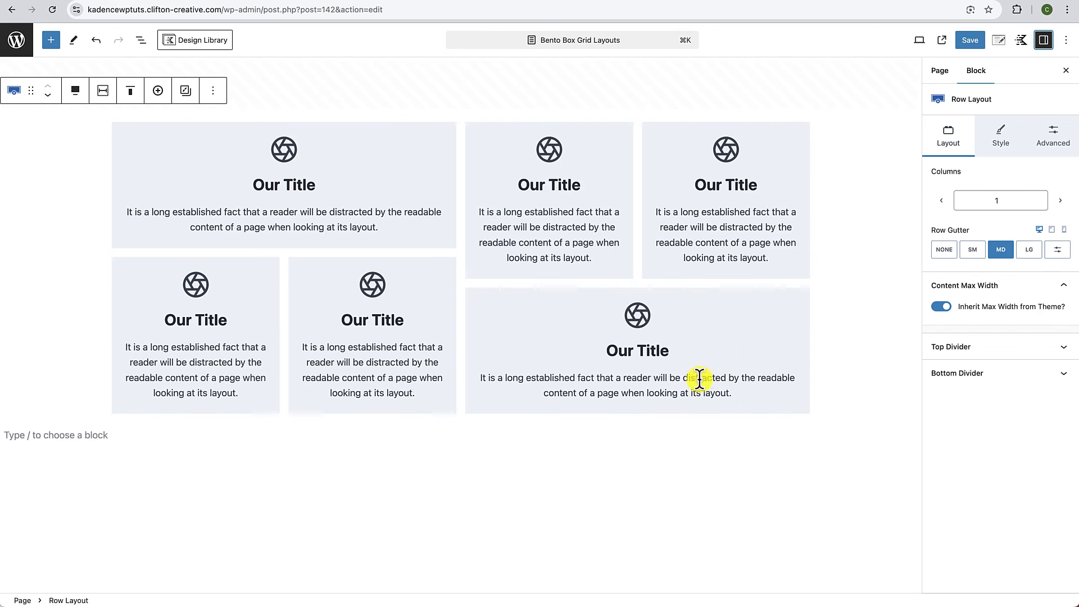
pyautogui.click(754, 392)
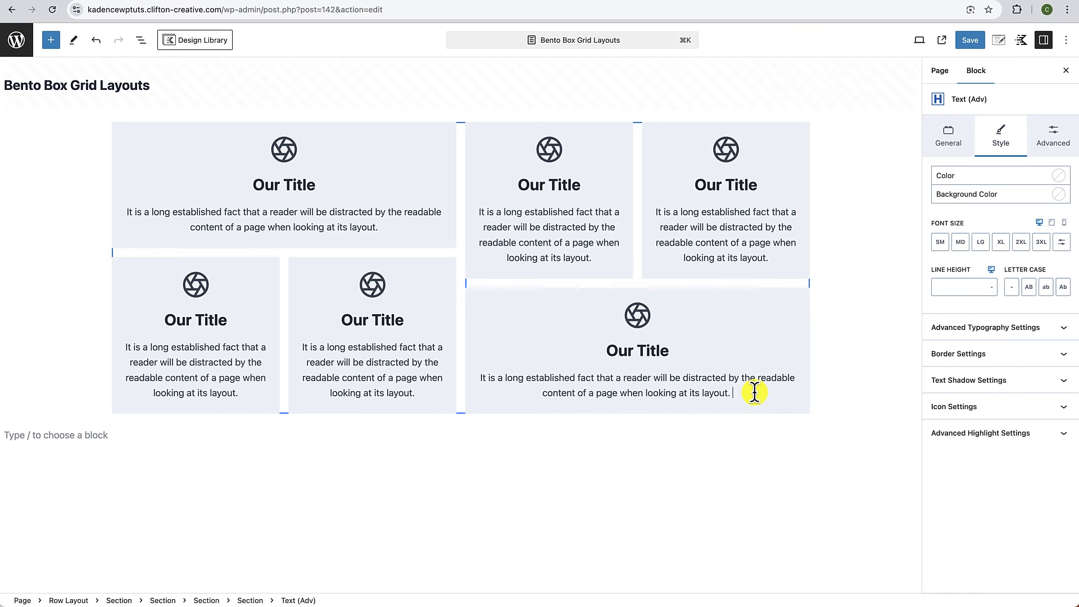
pyautogui.press('super+v')
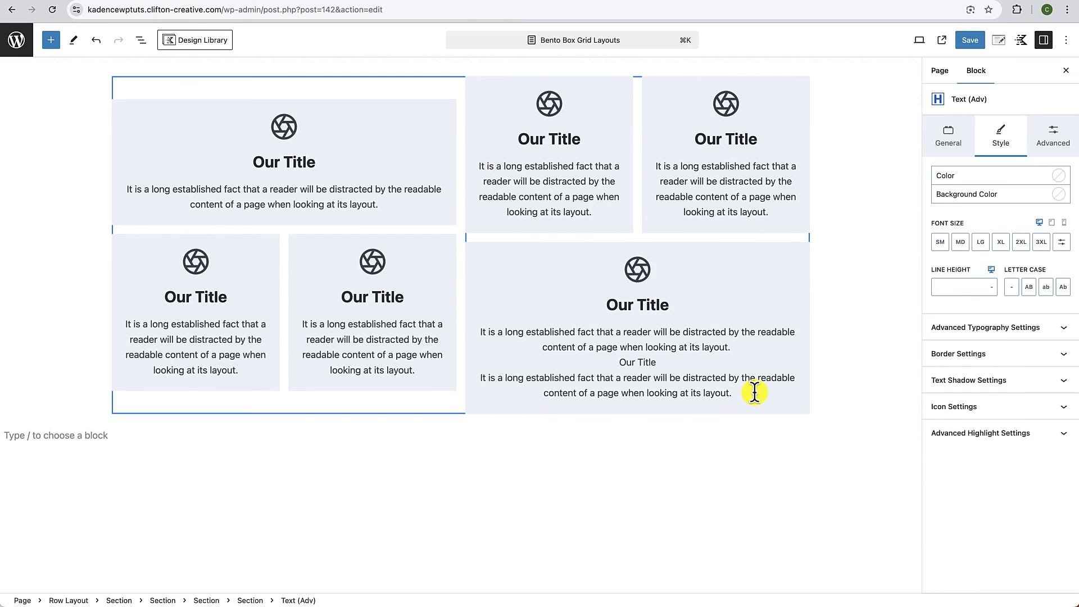
pyautogui.press('super+v')
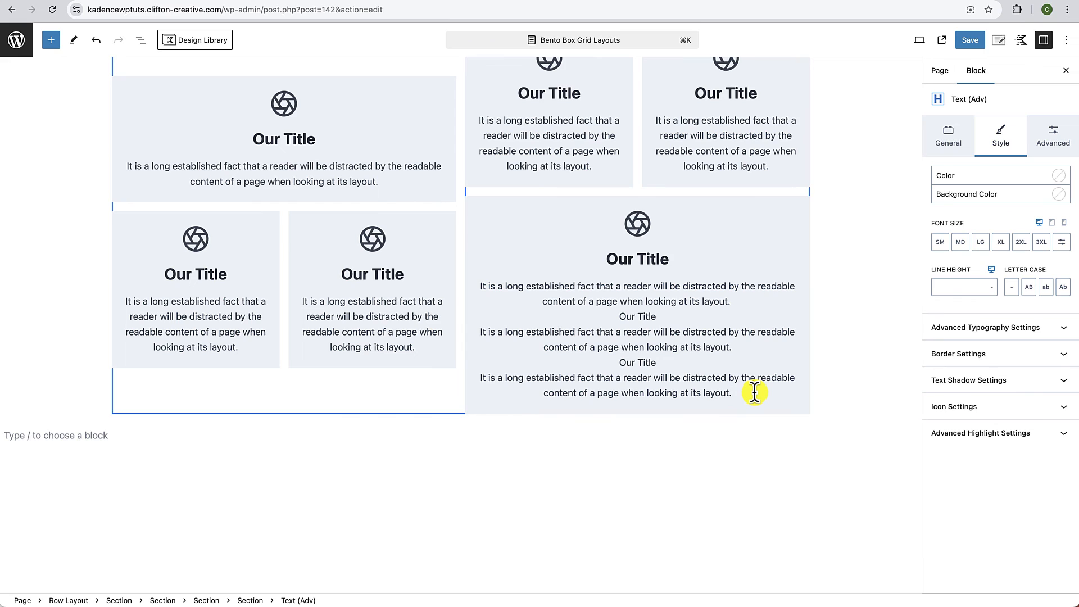
pyautogui.press('super+v')
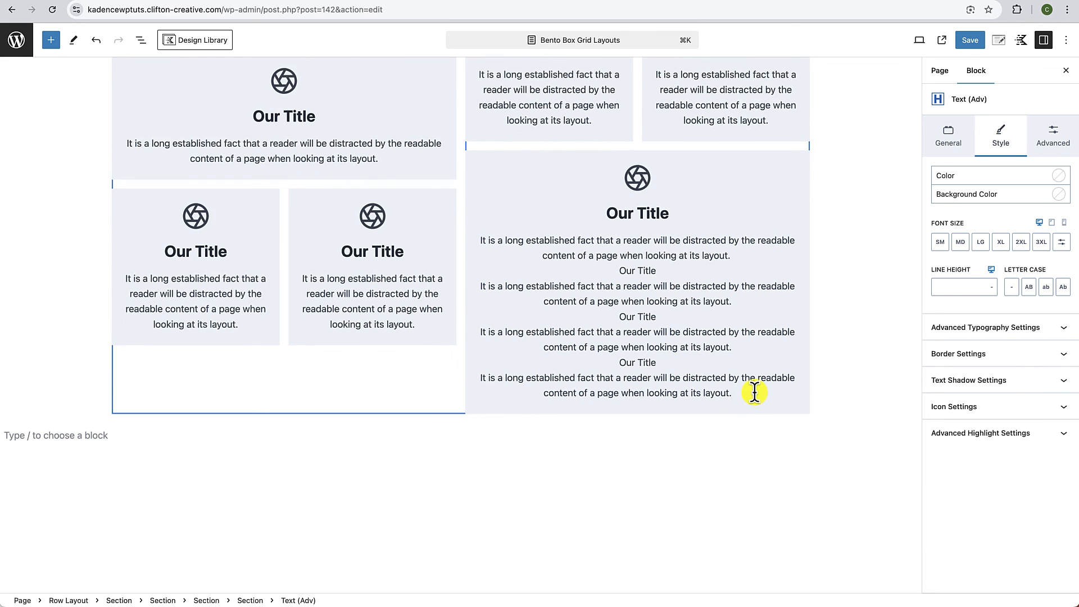
pyautogui.scroll(3, 712, 307)
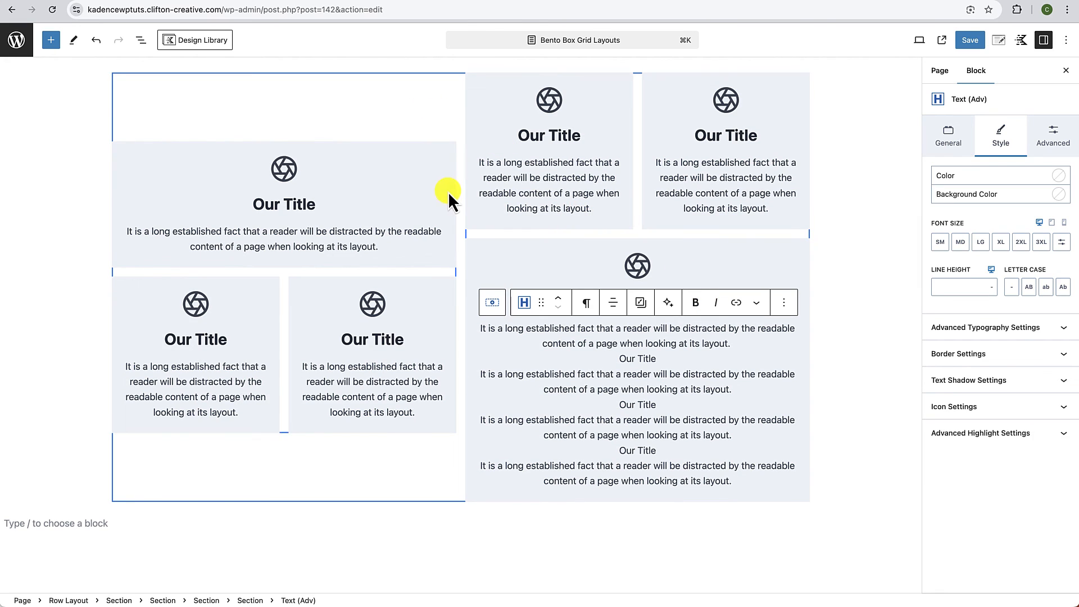
pyautogui.click(854, 251)
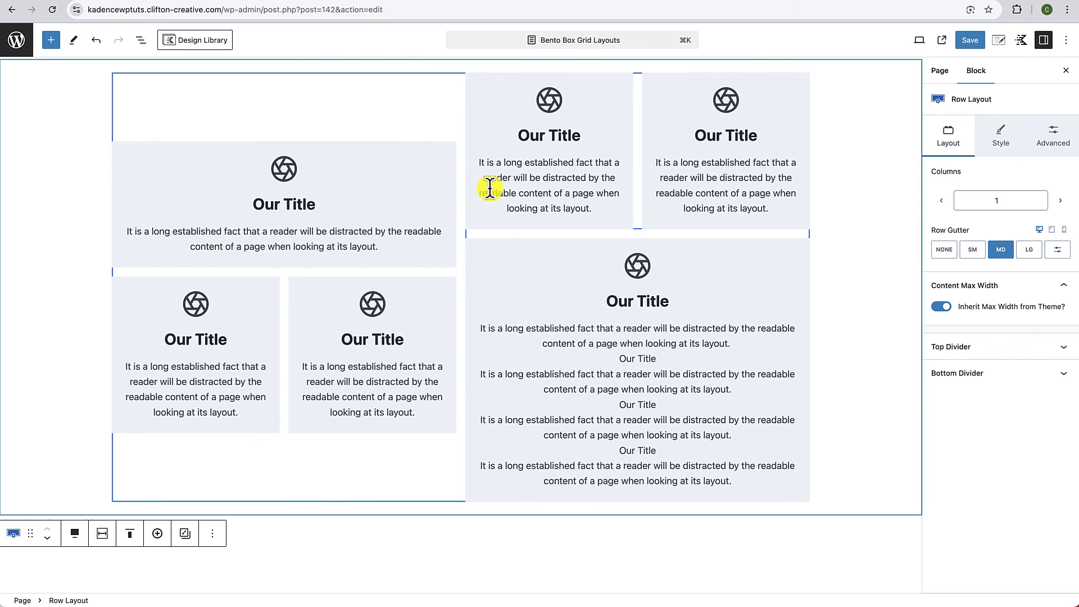
pyautogui.moveTo(530, 315)
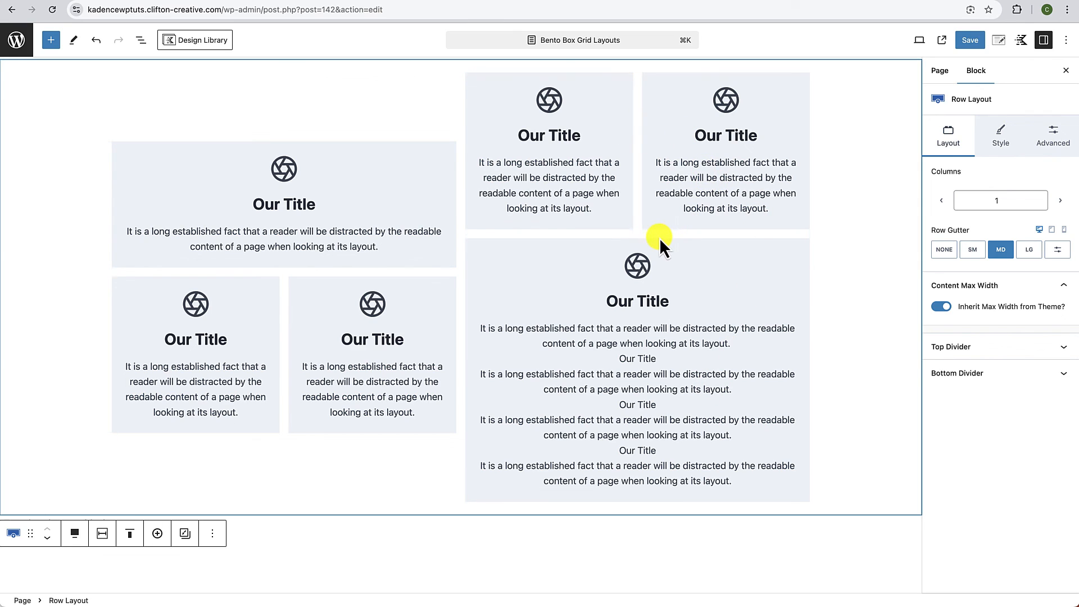
pyautogui.moveTo(657, 237)
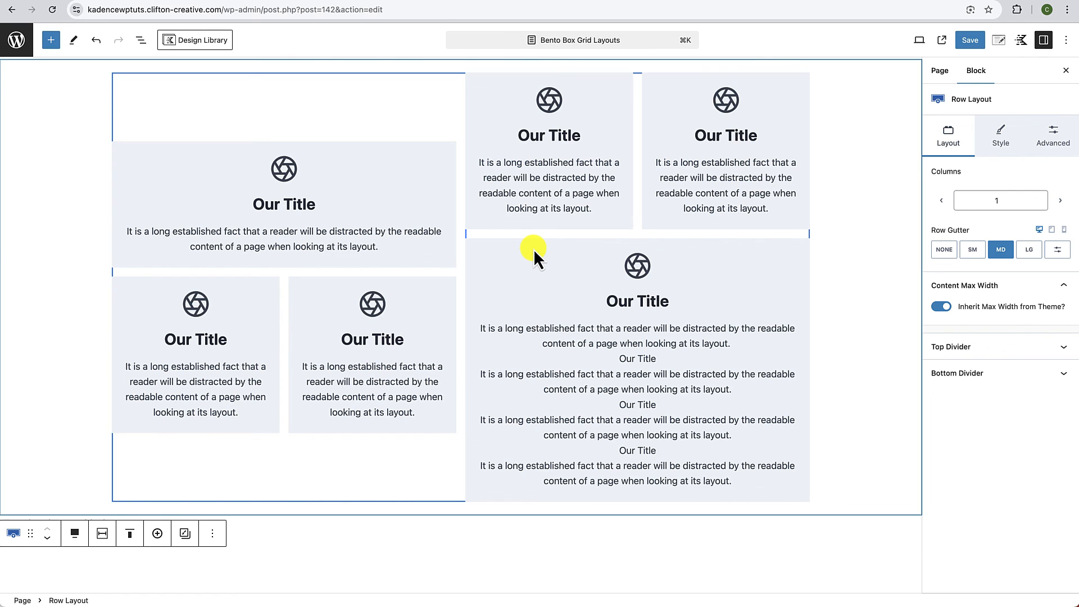
pyautogui.press('super+z')
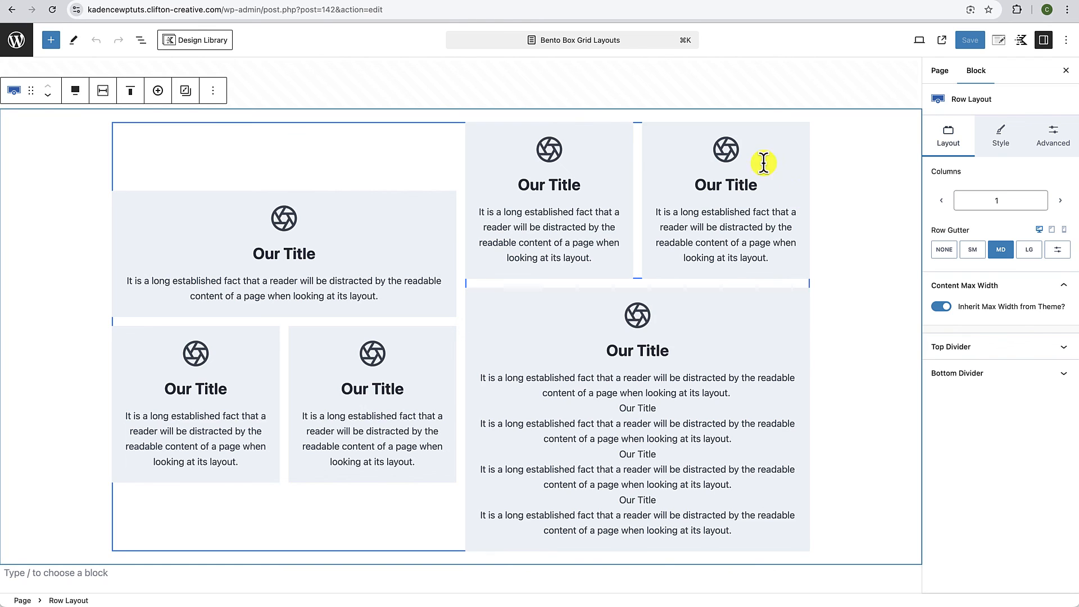
# Step: Show the block list and expand the Parent Container Row through to the contents of the Left and Right Child Container Sections
pyautogui.click(142, 41)
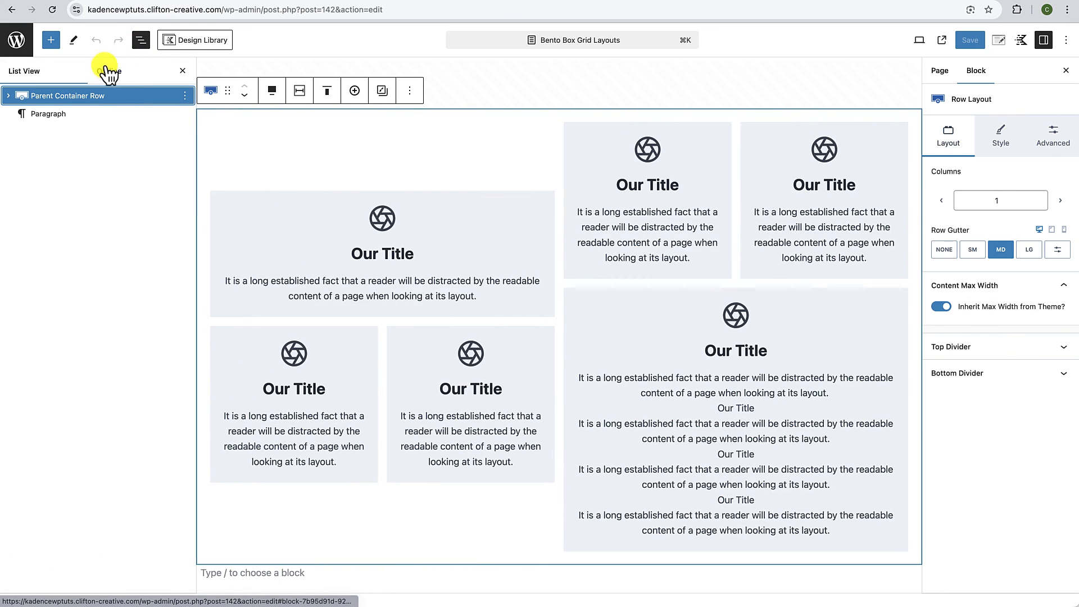
pyautogui.click(8, 96)
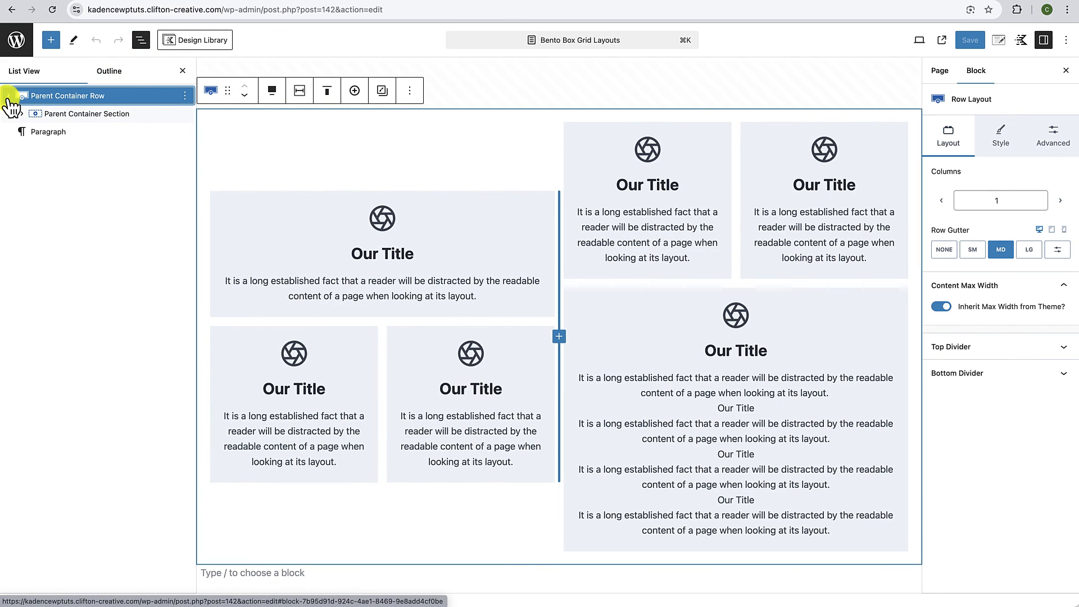
pyautogui.click(22, 113)
pyautogui.click(35, 132)
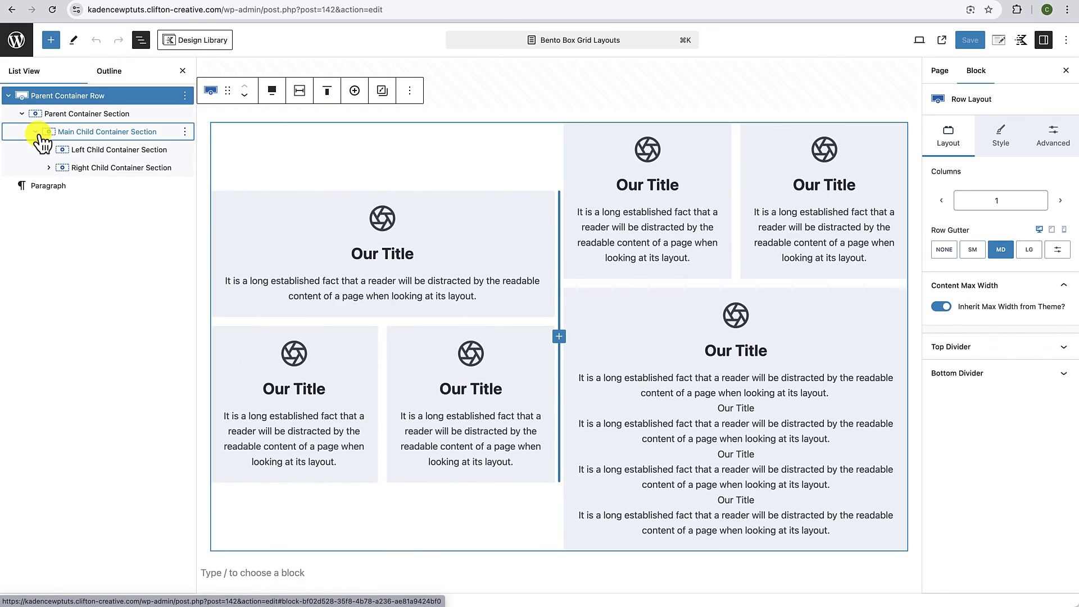
pyautogui.click(49, 150)
pyautogui.click(49, 204)
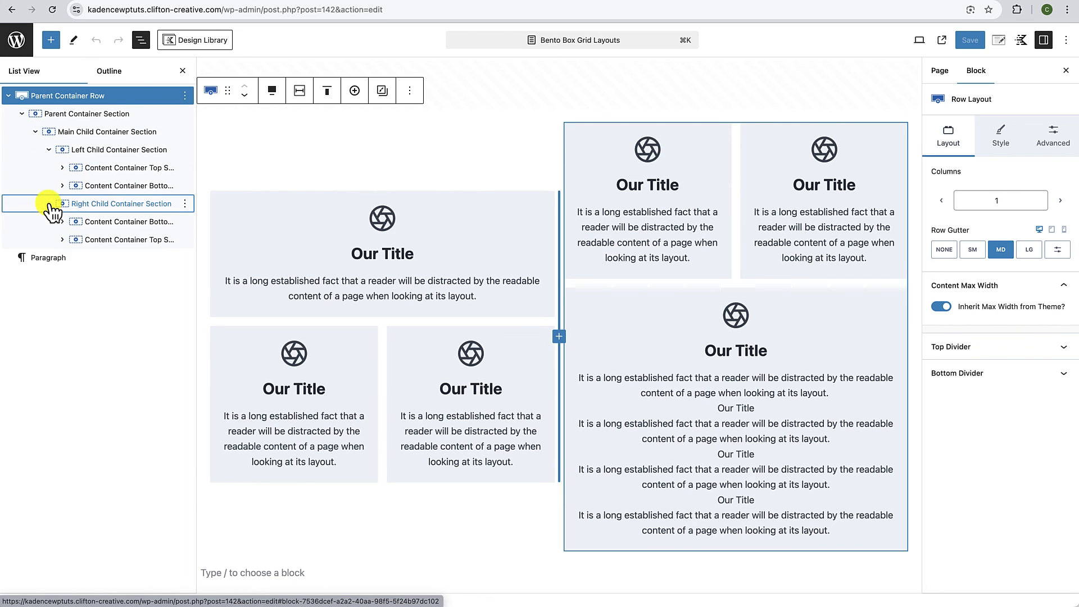
# Step: Expand the bottom content containers in both child sections of the block list, leaving both top content containers collapsed
pyautogui.click(63, 221)
pyautogui.click(62, 275)
pyautogui.click(62, 185)
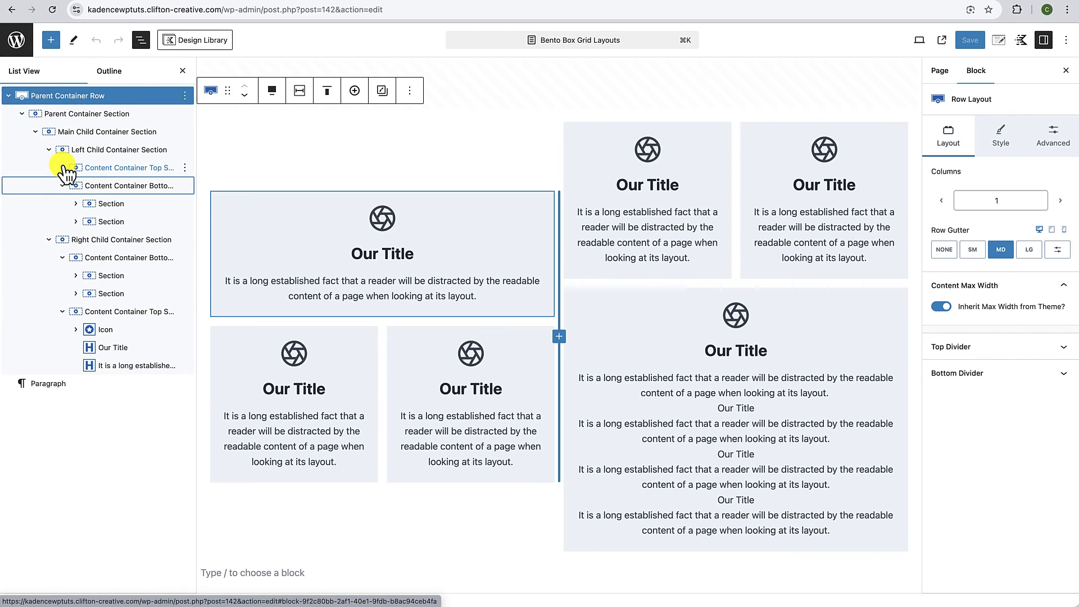
pyautogui.click(62, 167)
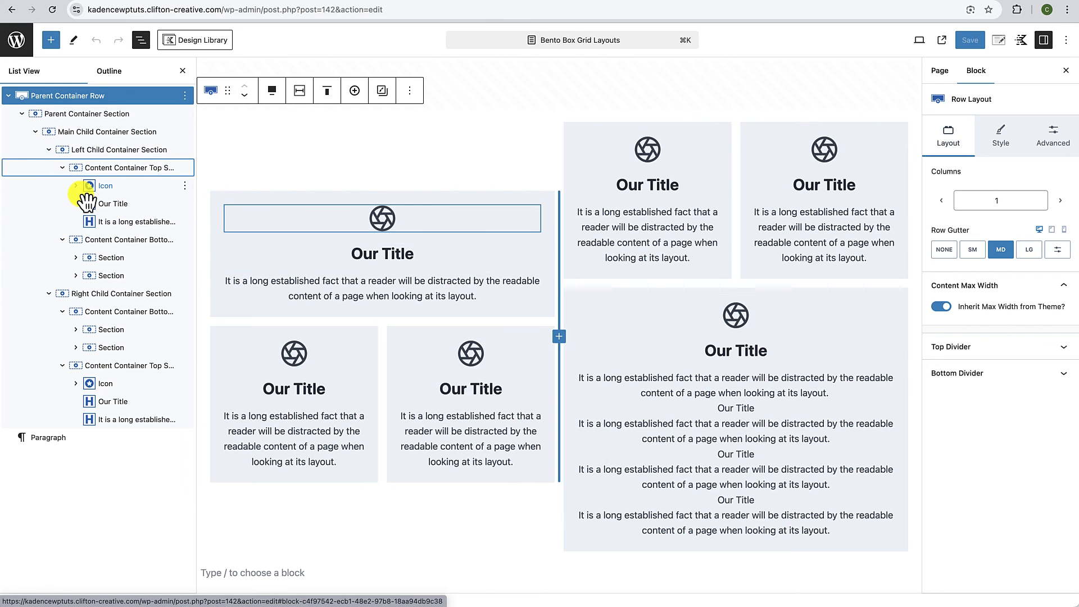
pyautogui.click(62, 168)
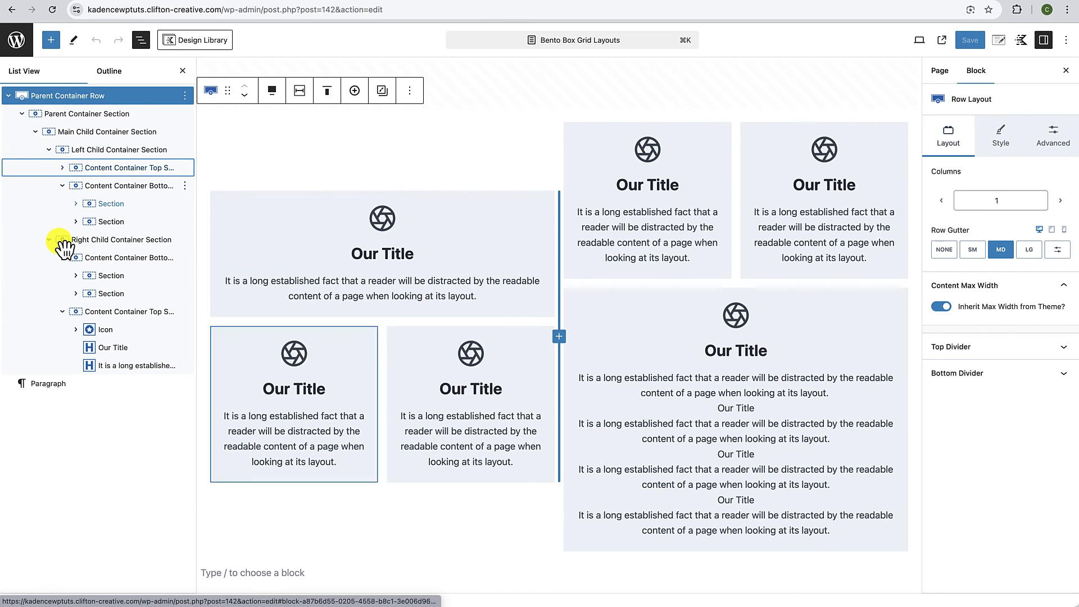
pyautogui.click(63, 311)
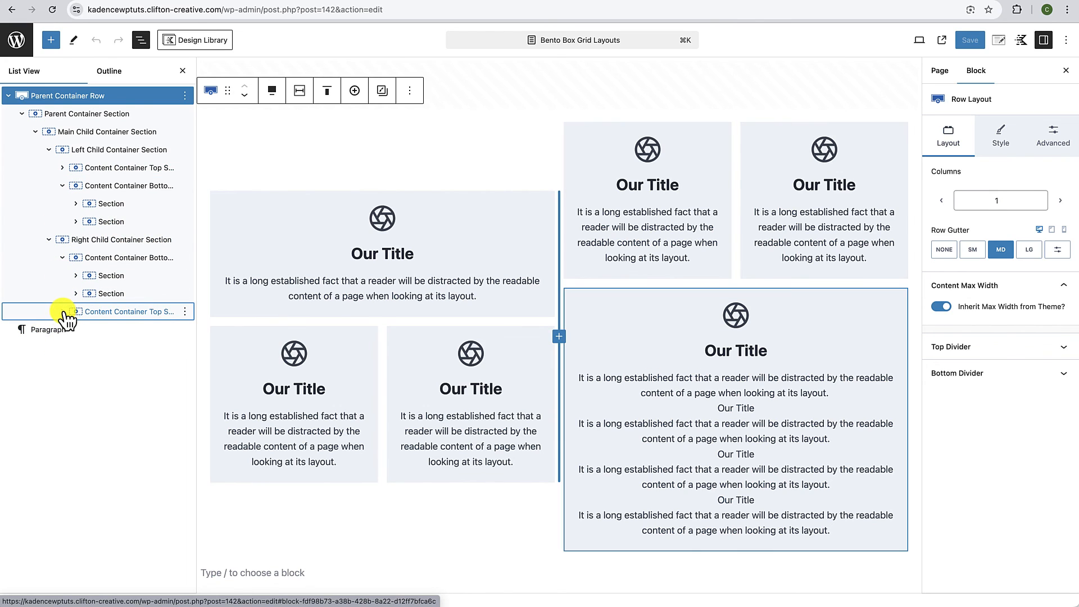
pyautogui.click(63, 311)
pyautogui.click(62, 312)
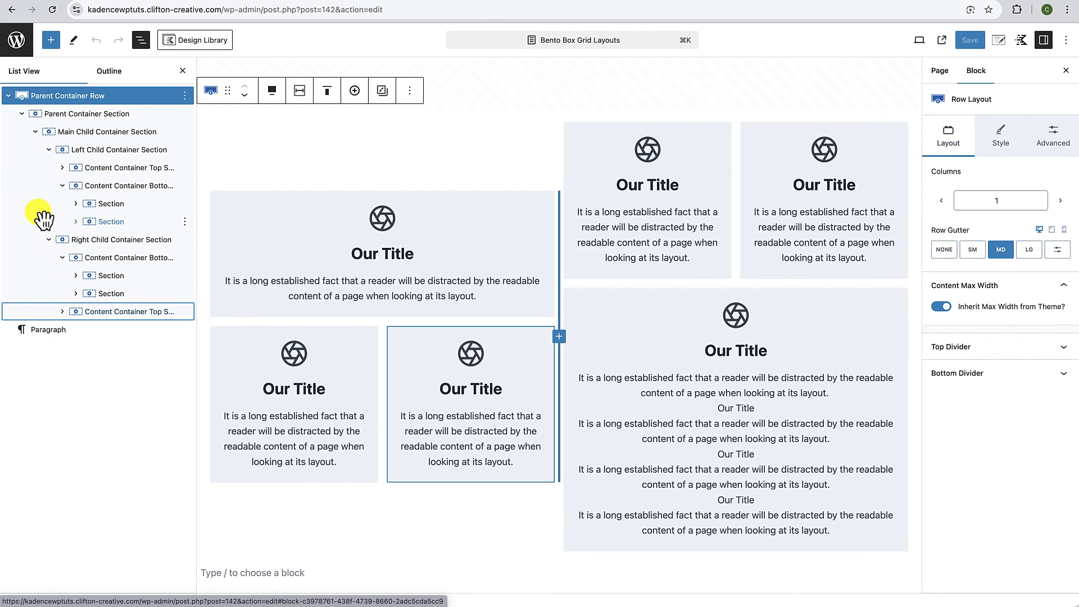
# Step: Set the Main Child Container Section's vertical alignment to Stretch
pyautogui.click(82, 133)
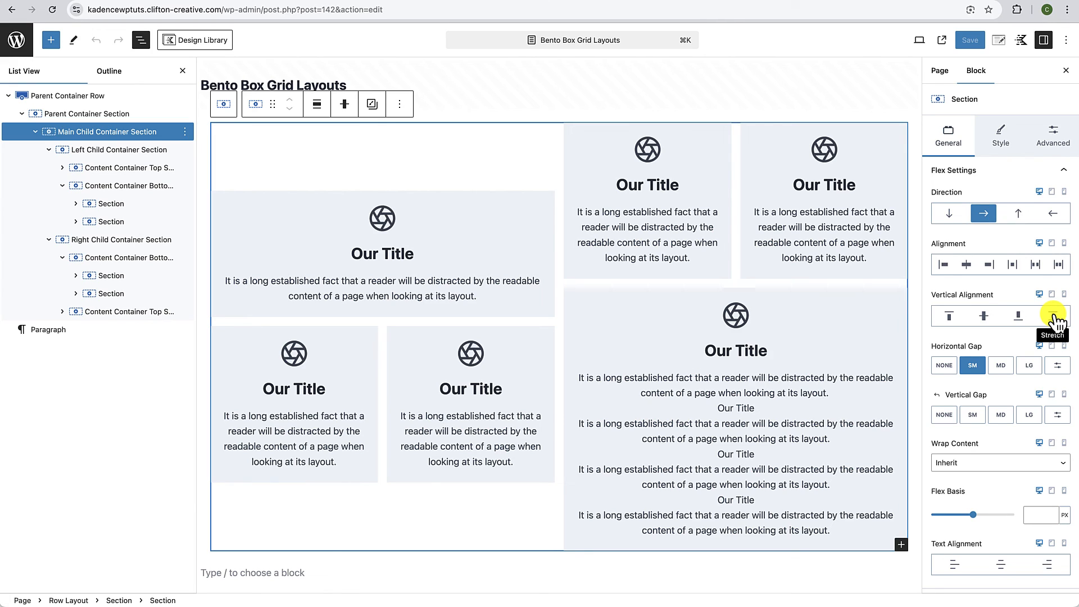
pyautogui.click(1054, 318)
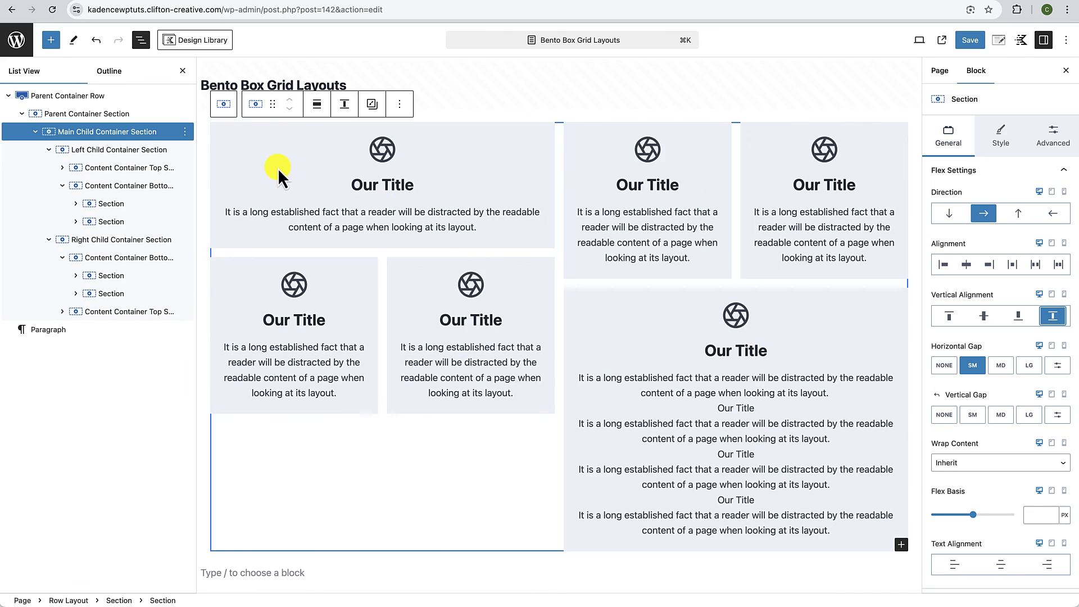
# Step: Check the Flex Grow value in the Left Child Container Section's structure settings
pyautogui.click(94, 161)
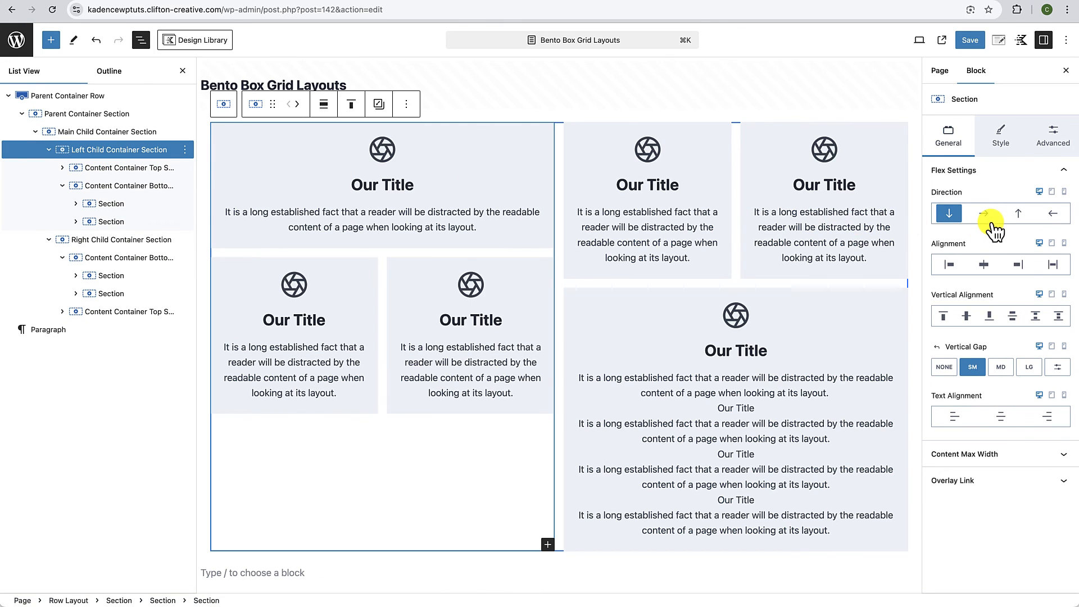
pyautogui.click(1058, 141)
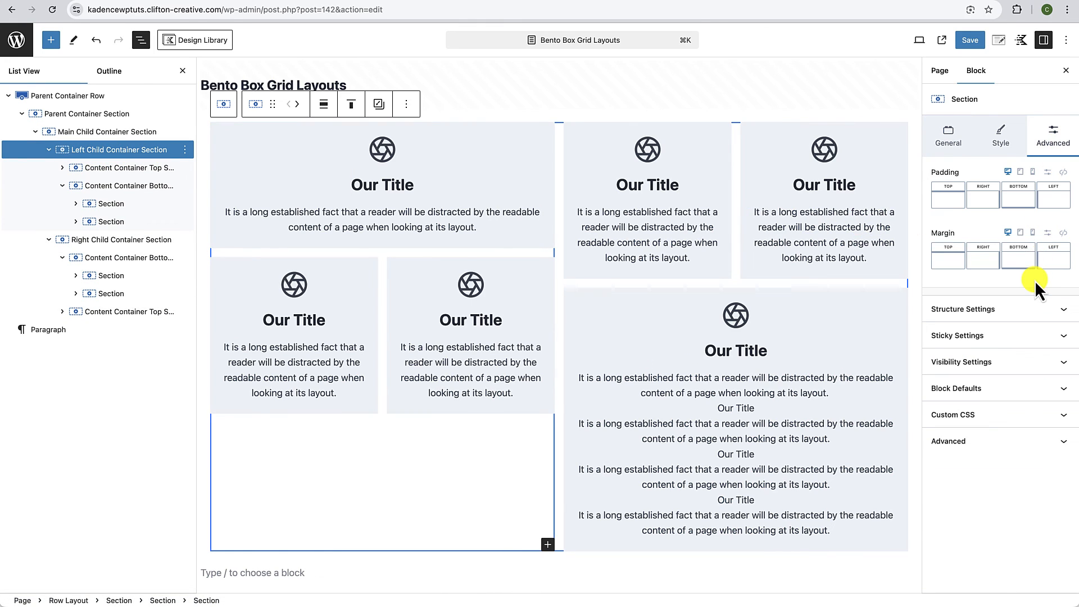
pyautogui.click(1059, 311)
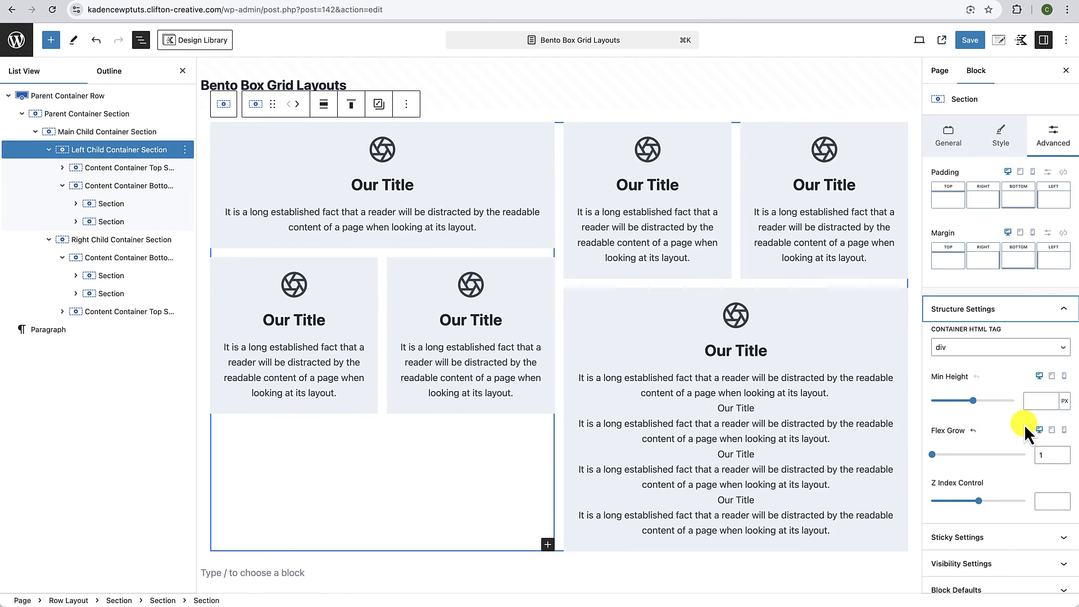
pyautogui.doubleClick(1052, 455)
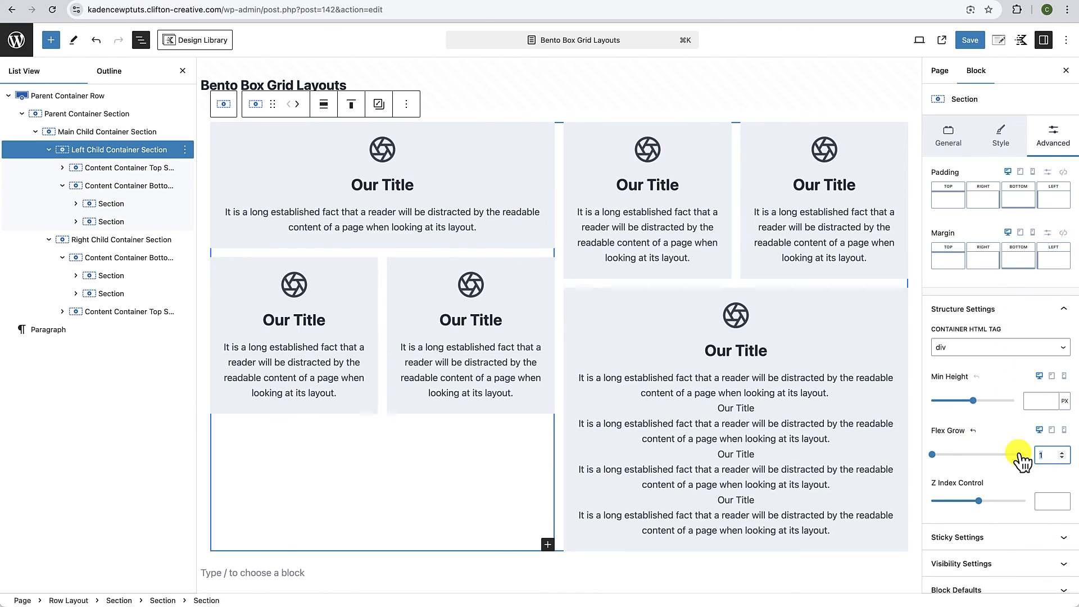
pyautogui.click(990, 443)
# Step: Set Flex Grow to 1 for the top content container inside the Left Child Container Section
pyautogui.click(135, 168)
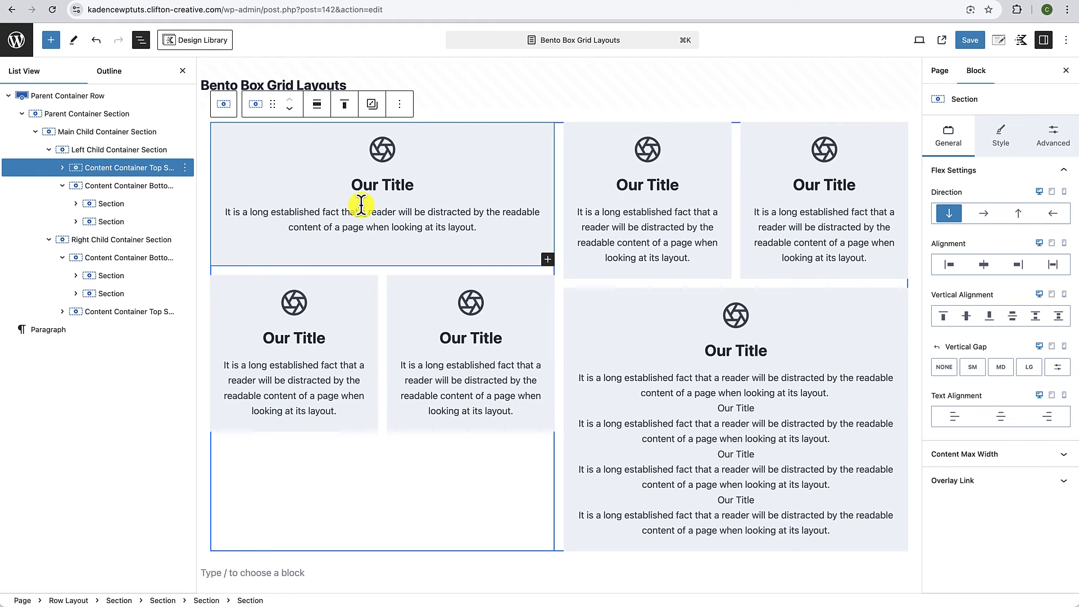
pyautogui.moveTo(256, 203)
pyautogui.click(150, 172)
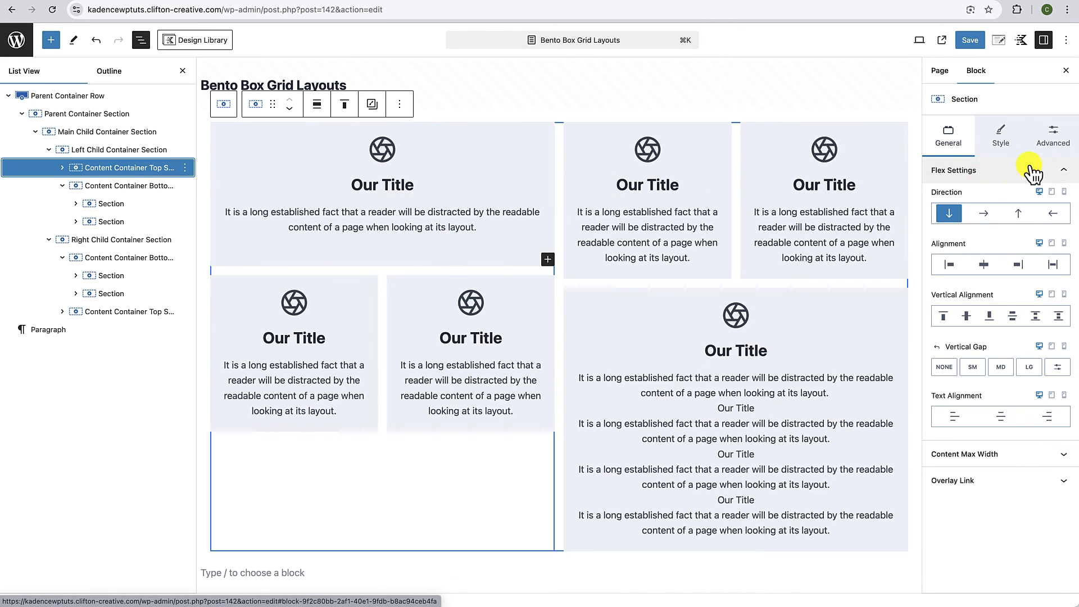
pyautogui.click(1053, 138)
pyautogui.click(1062, 310)
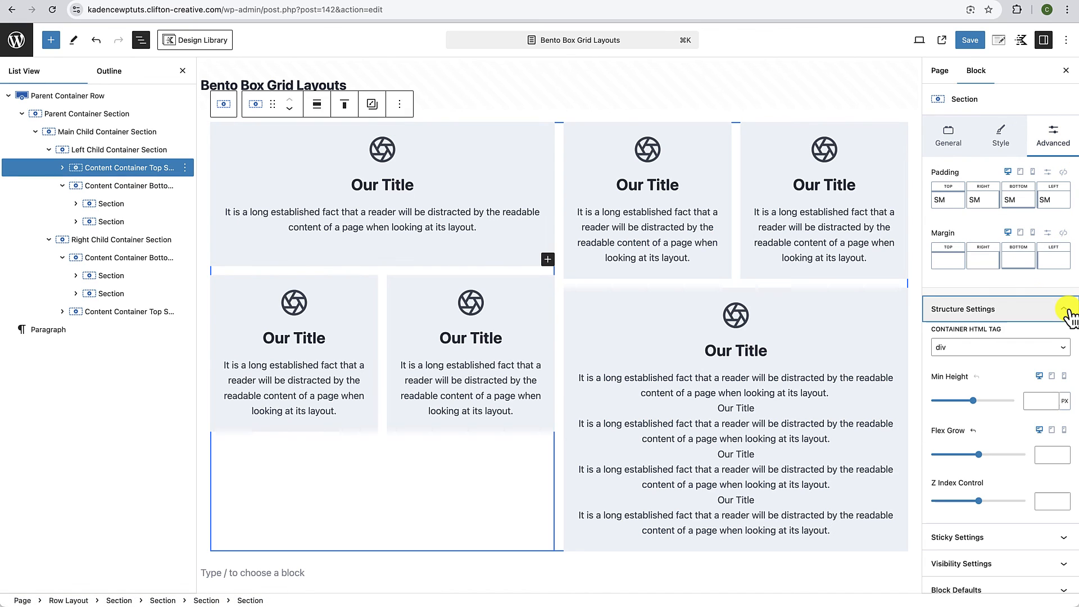
pyautogui.click(1041, 453)
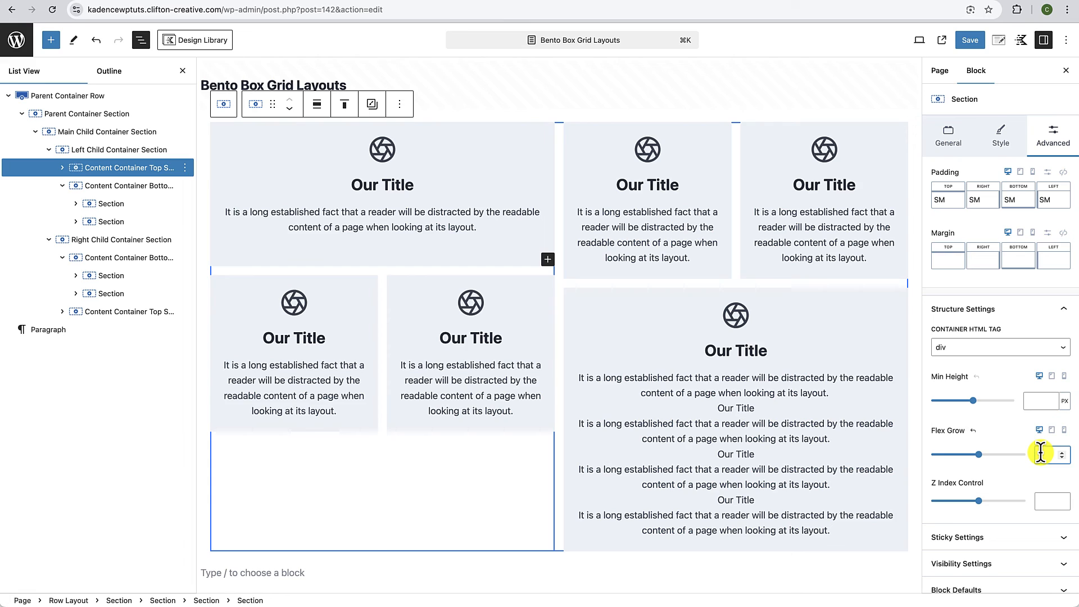
pyautogui.write('1')
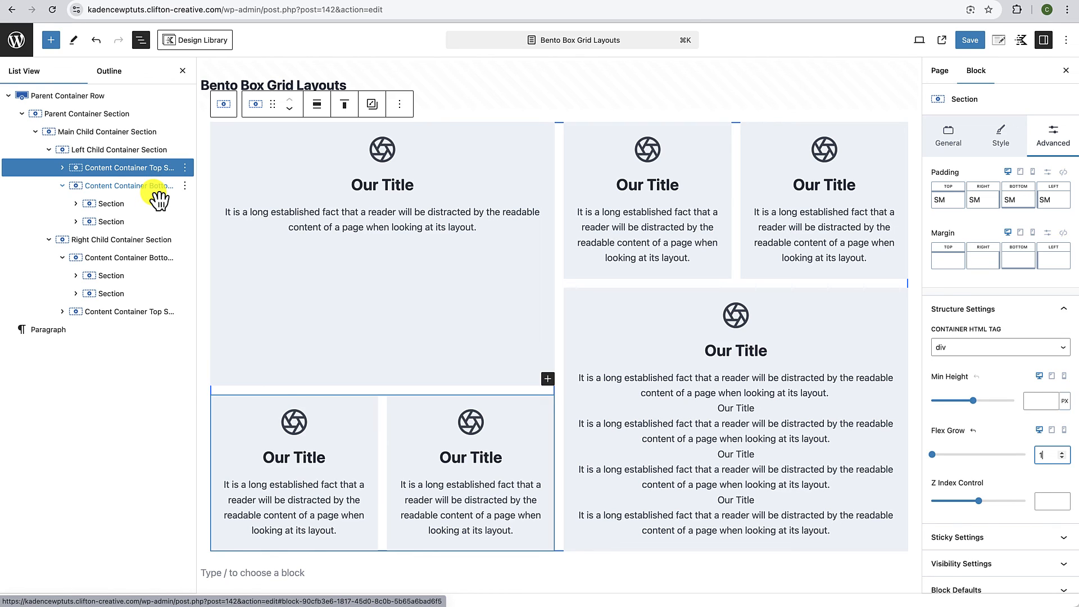
# Step: Set the left bottom content container's vertical alignment to Stretch and its Flex Grow to 1
pyautogui.click(116, 189)
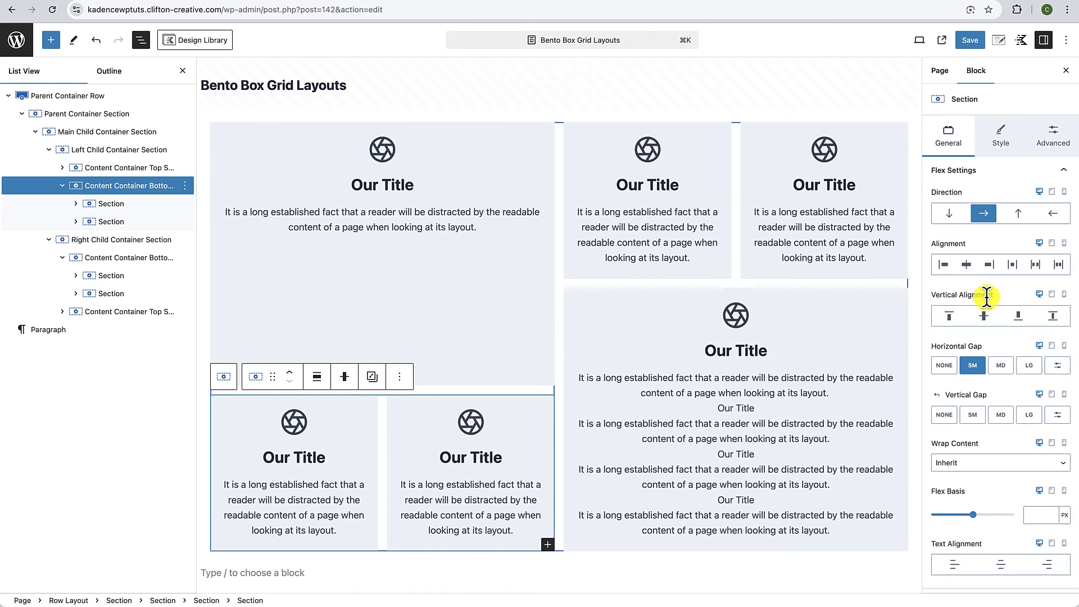
pyautogui.click(1055, 318)
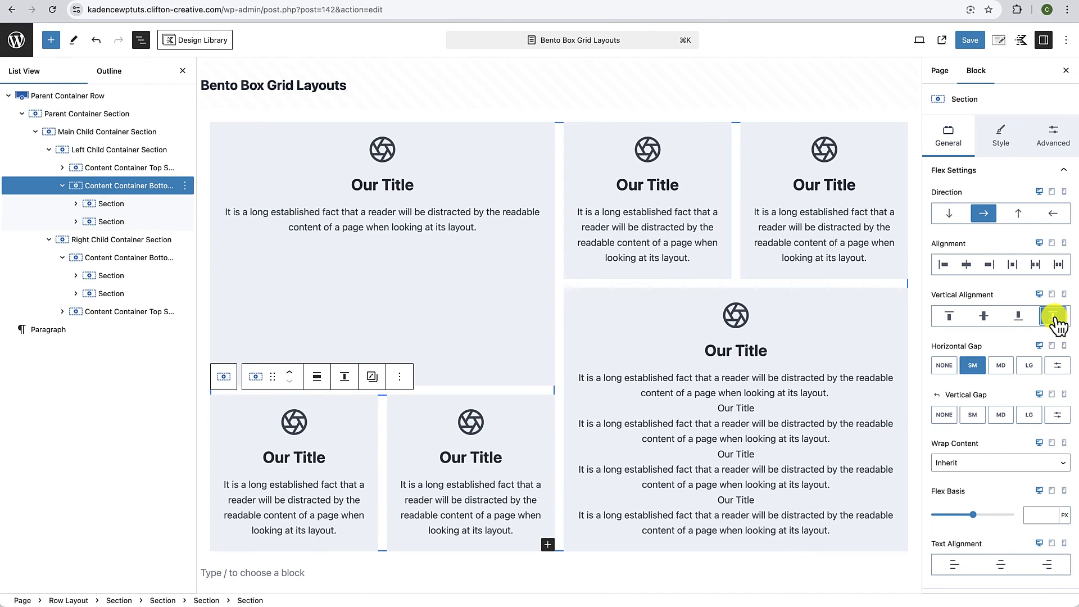
pyautogui.click(1054, 139)
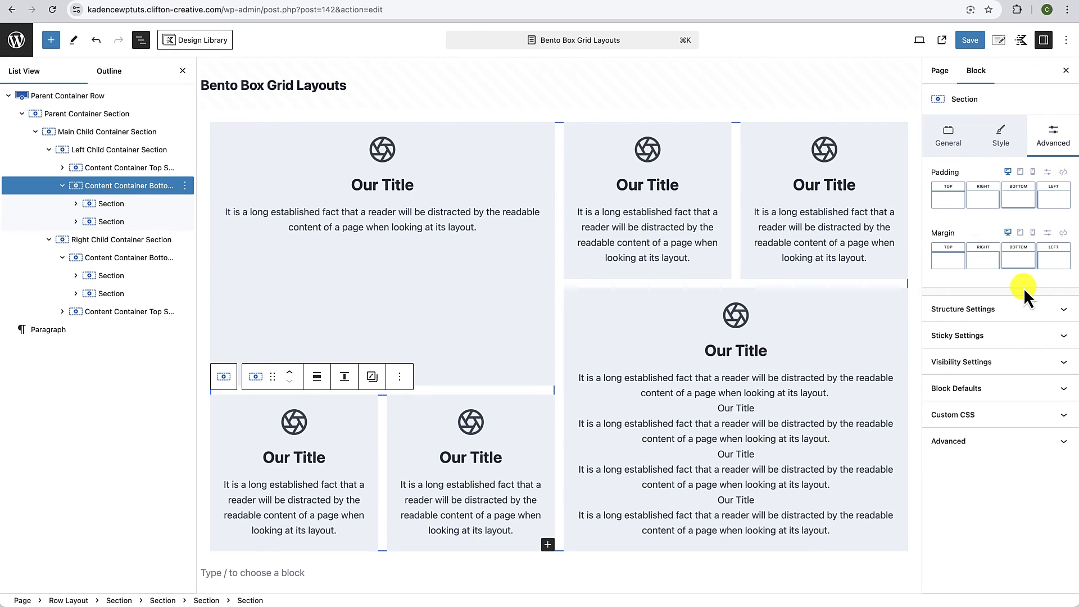
pyautogui.click(1024, 308)
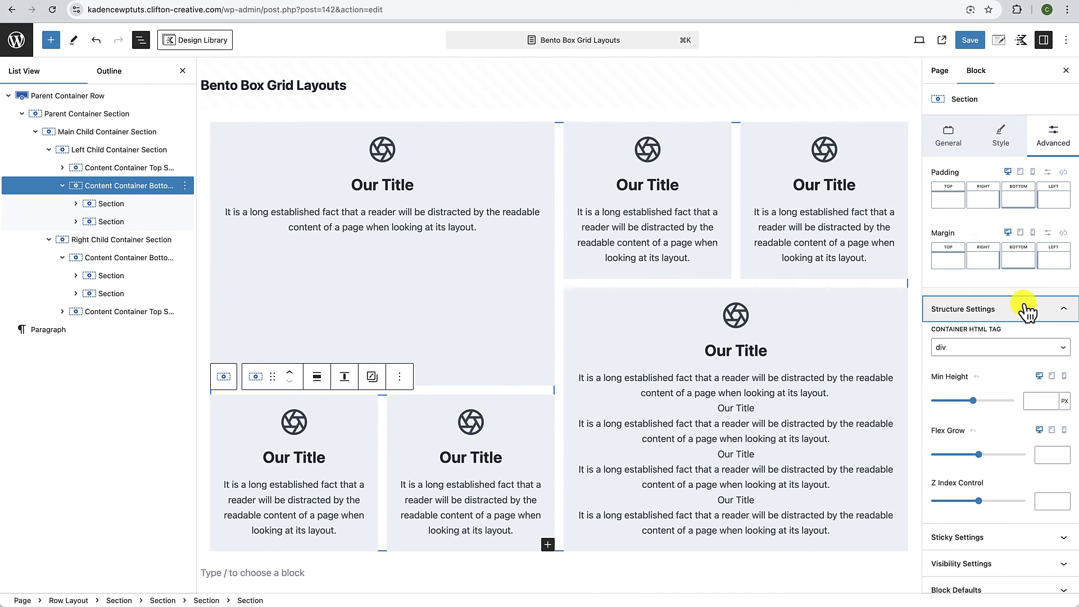
pyautogui.click(1044, 455)
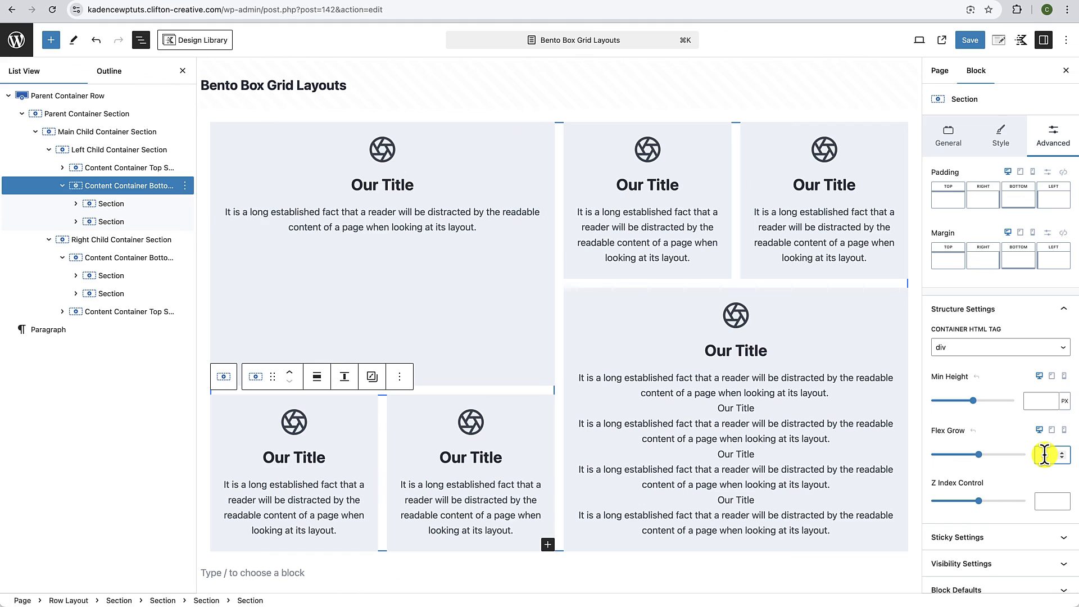
pyautogui.write('0')
pyautogui.press('BackSpace')
pyautogui.write('1')
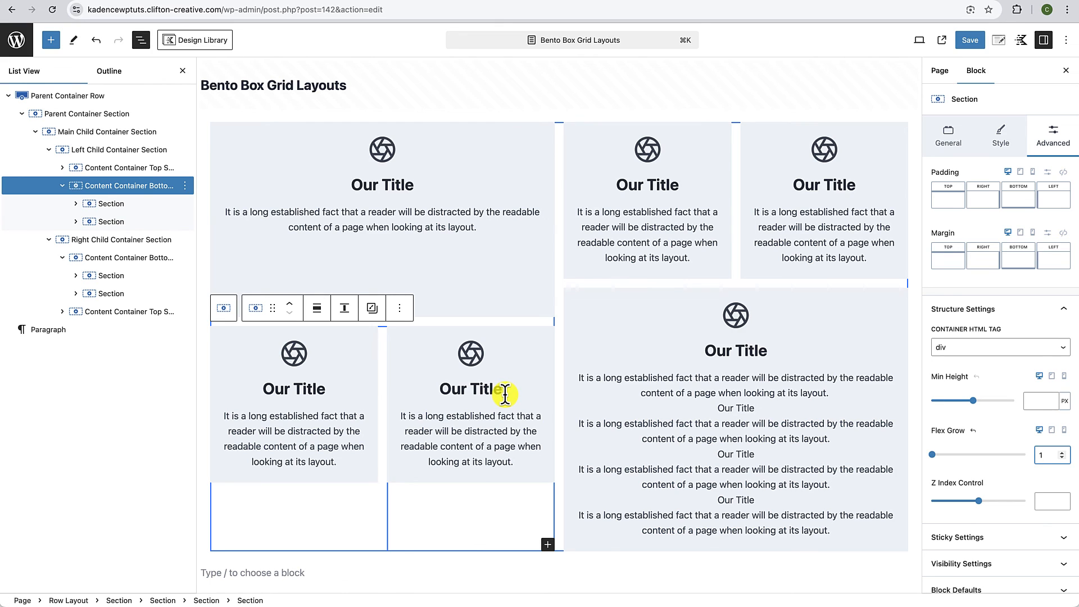
# Step: Set Flex Grow to 1 for the first card section inside the left bottom content container
pyautogui.click(121, 205)
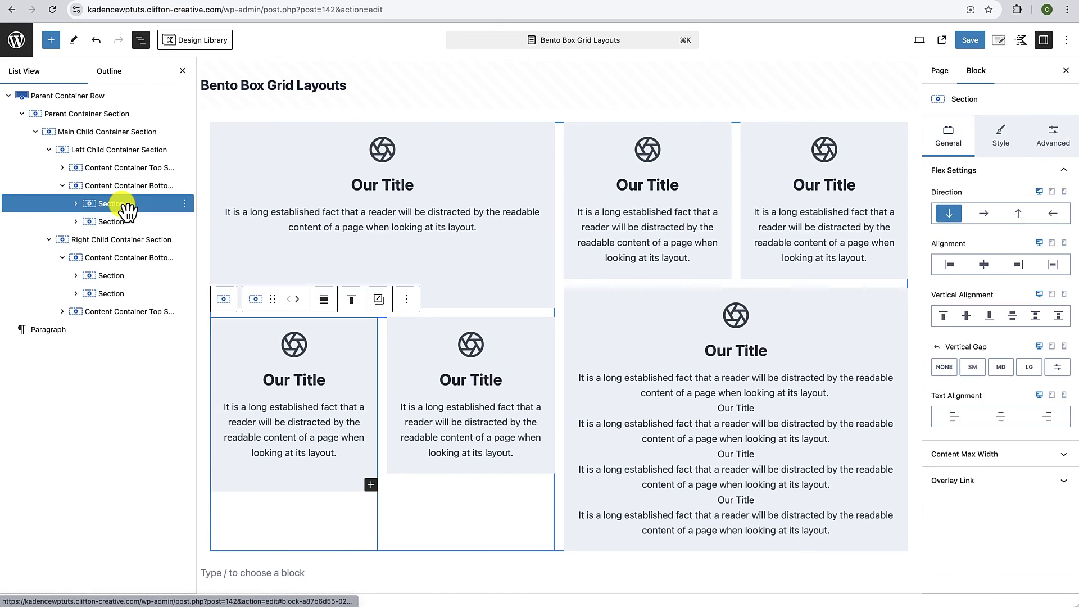
pyautogui.click(1064, 147)
pyautogui.click(1053, 311)
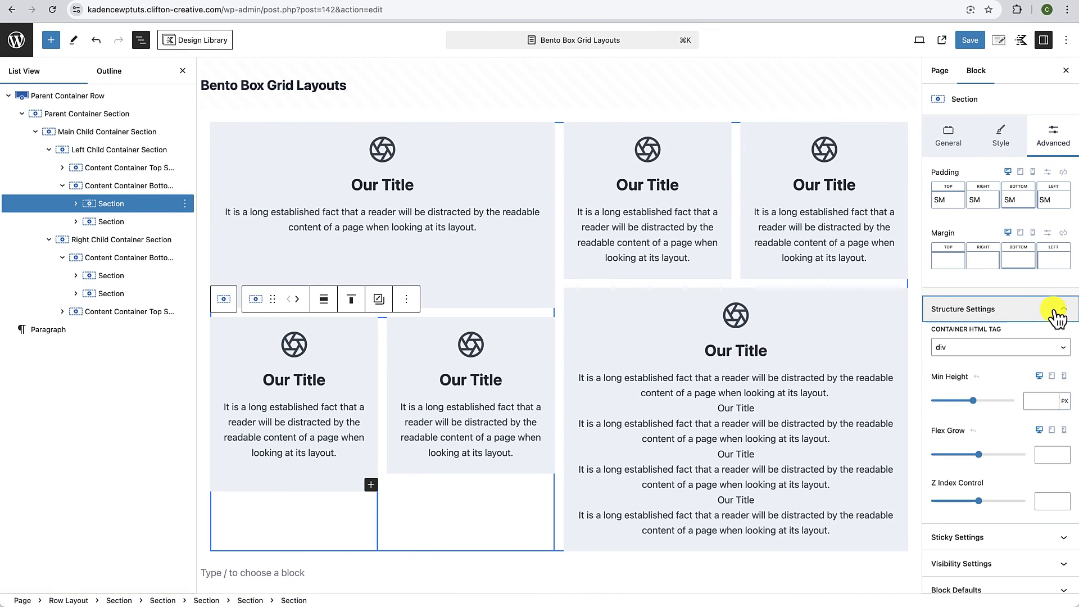
pyautogui.click(1042, 454)
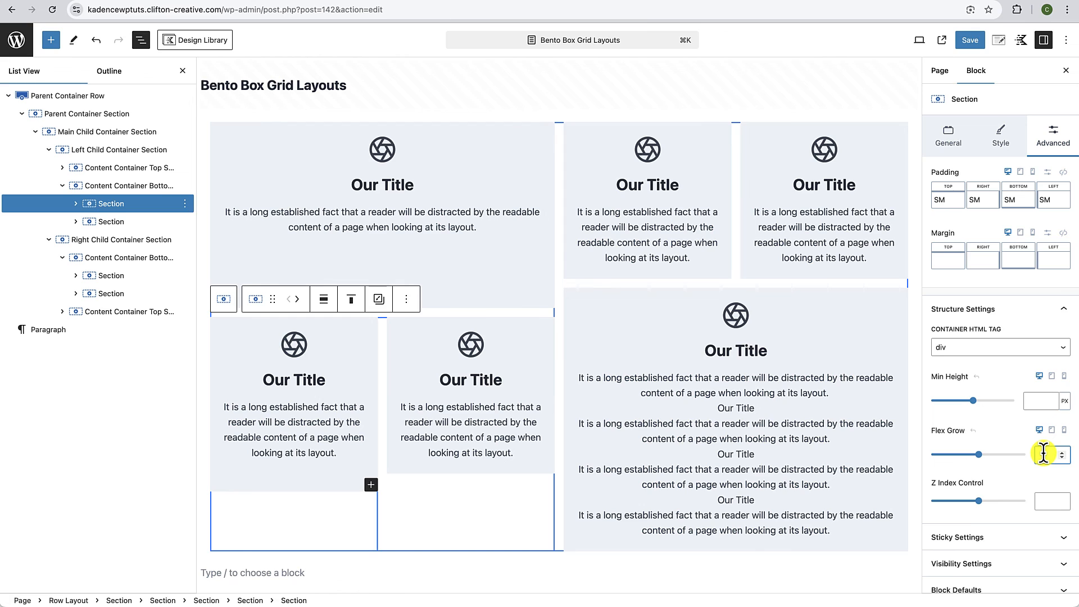
pyautogui.write('1')
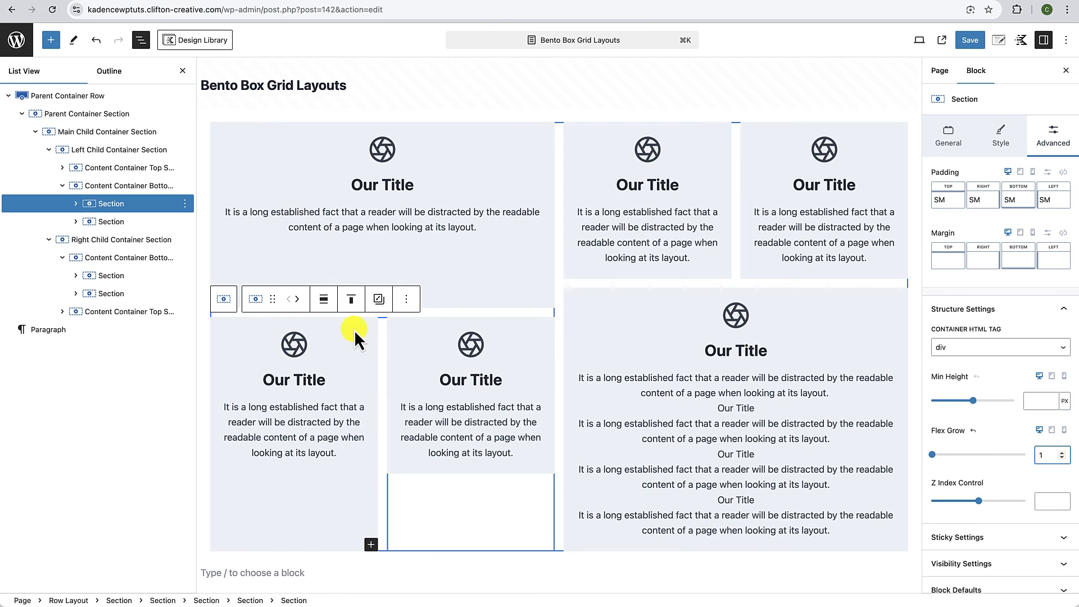
# Step: Set Flex Grow to 1 for the second card section inside the left bottom content container
pyautogui.click(128, 223)
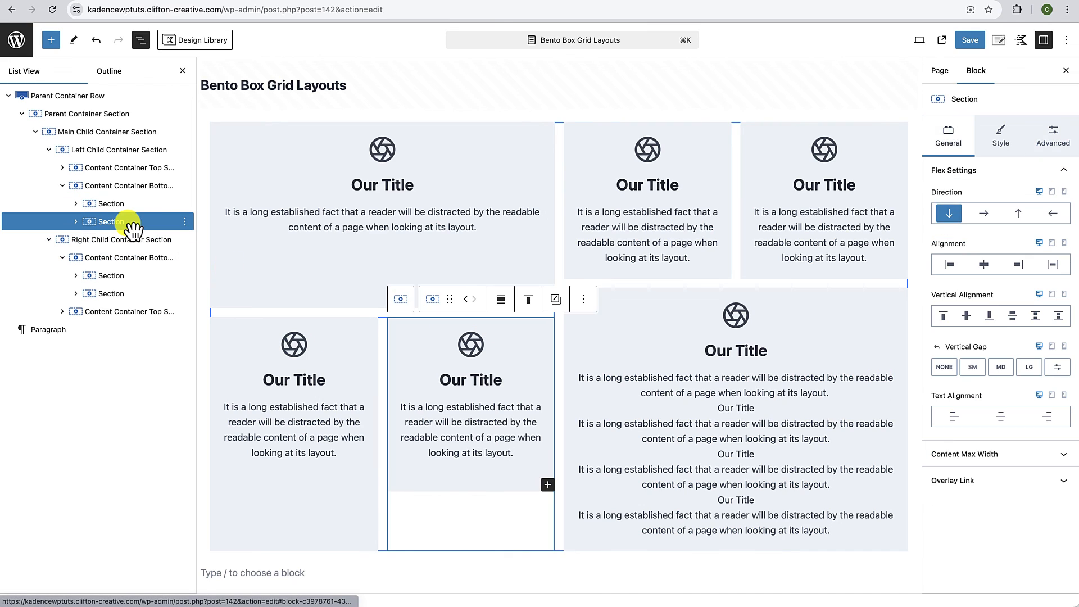
pyautogui.click(1052, 141)
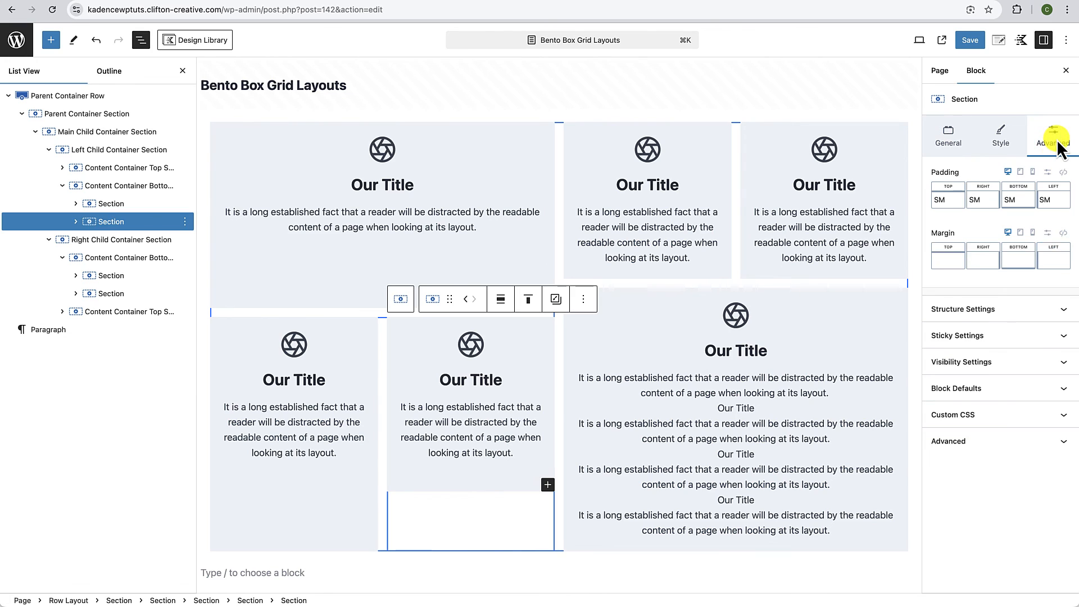
pyautogui.click(1066, 312)
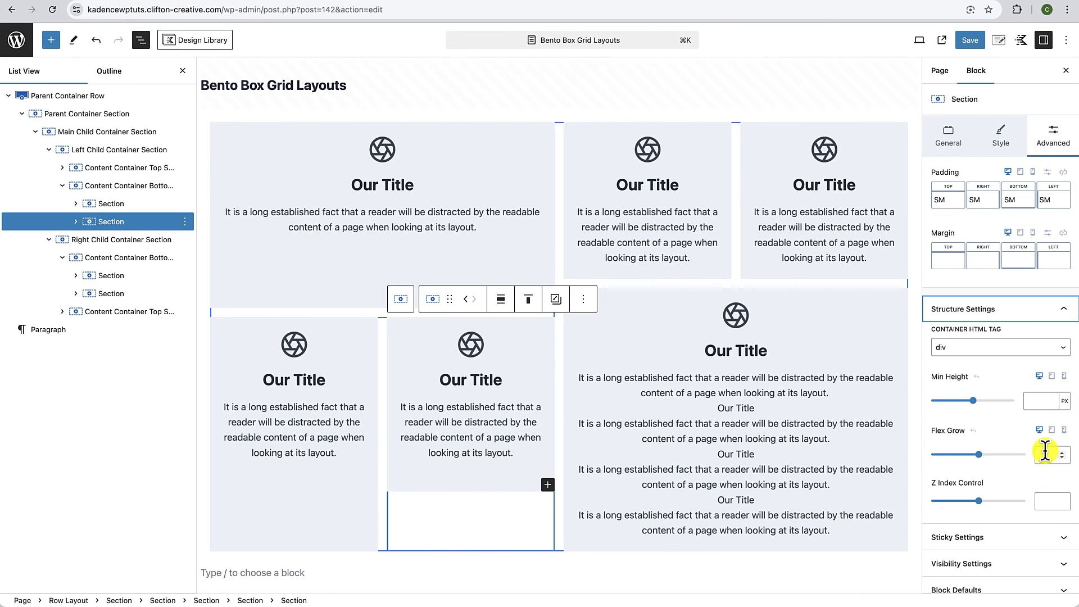
pyautogui.click(1045, 453)
pyautogui.write('1')
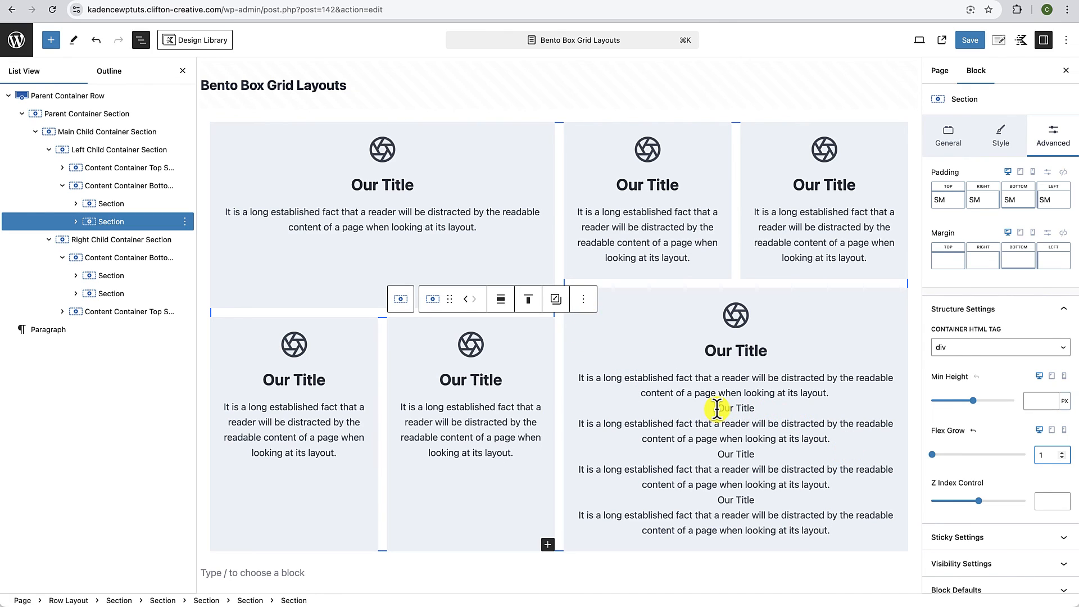
# Step: Move the repeated filler text from the wide card in the right child section into a new paragraph below the left wide card's text
pyautogui.moveTo(718, 408); pyautogui.dragTo(836, 530)
pyautogui.press('super+c')
pyautogui.press('BackSpace')
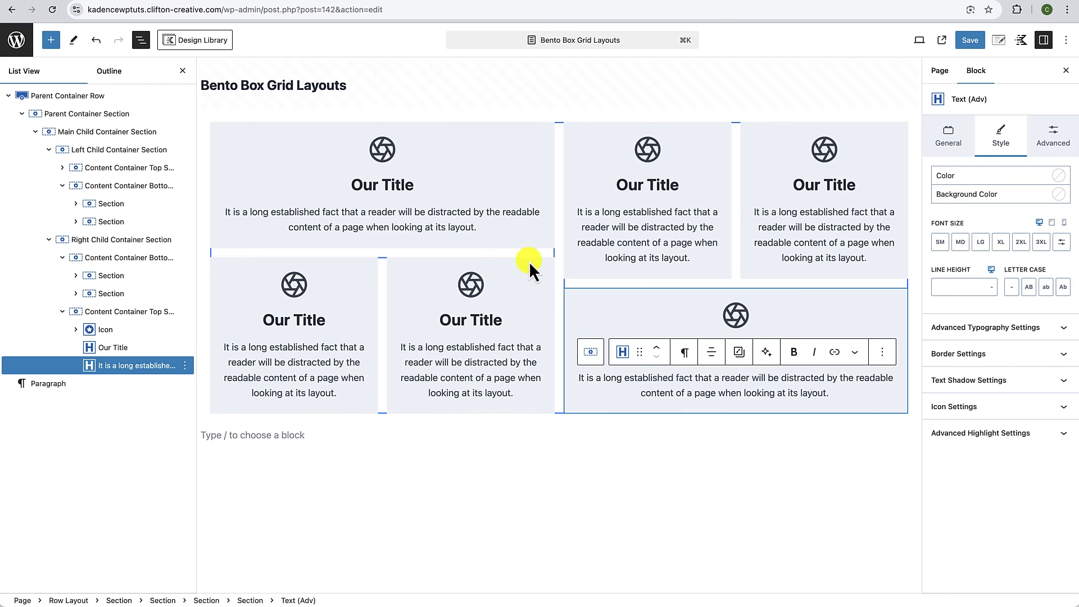
pyautogui.click(488, 226)
pyautogui.press('Return')
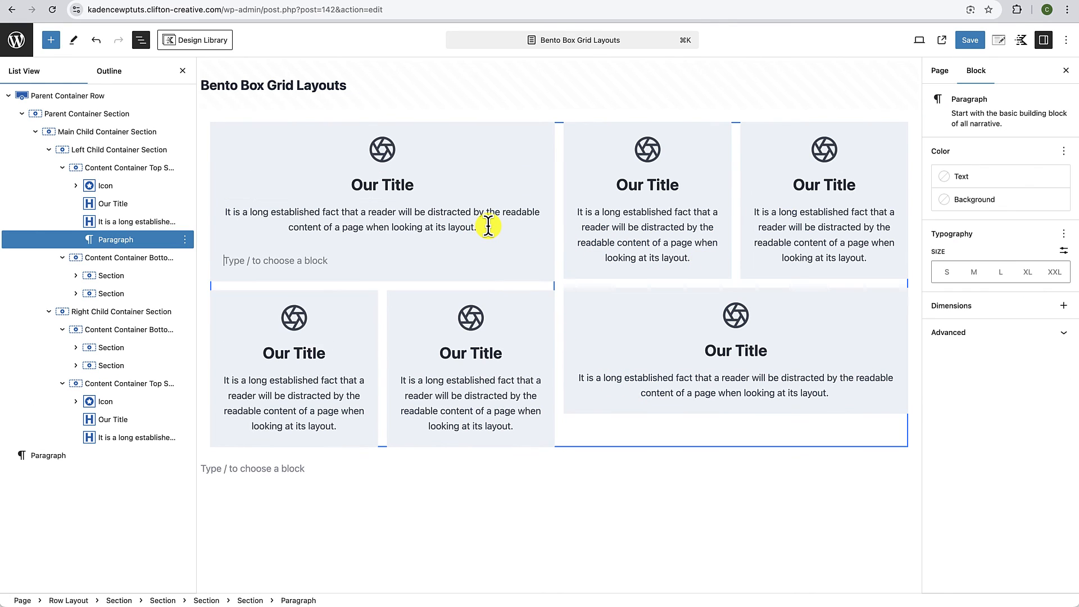
pyautogui.press('super+v')
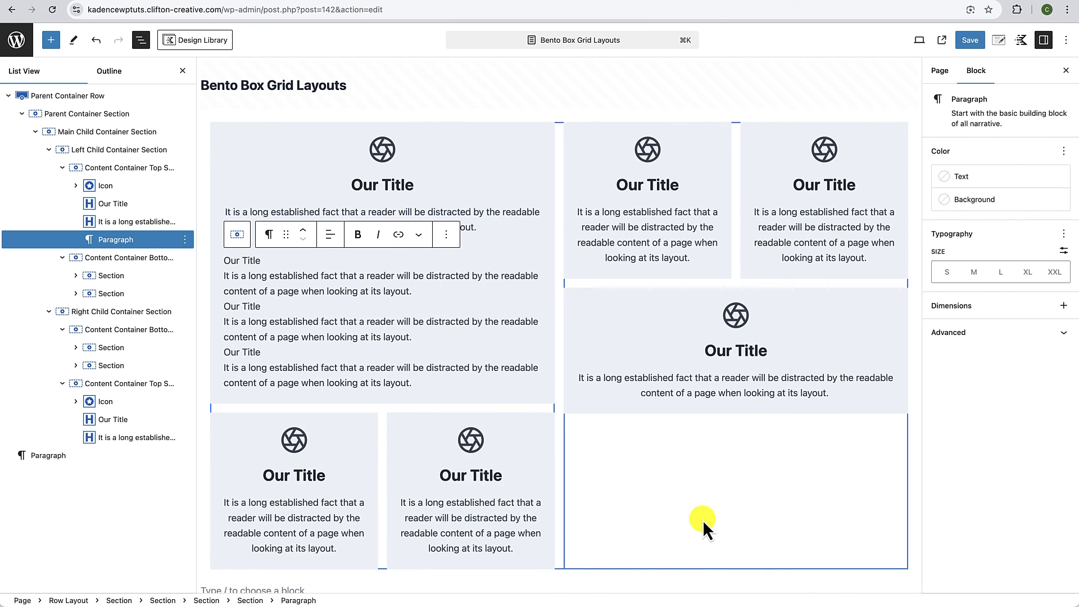
# Step: Set Flex Grow to 1 for the Right Child Container Section
pyautogui.click(83, 316)
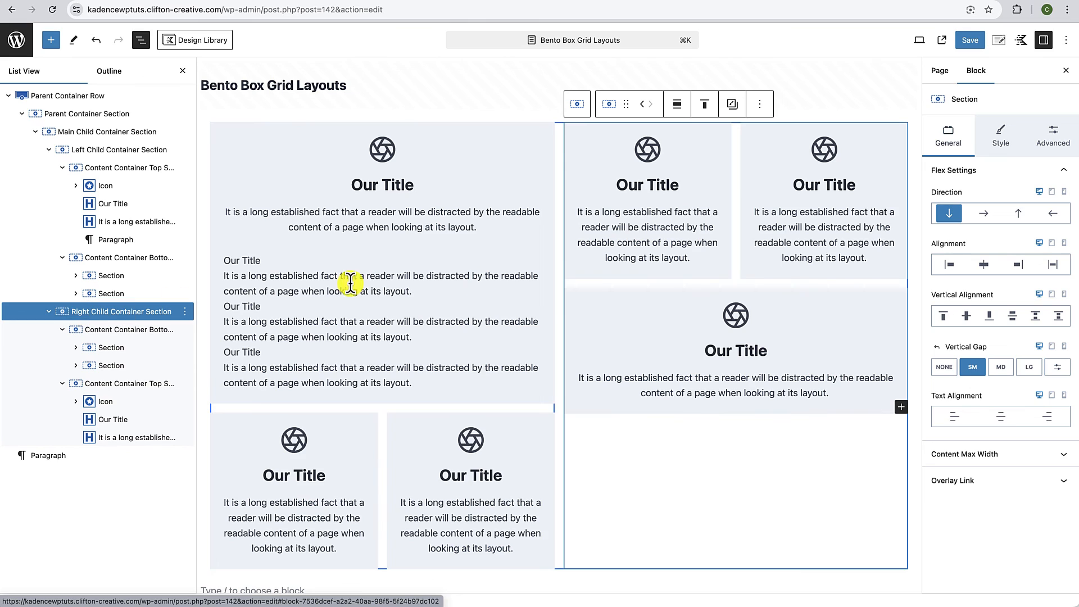
pyautogui.click(1057, 138)
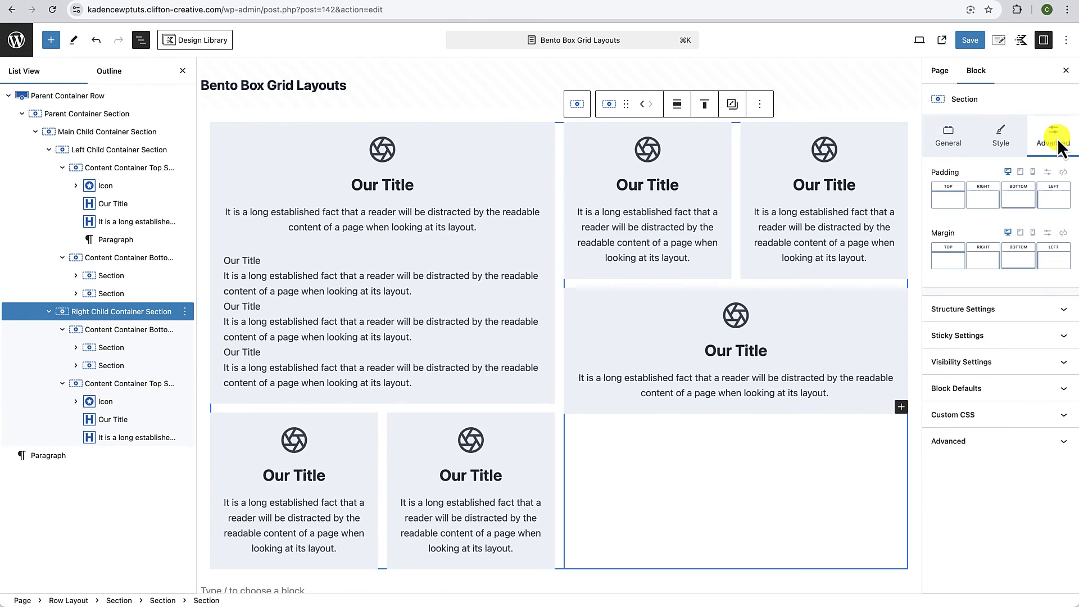
pyautogui.click(1066, 309)
pyautogui.click(1043, 455)
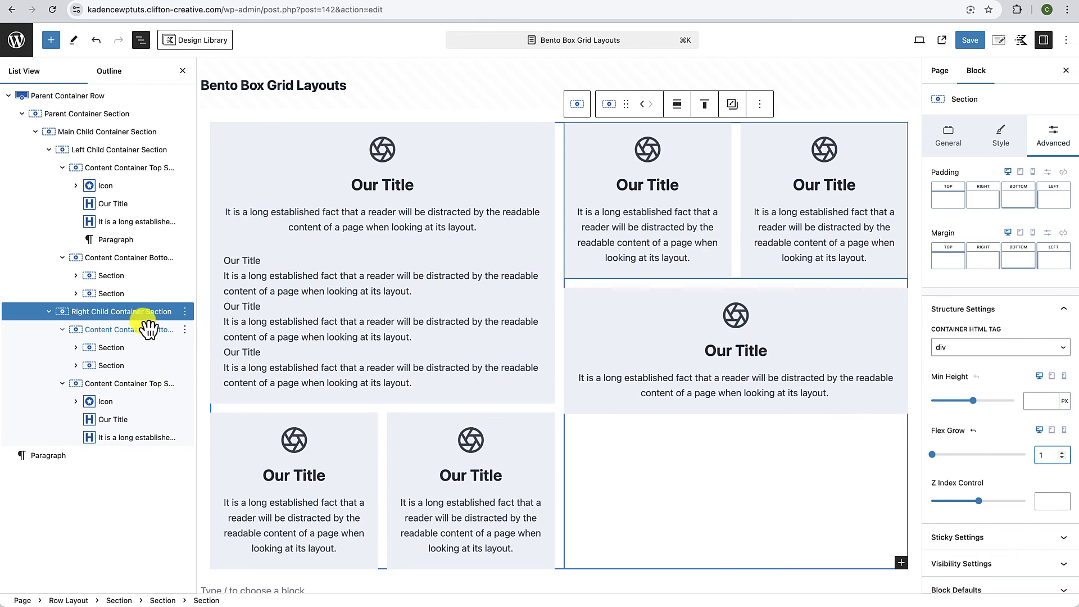
# Step: Set the vertical alignment to Stretch and Flex Grow to 1 for the bottom content container inside the Right Child Container Section
pyautogui.click(129, 330)
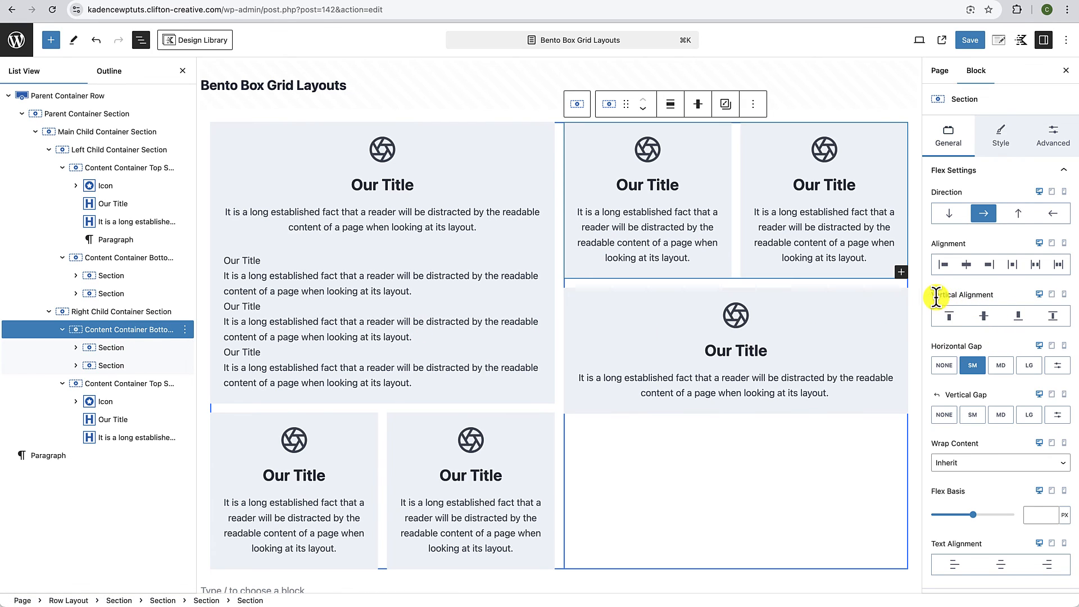
pyautogui.click(1053, 318)
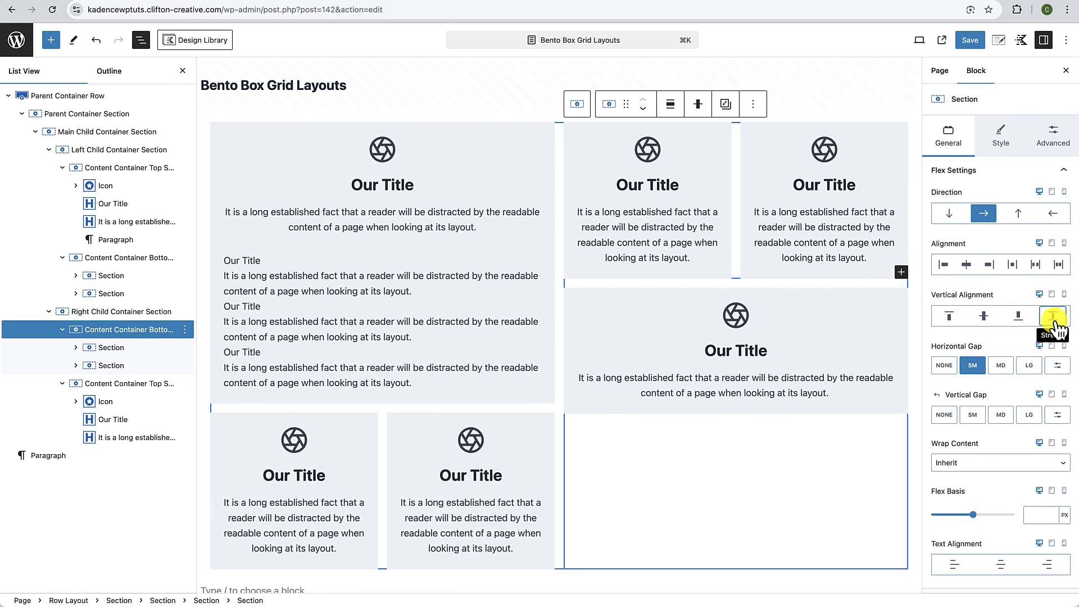
pyautogui.click(1057, 140)
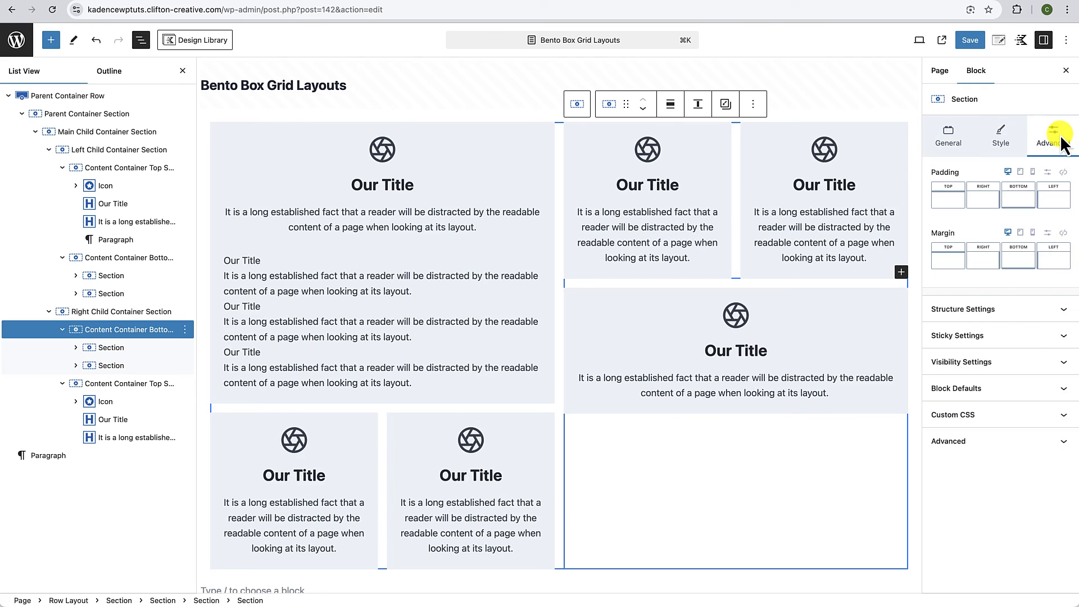
pyautogui.click(1049, 315)
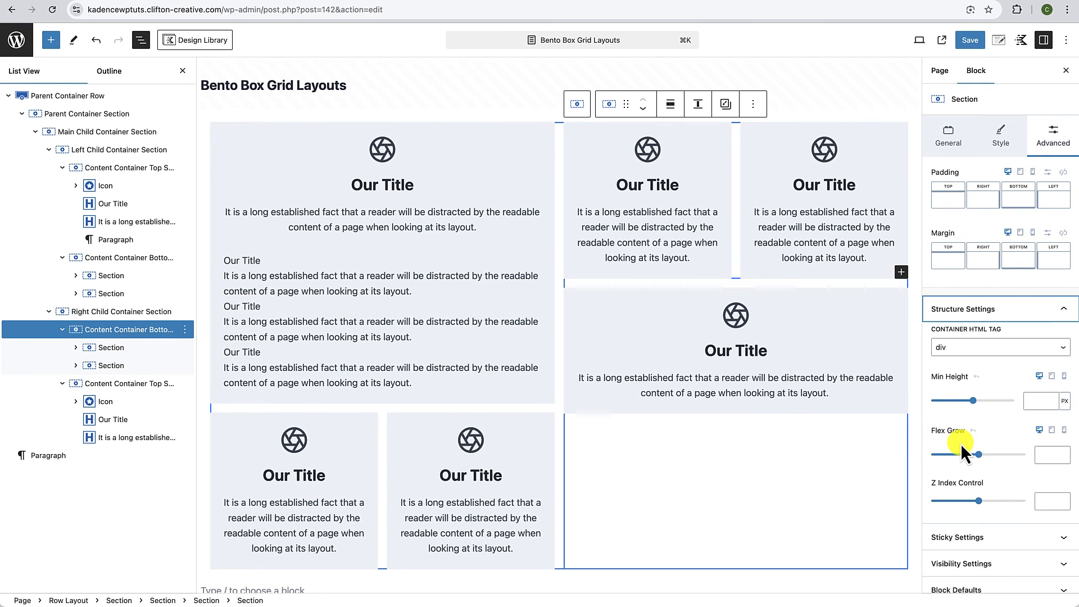
pyautogui.click(1044, 453)
pyautogui.write('1')
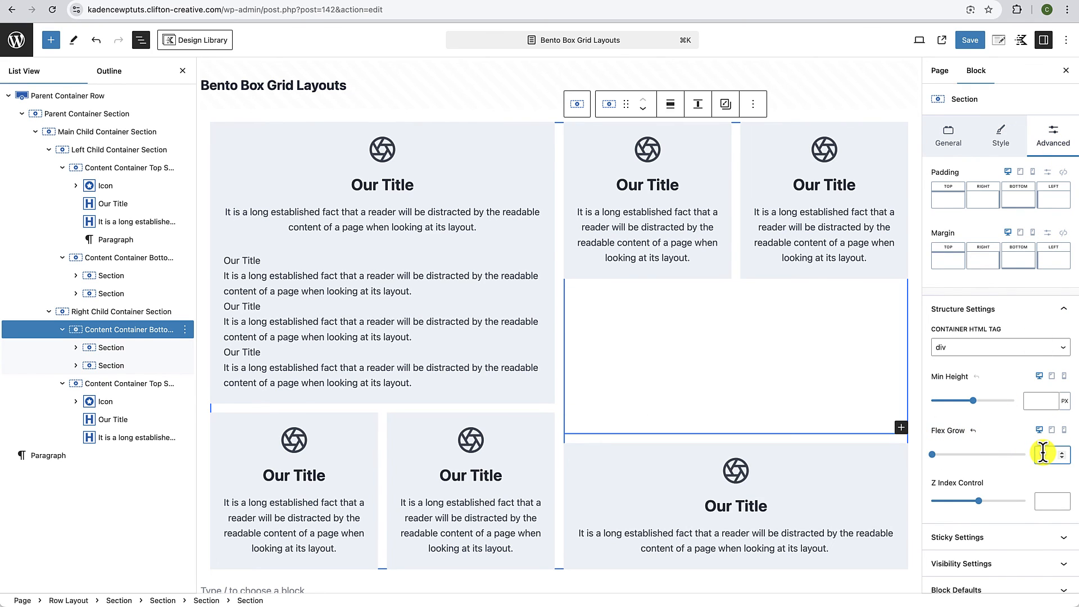
# Step: Set Flex Grow to 1 for the first card section inside the Right Child Container Section's bottom content container
pyautogui.click(121, 351)
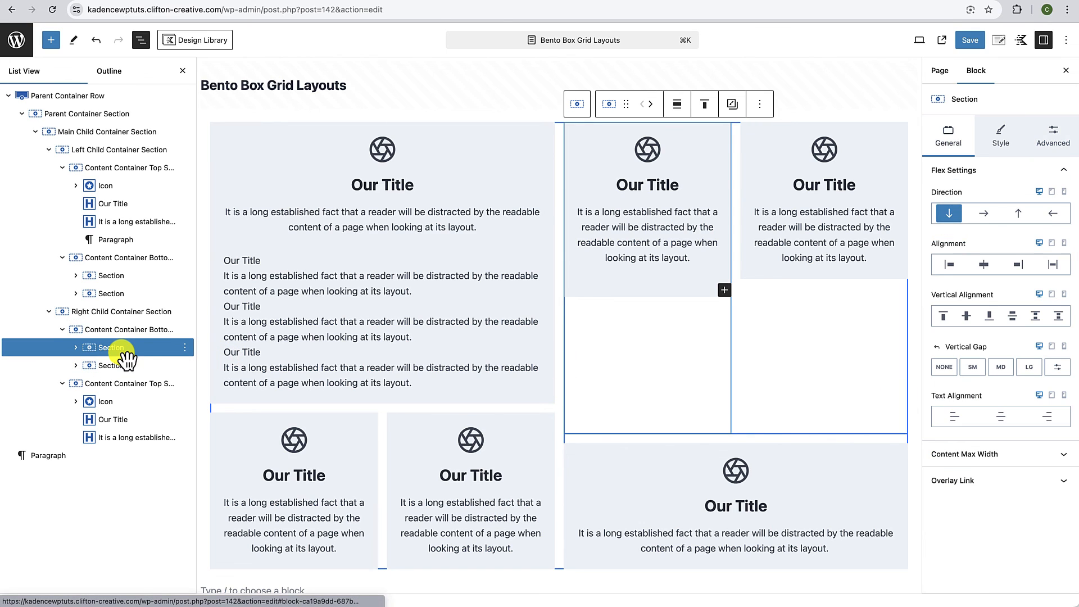
pyautogui.click(1055, 142)
pyautogui.click(1067, 311)
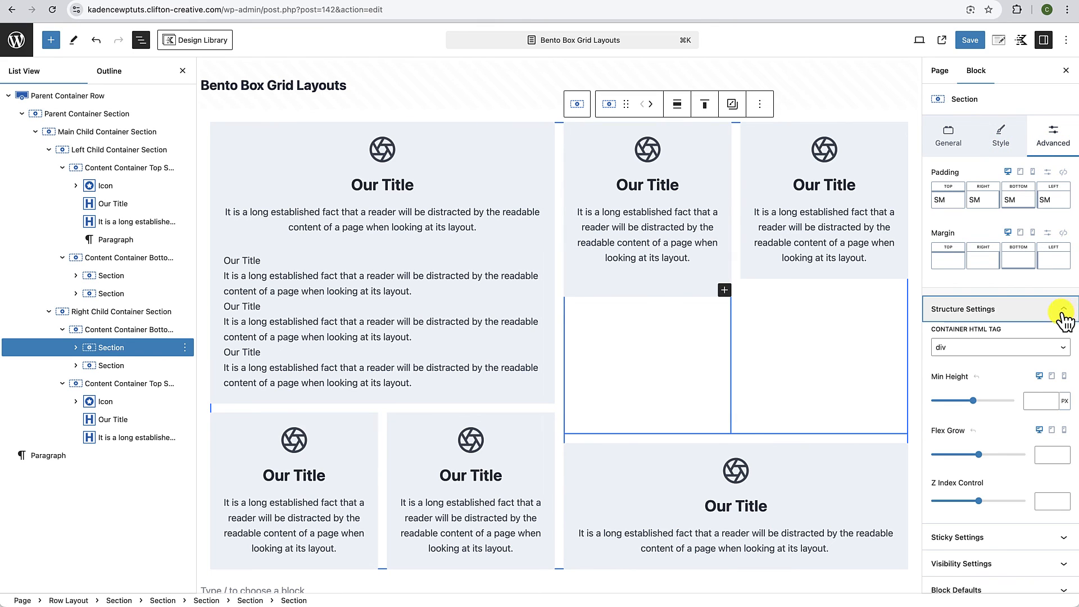
pyautogui.click(1045, 455)
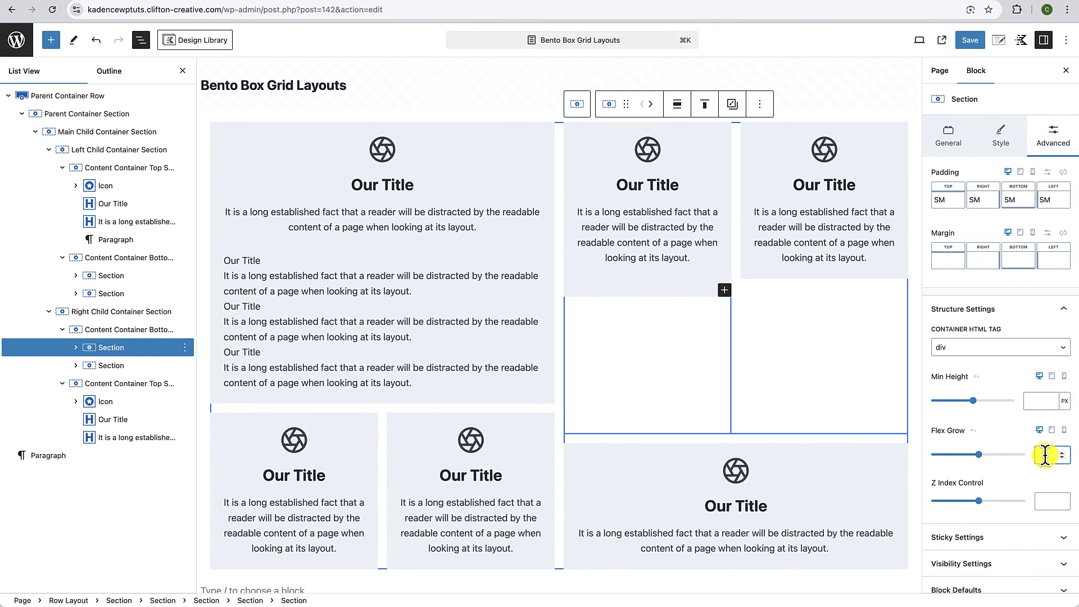
pyautogui.write('1')
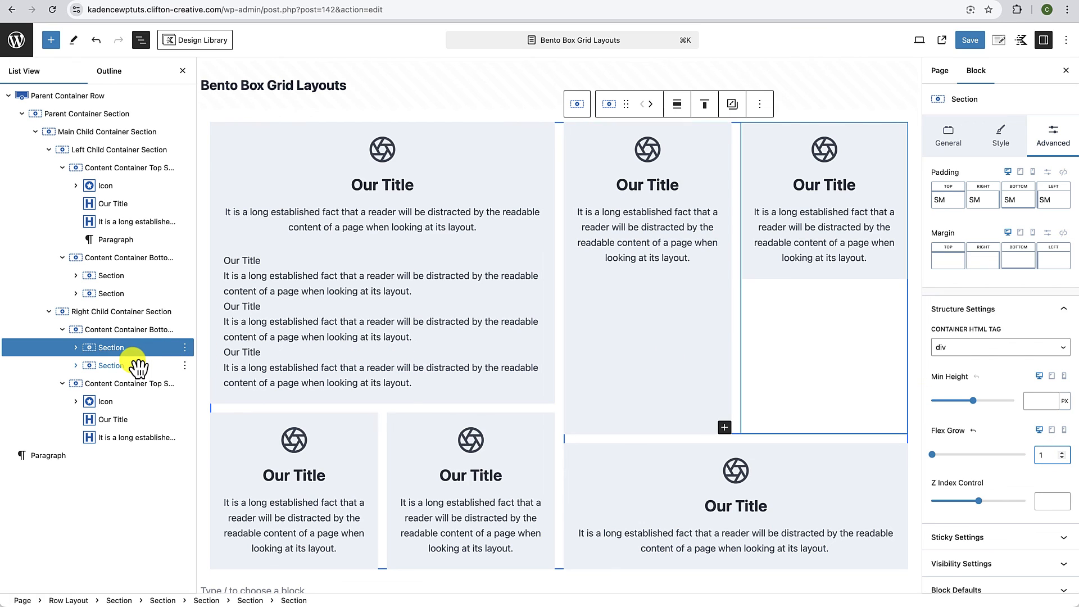
# Step: Set Flex Grow to 1 for the second card section inside the Right Child Container Section's bottom content container
pyautogui.click(127, 368)
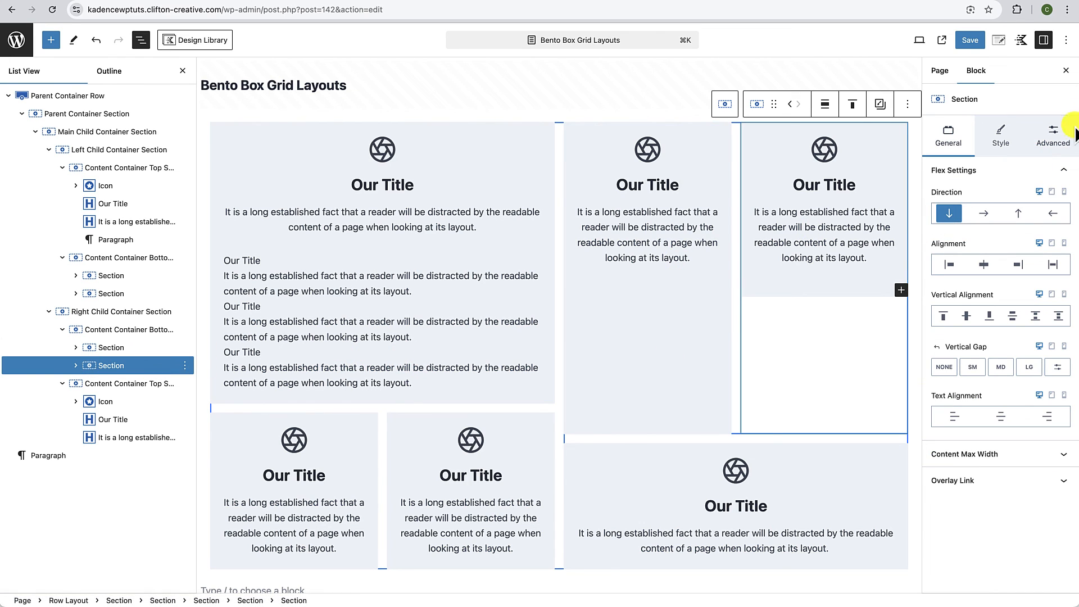
pyautogui.click(1053, 135)
pyautogui.click(1047, 311)
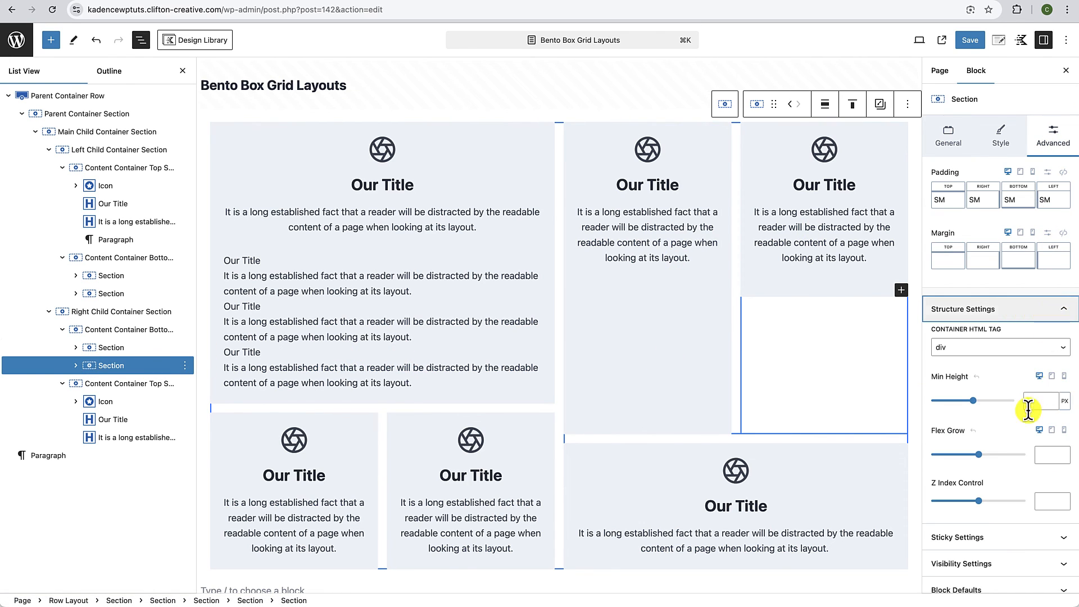
pyautogui.click(1047, 451)
pyautogui.write('1')
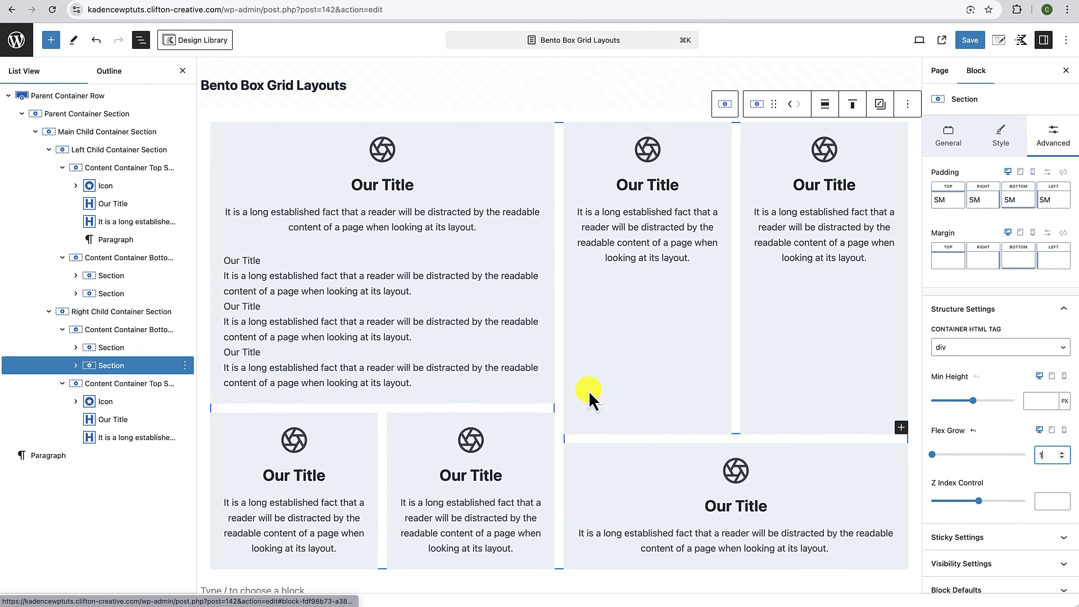
# Step: Set Flex Grow to 1 for the top content container inside the Right Child Container Section
pyautogui.click(572, 452)
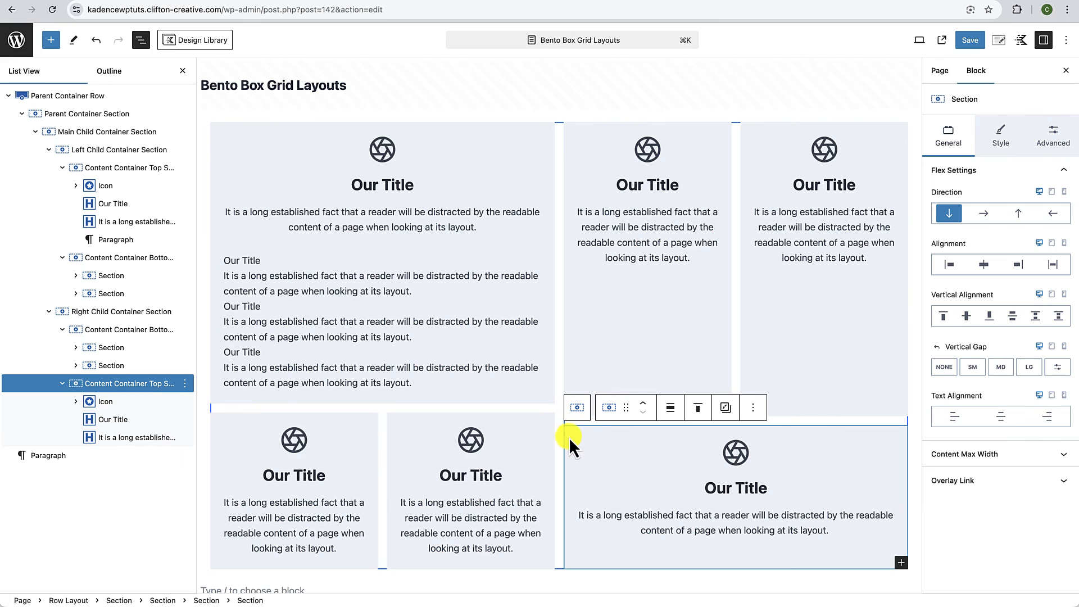
pyautogui.click(141, 388)
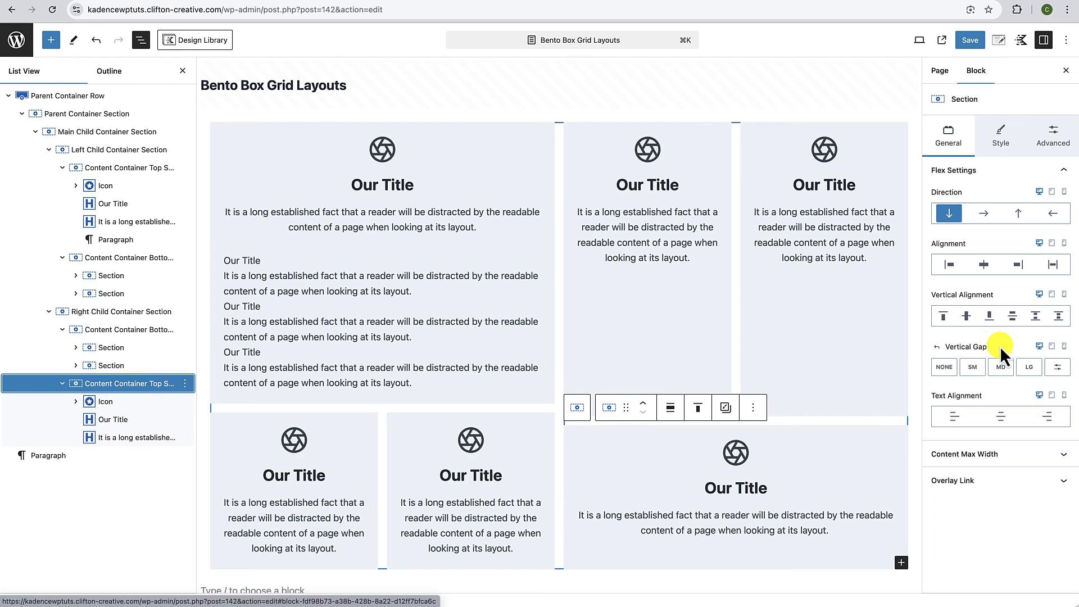
pyautogui.click(1055, 138)
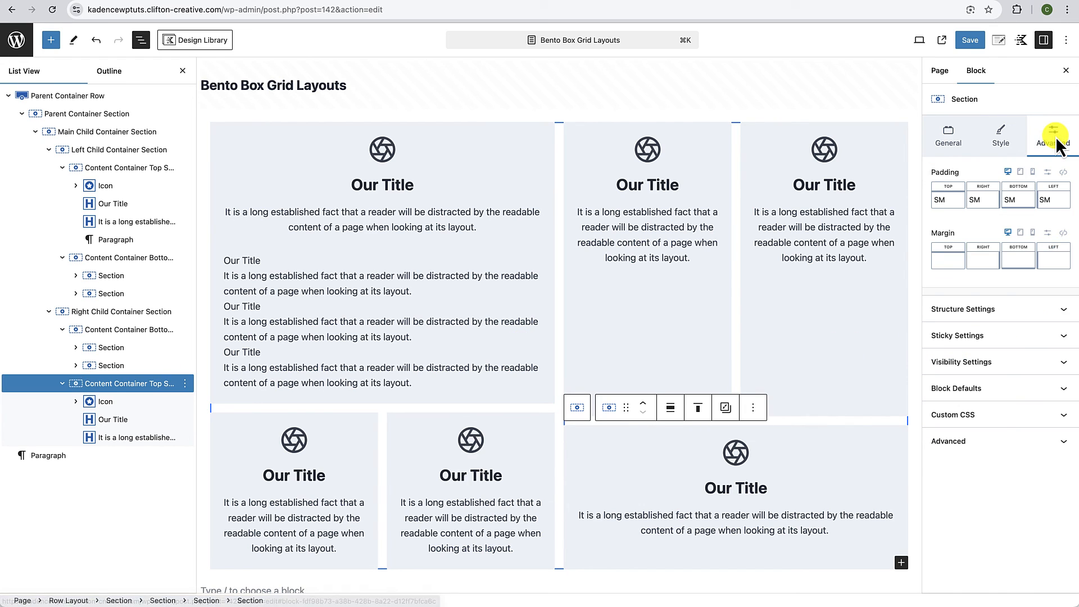
pyautogui.click(1043, 311)
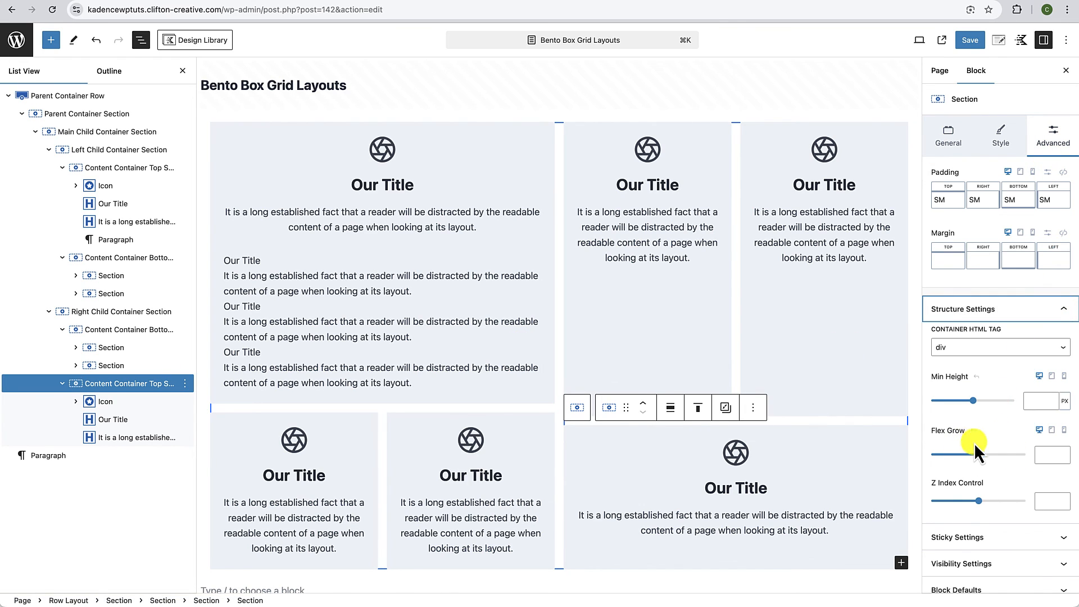
pyautogui.click(1044, 452)
pyautogui.write('1')
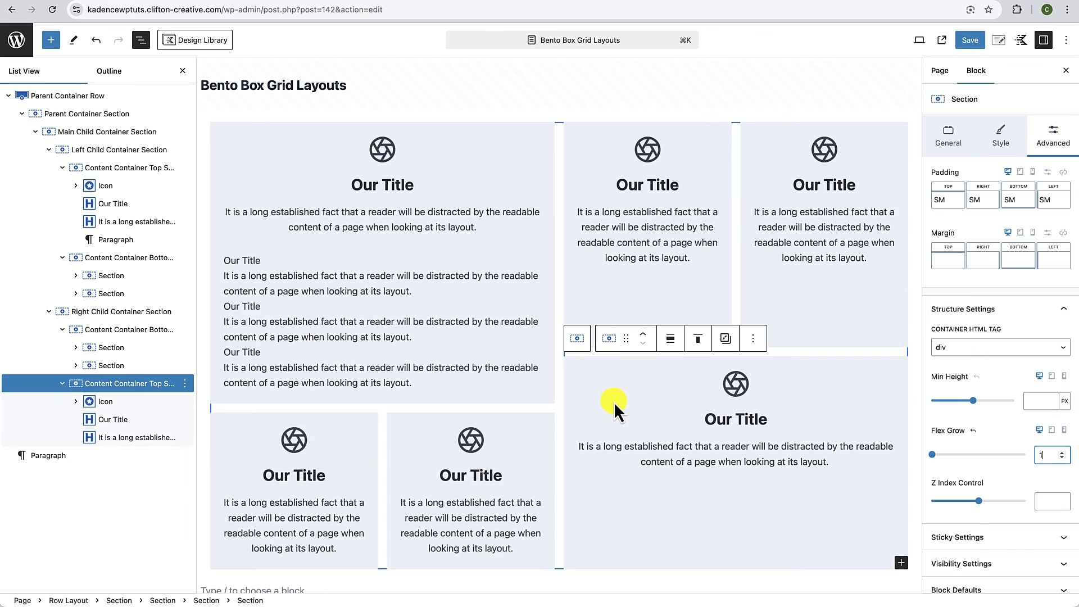
pyautogui.moveTo(614, 403)
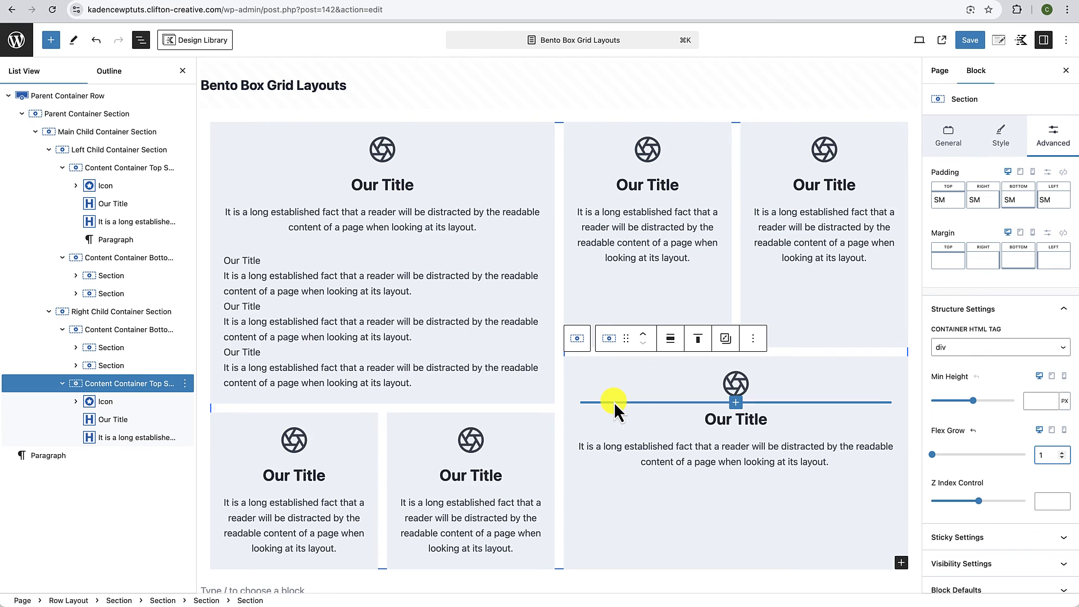
# Step: Add a paragraph under the first narrow right-side card's text, repeating one "Our Title" and "It is a long established fact" passage as filler
pyautogui.click(182, 71)
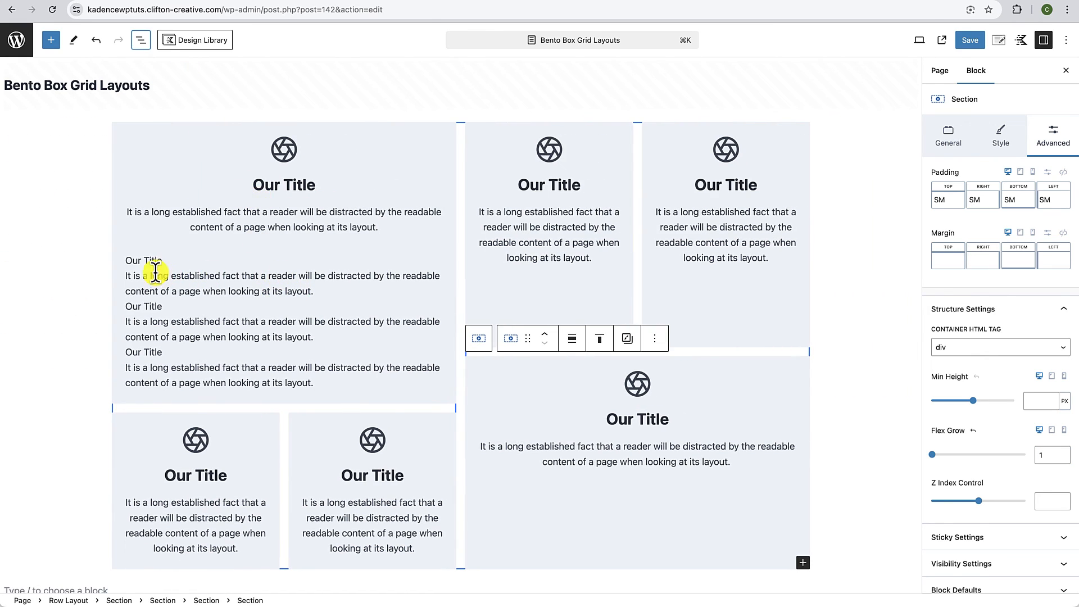
pyautogui.click(125, 260)
pyautogui.click(615, 258)
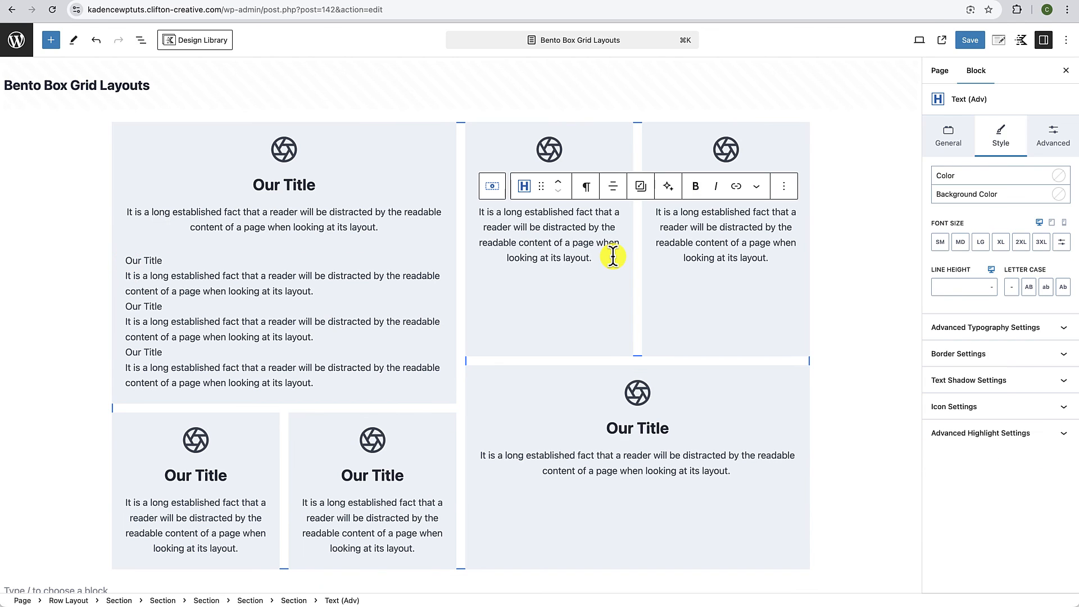
pyautogui.press('Return')
pyautogui.write('Our Title It is a long established fact that a reader will be distracted by the readable content of a page when looking at its layout.')
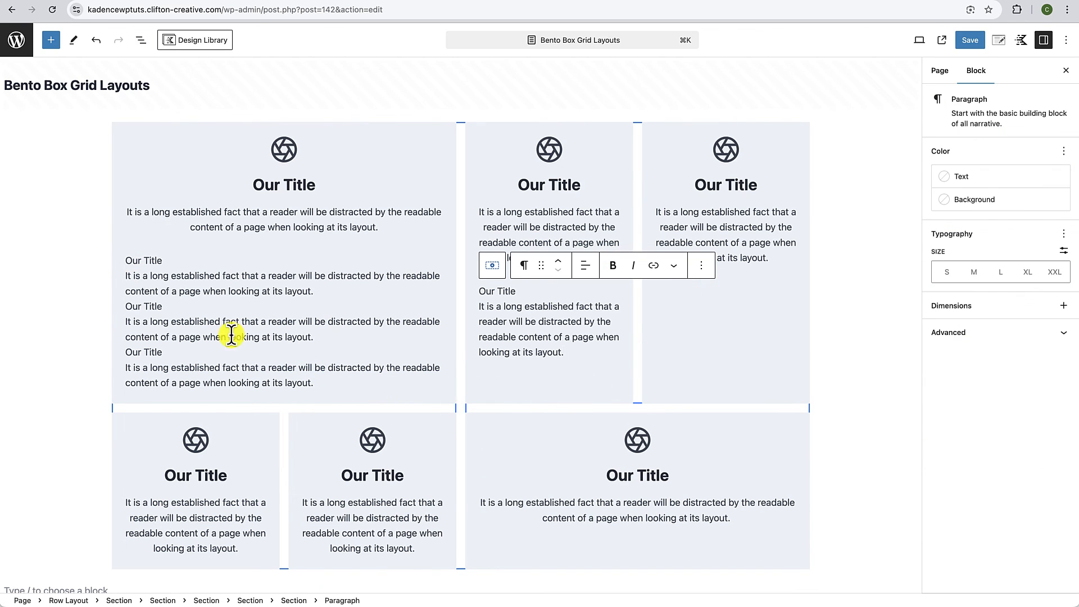
# Step: Delete the extra filler paragraph with the repeated "Our Title" passages from the large card in the Left Child Container Section
pyautogui.click(125, 261)
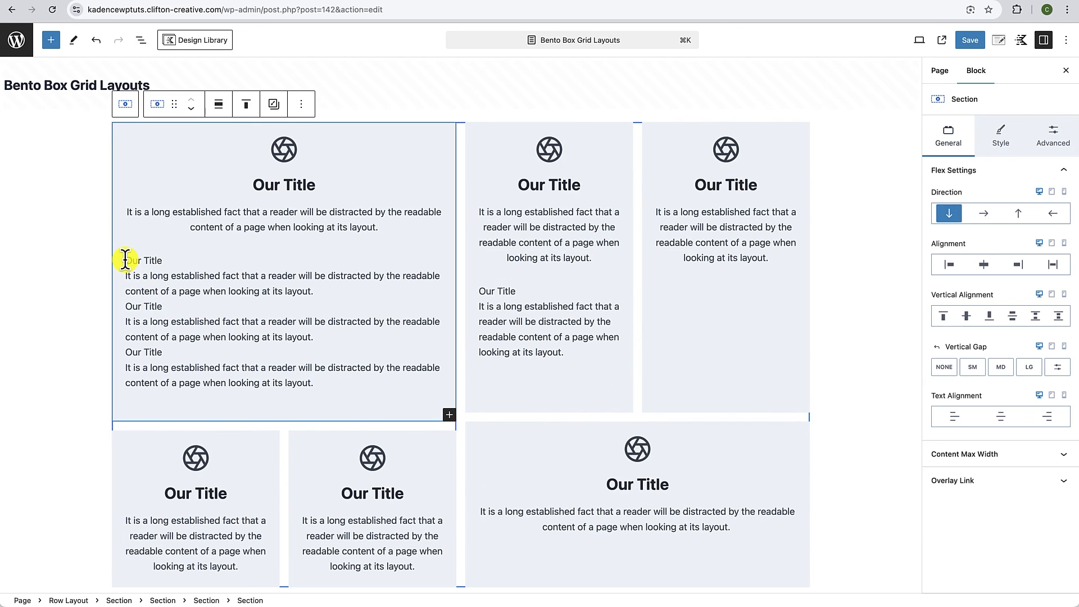
pyautogui.moveTo(126, 261); pyautogui.dragTo(319, 378)
pyautogui.press('BackSpace')
pyautogui.press('BackSpace')
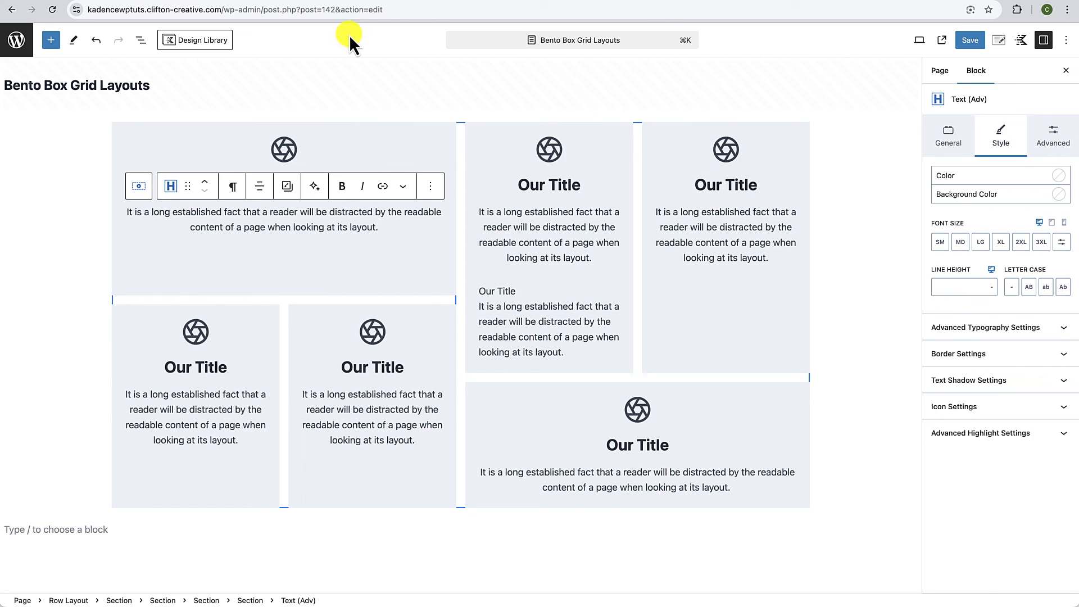
# Step: Select the Parent Container Row, switch the editor preview to Tablet and examine how the bento grid's cards fit
pyautogui.click(142, 40)
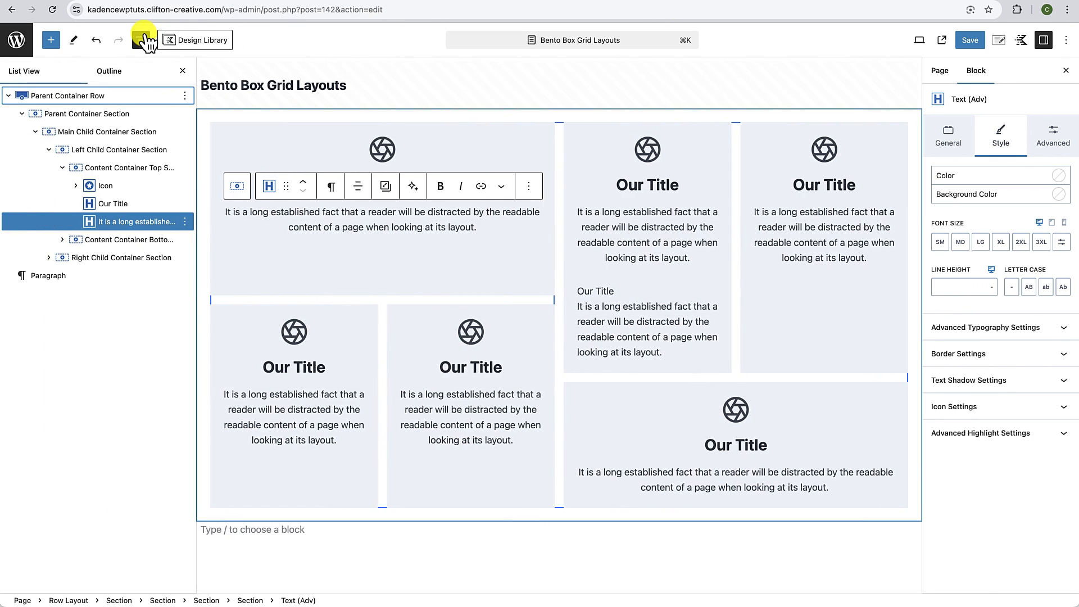
pyautogui.click(77, 97)
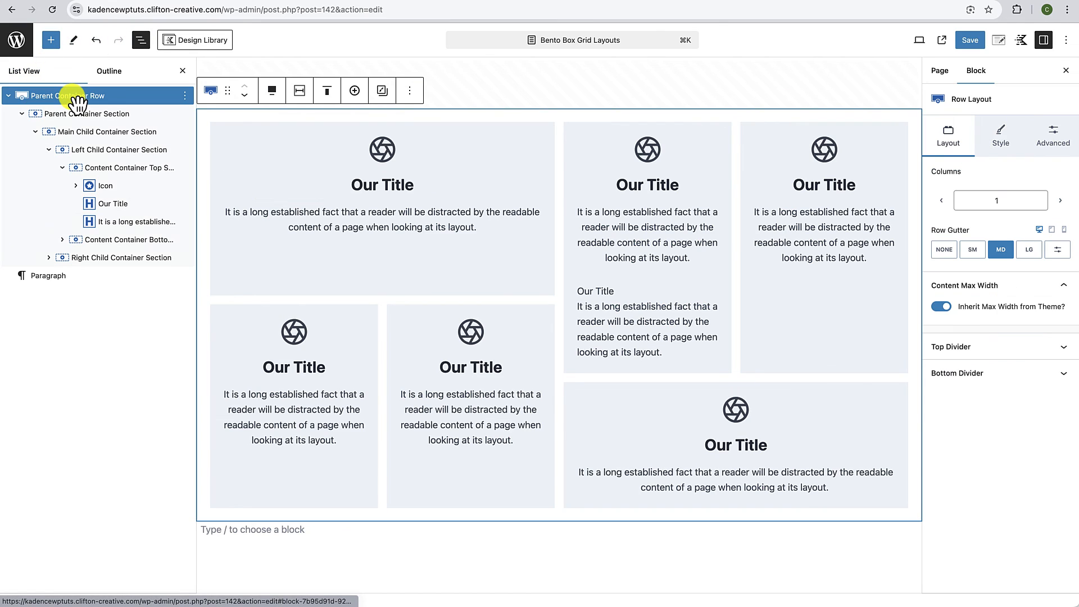
pyautogui.click(183, 72)
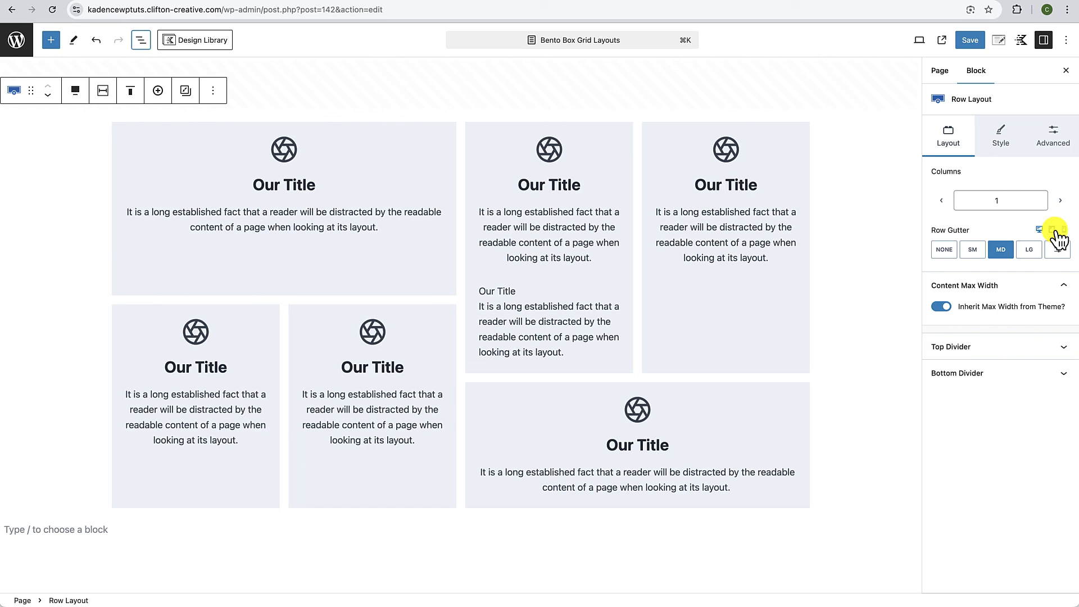
pyautogui.click(920, 40)
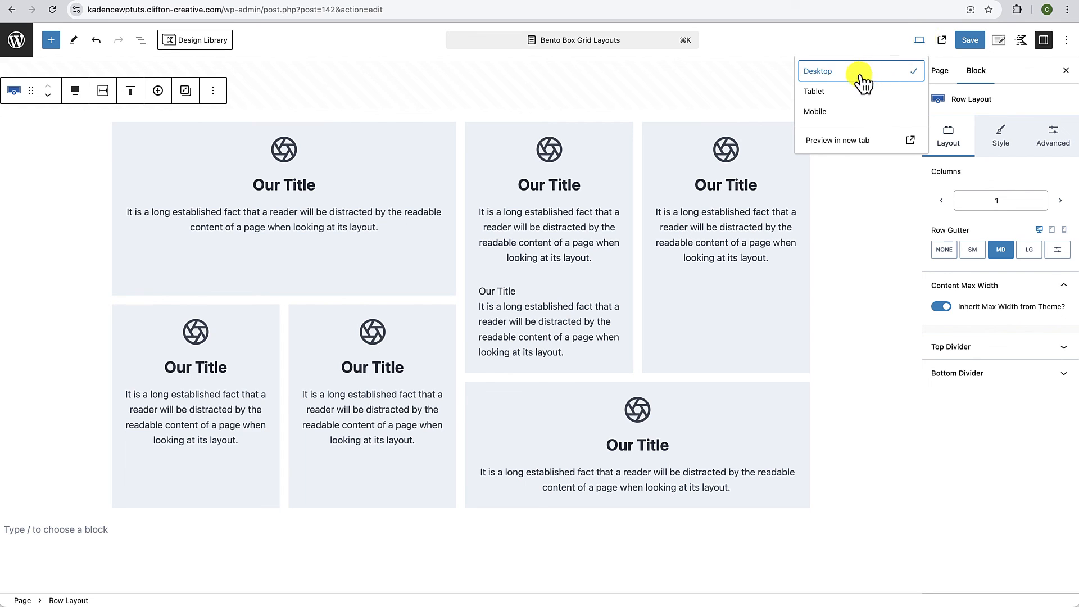
pyautogui.click(821, 92)
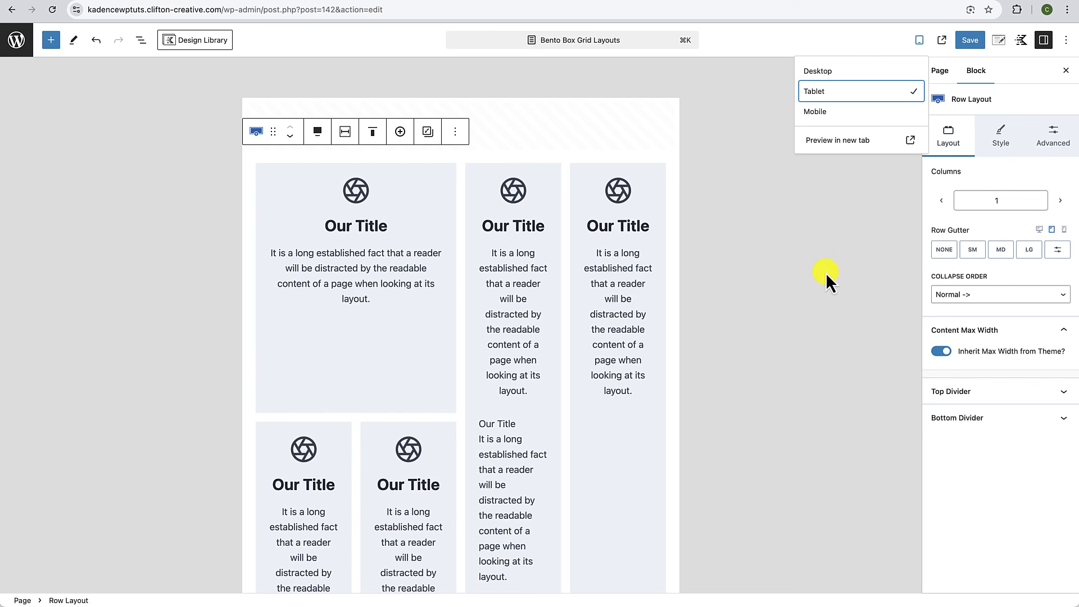
pyautogui.scroll(-3, 651, 228)
pyautogui.scroll(-3, 652, 227)
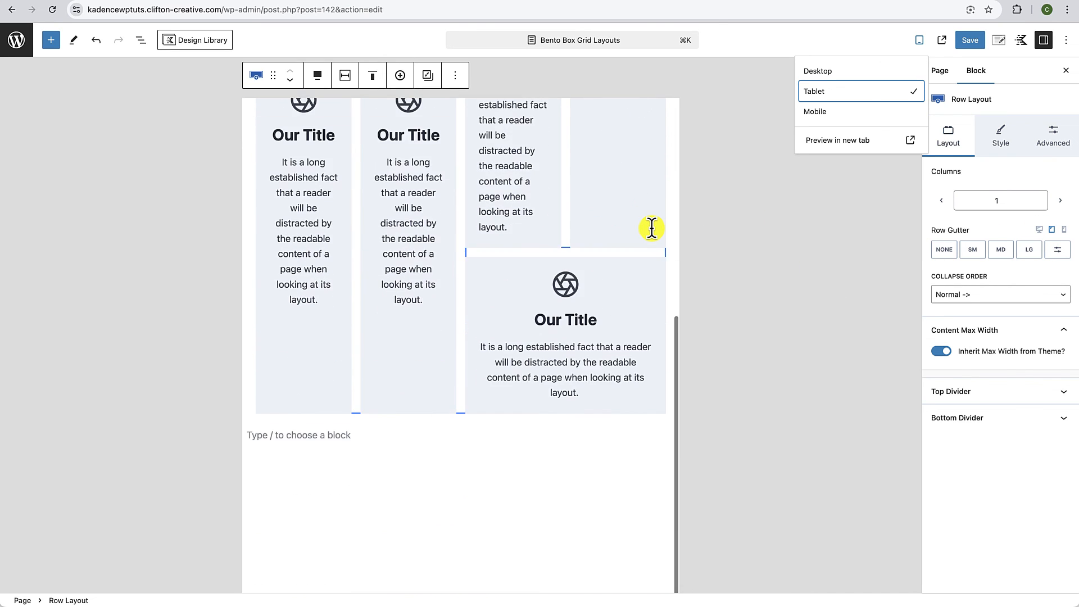
pyautogui.scroll(6, 652, 230)
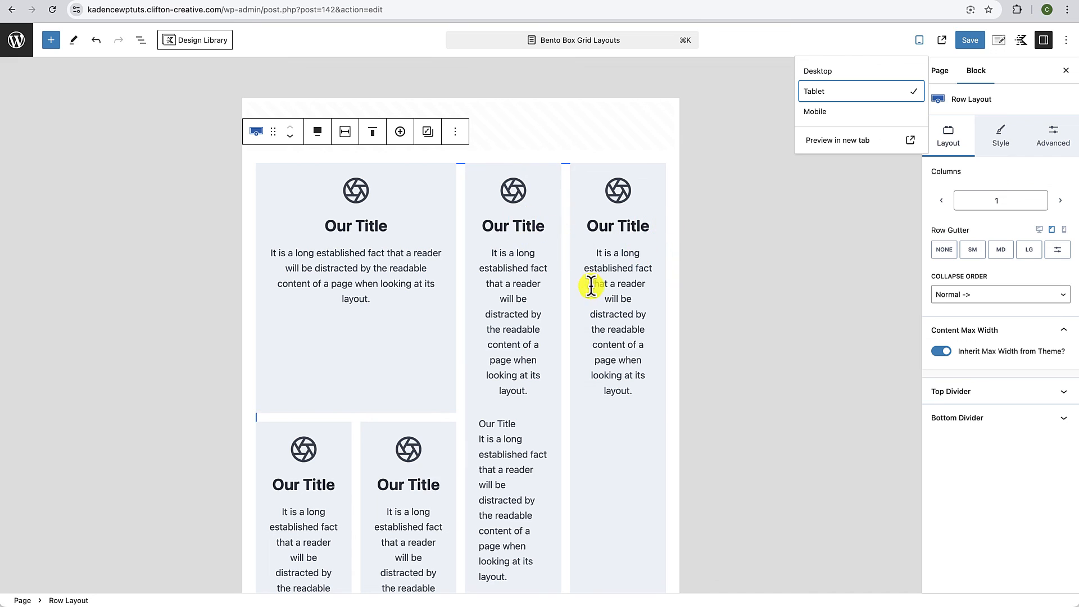
pyautogui.scroll(-4, 596, 351)
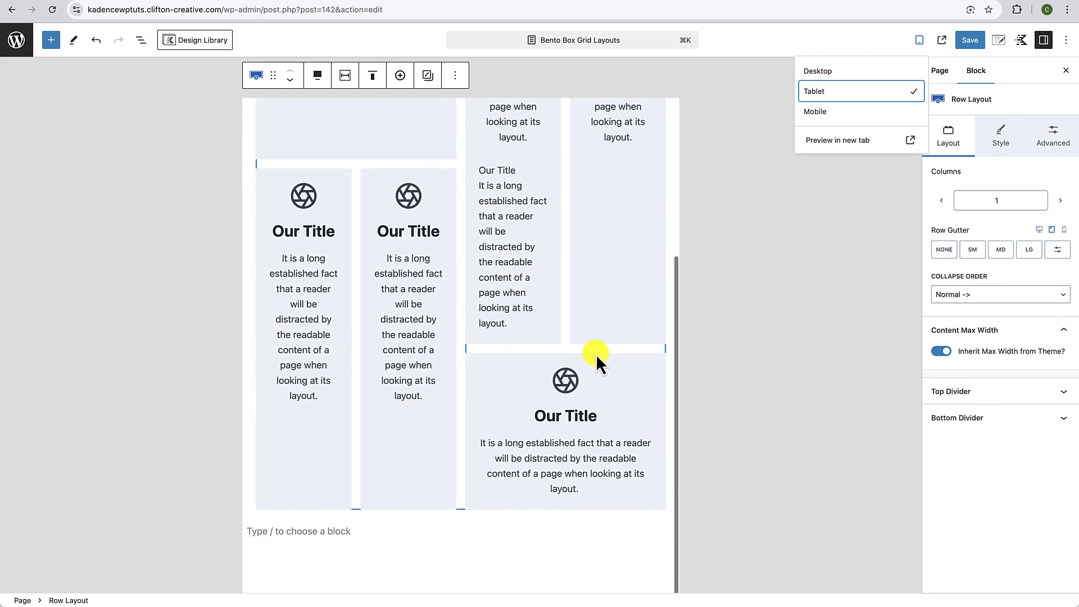
pyautogui.scroll(5, 596, 353)
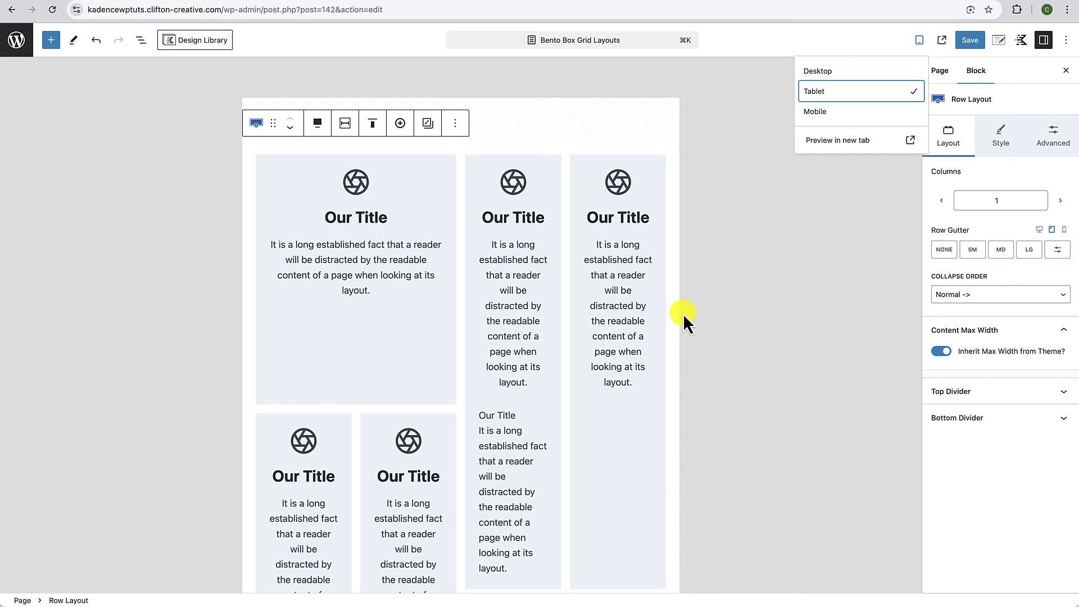
pyautogui.click(888, 199)
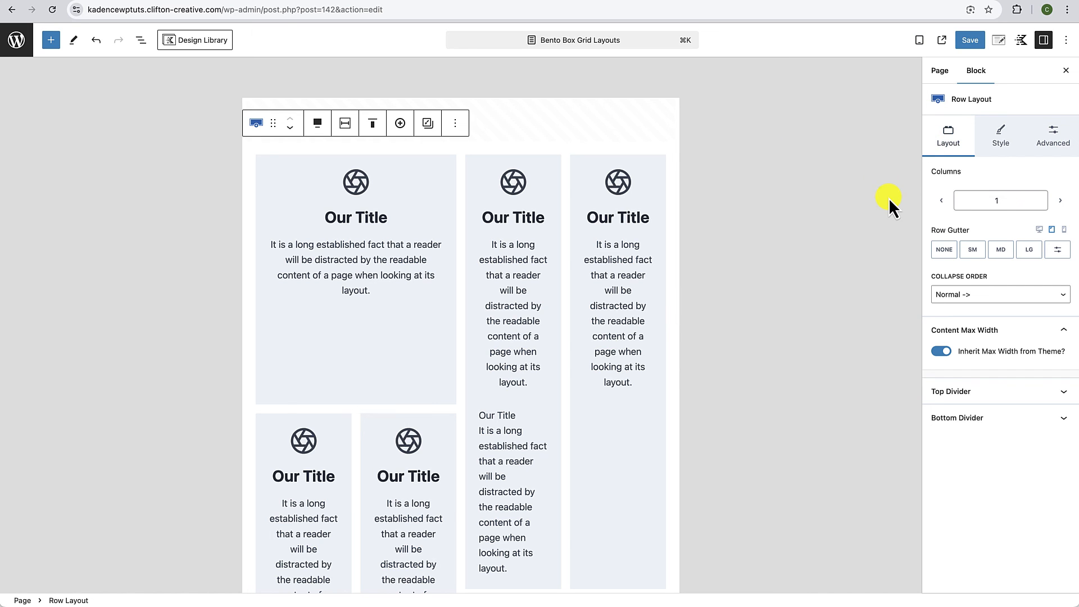
# Step: Expand the Parent Container Row's structure down to the left and right child containers' contents and select the Main Child Container Section
pyautogui.click(140, 40)
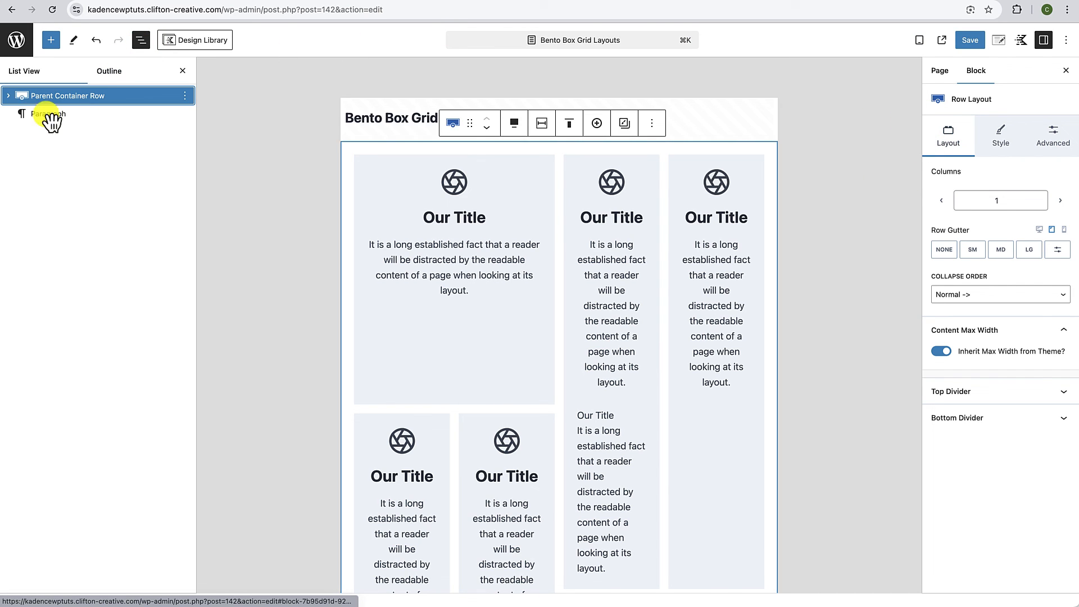
pyautogui.click(9, 96)
pyautogui.click(22, 113)
pyautogui.click(35, 131)
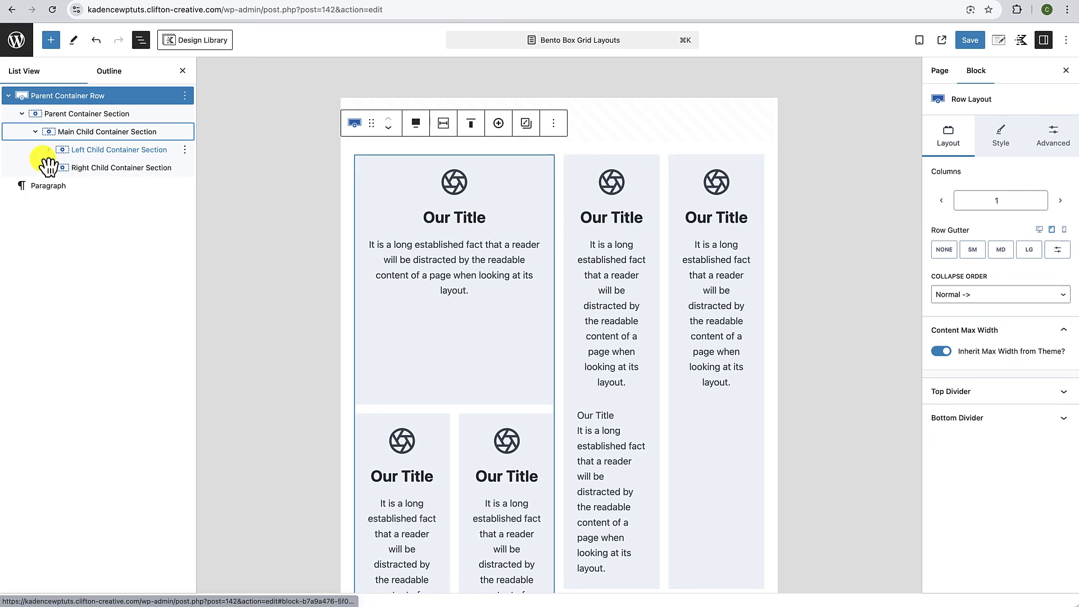
pyautogui.click(49, 149)
pyautogui.click(49, 204)
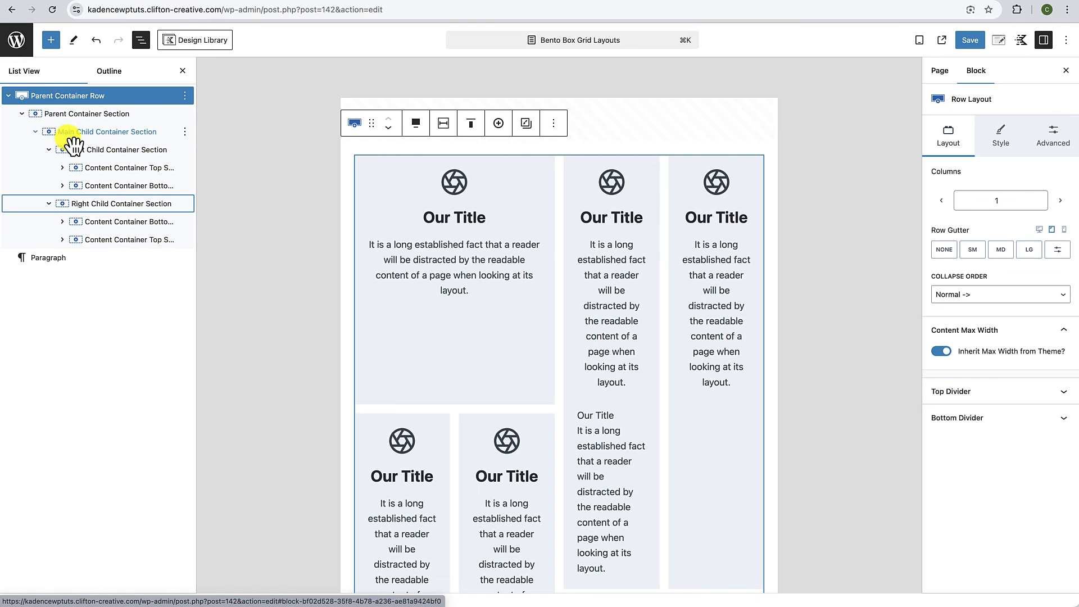
pyautogui.click(115, 138)
pyautogui.scroll(1, 825, 208)
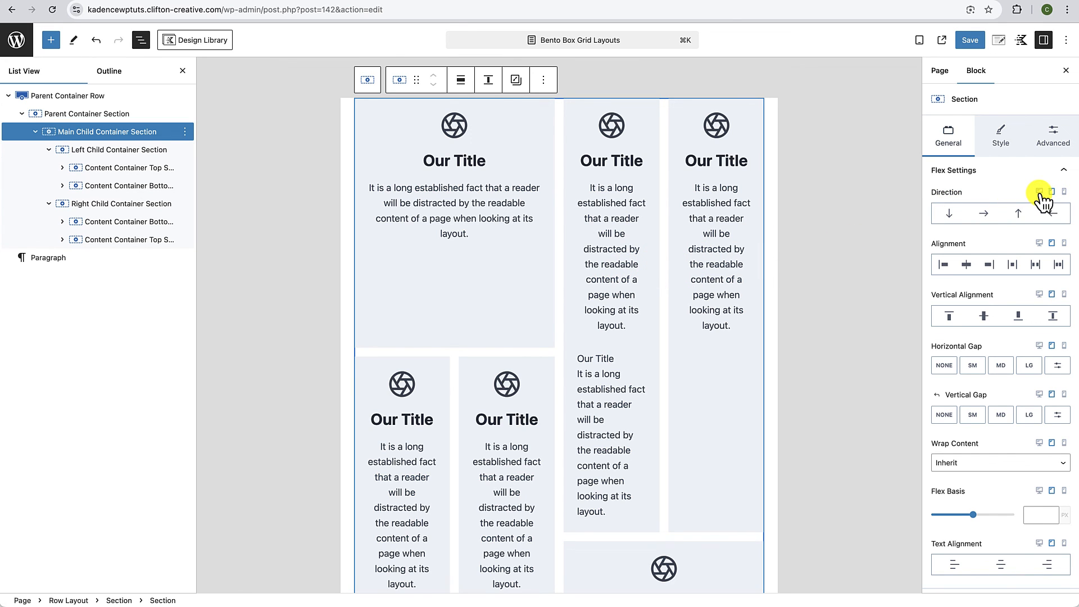
pyautogui.click(1040, 192)
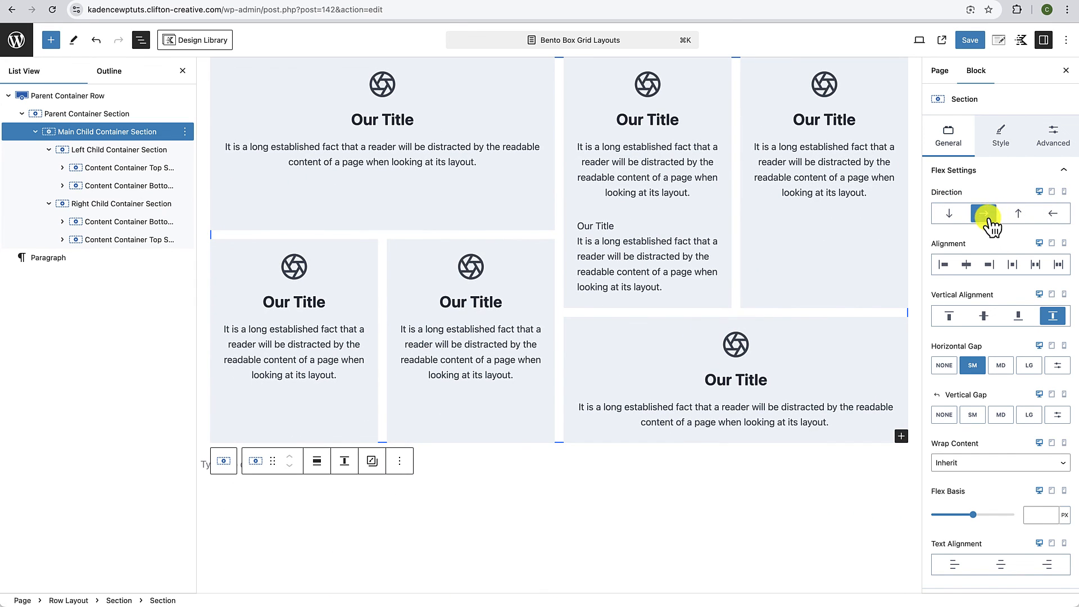
pyautogui.click(985, 213)
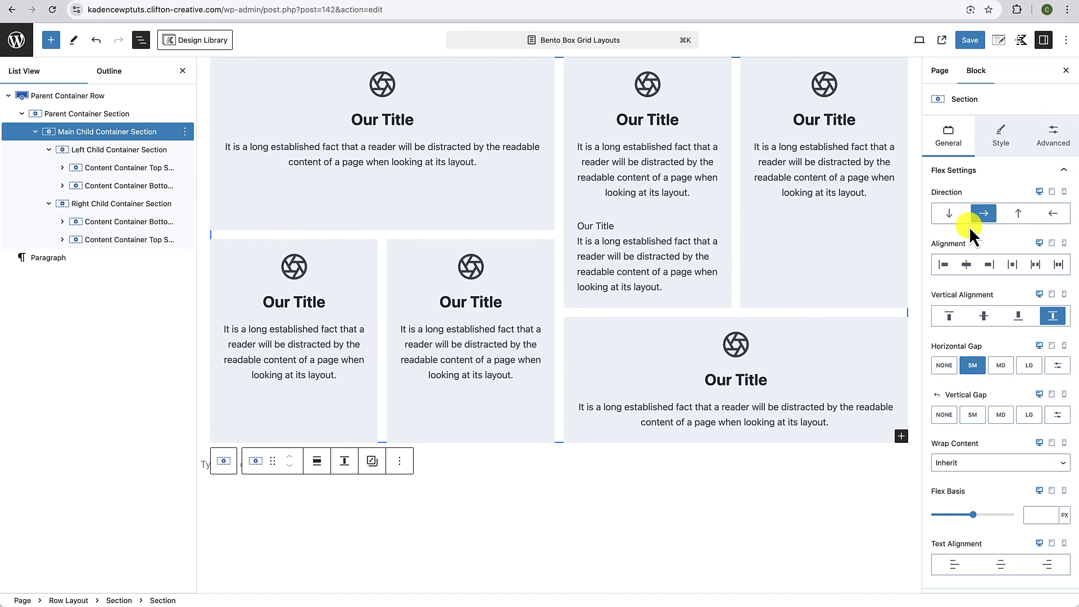
pyautogui.click(1052, 192)
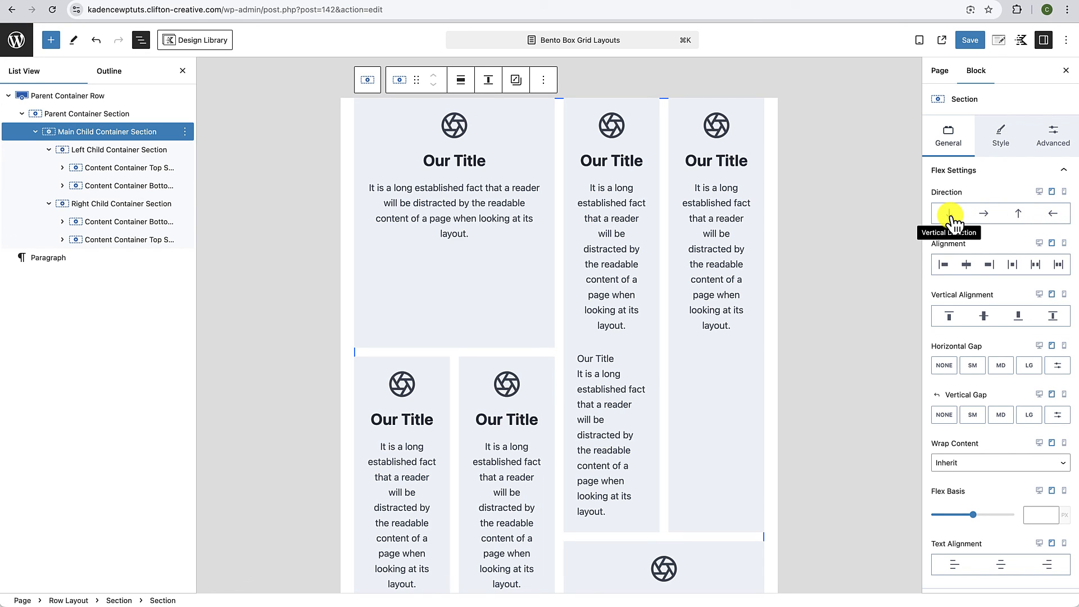
pyautogui.click(950, 217)
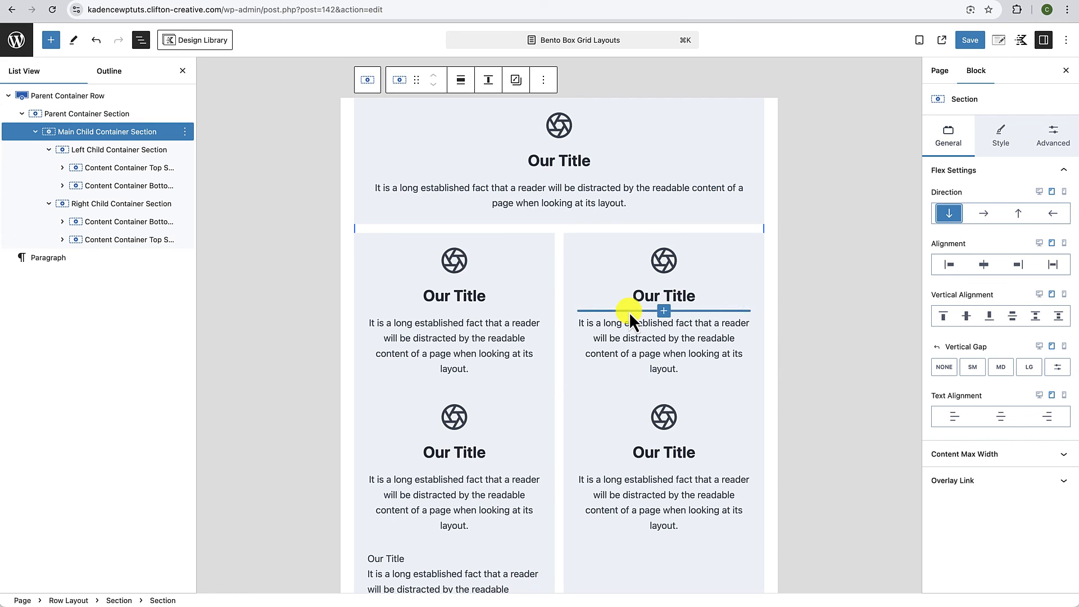
pyautogui.scroll(-5, 534, 343)
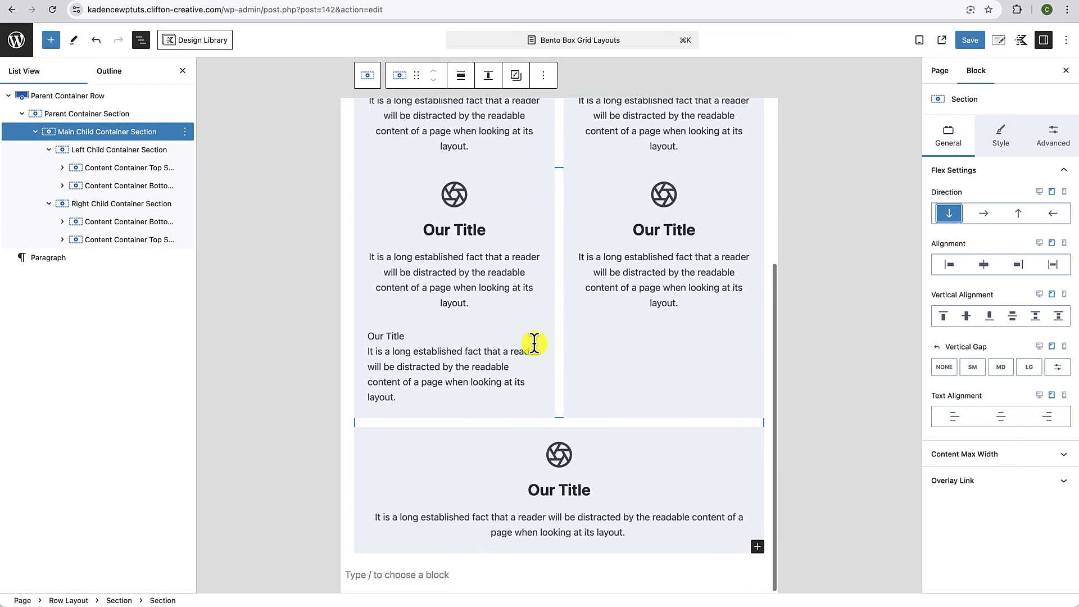
pyautogui.scroll(-3, 534, 344)
pyautogui.scroll(8, 534, 344)
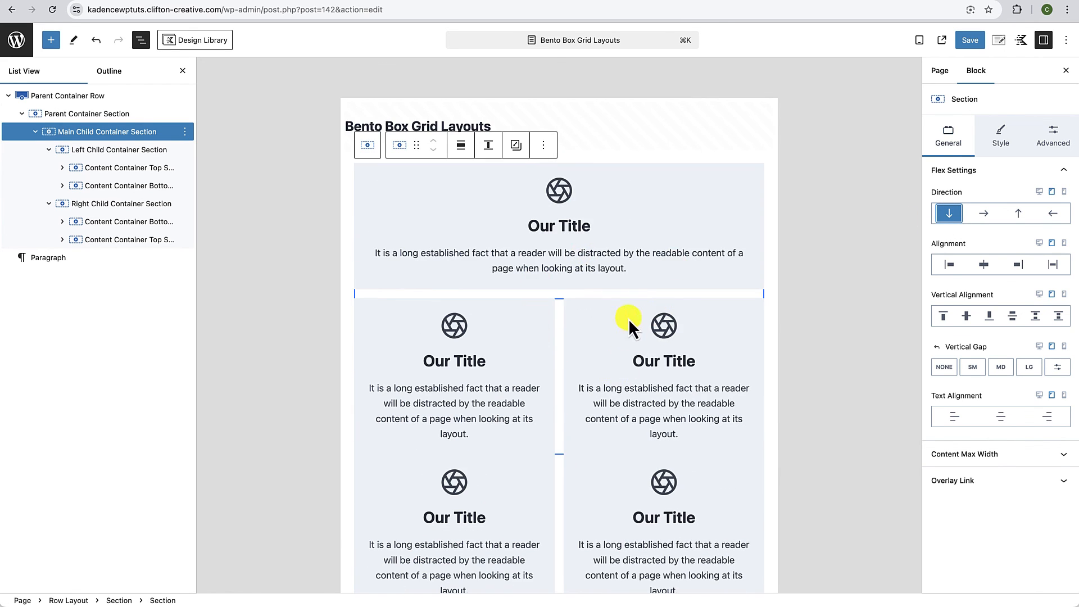
pyautogui.scroll(-3, 596, 368)
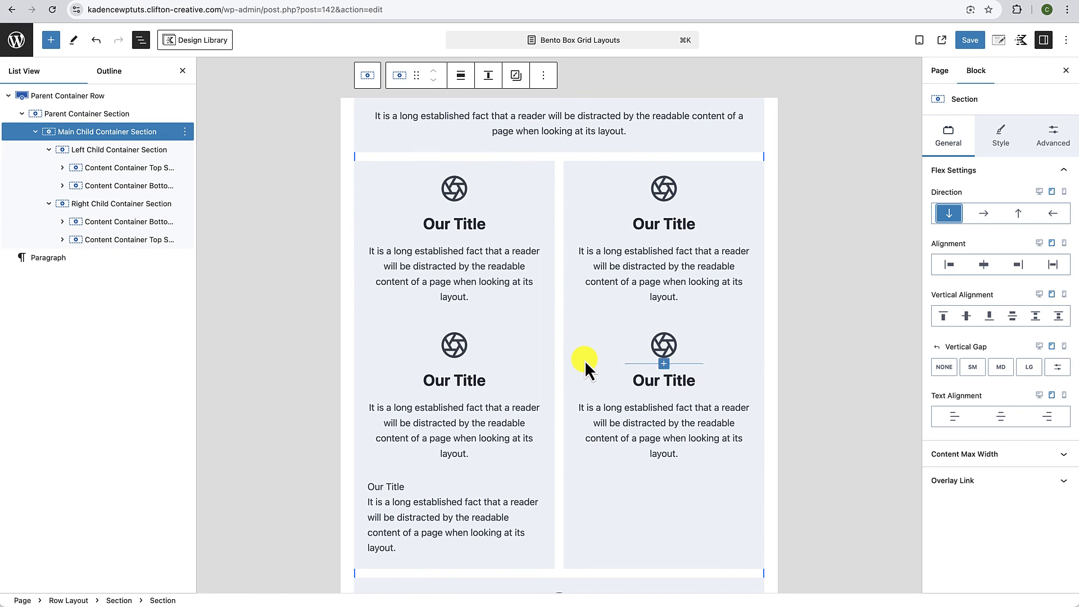
pyautogui.scroll(3, 578, 354)
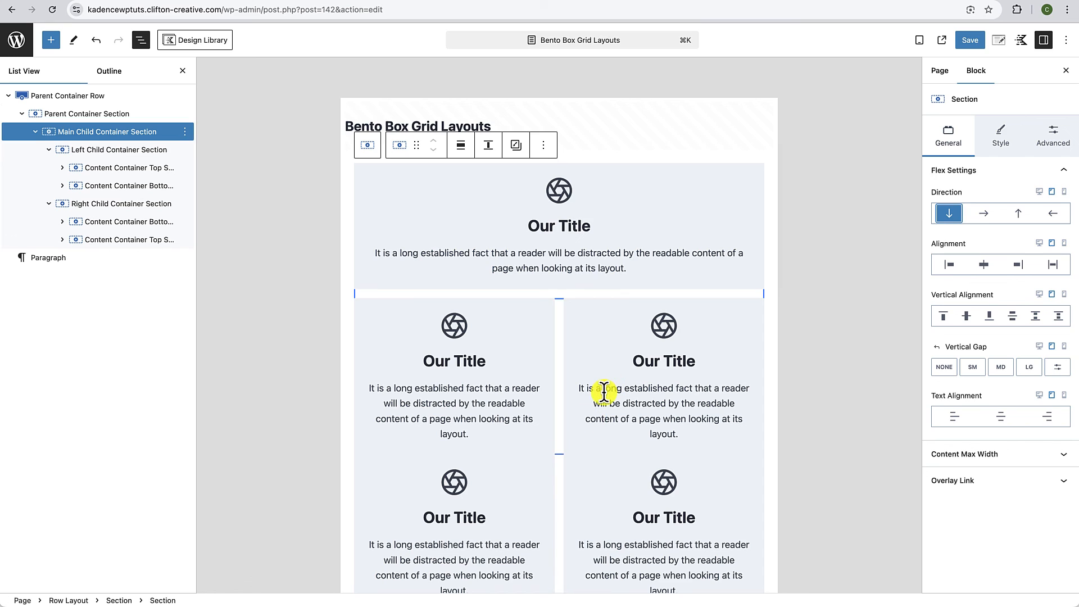
pyautogui.scroll(-1, 595, 391)
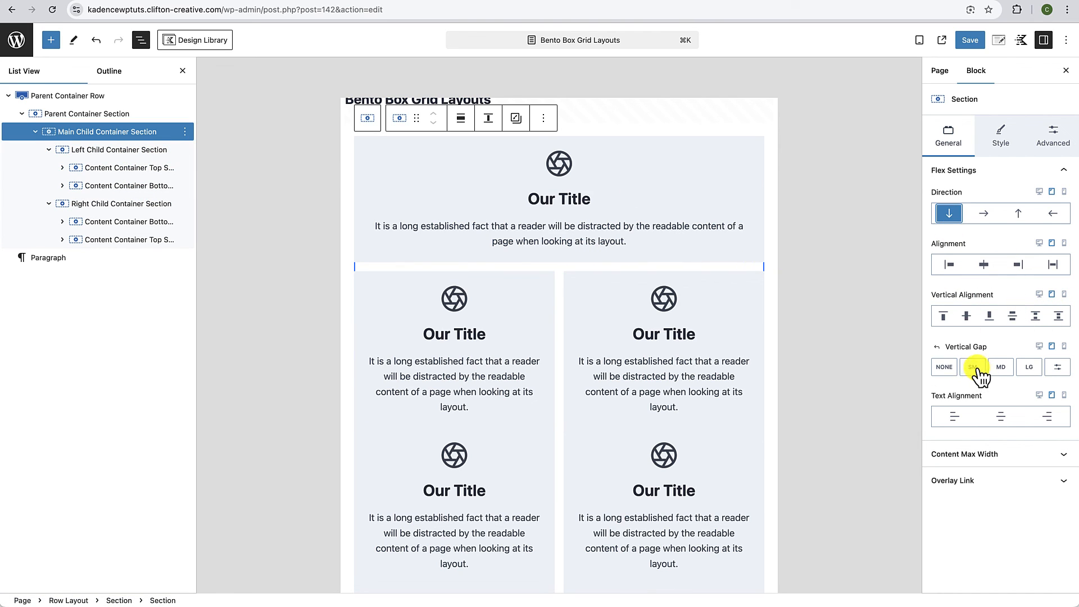
pyautogui.click(976, 371)
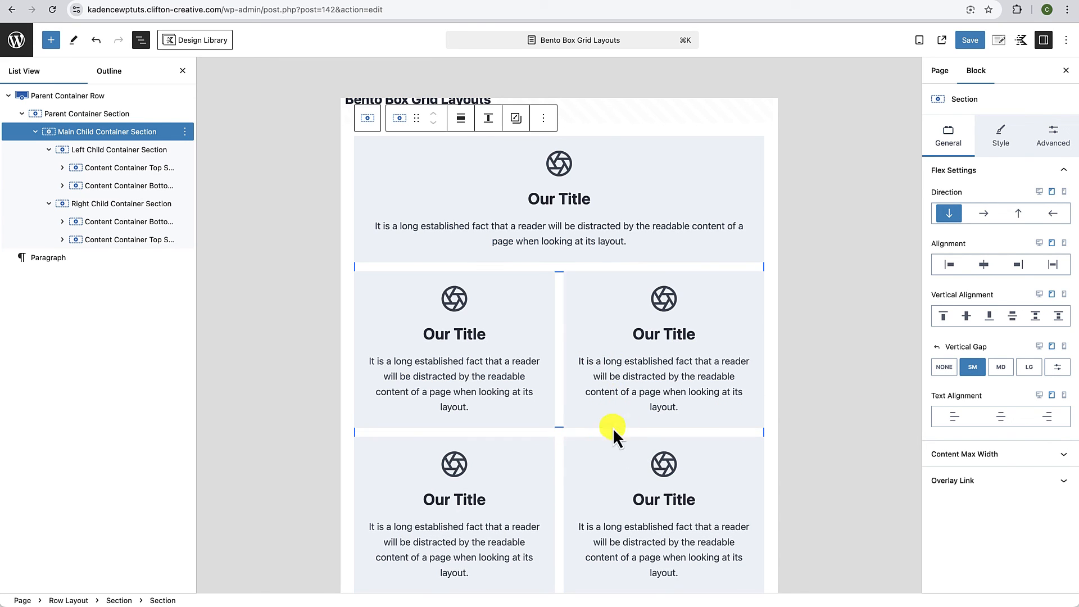
# Step: Review the full bento grid in the tablet preview, checking how all the cards stack and space out
pyautogui.scroll(-3, 610, 456)
pyautogui.scroll(-4, 607, 466)
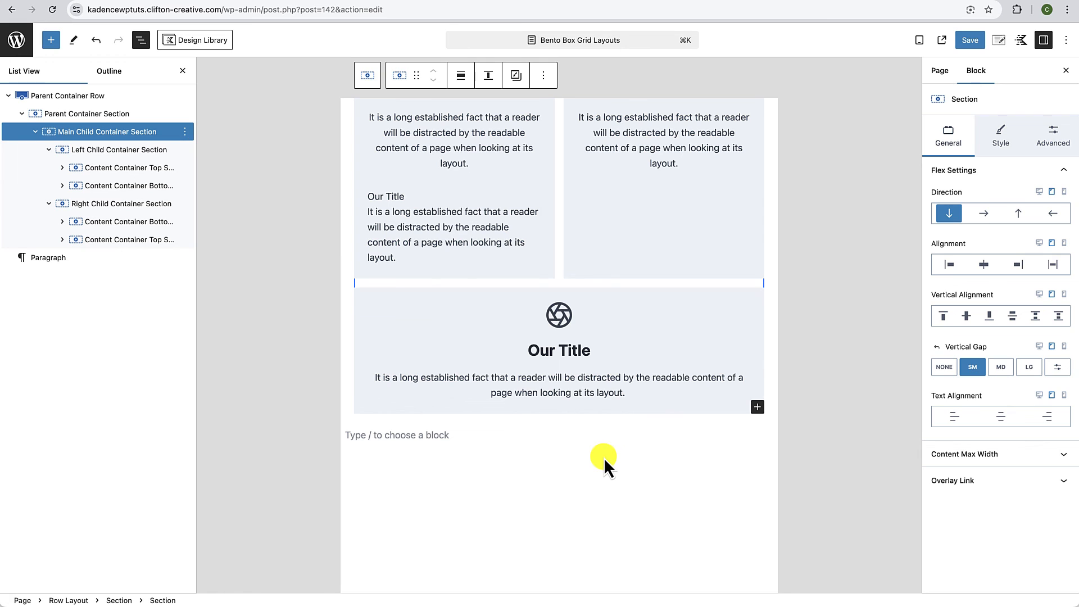
pyautogui.scroll(5, 607, 466)
pyautogui.scroll(2, 607, 466)
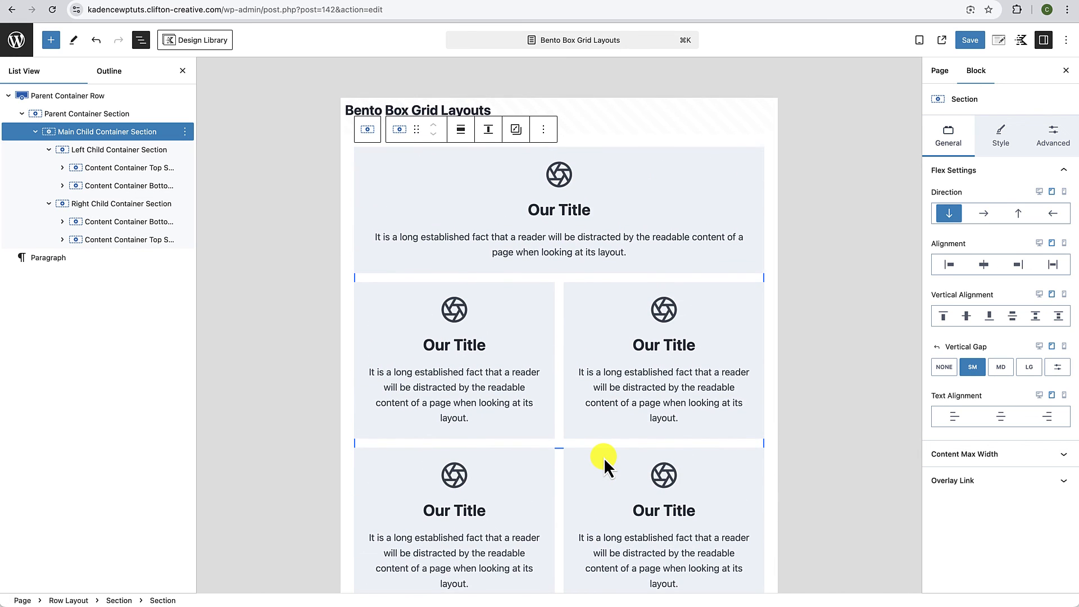
pyautogui.scroll(-2, 602, 463)
pyautogui.scroll(3, 602, 463)
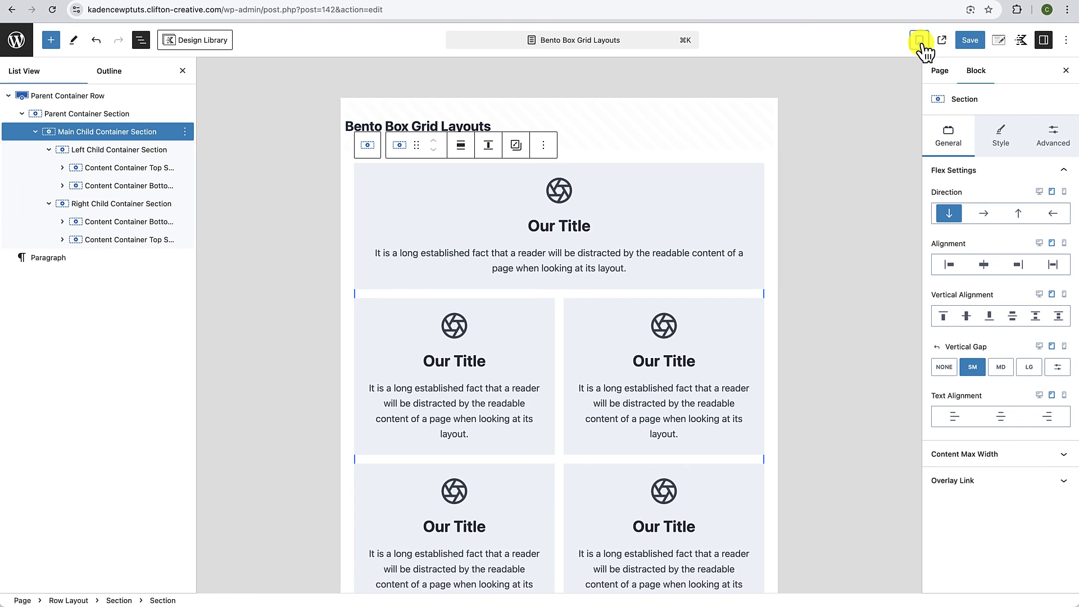
# Step: Switch the editor preview to Mobile and examine how the bento grid's side-by-side cards fit the narrow width
pyautogui.click(921, 41)
pyautogui.click(816, 112)
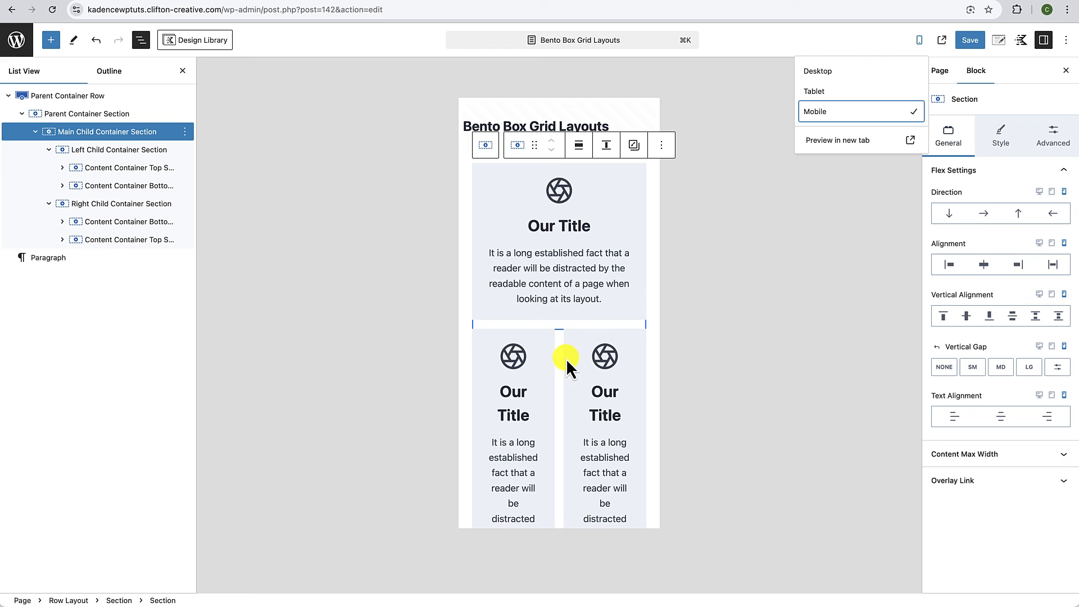
pyautogui.scroll(-3, 565, 359)
pyautogui.scroll(-10, 566, 359)
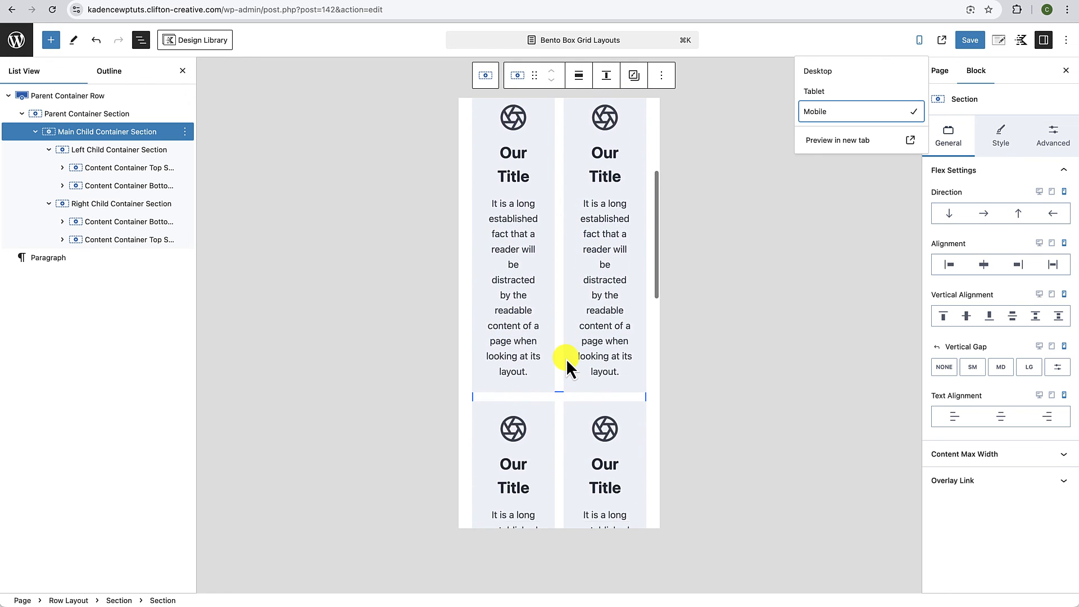
pyautogui.scroll(-8, 565, 359)
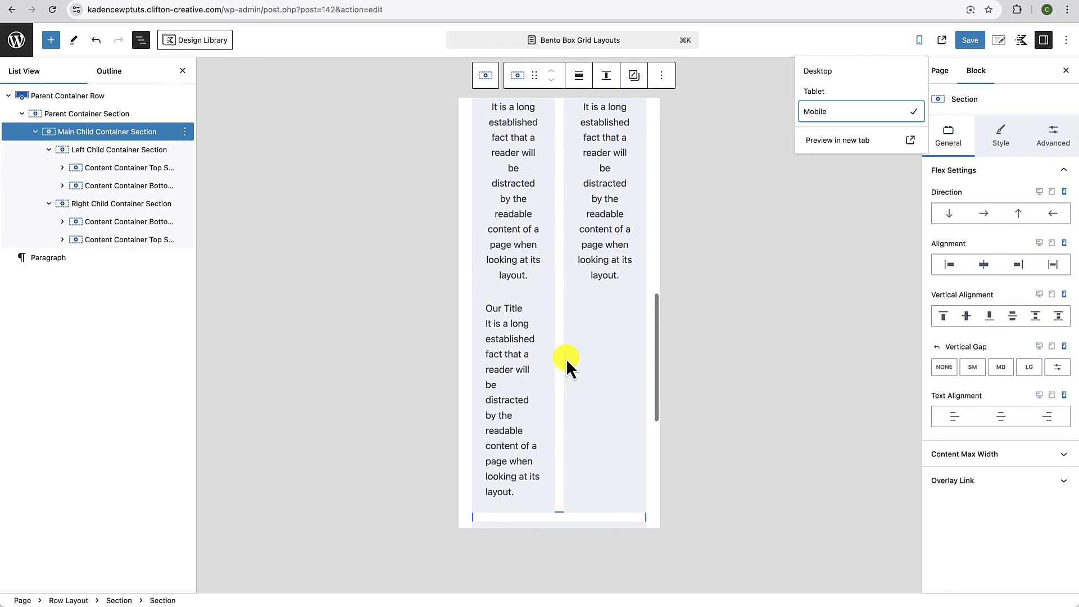
pyautogui.scroll(20, 546, 369)
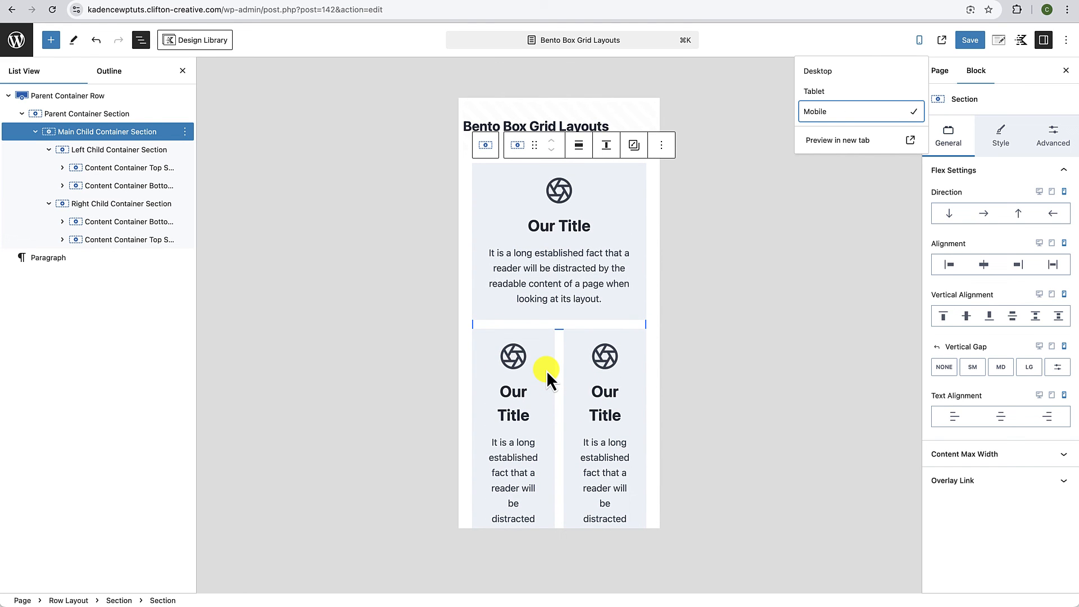
pyautogui.scroll(-5, 546, 369)
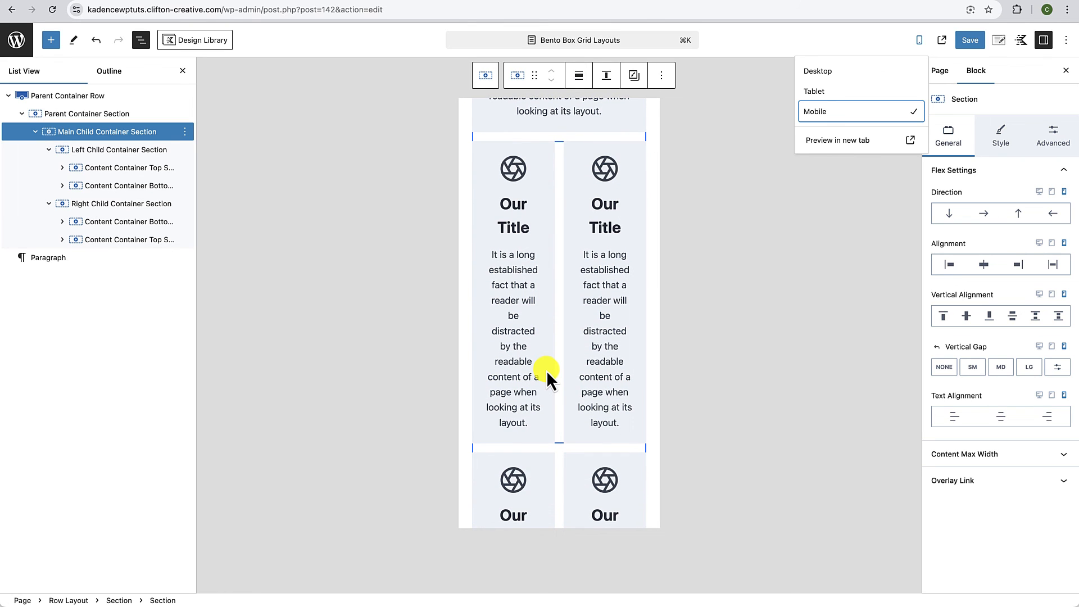
pyautogui.scroll(5, 546, 370)
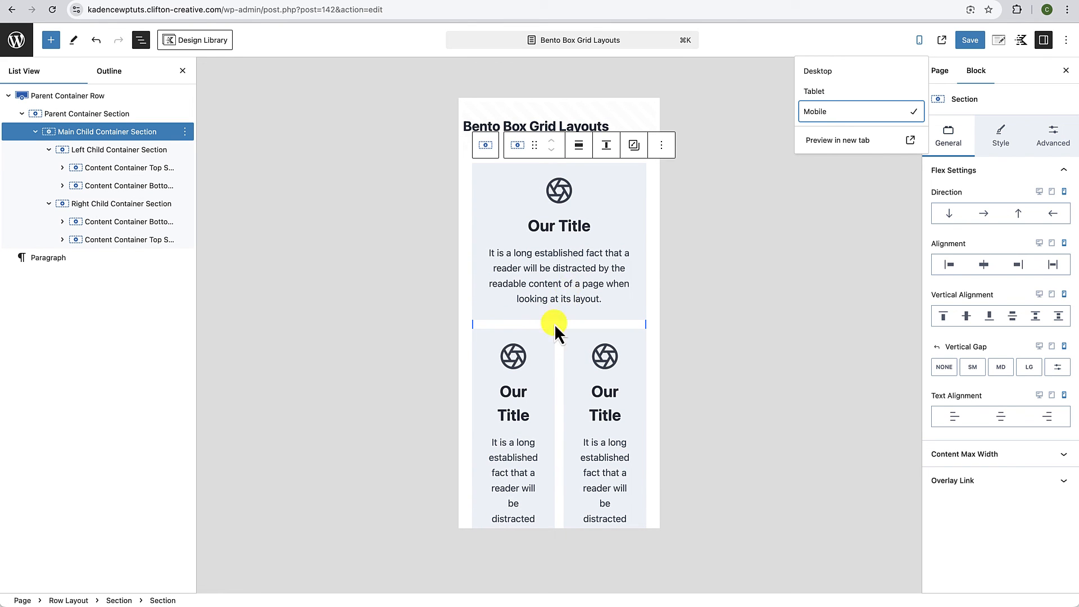
pyautogui.scroll(-5, 552, 352)
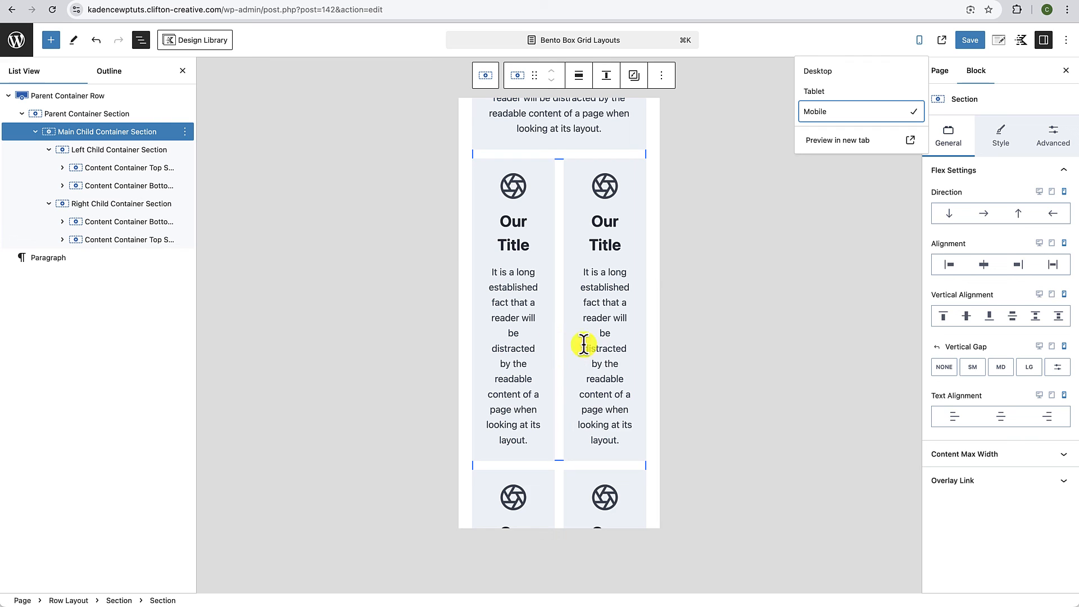
pyautogui.scroll(-8, 564, 366)
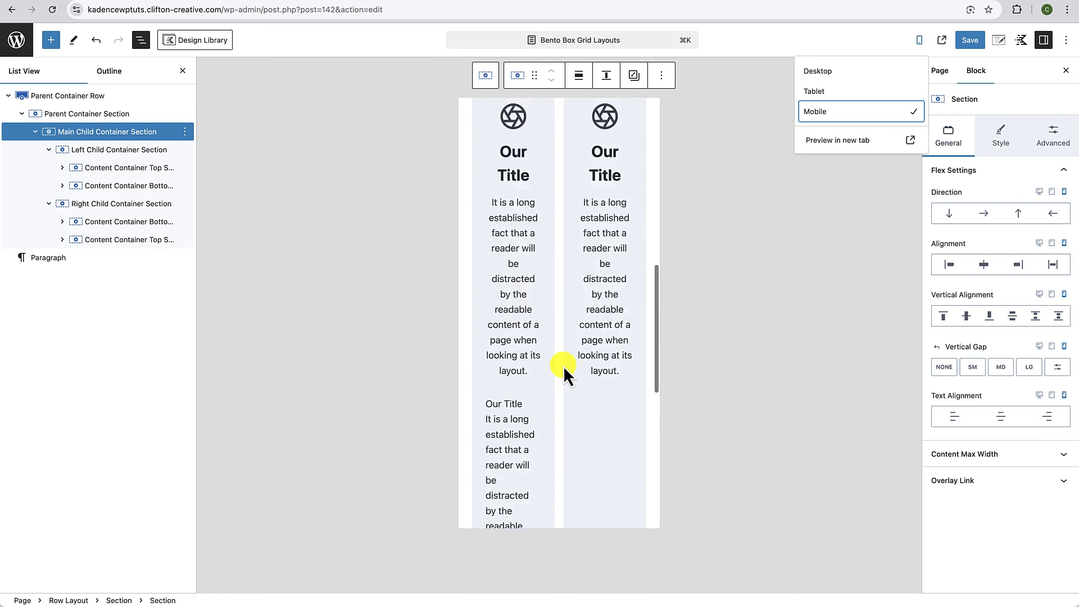
pyautogui.scroll(8, 563, 366)
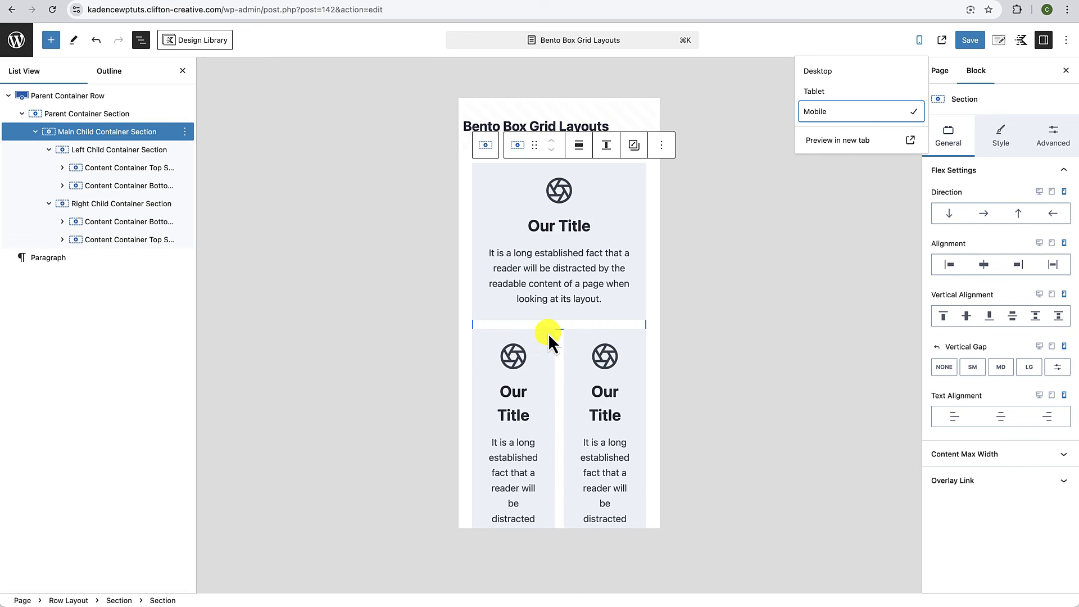
# Step: Select the Left Child Container's bottom content container, check its desktop direction and set its mobile direction to Vertical
pyautogui.click(548, 334)
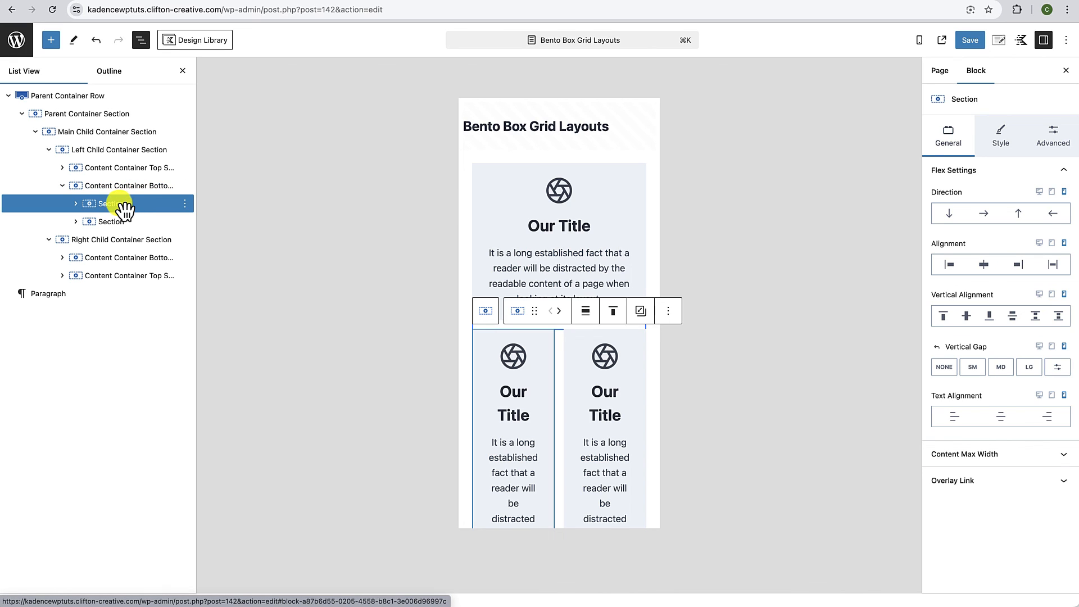
pyautogui.click(122, 190)
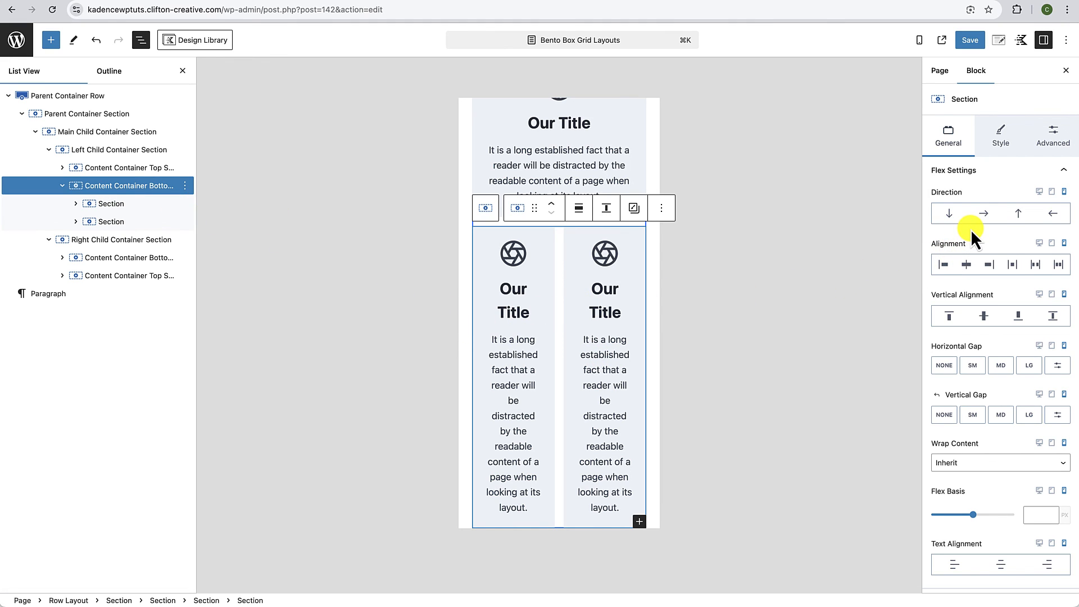
pyautogui.click(1040, 193)
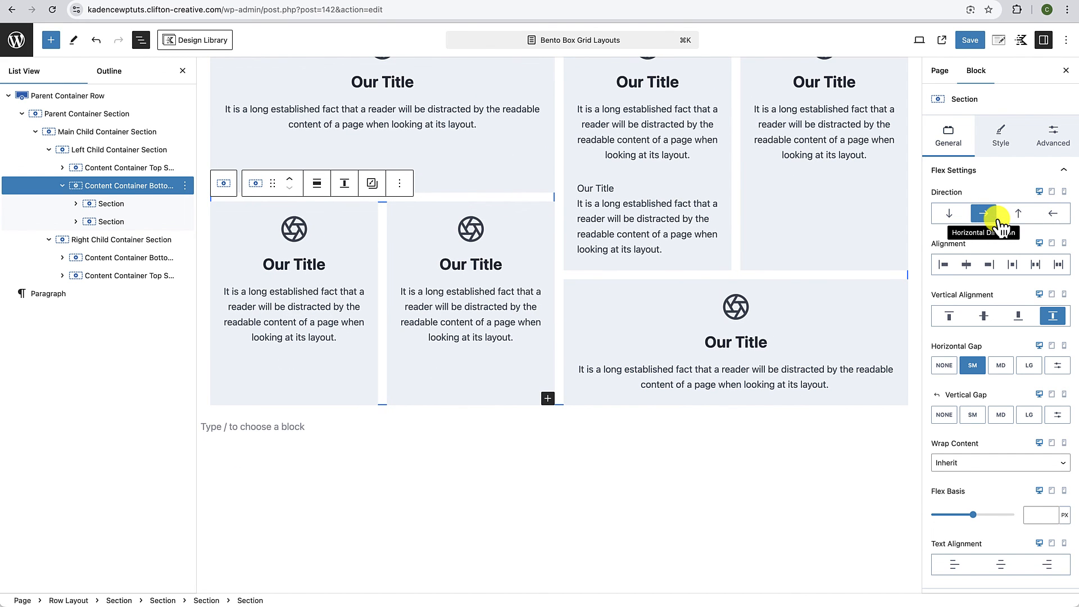
pyautogui.click(1064, 192)
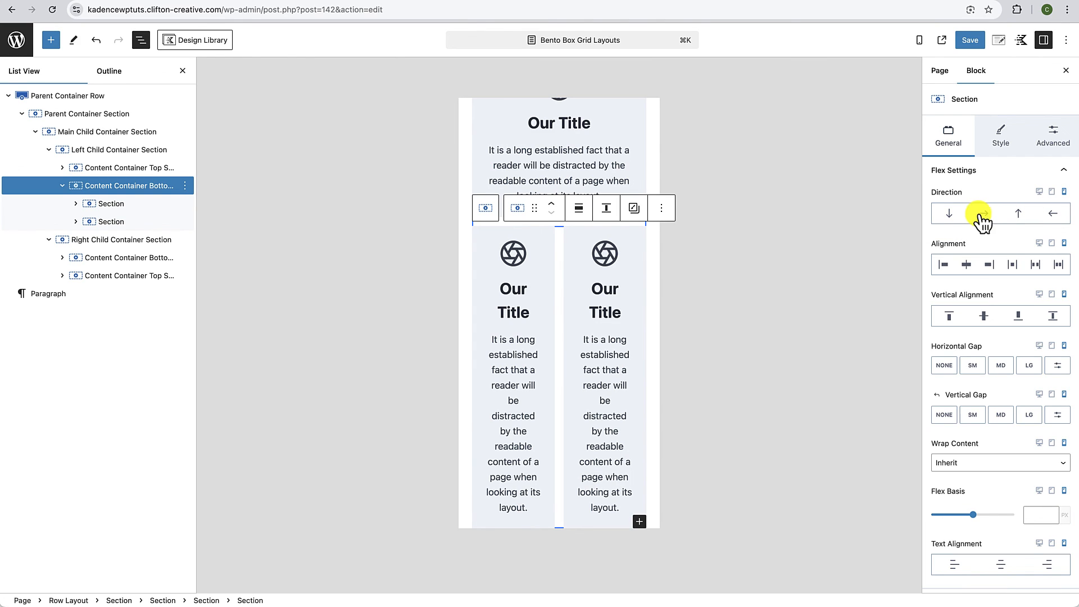
pyautogui.click(950, 216)
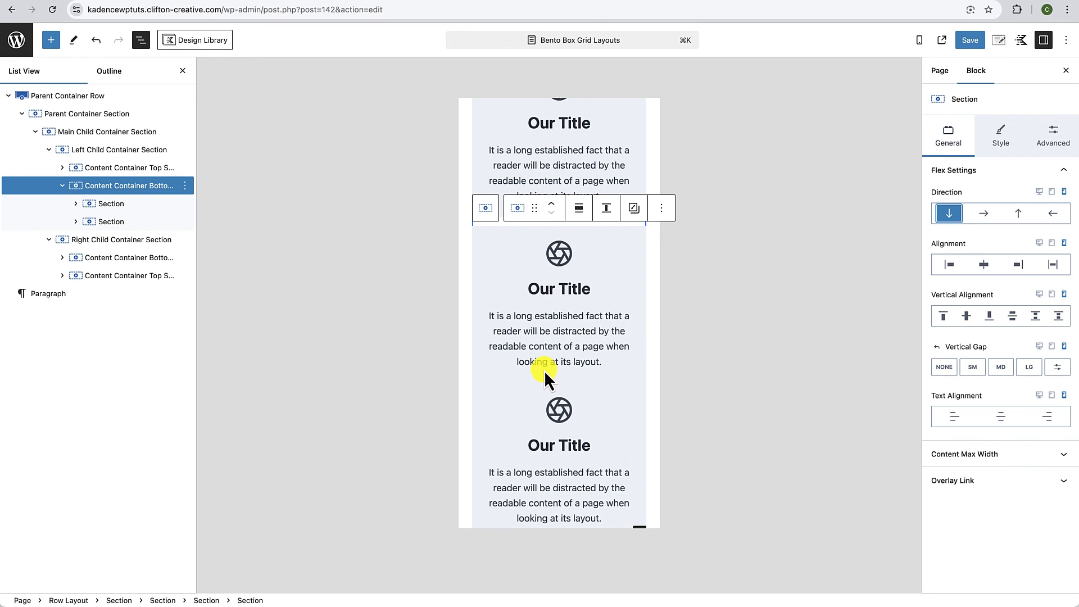
# Step: Set the mobile vertical gap of the Left Child Container's bottom content container to SM
pyautogui.scroll(3, 545, 370)
pyautogui.scroll(-3, 544, 370)
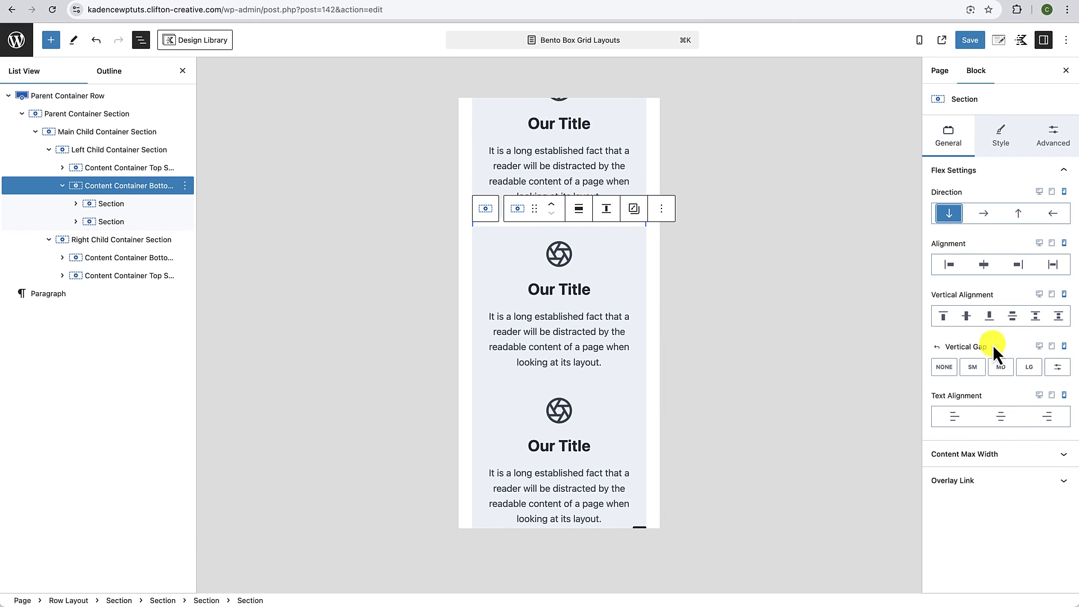
pyautogui.click(973, 366)
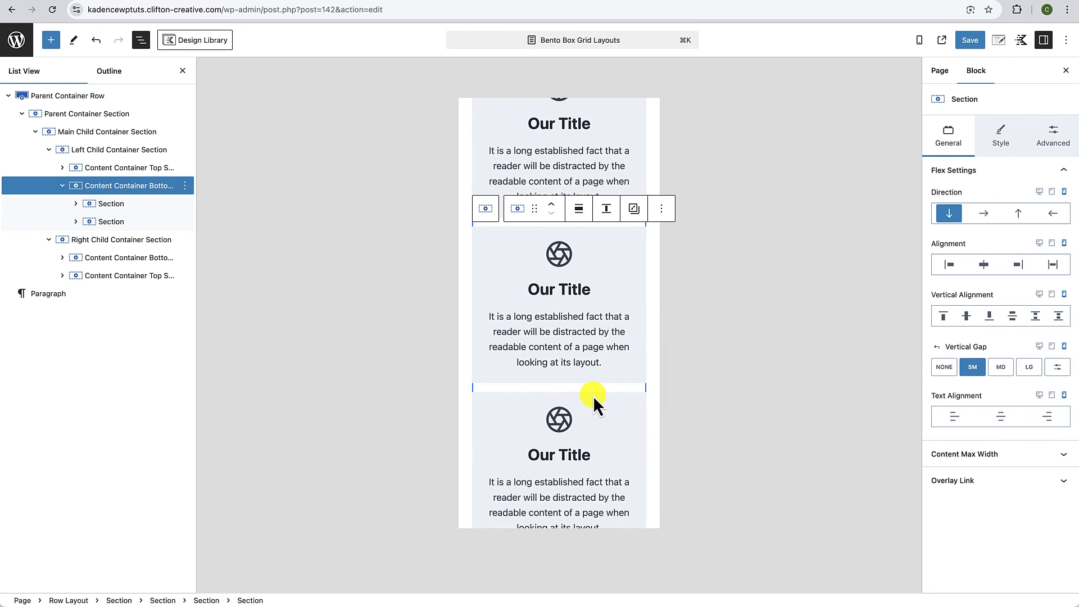
# Step: Locate the remaining side-by-side cards and select the Right Child Container's content container that holds them
pyautogui.scroll(-5, 593, 396)
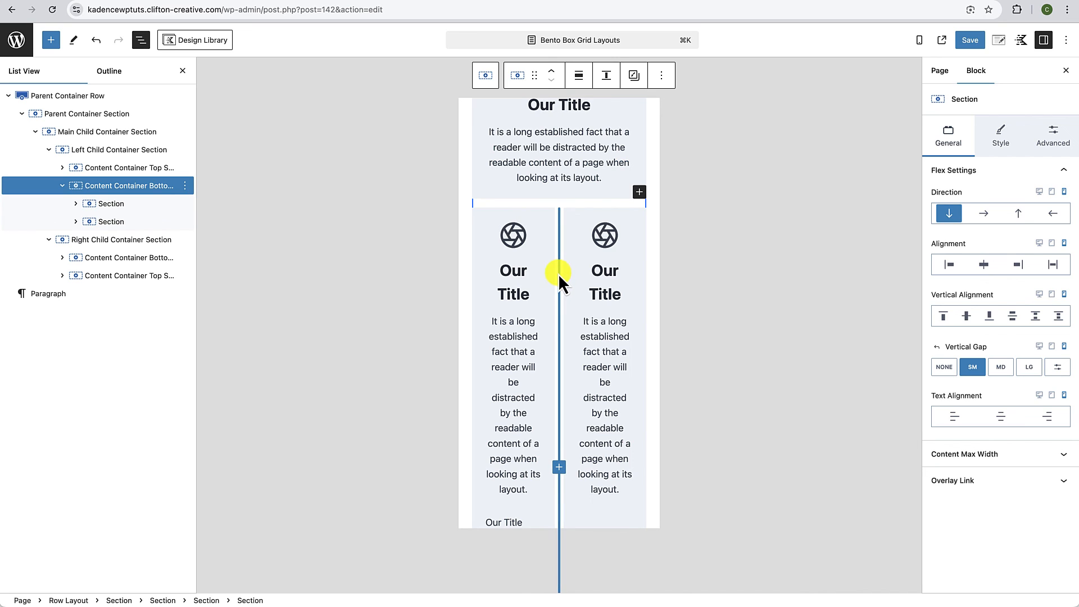
pyautogui.click(112, 276)
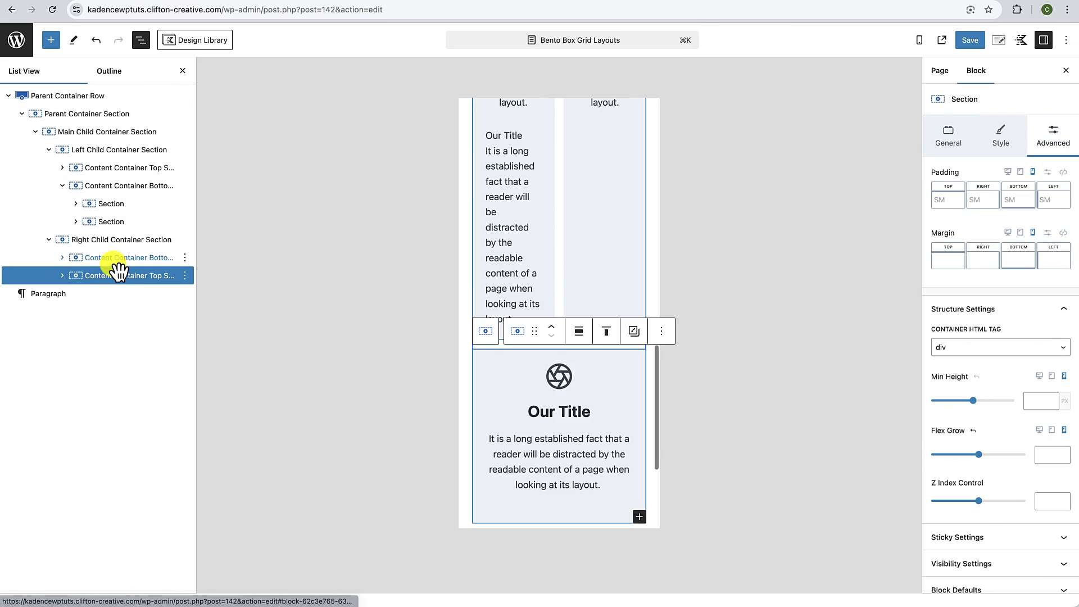
pyautogui.click(121, 258)
pyautogui.scroll(3, 615, 353)
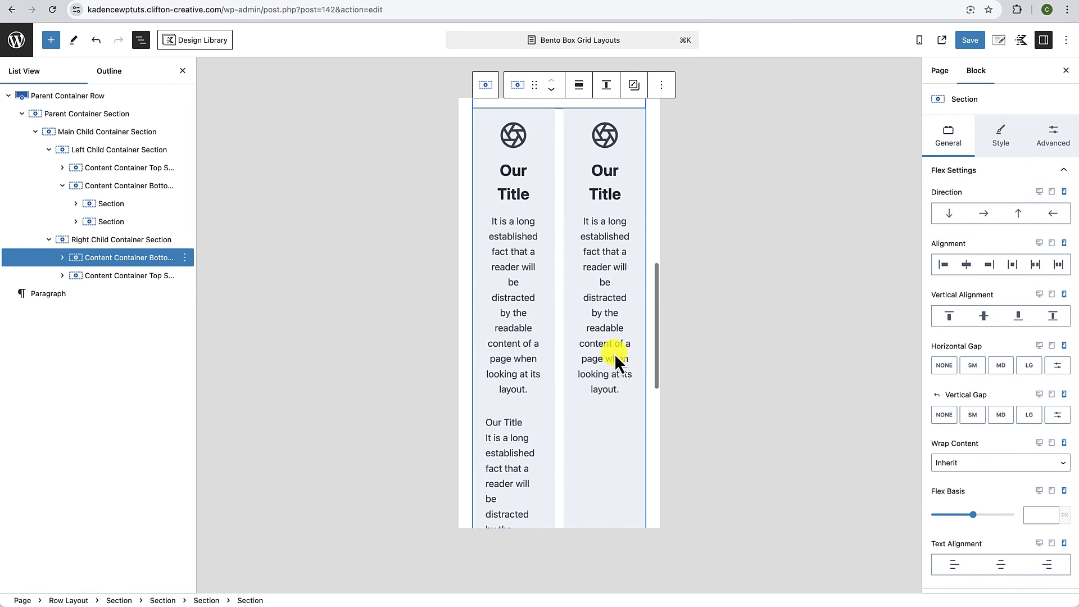
pyautogui.scroll(1, 587, 230)
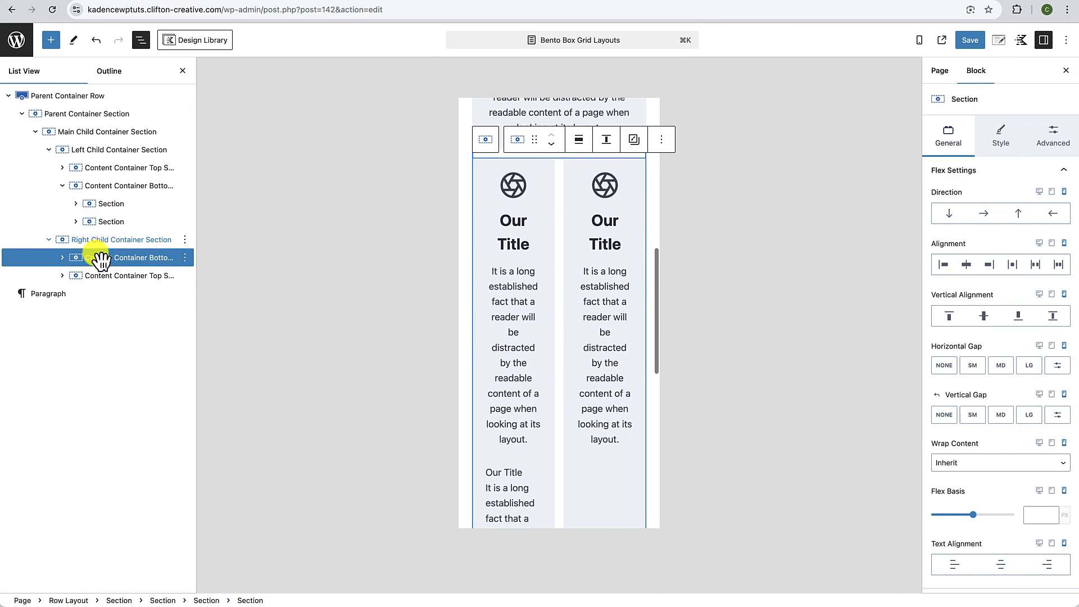
pyautogui.click(474, 161)
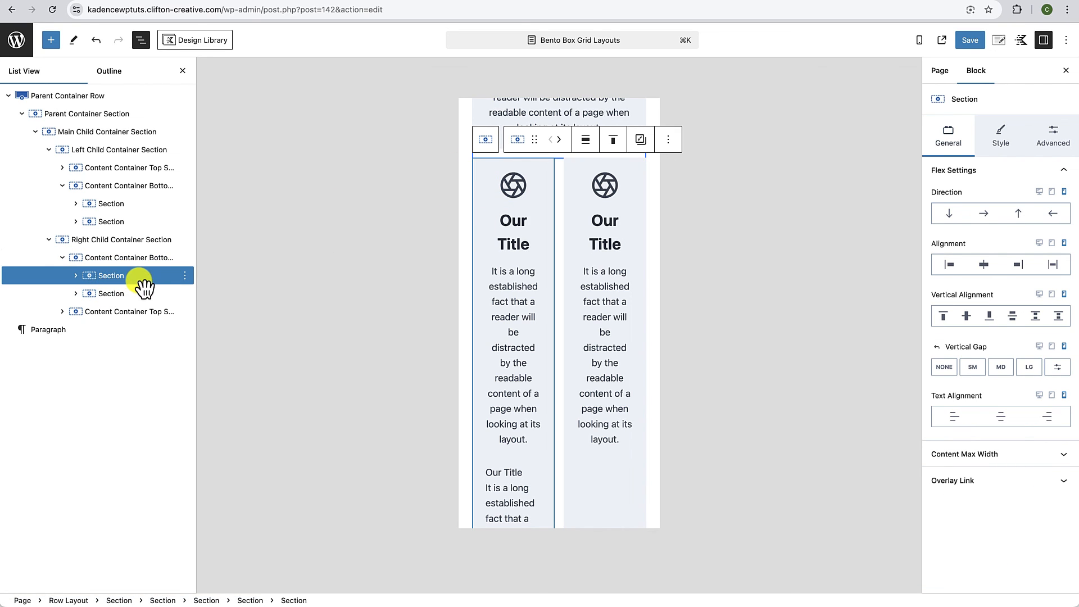
pyautogui.click(127, 260)
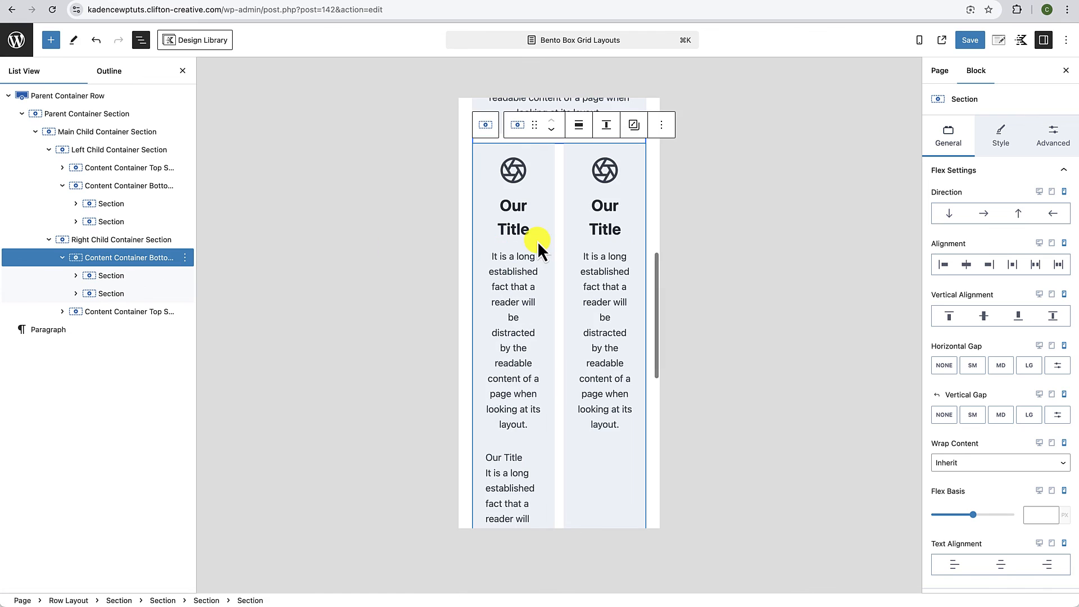
# Step: Set that container's mobile direction to Vertical and its mobile vertical gap to SM, and review the stacked cards
pyautogui.click(950, 214)
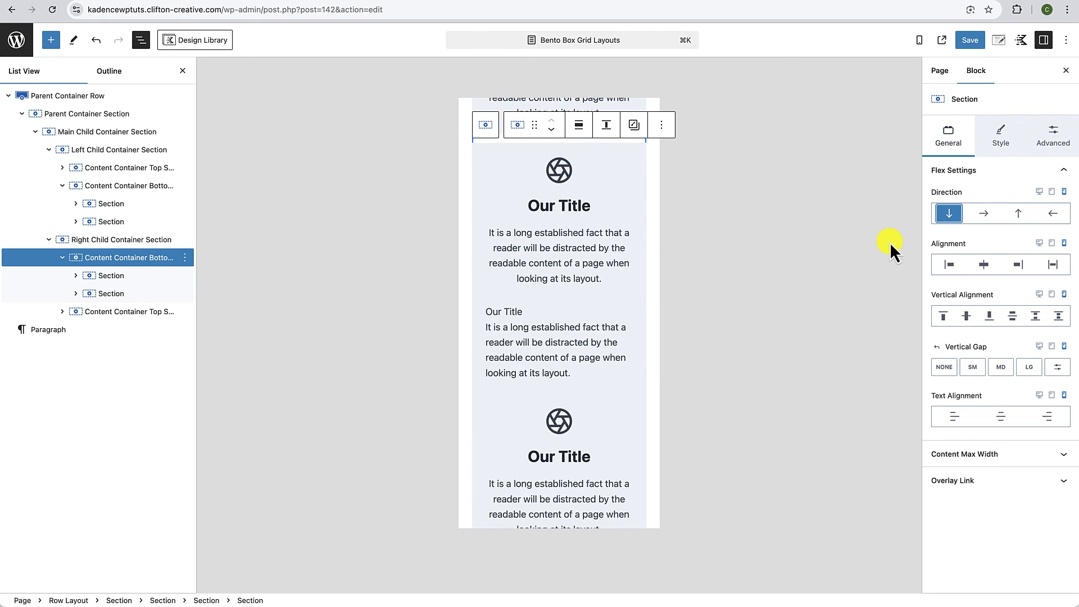
pyautogui.click(973, 367)
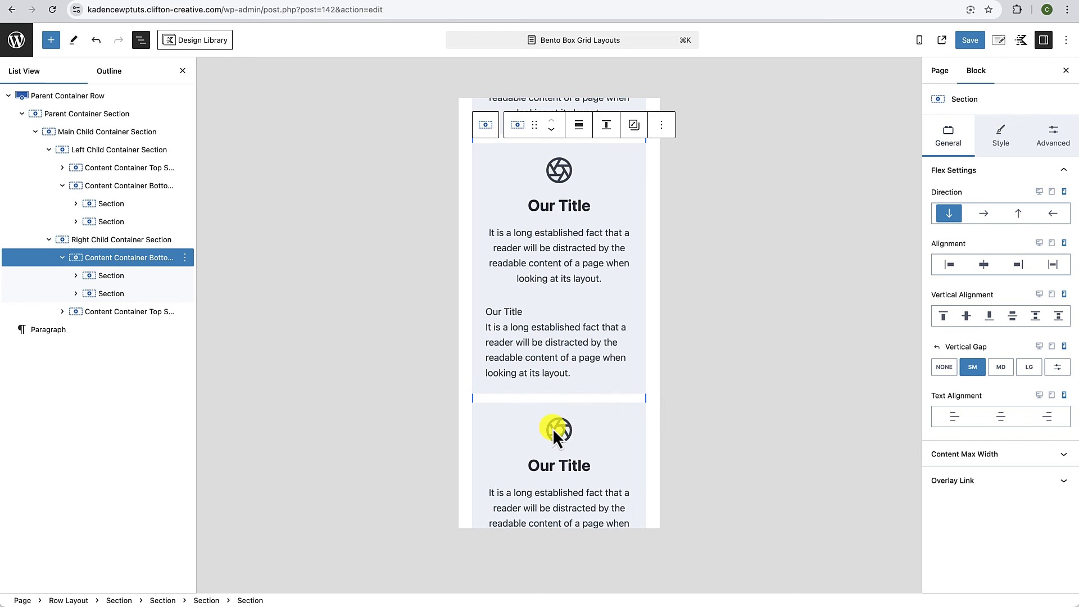
pyautogui.scroll(-3, 554, 429)
pyautogui.scroll(3, 562, 423)
pyautogui.scroll(-5, 563, 424)
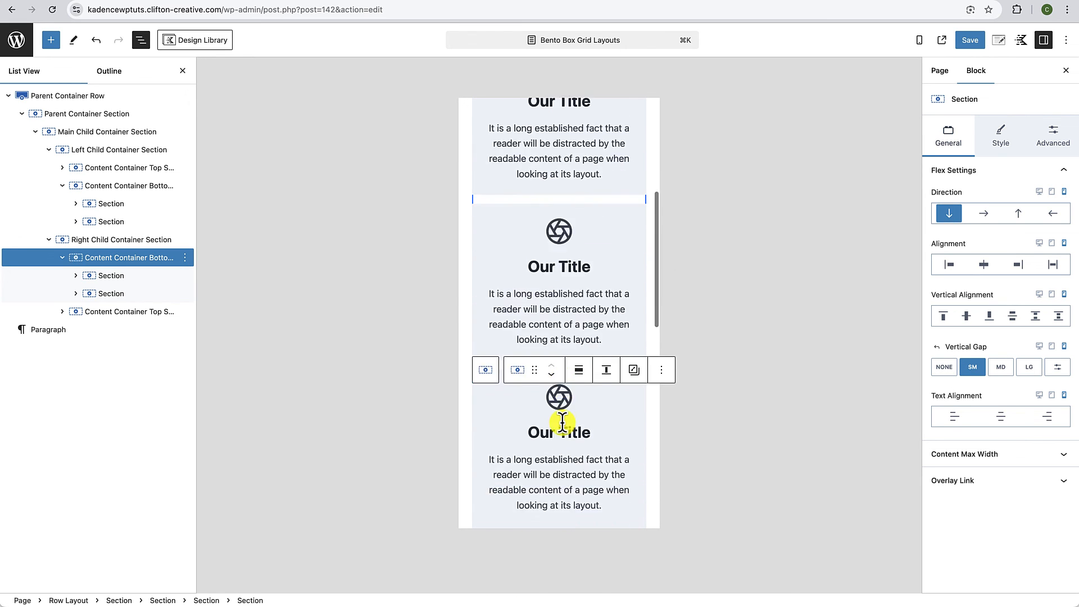
pyautogui.scroll(2, 562, 423)
pyautogui.scroll(-2, 562, 424)
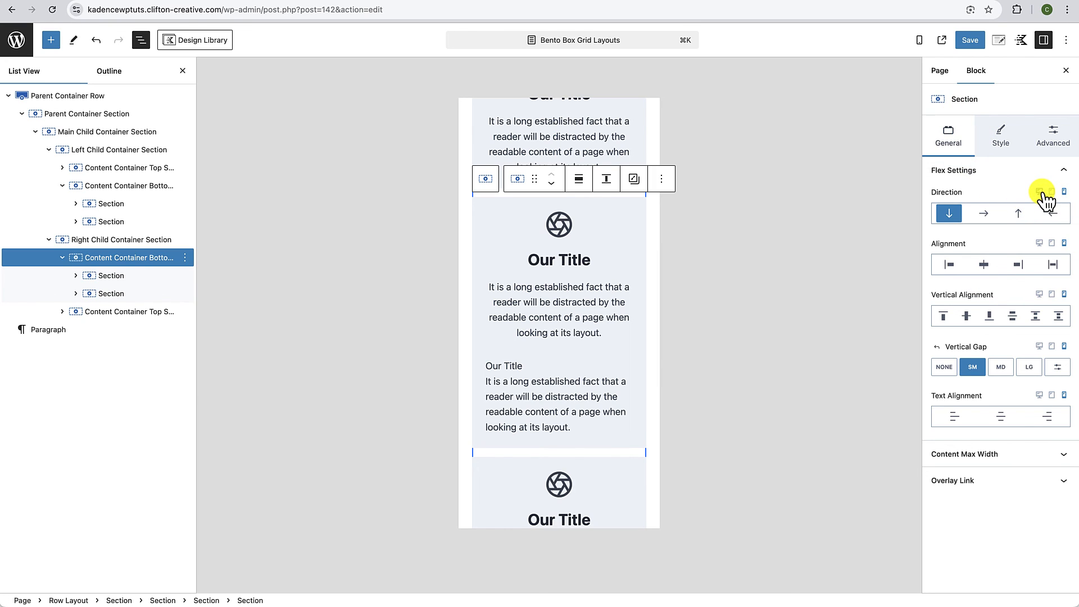
# Step: Switch the editor preview back to Desktop and close the List View to show the whole bento grid
pyautogui.click(920, 40)
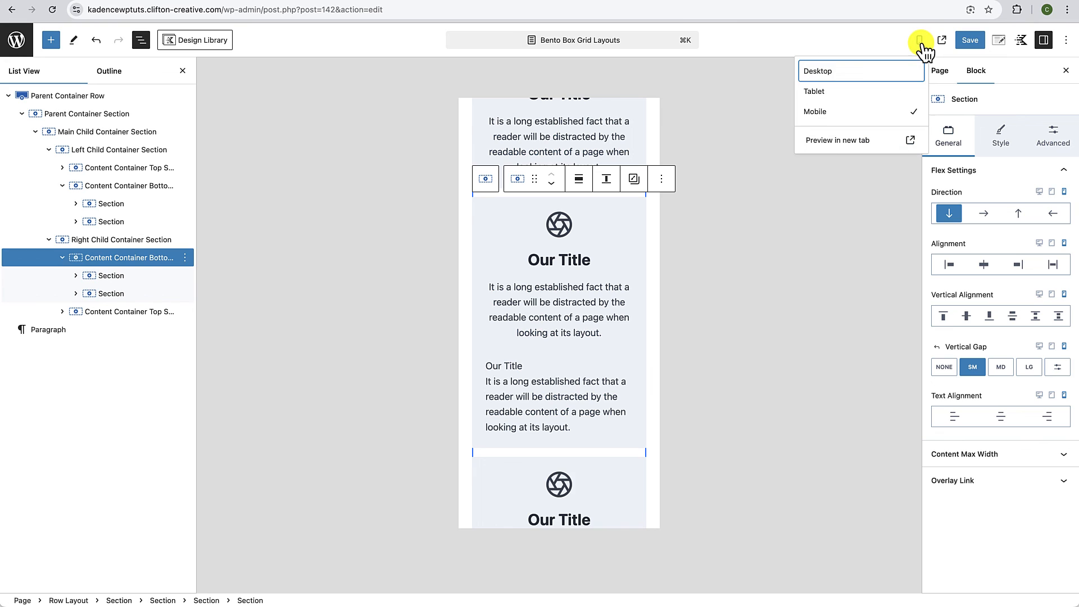
pyautogui.click(843, 74)
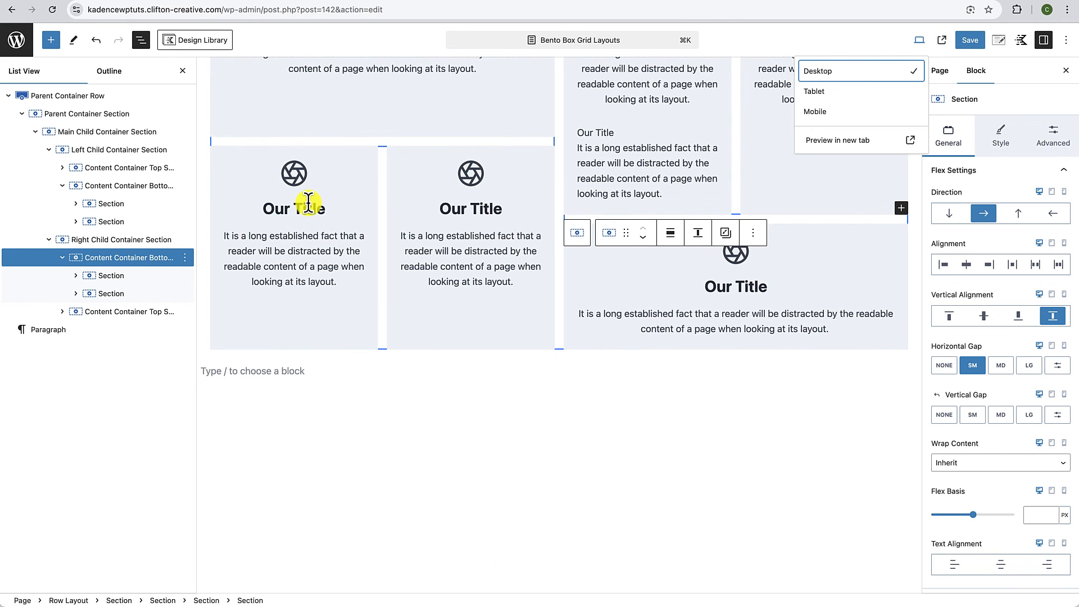
pyautogui.scroll(3, 346, 242)
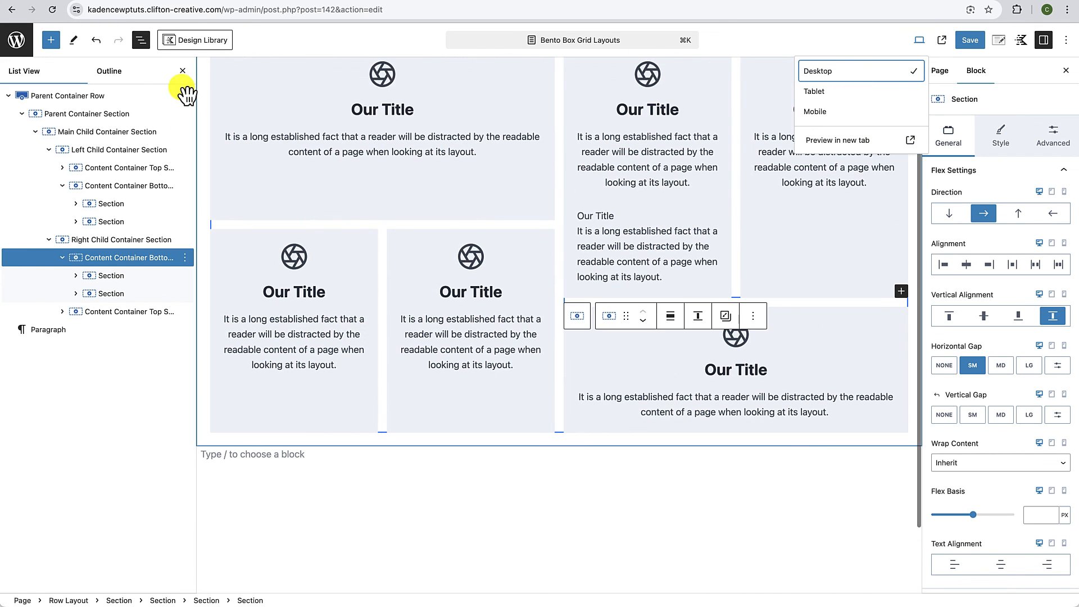
pyautogui.click(183, 73)
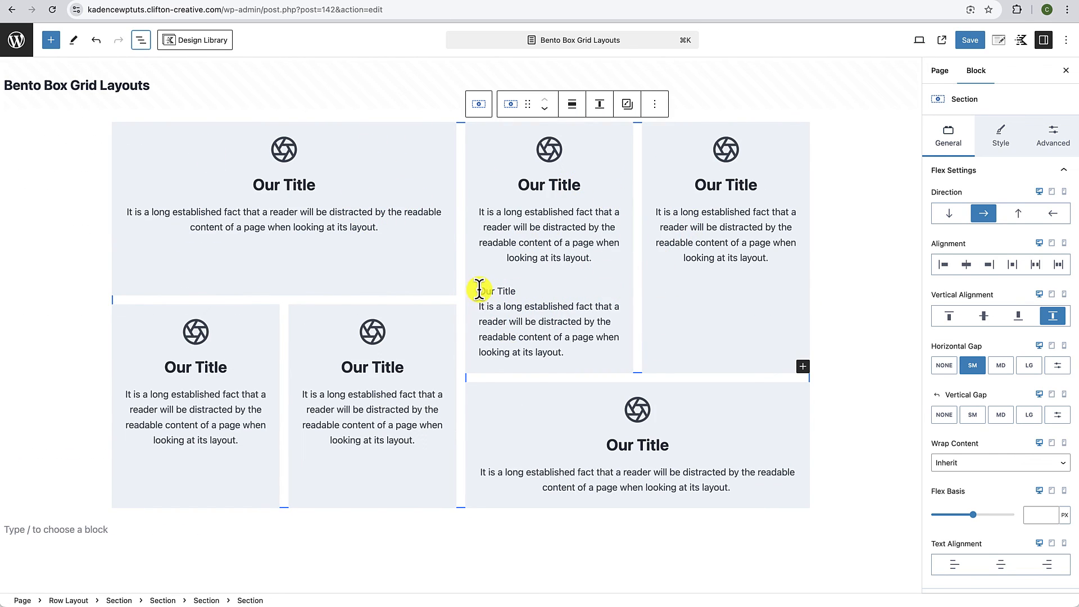
# Step: Delete the extra "Our Title" text paragraph from the Right Child Container's first narrow card and deselect the card
pyautogui.moveTo(479, 290); pyautogui.dragTo(565, 353)
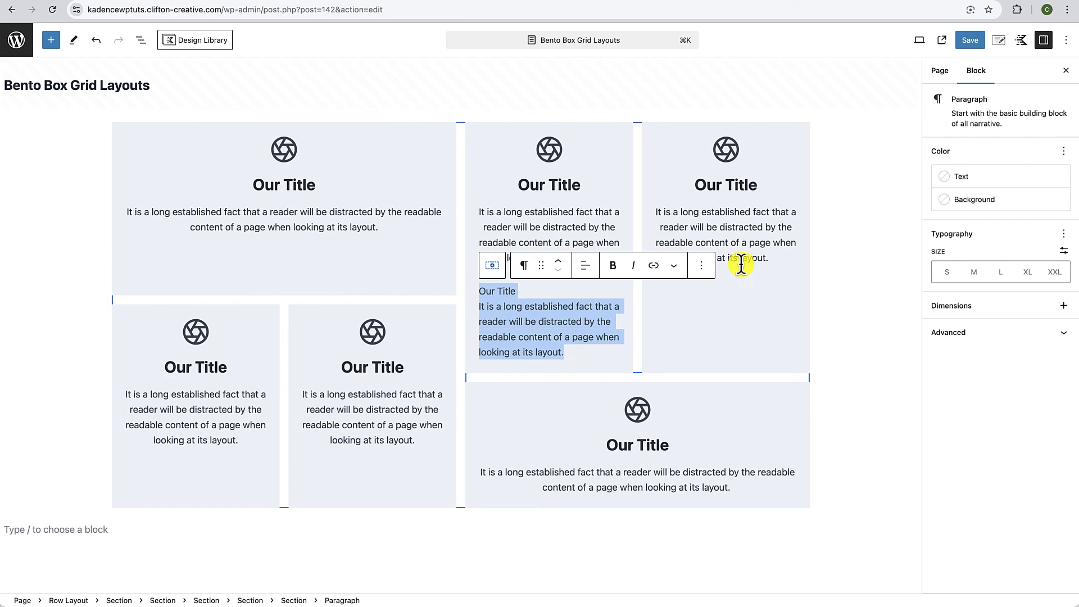
pyautogui.press('BackSpace')
pyautogui.click(699, 501)
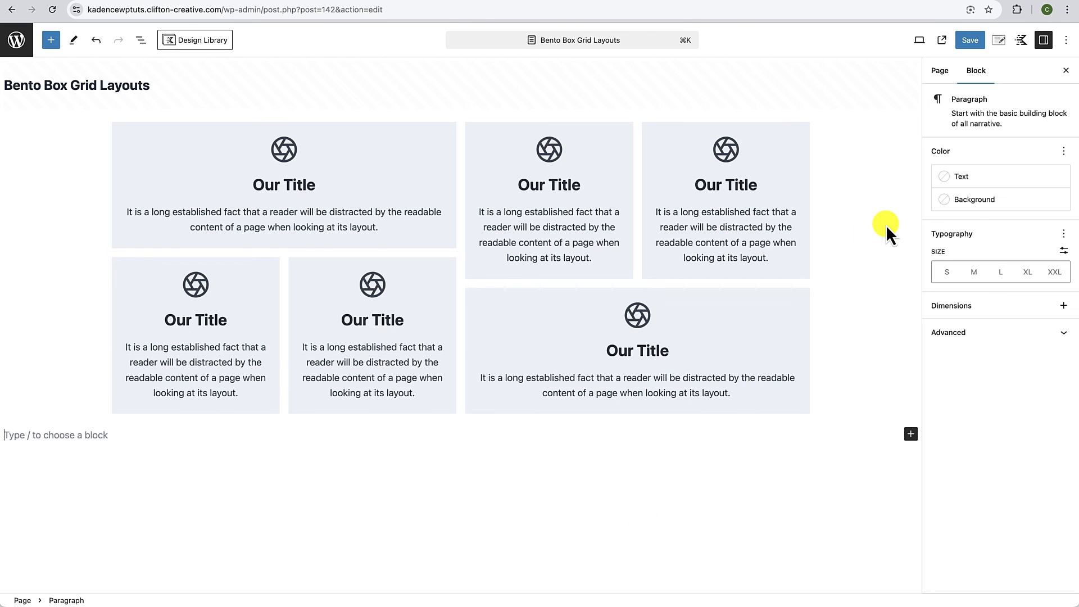
# Step: Save the page, open its published version and inspect it in the browser's responsive device view
pyautogui.click(973, 42)
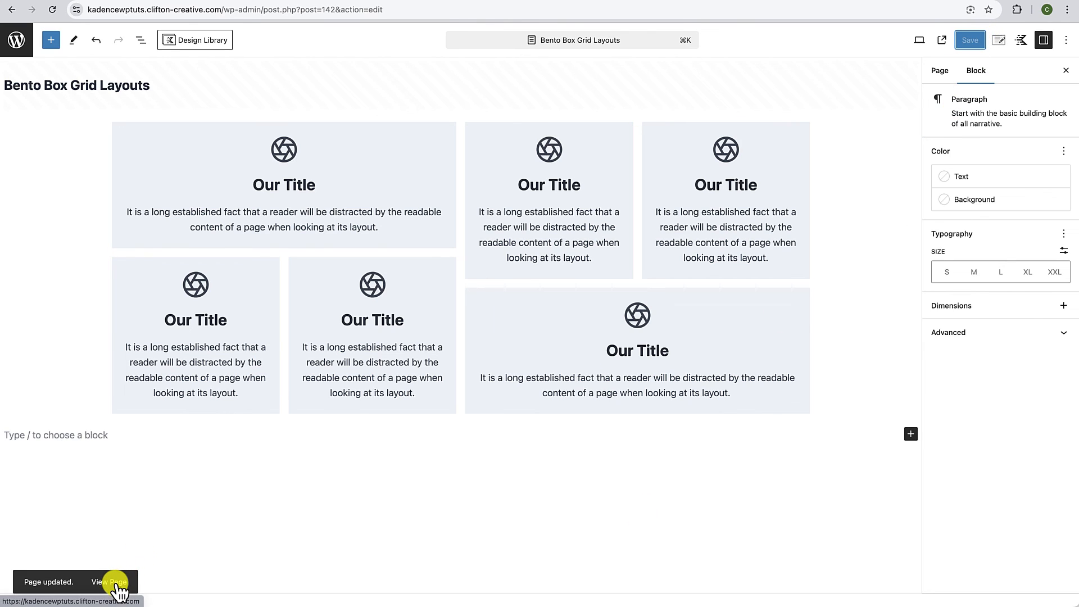
pyautogui.click(127, 582)
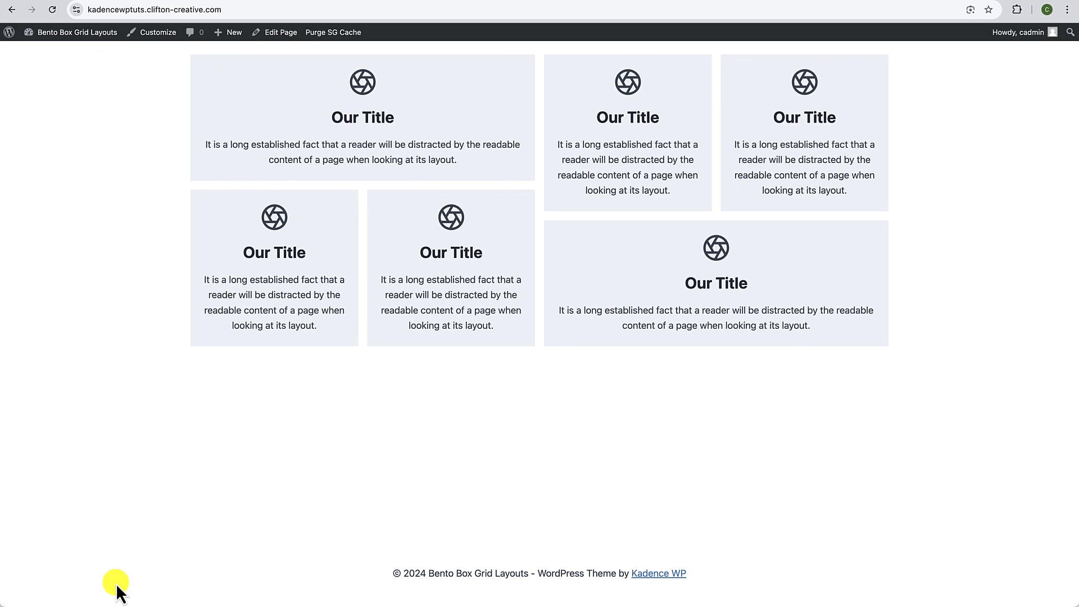
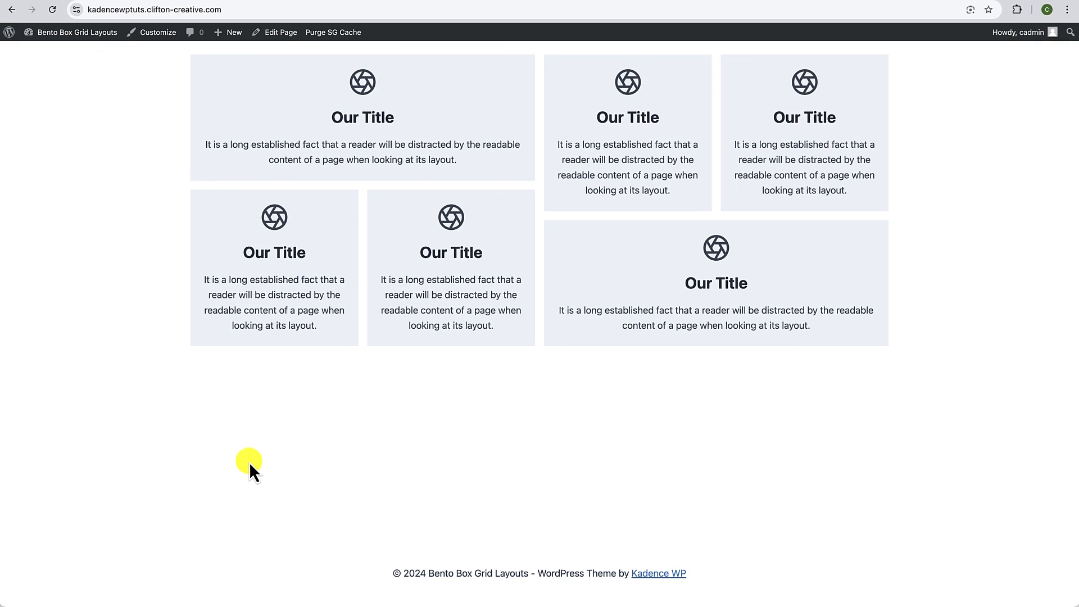
pyautogui.rightClick(206, 392)
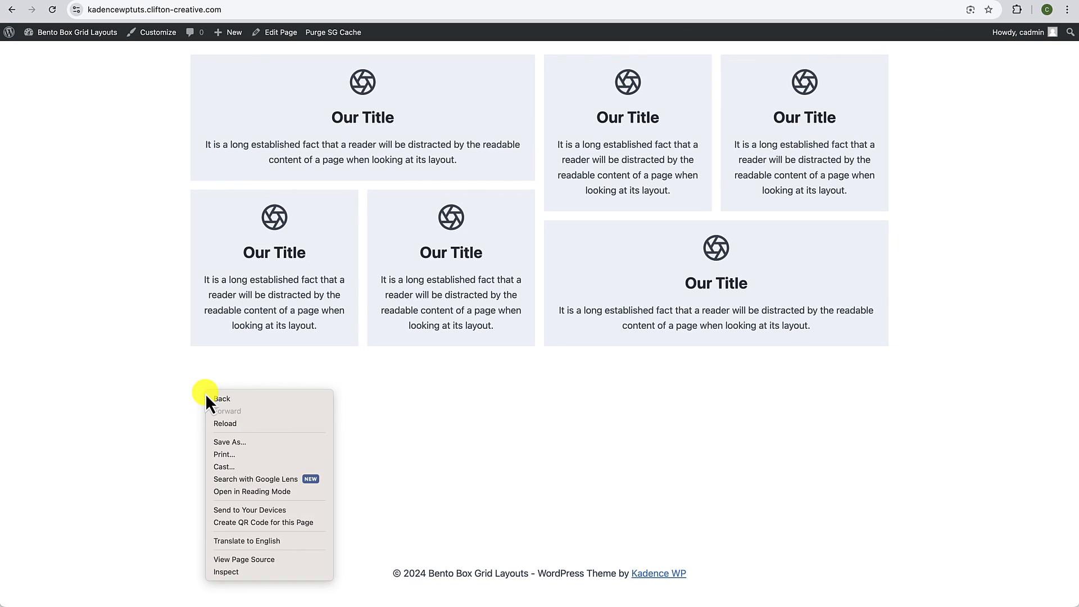
pyautogui.click(231, 572)
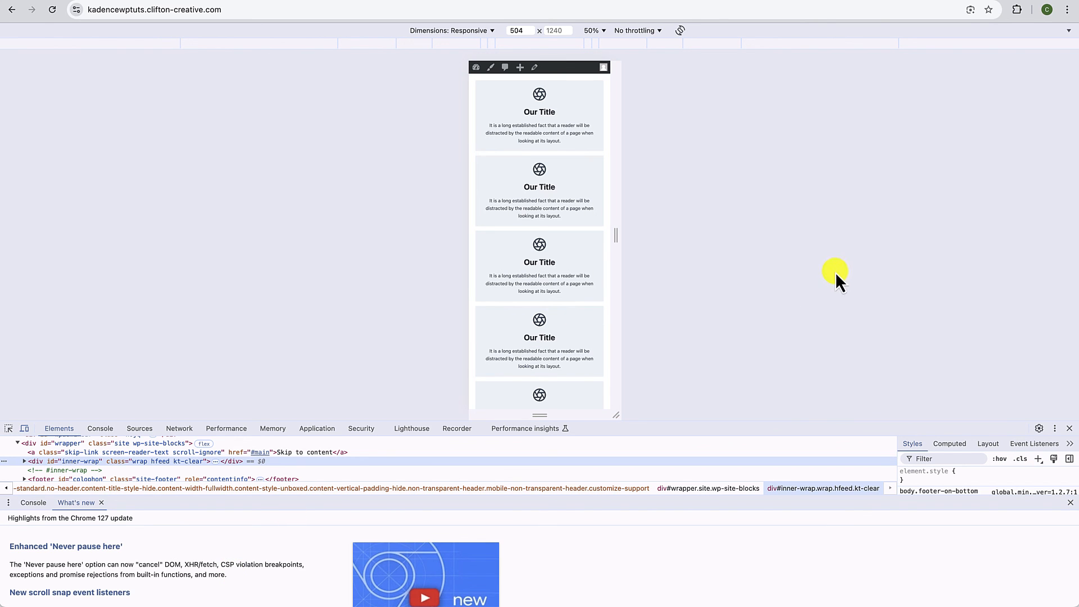
# Step: Review the published grid at mobile width, widen the preview to tablet and desktop widths, and close the inspector
pyautogui.scroll(1, 594, 294)
pyautogui.scroll(-3, 594, 293)
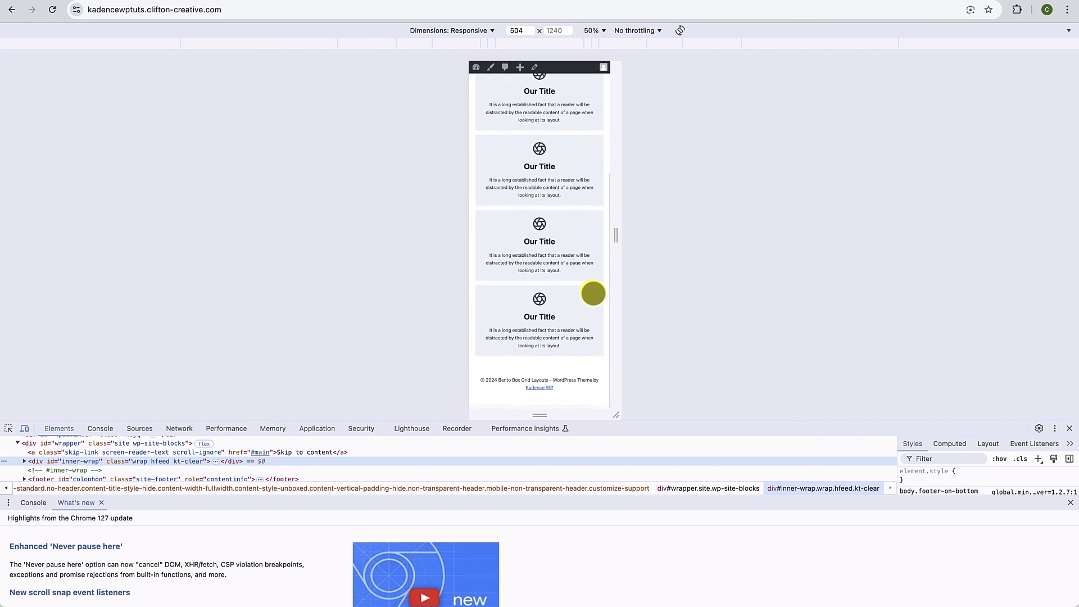
pyautogui.scroll(3, 593, 293)
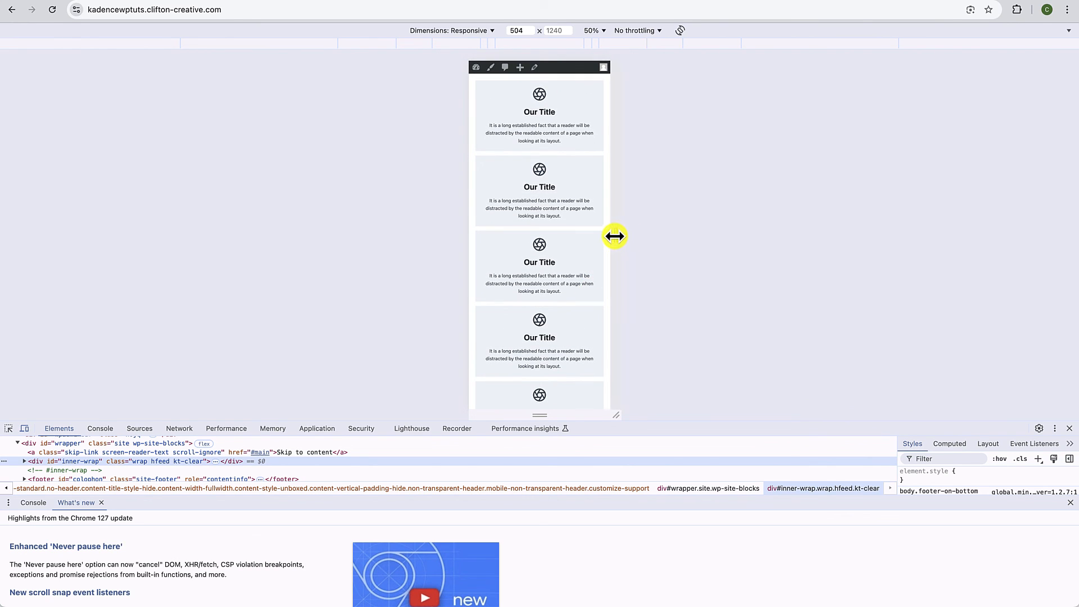
pyautogui.moveTo(615, 236); pyautogui.dragTo(686, 236)
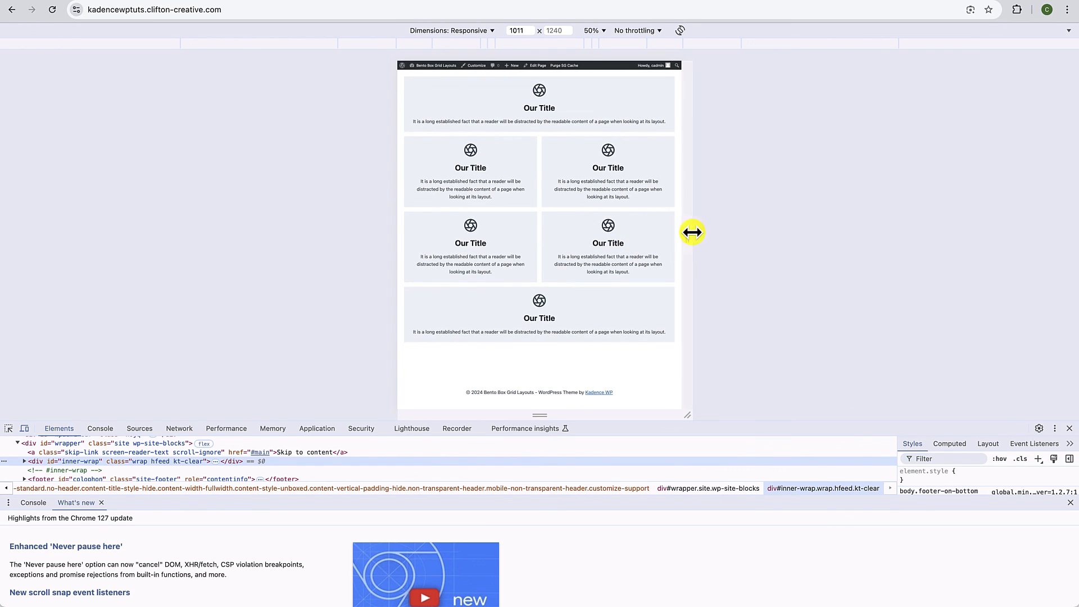
pyautogui.moveTo(688, 234); pyautogui.dragTo(763, 233)
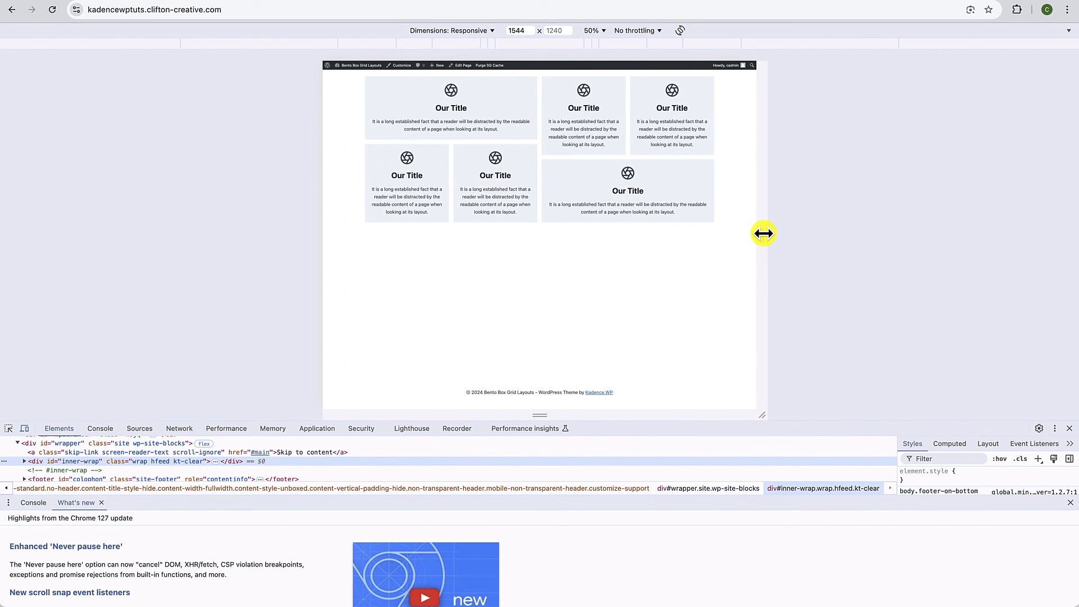
pyautogui.moveTo(763, 233); pyautogui.dragTo(747, 233)
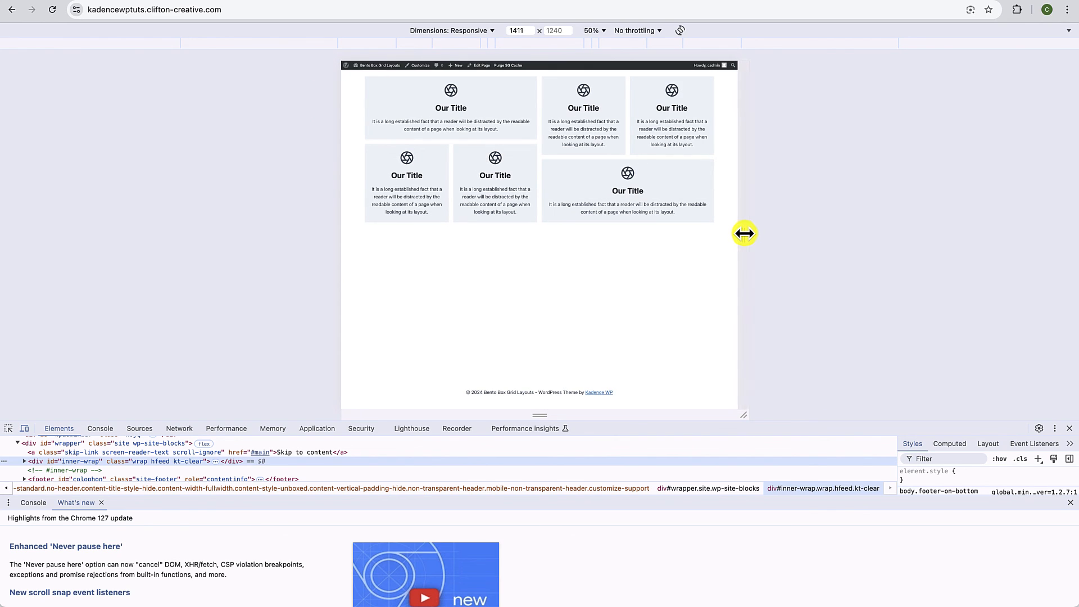
pyautogui.click(1070, 429)
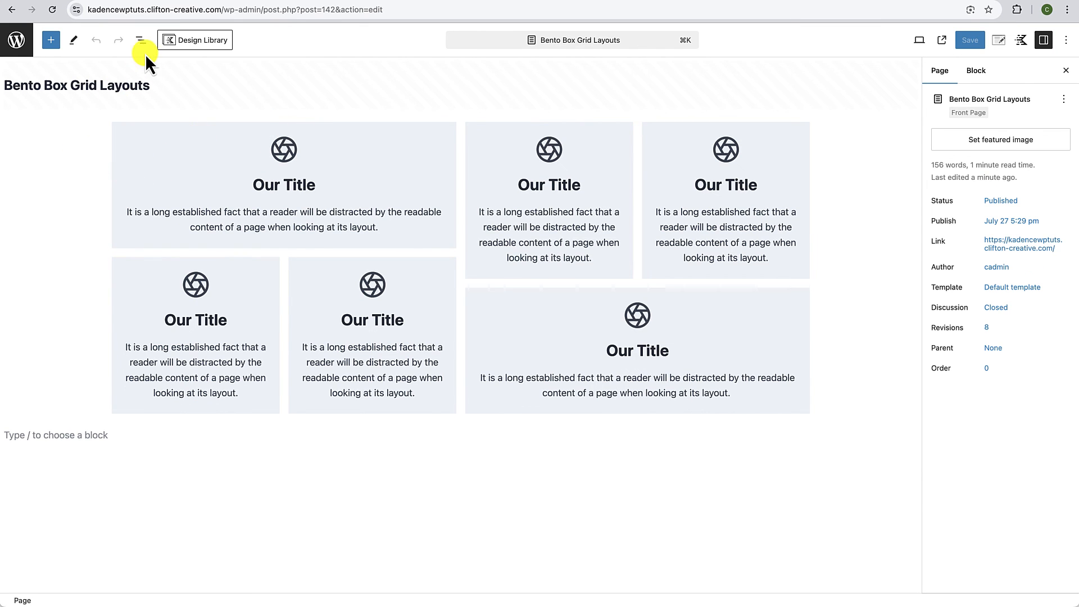
# Step: In the page editor, insert a one-column Row Layout inside the Parent Container Section, before the Main Child Container Section
pyautogui.click(141, 40)
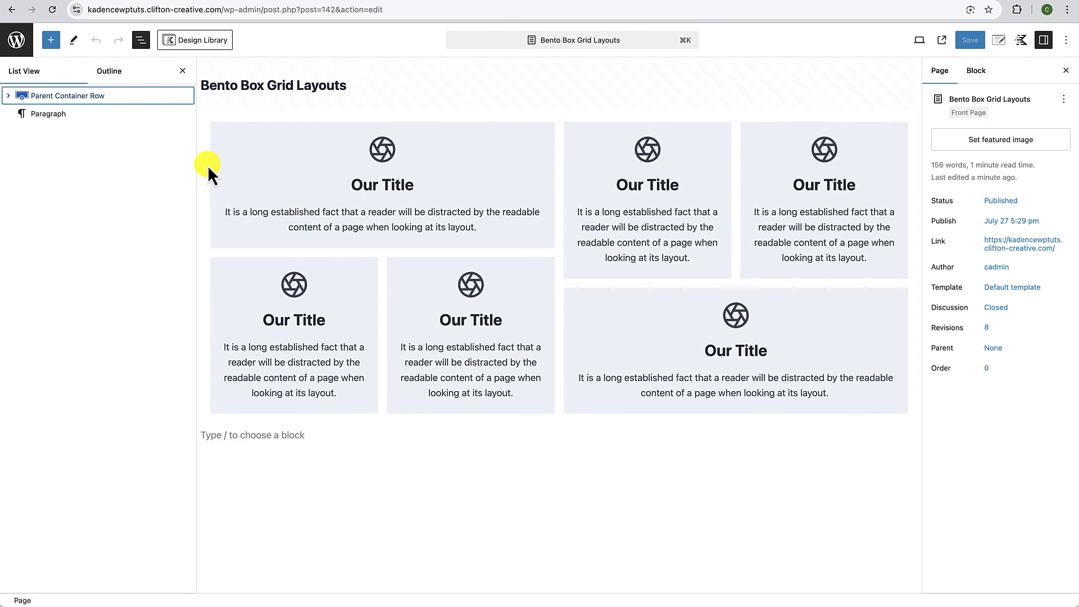
pyautogui.click(12, 98)
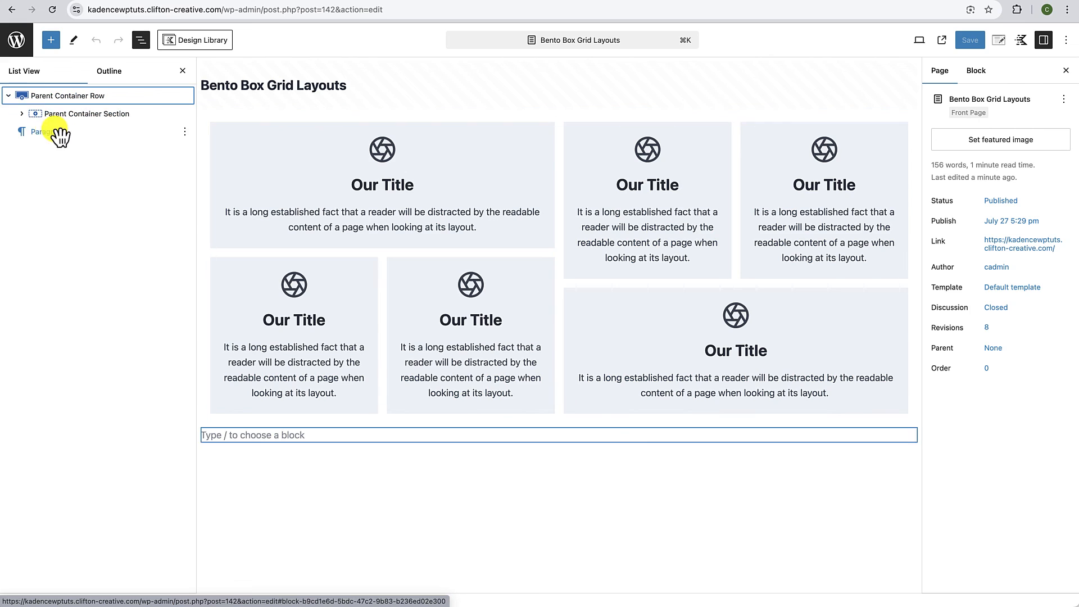
pyautogui.click(22, 115)
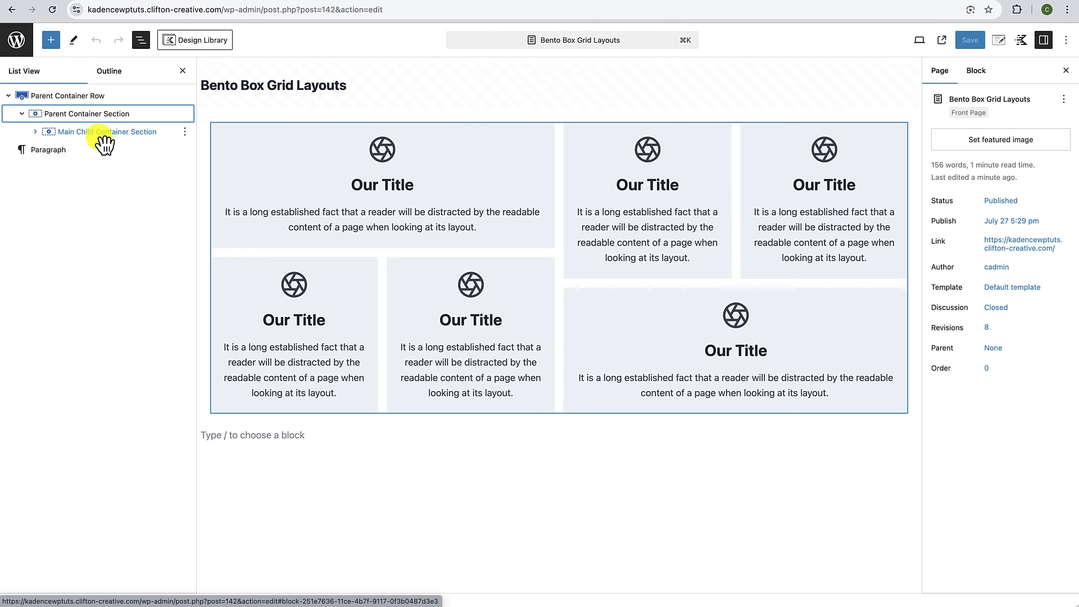
pyautogui.click(185, 132)
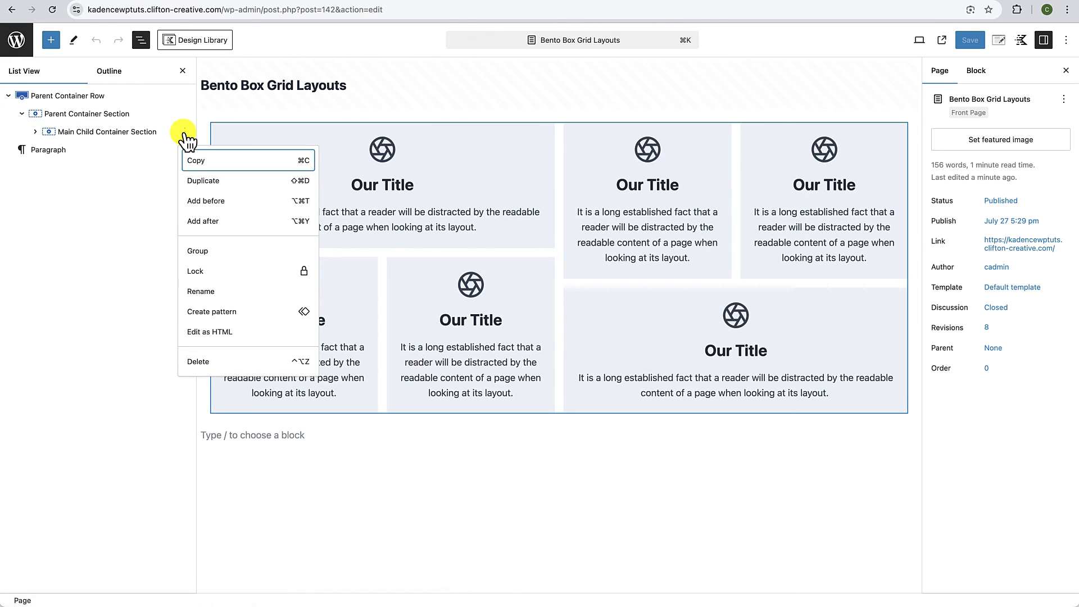
pyautogui.click(211, 202)
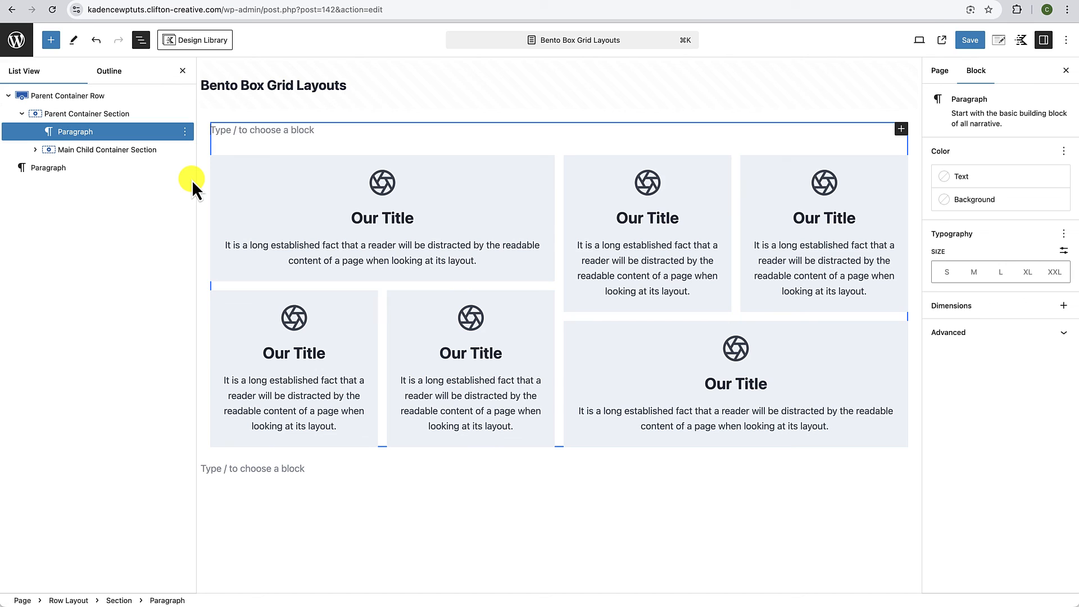
pyautogui.write('/row')
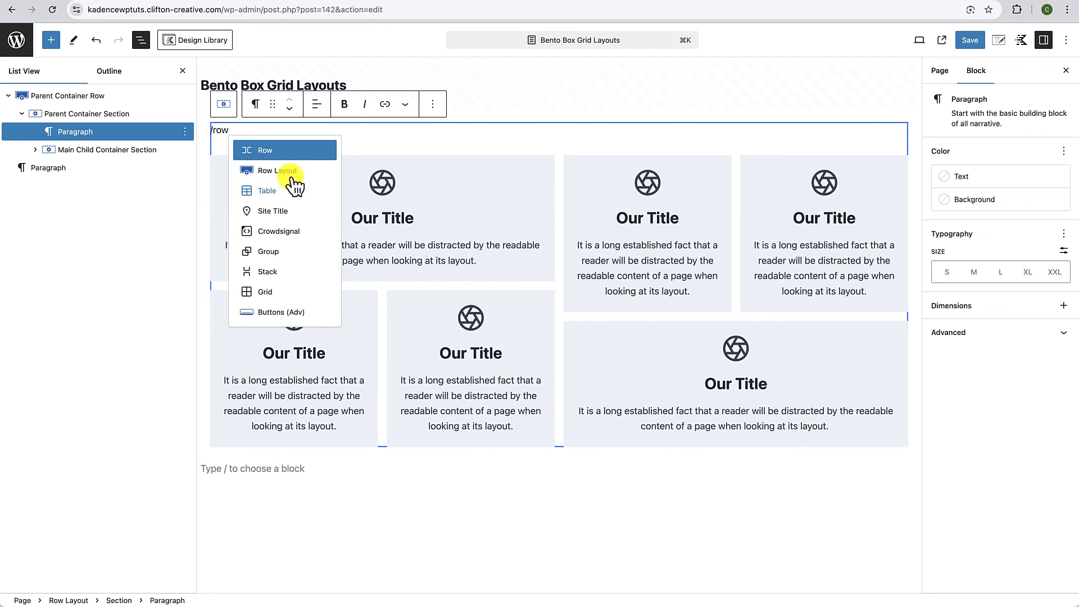
pyautogui.click(281, 171)
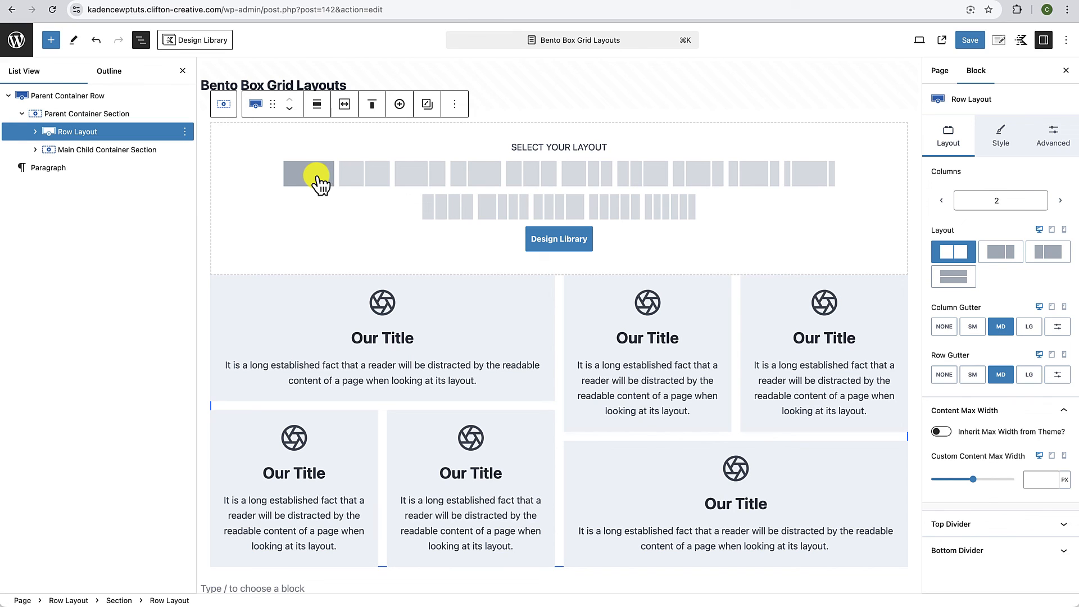
pyautogui.click(317, 180)
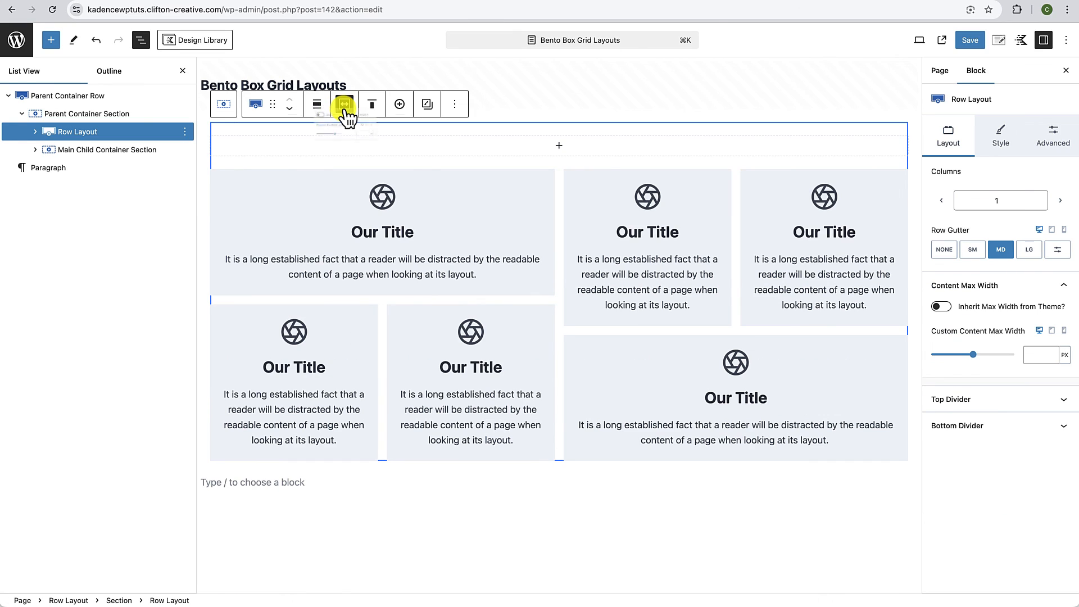
# Step: Set the new row's custom content max width to 800 px
pyautogui.click(346, 107)
pyautogui.click(384, 186)
pyautogui.write('800')
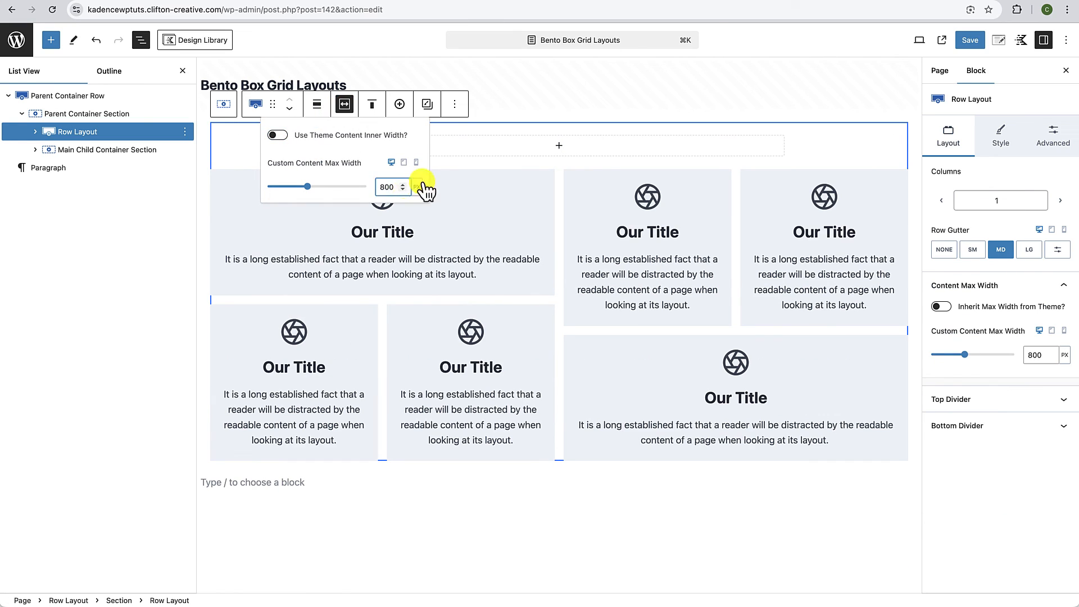
pyautogui.click(456, 136)
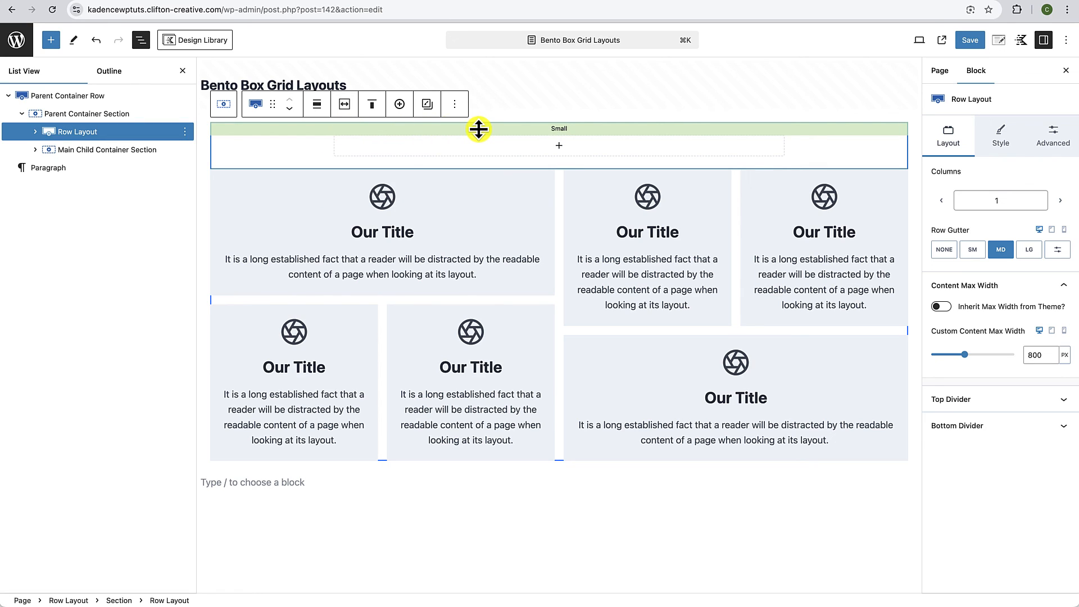
# Step: Start choosing the new row's background image and search Pexels for "happy couple black and white photo"
pyautogui.click(1001, 138)
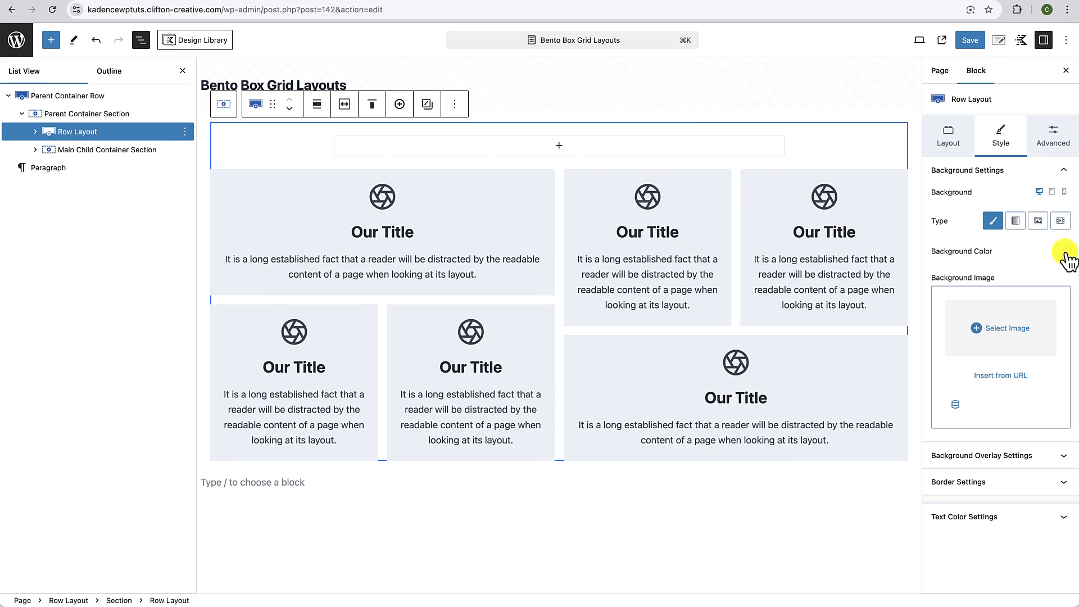
pyautogui.click(1018, 332)
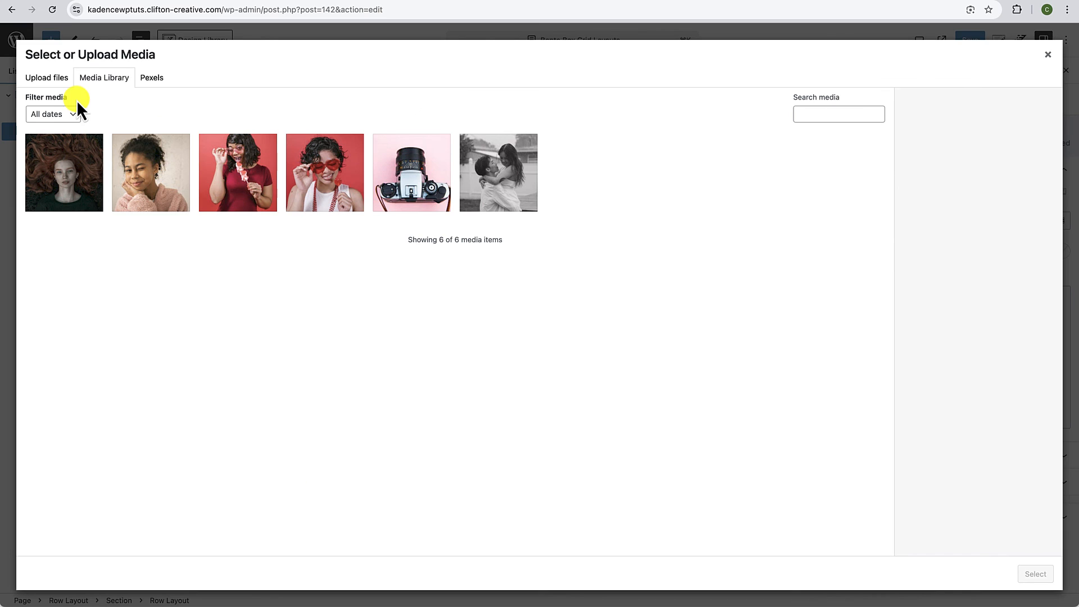
pyautogui.click(153, 78)
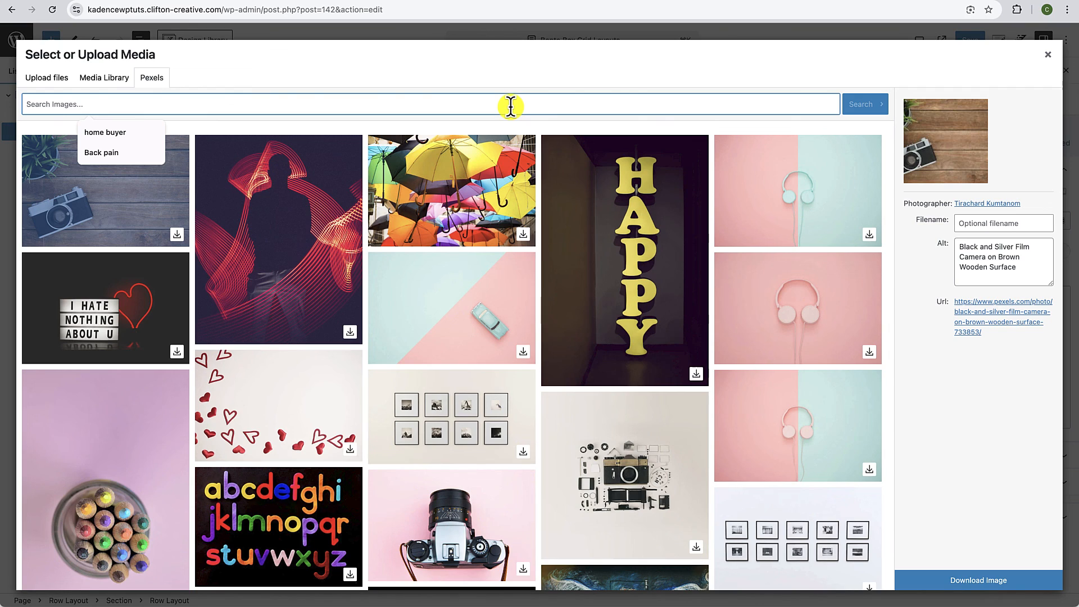
pyautogui.write('hap')
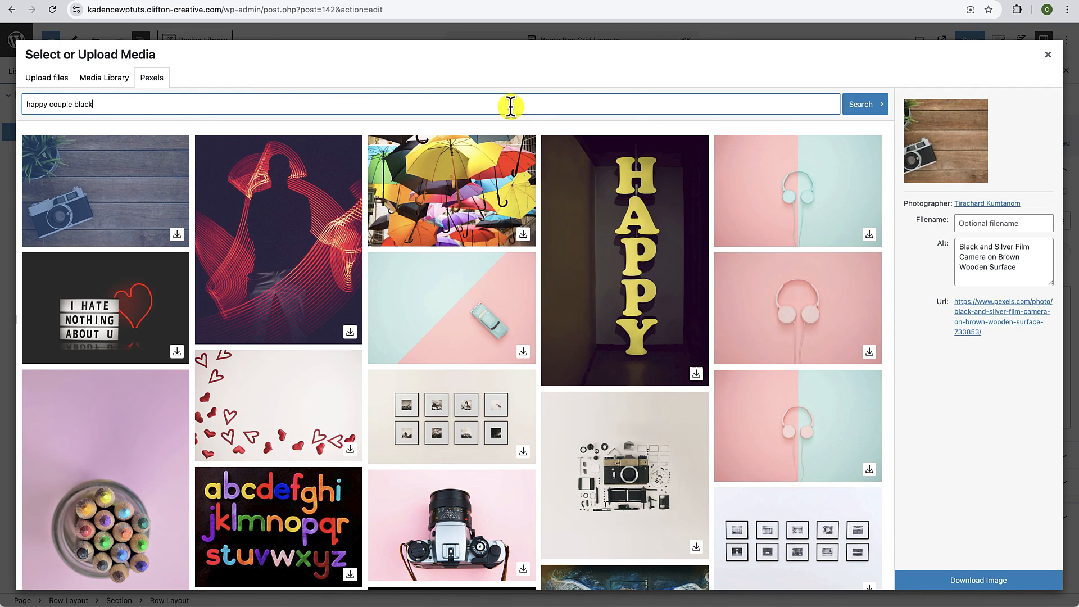
pyautogui.write('py couple black')
pyautogui.write('and white photo')
pyautogui.press('Return')
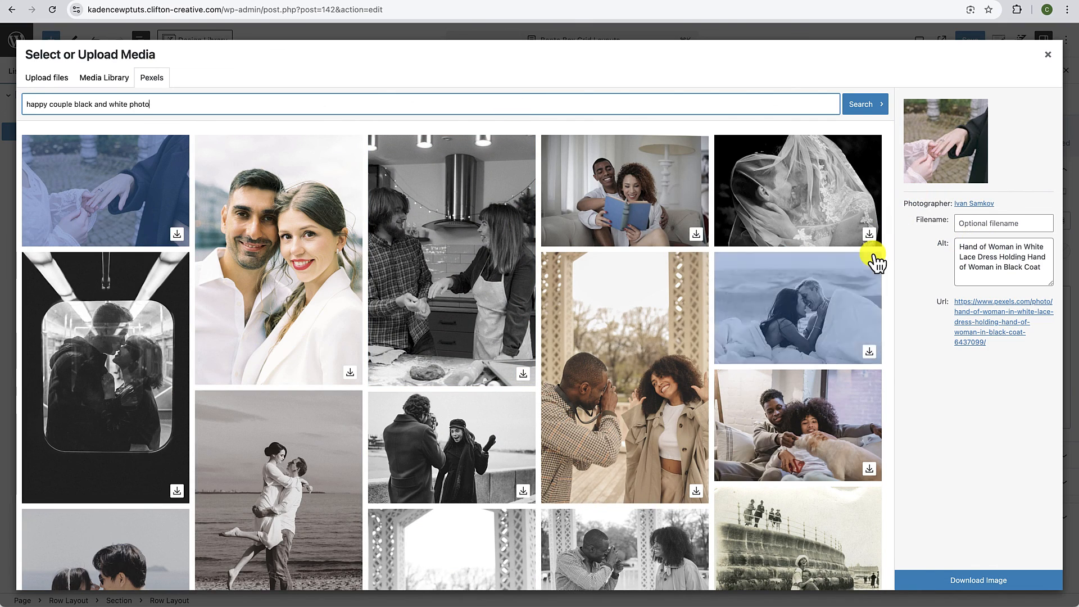
# Step: Download the black-and-white Pexels photo of a couple wrapped in a white blanket and apply it as the row's background image
pyautogui.scroll(-1, 875, 258)
pyautogui.scroll(-3, 818, 479)
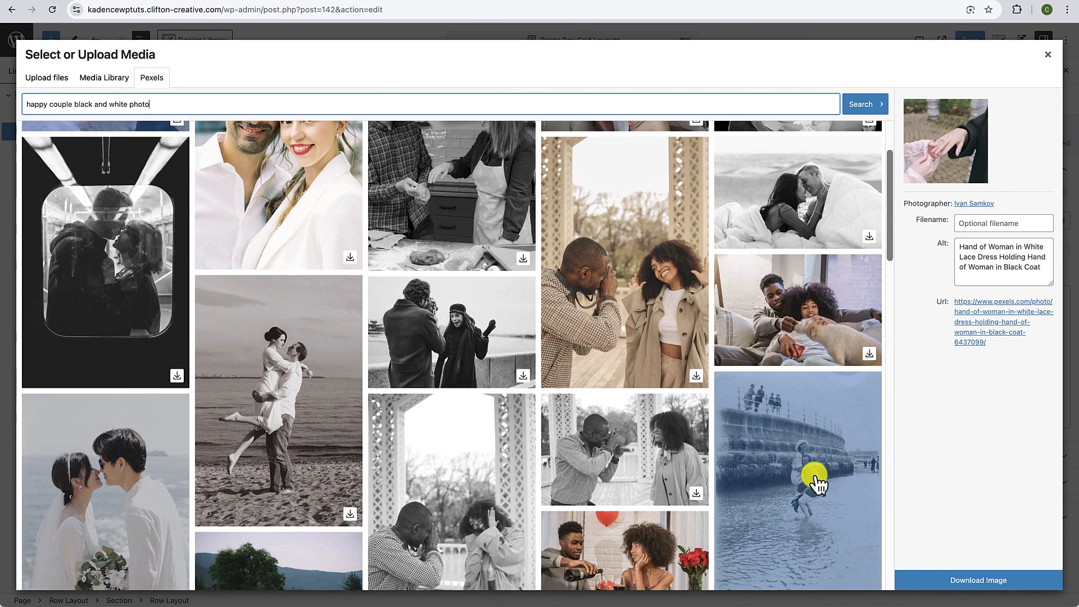
pyautogui.scroll(-8, 815, 479)
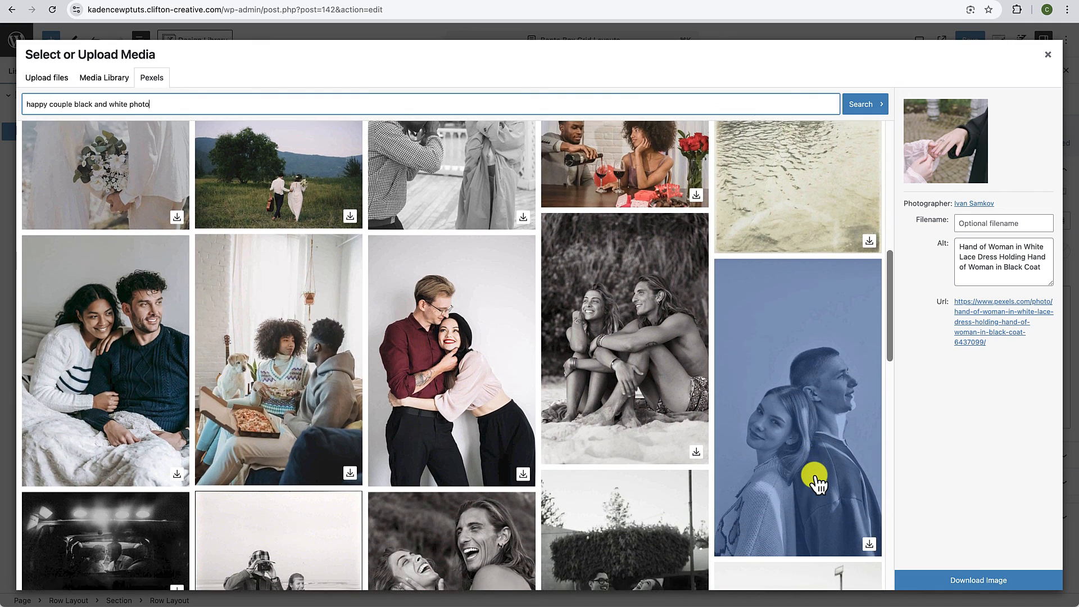
pyautogui.scroll(12, 814, 482)
pyautogui.click(812, 341)
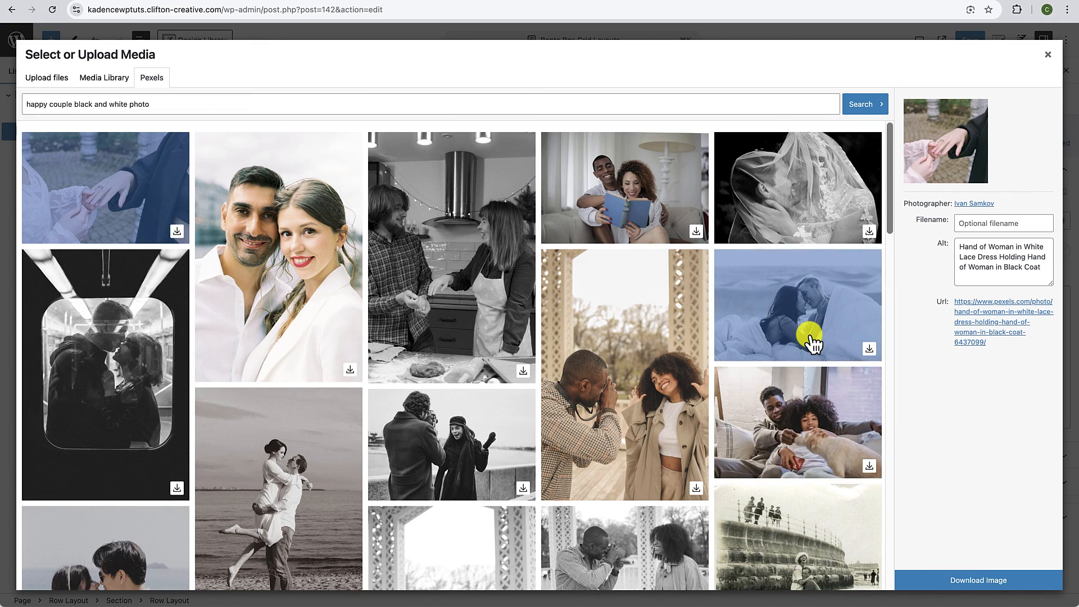
pyautogui.click(977, 585)
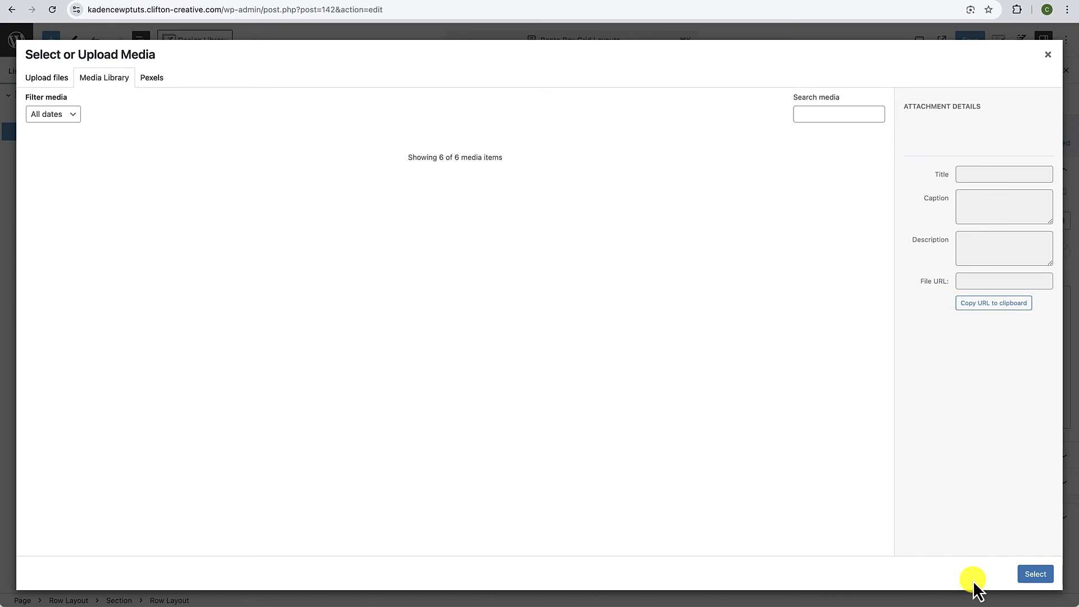
pyautogui.click(1036, 574)
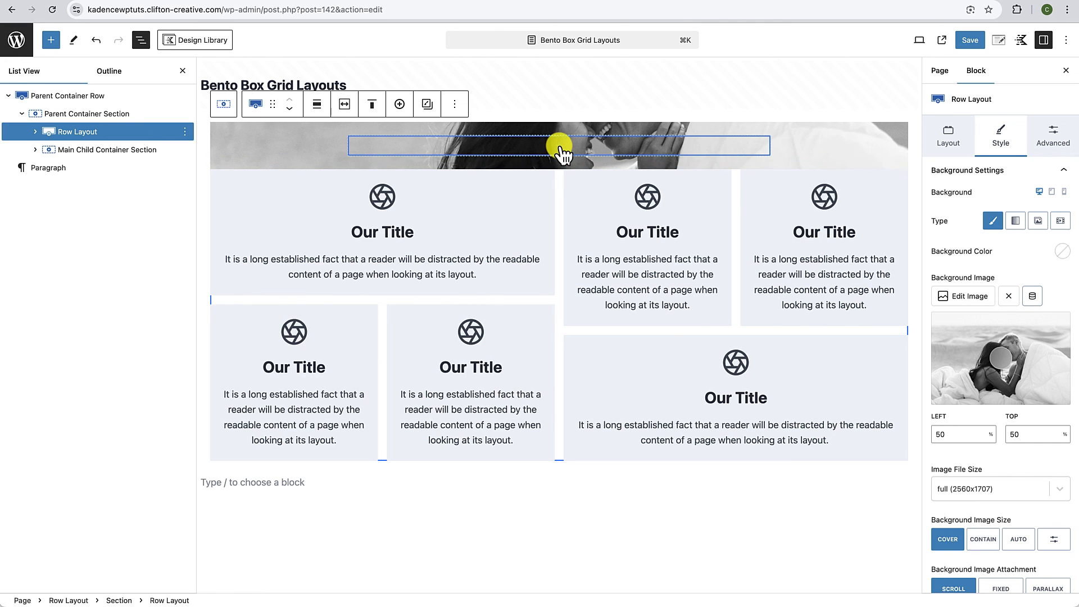
# Step: Insert a Text (Adv) heading reading "RSVP for Our Happy Day!" in the background-image row and center-align it
pyautogui.click(560, 148)
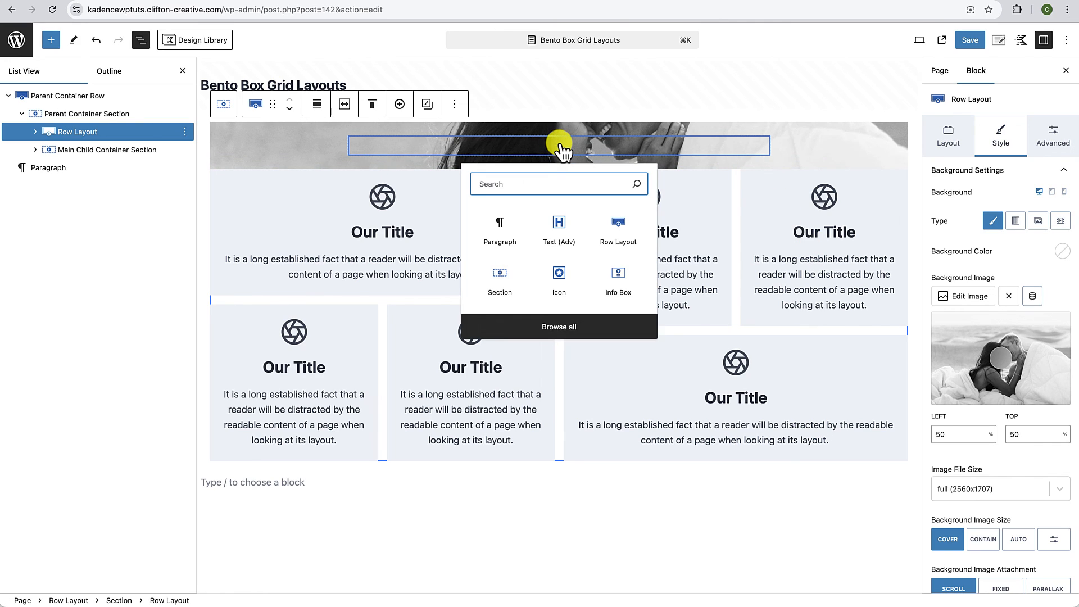
pyautogui.click(559, 232)
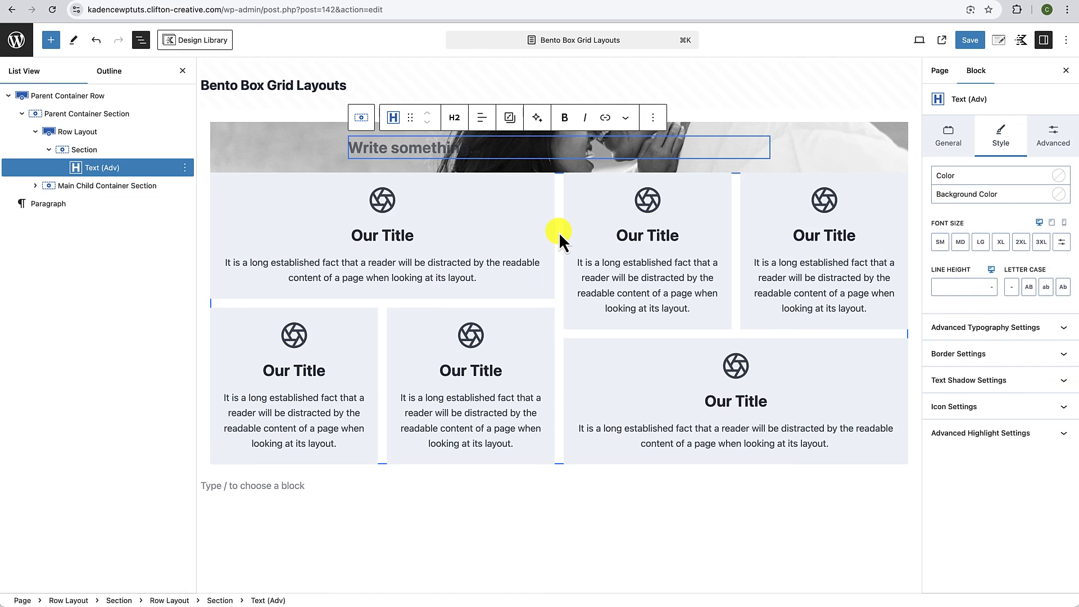
pyautogui.write('RSVP')
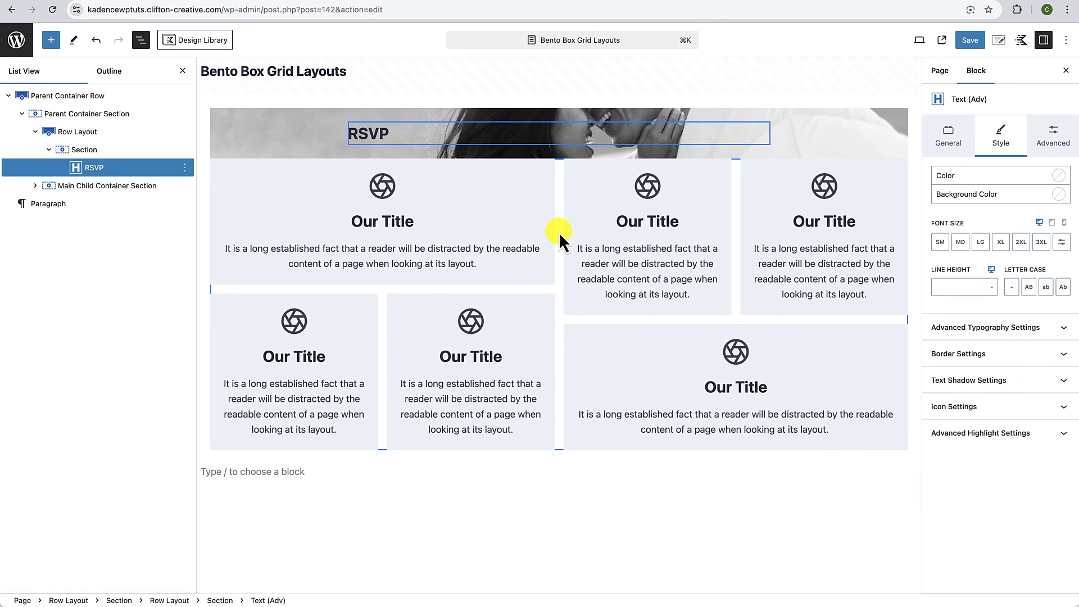
pyautogui.write(' for Our Happy Day!')
pyautogui.click(482, 103)
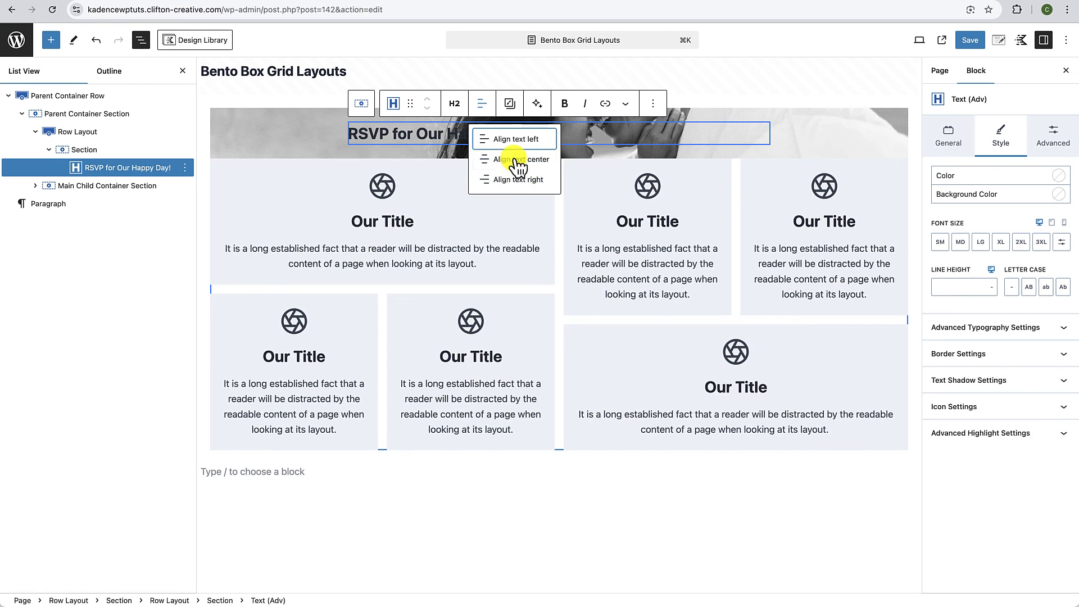
pyautogui.click(514, 160)
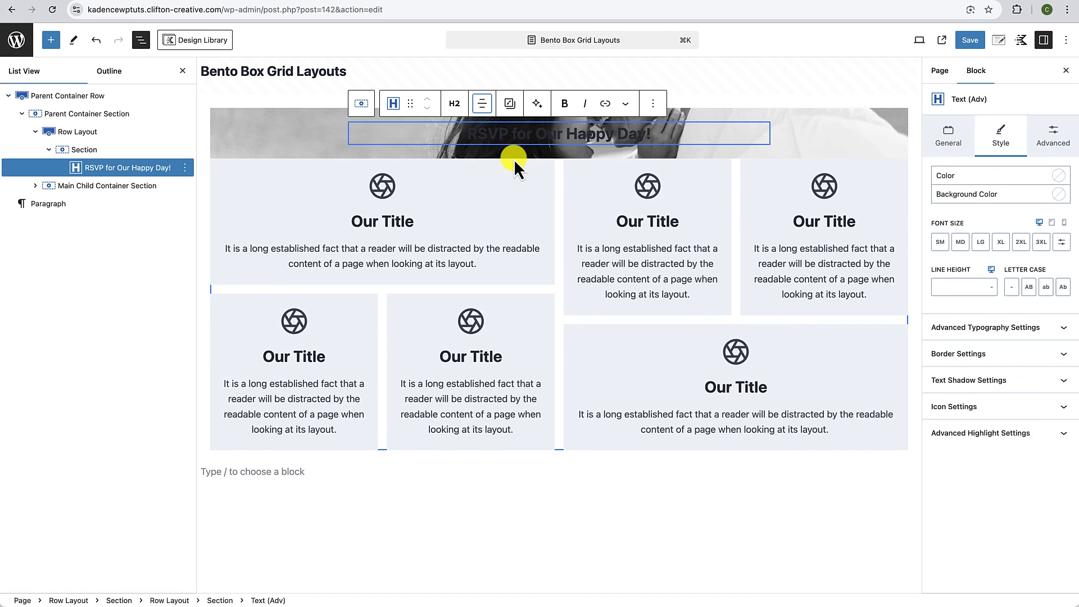
# Step: Set the RSVP heading's text color to white (FFFFFF) and its font size to 2XL
pyautogui.click(1059, 175)
pyautogui.click(1044, 344)
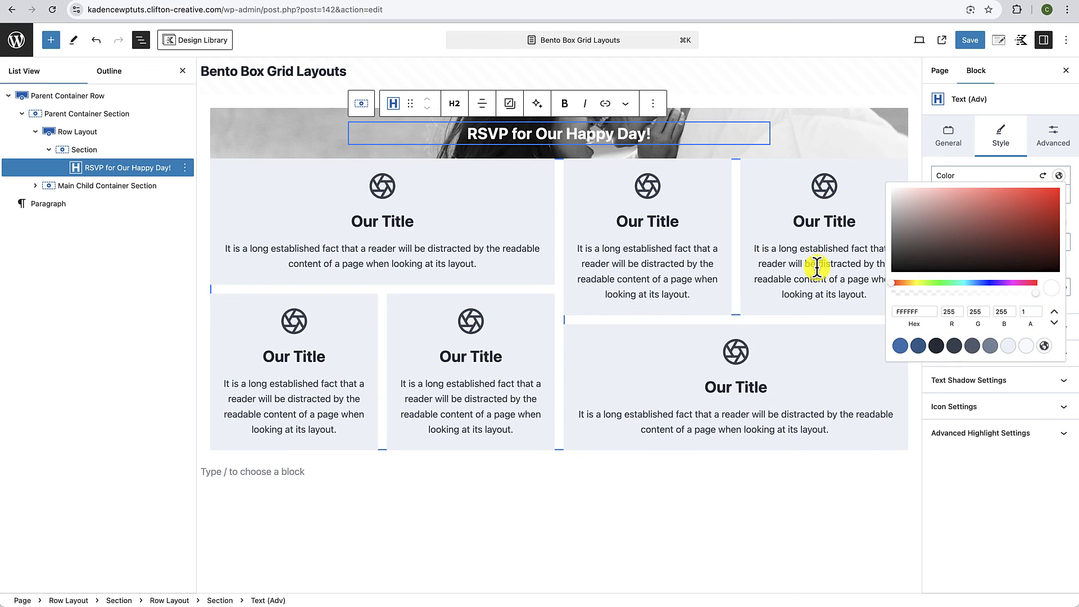
pyautogui.click(929, 161)
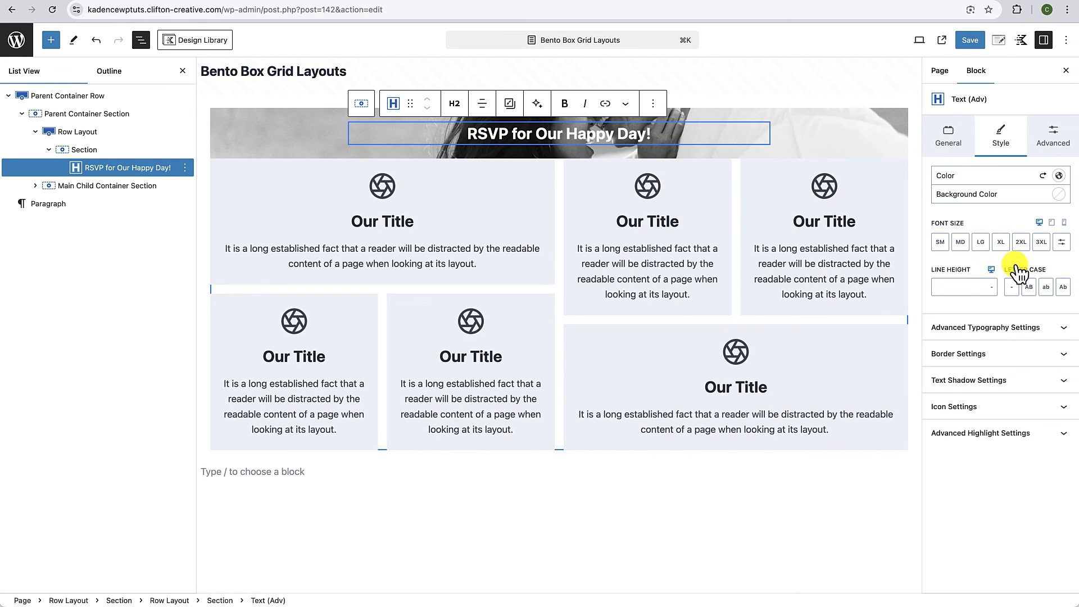
pyautogui.click(981, 242)
pyautogui.click(1000, 242)
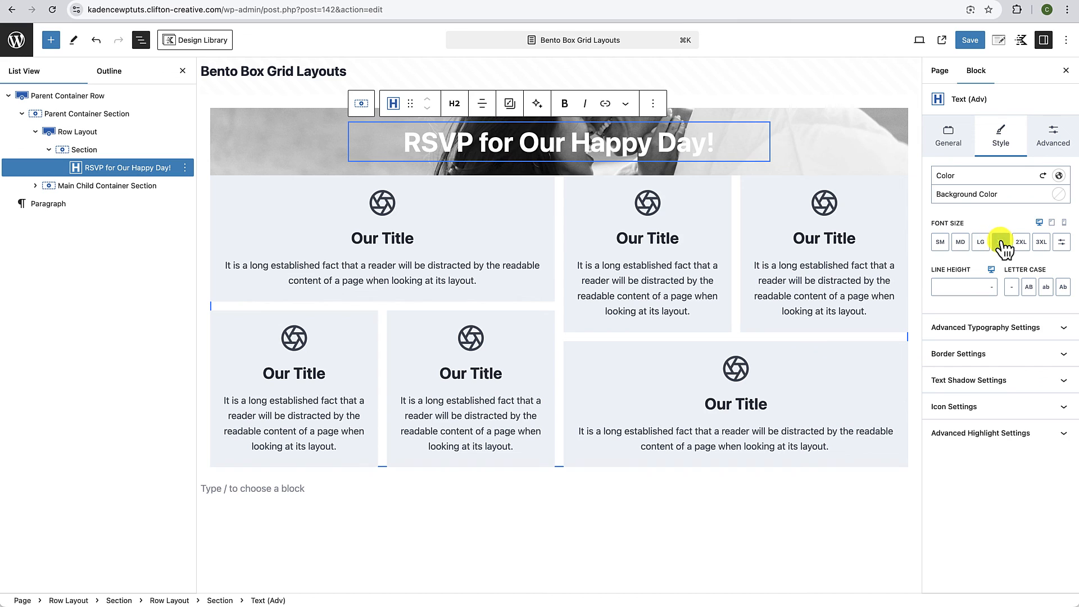
pyautogui.click(1022, 242)
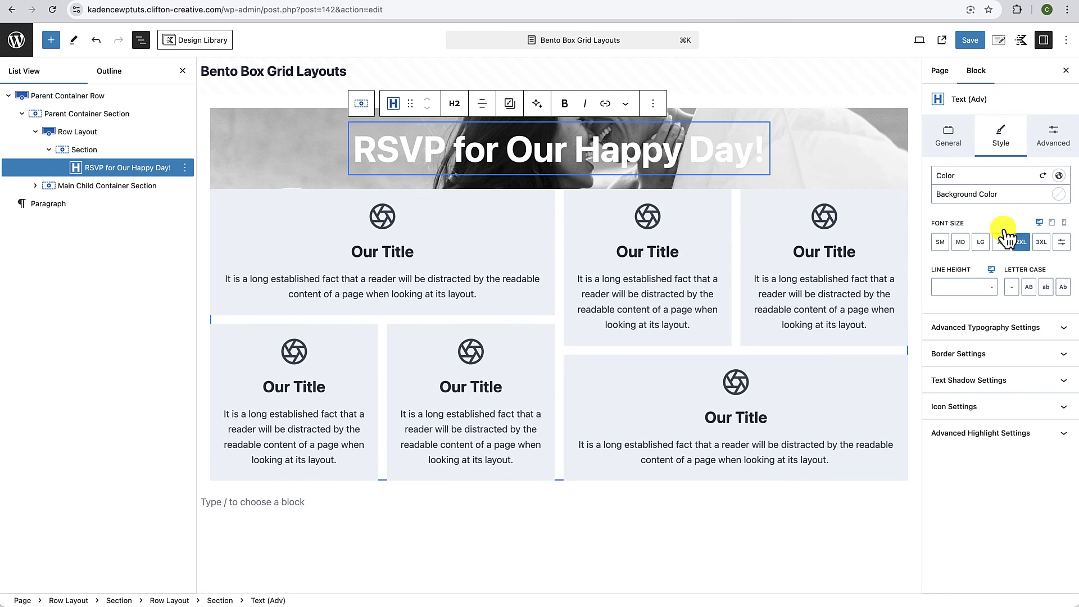
# Step: Set the RSVP hero row's top and bottom padding to 5XL
pyautogui.click(824, 112)
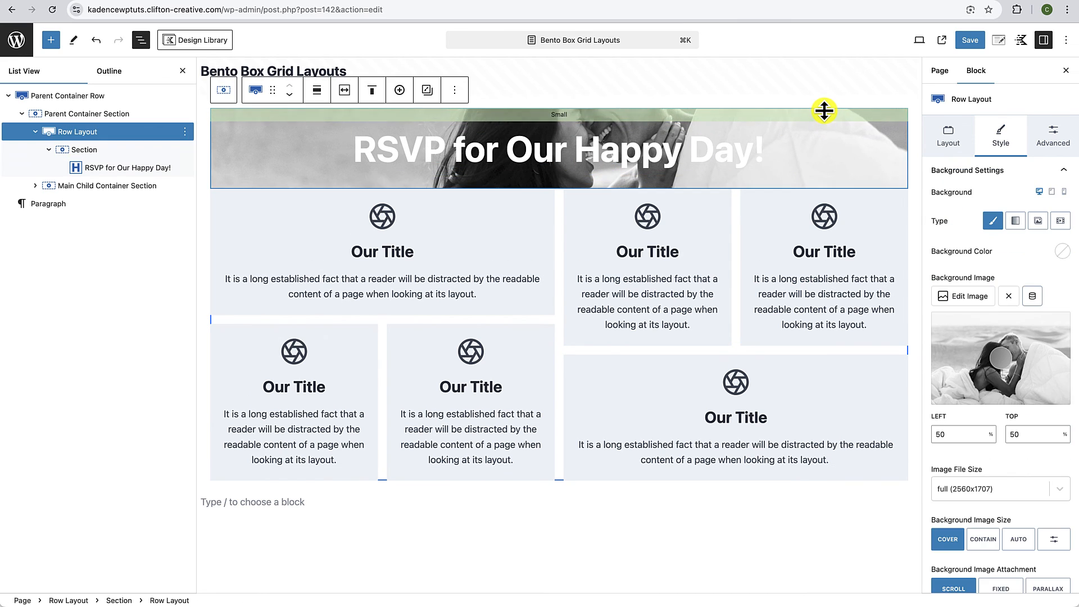
pyautogui.click(1054, 139)
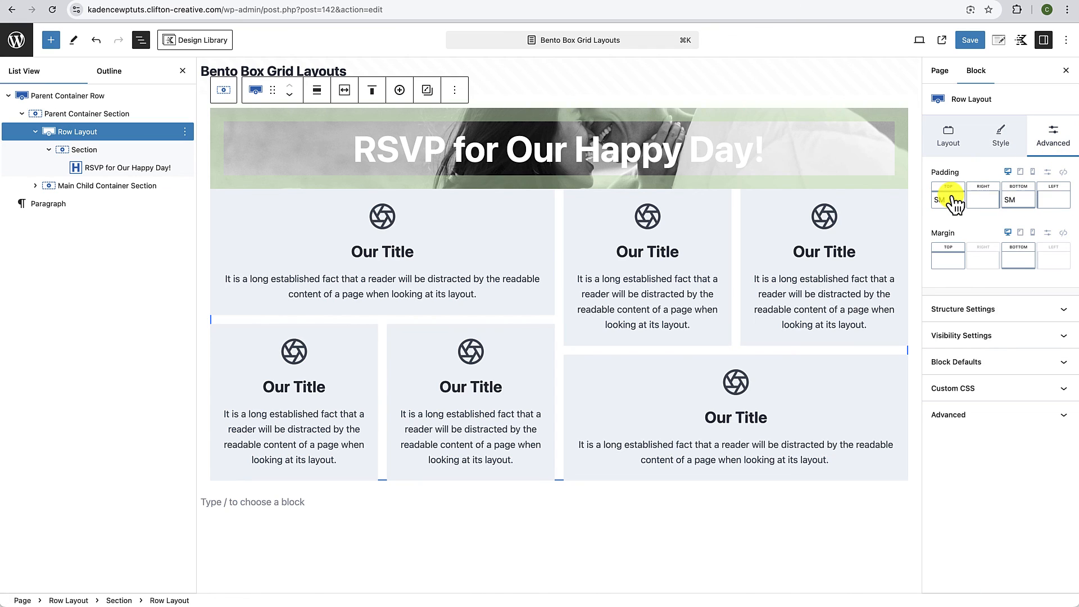
pyautogui.click(949, 201)
pyautogui.moveTo(858, 255); pyautogui.dragTo(928, 257)
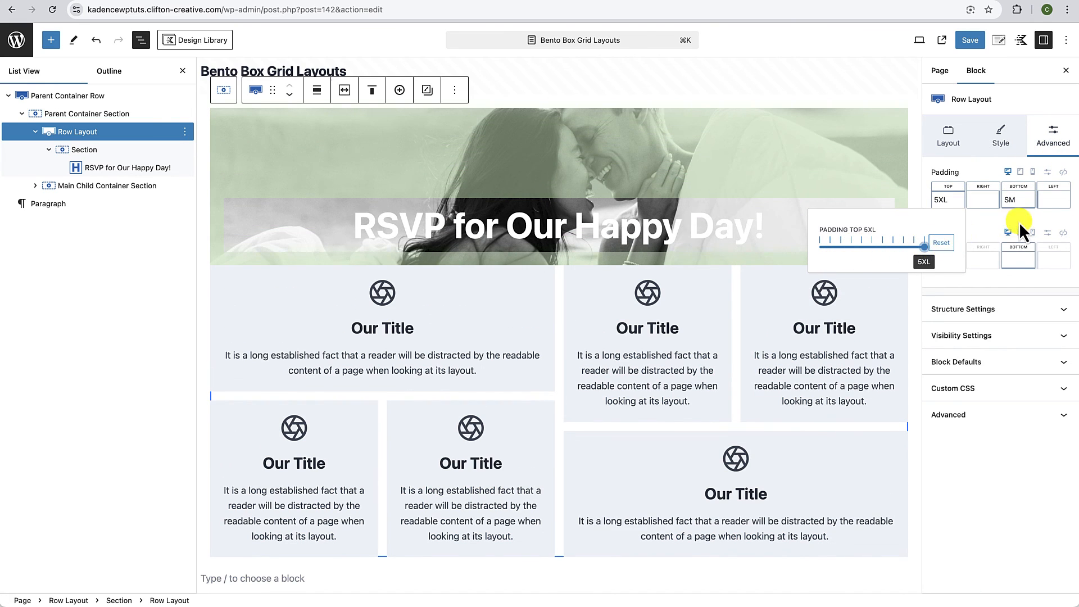
pyautogui.click(1018, 201)
pyautogui.moveTo(928, 258); pyautogui.dragTo(997, 254)
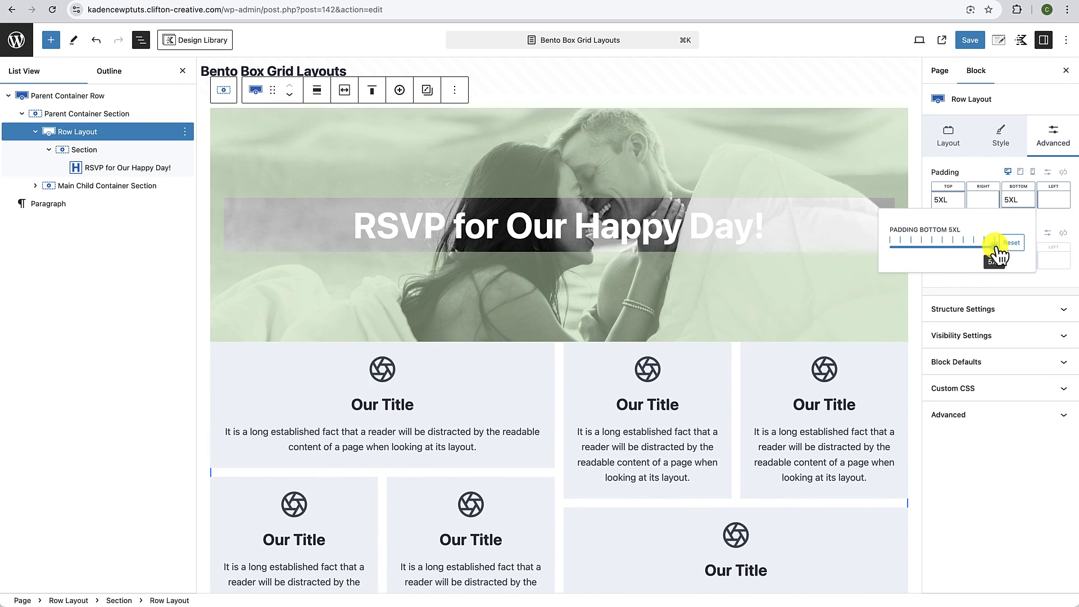
pyautogui.click(786, 104)
pyautogui.click(687, 213)
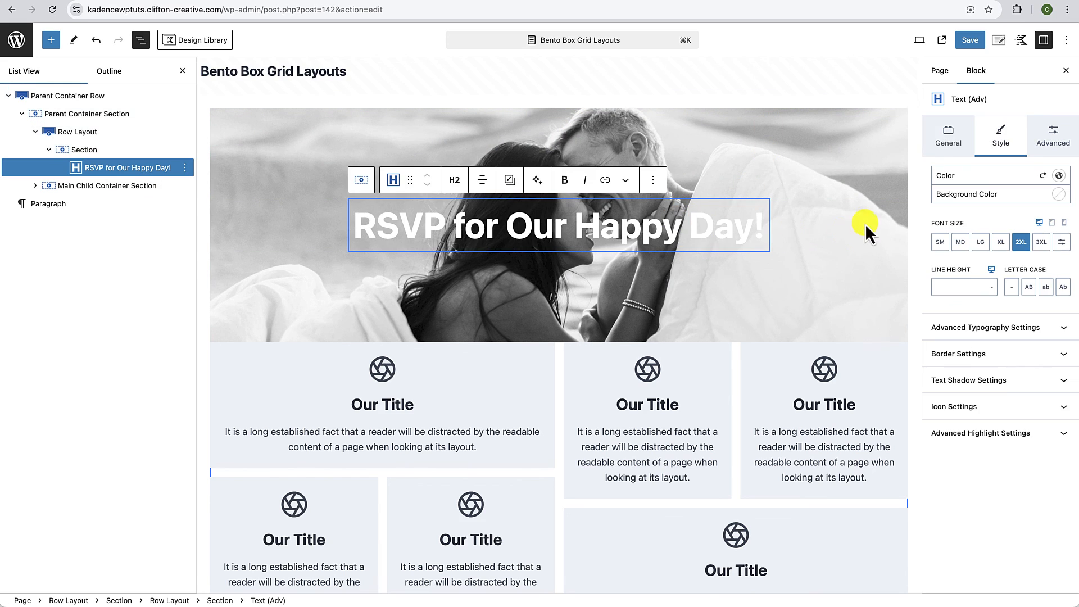
# Step: Add a dark 1A202C background overlay to the RSVP hero row and set the overlay opacity to 20
pyautogui.click(853, 137)
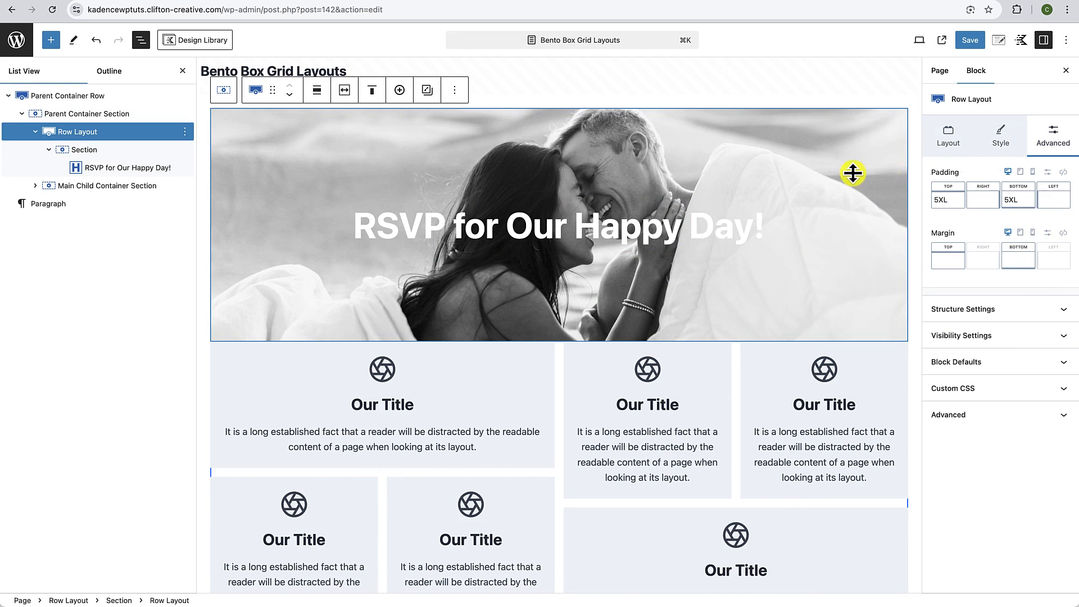
pyautogui.click(1001, 138)
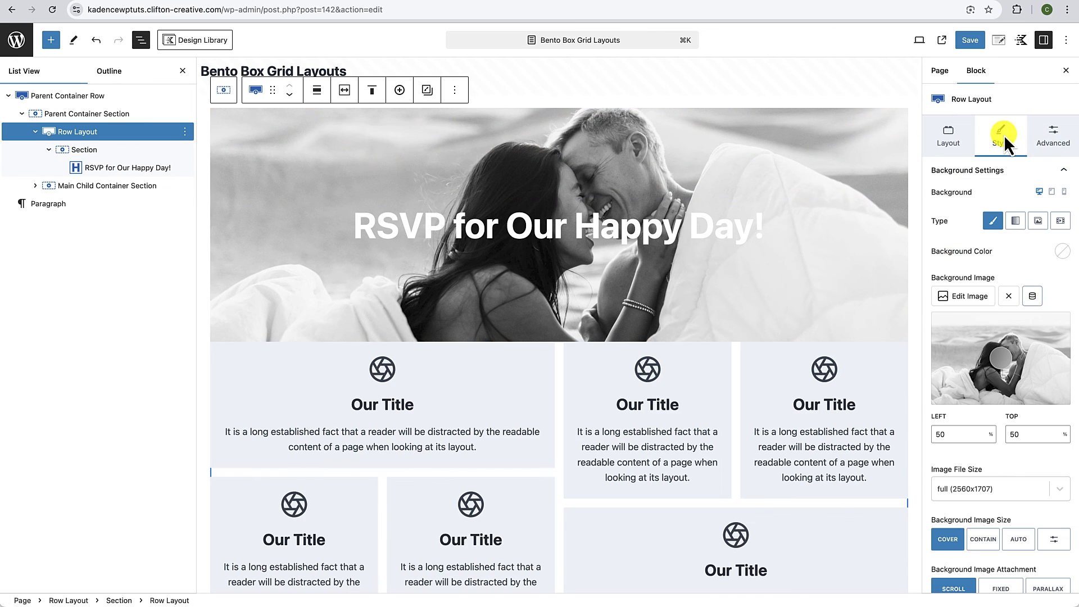
pyautogui.scroll(-4, 967, 247)
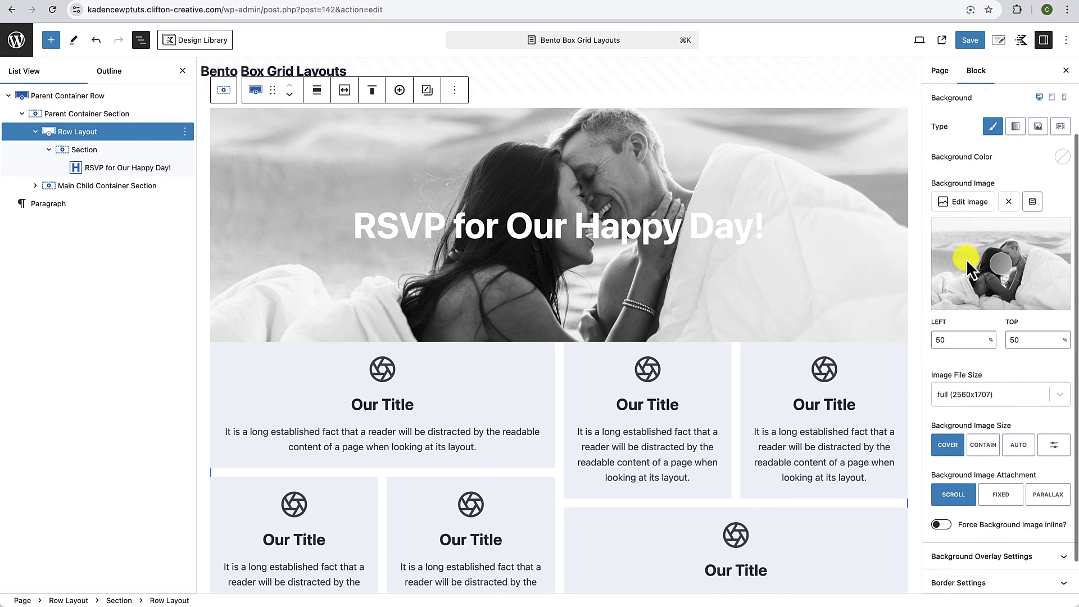
pyautogui.click(978, 518)
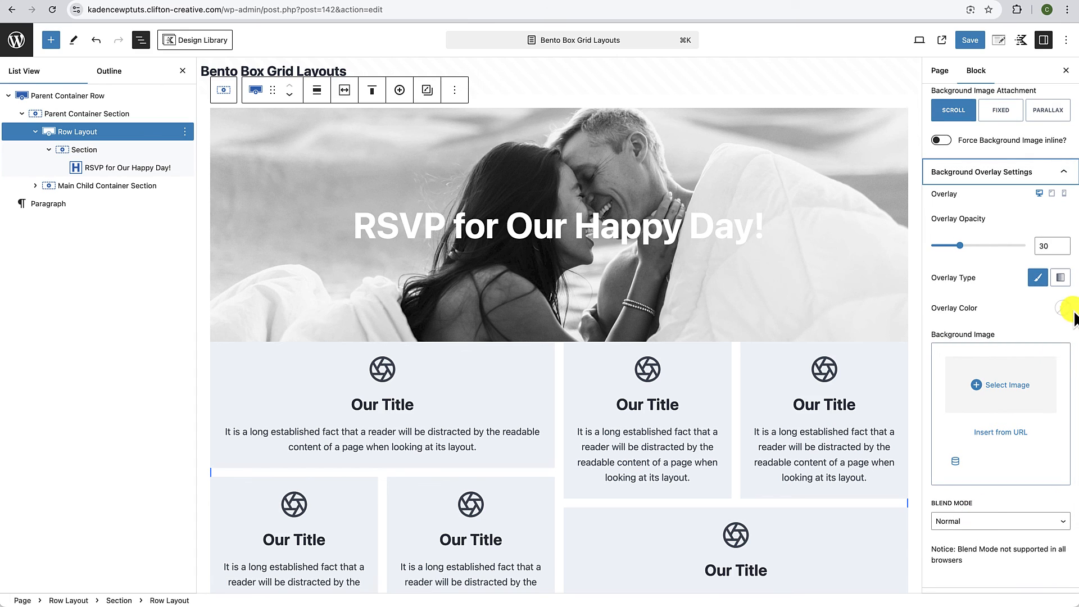
pyautogui.click(1062, 309)
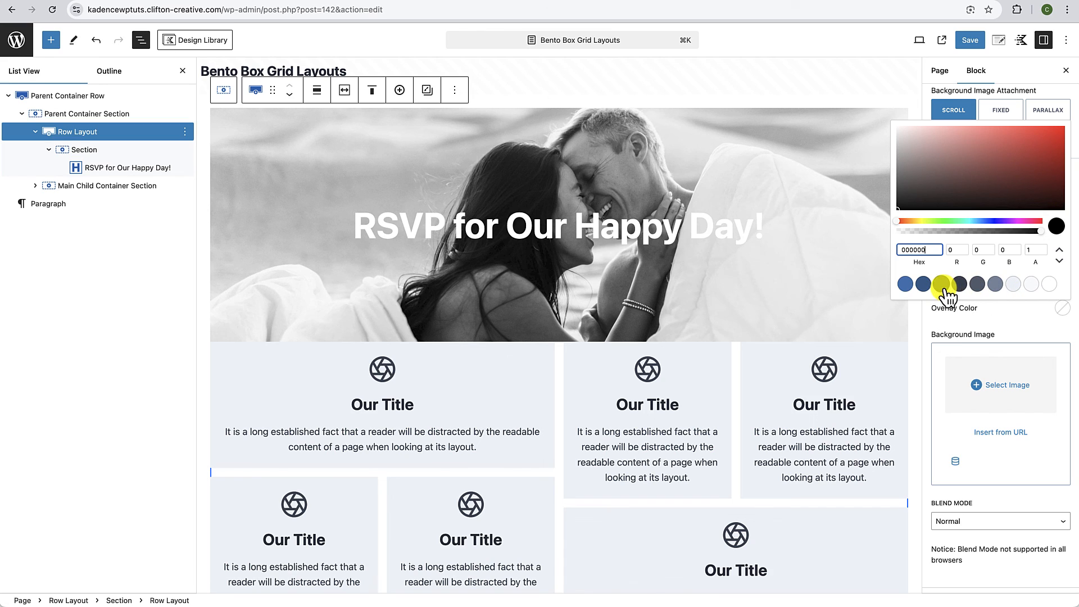
pyautogui.click(943, 284)
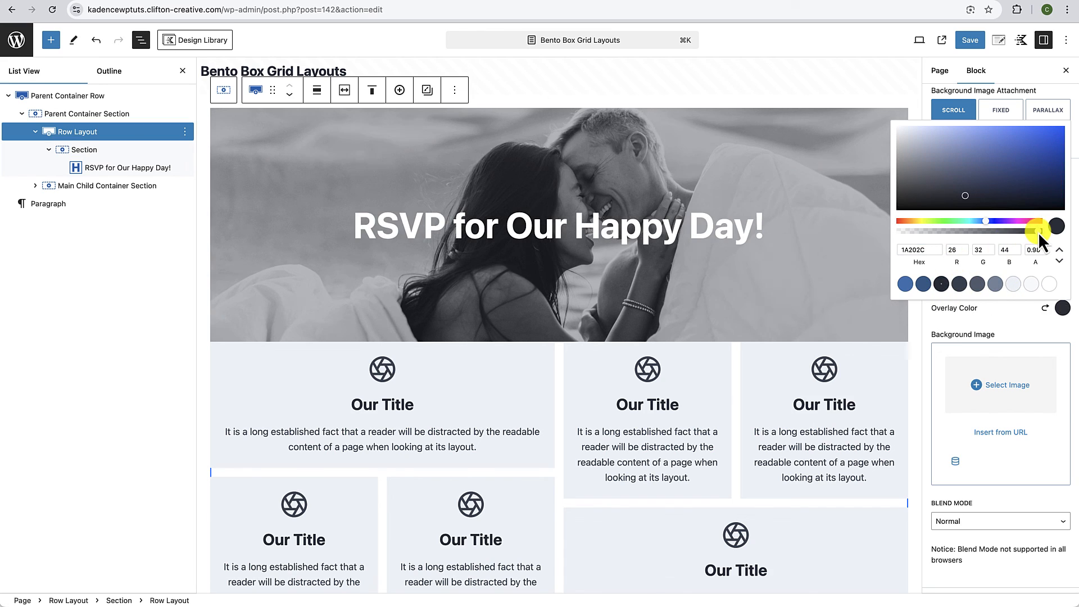
pyautogui.moveTo(1039, 235); pyautogui.dragTo(1021, 237)
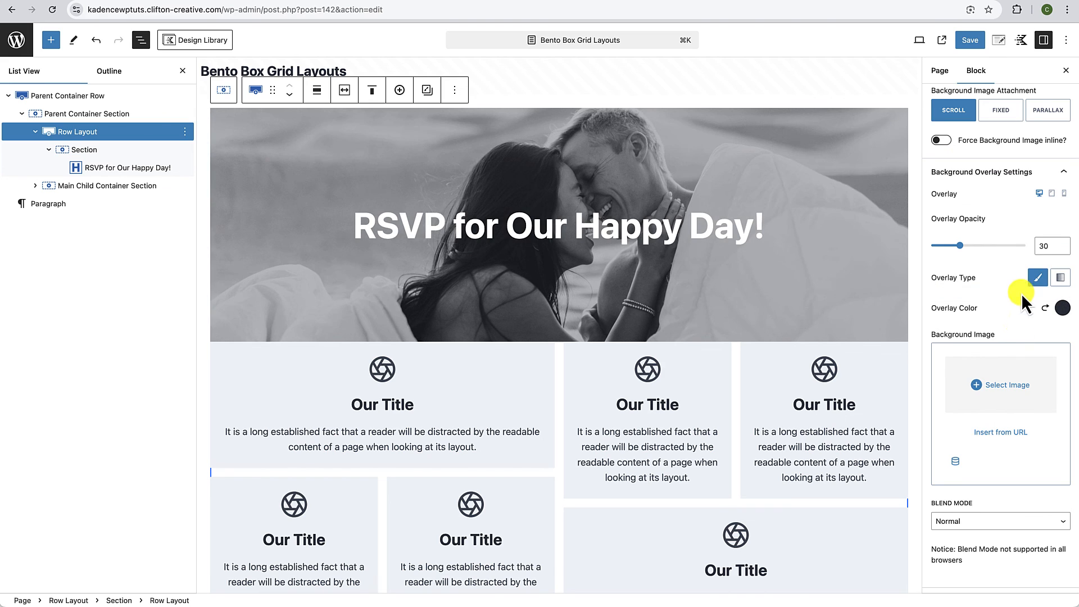
pyautogui.moveTo(962, 247); pyautogui.dragTo(950, 247)
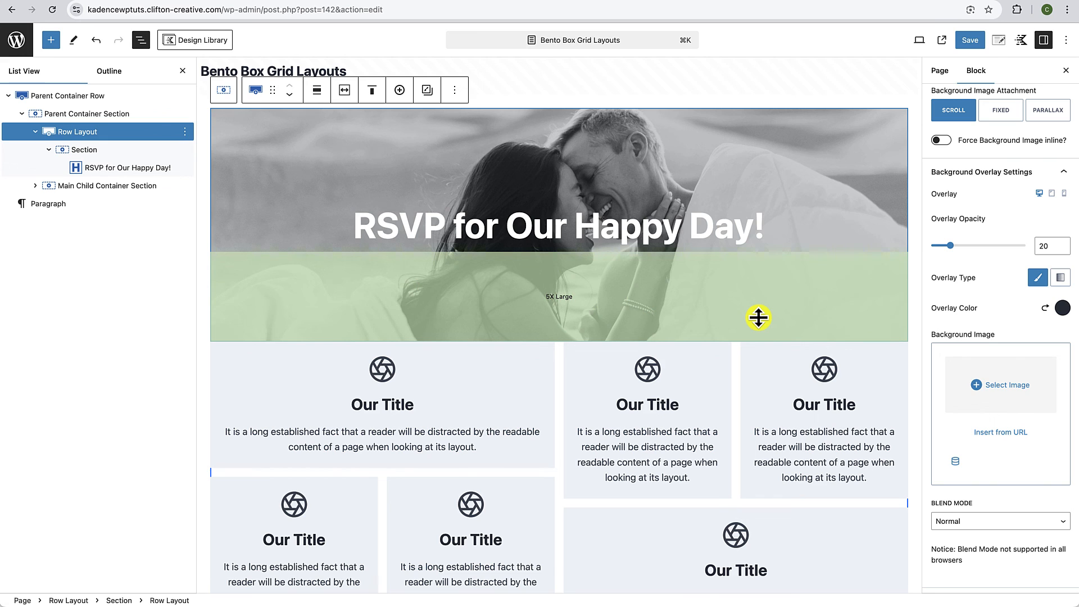
# Step: Set the RSVP hero row's bottom margin to XS
pyautogui.click(112, 148)
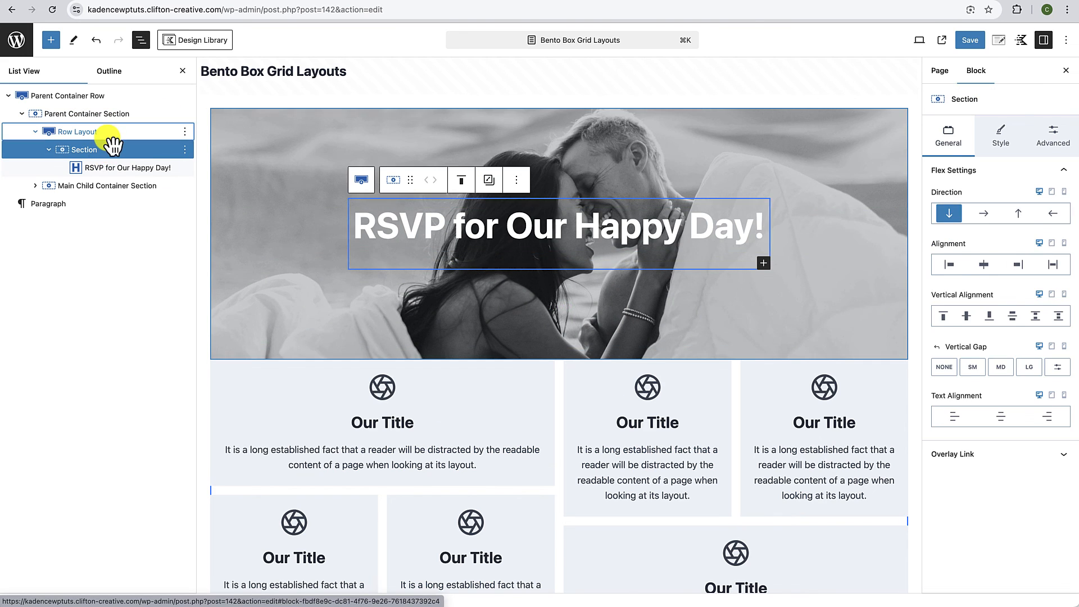
pyautogui.click(111, 137)
pyautogui.click(1054, 137)
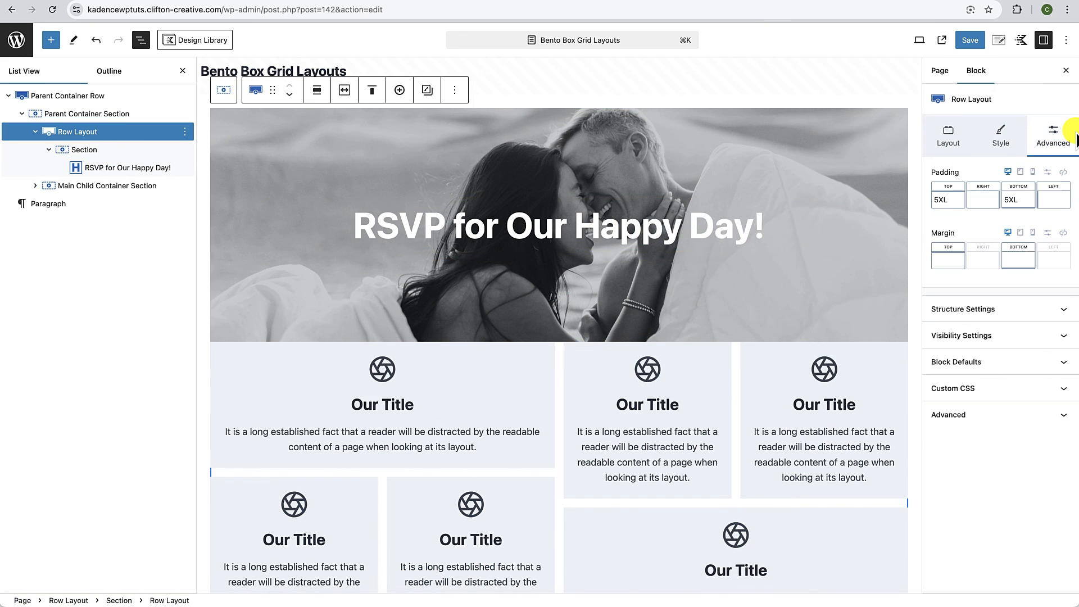
pyautogui.click(1020, 260)
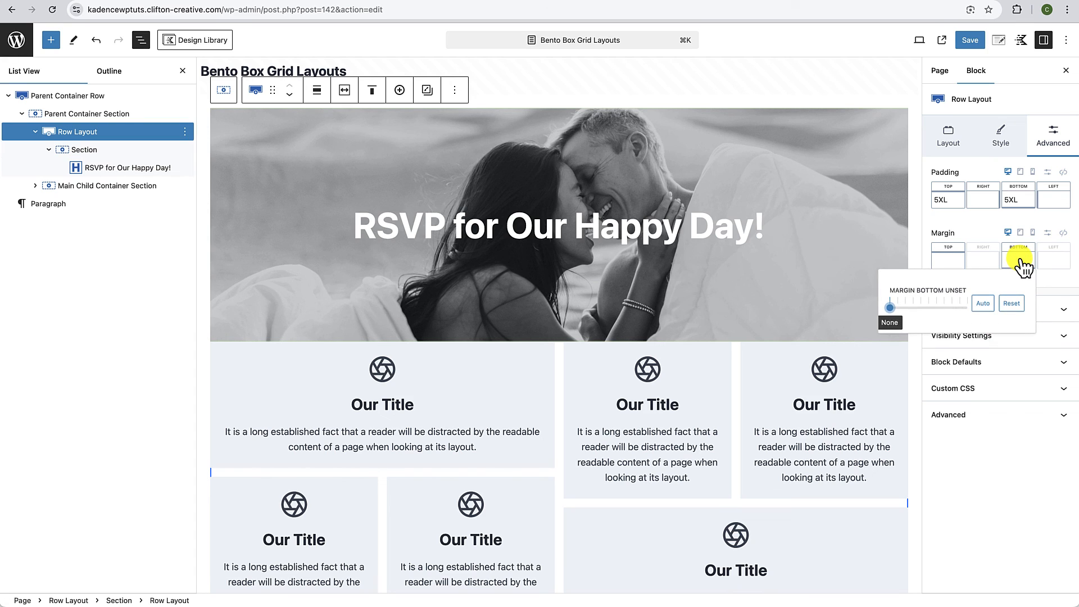
pyautogui.moveTo(890, 307); pyautogui.dragTo(907, 307)
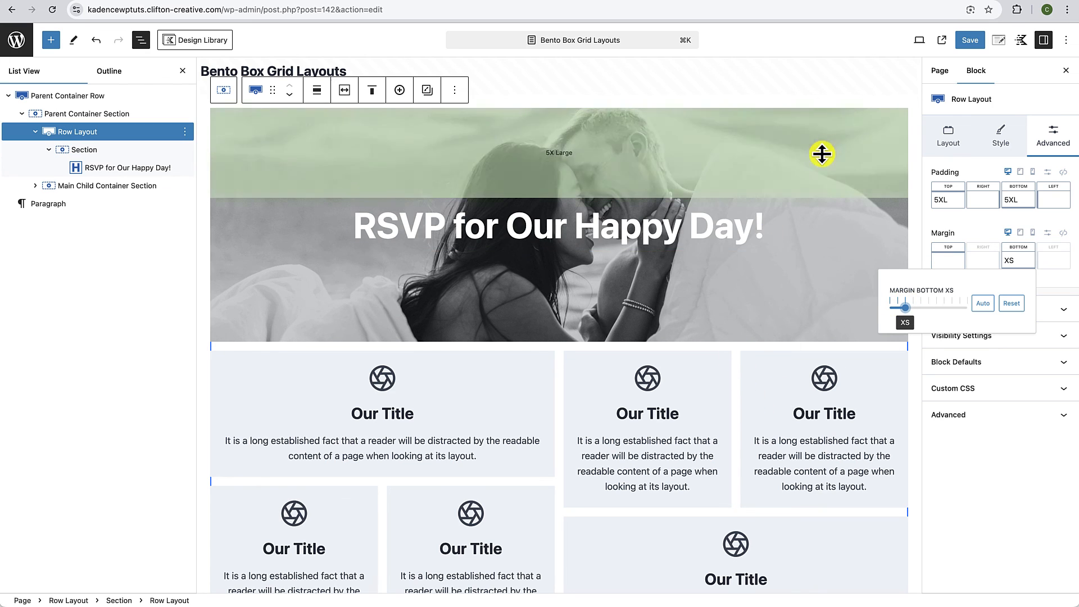
# Step: Save the page and review the RSVP hero row and card grid on the live page
pyautogui.click(970, 40)
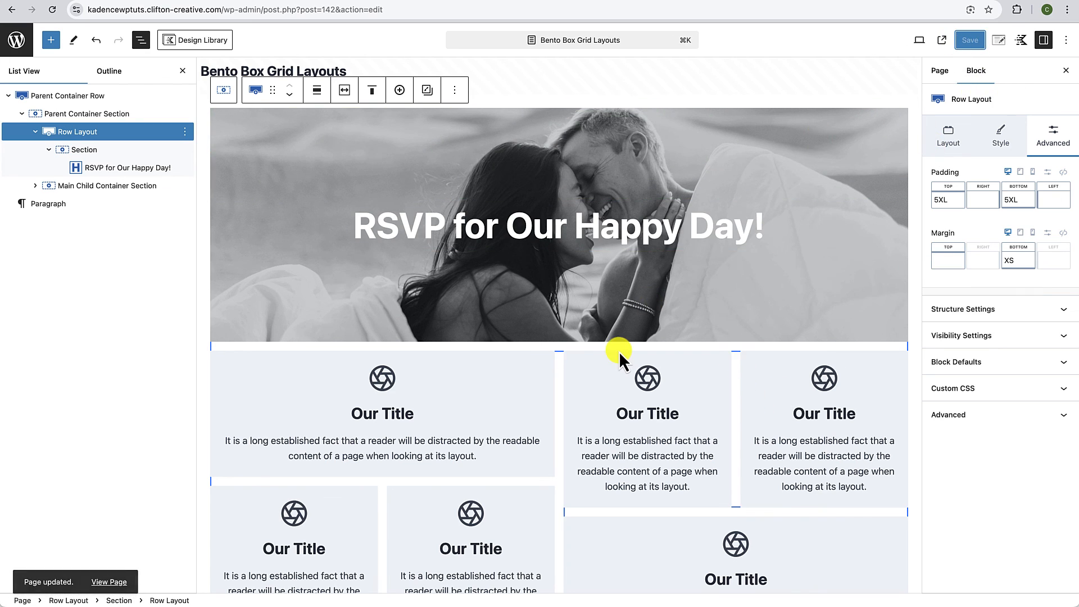
pyautogui.click(110, 581)
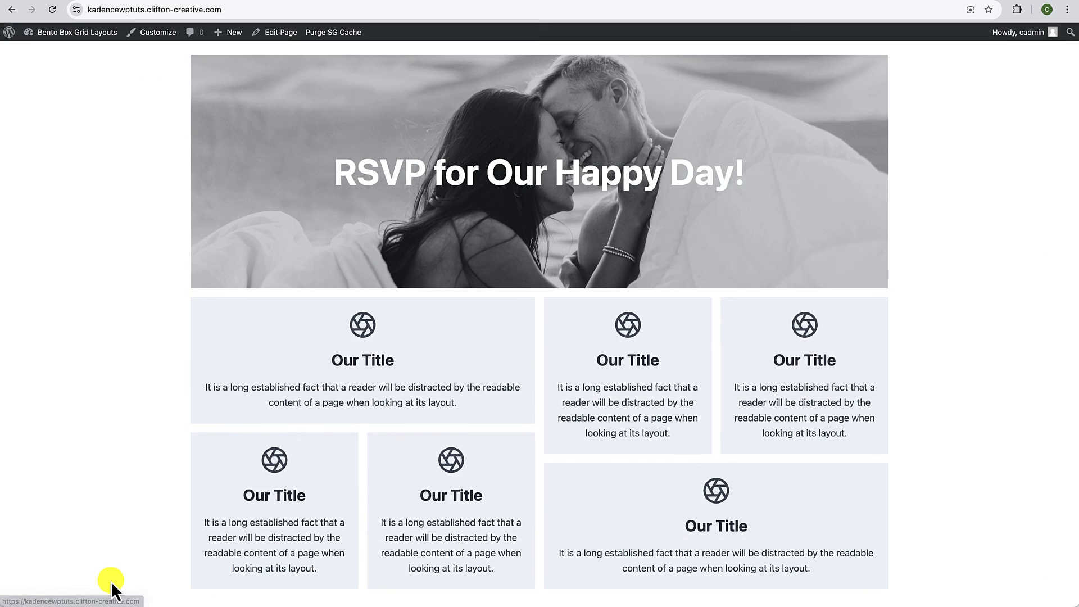
pyautogui.scroll(-2, 133, 525)
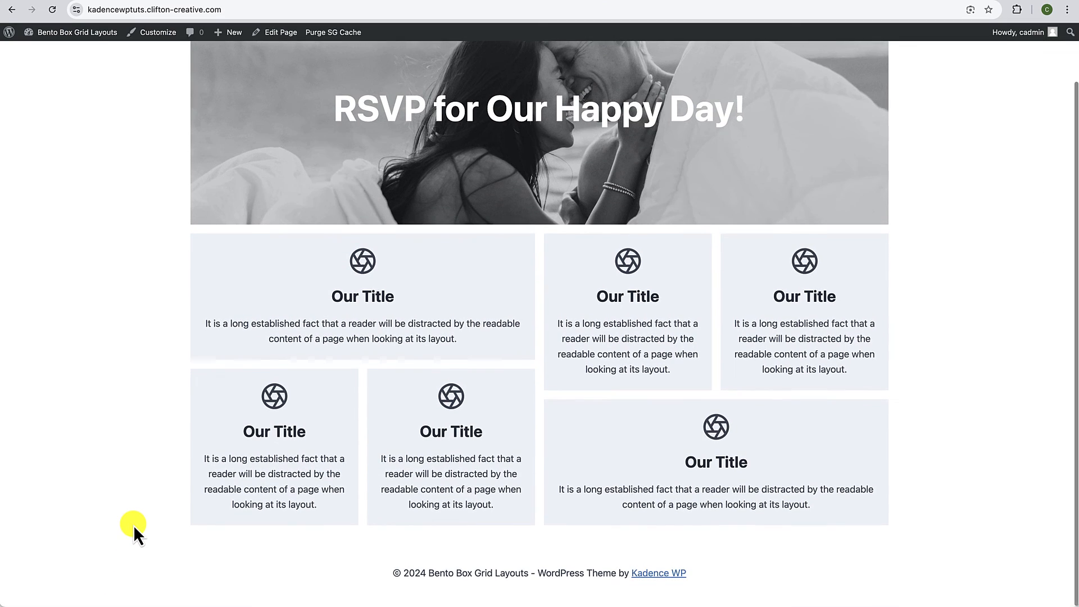
pyautogui.scroll(2, 134, 525)
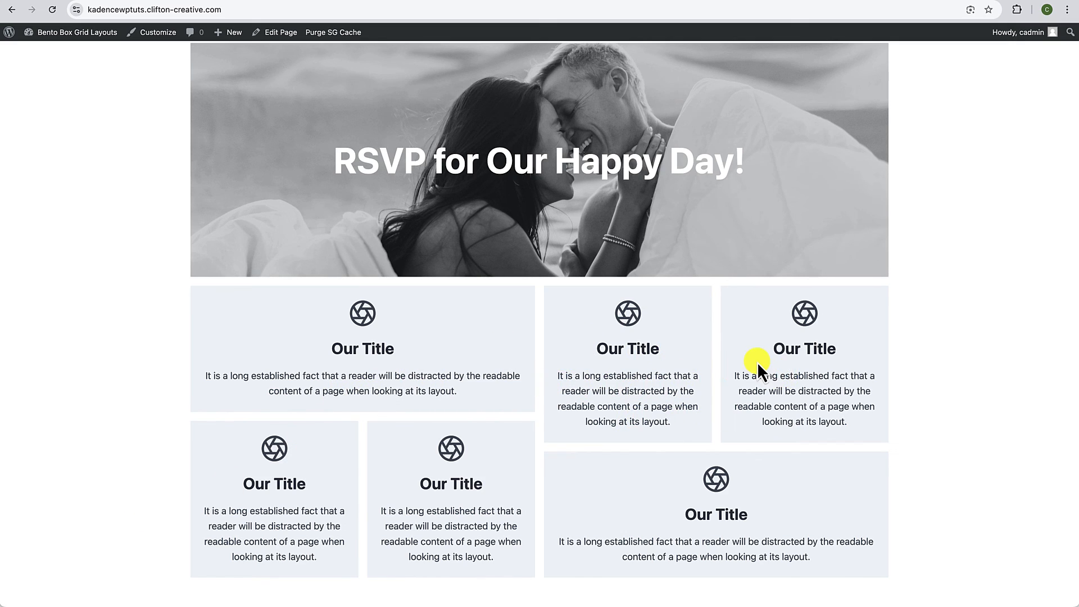
pyautogui.scroll(1, 759, 365)
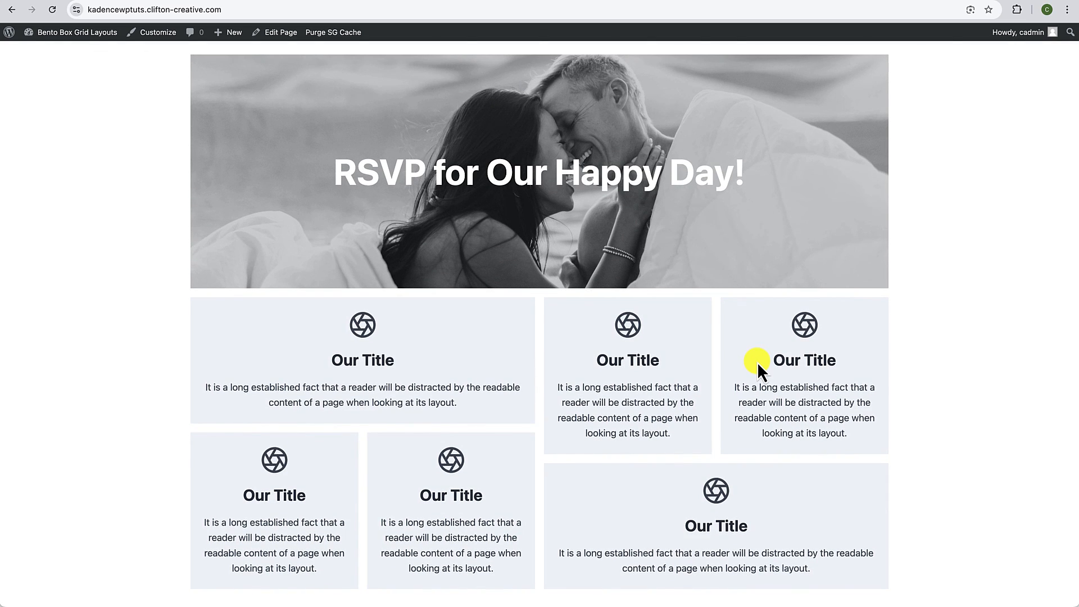
pyautogui.scroll(-2, 757, 362)
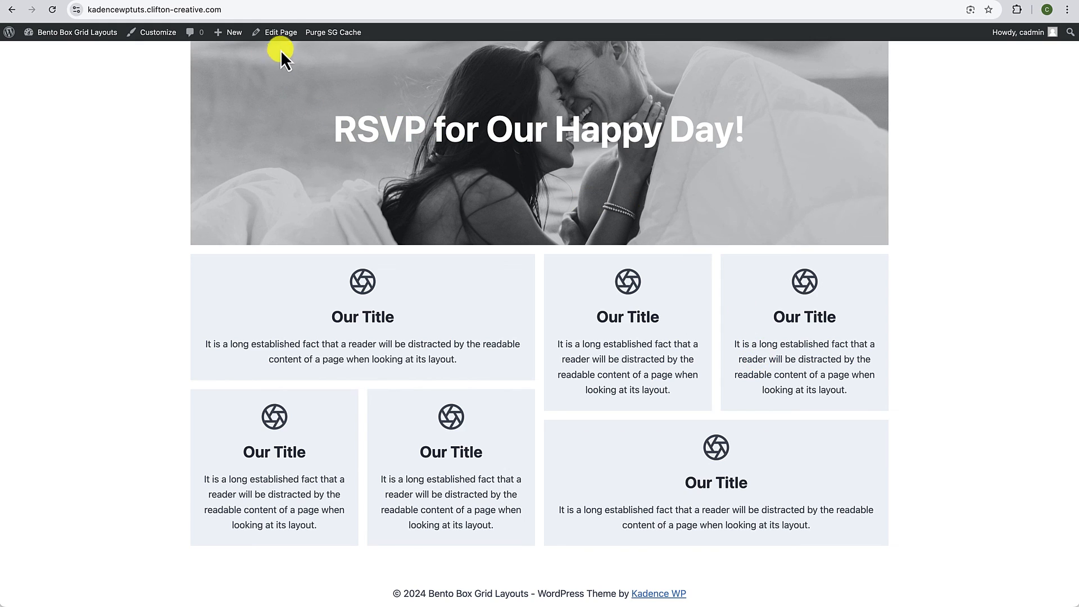
# Step: Reopen the page for editing and set the upper-left wide card section's border radius to 8 px on all corners
pyautogui.click(282, 32)
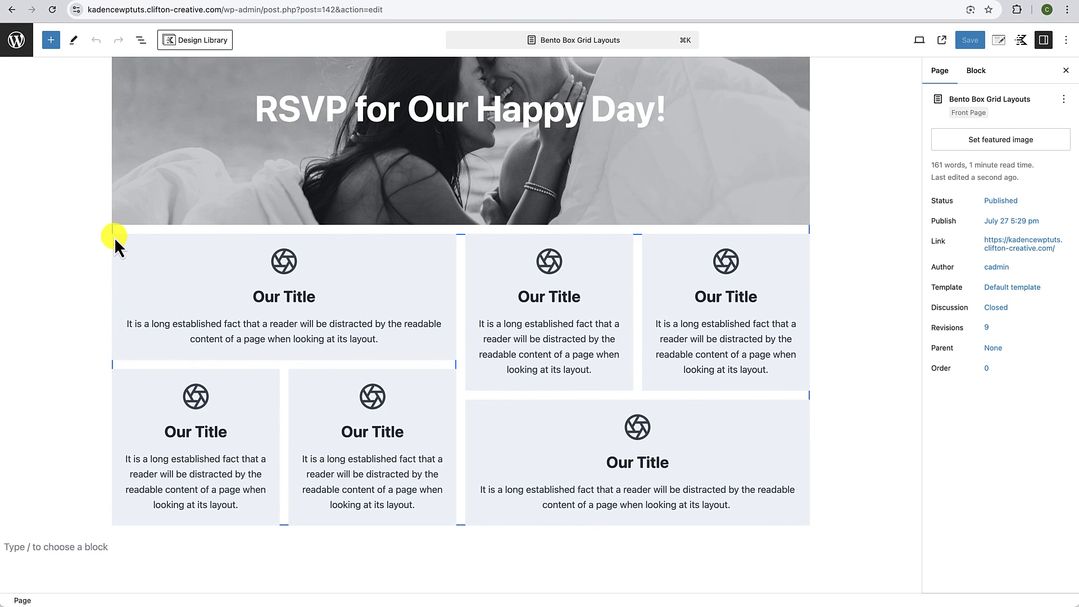
pyautogui.click(114, 238)
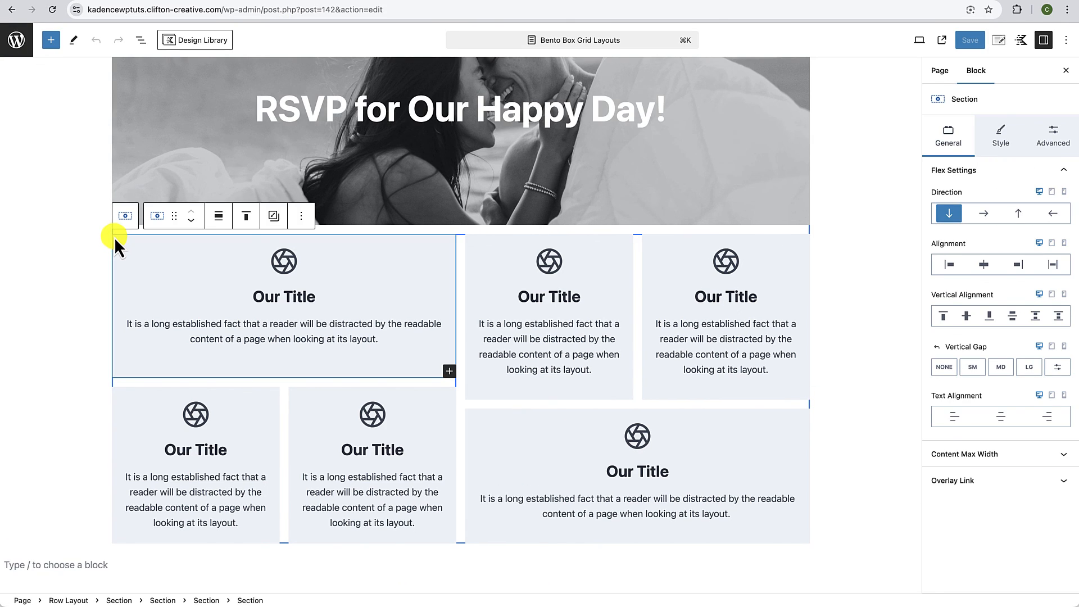
pyautogui.click(1001, 138)
pyautogui.click(998, 486)
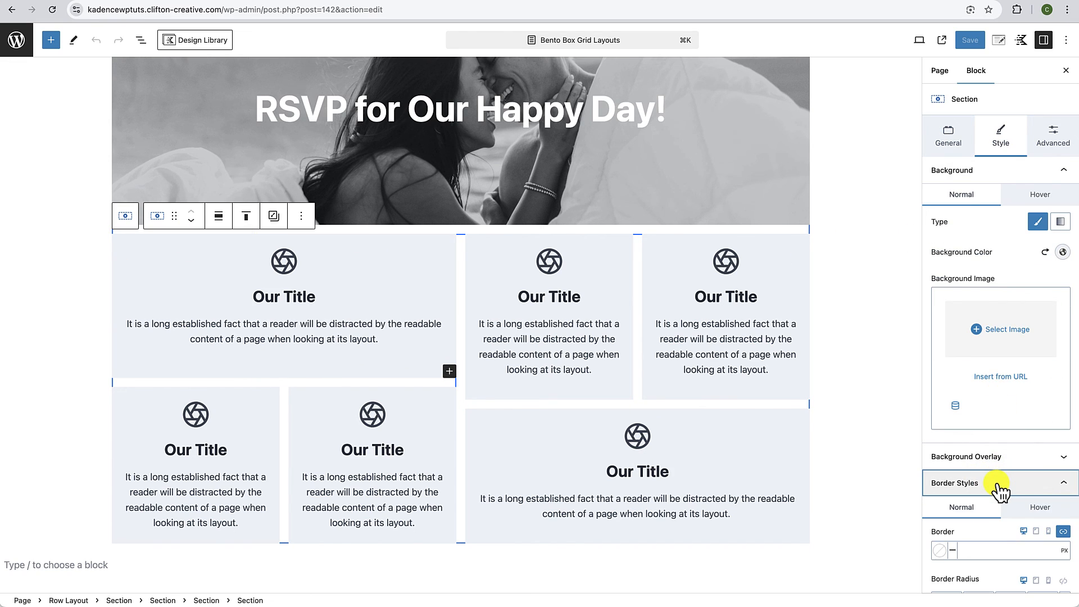
pyautogui.scroll(-3, 999, 489)
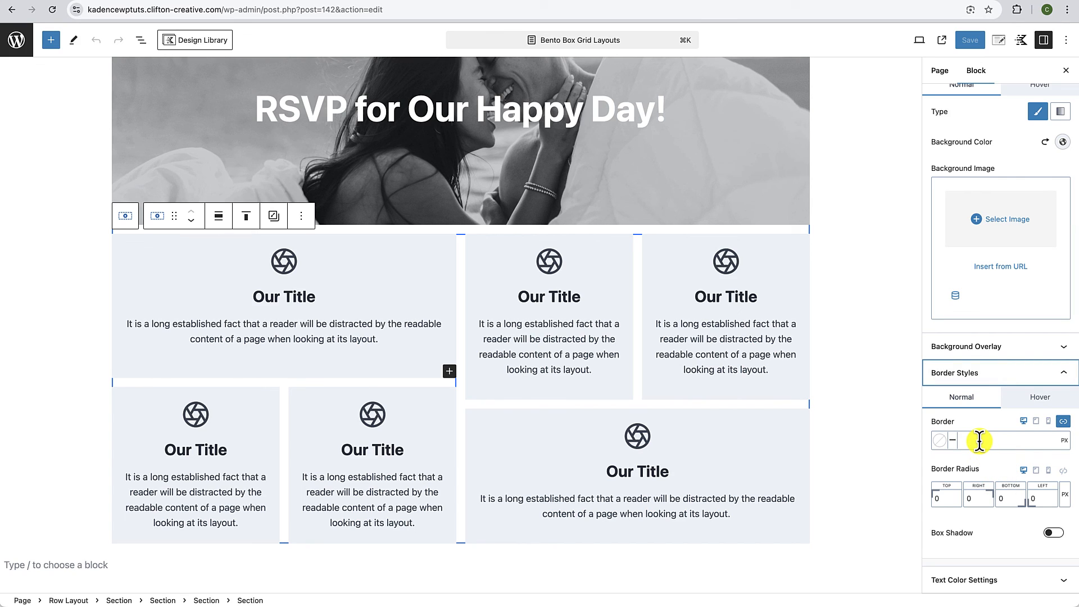
pyautogui.click(1064, 471)
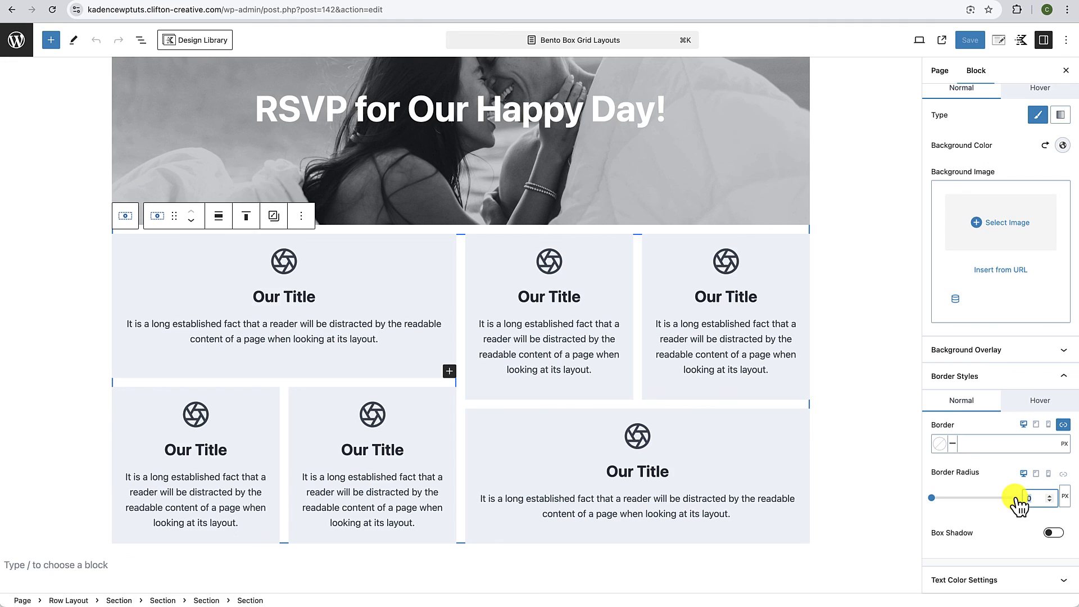
pyautogui.write('8')
# Step: Set the lower-left small card section's border radius to 8 px on all corners
pyautogui.click(277, 392)
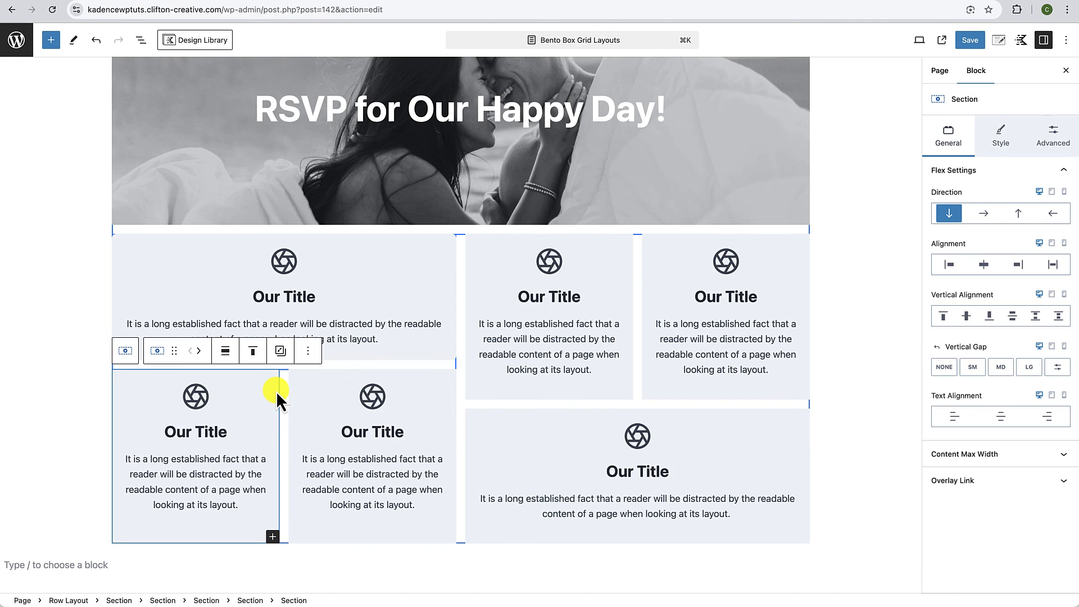
pyautogui.click(1001, 137)
pyautogui.scroll(-3, 1056, 506)
pyautogui.click(1063, 478)
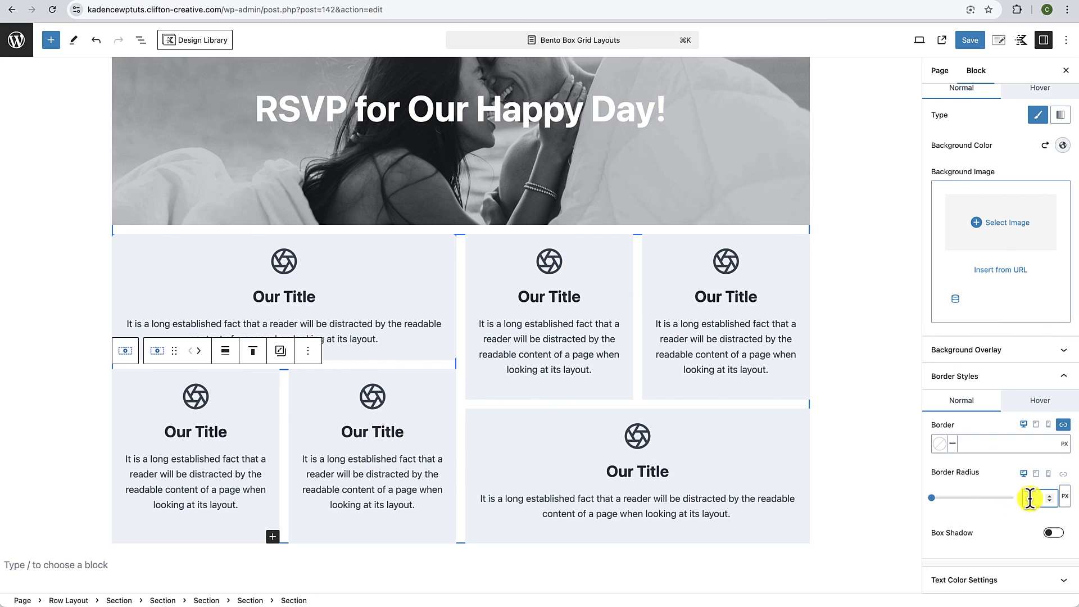
pyautogui.click(1033, 499)
pyautogui.write('8')
# Step: Copy the lower-left small card's section styles and paste them onto the small card beside it
pyautogui.click(453, 374)
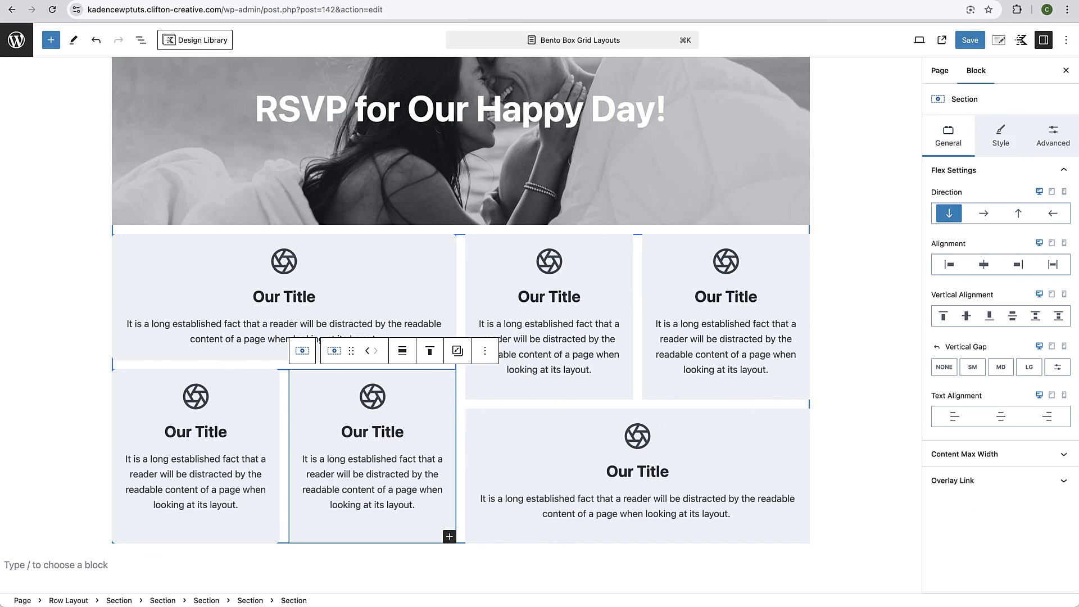
pyautogui.click(1003, 136)
pyautogui.click(275, 375)
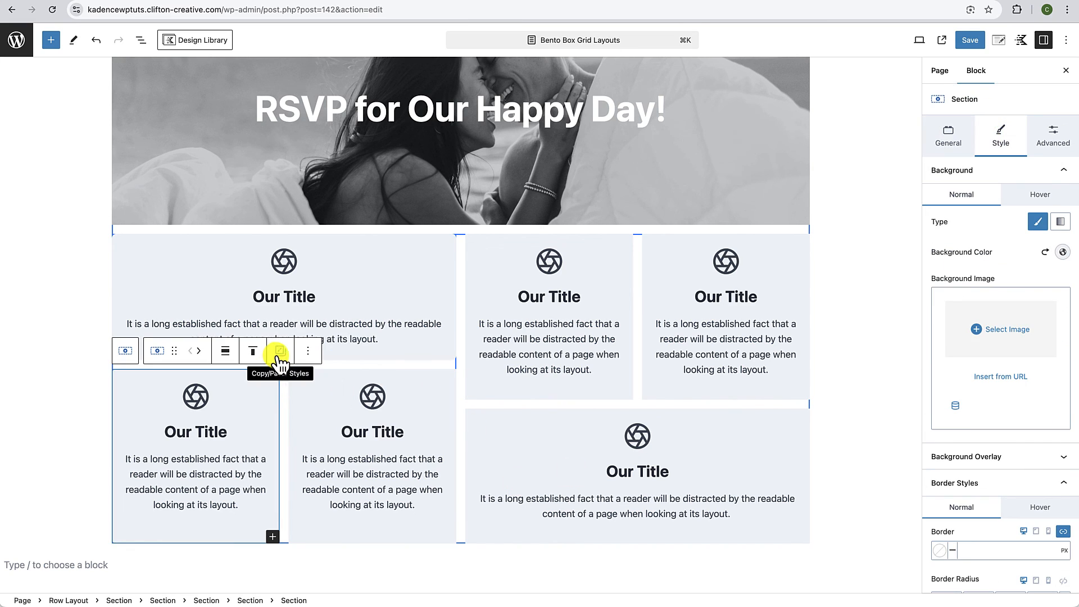
pyautogui.click(281, 357)
pyautogui.click(298, 405)
pyautogui.click(453, 377)
pyautogui.click(457, 353)
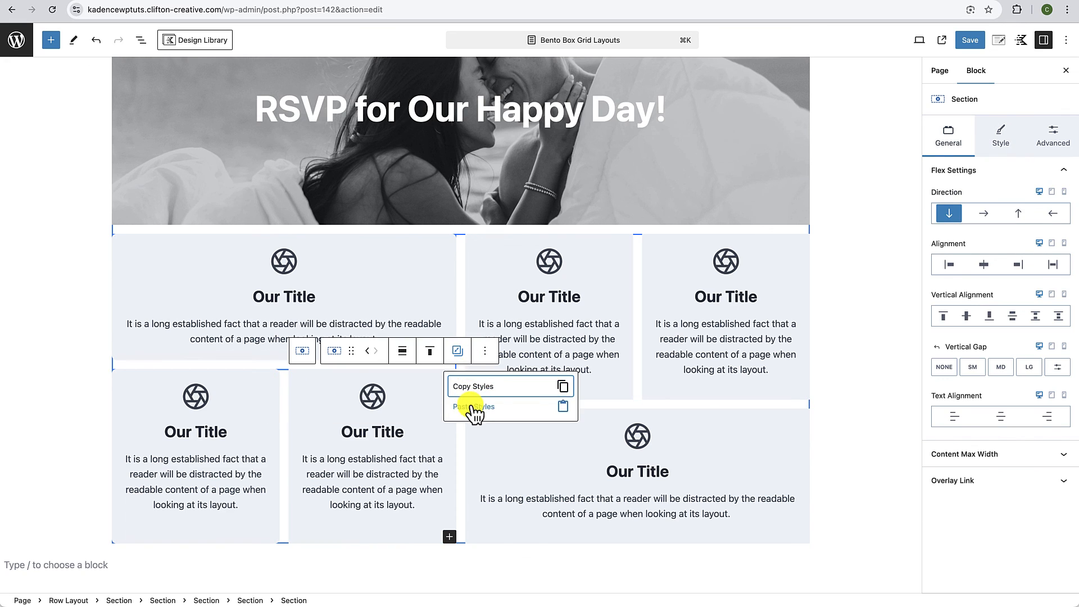
pyautogui.click(474, 407)
# Step: Paste the copied section styles onto both small cards in the upper-right part of the grid
pyautogui.click(586, 266)
pyautogui.click(635, 217)
pyautogui.click(650, 272)
pyautogui.click(808, 238)
pyautogui.click(812, 217)
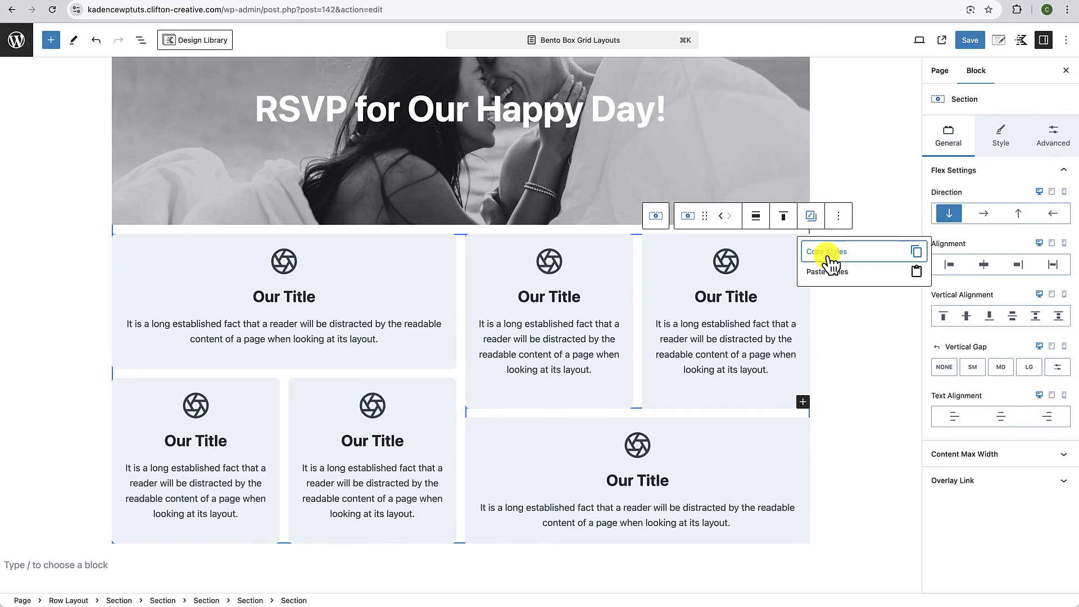
pyautogui.click(828, 271)
# Step: Round the border corners of the lower-right wide card section to match the other cards
pyautogui.click(809, 424)
pyautogui.click(1002, 136)
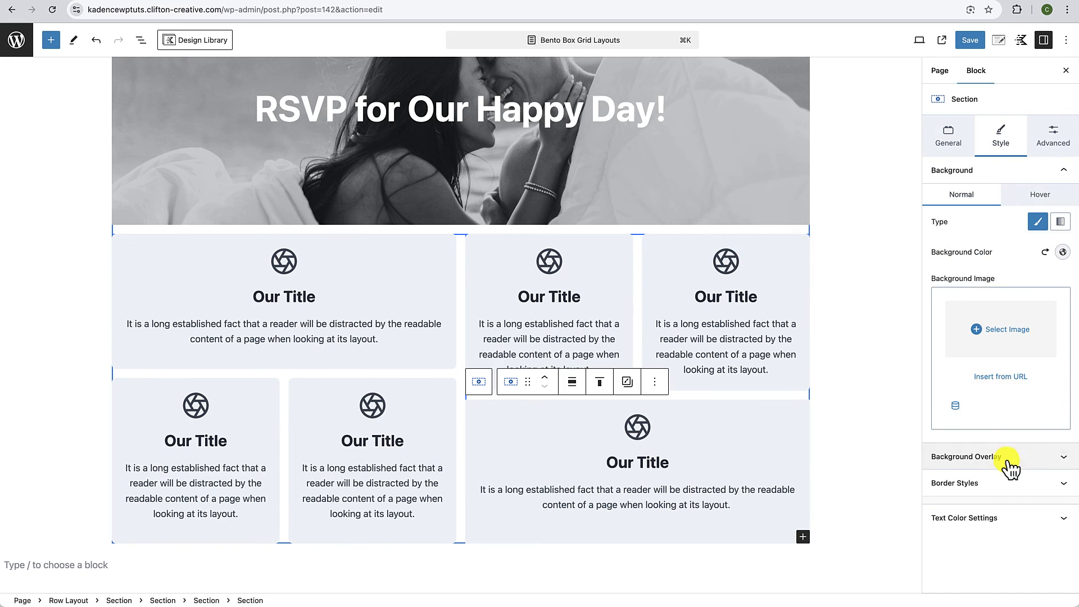
pyautogui.click(967, 485)
pyautogui.scroll(-2, 1032, 493)
pyautogui.click(881, 488)
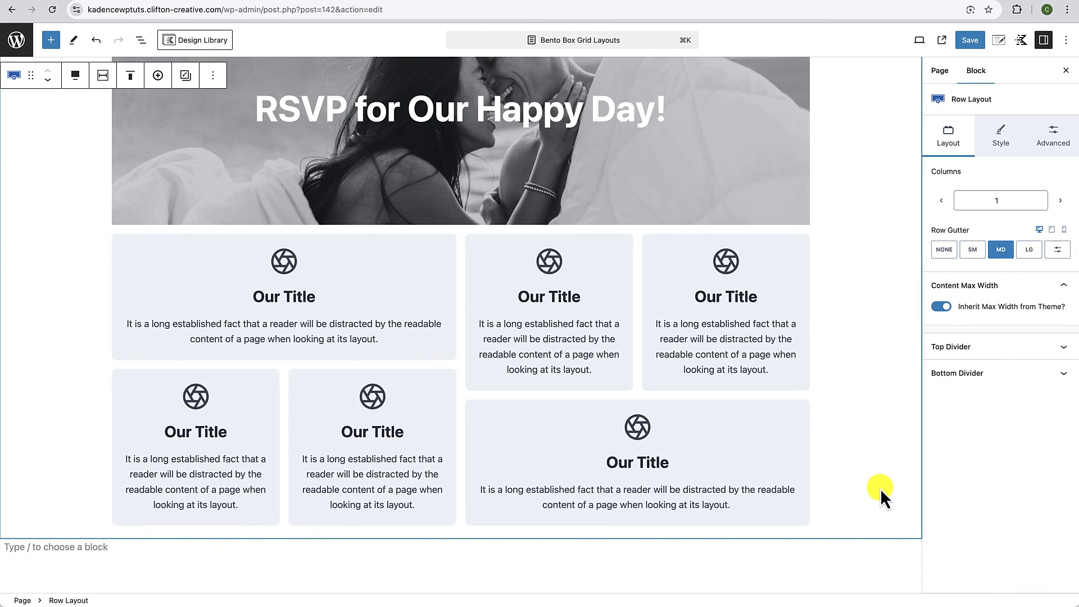
# Step: Set the RSVP hero row's border radius to 8 px on all corners
pyautogui.scroll(3, 832, 393)
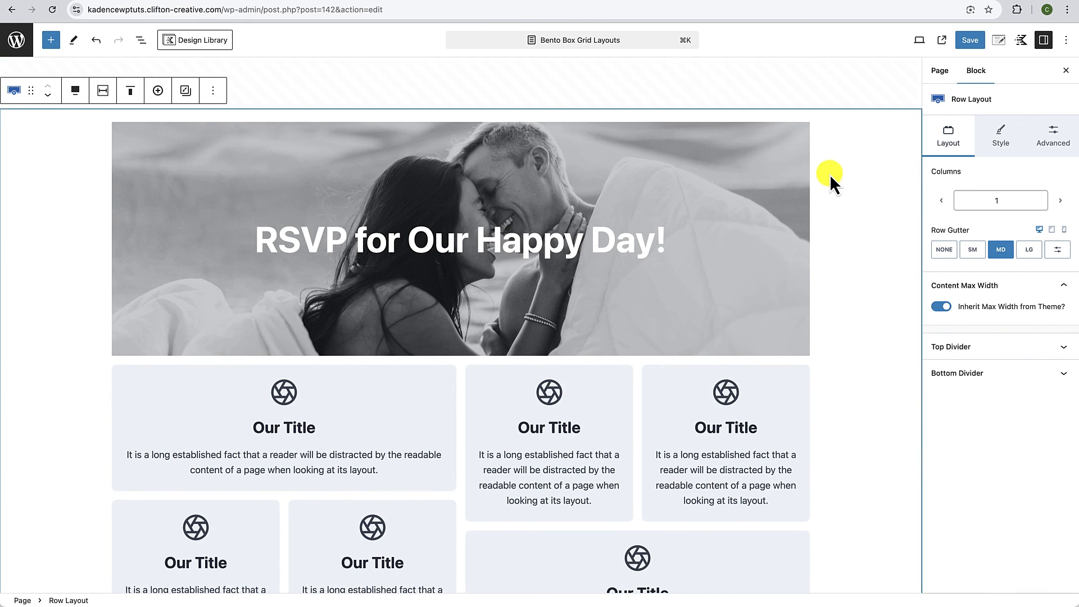
pyautogui.click(808, 133)
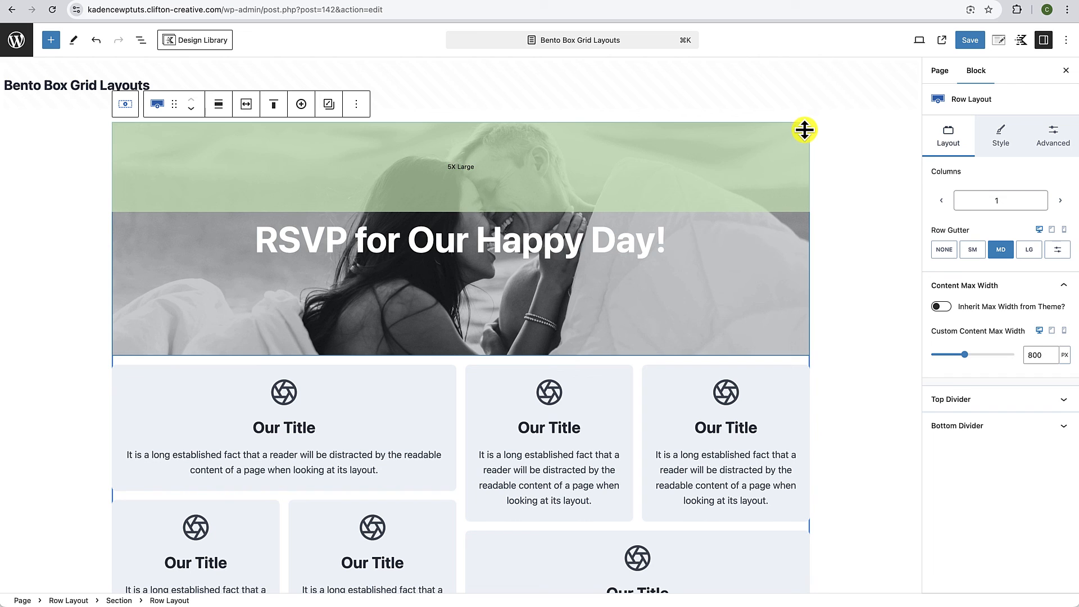
pyautogui.click(1011, 136)
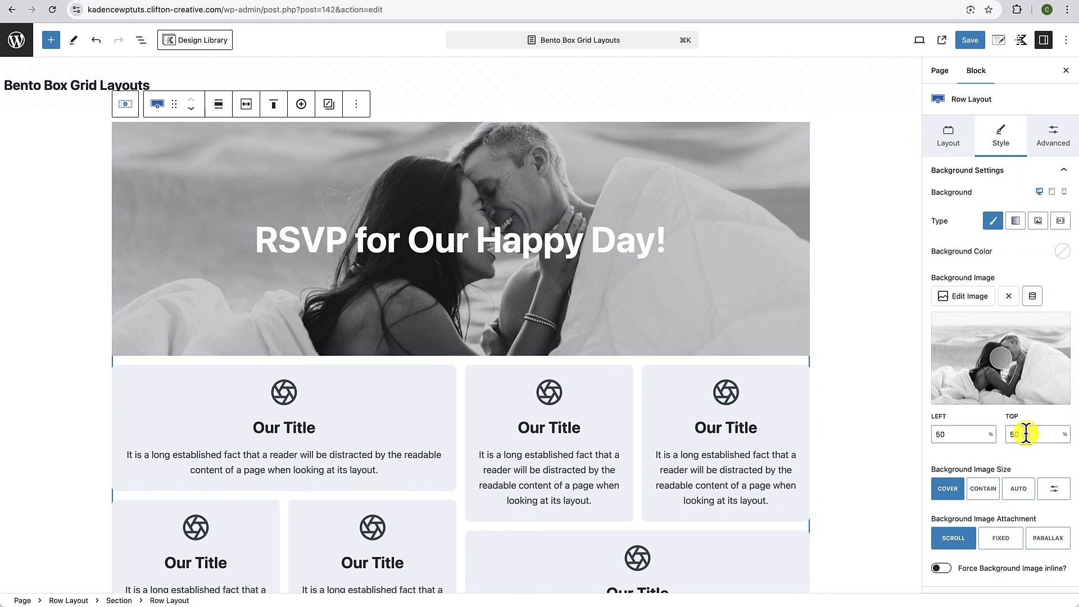
pyautogui.scroll(-2, 1027, 433)
pyautogui.click(988, 546)
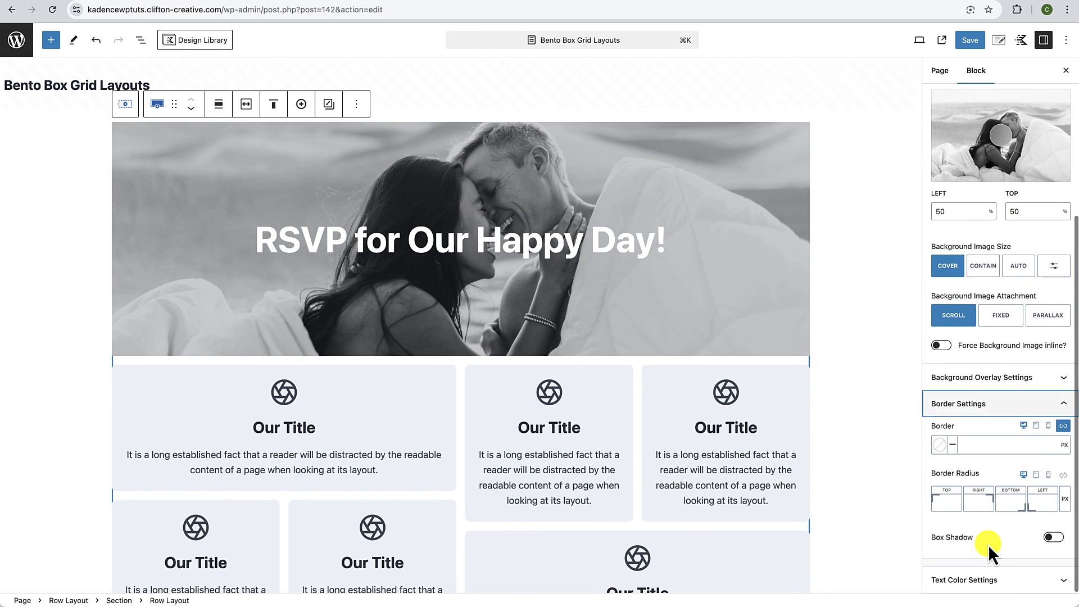
pyautogui.click(1063, 477)
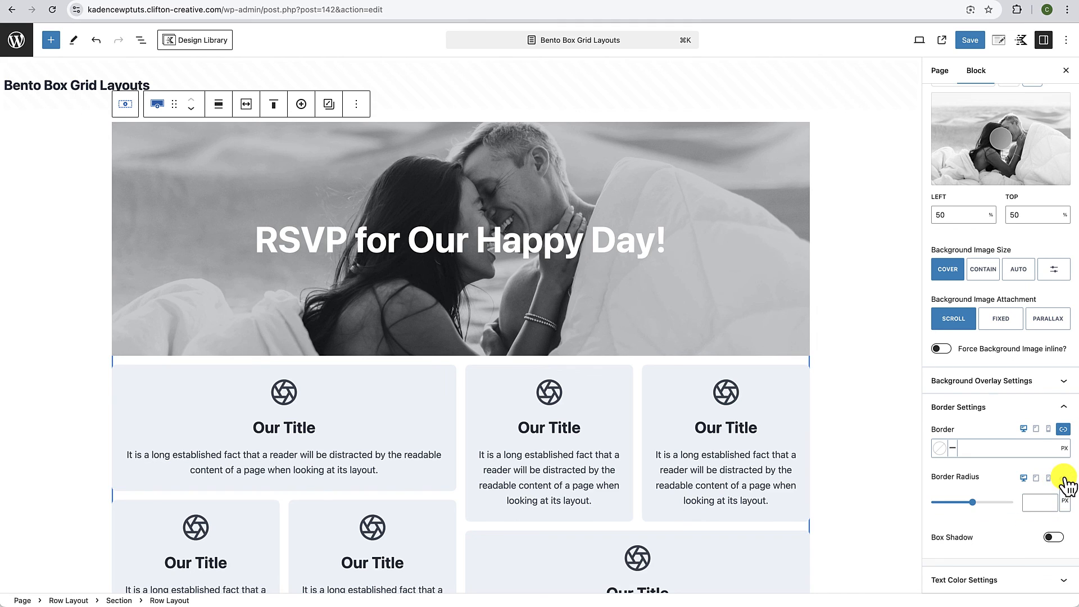
pyautogui.click(1036, 506)
pyautogui.write('8')
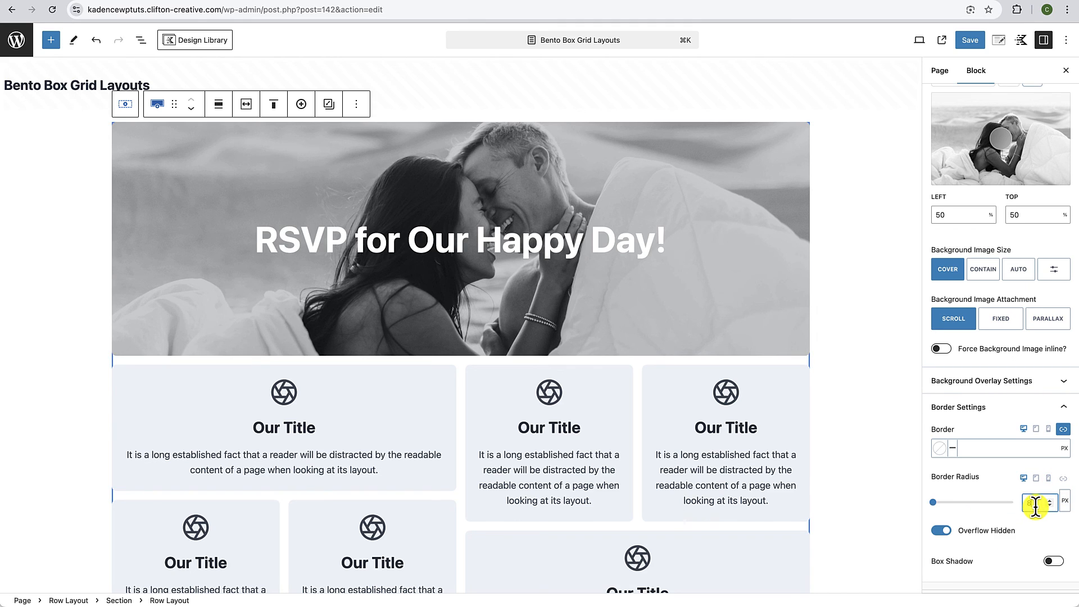
pyautogui.click(872, 486)
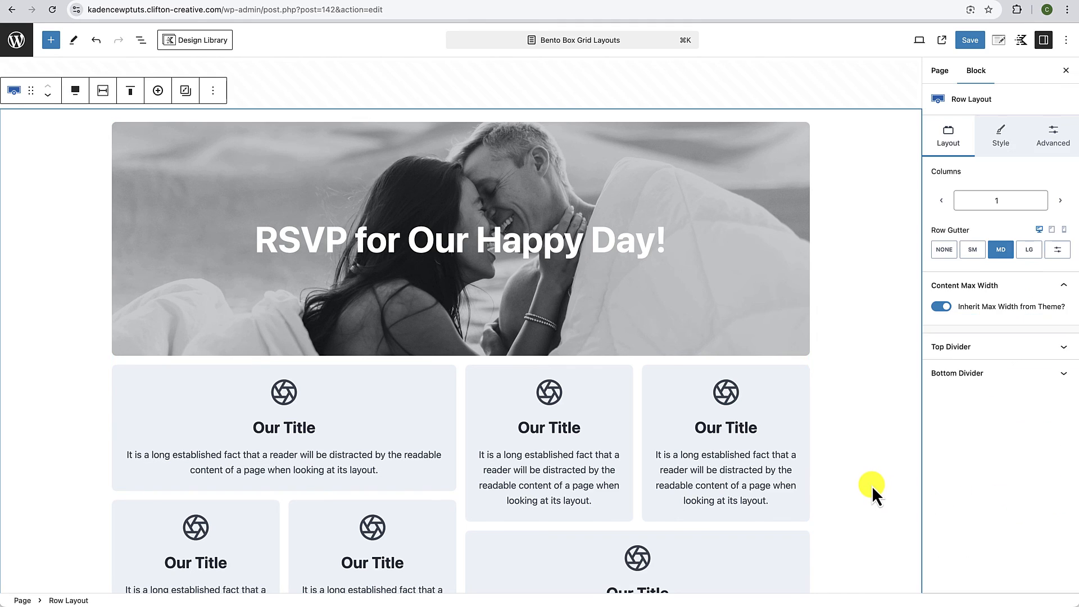
# Step: Save the page and review the rounded hero row and cards on the live page
pyautogui.click(967, 42)
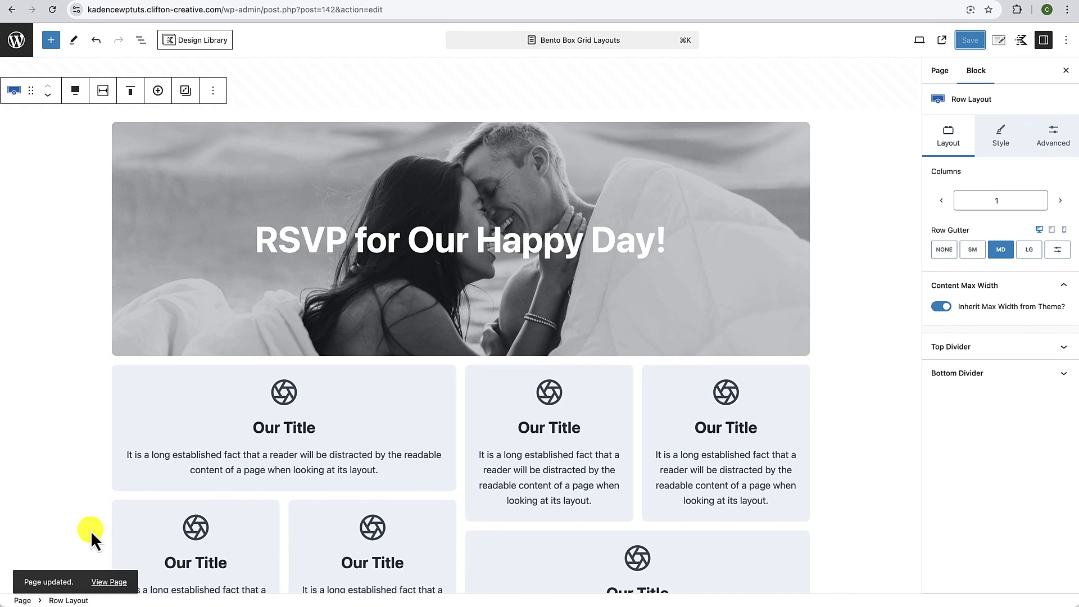
pyautogui.click(109, 582)
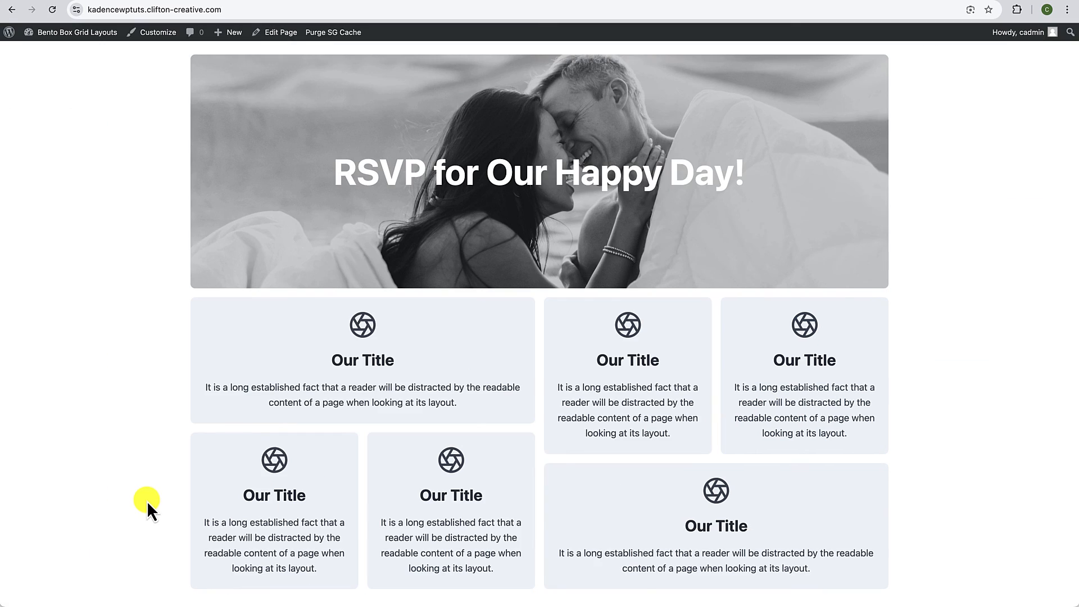
pyautogui.scroll(-2, 147, 501)
pyautogui.scroll(2, 147, 500)
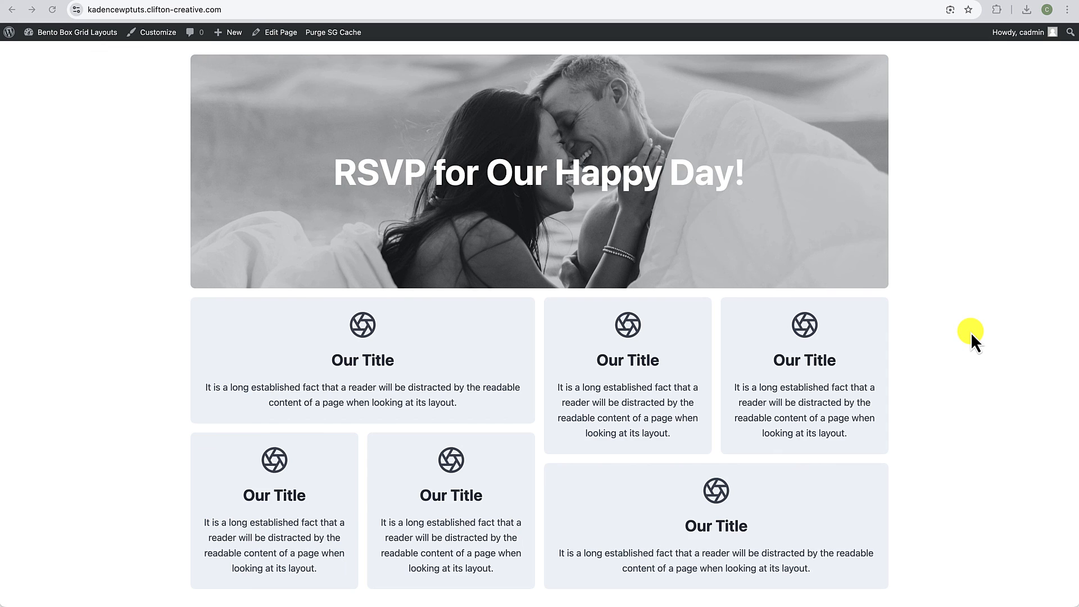
# Step: Switch to bentogrids.com, browse the Web Design examples and open the "Bento grid at DJI" shot to examine its layout
pyautogui.click(536, 3)
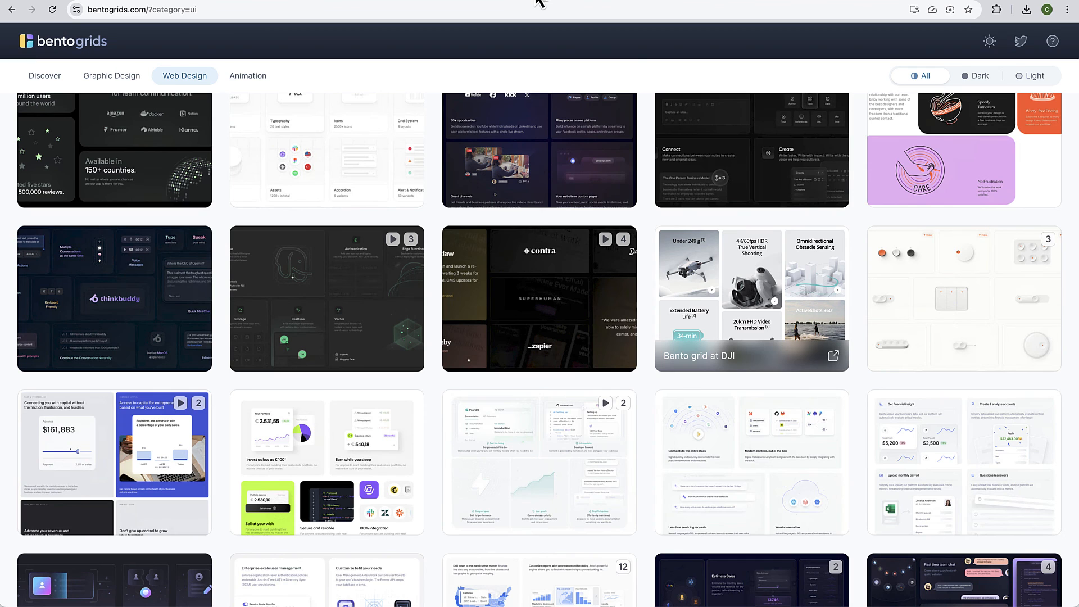
pyautogui.moveTo(414, 203)
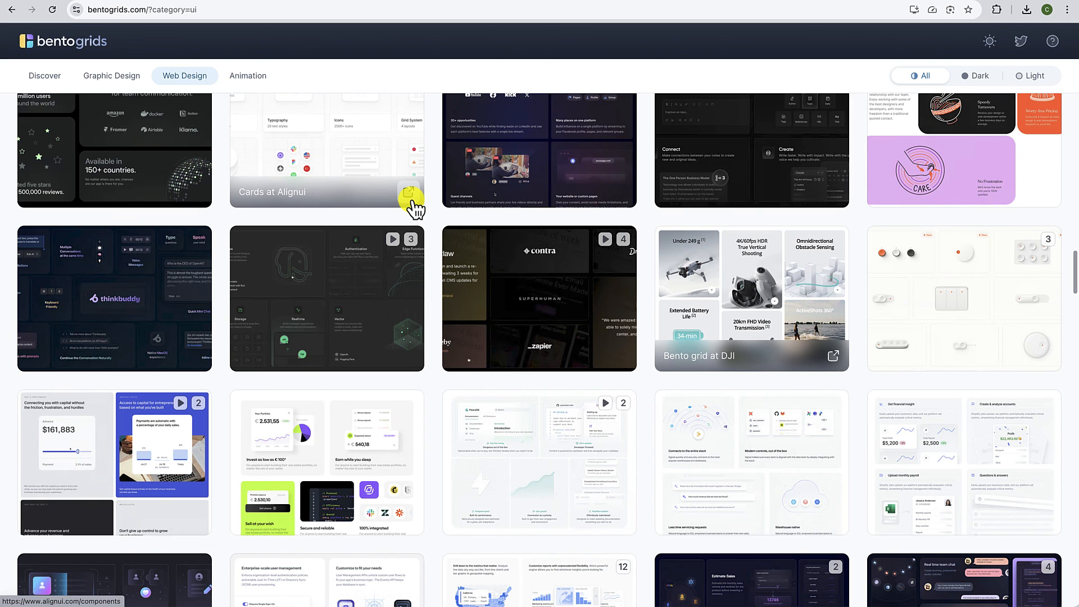
pyautogui.scroll(-3, 414, 349)
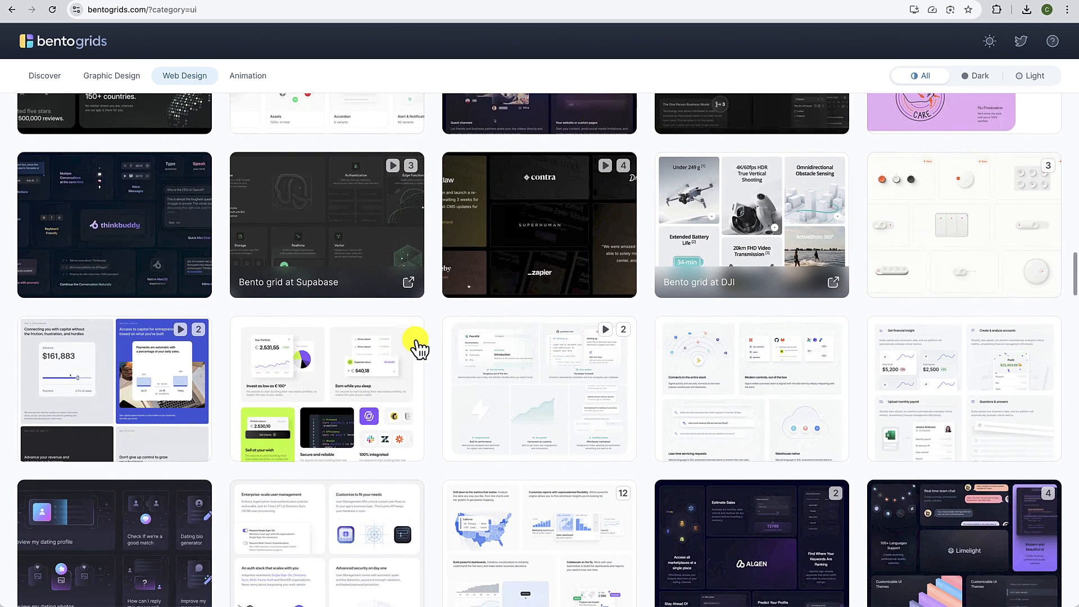
pyautogui.scroll(-6, 419, 346)
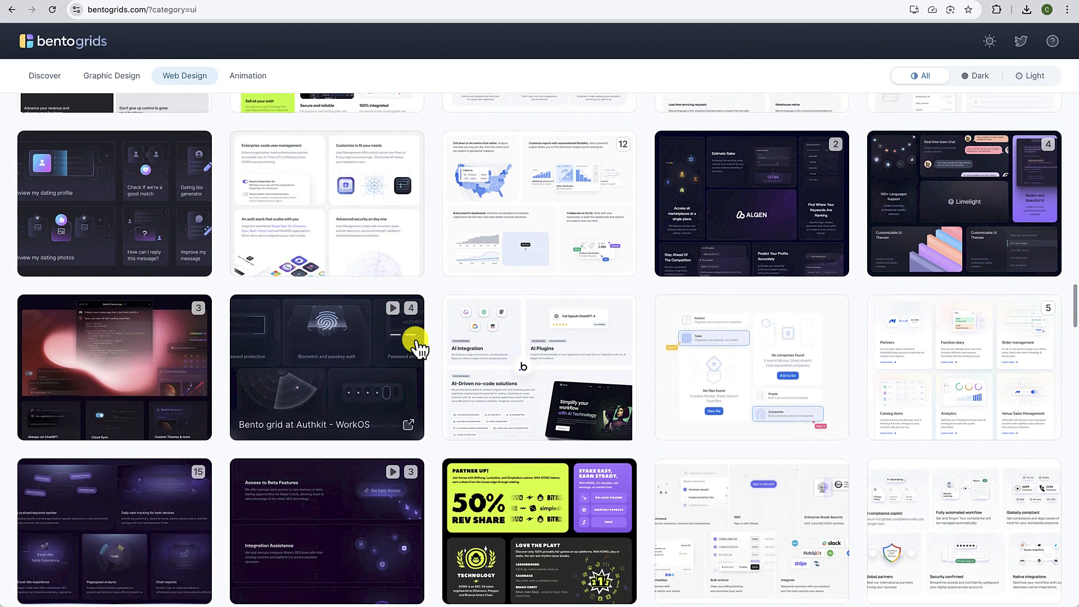
pyautogui.scroll(8, 416, 341)
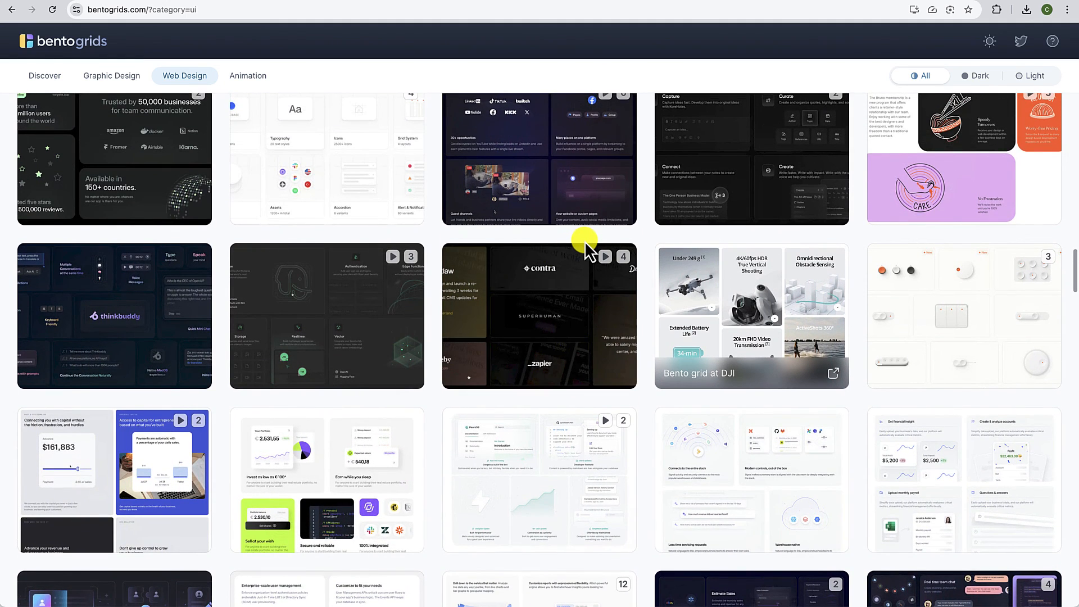
pyautogui.click(729, 308)
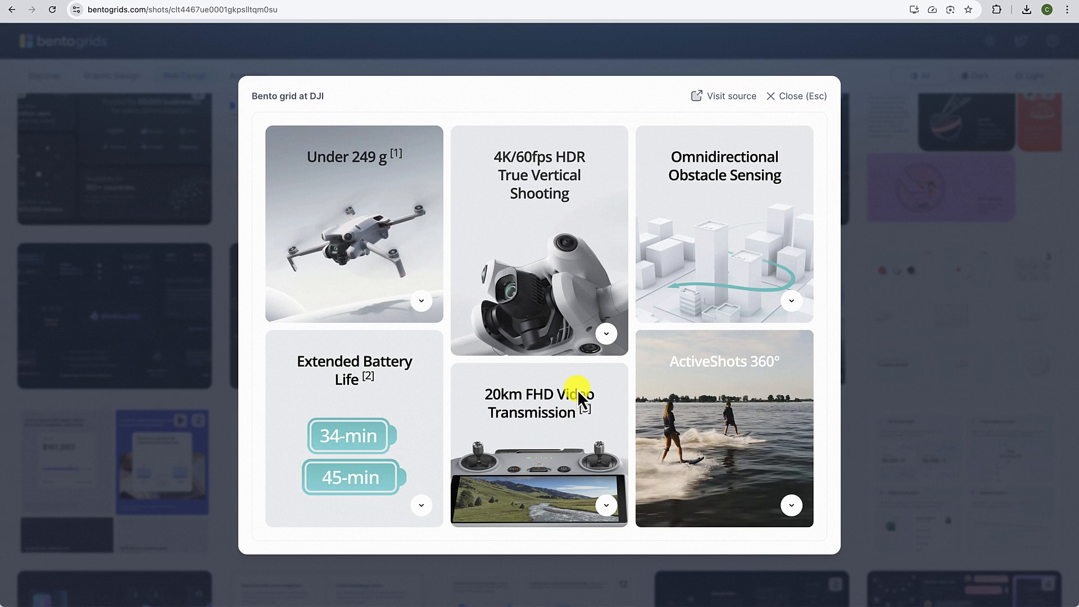
pyautogui.scroll(-3, 578, 389)
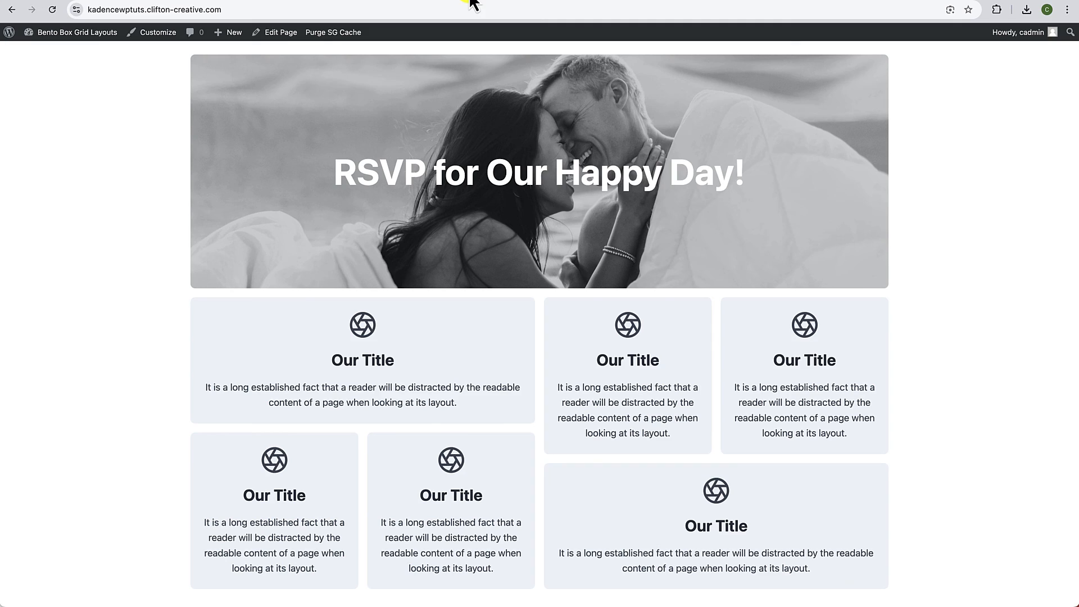
# Step: Create a new WordPress page titled "Replicated Bento Box" and open its page layout settings
pyautogui.moveTo(229, 30)
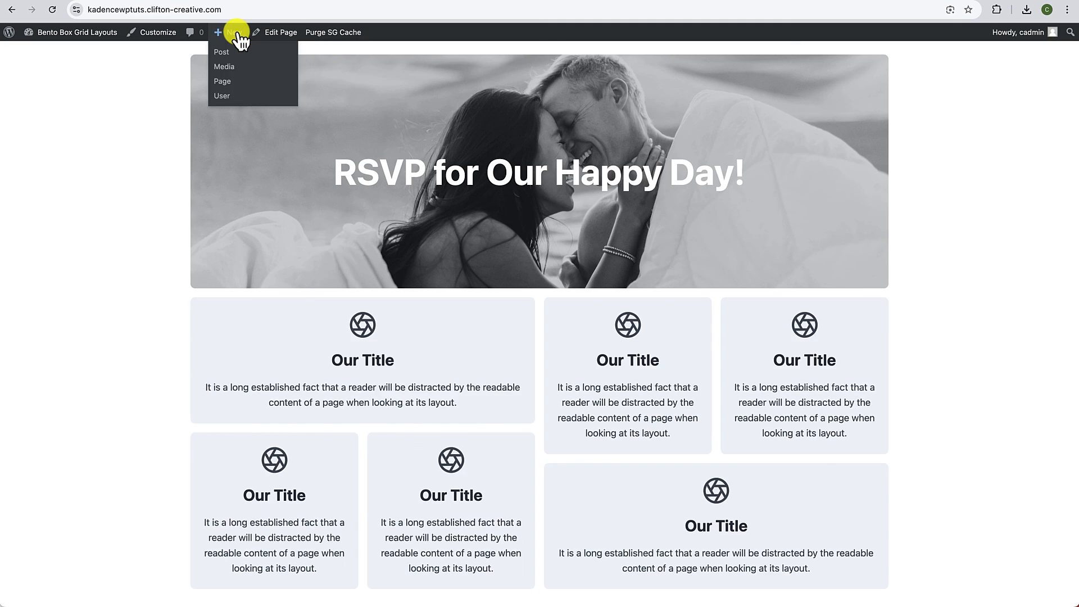
pyautogui.click(227, 84)
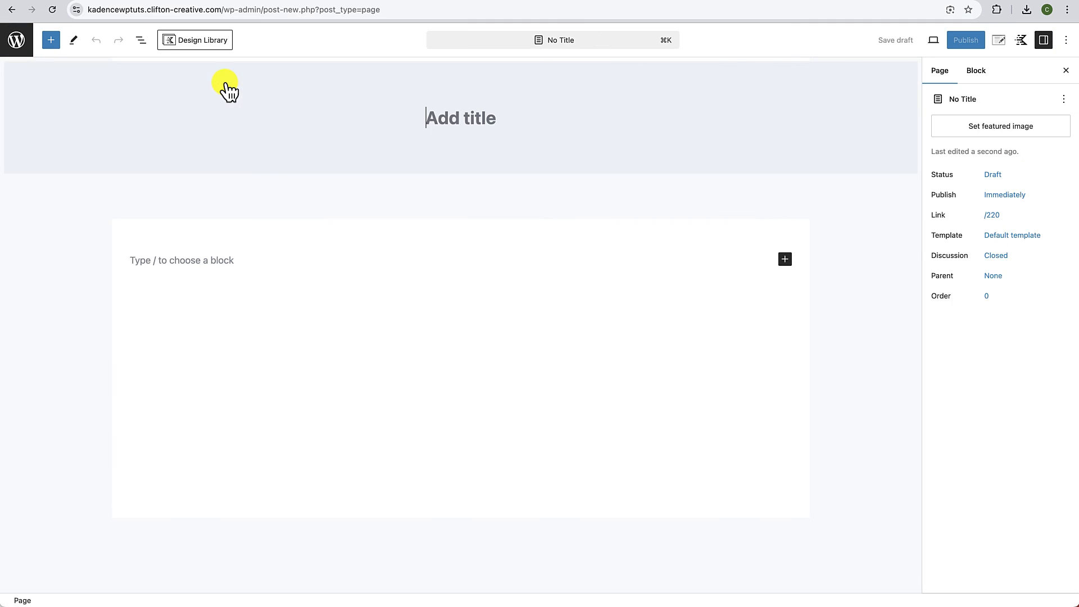
pyautogui.click(441, 118)
pyautogui.write('Replicated Bent')
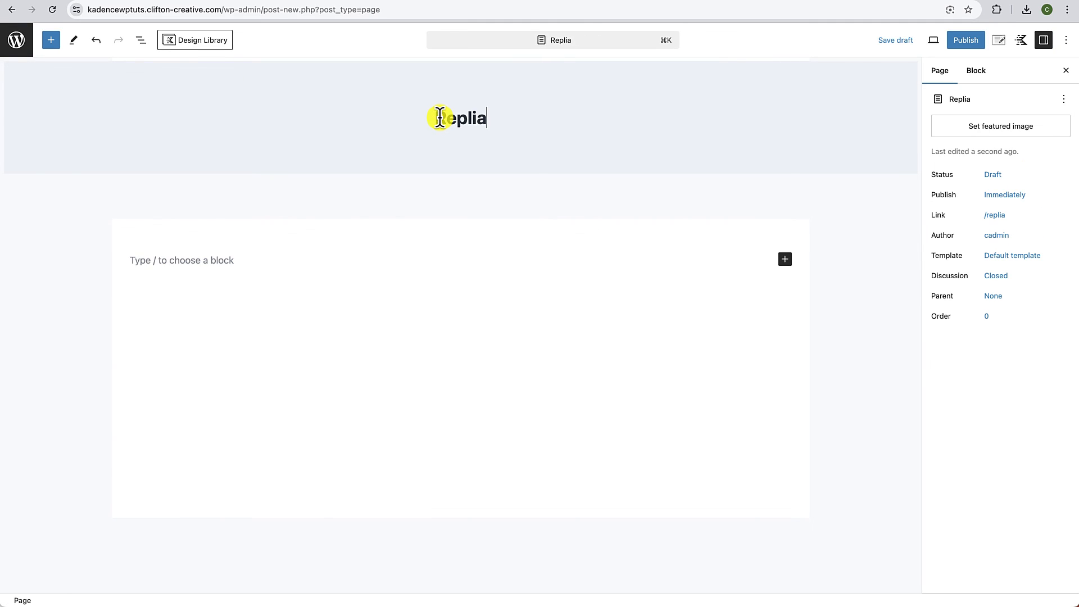
pyautogui.write('o Box')
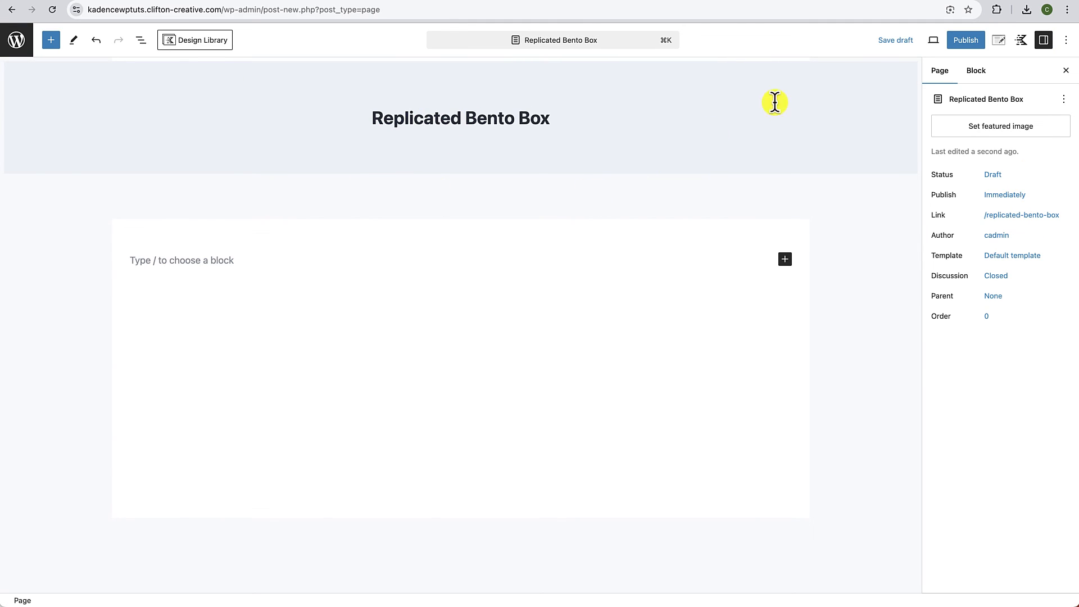
pyautogui.click(1002, 41)
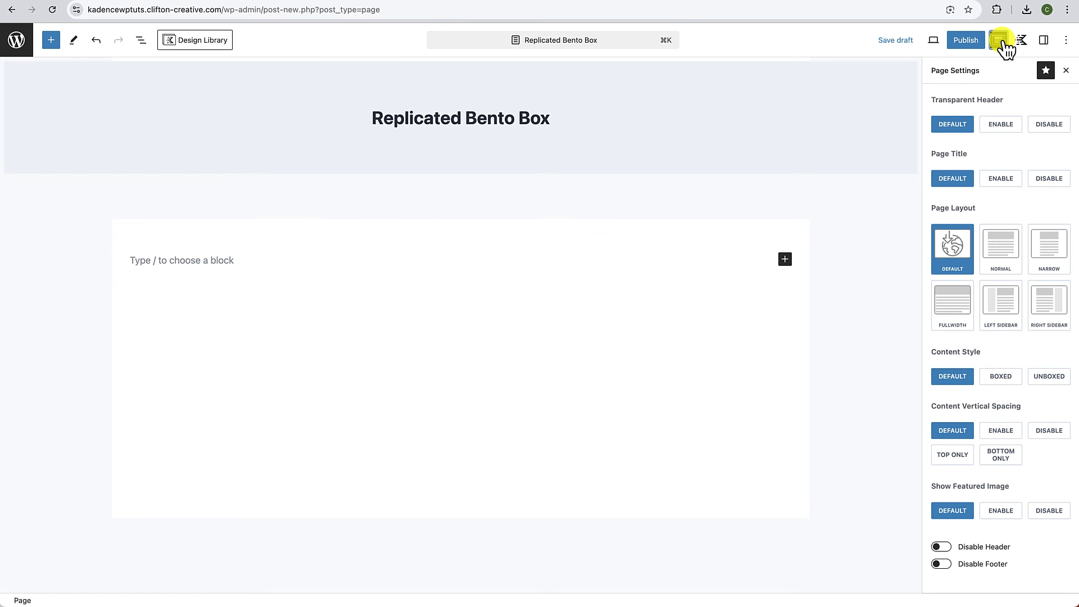
# Step: Set the page layout to Fullwidth with the page title disabled, unboxed content style and content vertical spacing disabled
pyautogui.click(958, 317)
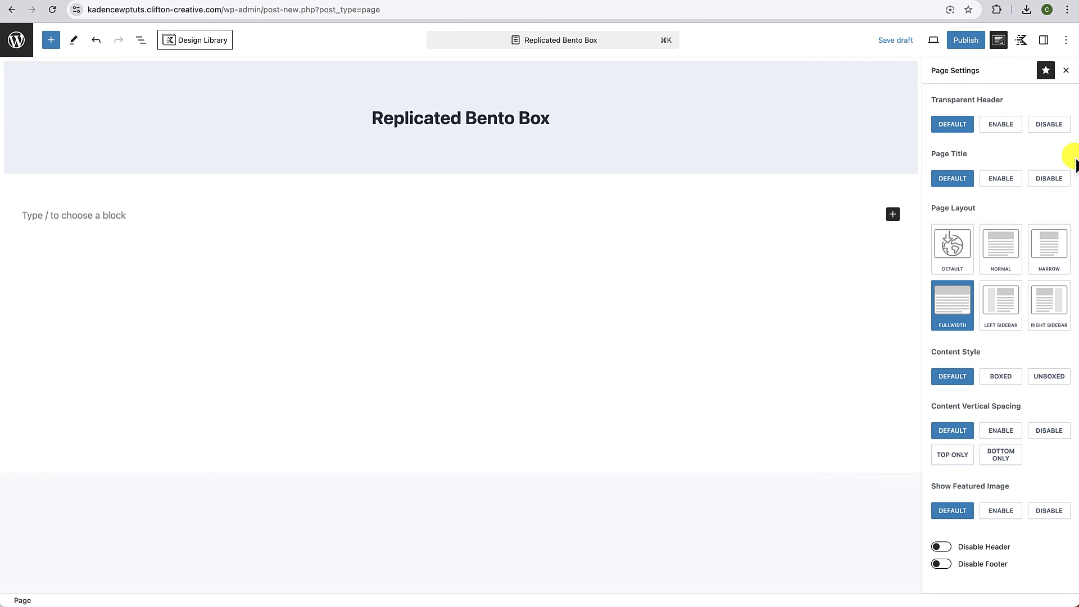
pyautogui.click(1049, 178)
pyautogui.click(1051, 377)
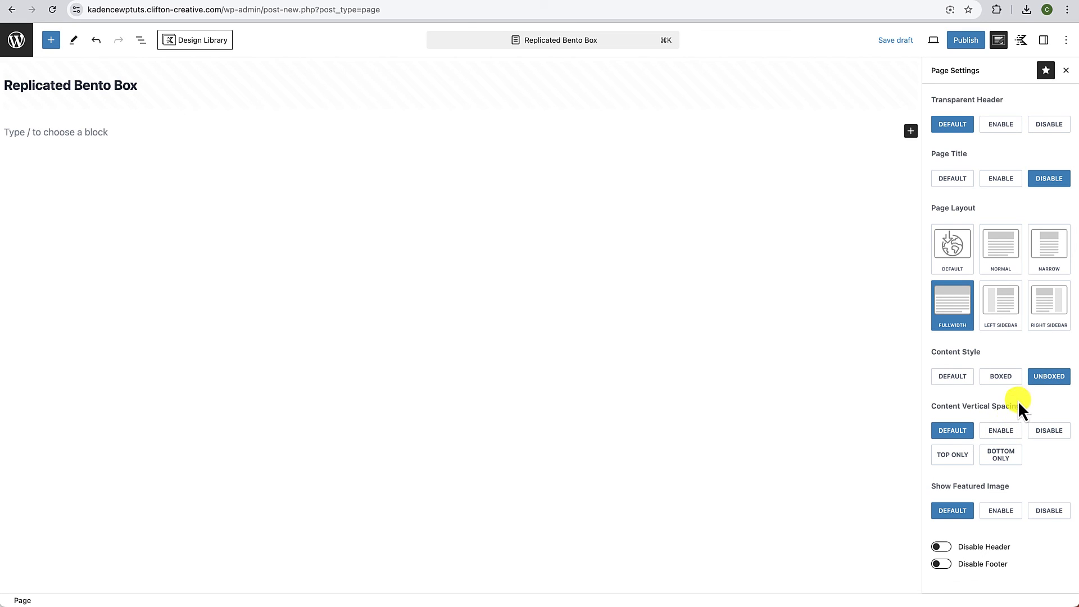
pyautogui.click(1055, 434)
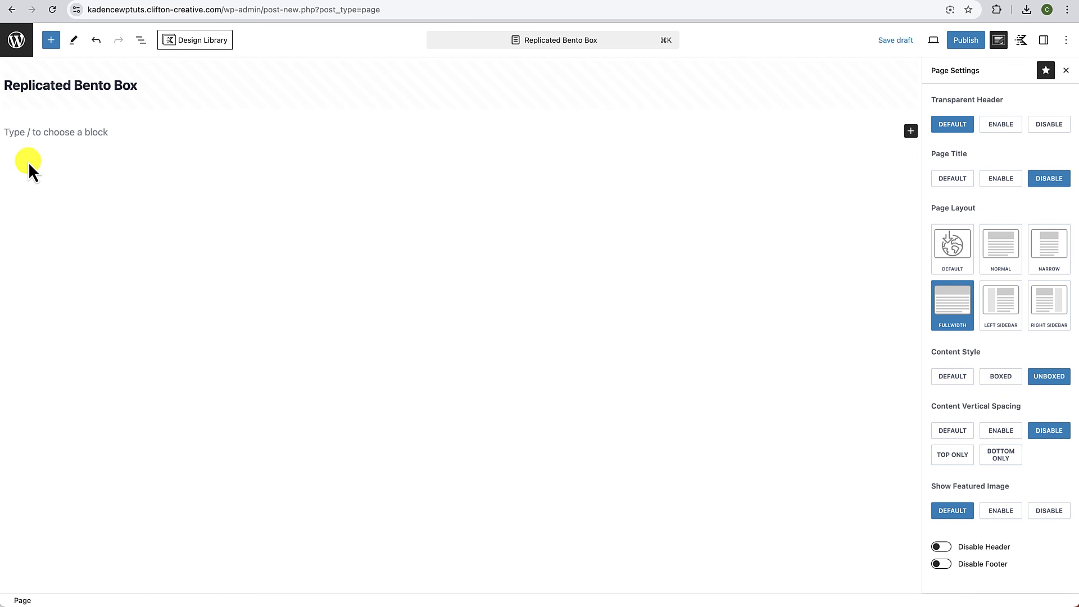
# Step: Insert a Row Layout block with a single-column layout as the page's first block
pyautogui.click(19, 138)
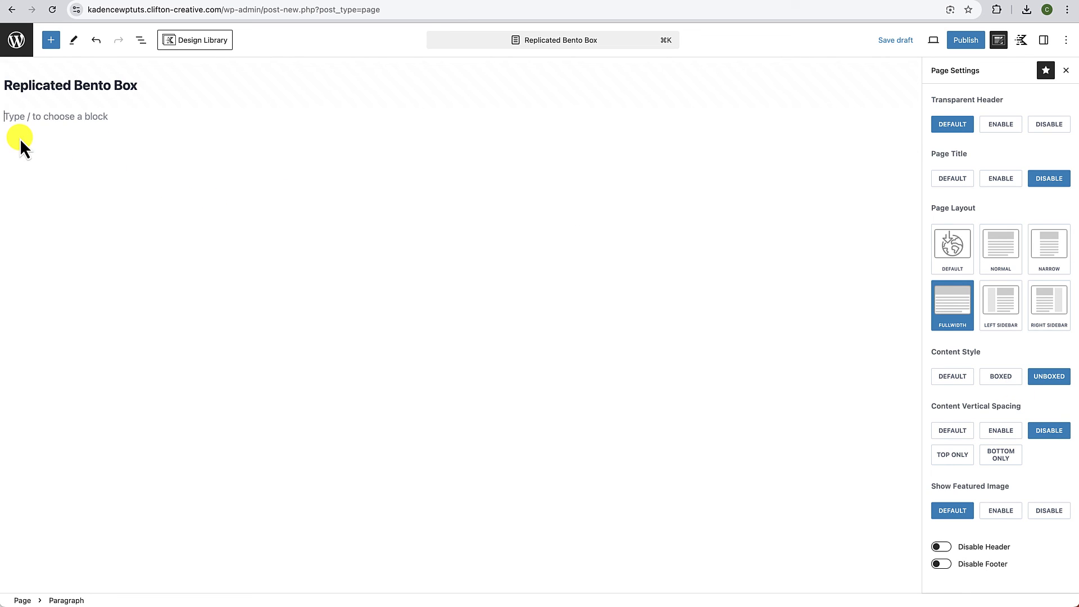
pyautogui.write('/row')
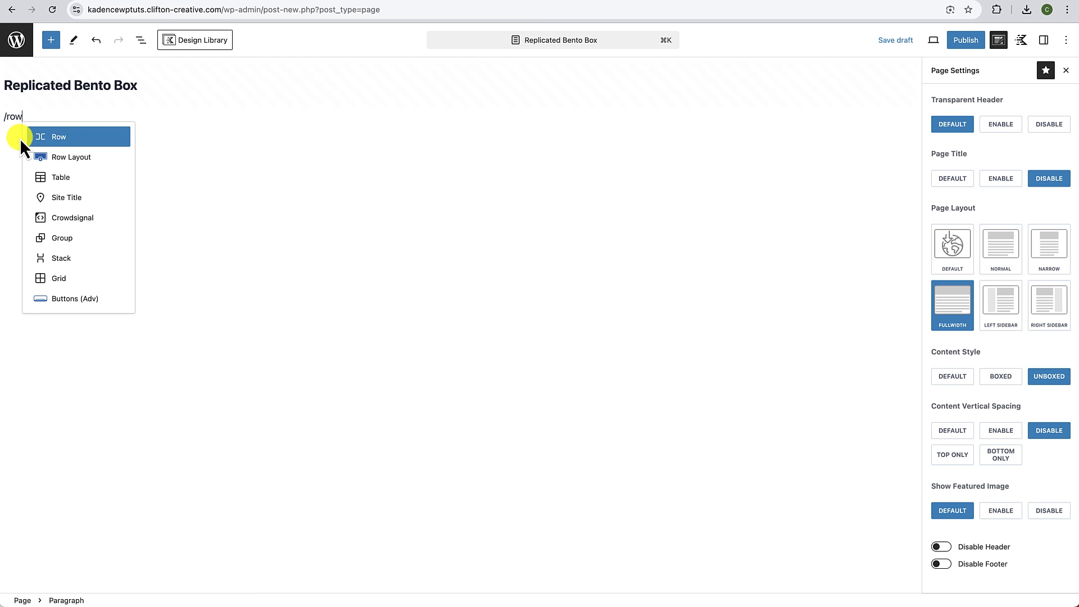
pyautogui.click(76, 157)
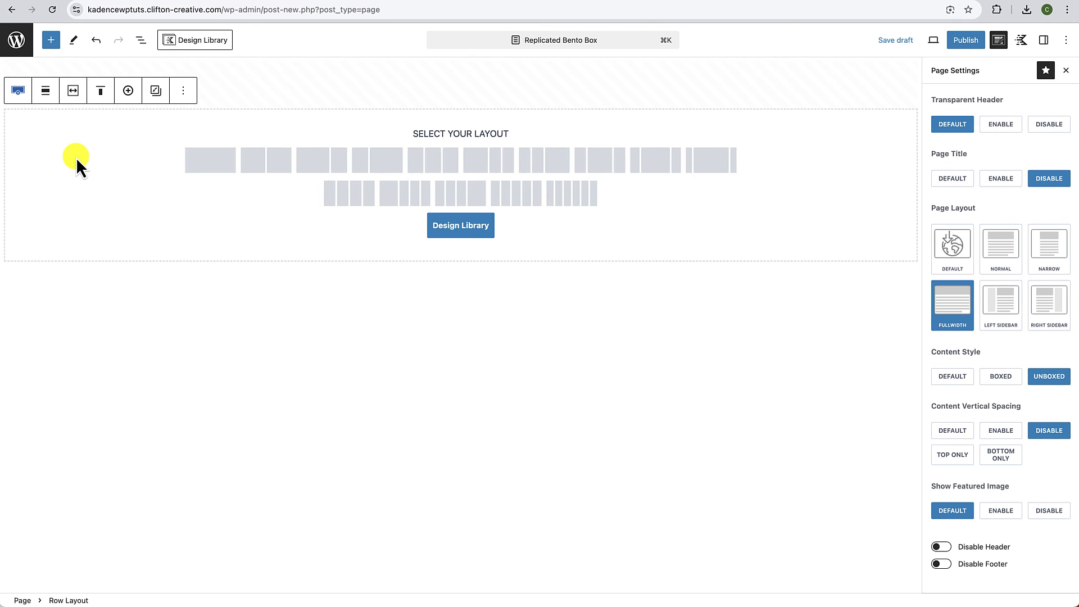
pyautogui.click(220, 171)
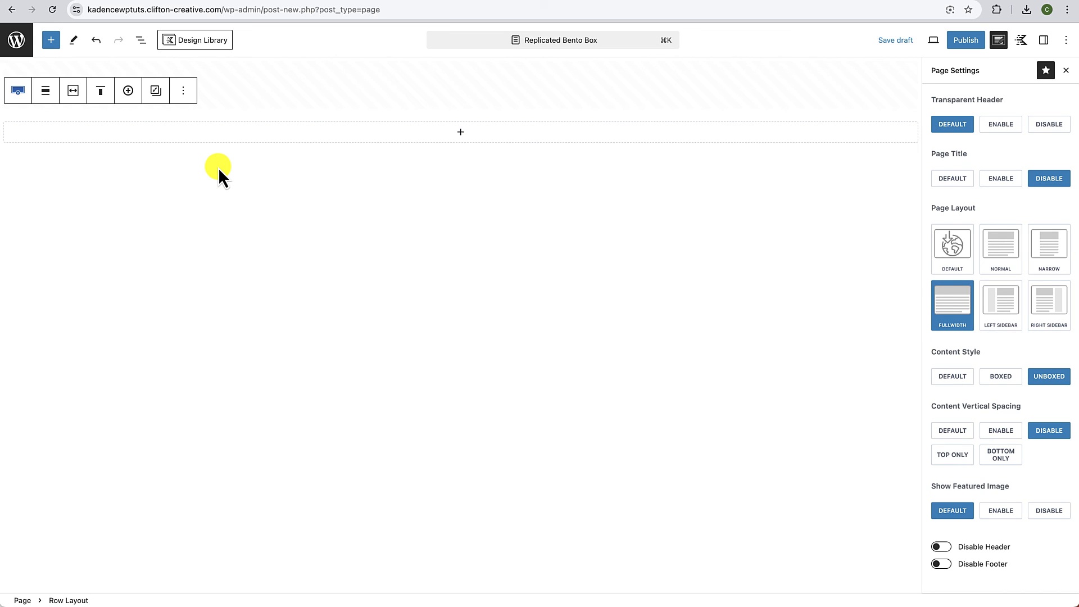
# Step: Rename the row layout block to "Parent Container Row" in the block list
pyautogui.click(141, 40)
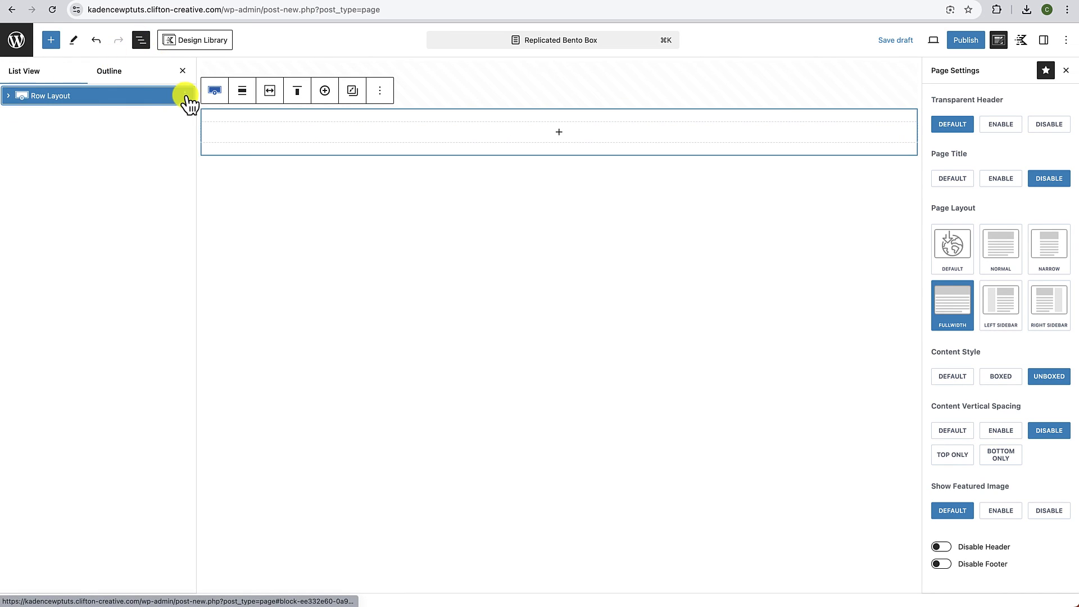
pyautogui.click(185, 97)
pyautogui.click(211, 254)
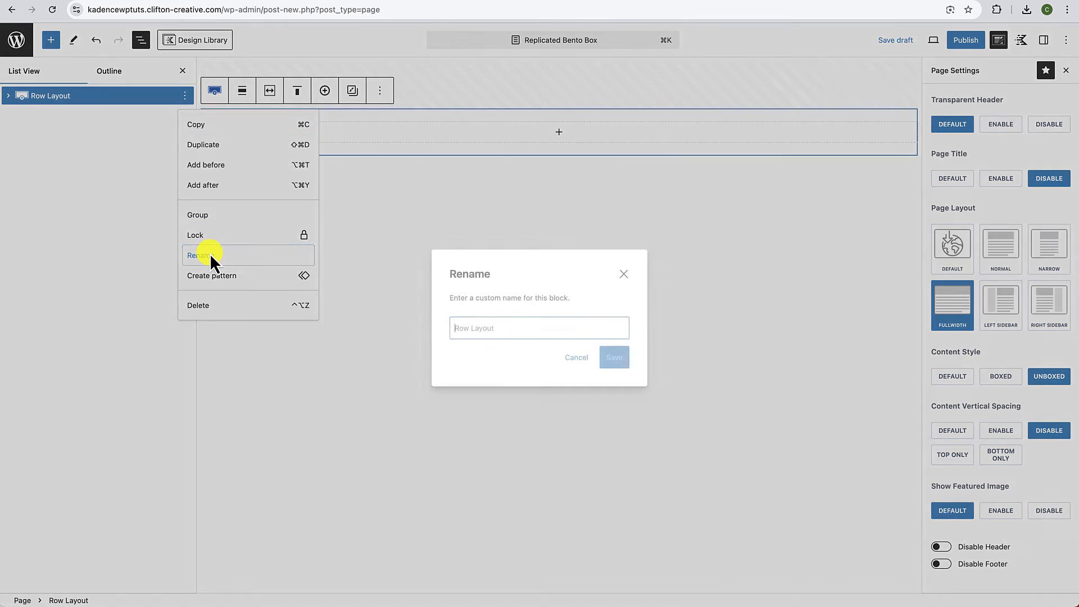
pyautogui.write('Parente')
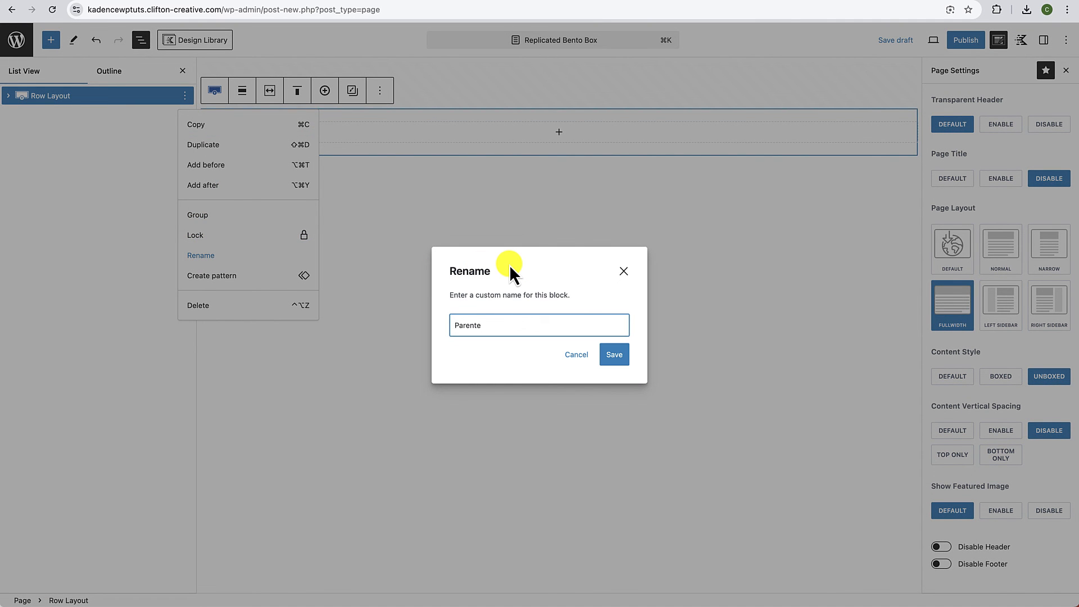
pyautogui.press('BackSpace')
pyautogui.click(585, 355)
pyautogui.click(621, 356)
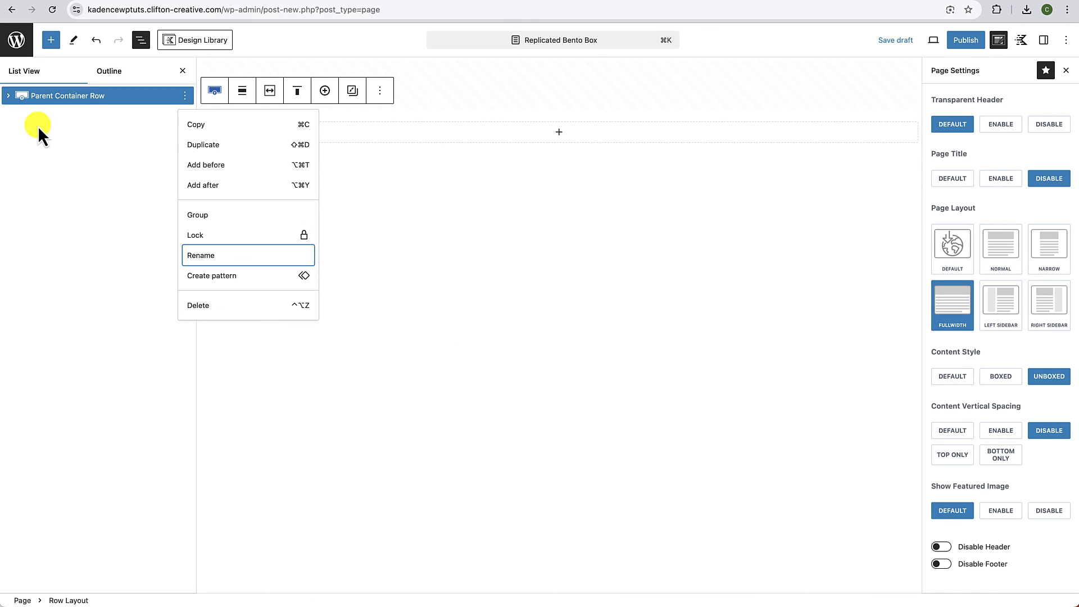
# Step: Rename the section inside the Parent Container Row to "Parent Container Section"
pyautogui.click(8, 96)
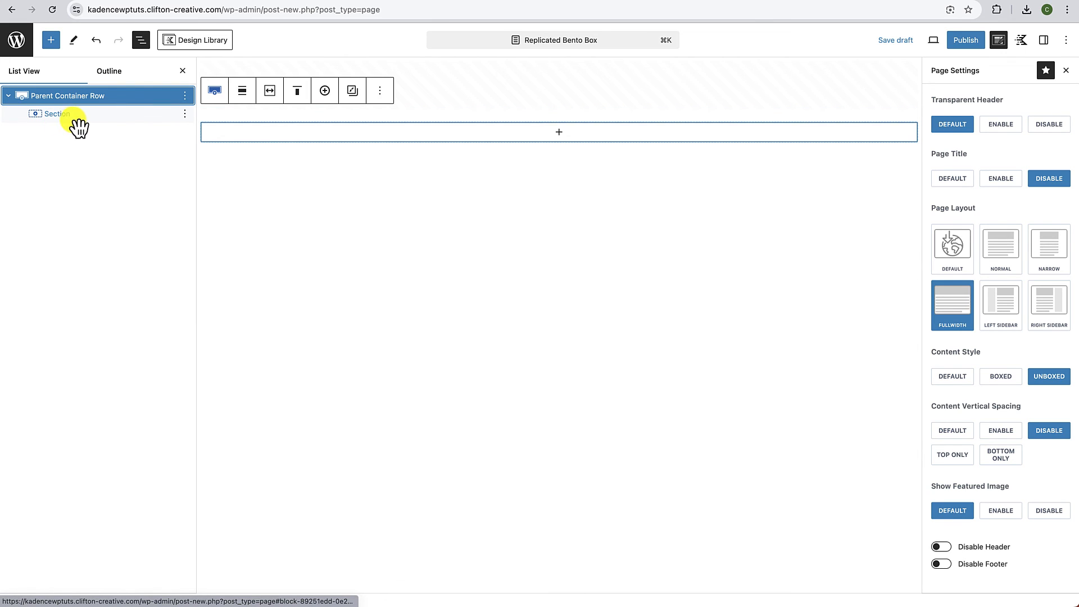
pyautogui.click(184, 116)
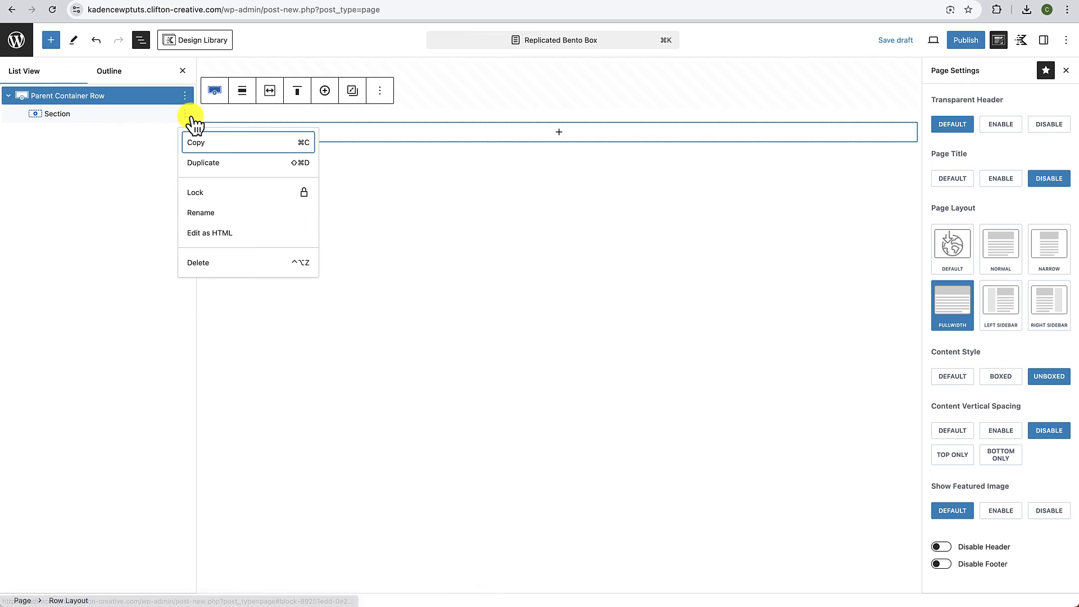
pyautogui.click(201, 215)
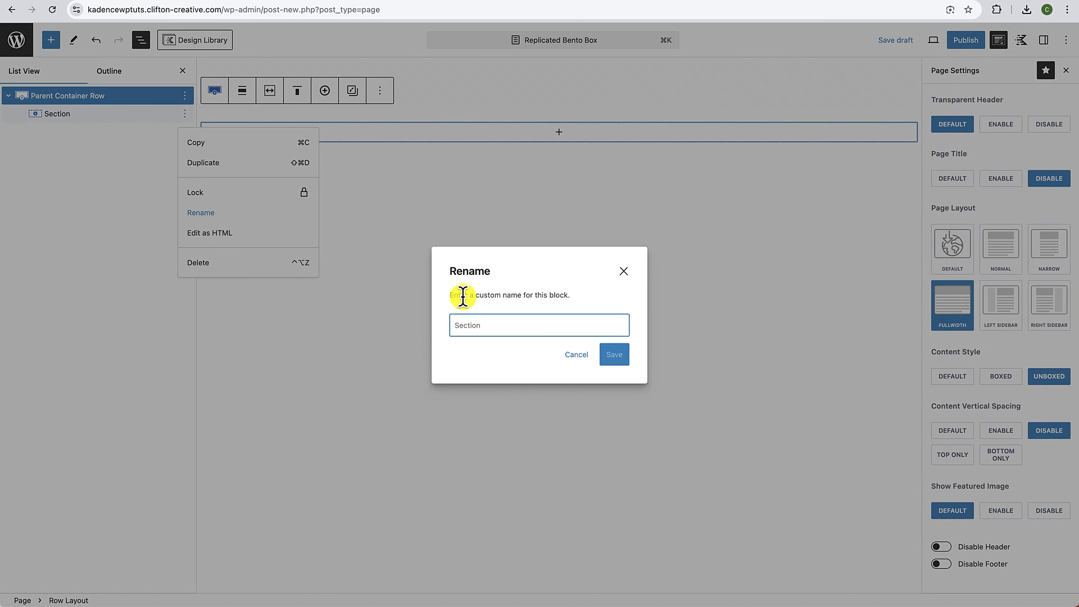
pyautogui.write('Parent Container')
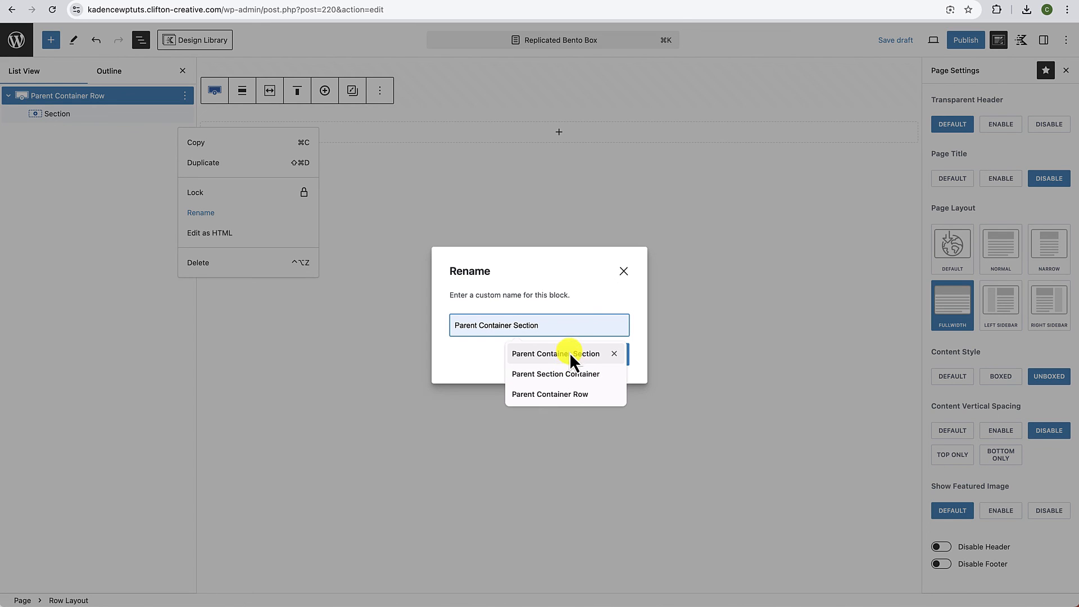
pyautogui.click(569, 353)
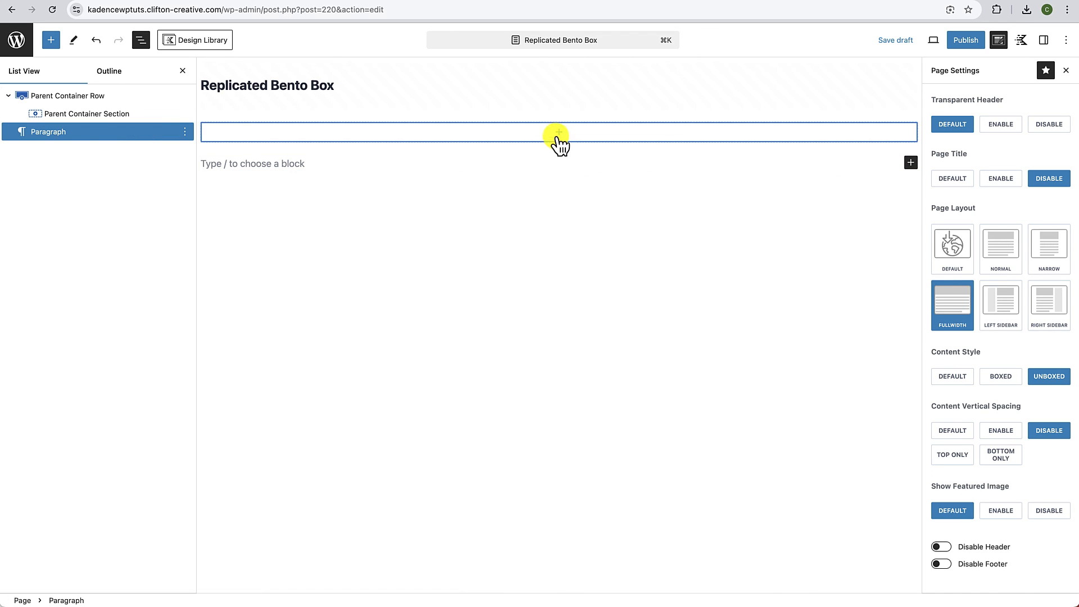
# Step: Add a Section block inside the Parent Container Section and rename it "Child Container Section"
pyautogui.click(559, 135)
pyautogui.click(618, 220)
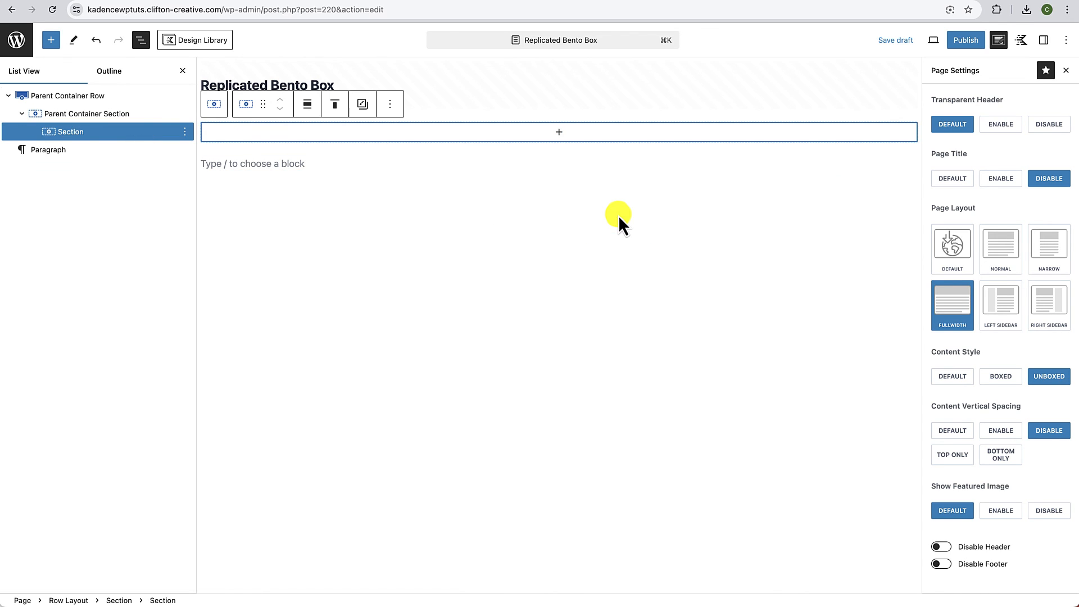
pyautogui.click(187, 135)
pyautogui.click(201, 291)
pyautogui.write('Ch')
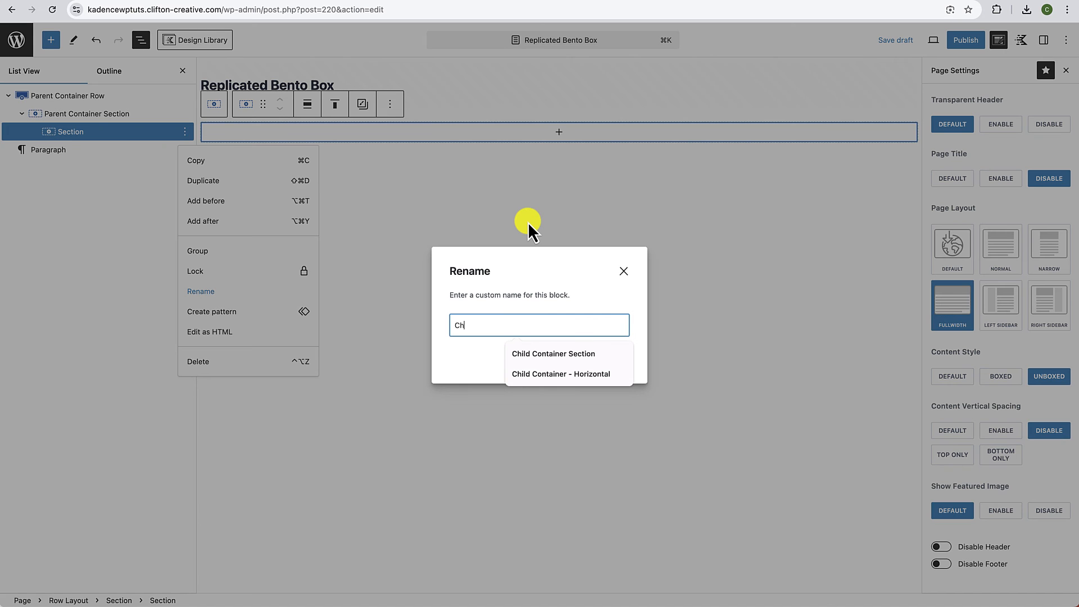
pyautogui.write('ild Container Section')
pyautogui.click(557, 354)
pyautogui.click(616, 357)
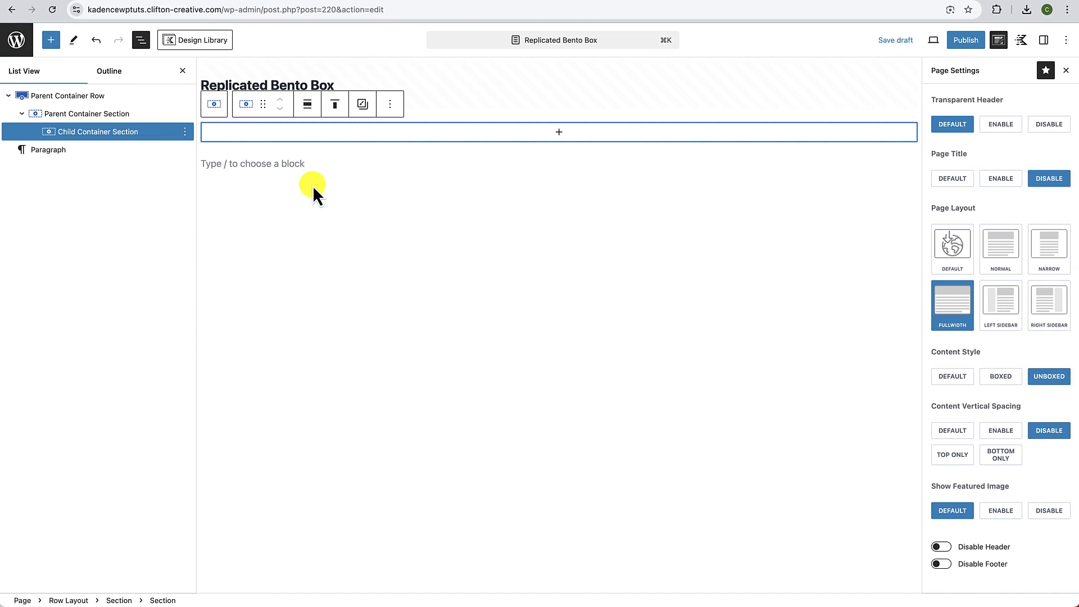
# Step: Add a Section block inside the Child Container Section and duplicate it to make three sibling sections
pyautogui.click(315, 192)
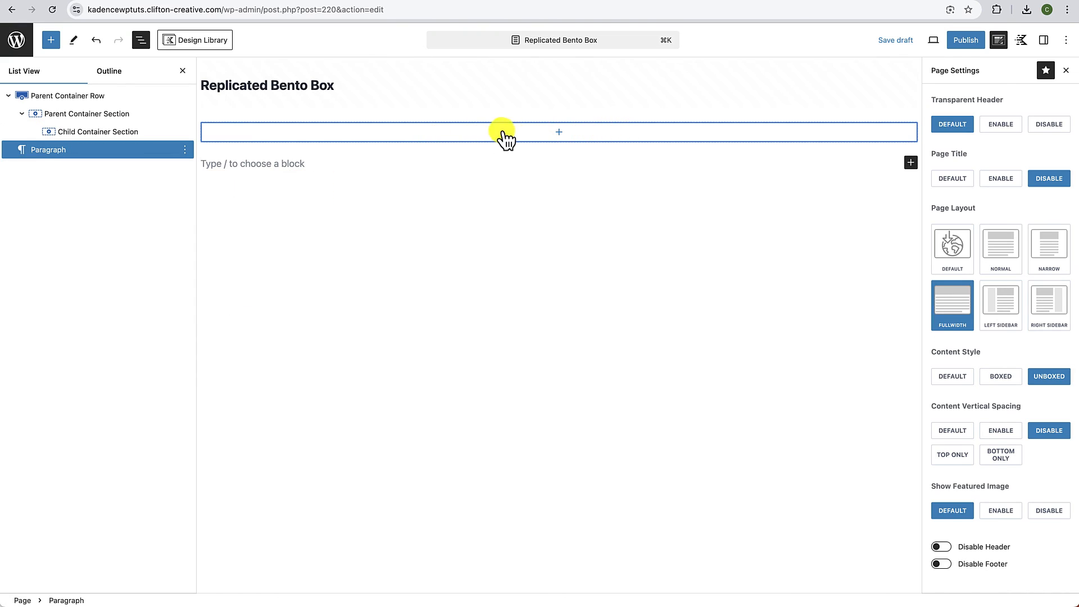
pyautogui.click(560, 134)
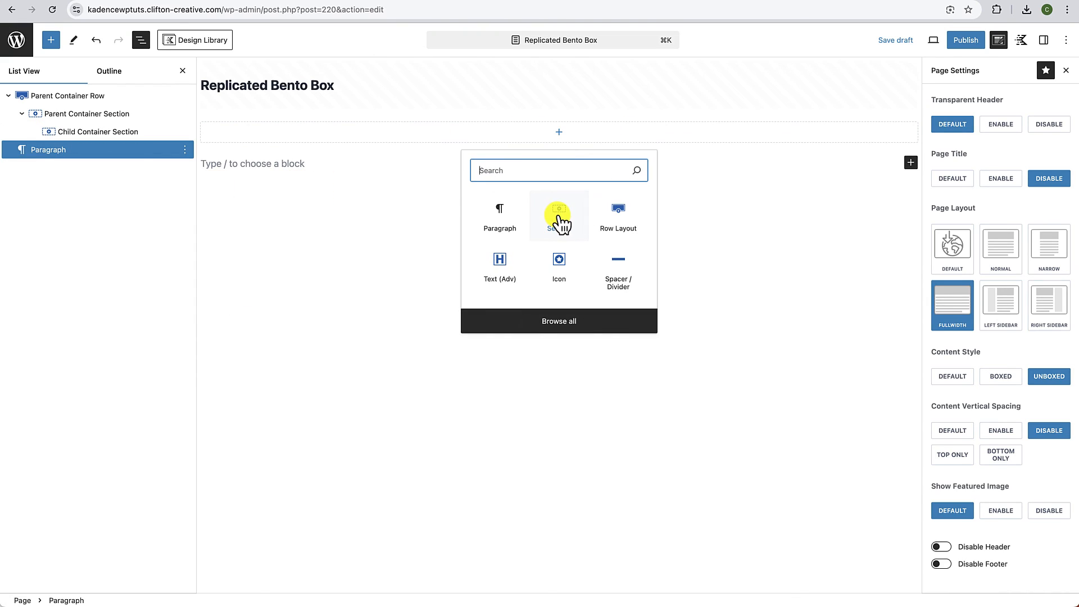
pyautogui.click(559, 221)
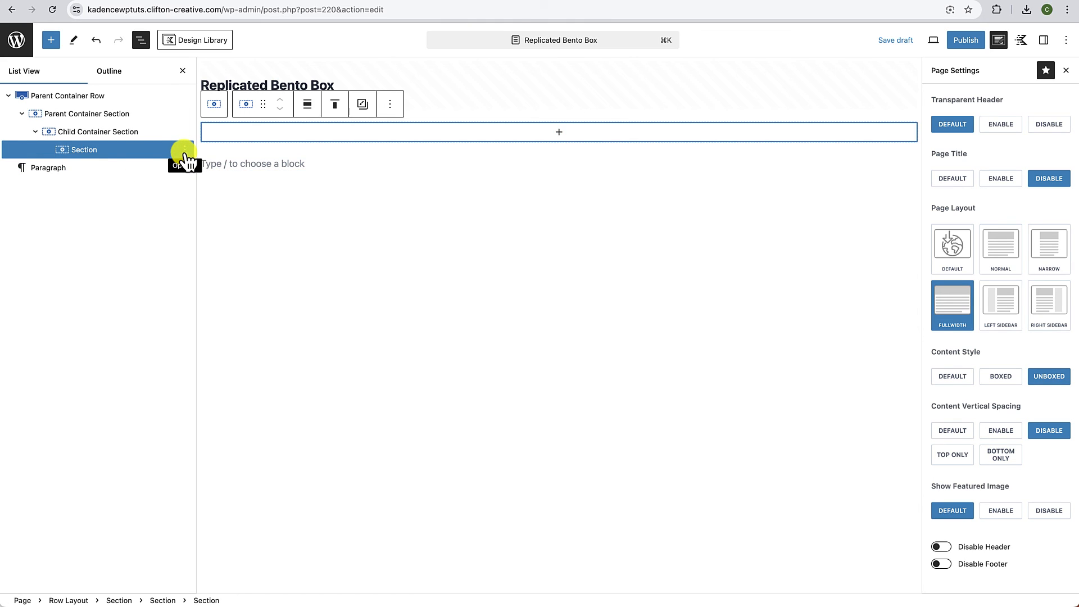
pyautogui.click(186, 151)
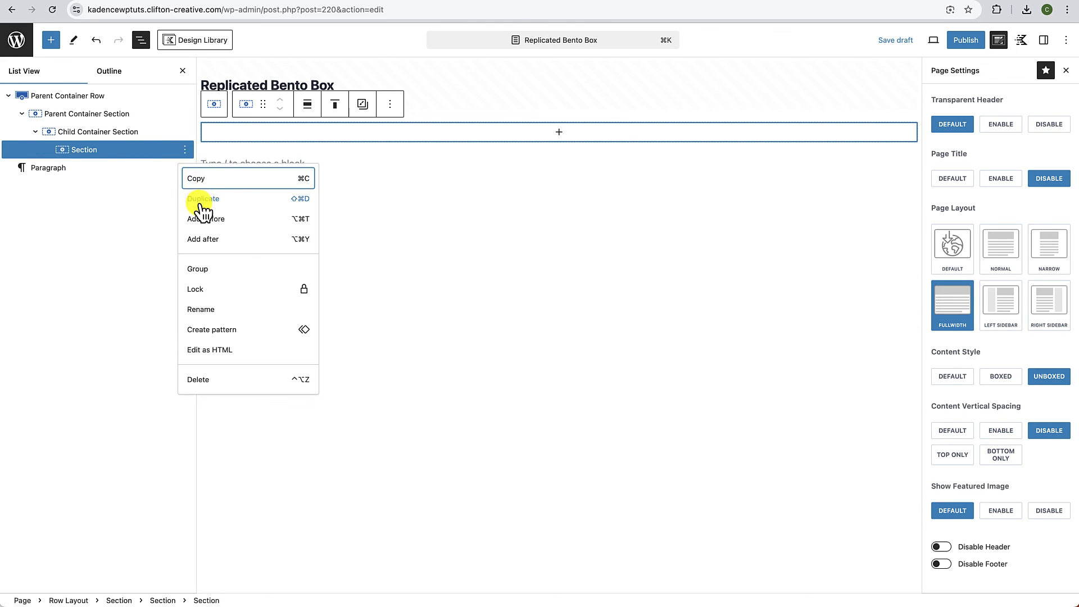
pyautogui.click(201, 199)
pyautogui.click(186, 168)
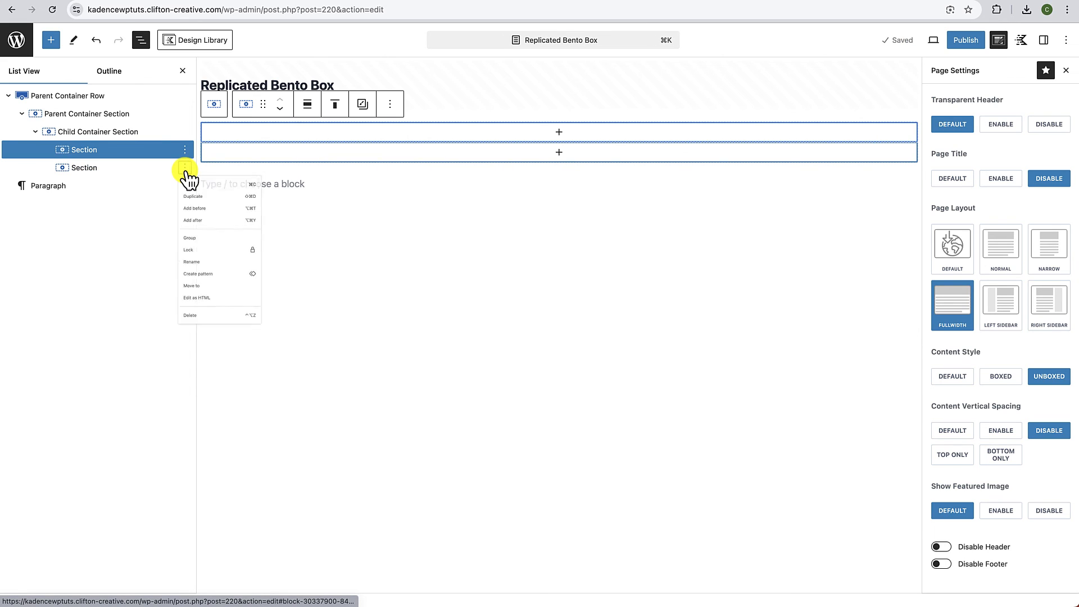
pyautogui.click(197, 220)
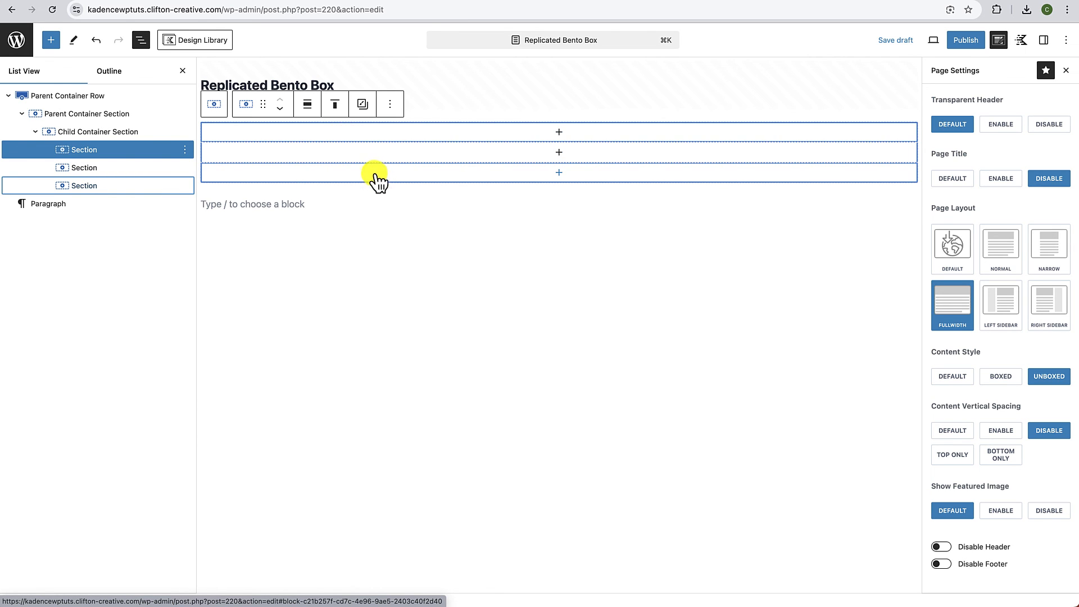
# Step: Rename the first section inside the Child Container Section to "Left Child Container Section"
pyautogui.click(104, 135)
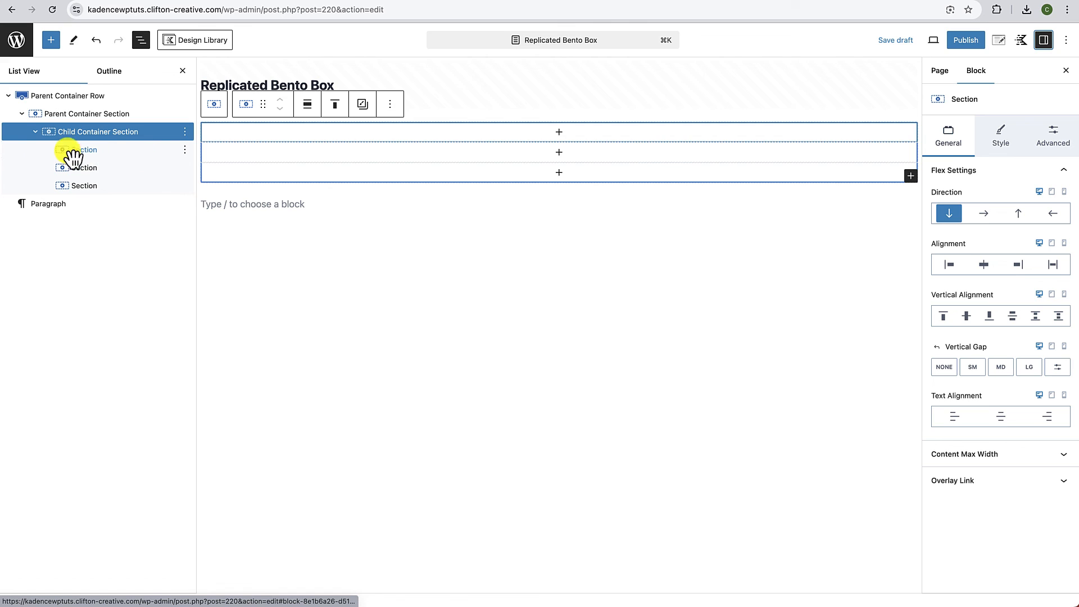
pyautogui.click(184, 150)
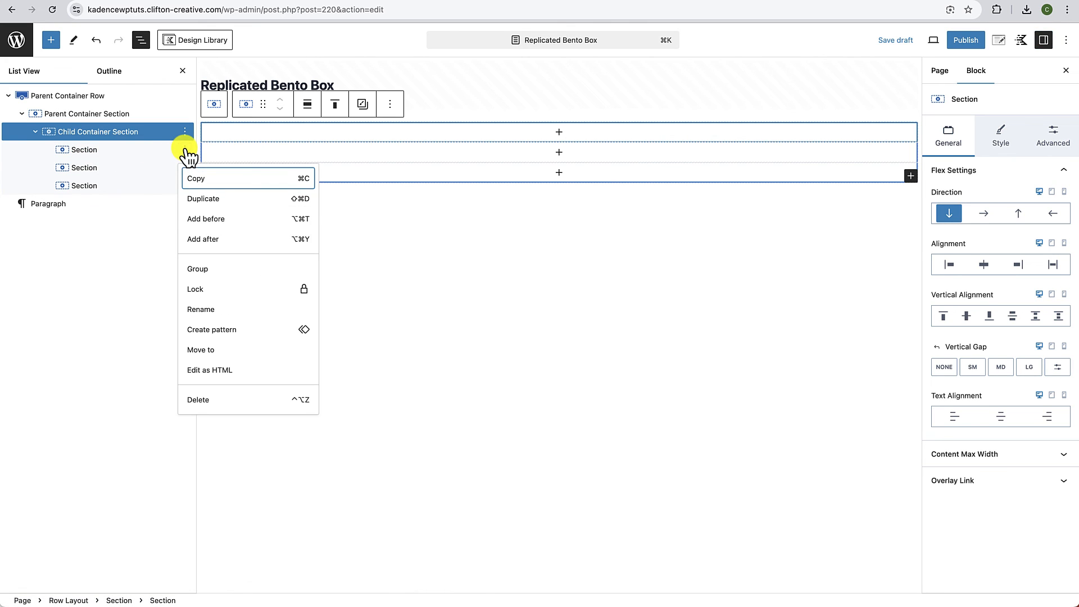
pyautogui.click(202, 309)
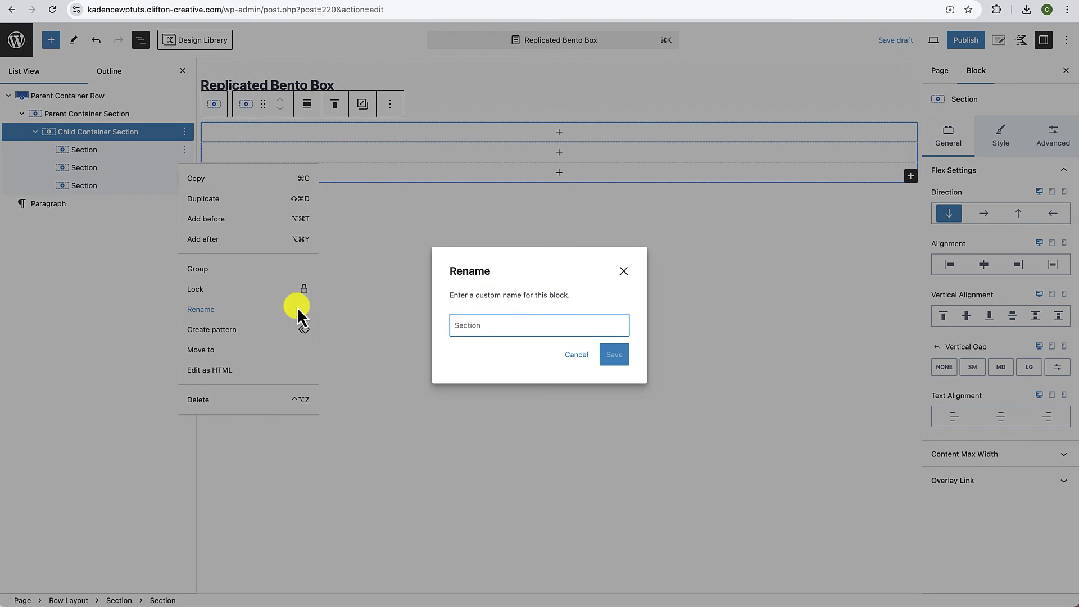
pyautogui.write('Left')
pyautogui.click(550, 355)
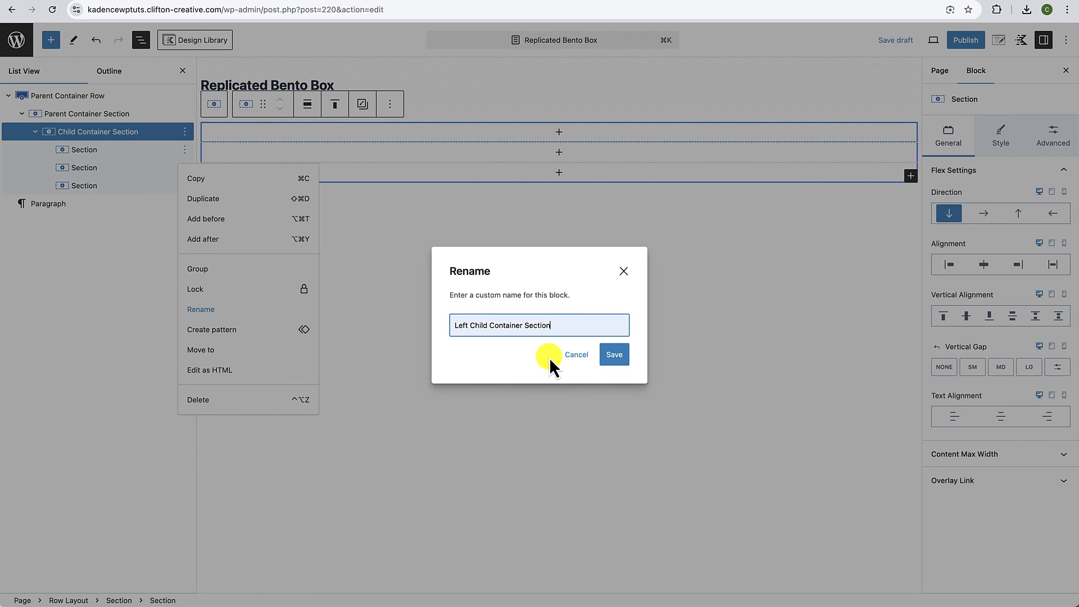
pyautogui.click(620, 358)
pyautogui.click(103, 216)
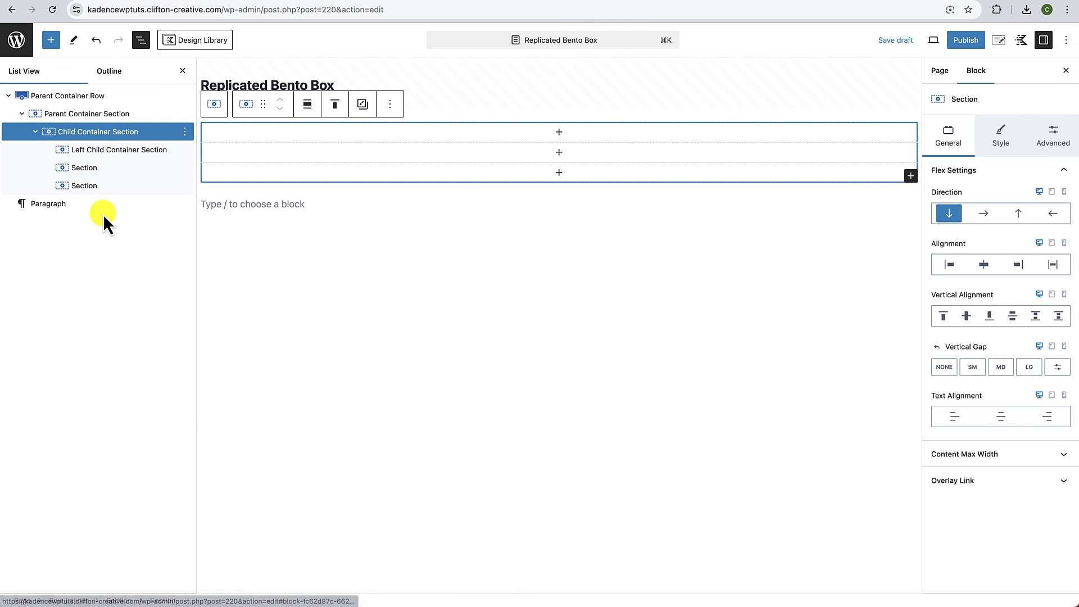
# Step: Rename the second section inside the Child Container Section to "Middle Child Container Section"
pyautogui.click(185, 167)
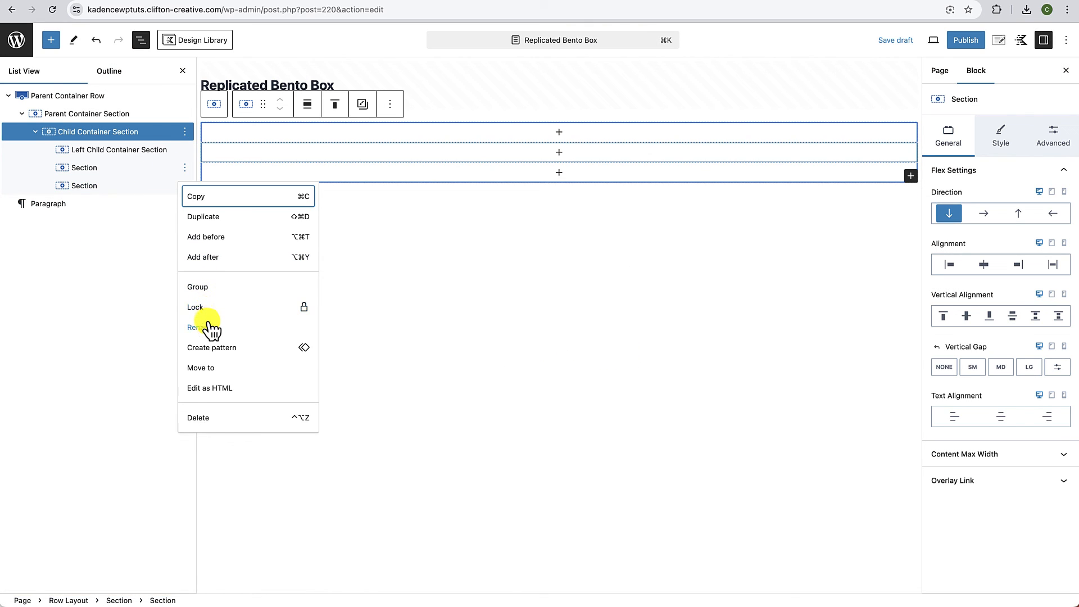
pyautogui.click(208, 328)
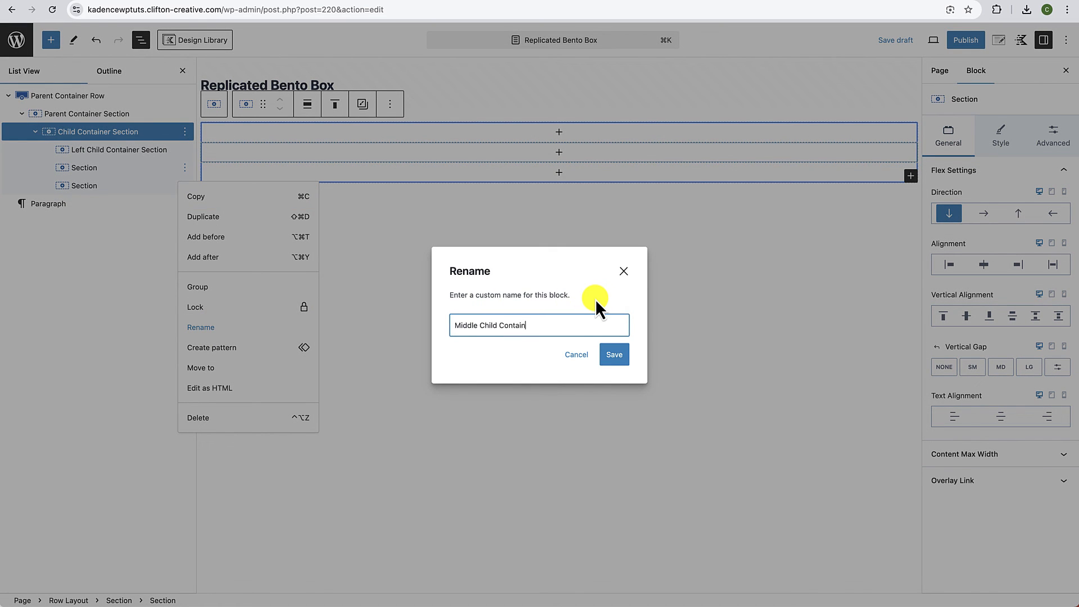
pyautogui.write('Middle Child Containe')
pyautogui.write('r Section')
pyautogui.press('Return')
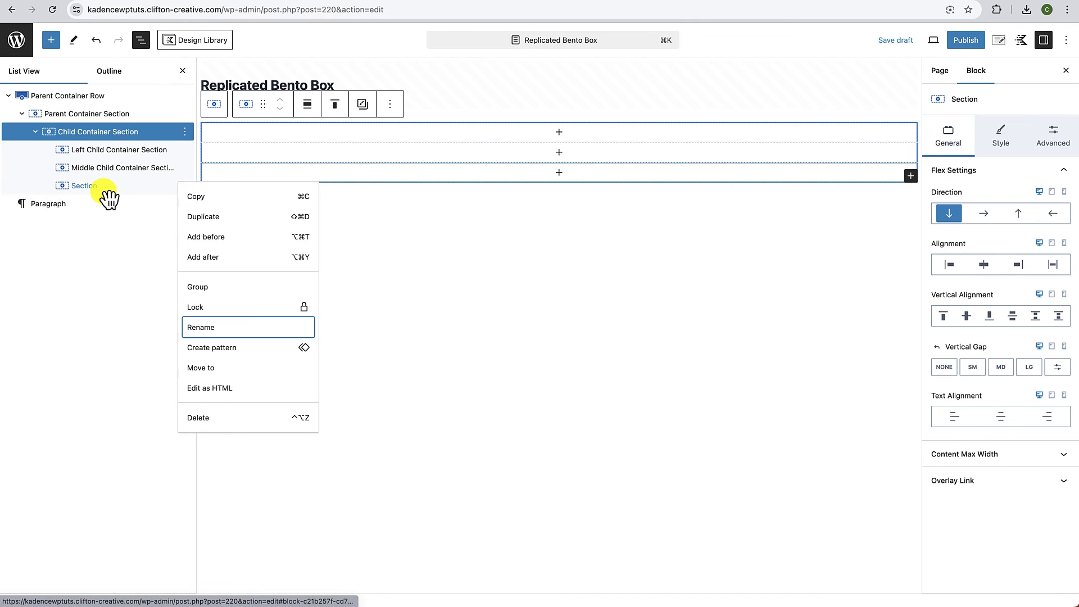
# Step: Rename the third section inside the Child Container Section to "Last Child Container Section"
pyautogui.click(134, 190)
pyautogui.click(185, 186)
pyautogui.click(203, 345)
pyautogui.write('L')
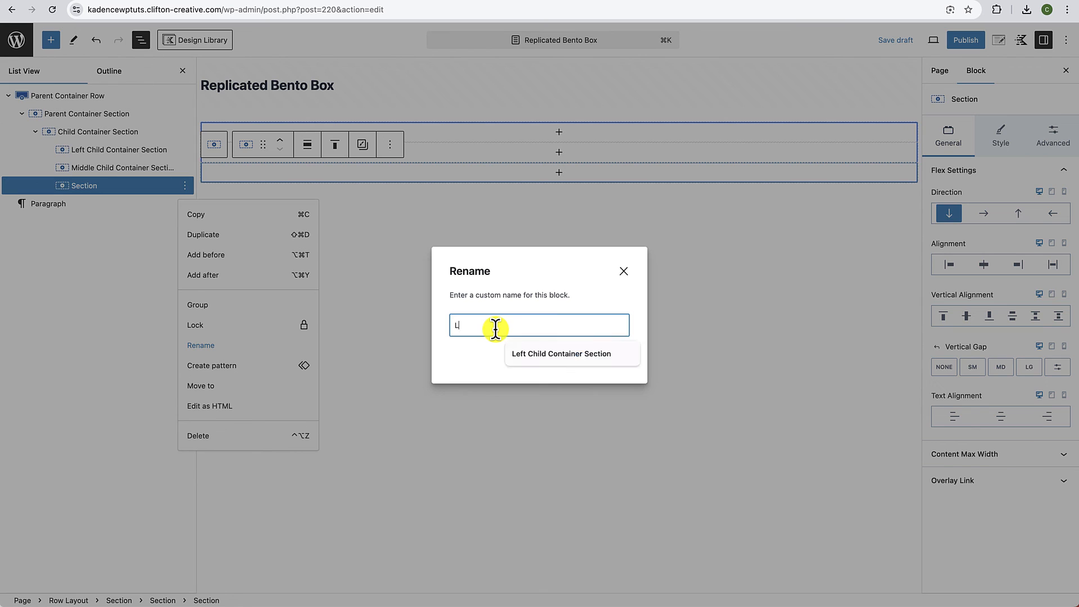
pyautogui.write('ast Child Contain')
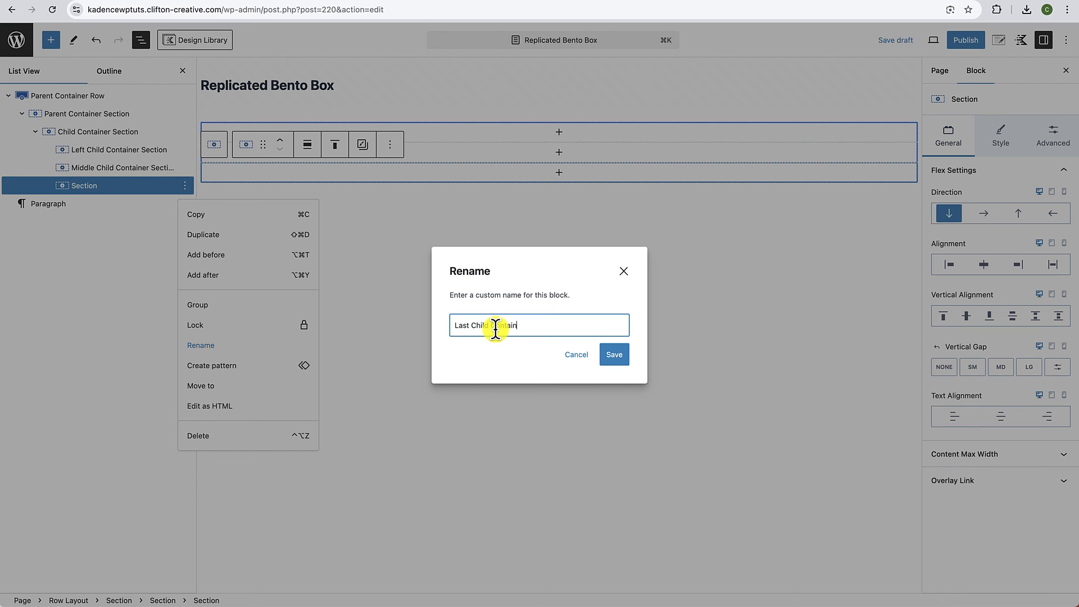
pyautogui.write('er Section')
pyautogui.press('Return')
pyautogui.click(362, 297)
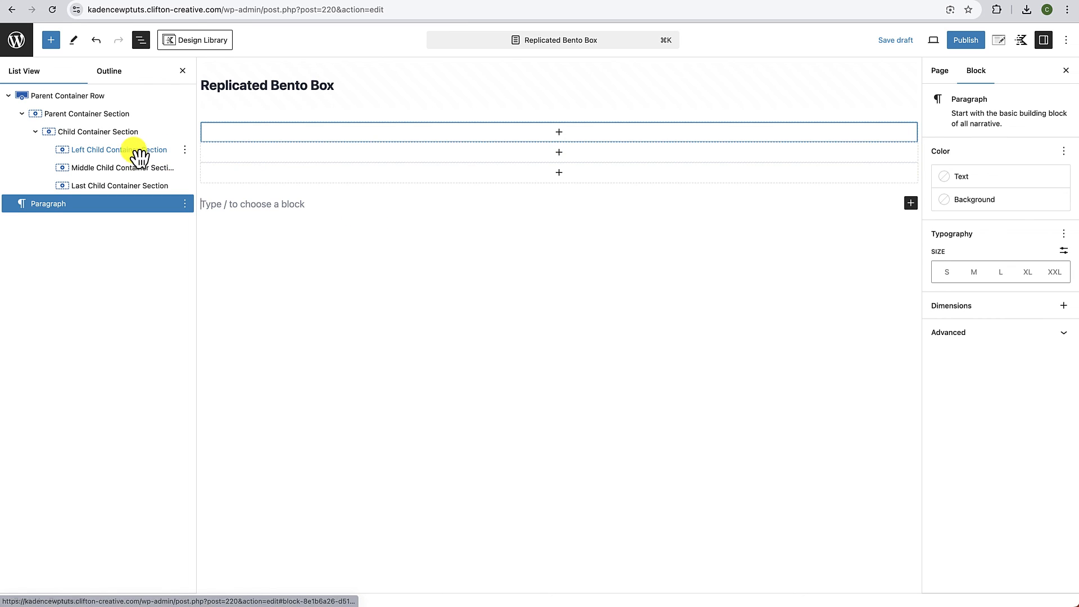
# Step: Set the Child Container Section's vertical gap to SM and its direction to horizontal
pyautogui.click(115, 134)
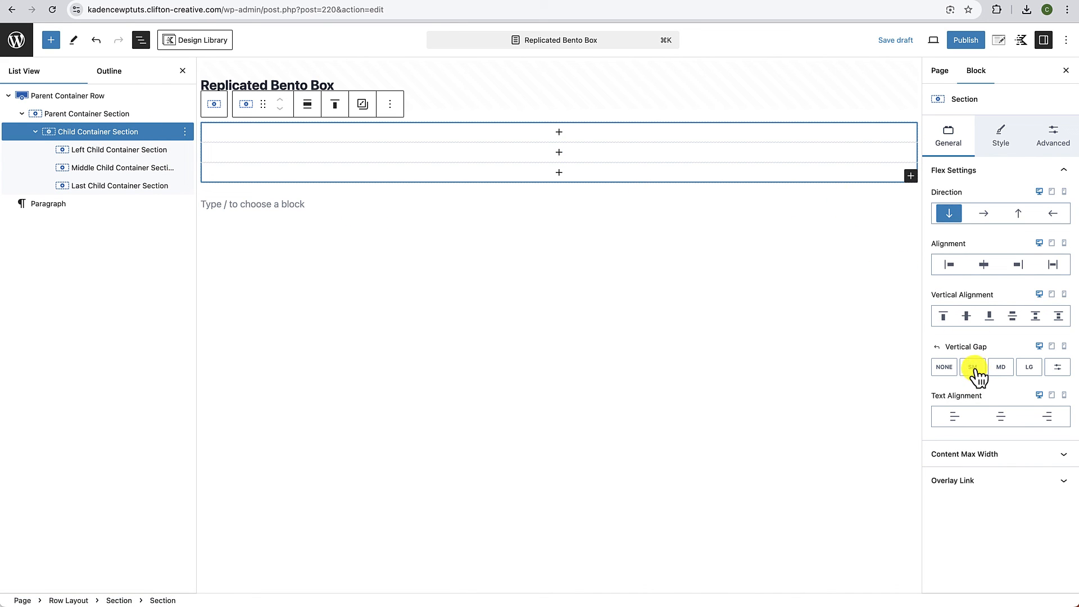
pyautogui.click(974, 368)
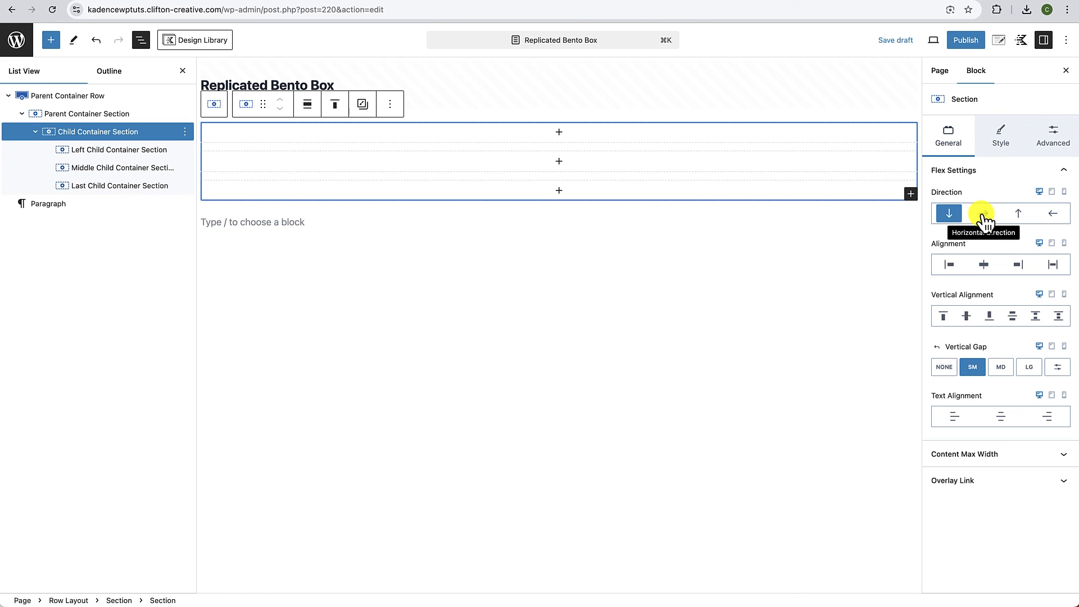
pyautogui.click(985, 214)
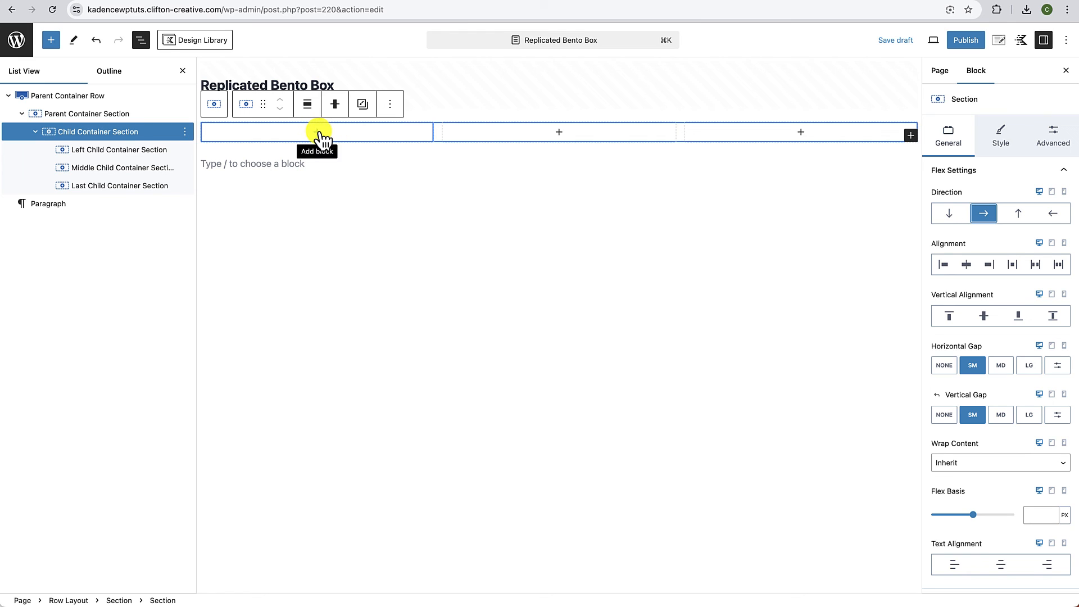
# Step: Add a Section block inside the Left Child Container Section and duplicate it to make two stacked sections
pyautogui.click(318, 131)
pyautogui.click(316, 222)
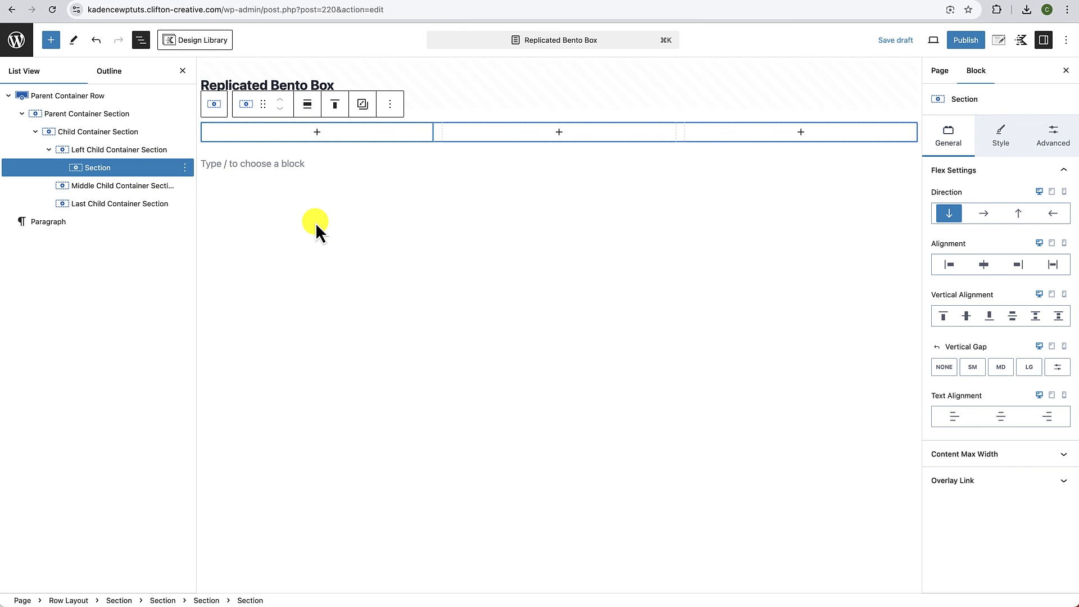
pyautogui.click(185, 169)
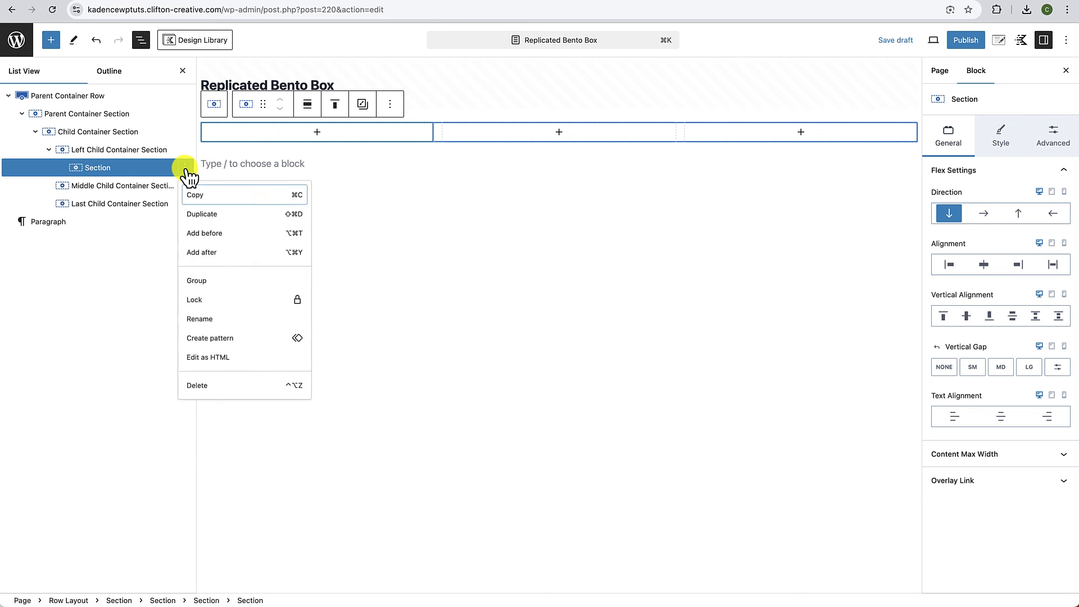
pyautogui.click(200, 219)
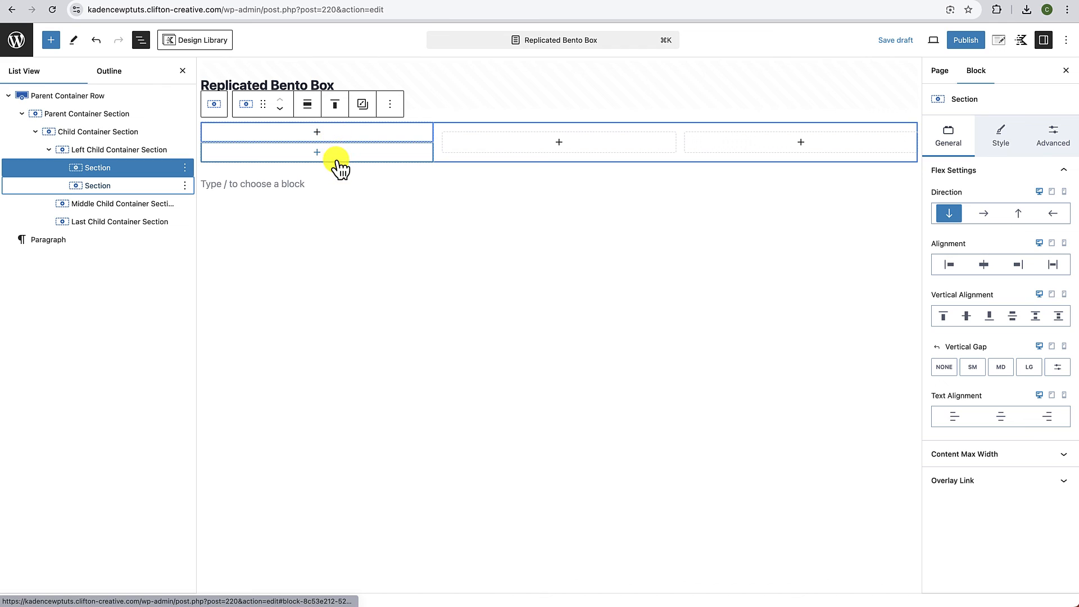
pyautogui.click(153, 209)
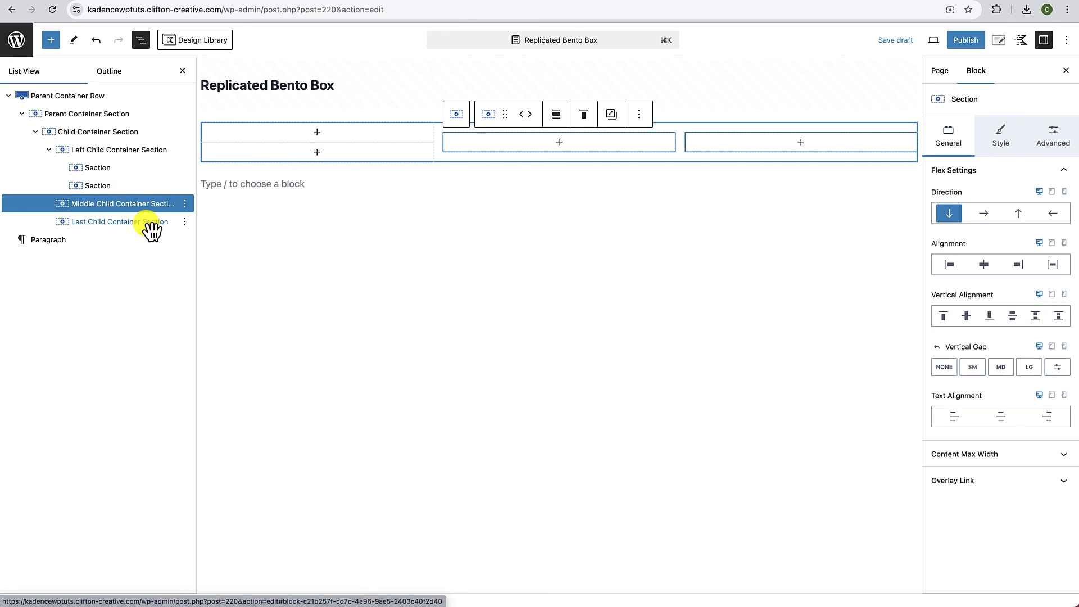
pyautogui.click(150, 225)
pyautogui.click(153, 208)
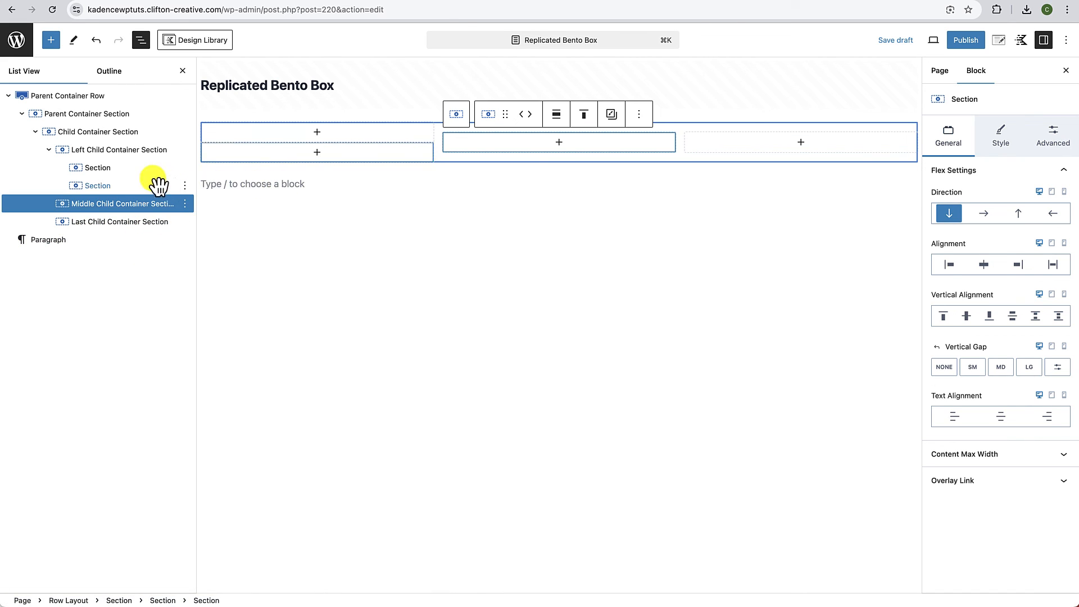
# Step: Copy both sections of the Left Child Container Section and paste them into the Middle Child Container Section through a placeholder paragraph
pyautogui.click(135, 176)
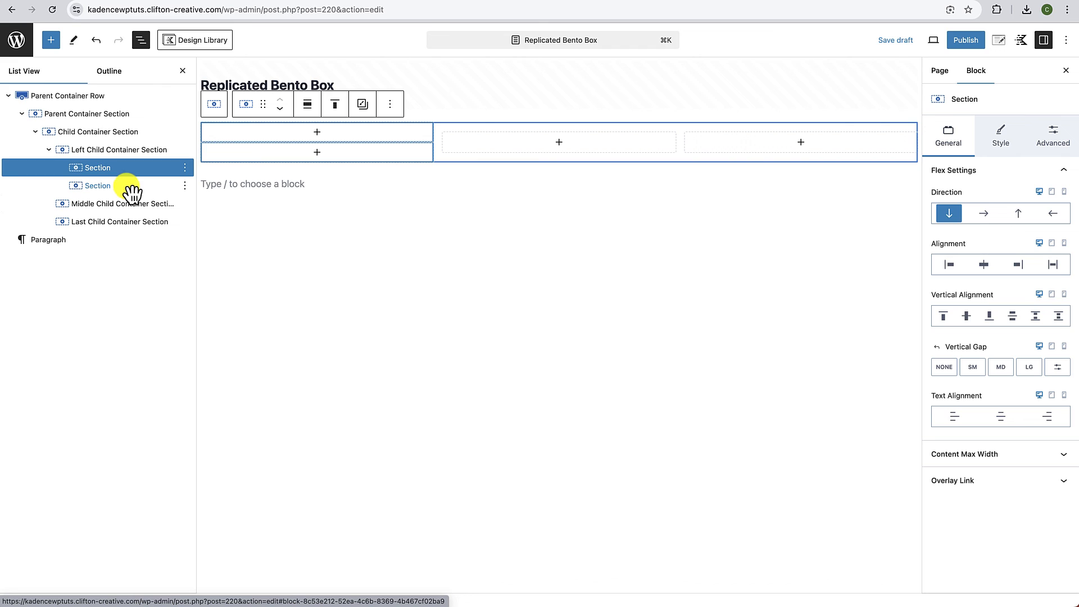
pyautogui.keyDown('shift'); pyautogui.click(131, 186); pyautogui.keyUp('shift')
pyautogui.click(447, 106)
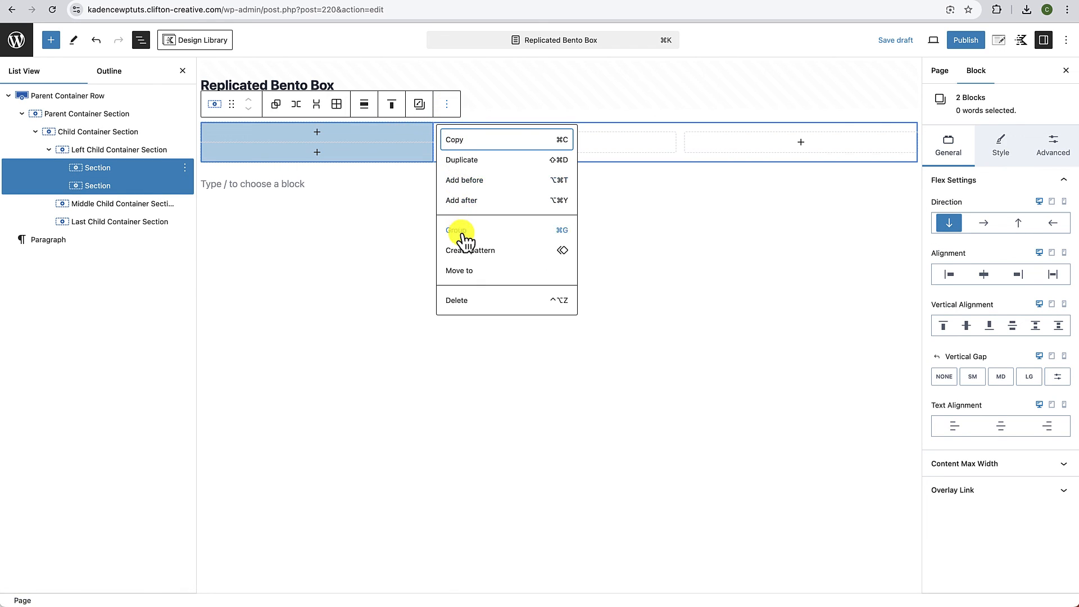
pyautogui.click(464, 142)
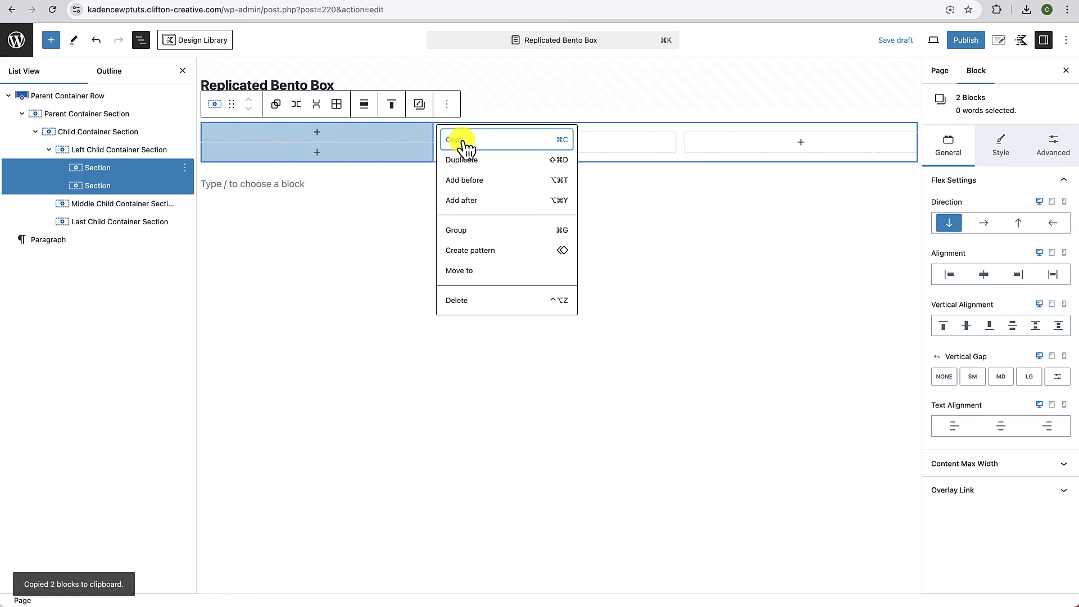
pyautogui.click(602, 162)
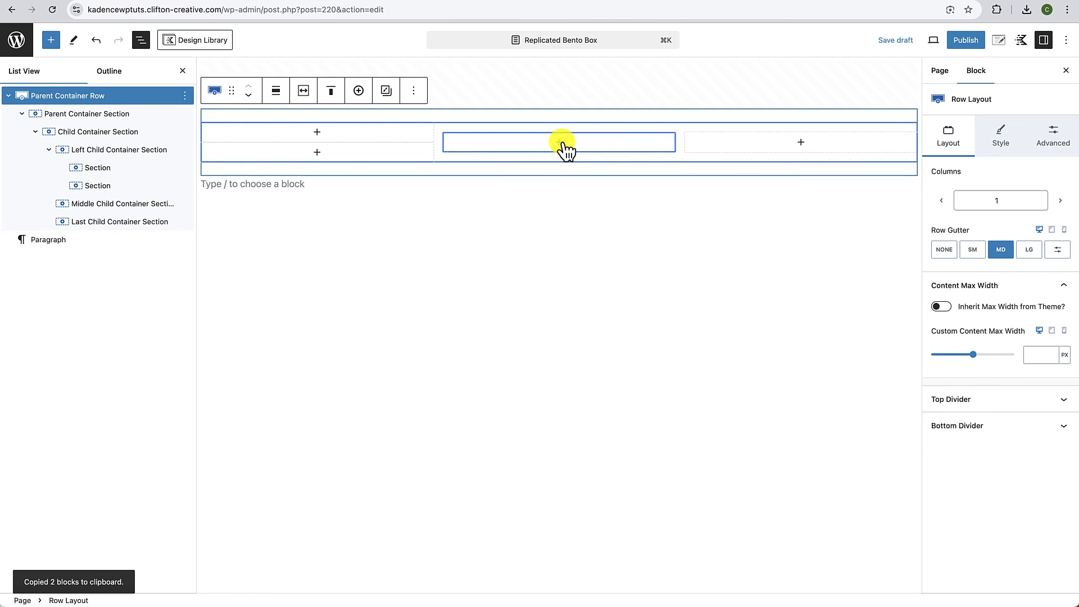
pyautogui.click(560, 144)
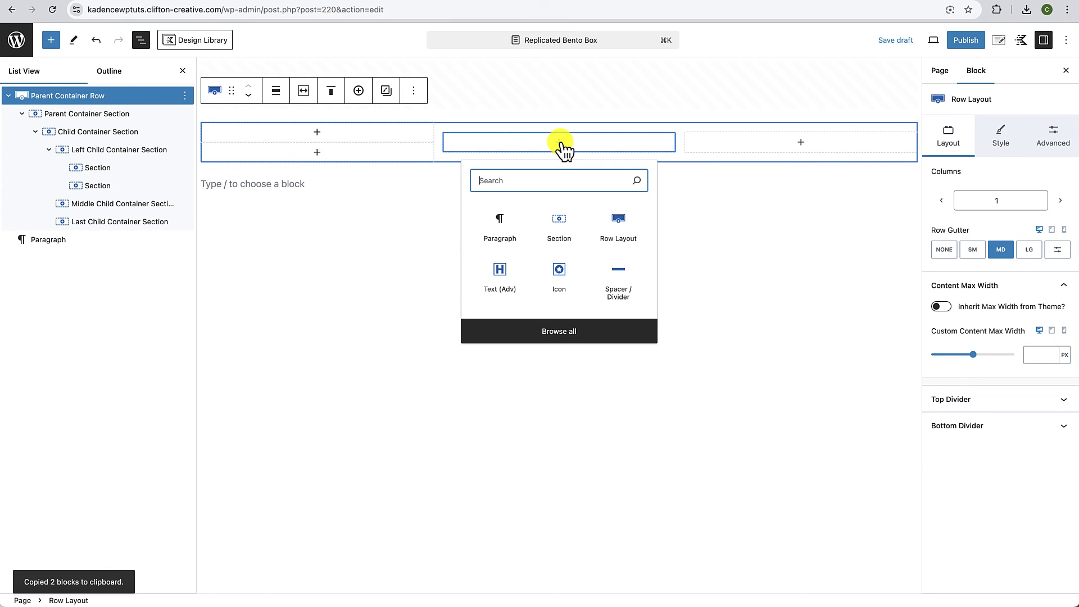
pyautogui.click(502, 228)
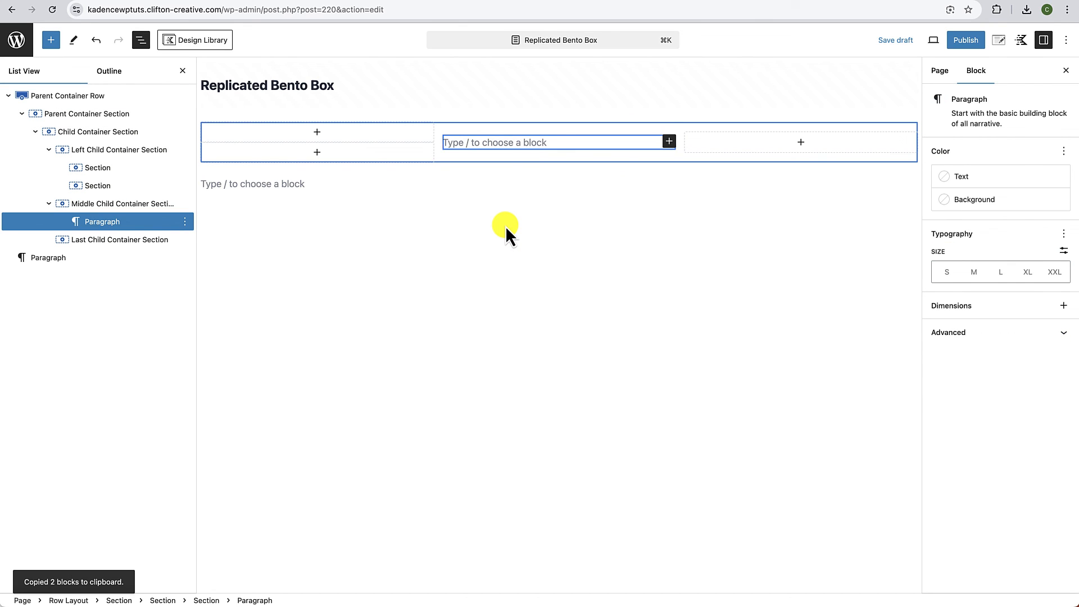
pyautogui.press('super+v')
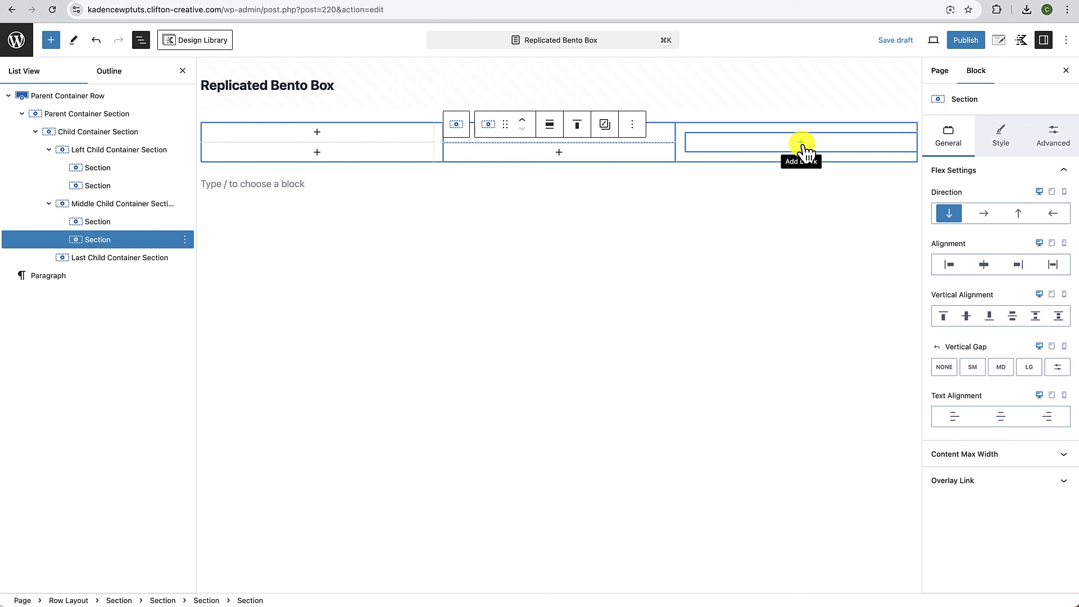
# Step: Paste the two copied sections into the Last Child Container Section and publish the page
pyautogui.click(802, 147)
pyautogui.click(799, 218)
pyautogui.click(504, 234)
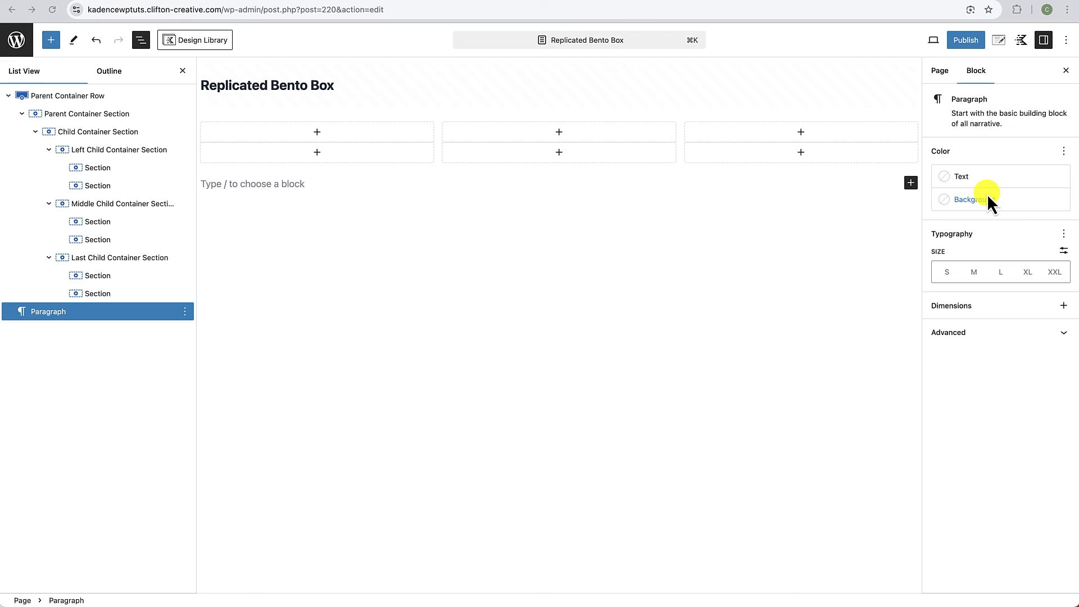
pyautogui.click(966, 40)
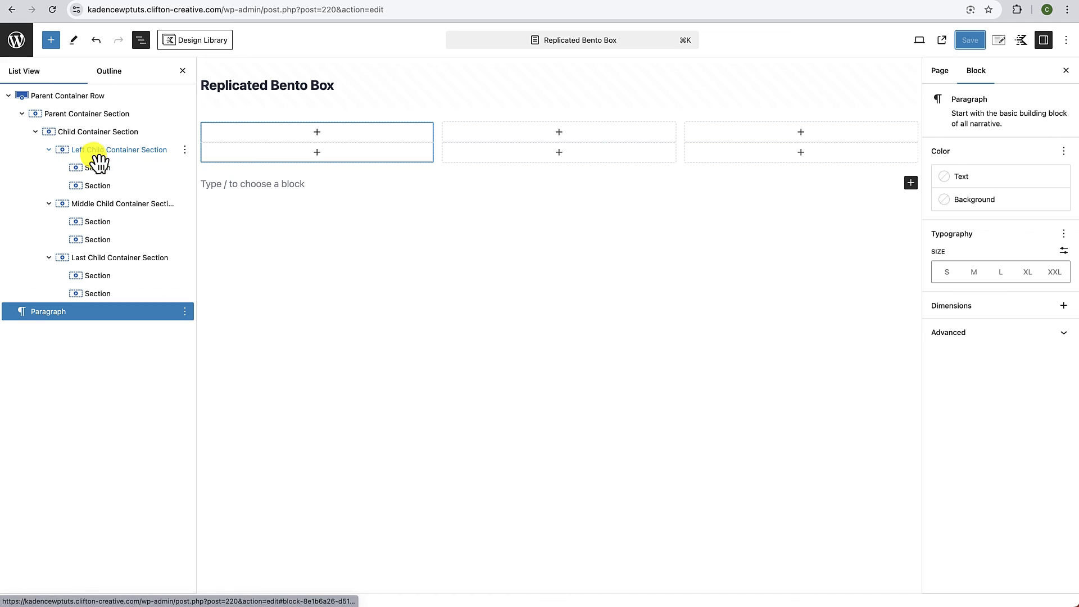
# Step: Give both sections inside the Left Child Container Section the pale blue-grey palette colour as background
pyautogui.click(110, 171)
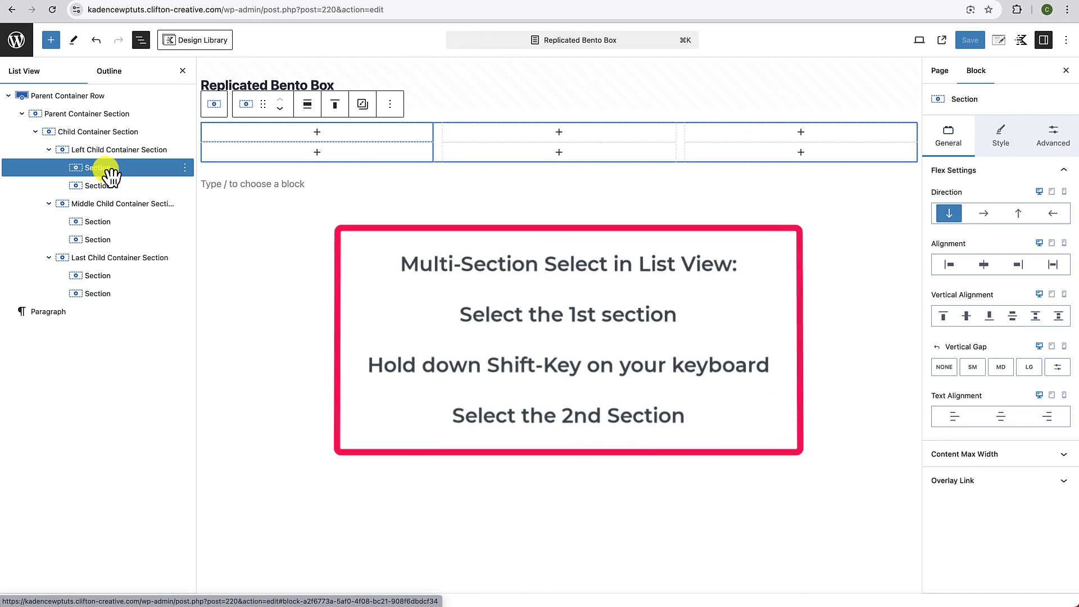
pyautogui.keyDown('shift'); pyautogui.click(106, 188); pyautogui.keyUp('shift')
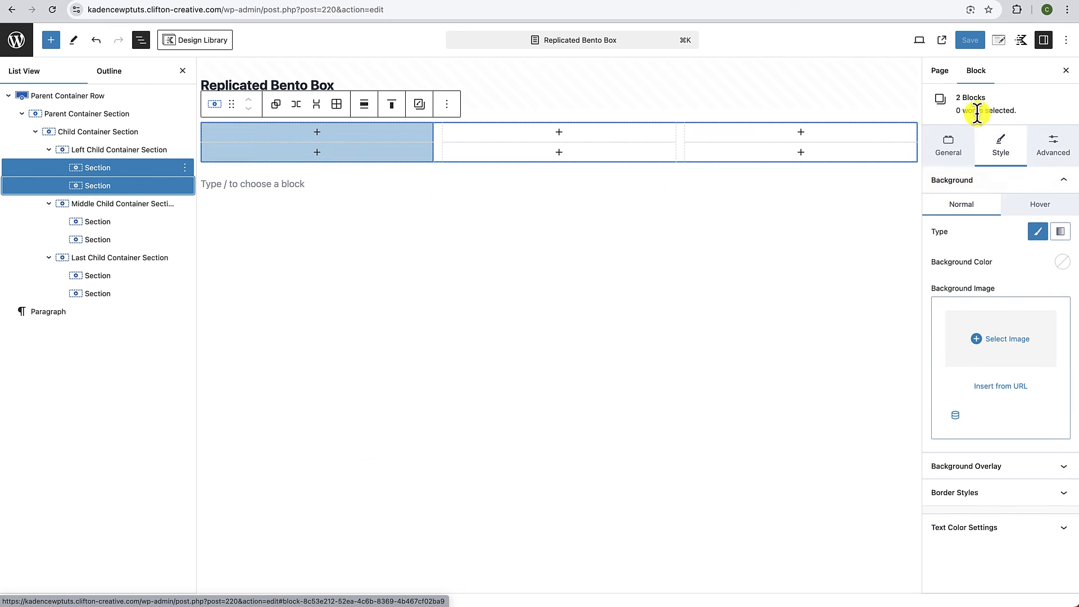
pyautogui.click(1001, 151)
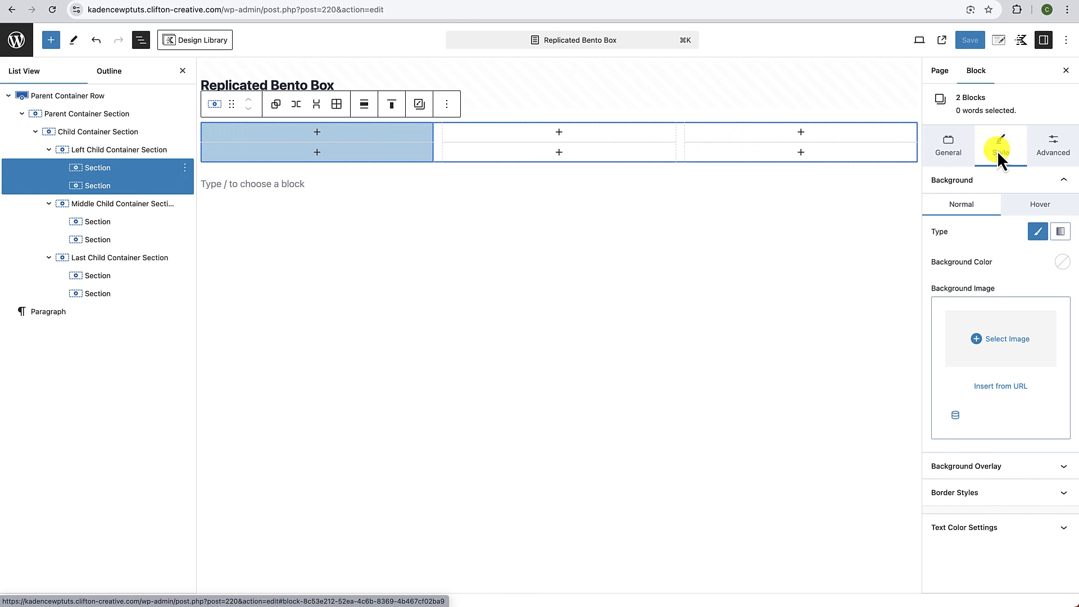
pyautogui.click(1061, 265)
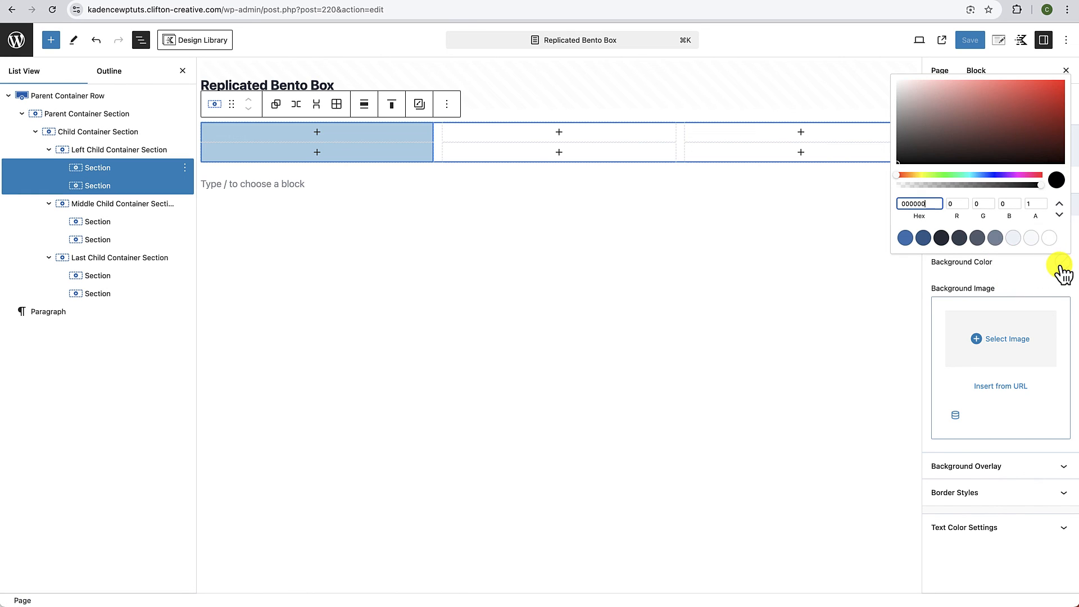
pyautogui.click(1013, 238)
pyautogui.click(1007, 265)
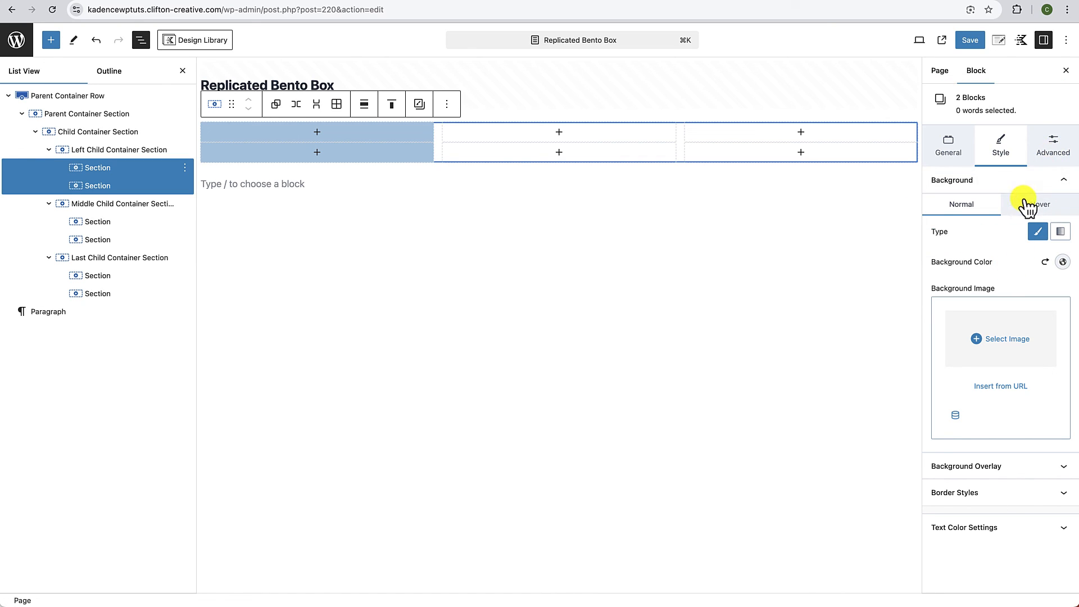
# Step: Link the padding of the two selected left sections on all sides and set it to Small 24px
pyautogui.click(1055, 153)
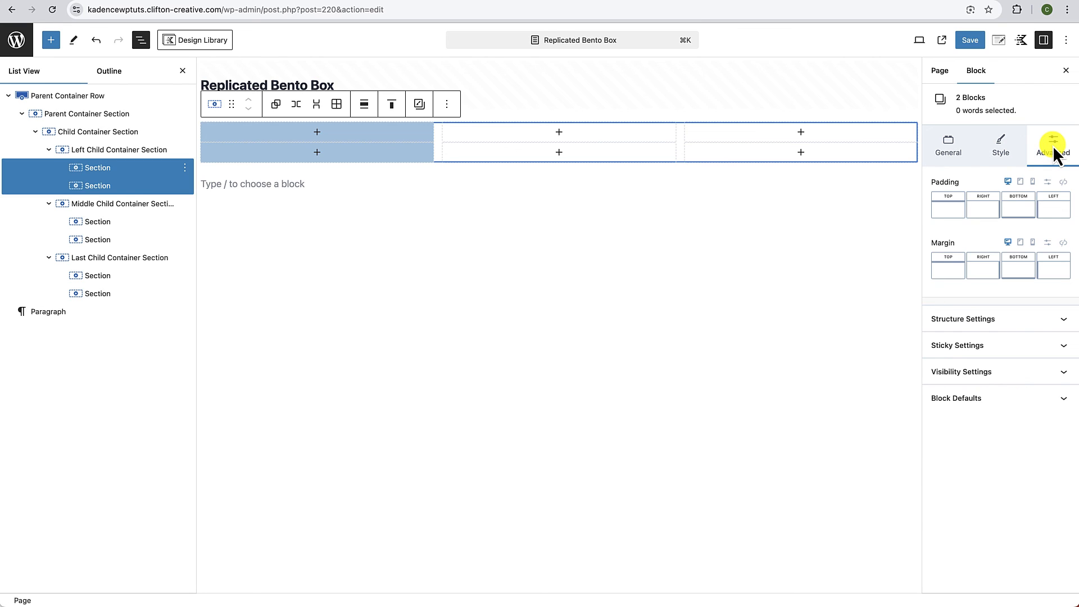
pyautogui.click(1063, 182)
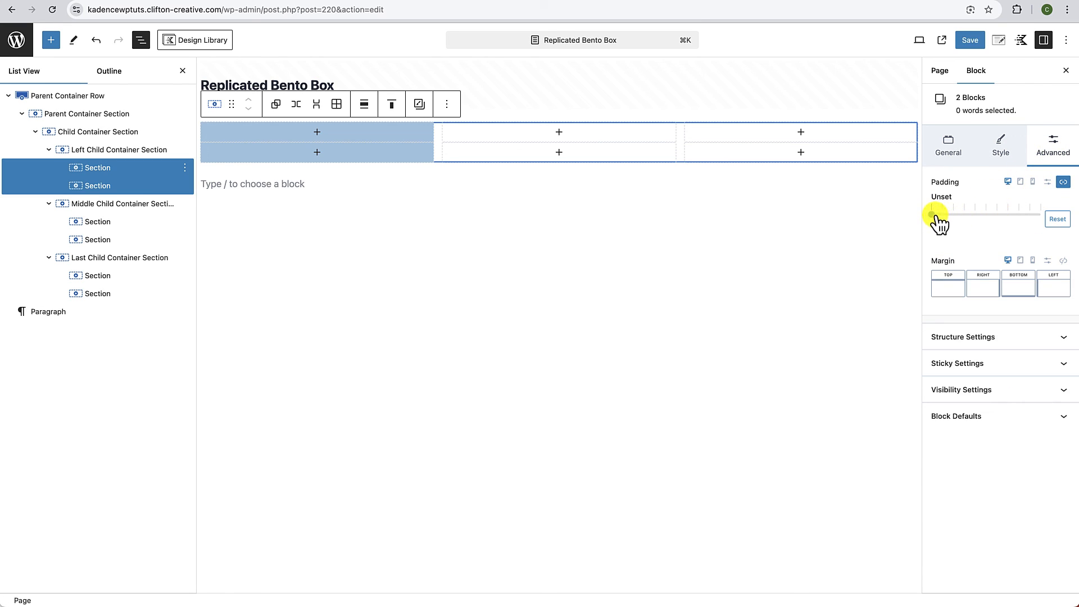
pyautogui.moveTo(937, 223); pyautogui.dragTo(967, 223)
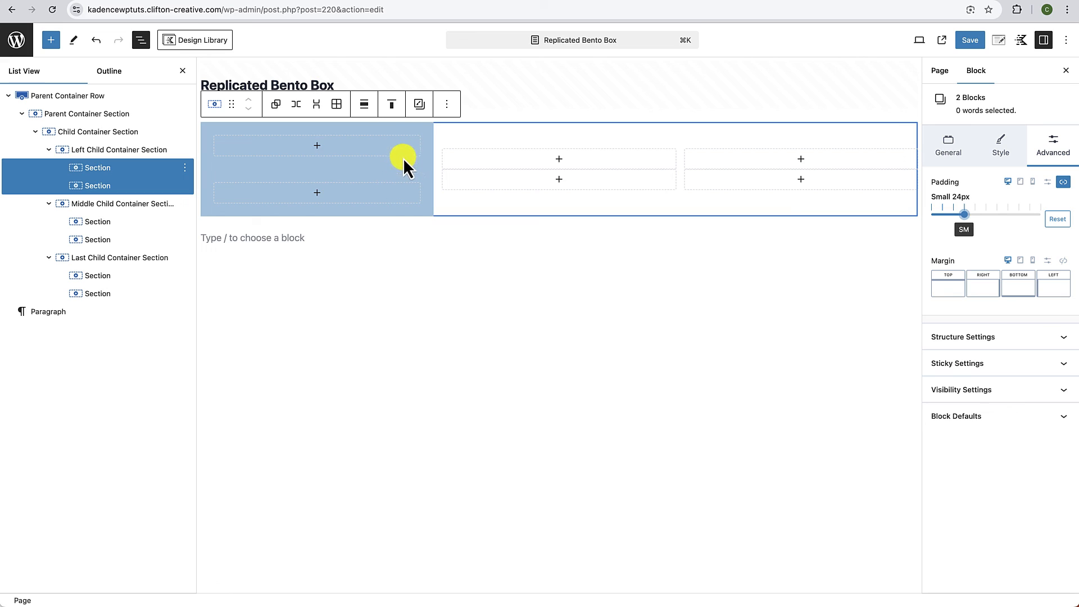
# Step: Copy the styles of the two left sections and paste them onto both sections inside the Middle Child Container Section
pyautogui.click(422, 107)
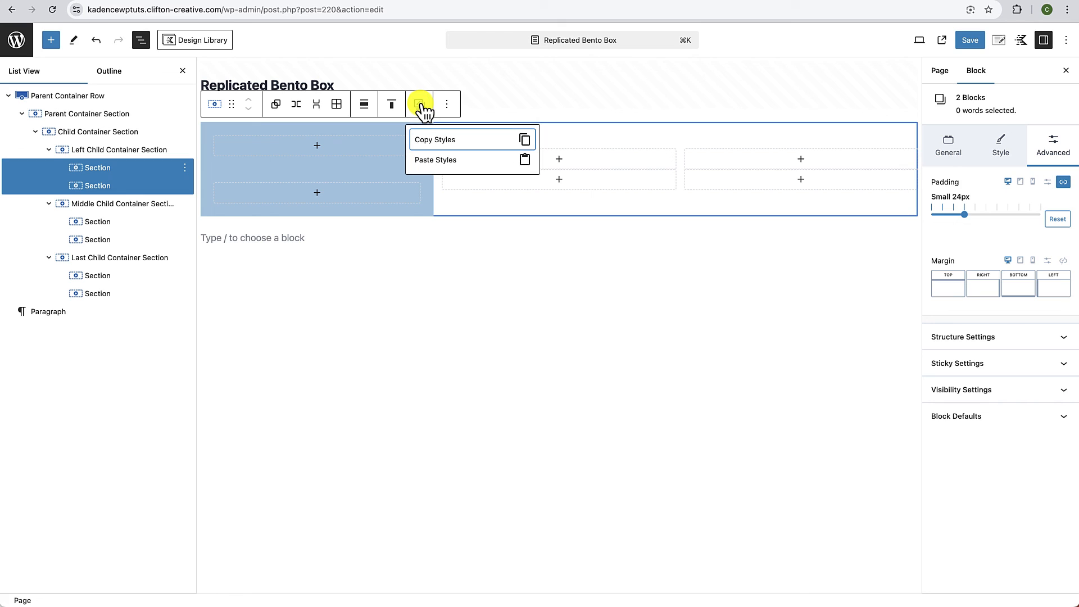
pyautogui.click(430, 141)
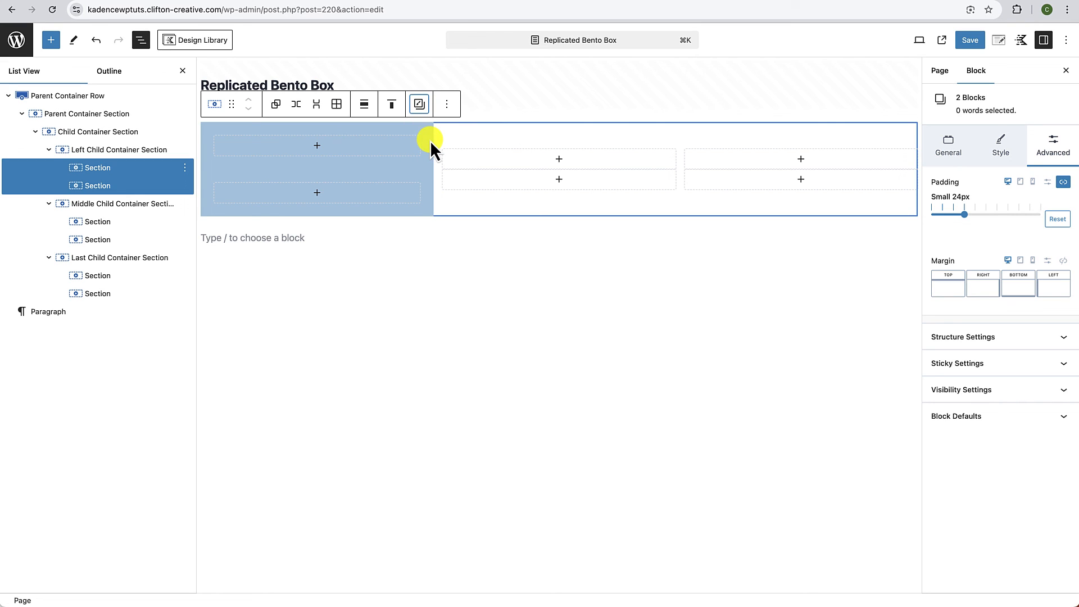
pyautogui.click(107, 225)
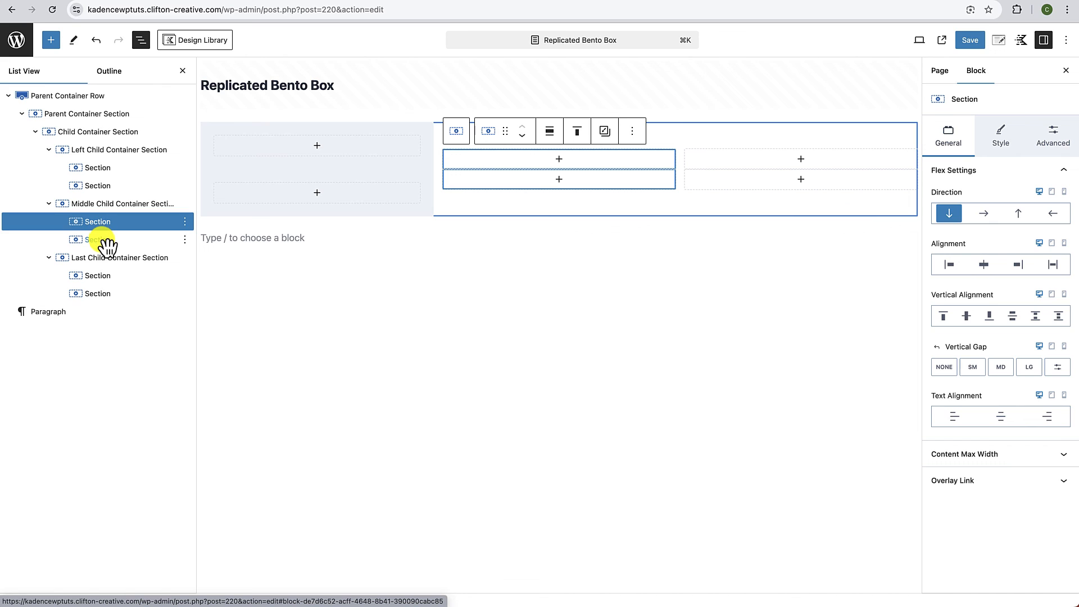
pyautogui.keyDown('shift'); pyautogui.click(106, 242); pyautogui.keyUp('shift')
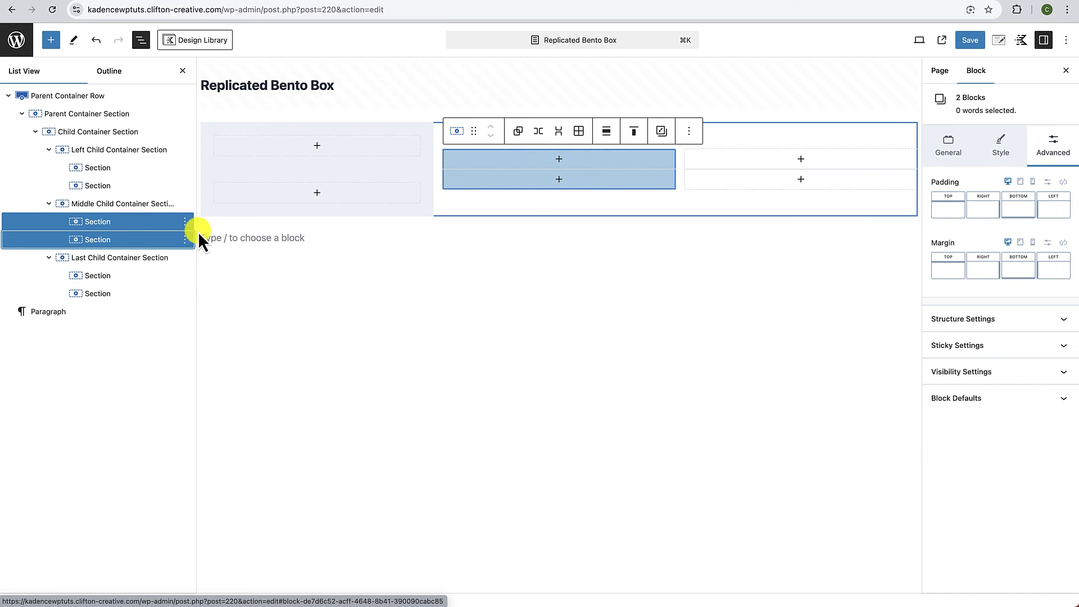
pyautogui.click(662, 132)
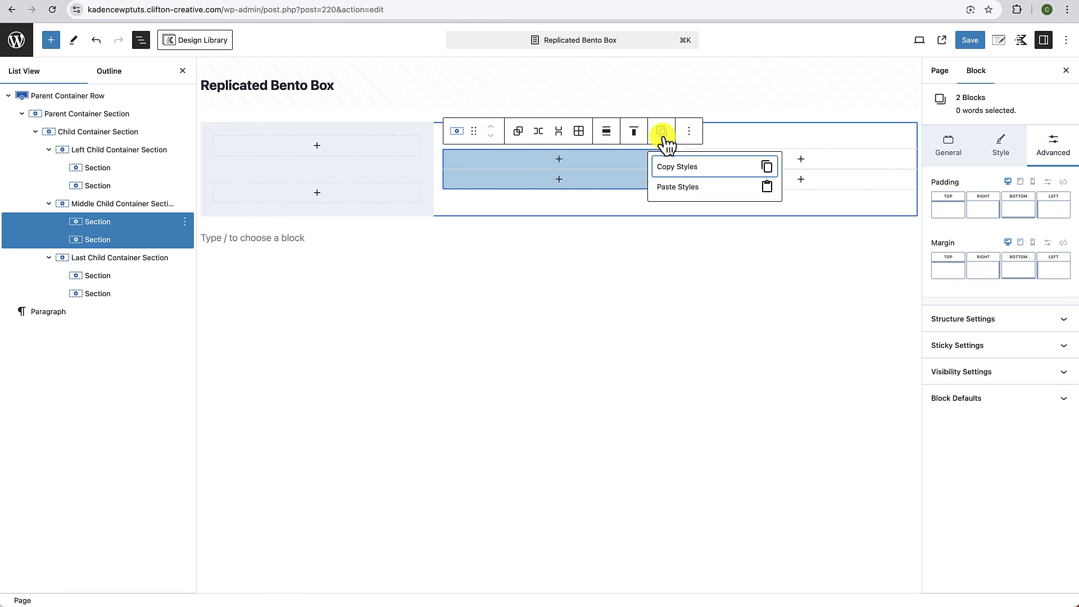
pyautogui.click(677, 187)
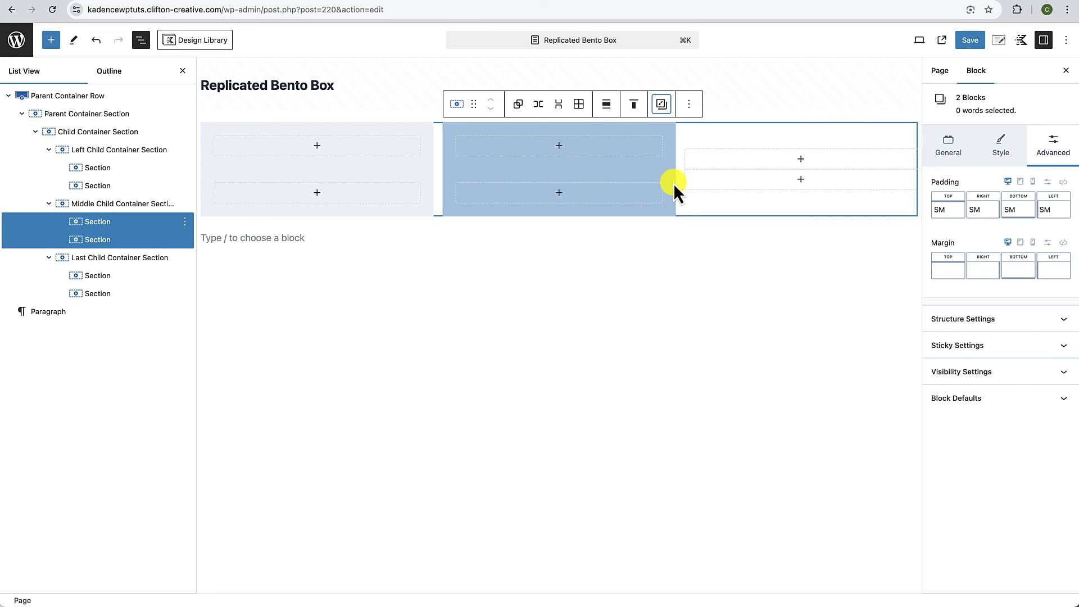
# Step: Paste the copied section styles onto both sections inside the Last Child Container Section
pyautogui.click(113, 280)
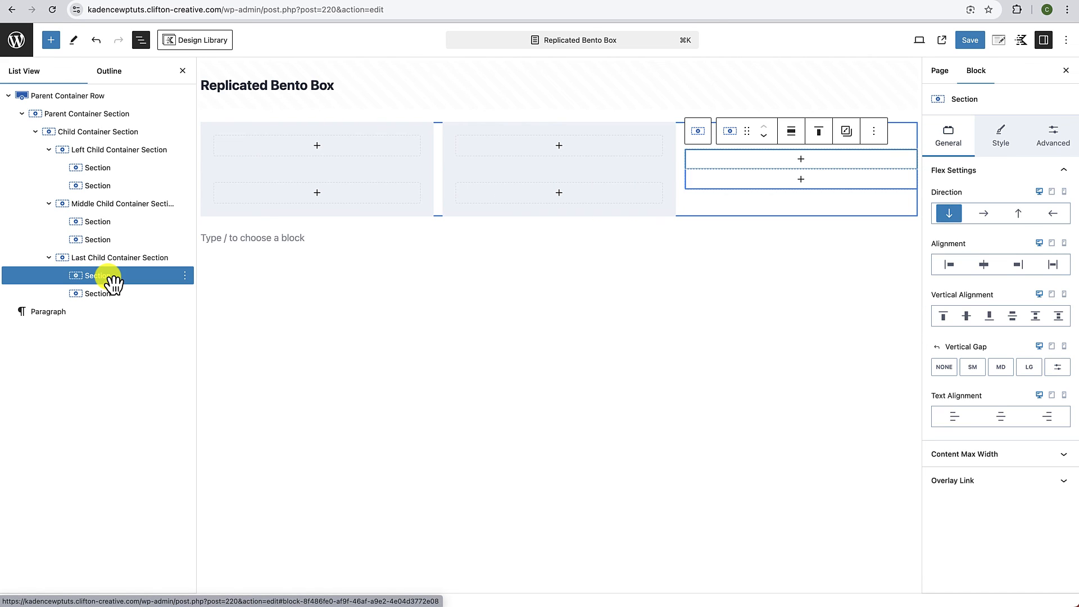
pyautogui.keyDown('shift'); pyautogui.click(110, 294); pyautogui.keyUp('shift')
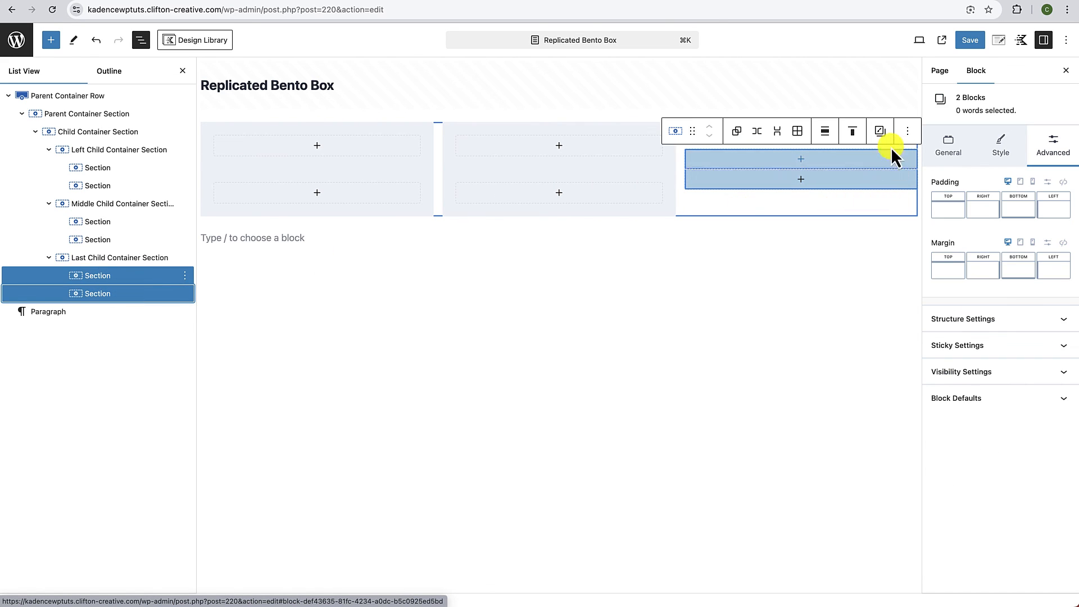
pyautogui.click(882, 133)
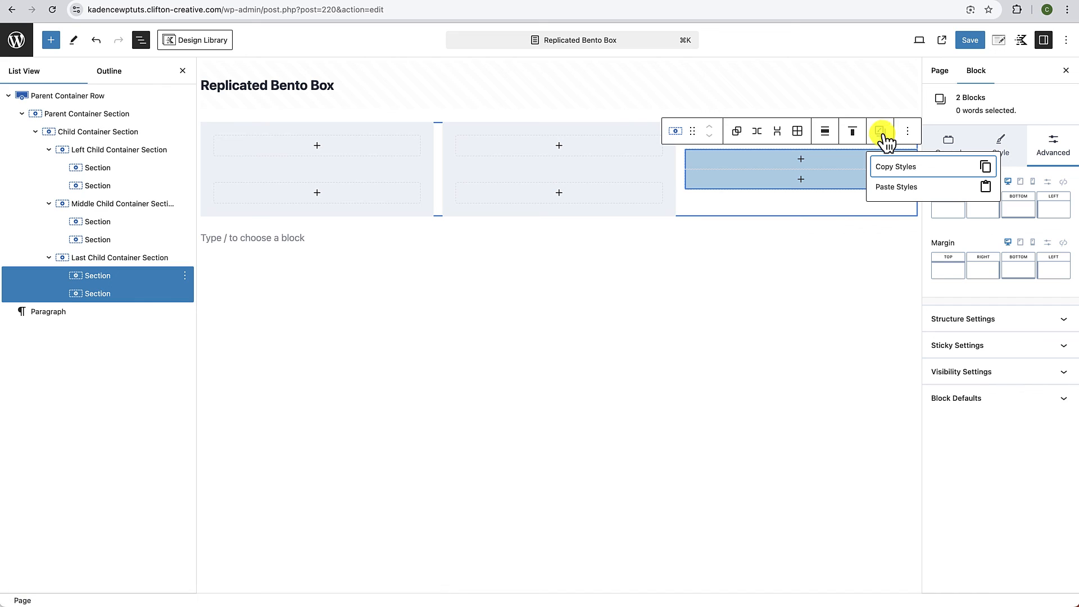
pyautogui.click(889, 189)
pyautogui.click(754, 232)
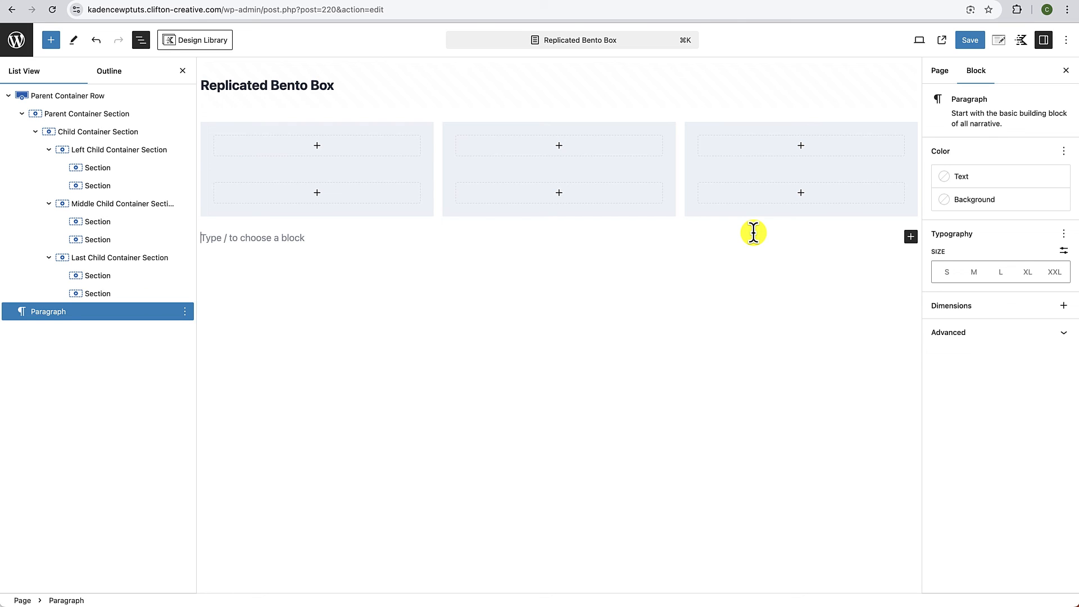
# Step: Set the Left Child Container Section's flex direction to vertical and its vertical gap to SM
pyautogui.click(122, 152)
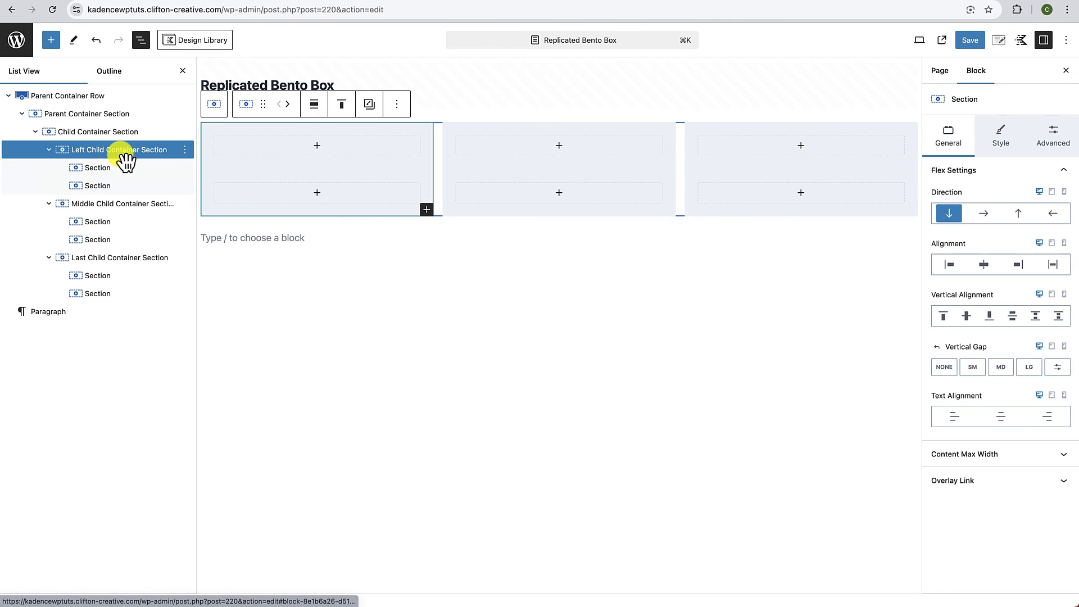
pyautogui.click(955, 214)
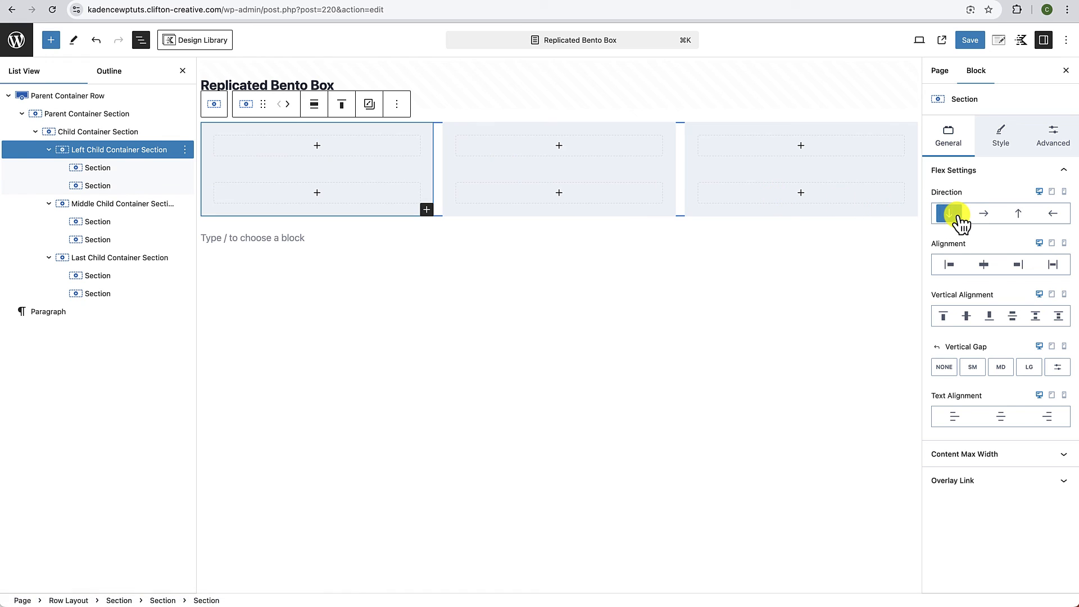
pyautogui.click(975, 371)
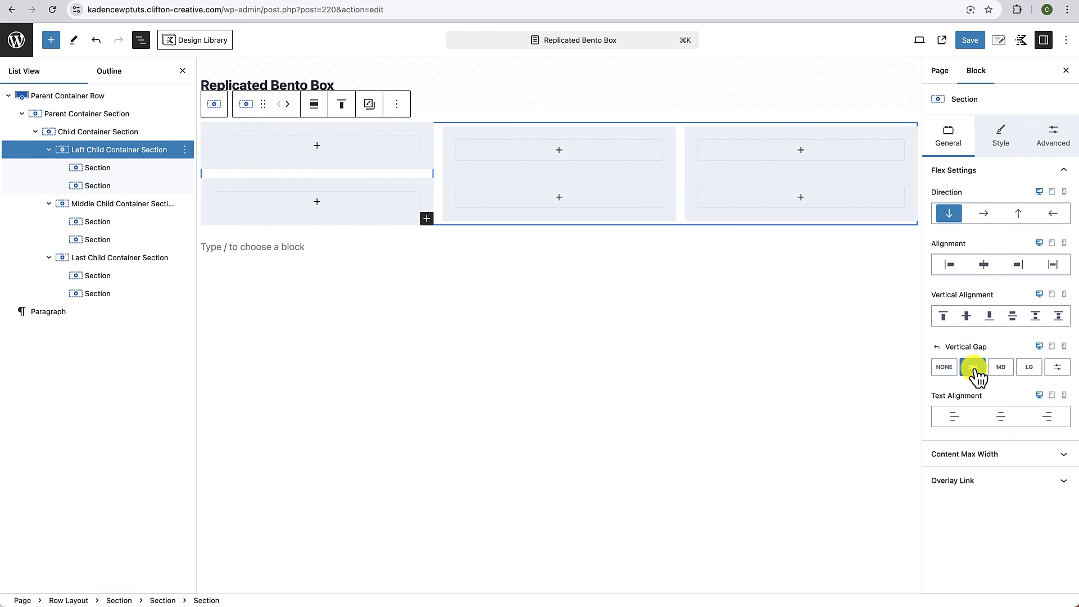
# Step: Set the vertical gap of both the Middle and Last Child Container Sections to SM together
pyautogui.click(140, 204)
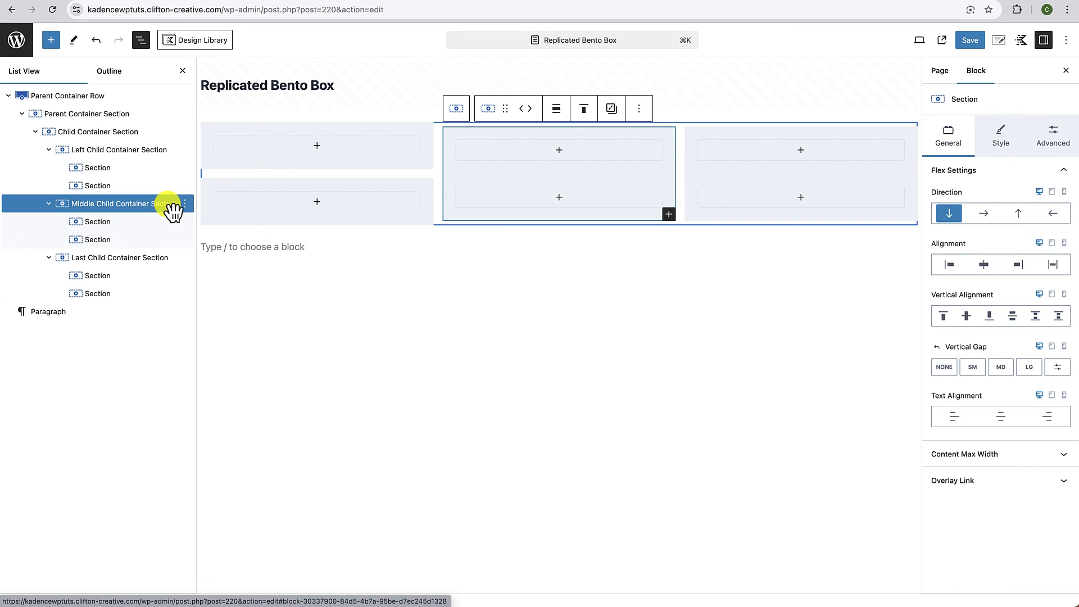
pyautogui.keyDown('shift'); pyautogui.click(132, 260); pyautogui.keyUp('shift')
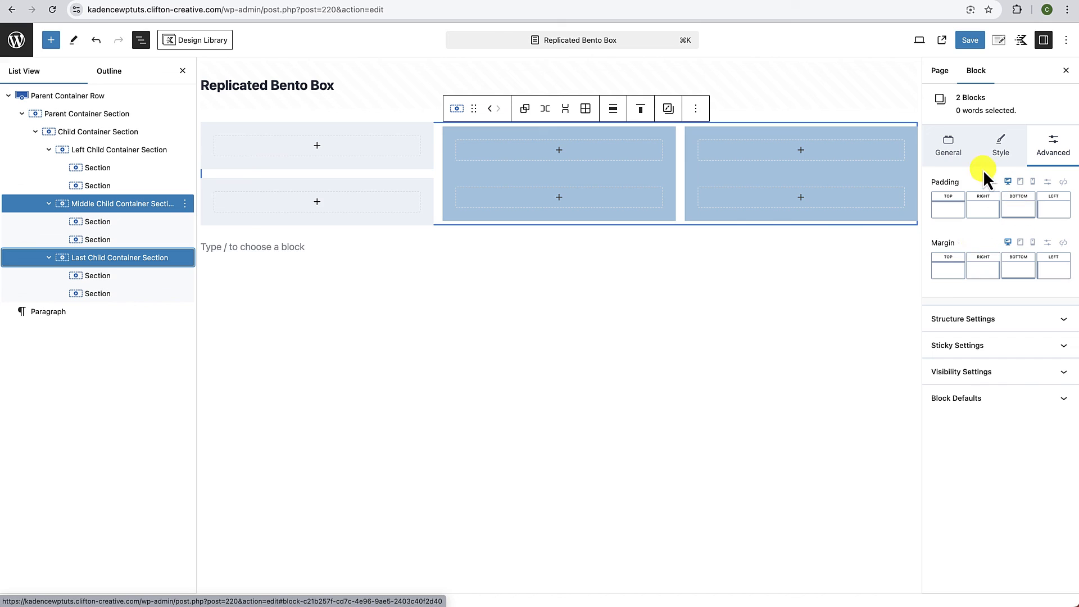
pyautogui.click(954, 152)
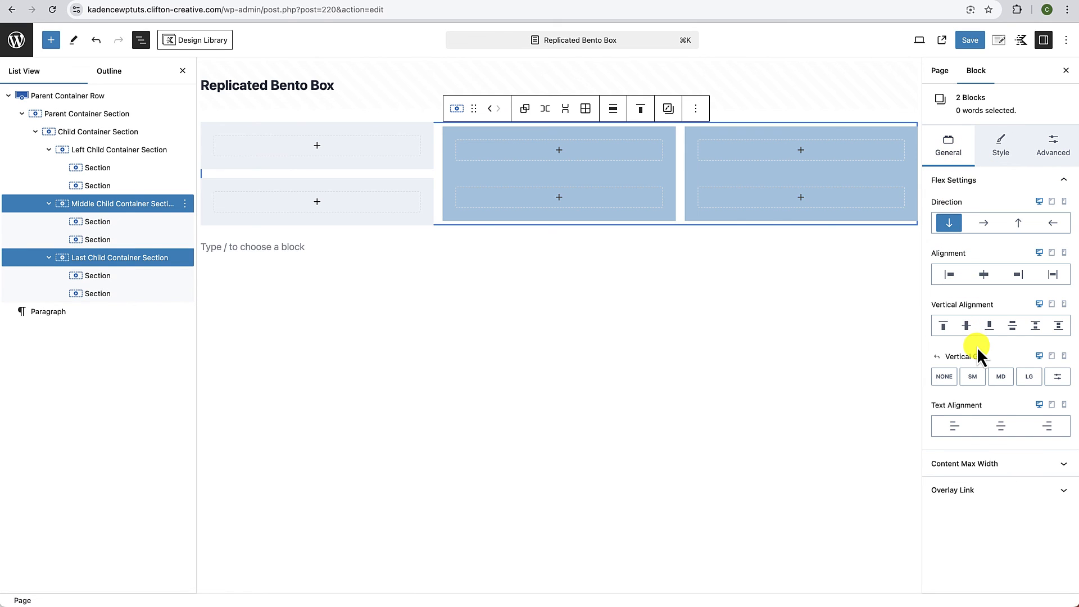
pyautogui.click(975, 377)
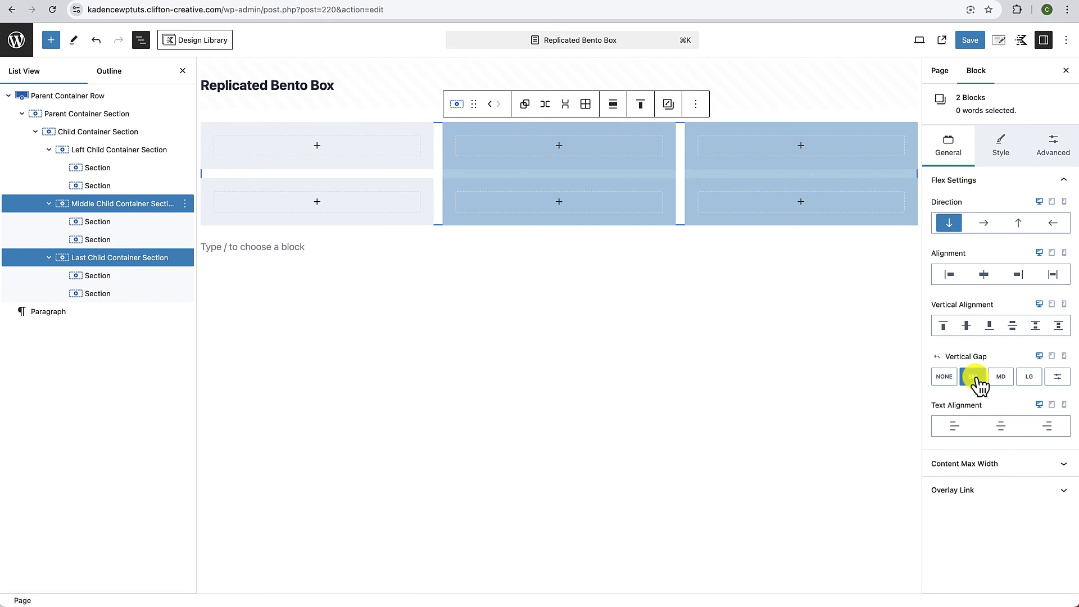
pyautogui.click(745, 365)
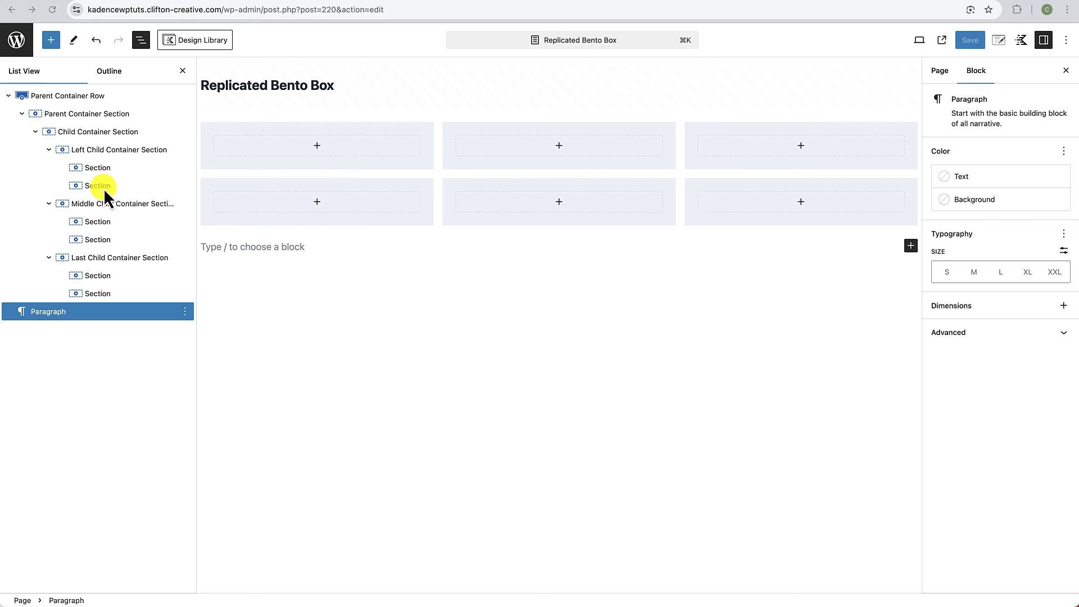
# Step: Select the first section inside the Left Child Container Section
pyautogui.click(98, 168)
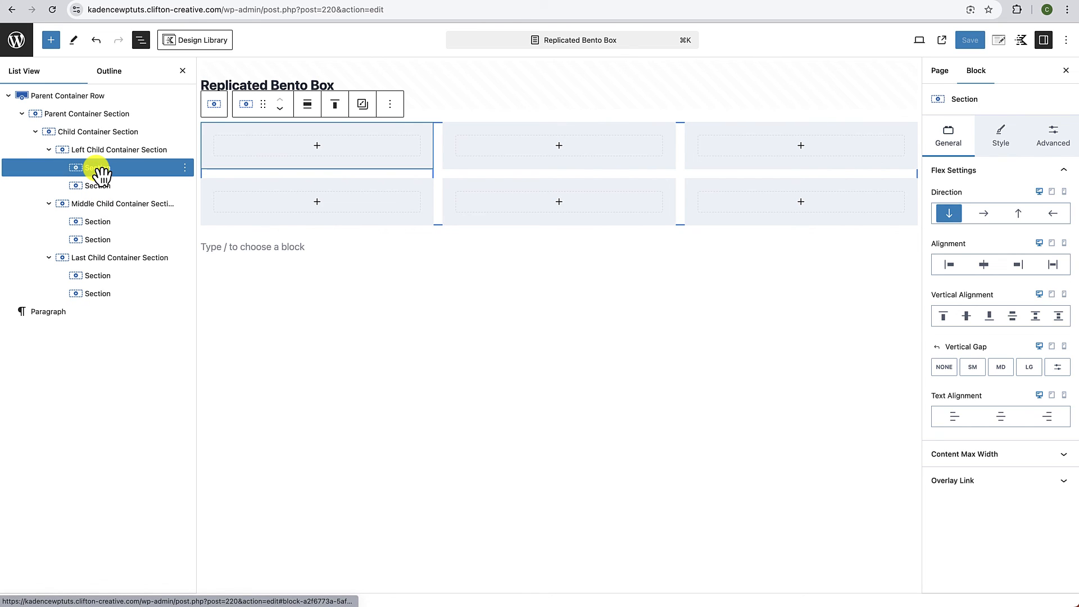
# Step: Rename the first section inside the Left Child Container Section as "Left Top Content Section"
pyautogui.click(185, 169)
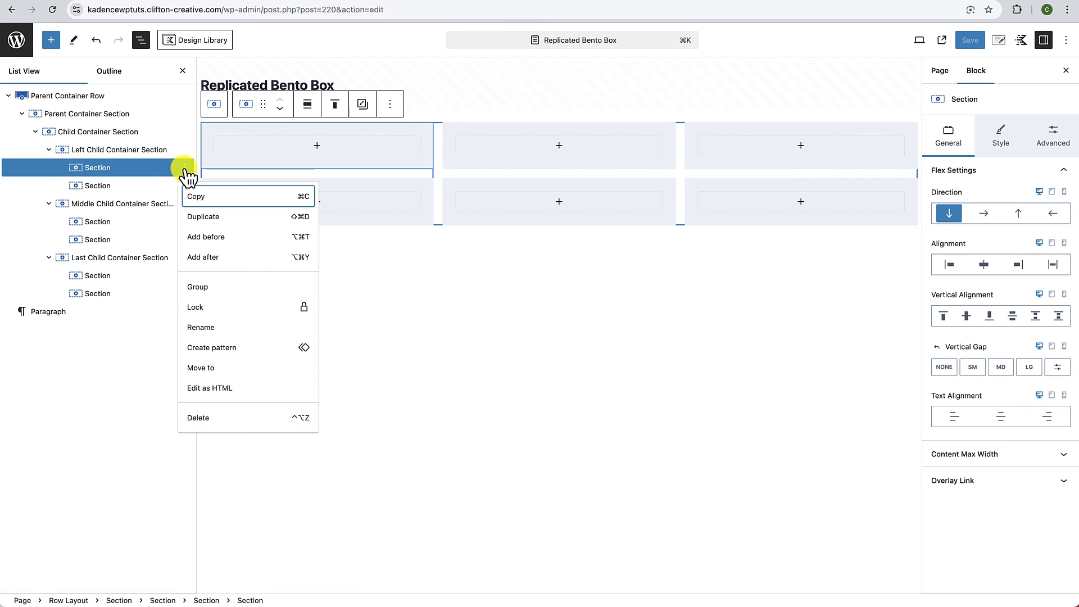
pyautogui.click(207, 329)
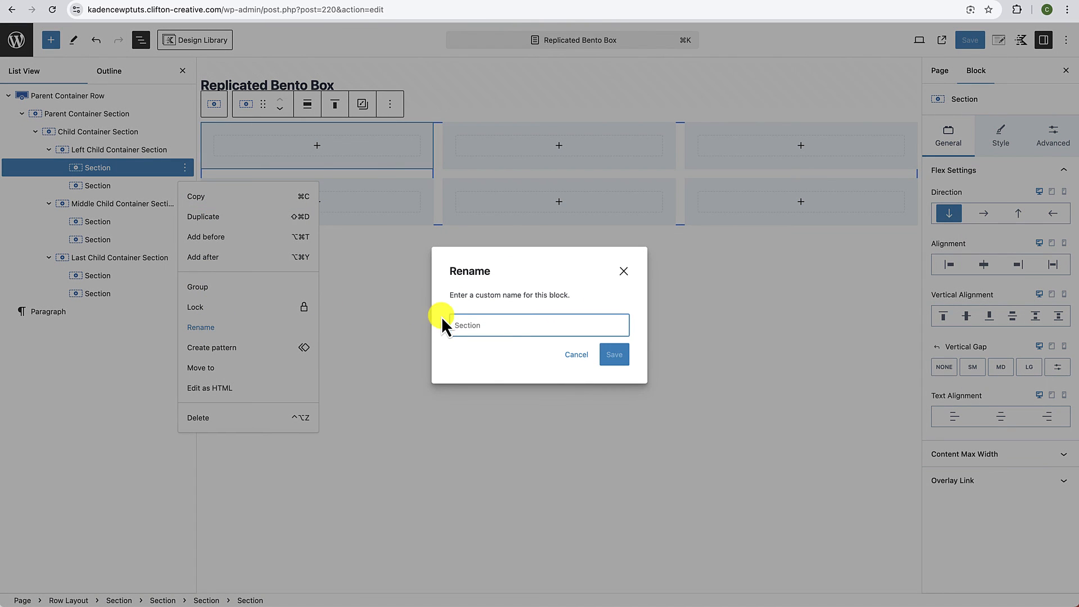
pyautogui.write('Left Top Content Section')
pyautogui.click(614, 354)
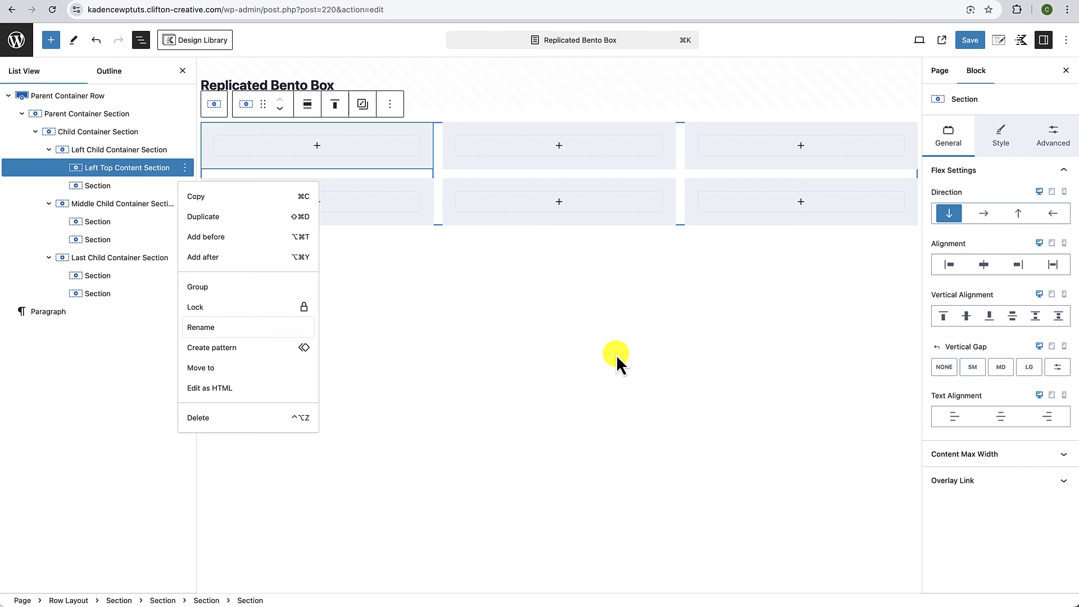
# Step: Rename the second section inside the Left Child Container Section as "Left Bottom Content Section"
pyautogui.click(121, 189)
pyautogui.click(184, 186)
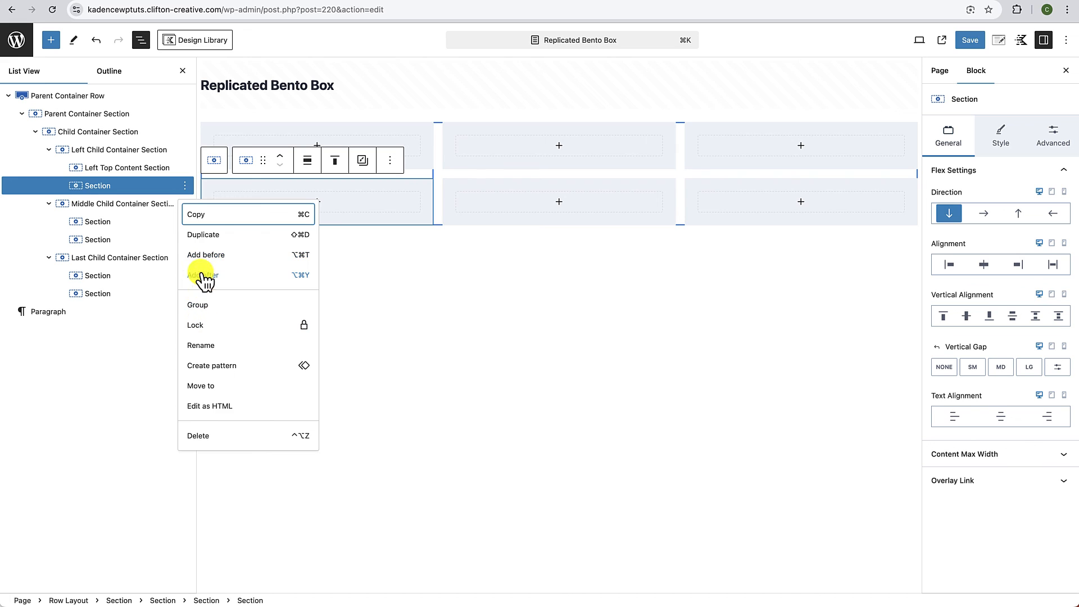
pyautogui.click(202, 345)
pyautogui.press('super+v')
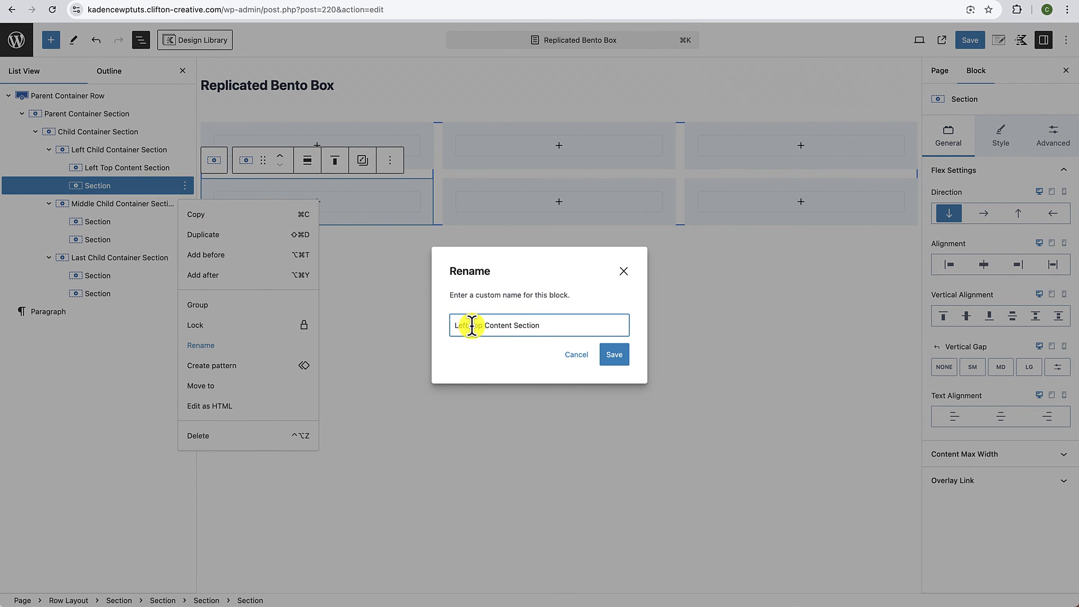
pyautogui.doubleClick(481, 326)
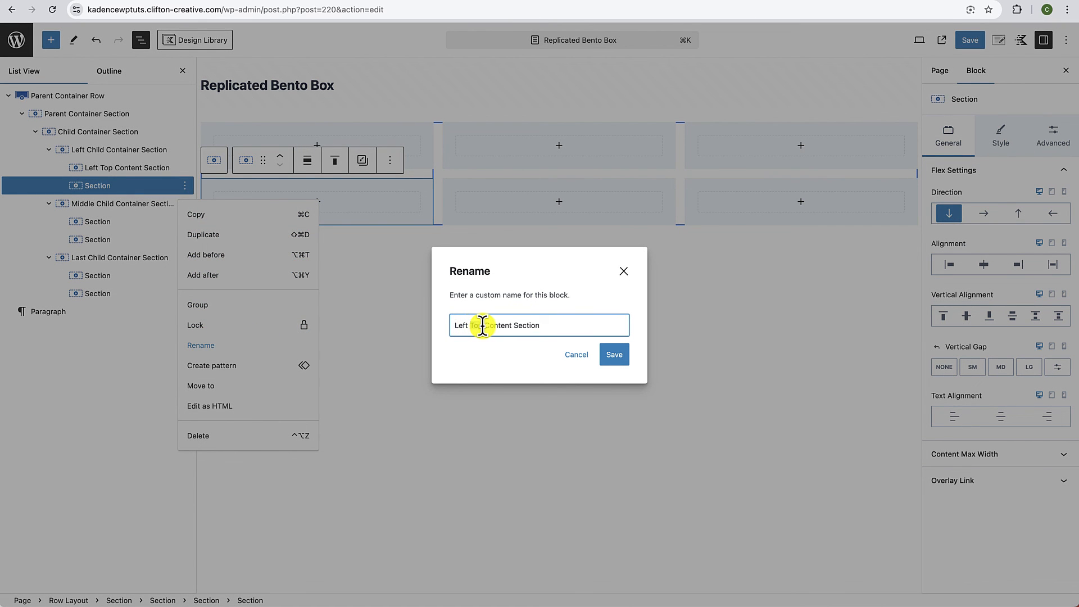
pyautogui.write('Bottom')
pyautogui.click(618, 355)
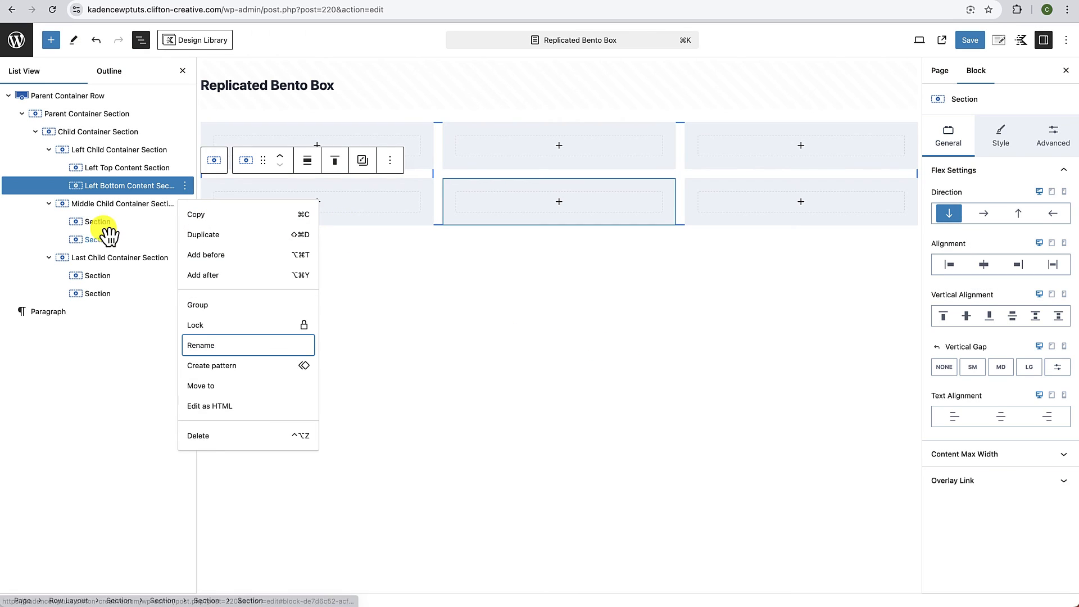
# Step: Rename the first section inside the Middle Child Container Section as "Middle Top Content Section"
pyautogui.click(107, 223)
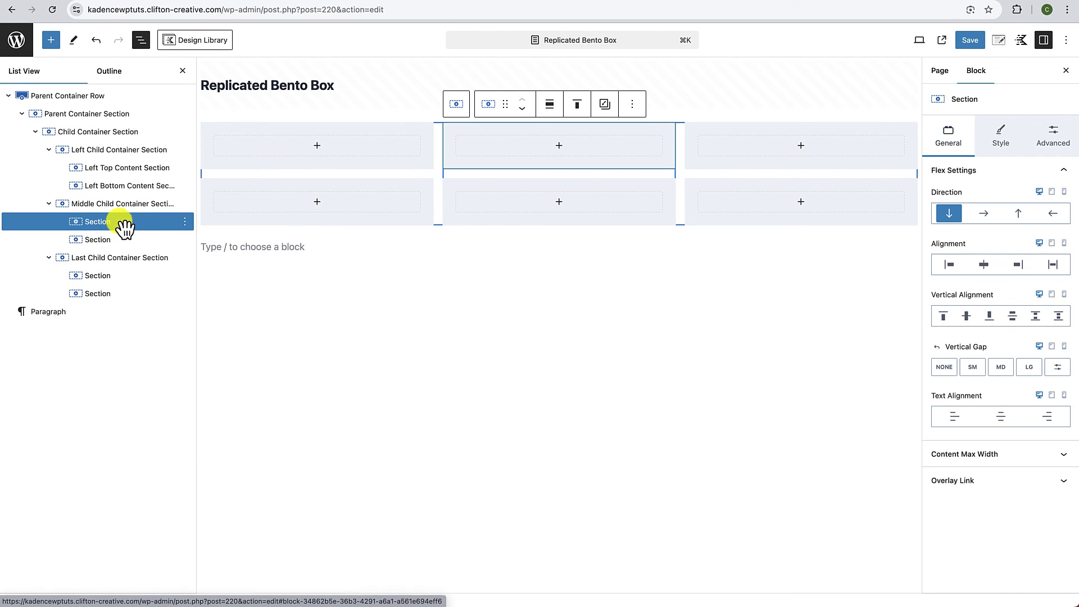
pyautogui.click(184, 221)
pyautogui.click(201, 381)
pyautogui.write('Left Top Content Section')
pyautogui.doubleClick(462, 325)
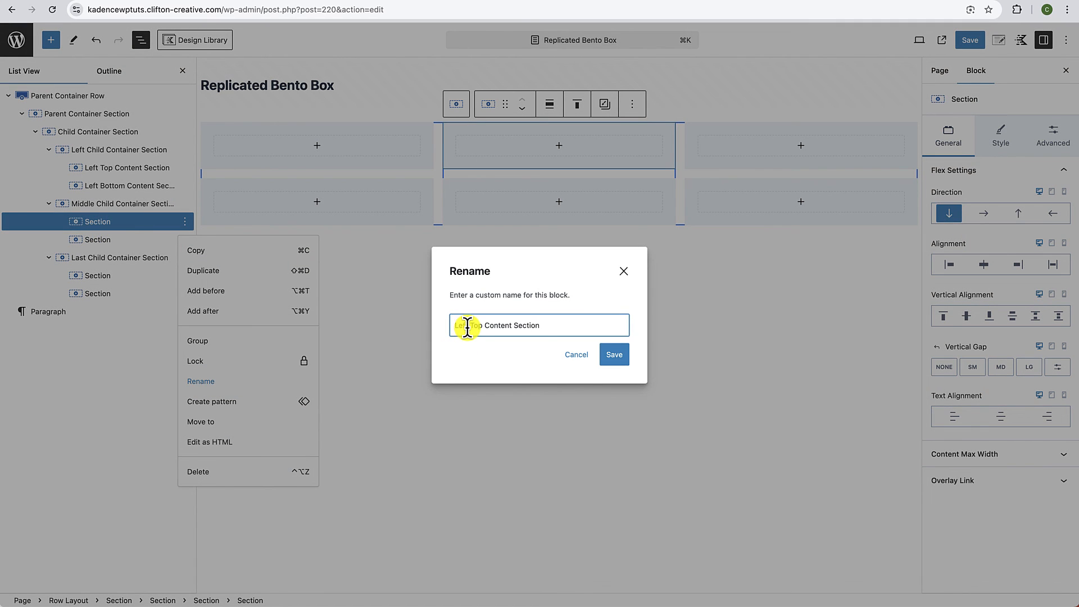
pyautogui.press('BackSpace')
pyautogui.write('Middle')
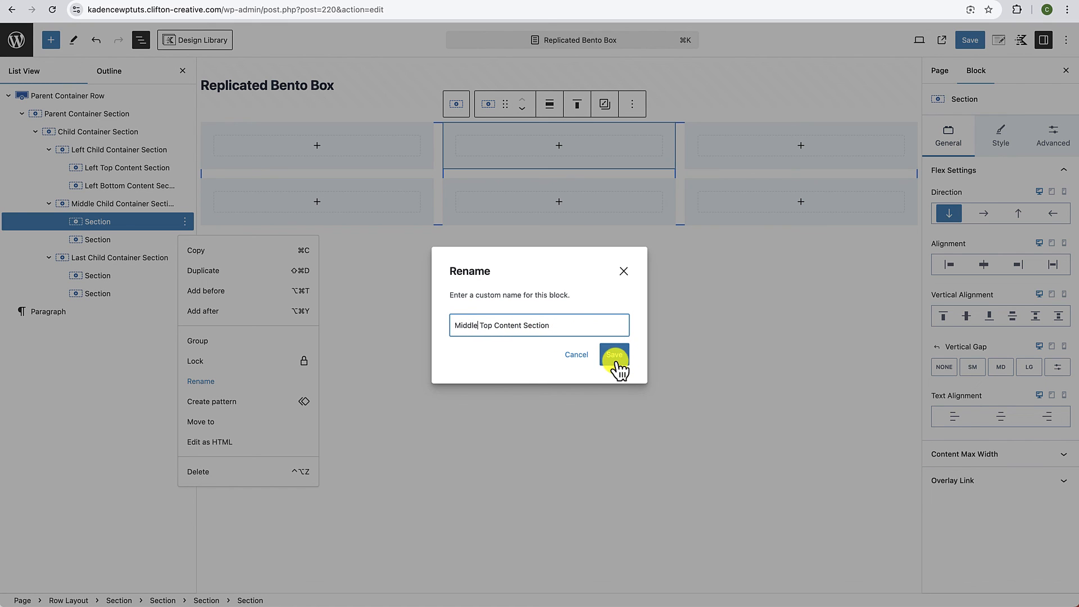
pyautogui.click(615, 355)
# Step: Rename the second section inside the Middle Child Container Section as "Middle Bottom Content Section"
pyautogui.click(135, 241)
pyautogui.click(184, 240)
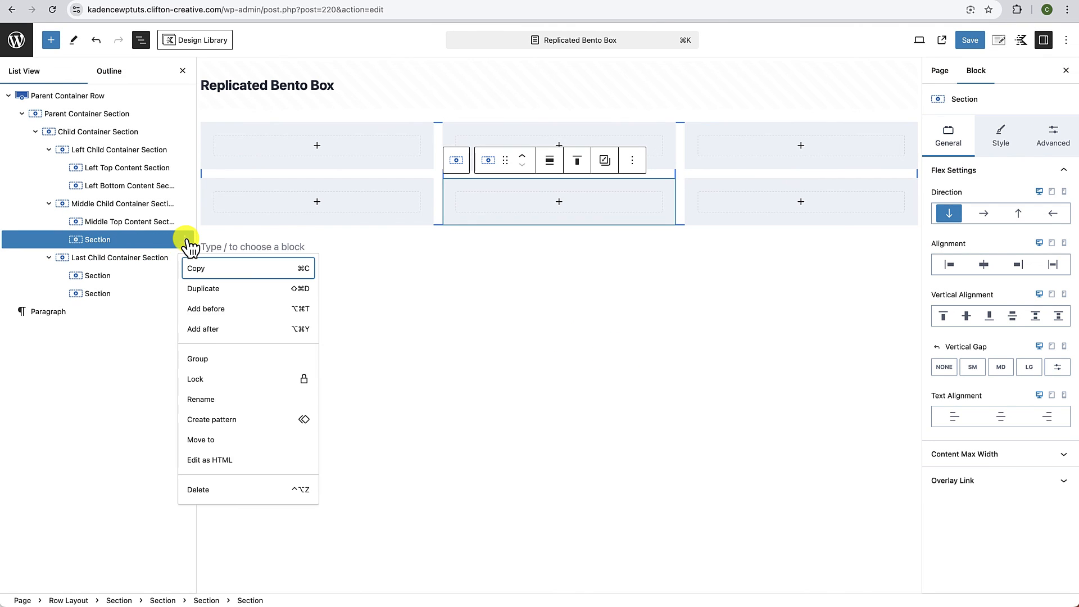
pyautogui.click(200, 400)
pyautogui.write('Left Top Content Section')
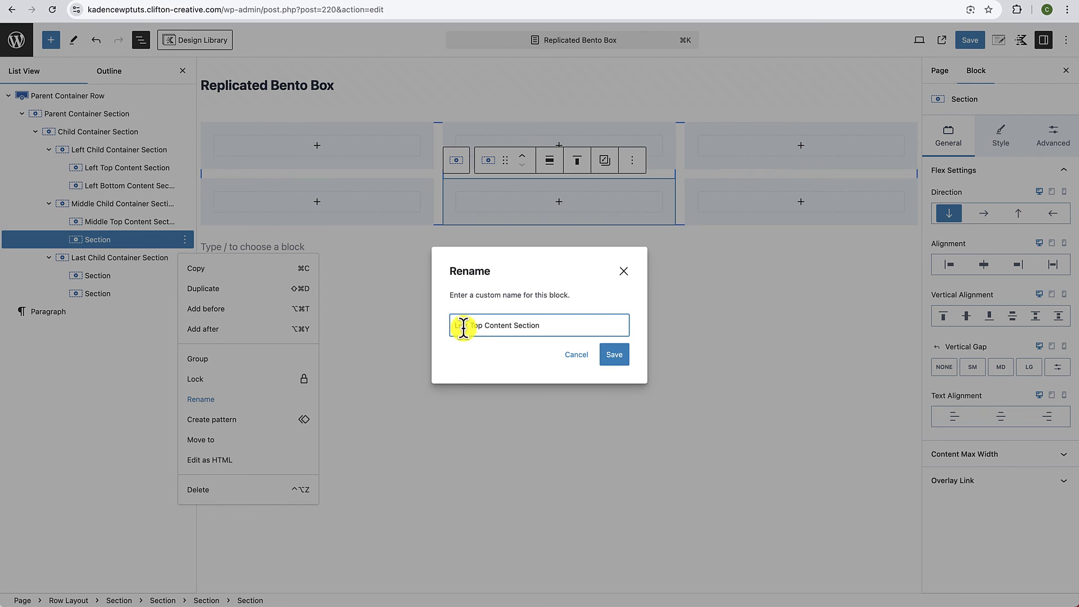
pyautogui.moveTo(470, 326); pyautogui.dragTo(448, 336)
pyautogui.write('Middle')
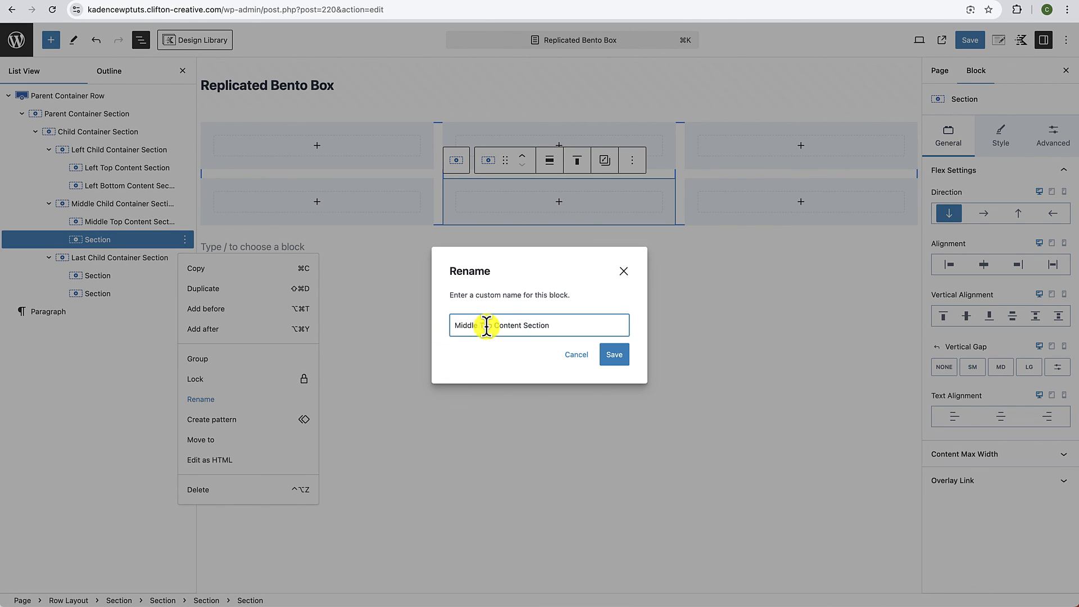
pyautogui.doubleClick(487, 326)
pyautogui.write('Bottom')
pyautogui.click(615, 354)
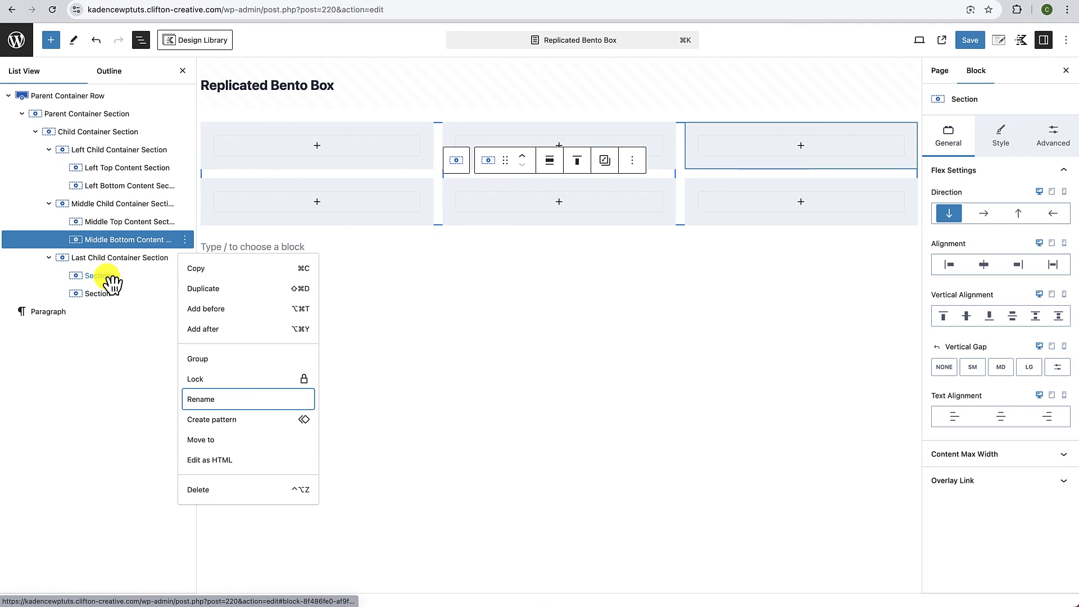
# Step: Rename the first section inside the Last Child Container Section as "Last Top Content Section"
pyautogui.click(108, 276)
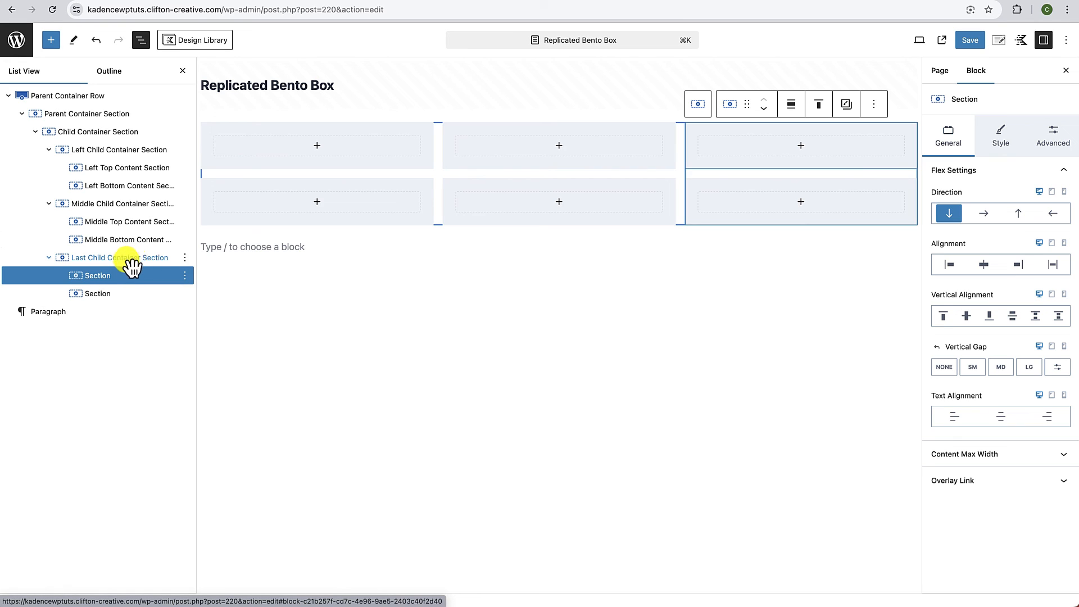
pyautogui.click(185, 275)
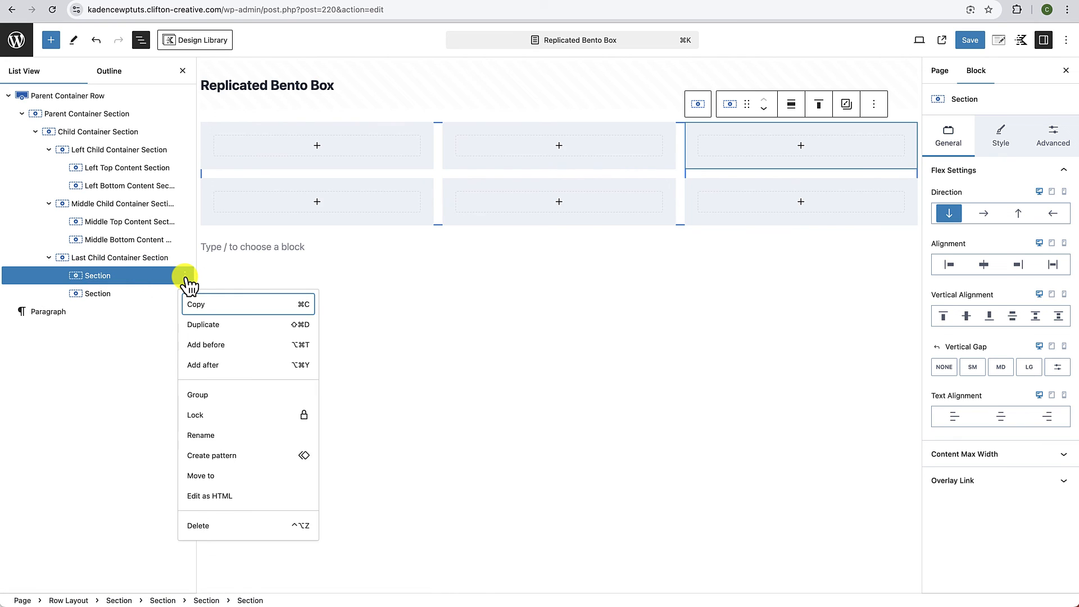
pyautogui.click(208, 436)
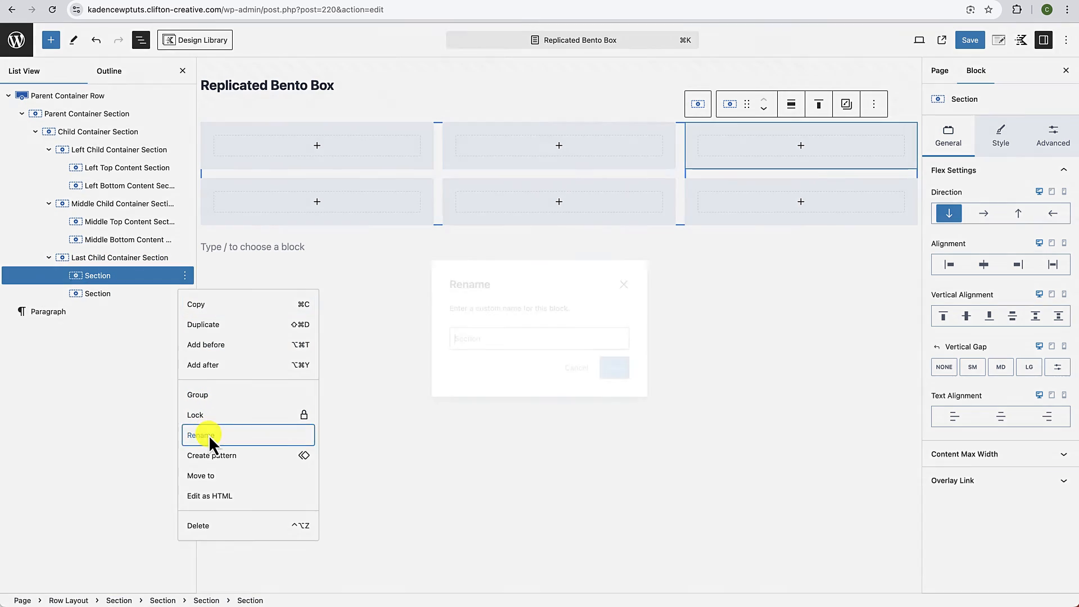
pyautogui.write('Left Top Content Section')
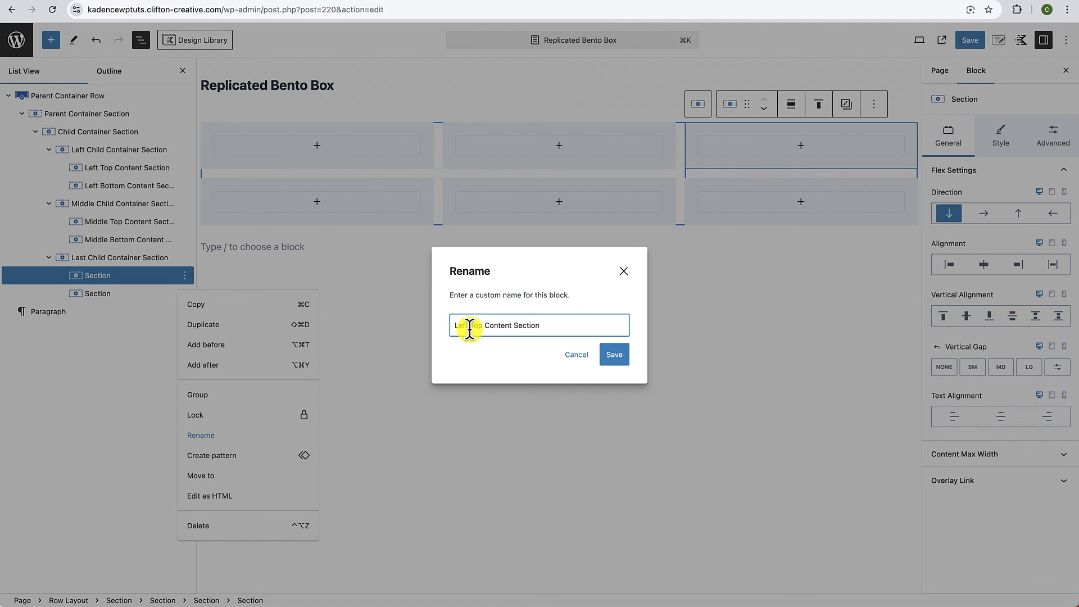
pyautogui.write('Last')
pyautogui.click(614, 354)
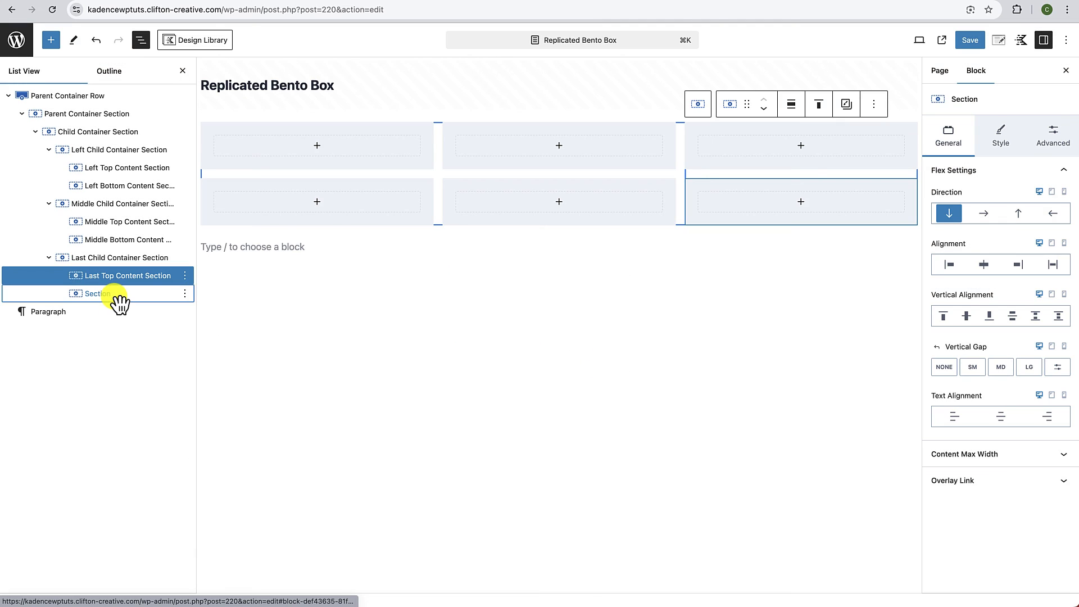
# Step: Rename the second section inside the Last Child Container Section as "Last Bottom Content Section"
pyautogui.click(115, 295)
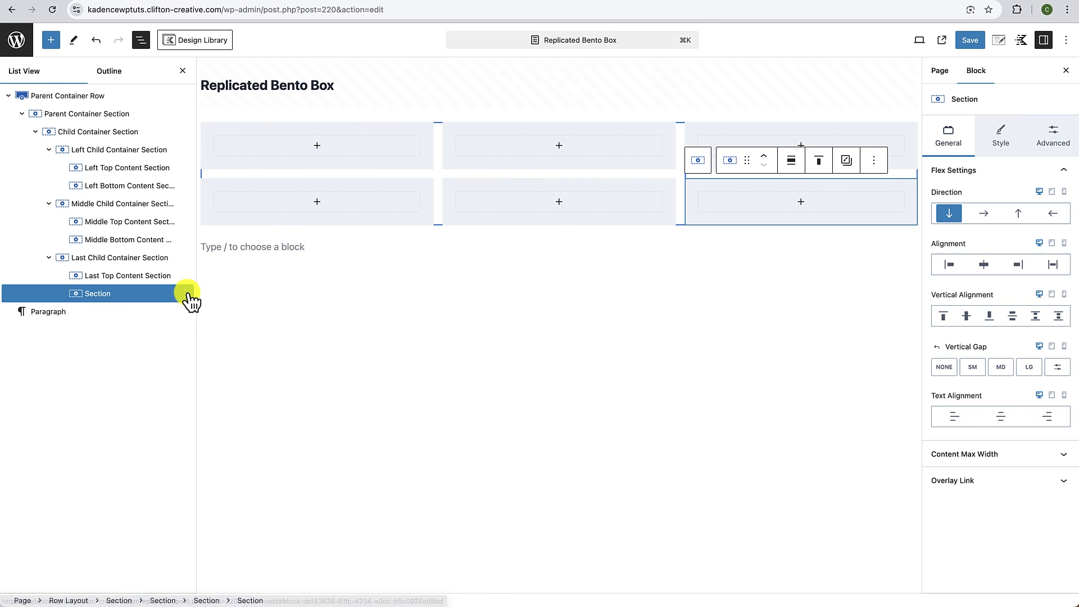
pyautogui.rightClick(187, 292)
pyautogui.press('Escape')
pyautogui.click(184, 293)
pyautogui.click(208, 453)
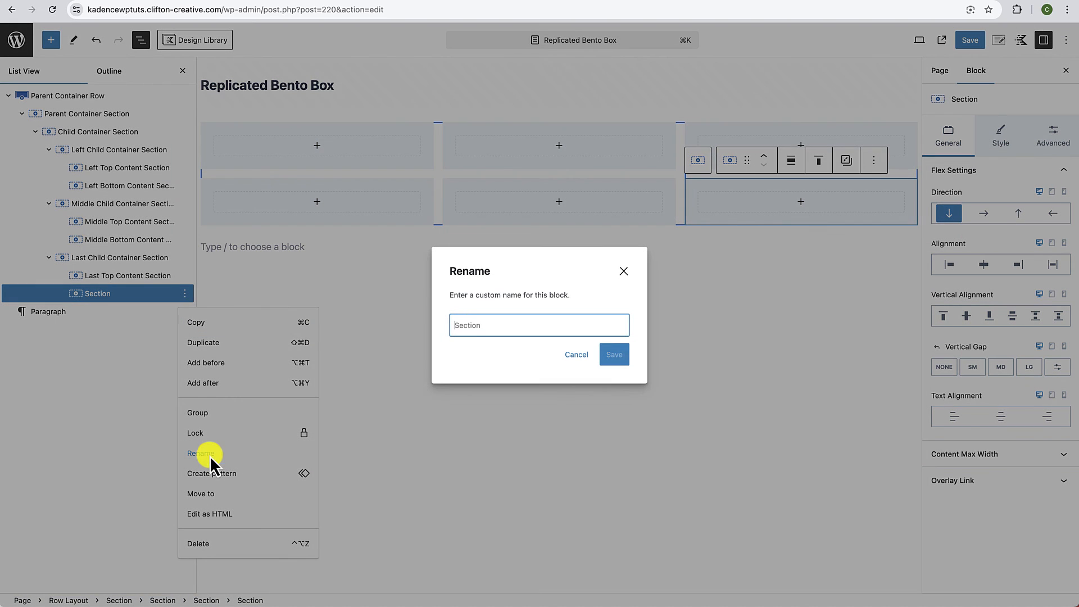
pyautogui.write('Left Top Content Section')
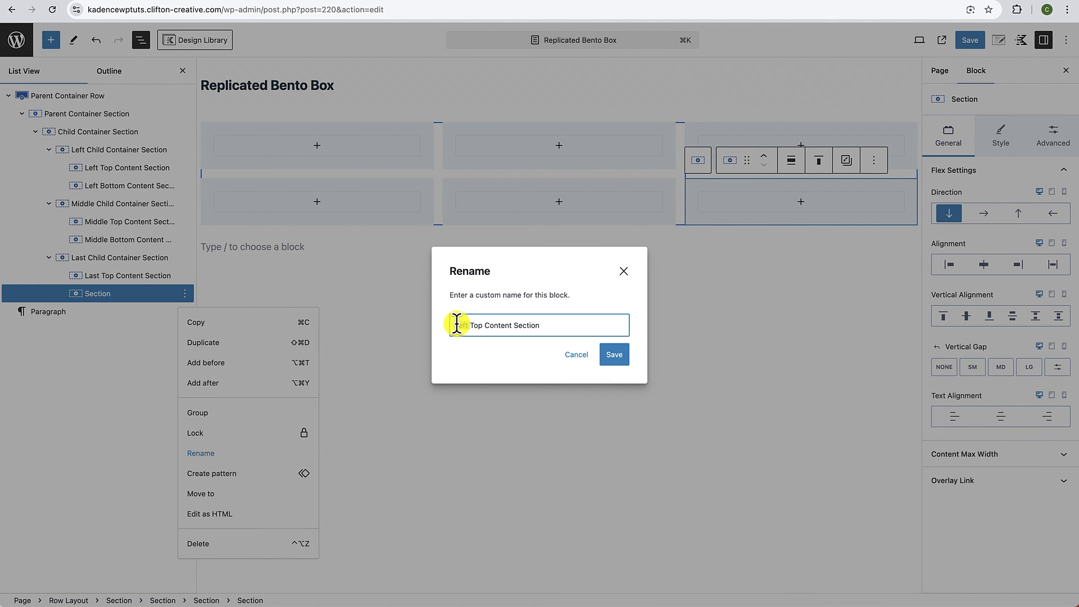
pyautogui.write('Last')
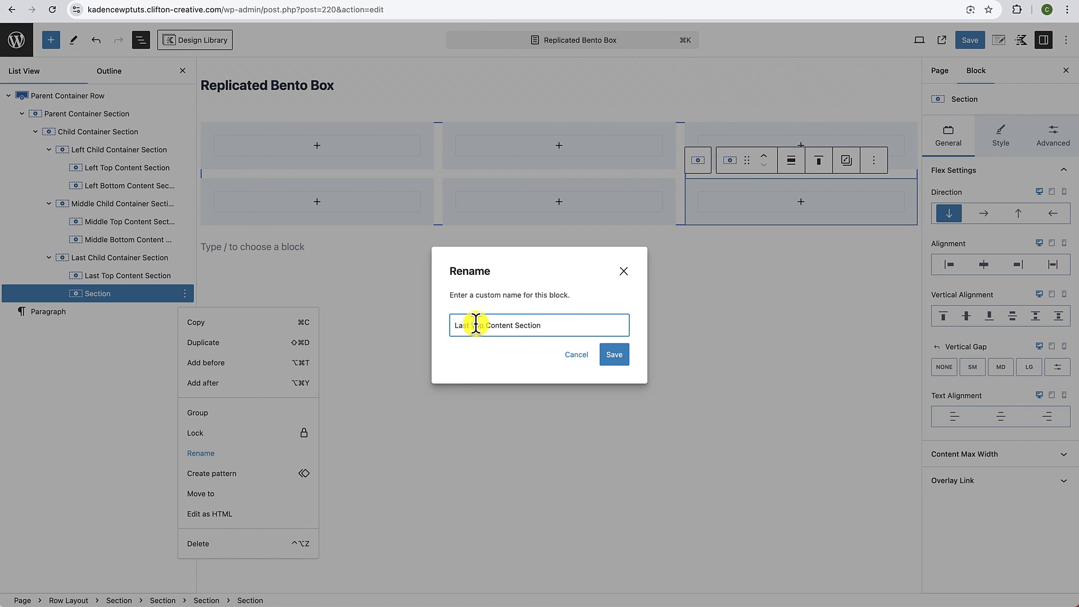
pyautogui.doubleClick(478, 325)
pyautogui.write('Bottom')
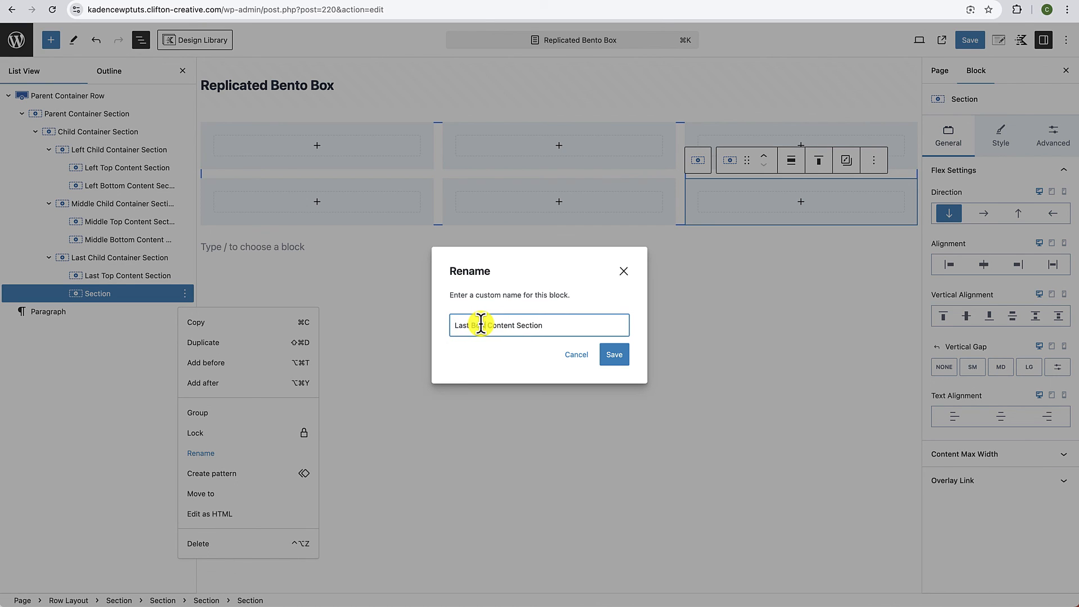
pyautogui.click(614, 355)
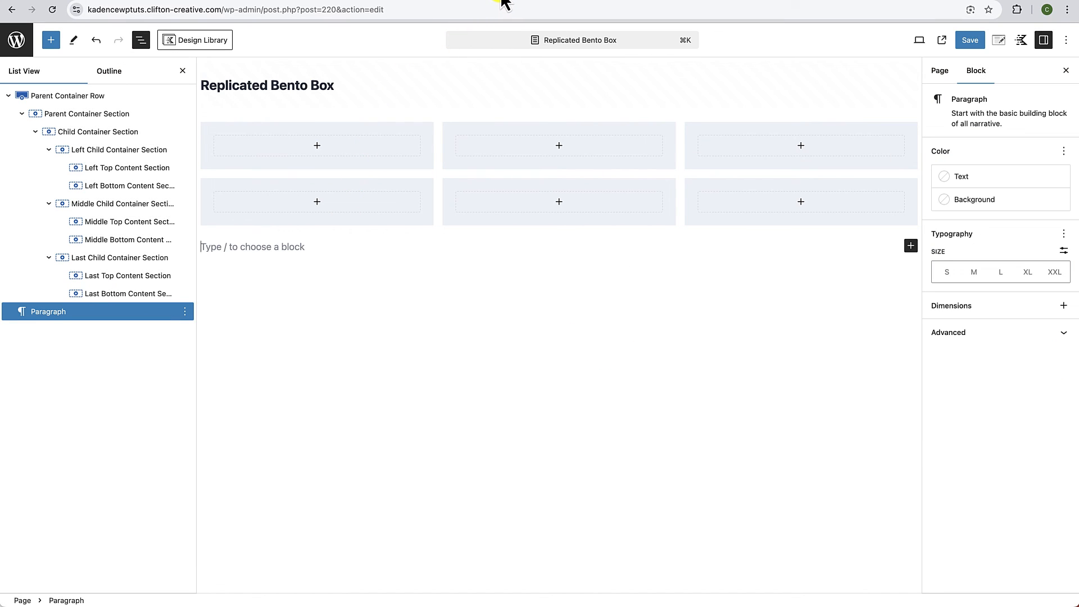
# Step: Consult the DJI bento grid reference on bentogrids.com and give both left content sections a uniform 12 px border radius
pyautogui.click(502, 0)
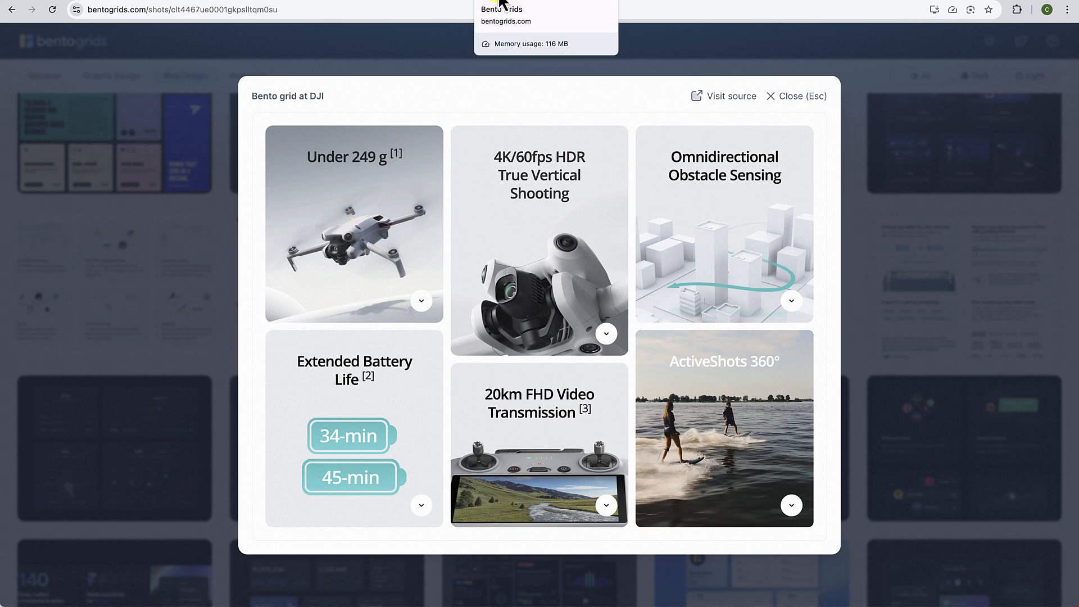
pyautogui.click(452, 4)
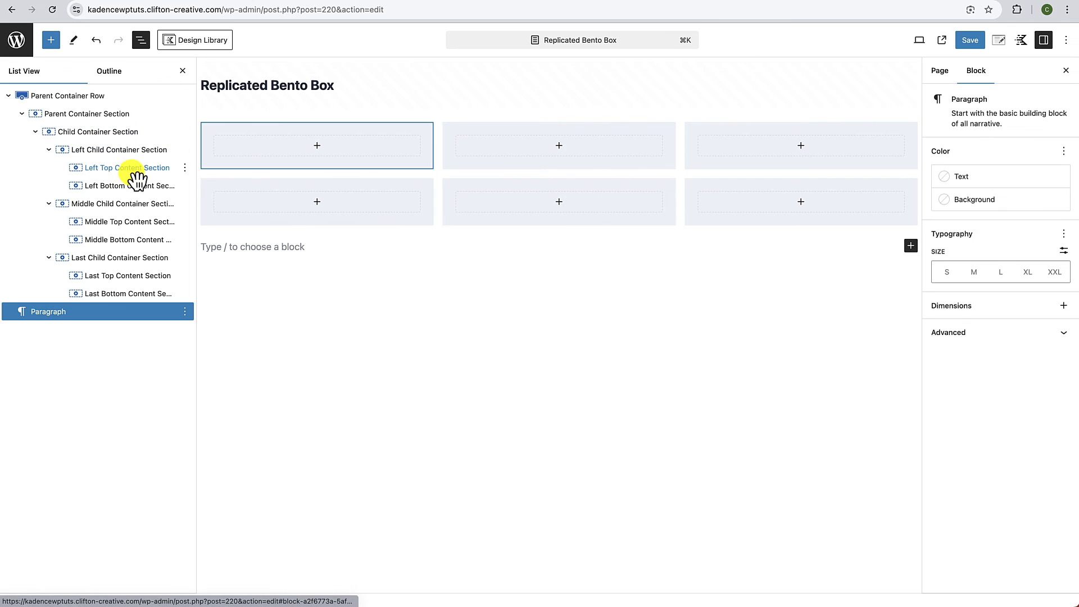
pyautogui.click(130, 174)
pyautogui.keyDown('shift'); pyautogui.click(127, 189); pyautogui.keyUp('shift')
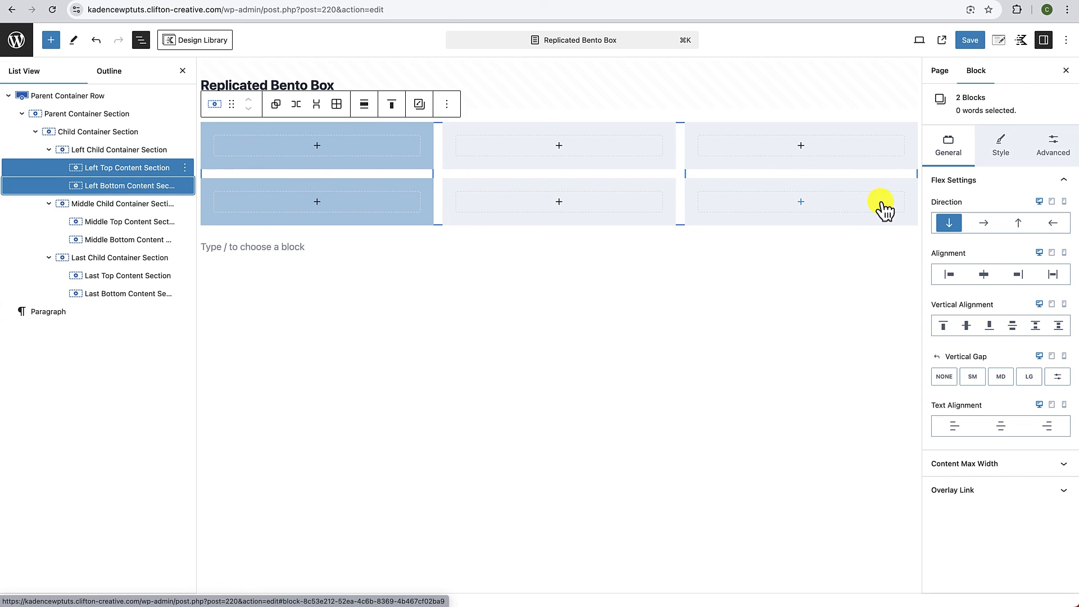
pyautogui.click(1002, 148)
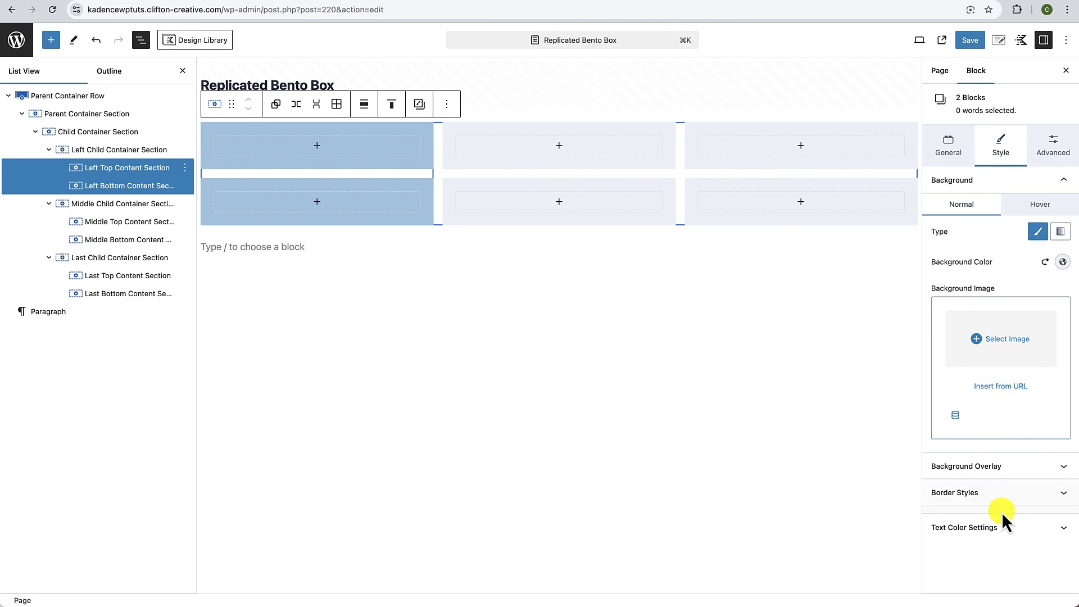
pyautogui.click(1017, 497)
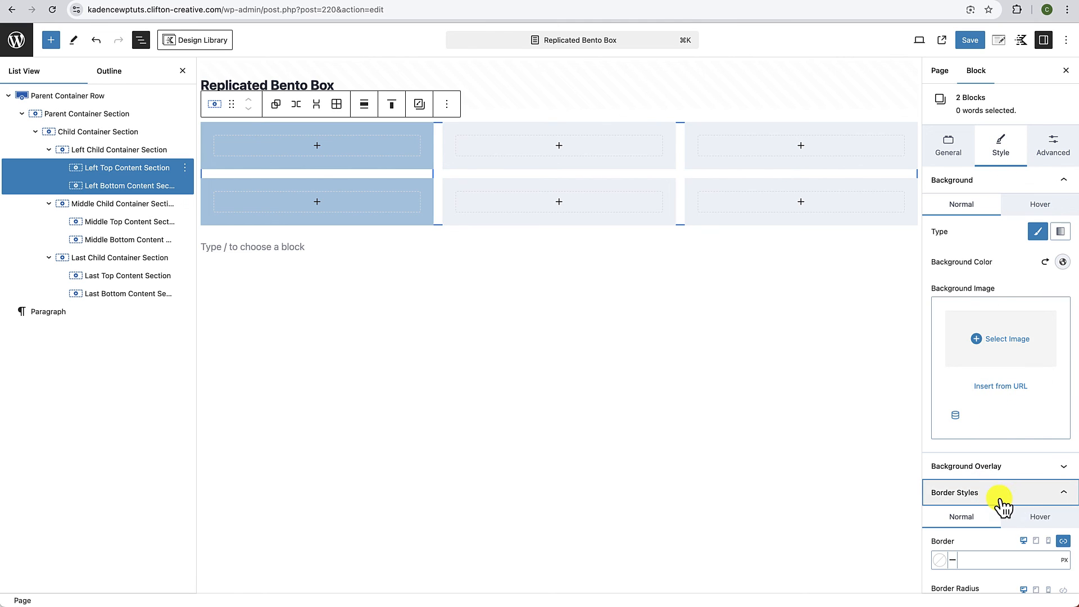
pyautogui.scroll(-3, 990, 495)
pyautogui.scroll(-2, 990, 495)
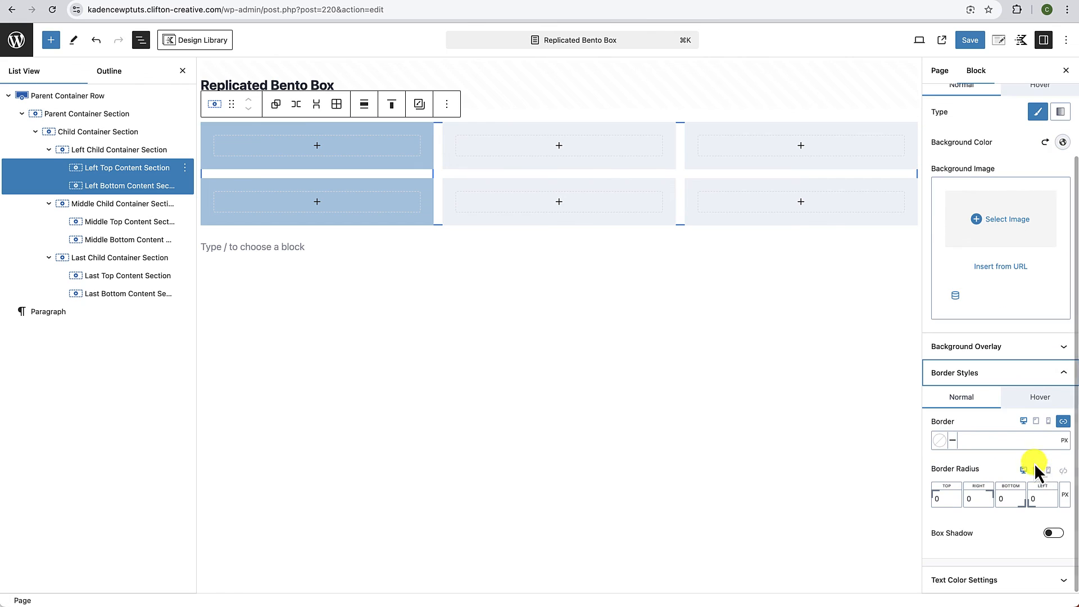
pyautogui.click(1063, 471)
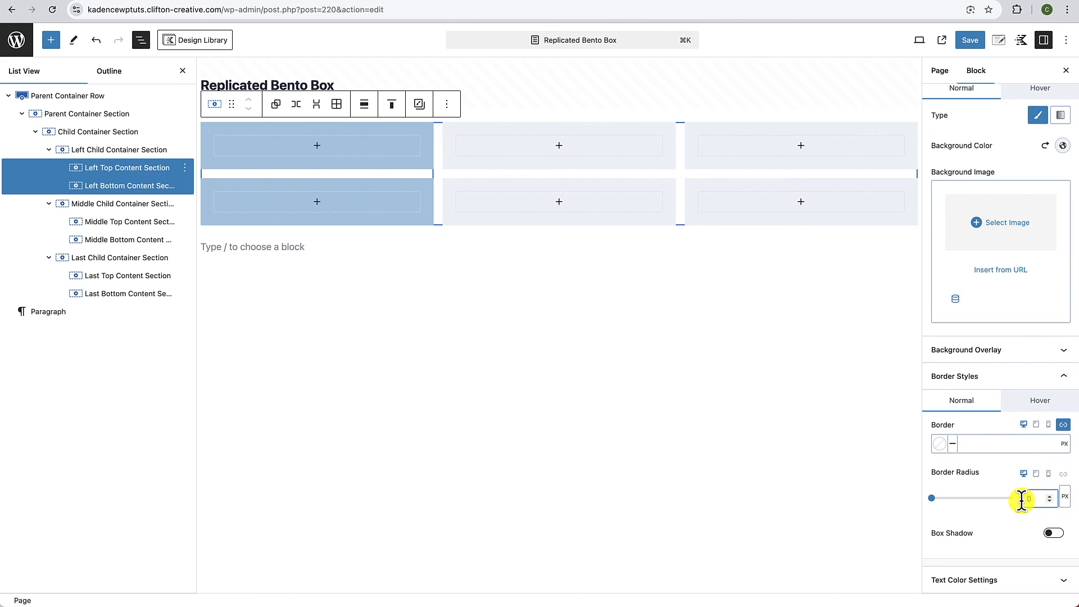
pyautogui.write('12')
# Step: Copy the styles of the two left content sections and paste them onto the Middle Top and Middle Bottom Content Sections
pyautogui.click(420, 105)
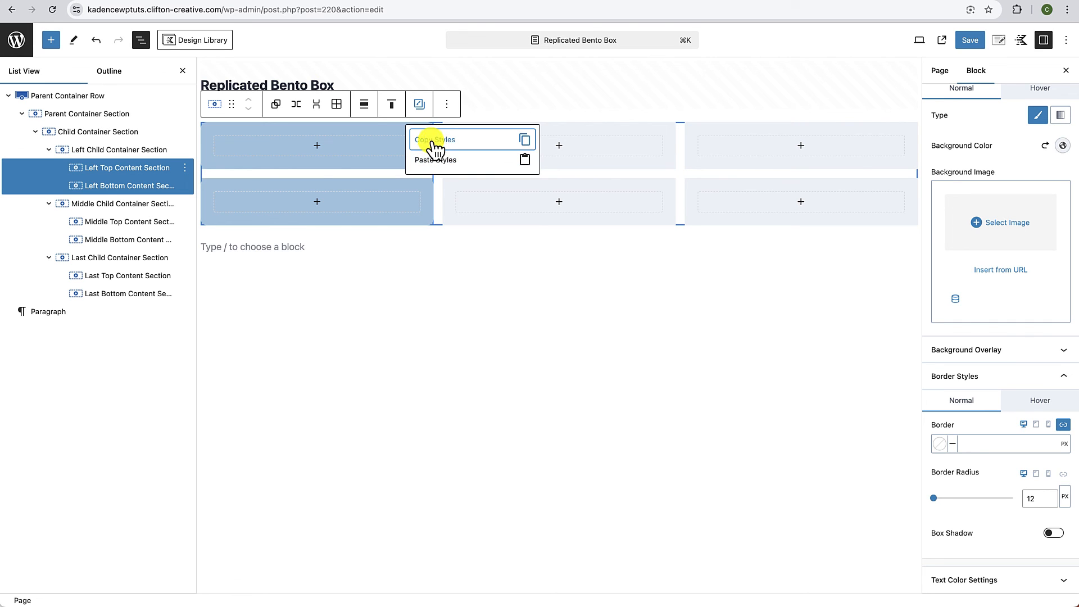
pyautogui.click(431, 140)
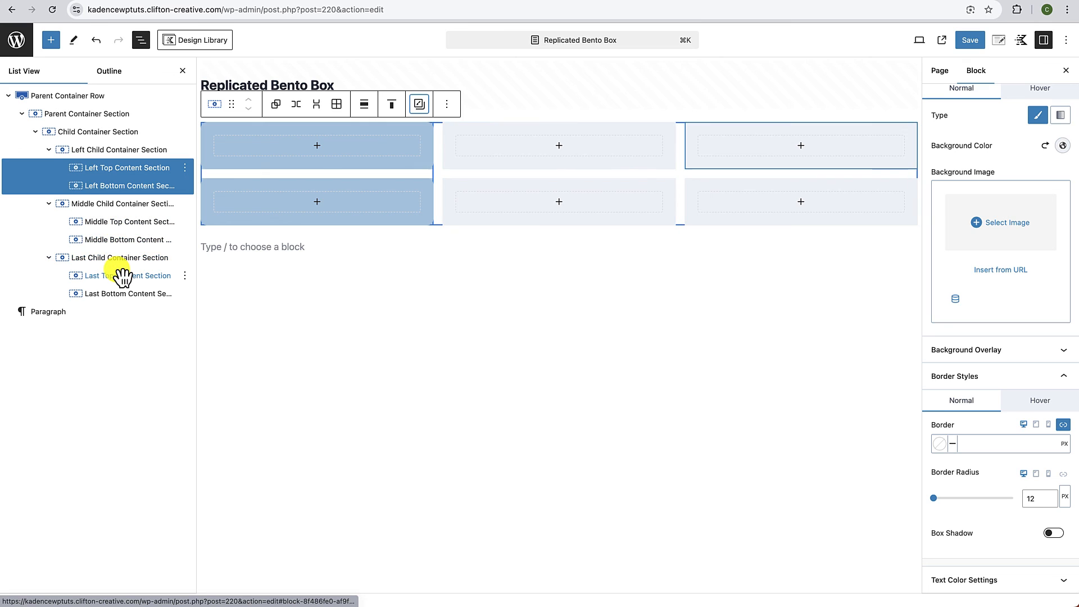
pyautogui.click(129, 224)
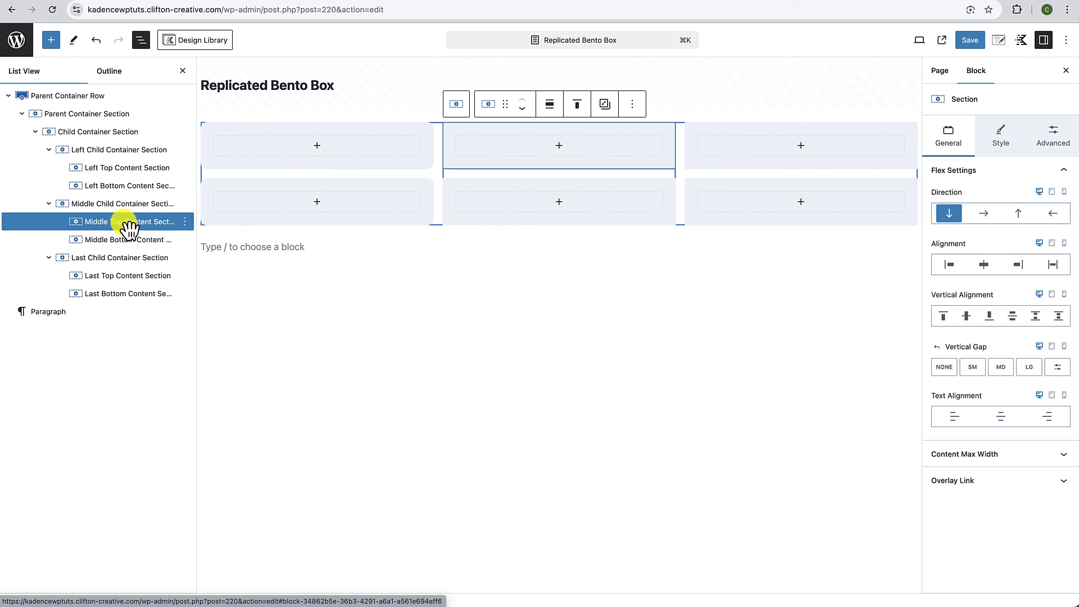
pyautogui.keyDown('shift'); pyautogui.click(127, 241); pyautogui.keyUp('shift')
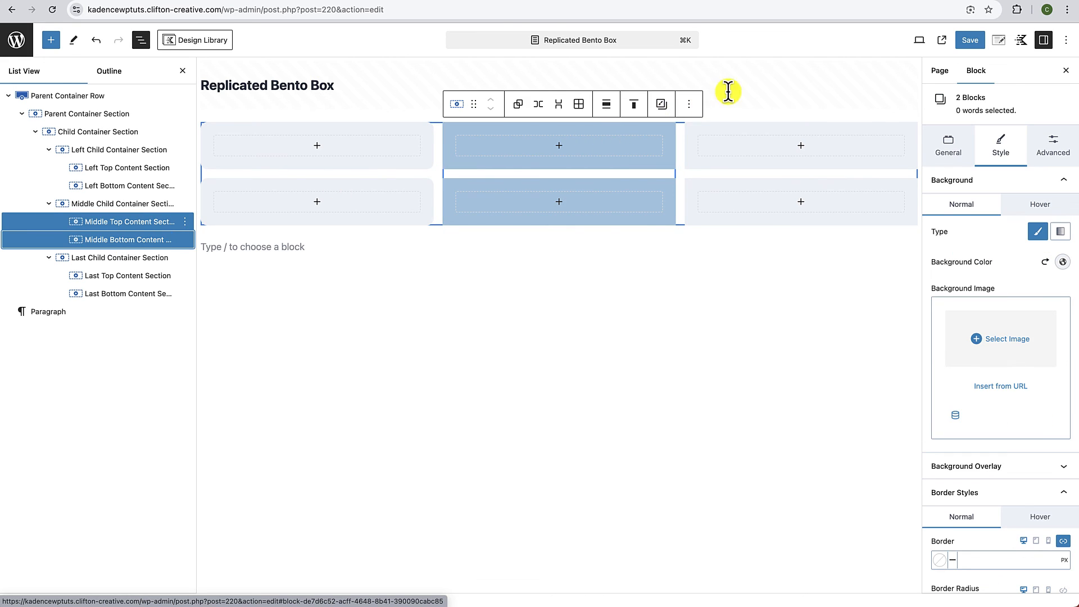
pyautogui.click(662, 107)
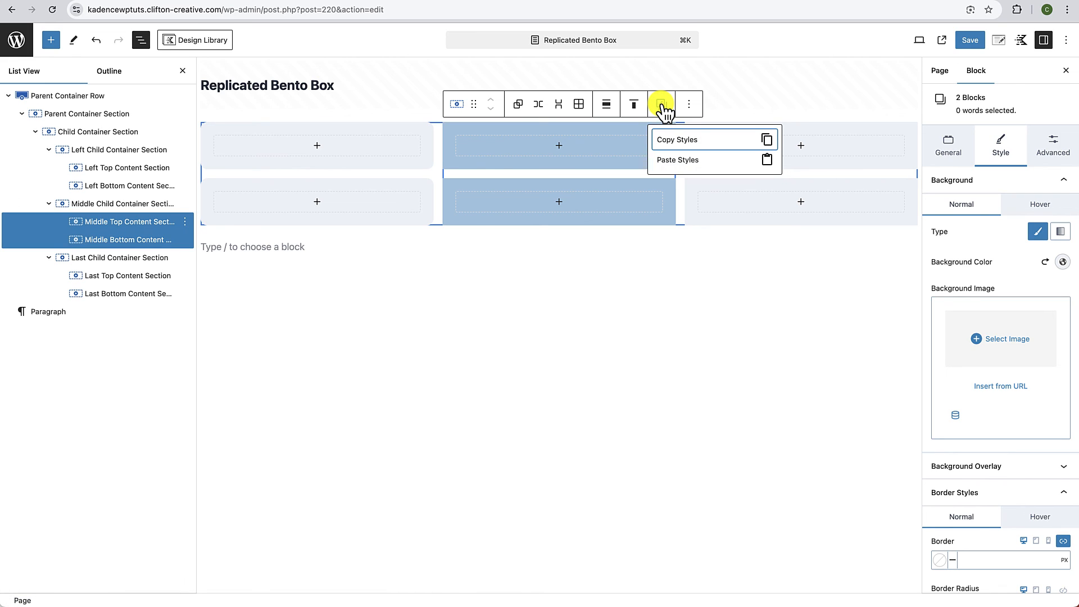
pyautogui.click(678, 161)
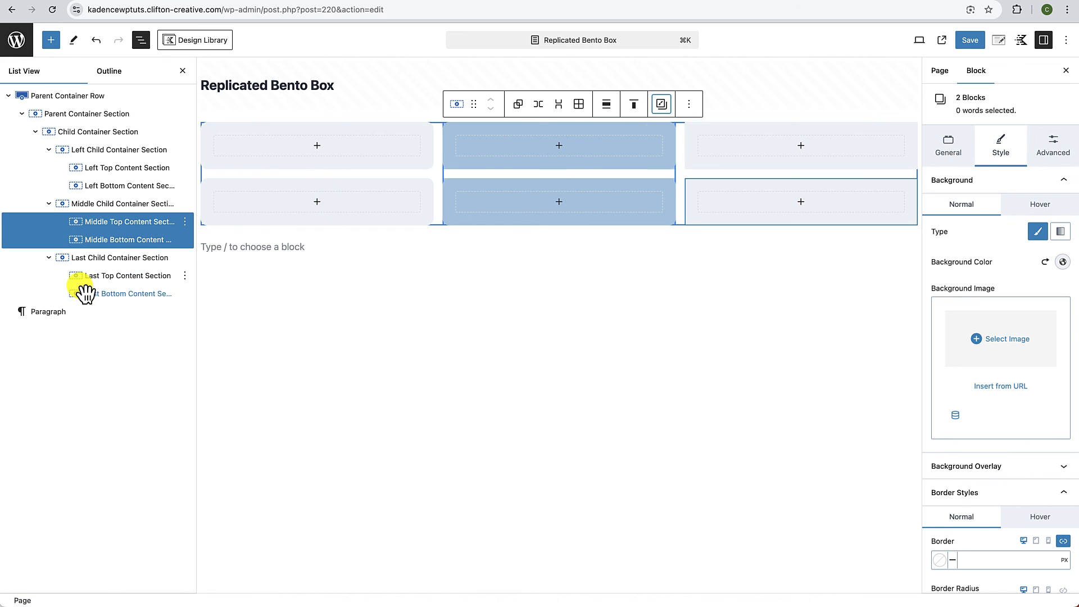
# Step: Paste the copied styles onto the Last Top and Last Bottom Content Sections
pyautogui.click(134, 276)
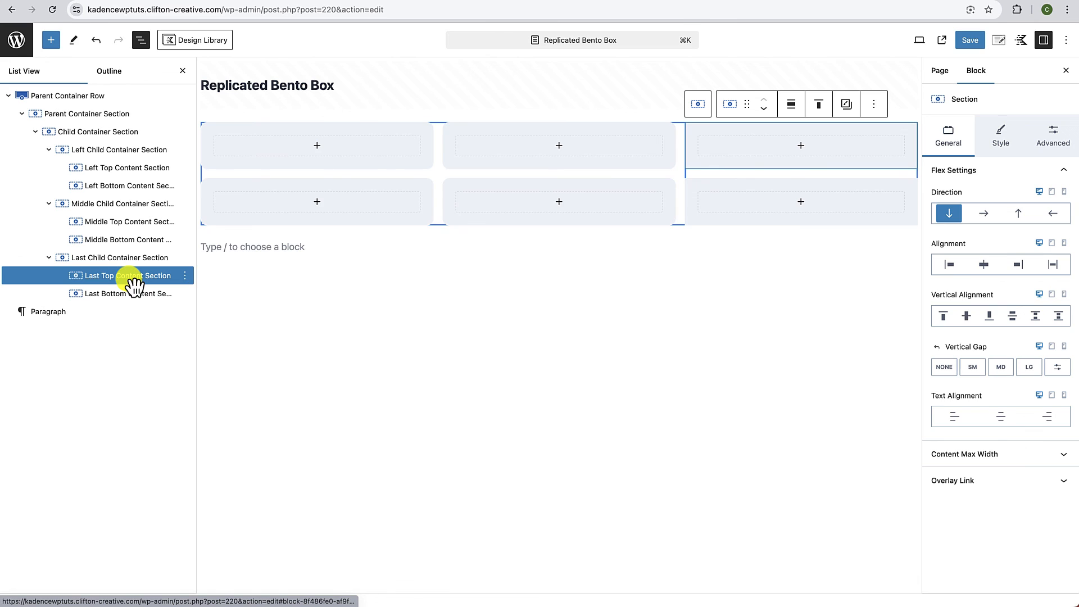
pyautogui.keyDown('shift'); pyautogui.click(133, 294); pyautogui.keyUp('shift')
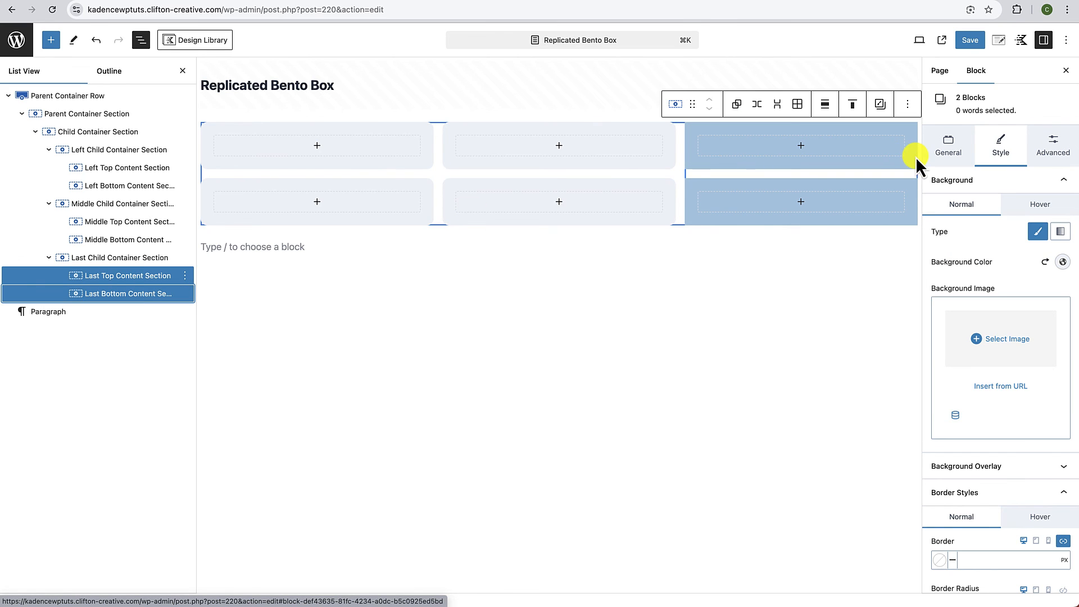
pyautogui.click(881, 108)
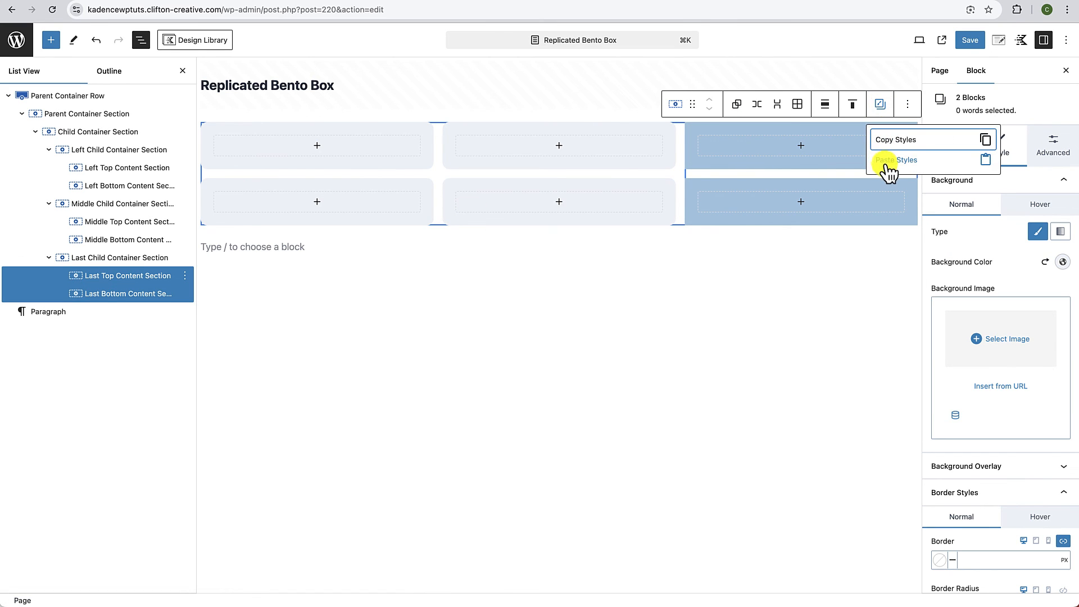
pyautogui.click(605, 249)
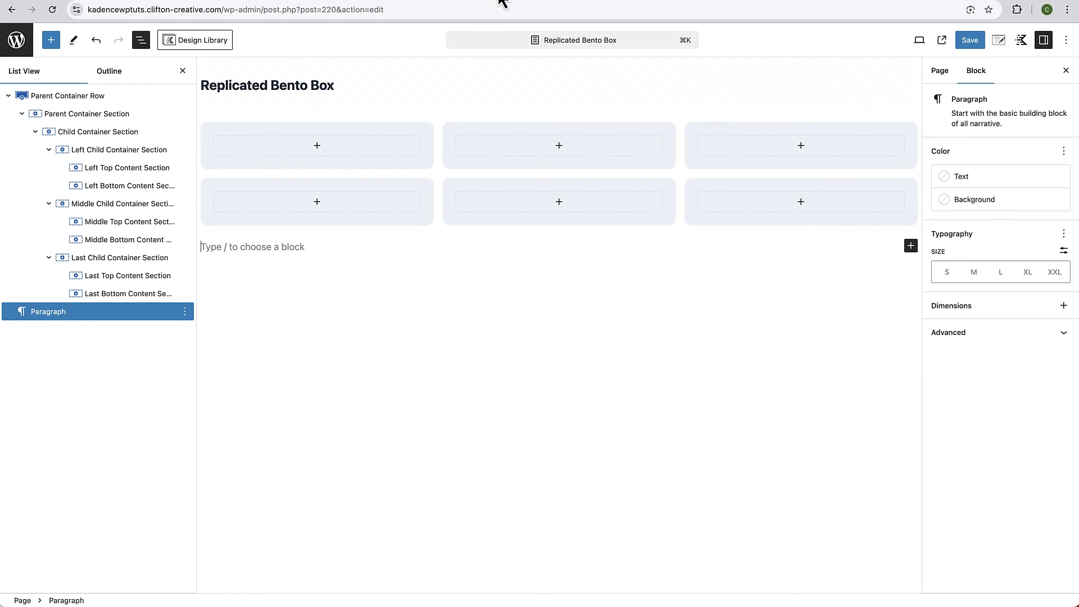
# Step: Consult the DJI bento grid reference on bentogrids.com and set the Parent Container Row's custom content max width to 1240 px
pyautogui.click(499, 0)
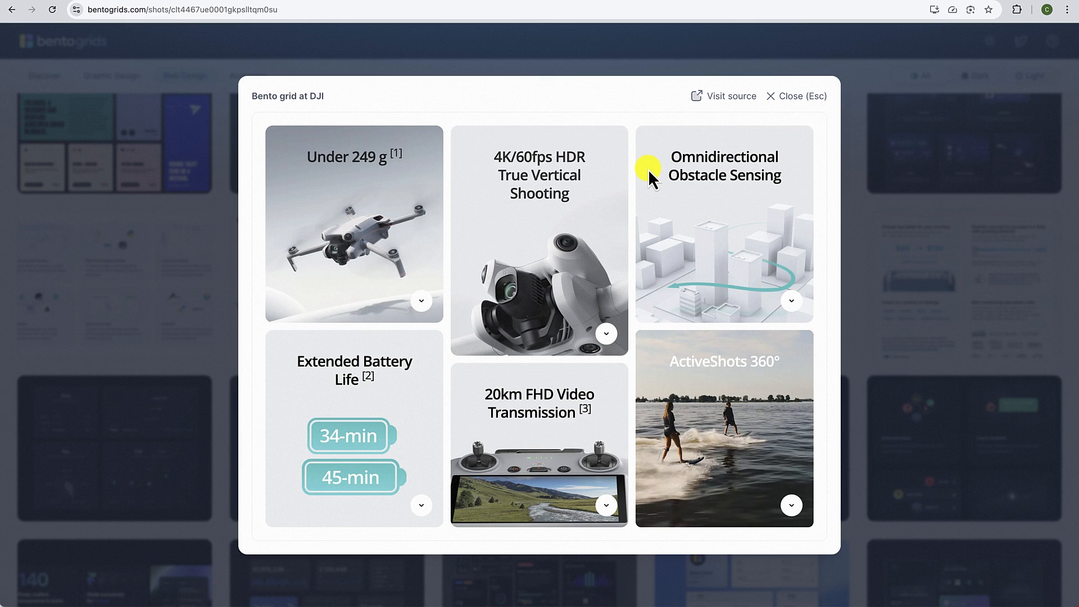
pyautogui.click(451, 0)
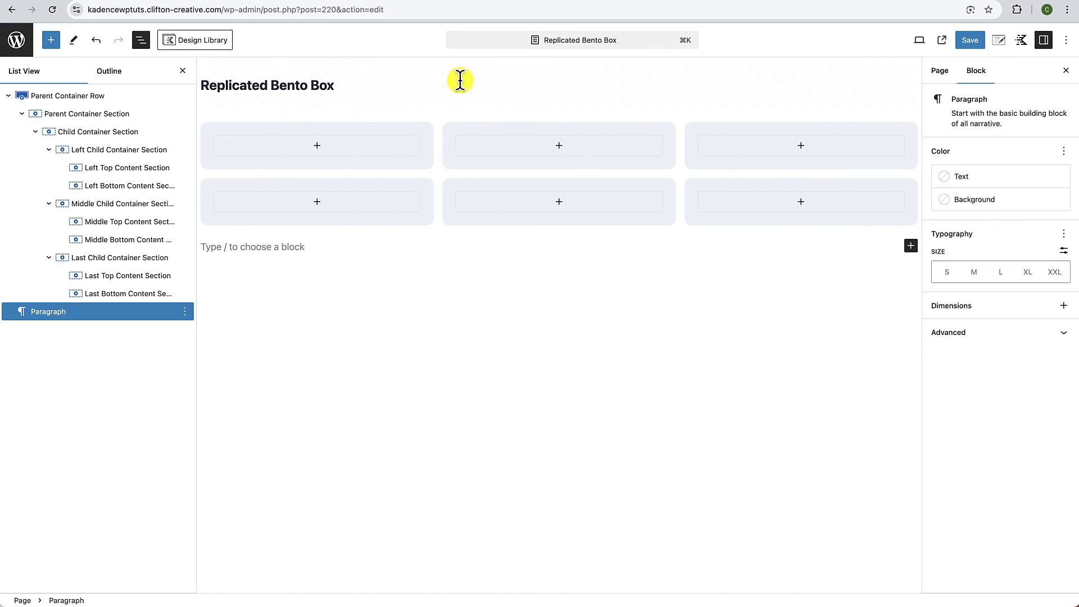
pyautogui.click(94, 97)
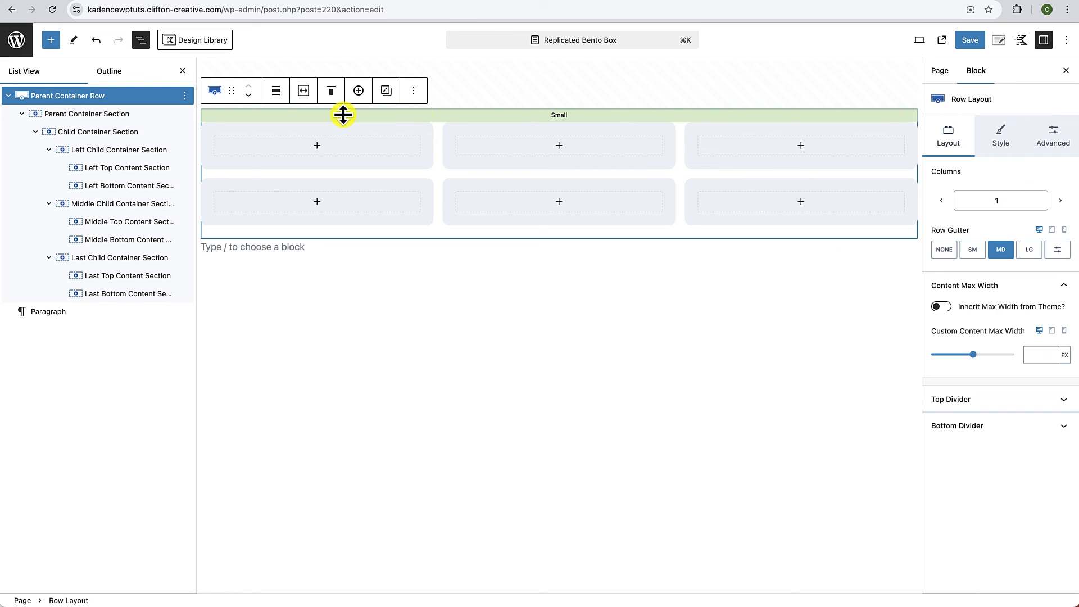
pyautogui.click(307, 96)
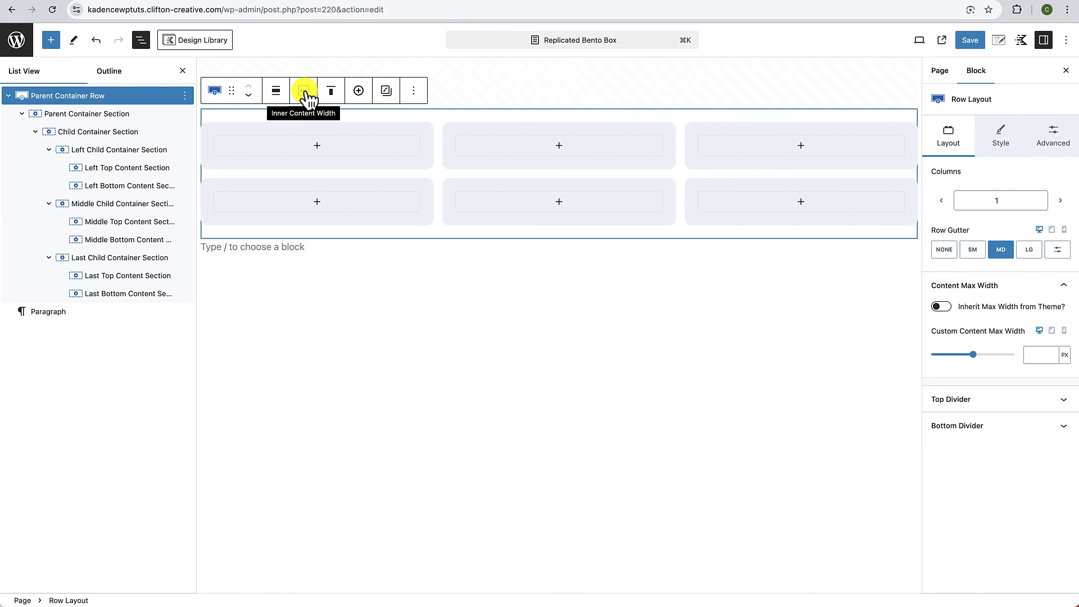
pyautogui.click(307, 94)
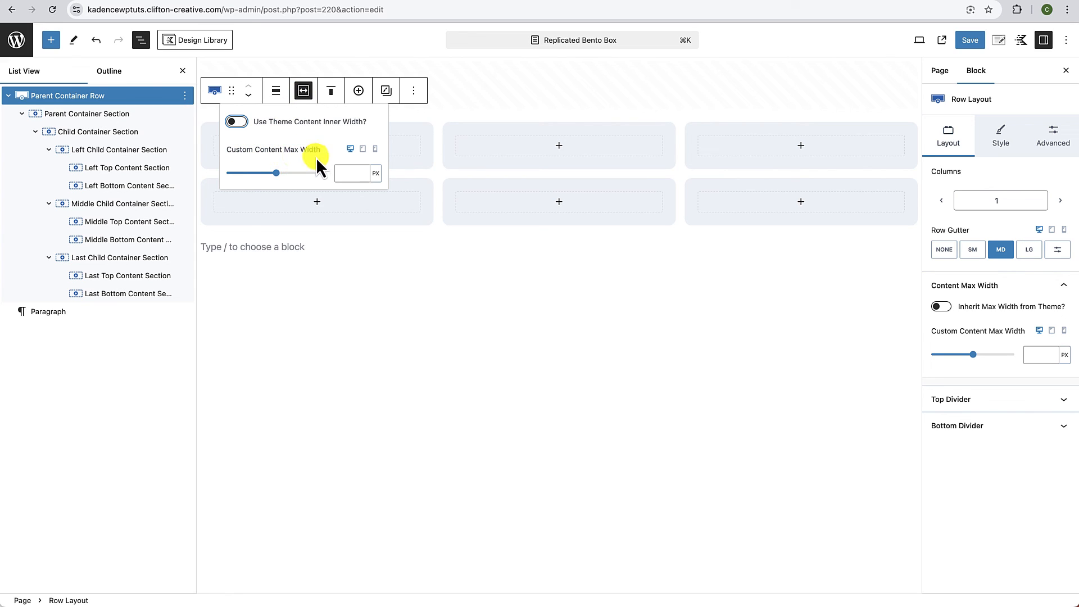
pyautogui.click(344, 174)
pyautogui.write('12')
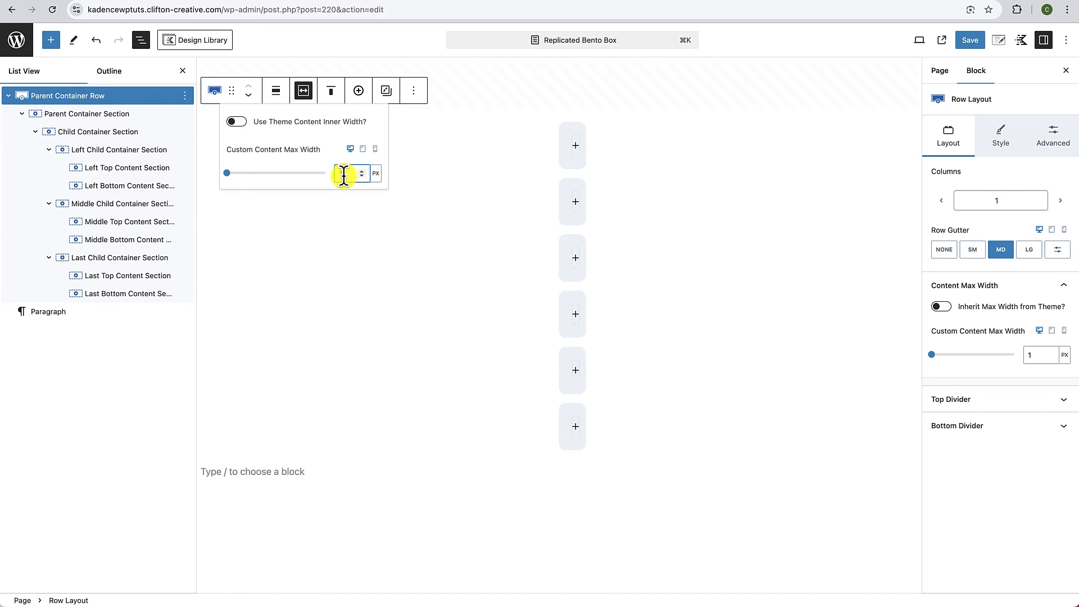
pyautogui.write('40')
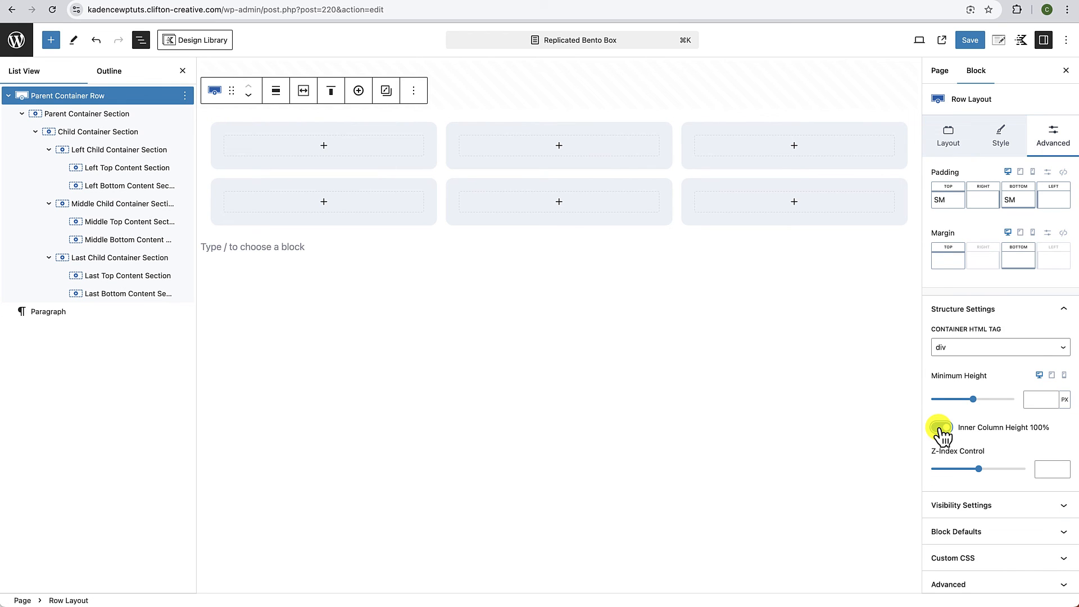
# Step: Link the Parent Container Section's padding values and set the padding to SM on all four sides
pyautogui.click(121, 115)
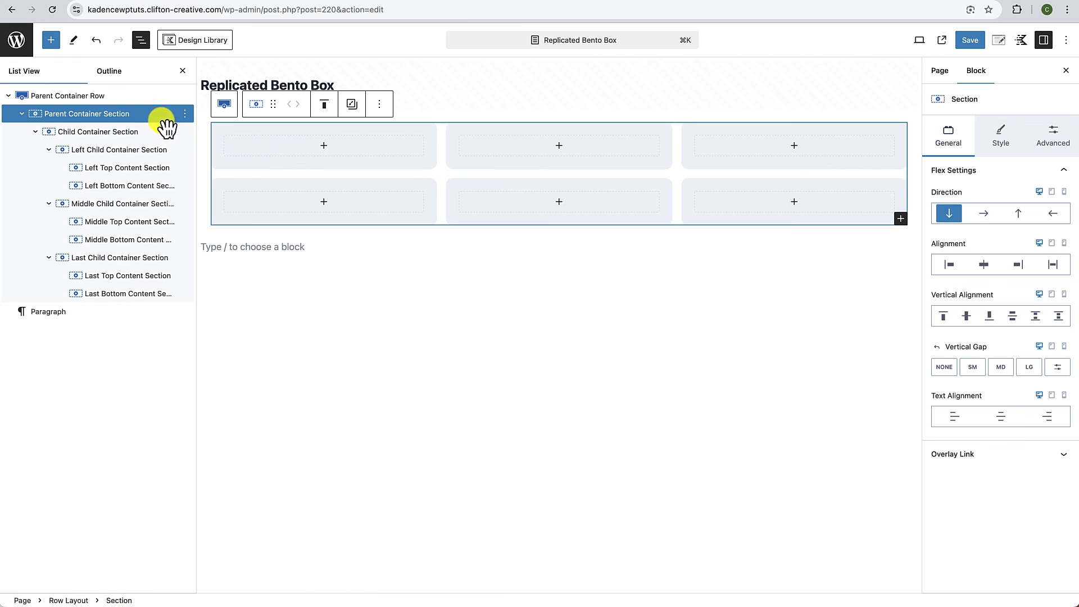
pyautogui.click(142, 97)
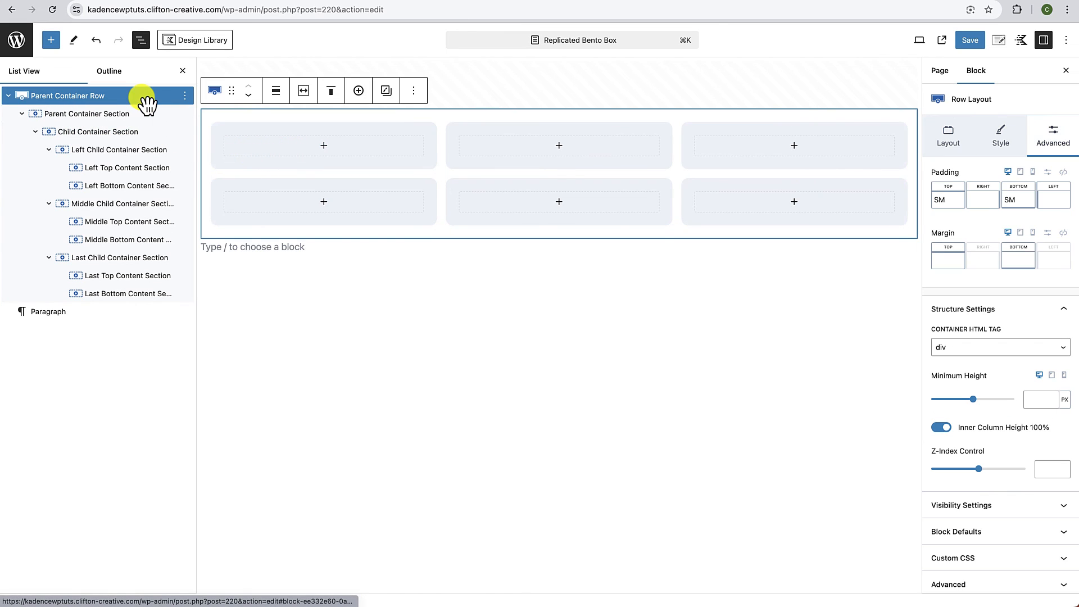
pyautogui.click(138, 119)
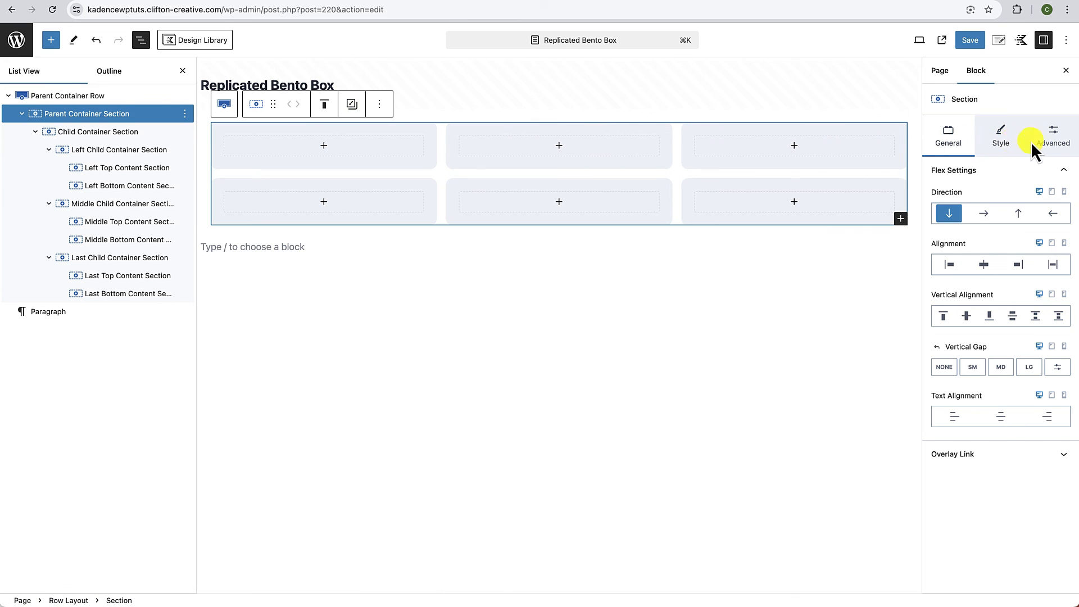
pyautogui.click(1056, 145)
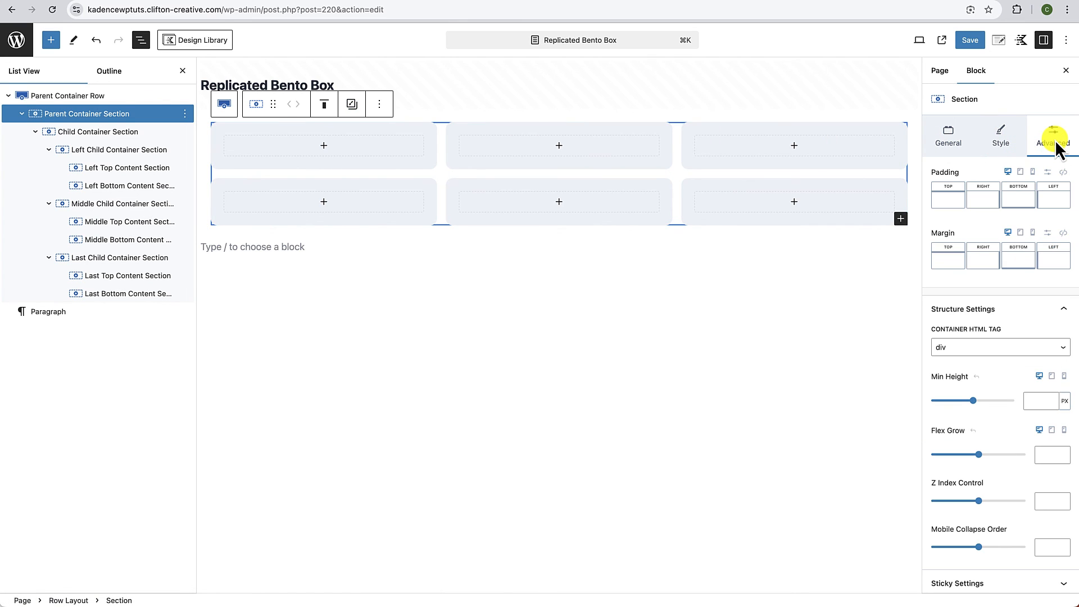
pyautogui.click(1064, 172)
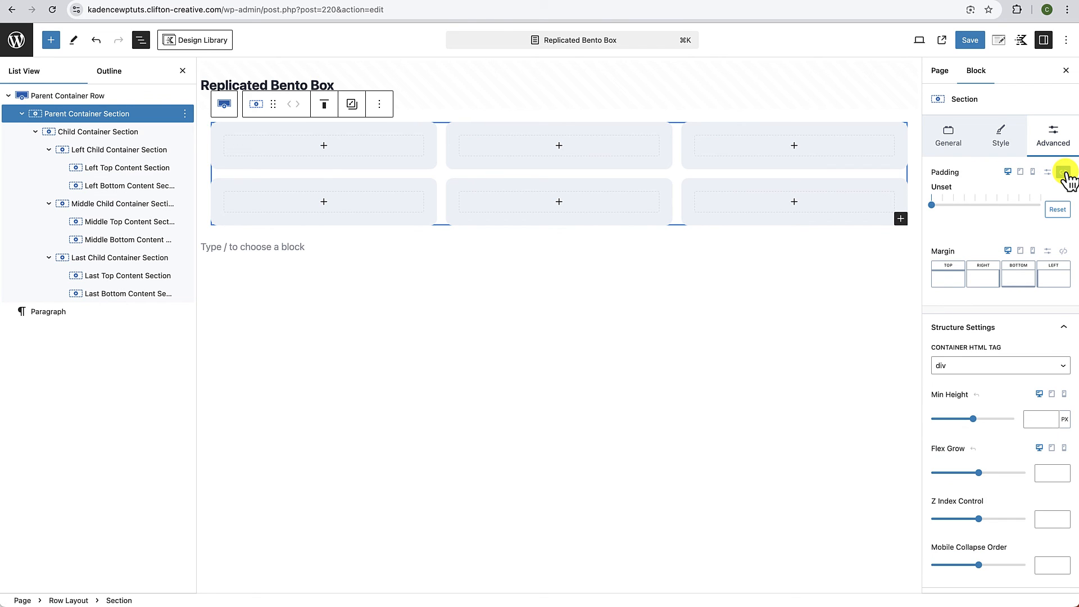
pyautogui.moveTo(934, 206); pyautogui.dragTo(962, 212)
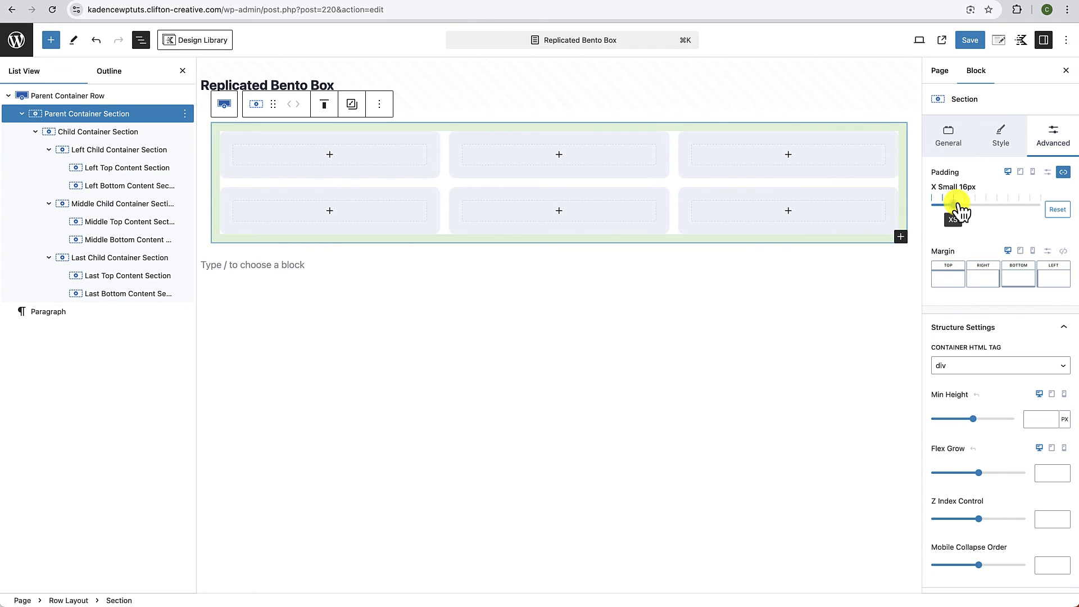
pyautogui.click(770, 301)
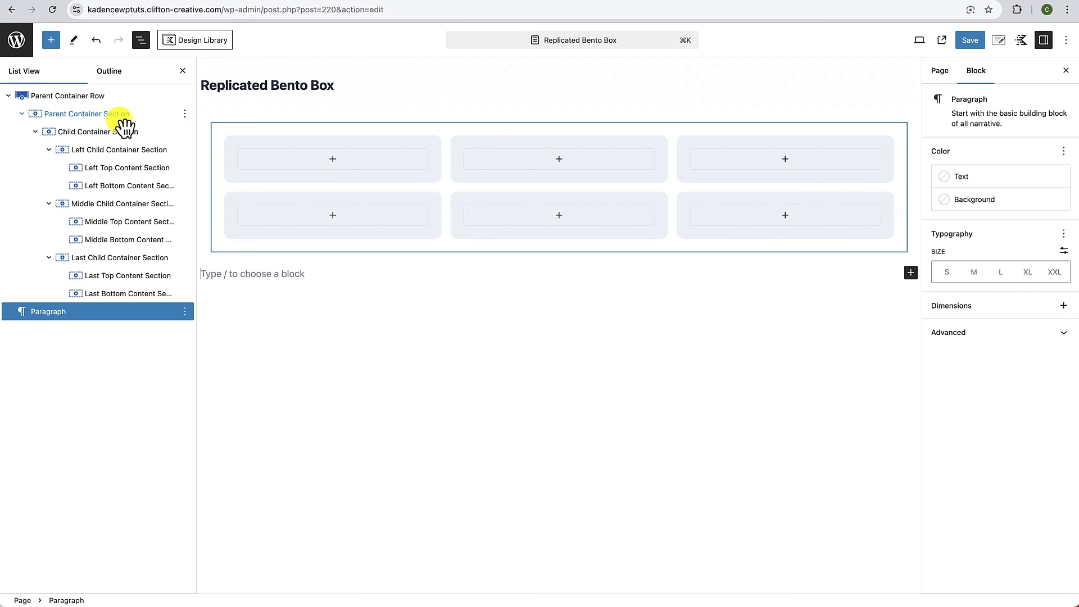
# Step: Check the DJI reference again and give the Parent Container Section a 1 px border on all sides
pyautogui.click(112, 114)
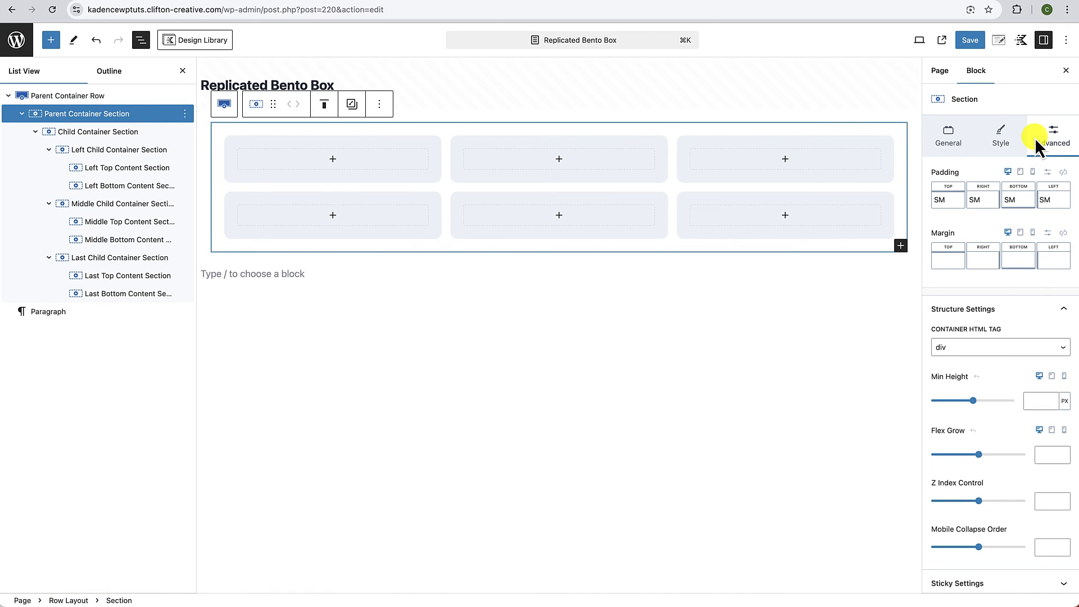
pyautogui.click(497, 1)
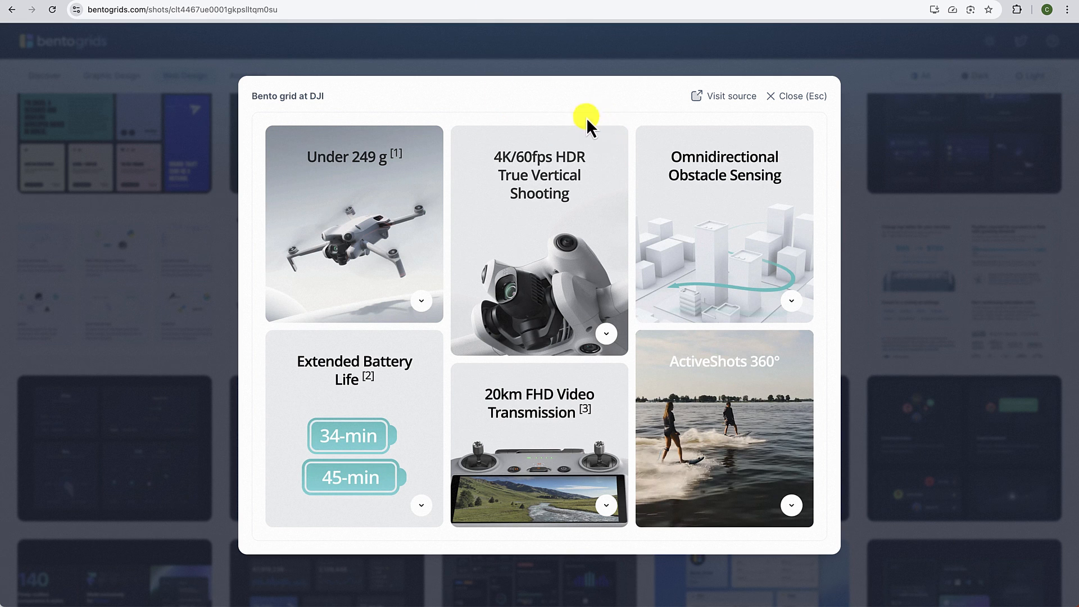
pyautogui.click(450, 1)
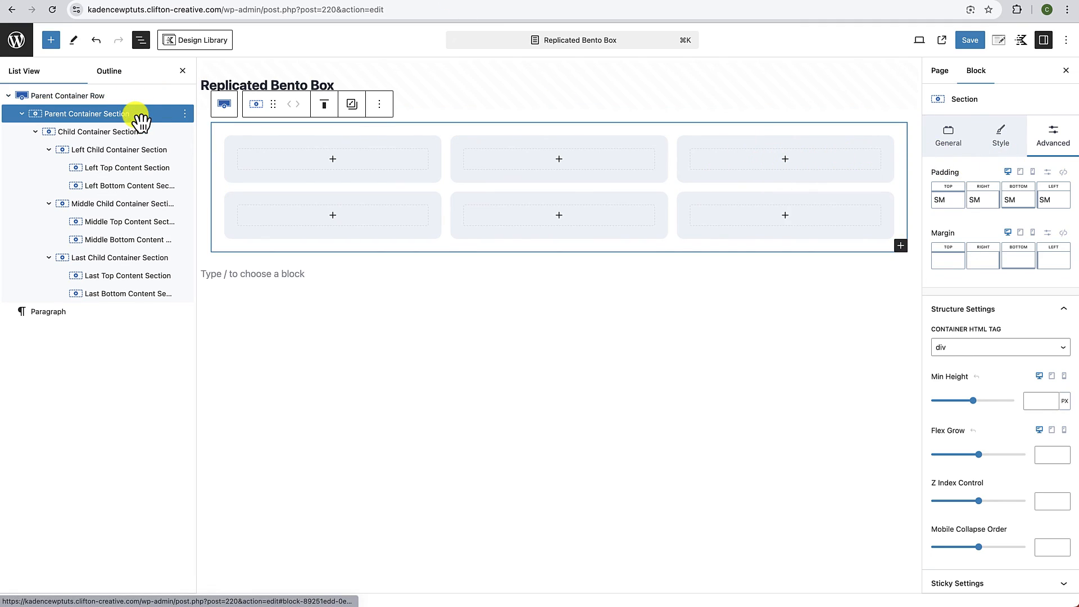
pyautogui.click(1004, 139)
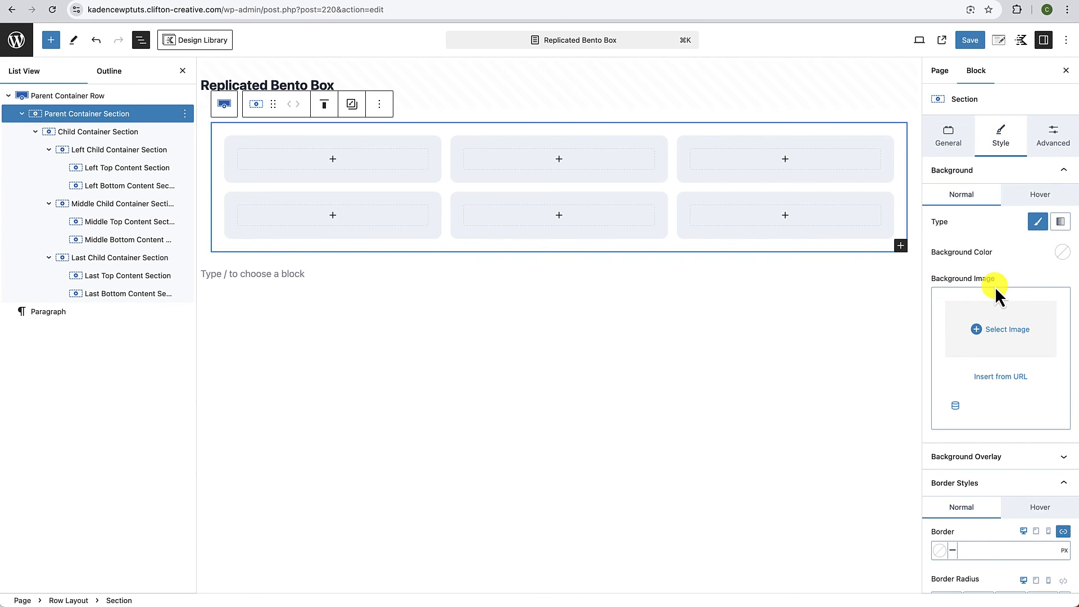
pyautogui.scroll(-3, 995, 287)
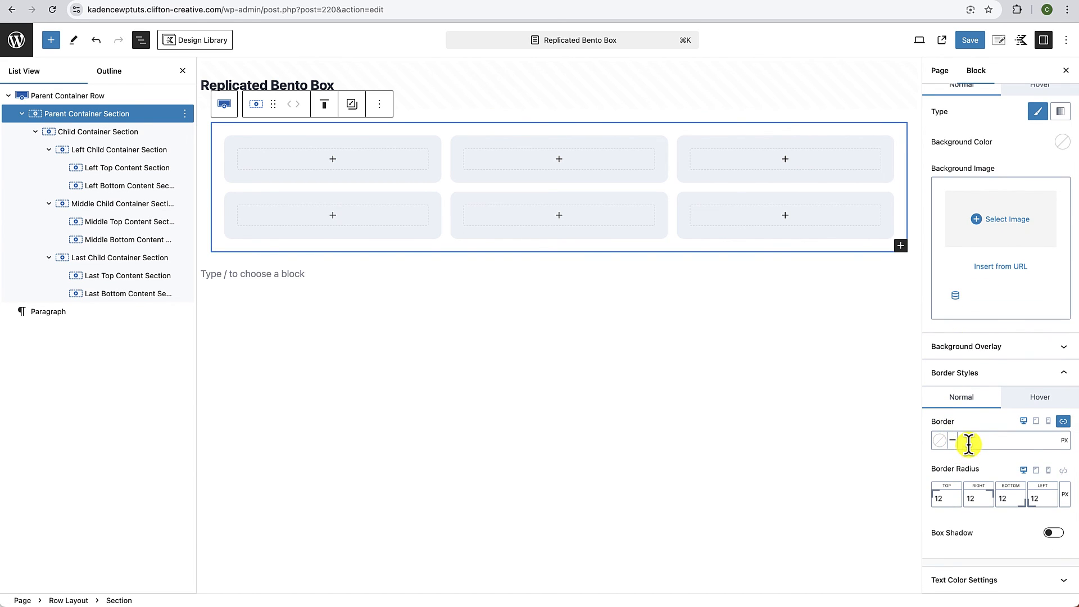
pyautogui.click(971, 443)
pyautogui.write('1')
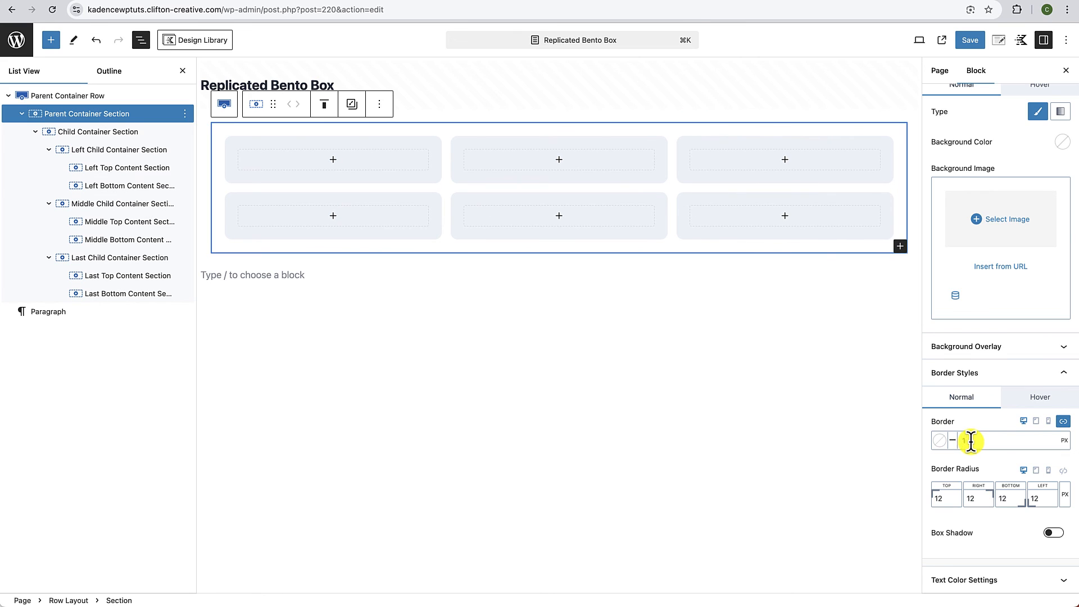
# Step: Color the Parent Container Section's border with the gray palette color 718096 at an opacity of 0.3
pyautogui.click(939, 441)
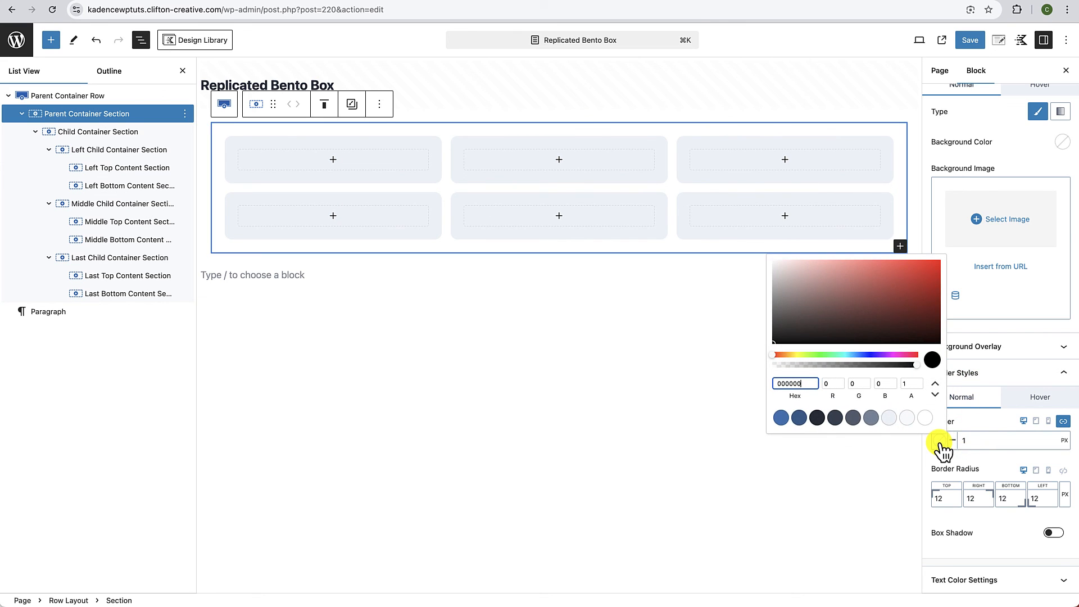
pyautogui.click(871, 419)
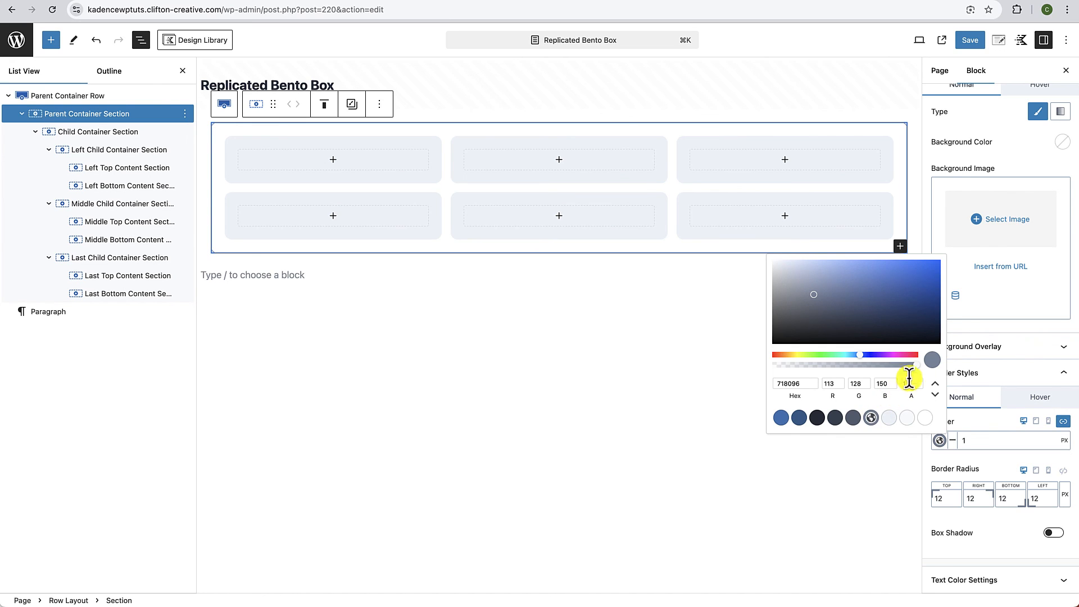
pyautogui.moveTo(916, 368); pyautogui.dragTo(823, 367)
pyautogui.doubleClick(912, 384)
pyautogui.write('0.3')
pyautogui.click(519, 387)
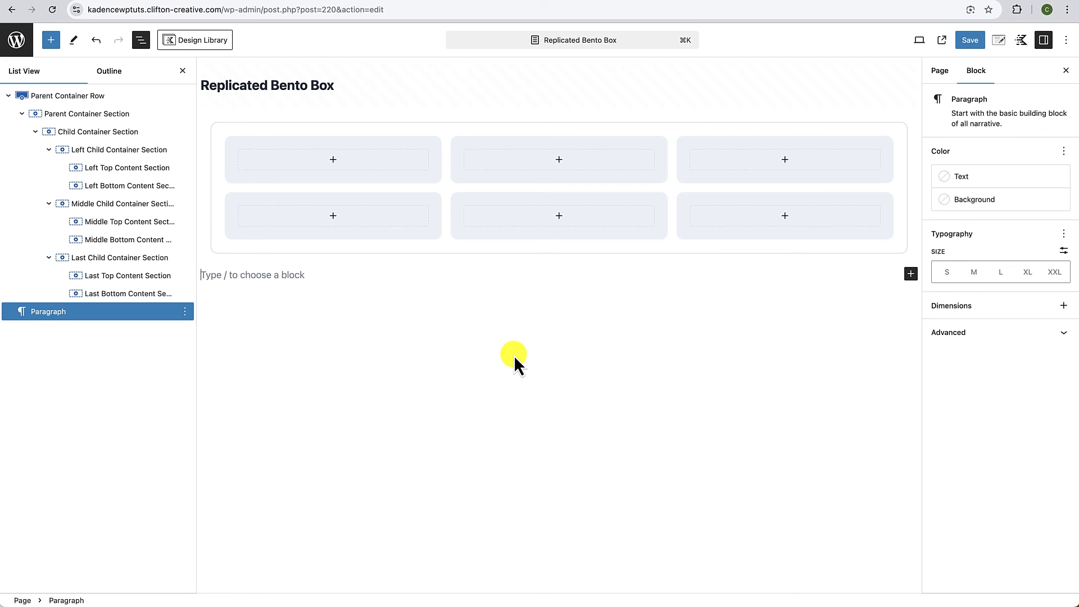
pyautogui.click(538, 380)
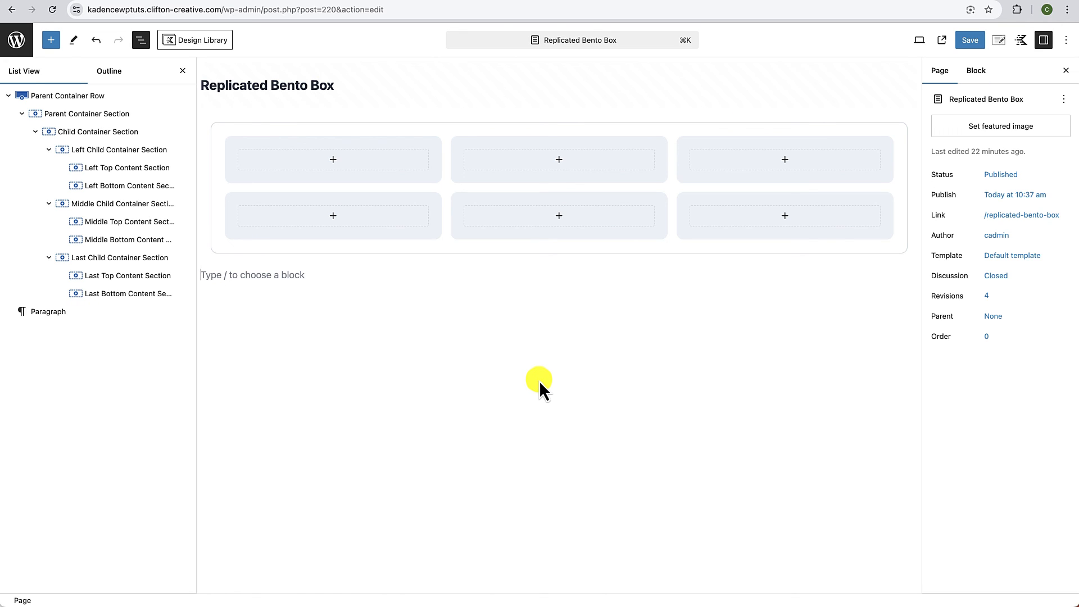
# Step: Stretch the Child Container Section's vertical alignment and set the Left Child Container Section's flex grow to 1
pyautogui.click(111, 136)
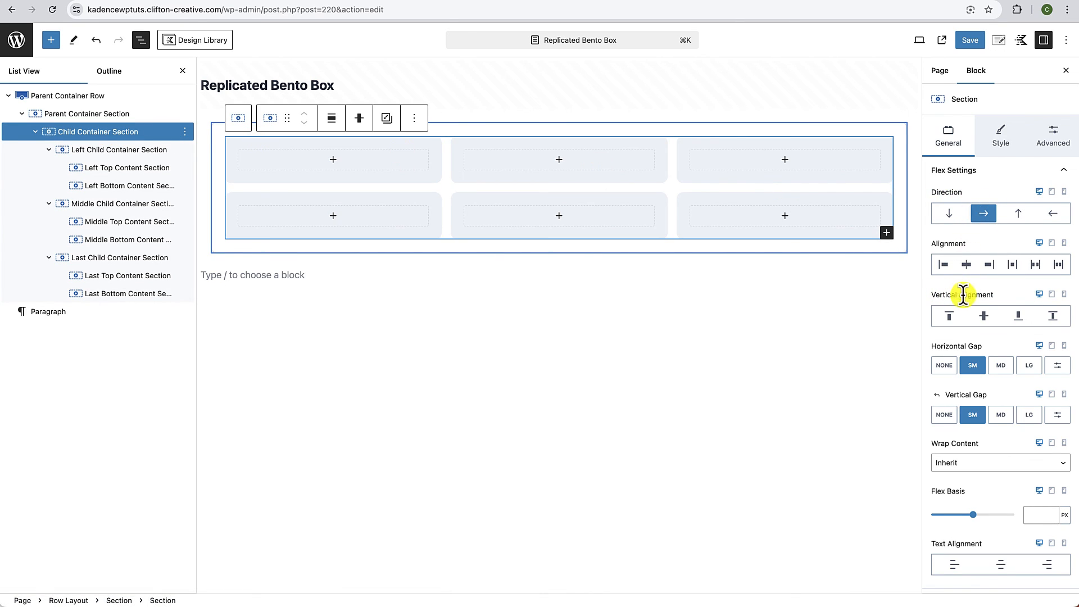
pyautogui.click(1054, 319)
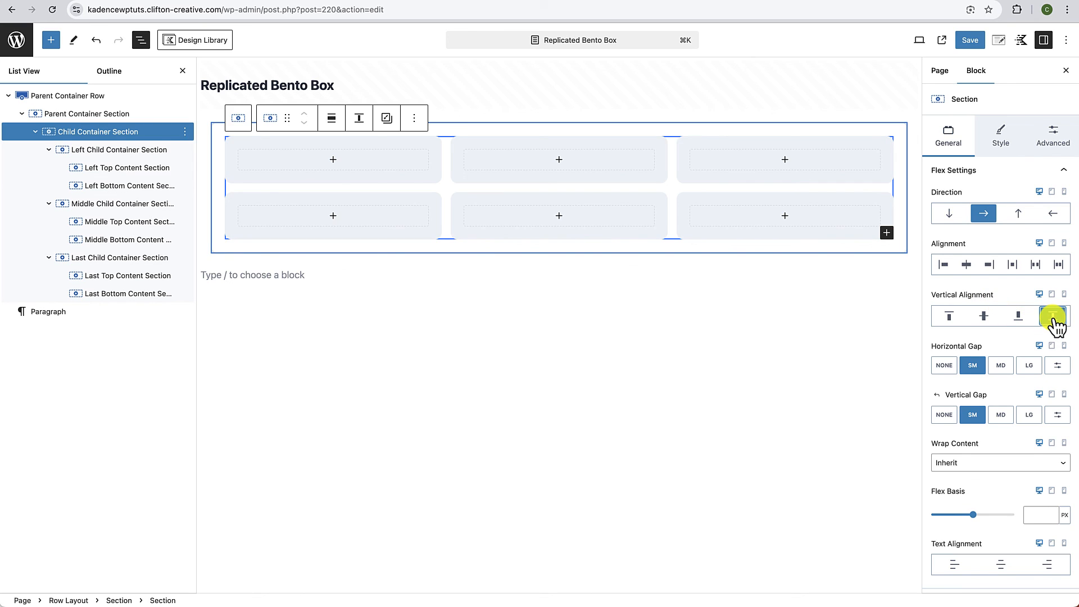
pyautogui.click(117, 160)
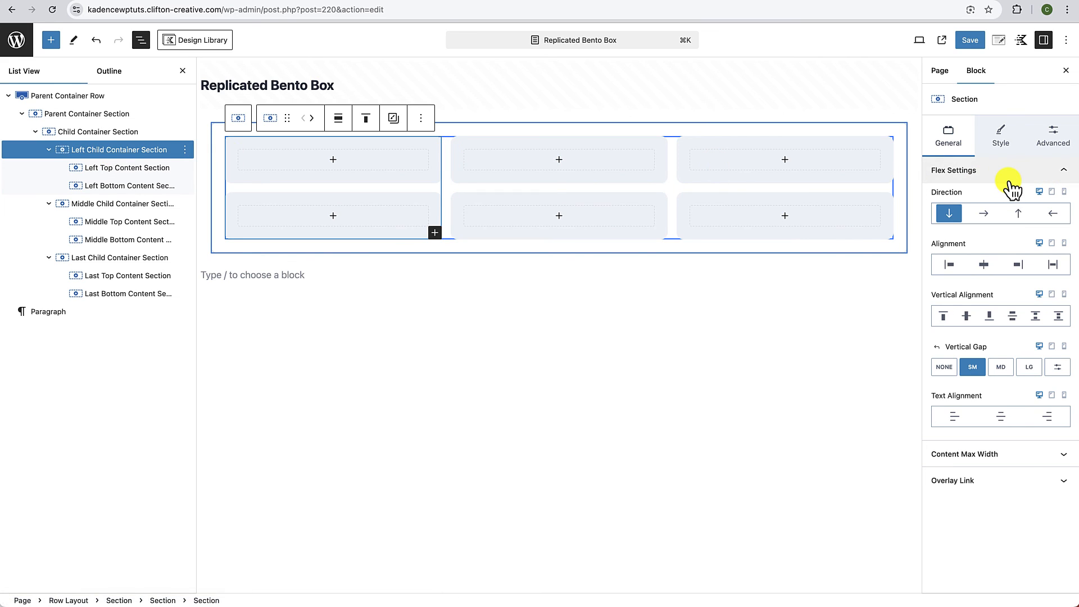
pyautogui.click(1053, 140)
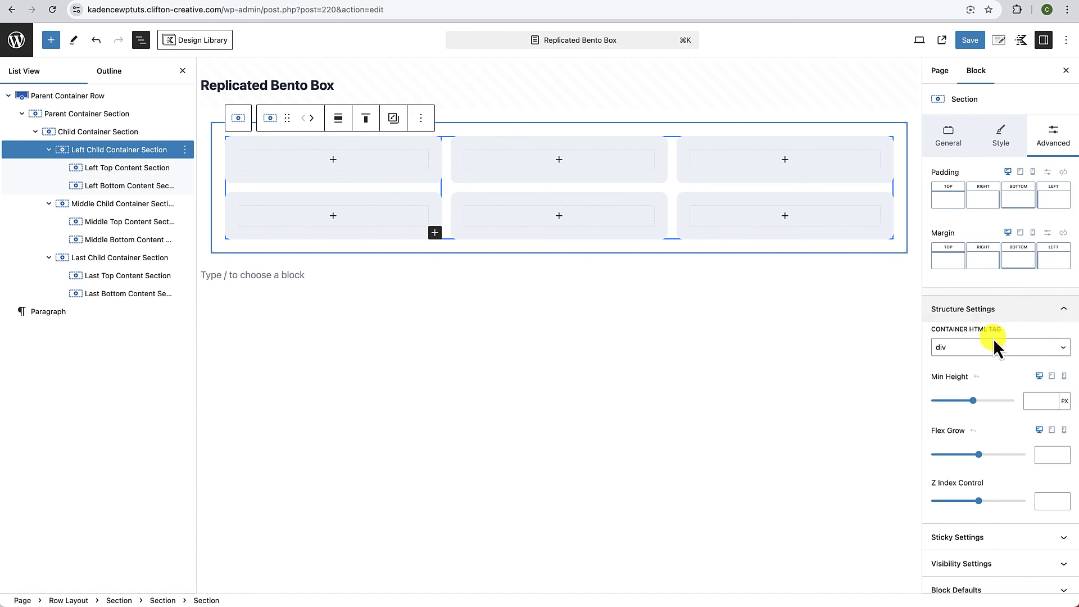
pyautogui.scroll(-1, 973, 426)
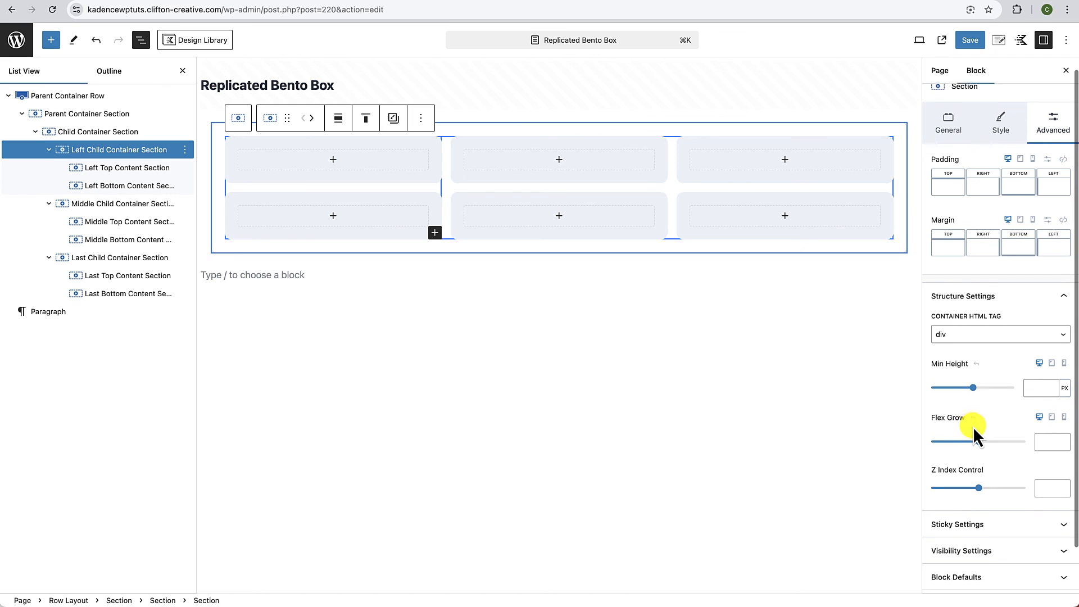
pyautogui.click(1046, 433)
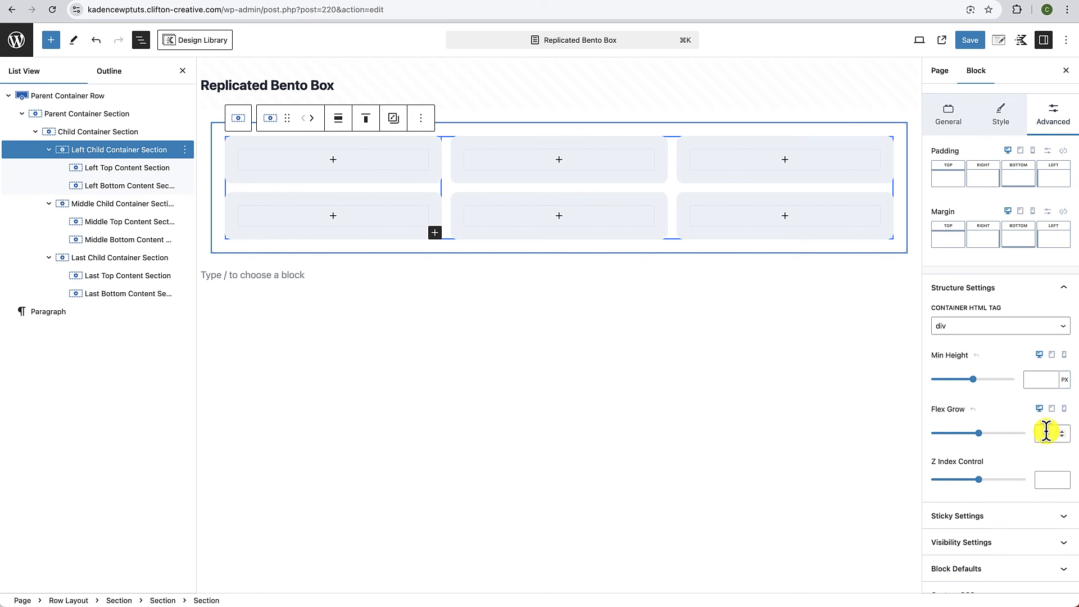
pyautogui.write('0')
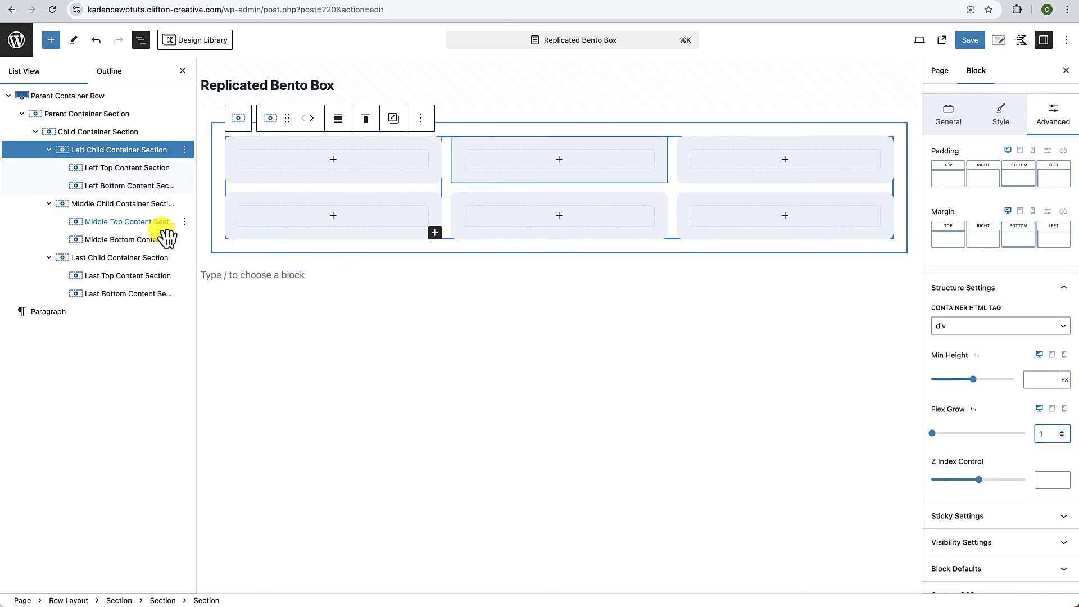
# Step: Set the flex grow of the Middle and Last Child Container Sections together to 1
pyautogui.click(104, 206)
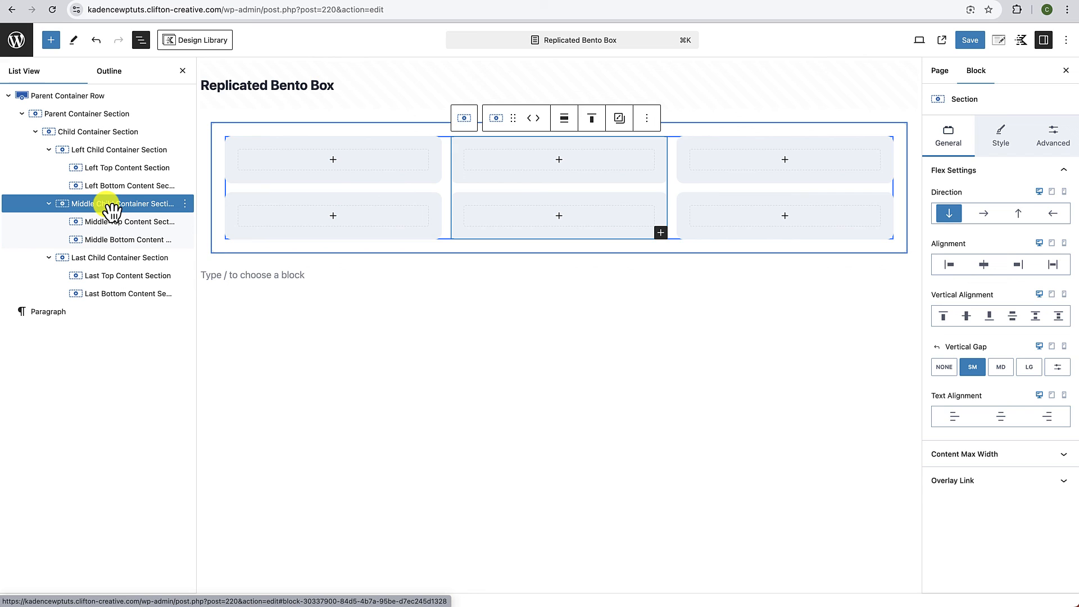
pyautogui.keyDown('shift'); pyautogui.click(97, 264); pyautogui.keyUp('shift')
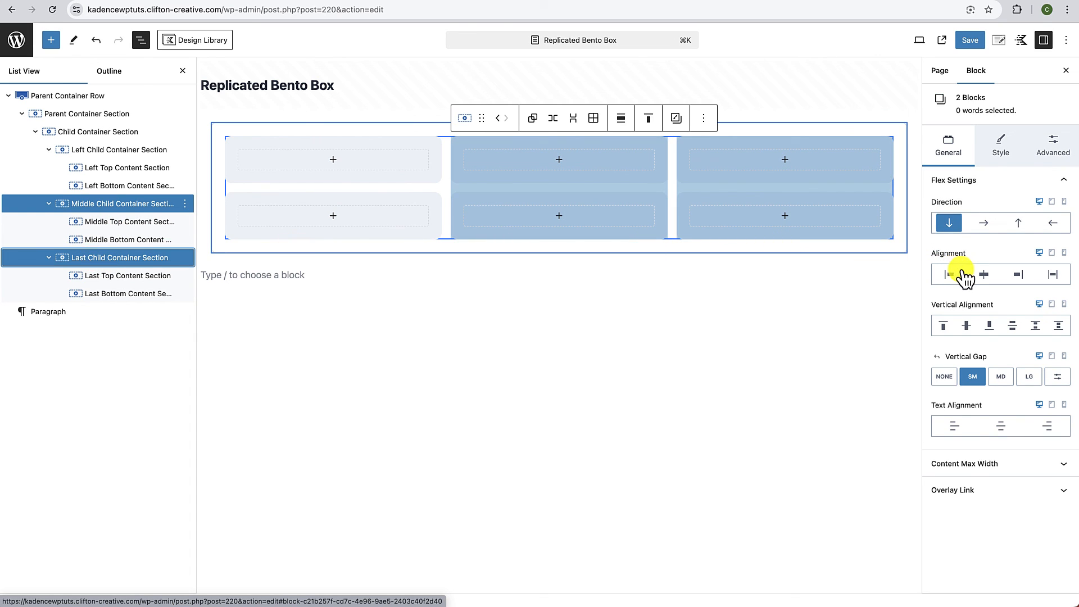
pyautogui.click(1051, 151)
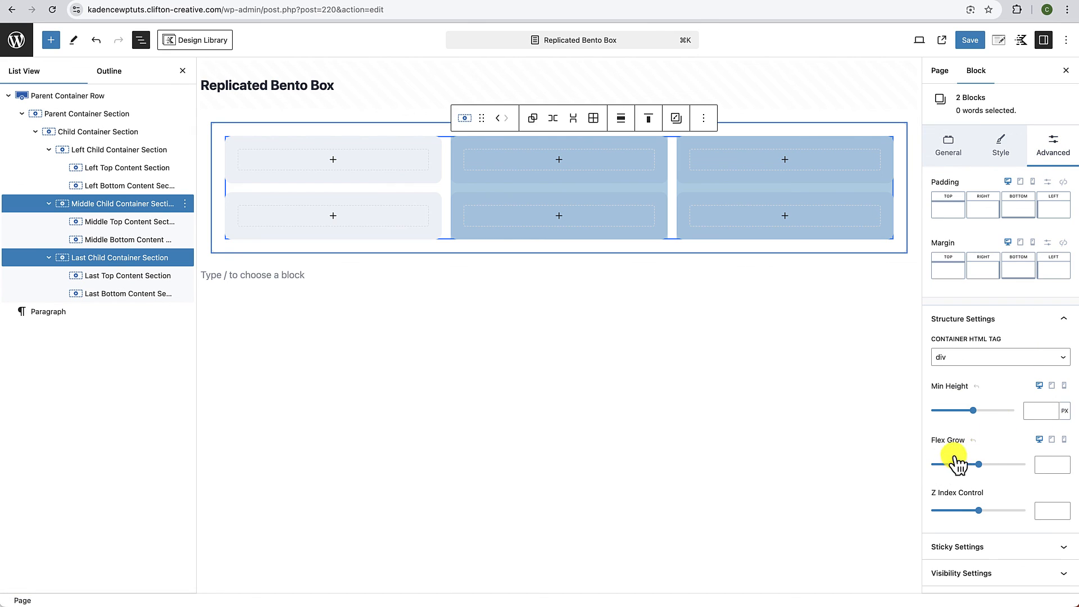
pyautogui.click(1043, 462)
pyautogui.write('1')
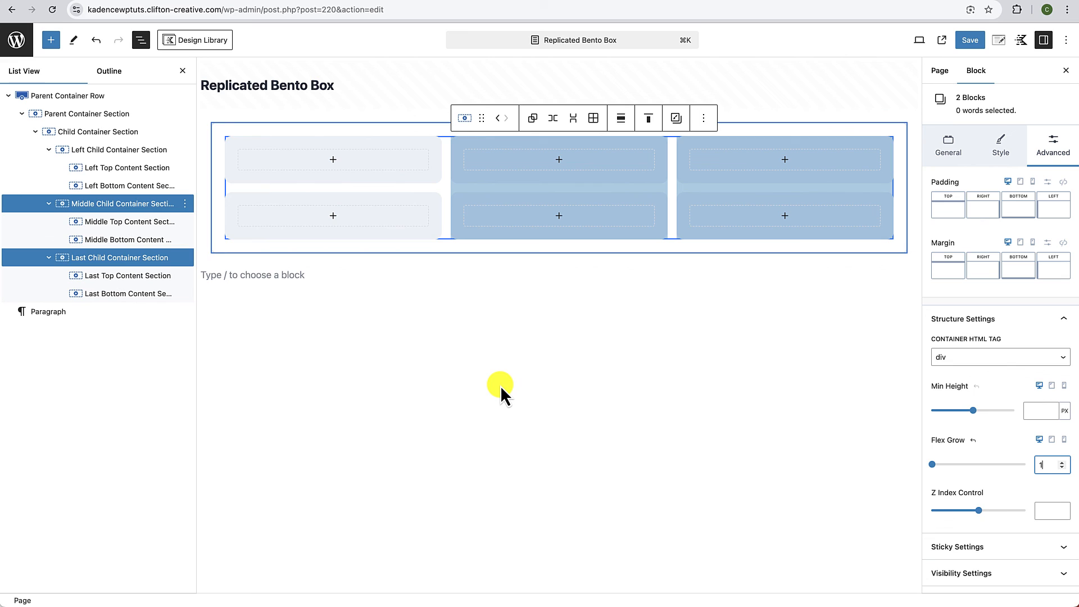
# Step: Set the flex grow of the Left Top and Left Bottom Content Sections together to 1
pyautogui.click(121, 170)
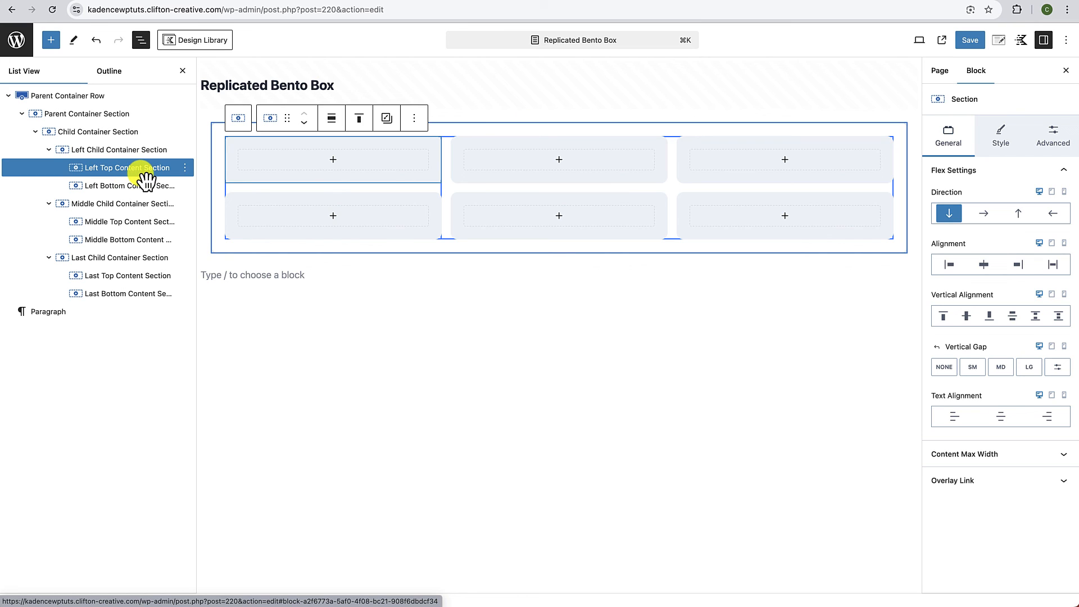
pyautogui.keyDown('shift'); pyautogui.click(114, 187); pyautogui.keyUp('shift')
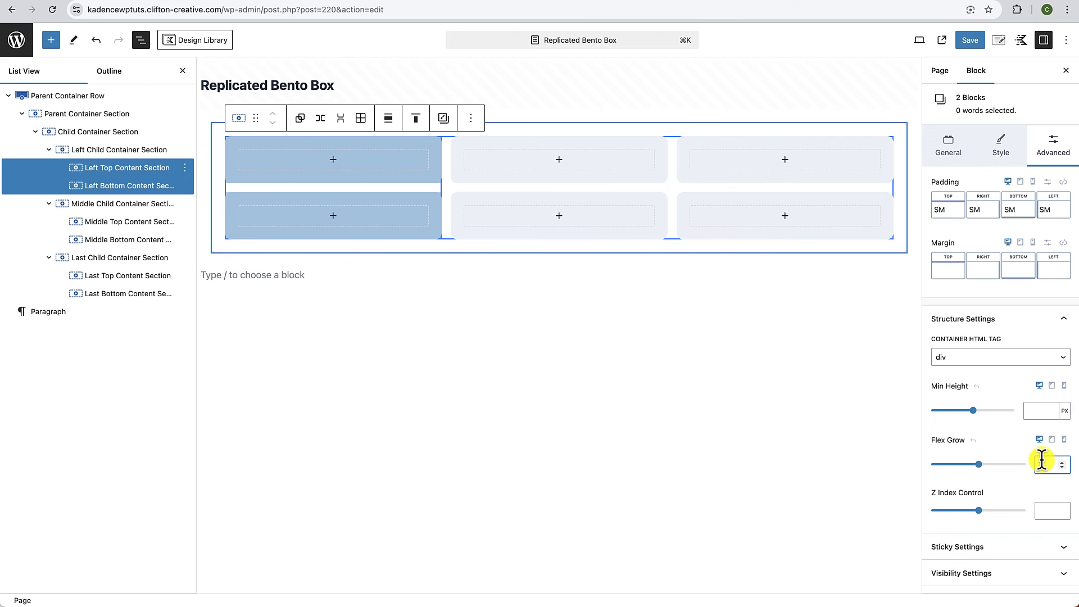
pyautogui.write('1')
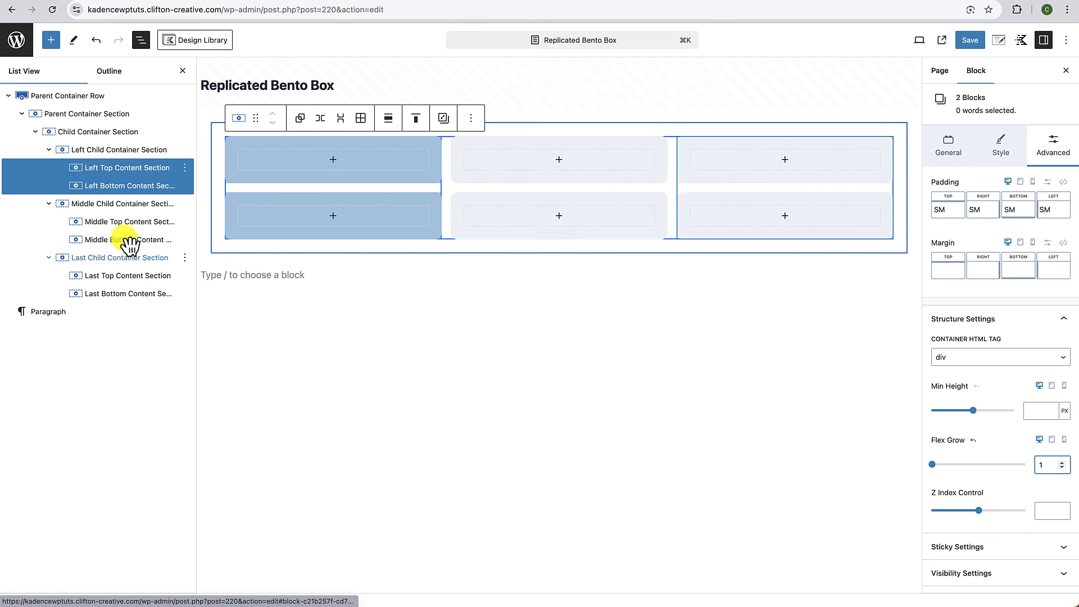
# Step: Give the Middle Top and Middle Bottom Content Sections the same flex grow as the left content sections
pyautogui.click(115, 225)
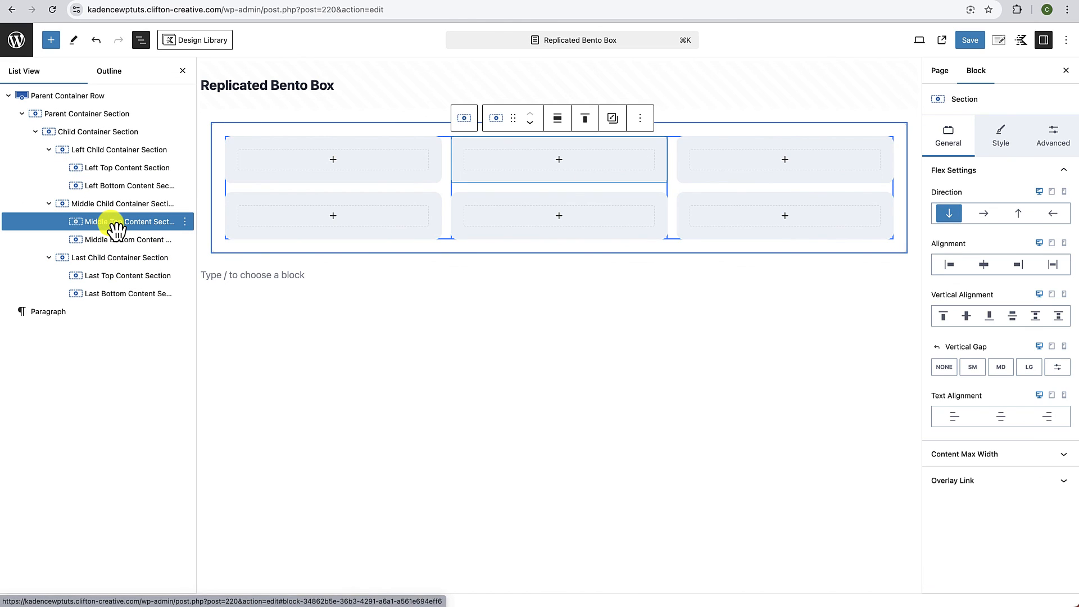
pyautogui.keyDown('shift'); pyautogui.click(112, 242); pyautogui.keyUp('shift')
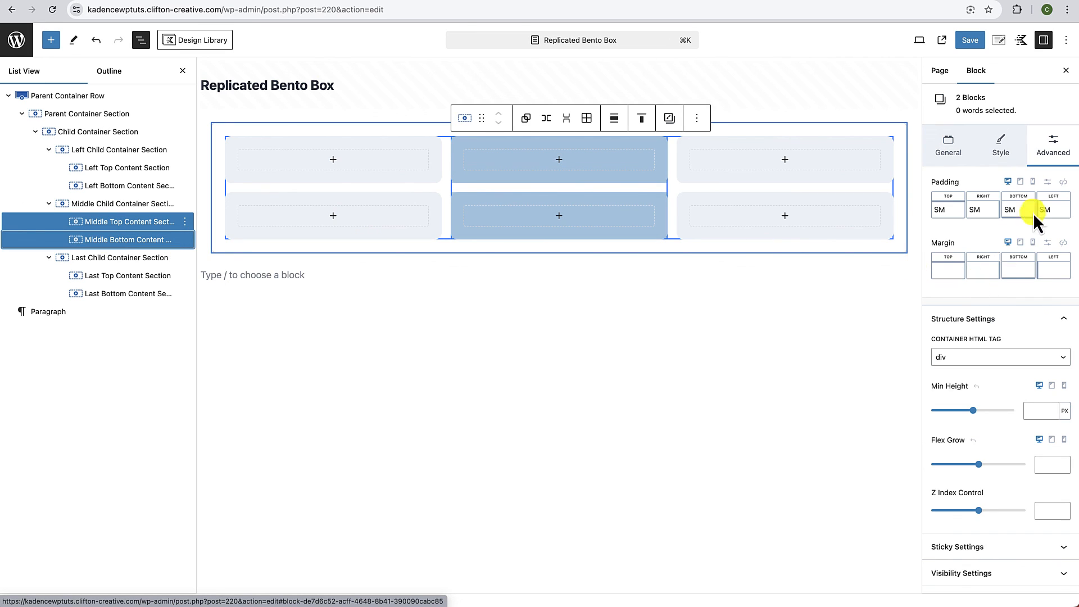
pyautogui.click(1047, 159)
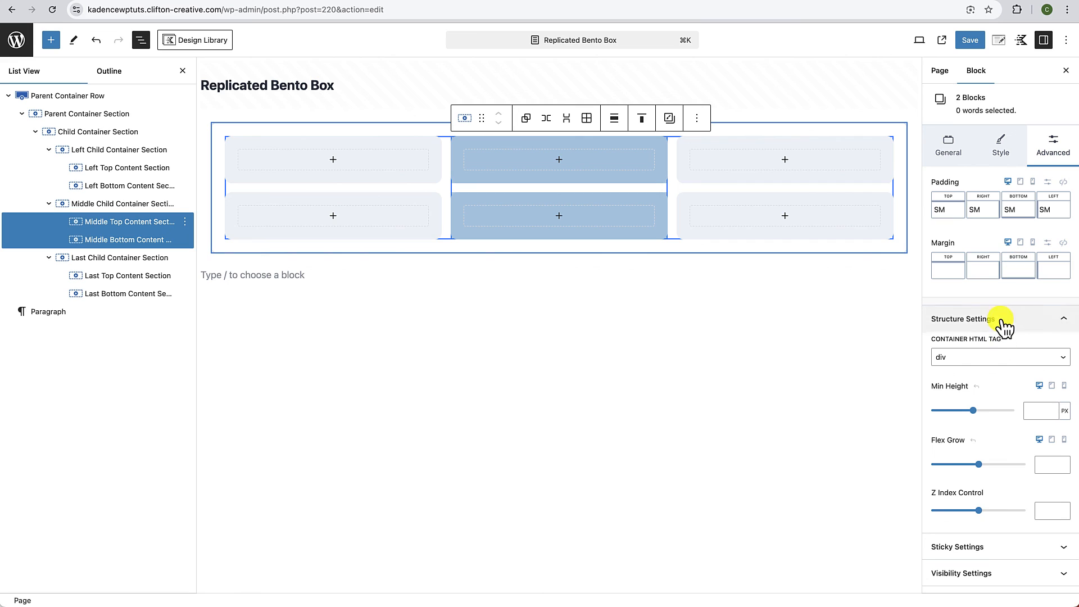
pyautogui.click(1044, 466)
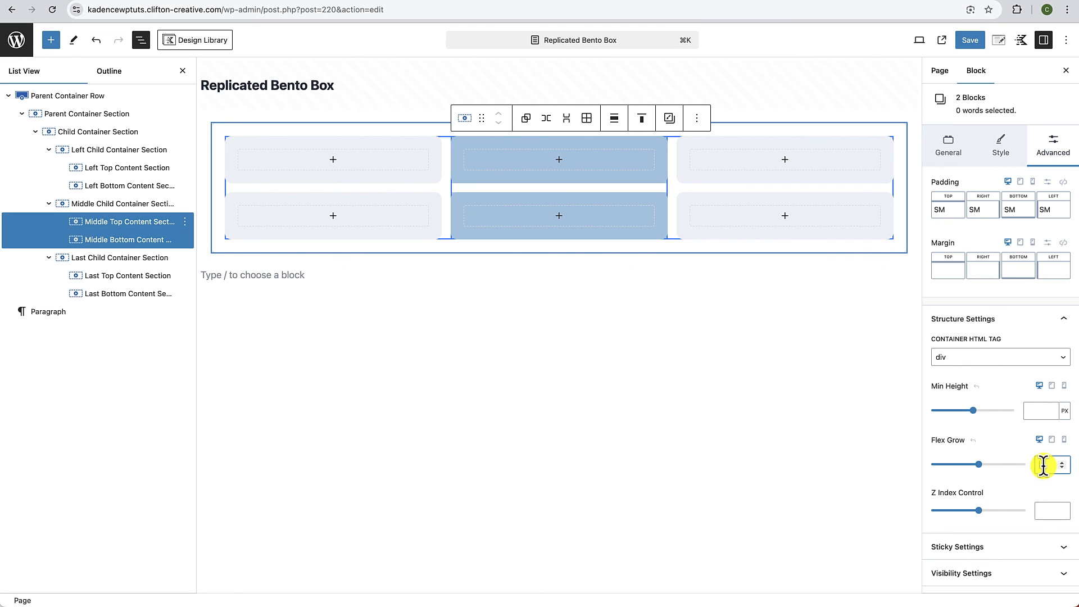
# Step: Give the Last Top and Last Bottom Content Sections the same flex grow as the other content sections
pyautogui.click(134, 278)
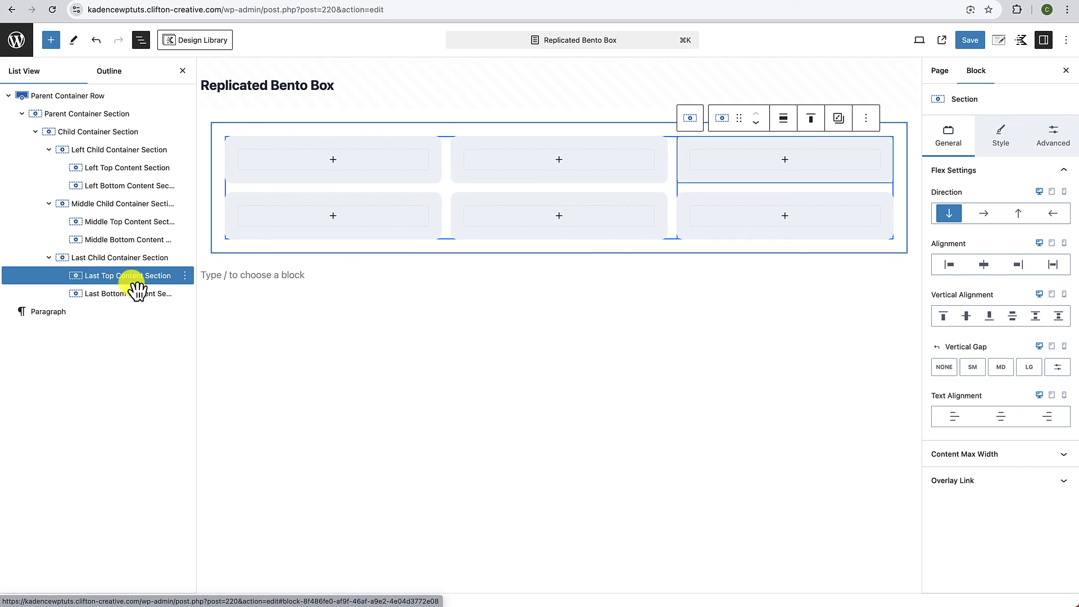
pyautogui.keyDown('shift'); pyautogui.click(134, 300); pyautogui.keyUp('shift')
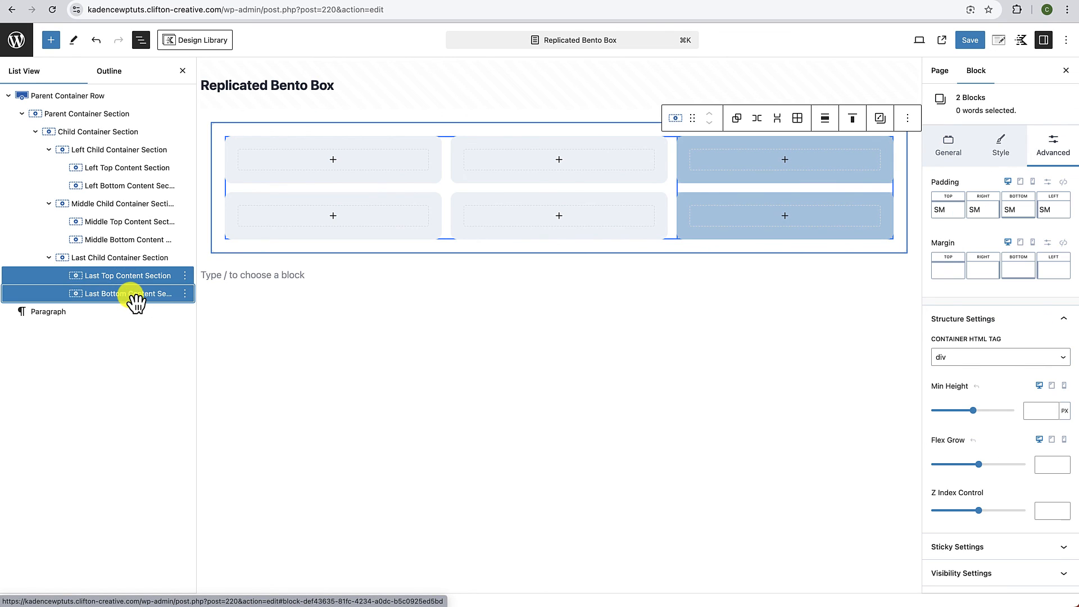
pyautogui.click(1046, 464)
pyautogui.click(756, 427)
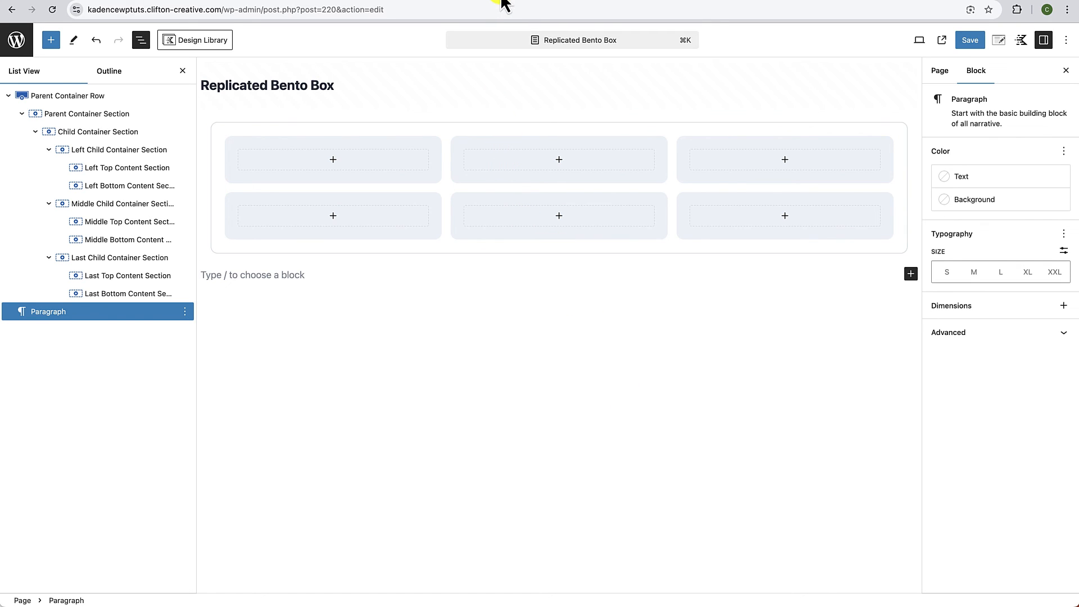
# Step: Check the DJI reference's first card and add a center-aligned Text (Adv) block to the Left Top Content Section
pyautogui.click(502, 0)
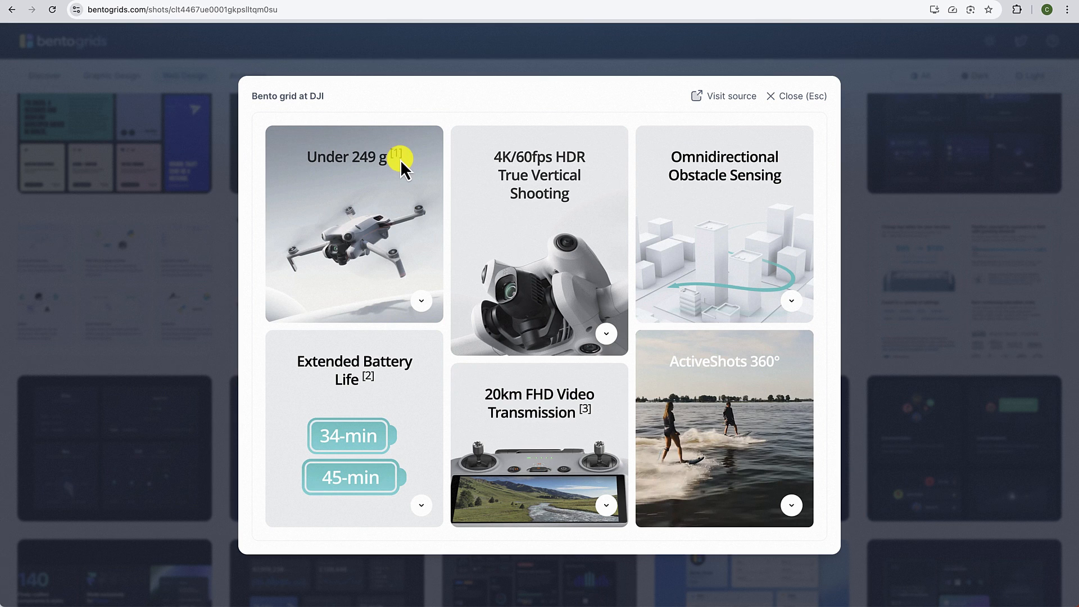
pyautogui.click(447, 1)
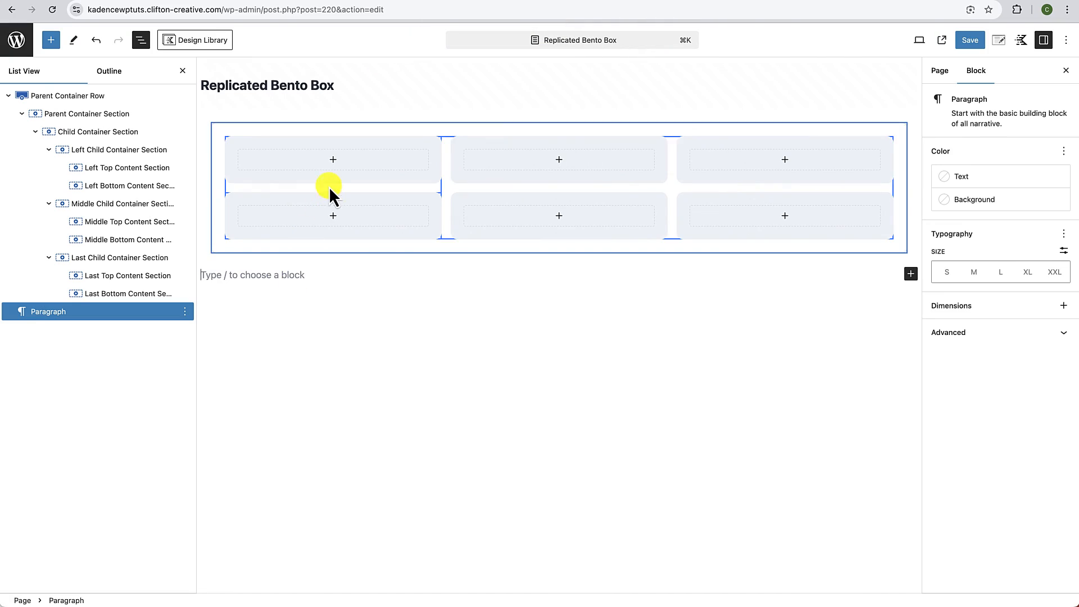
pyautogui.click(333, 161)
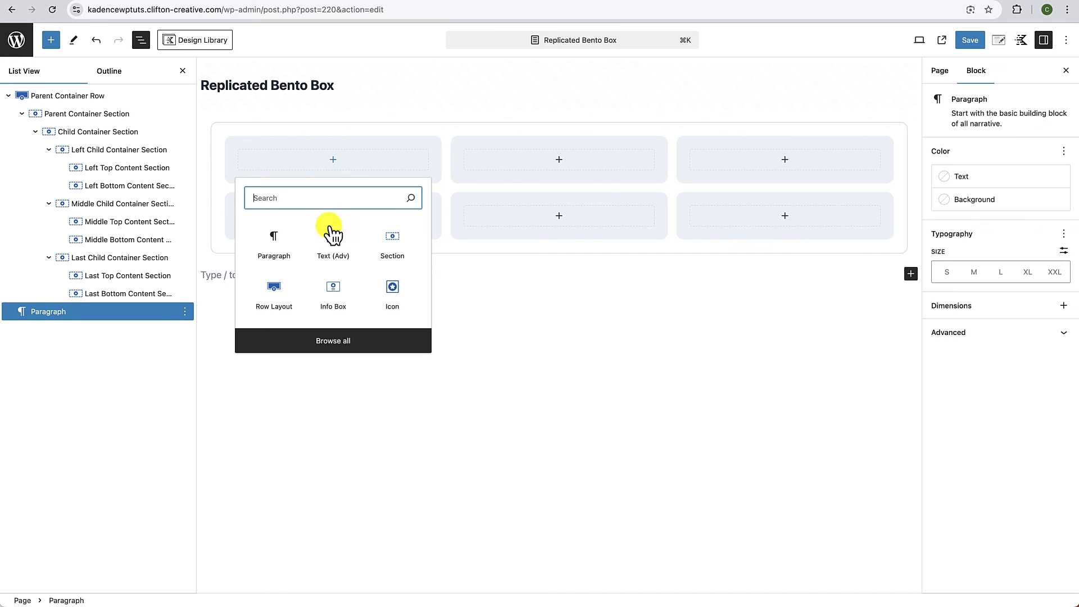
pyautogui.click(338, 252)
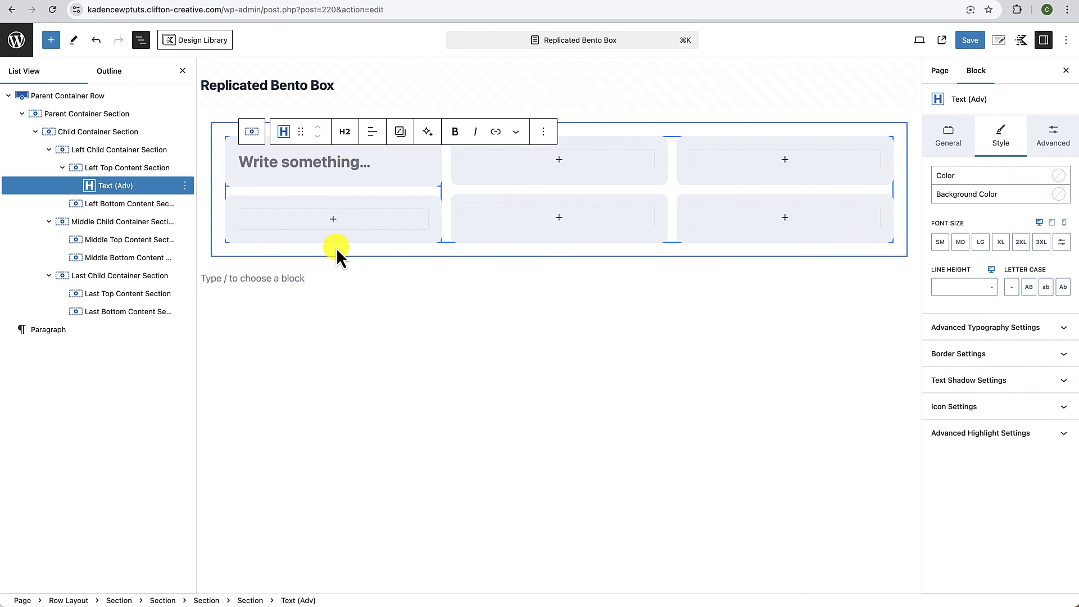
pyautogui.click(372, 131)
pyautogui.click(398, 187)
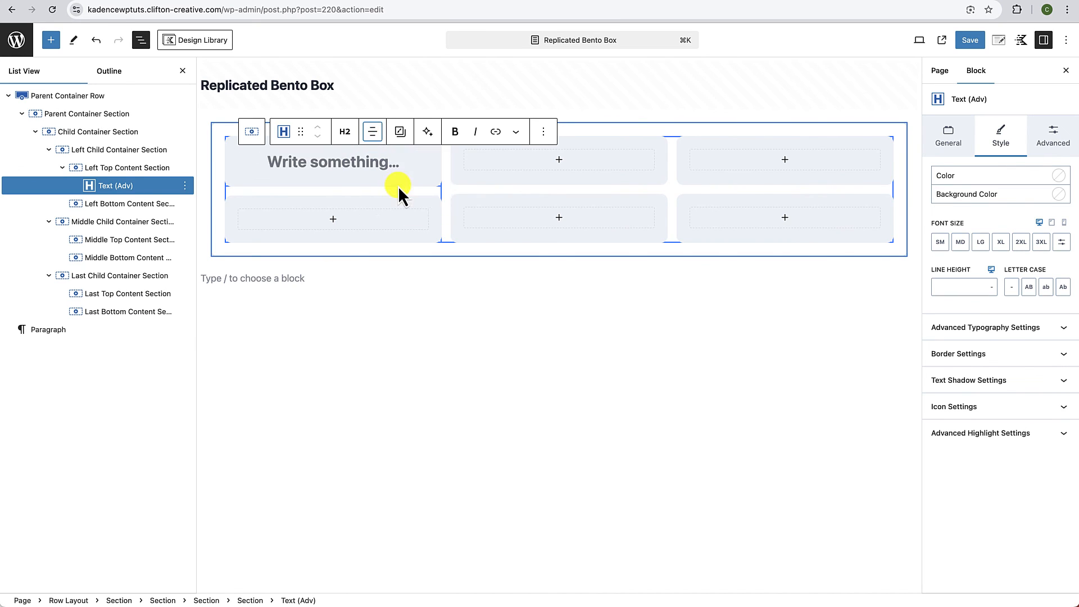
# Step: Enter "Under 249 g[1]" as the heading in the Left Top Content Section and format "[1]" as superscript
pyautogui.click(312, 164)
pyautogui.write('Under ')
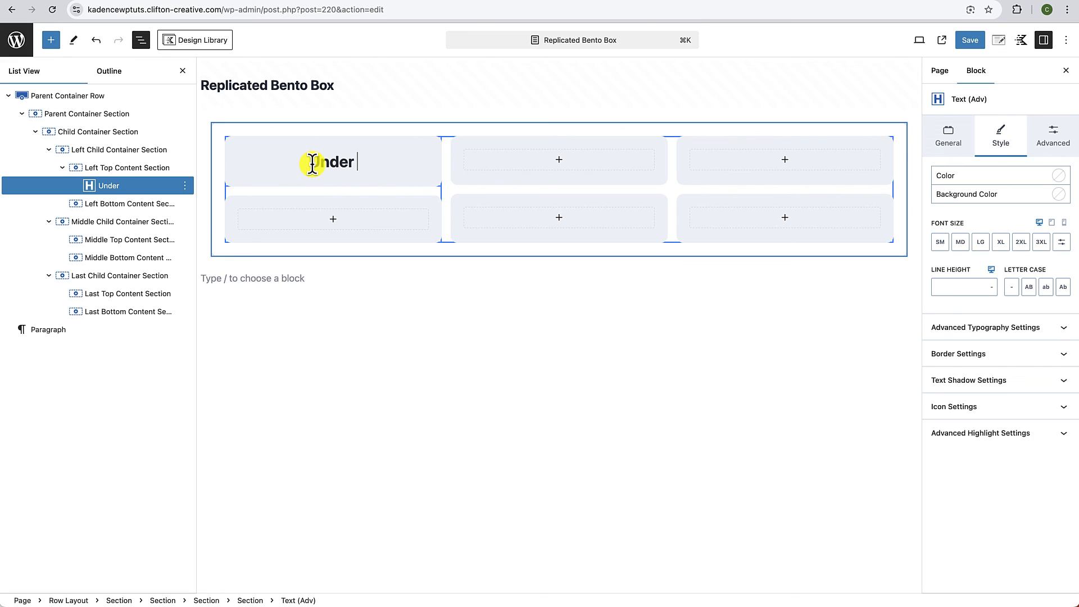
pyautogui.write('24')
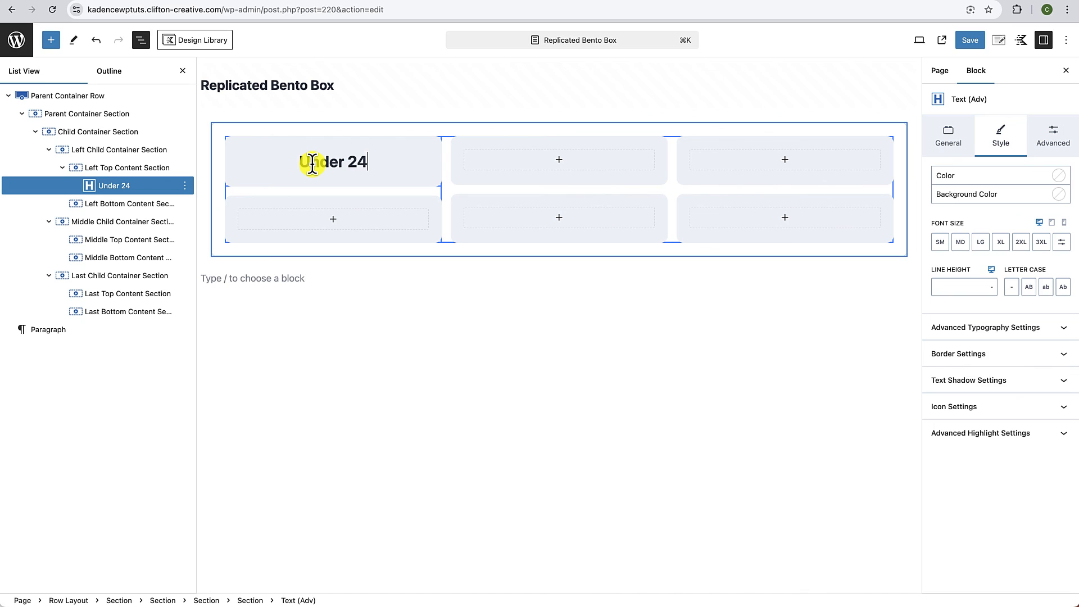
pyautogui.write('9 g')
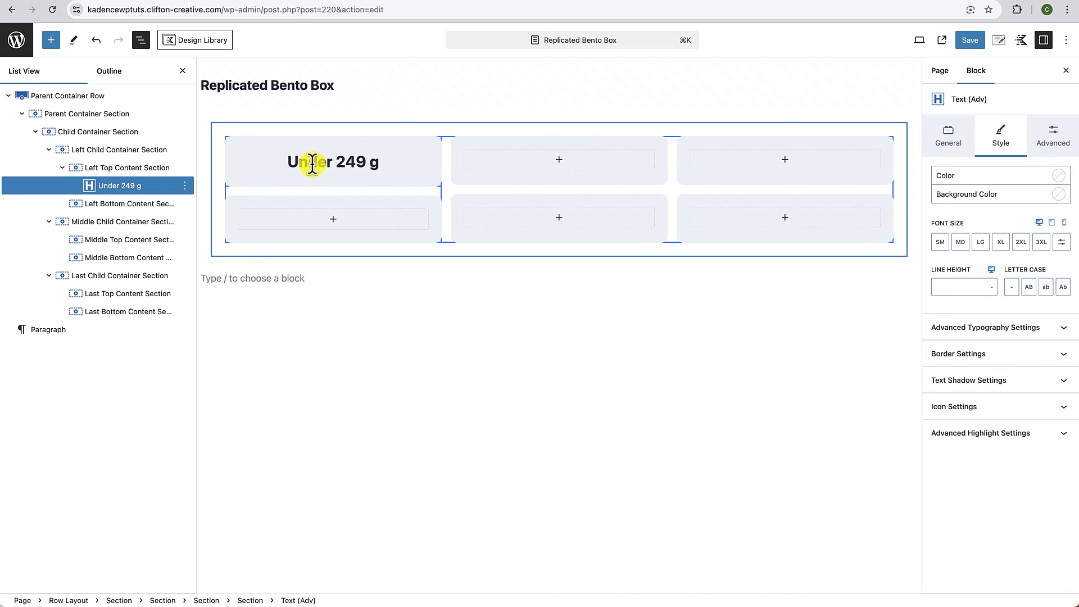
pyautogui.write('[1')
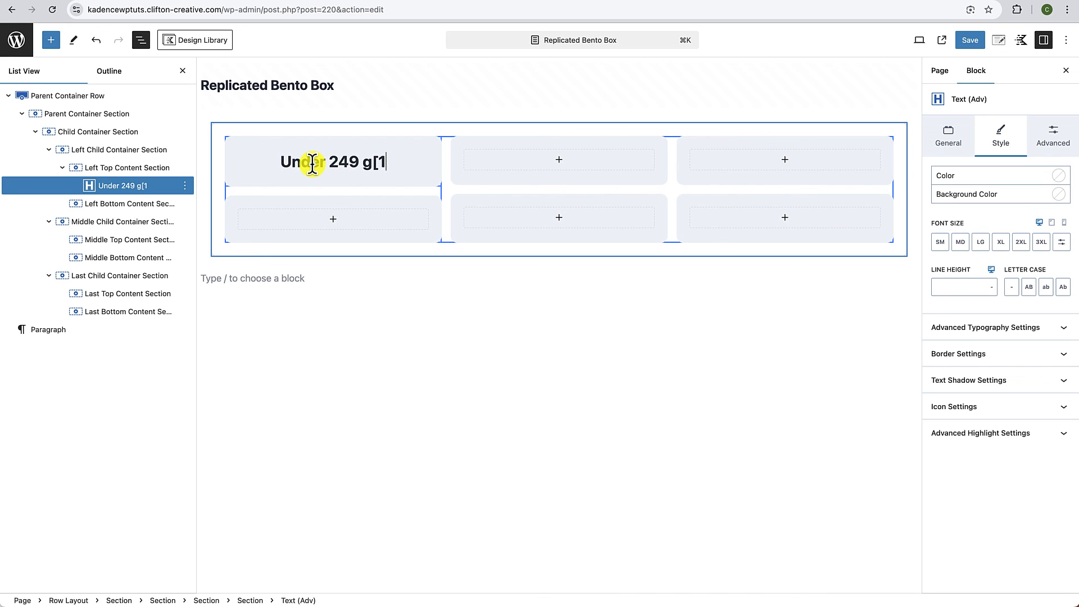
pyautogui.write(']')
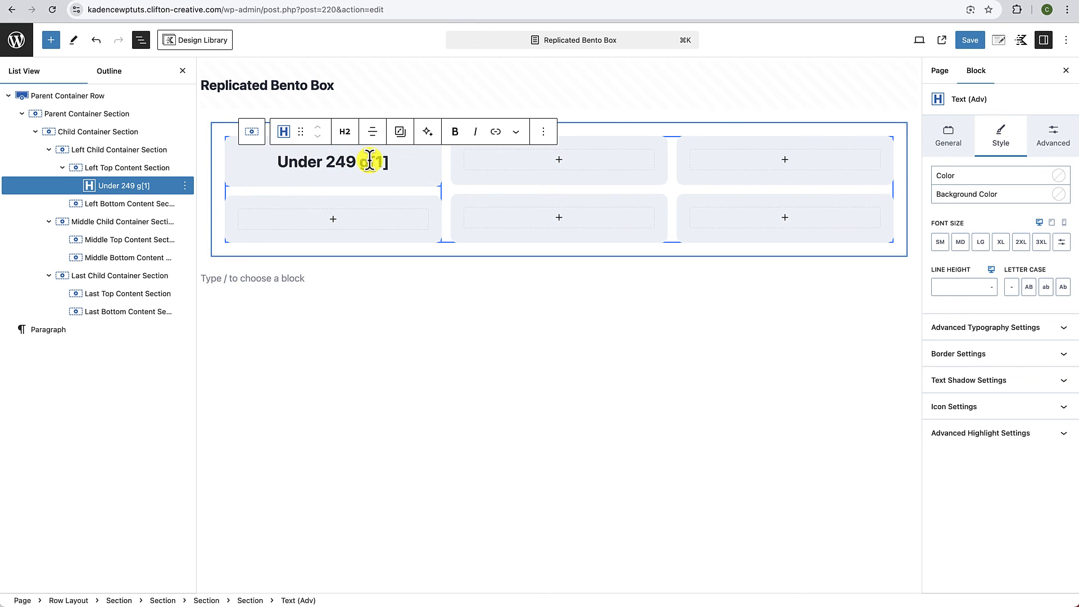
pyautogui.moveTo(369, 161); pyautogui.dragTo(389, 162)
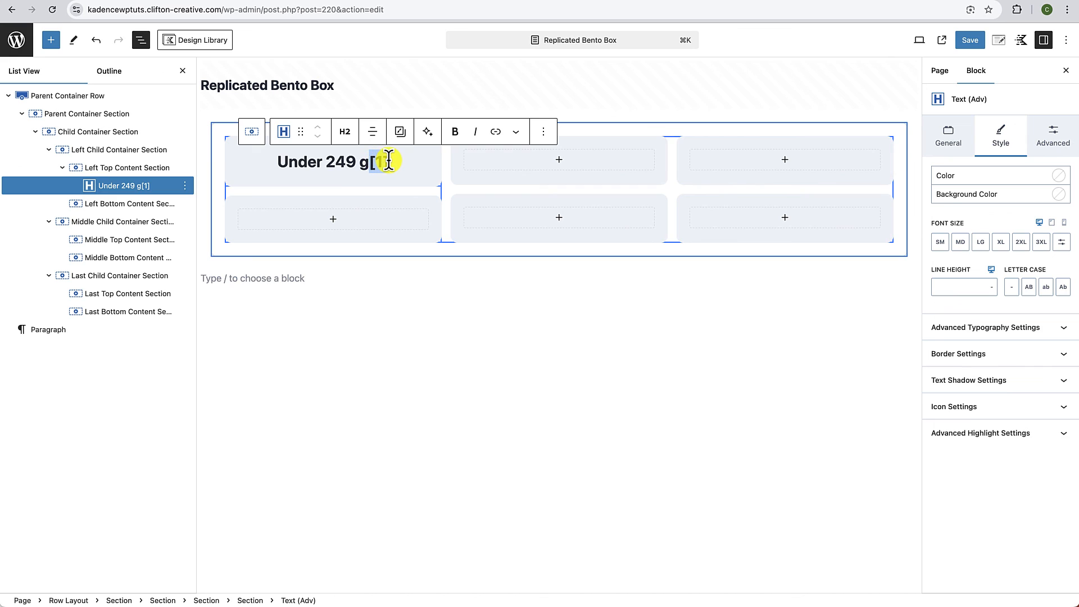
pyautogui.click(518, 133)
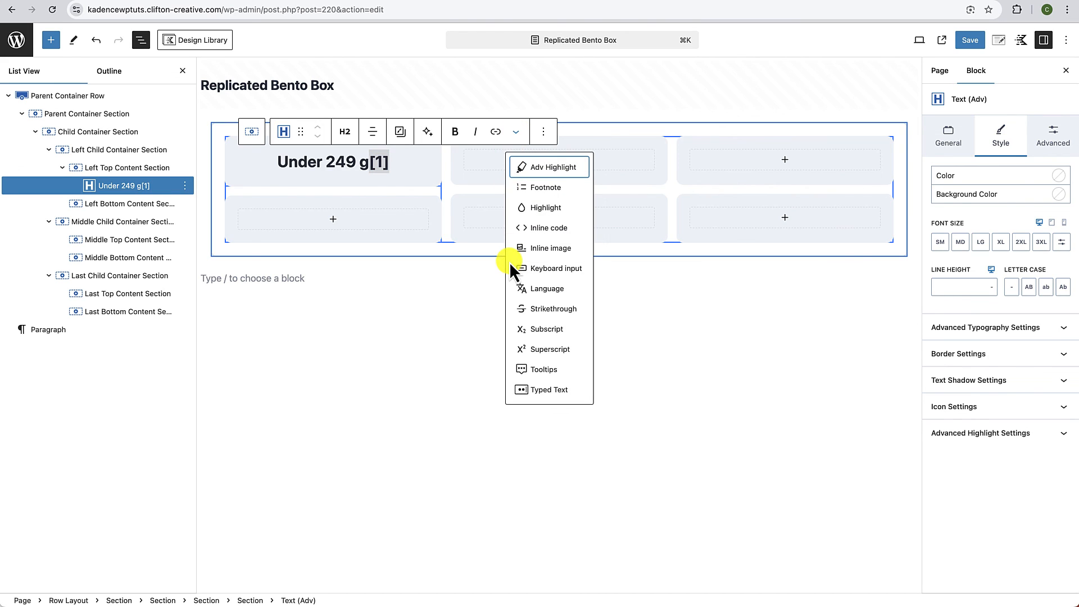
pyautogui.click(539, 351)
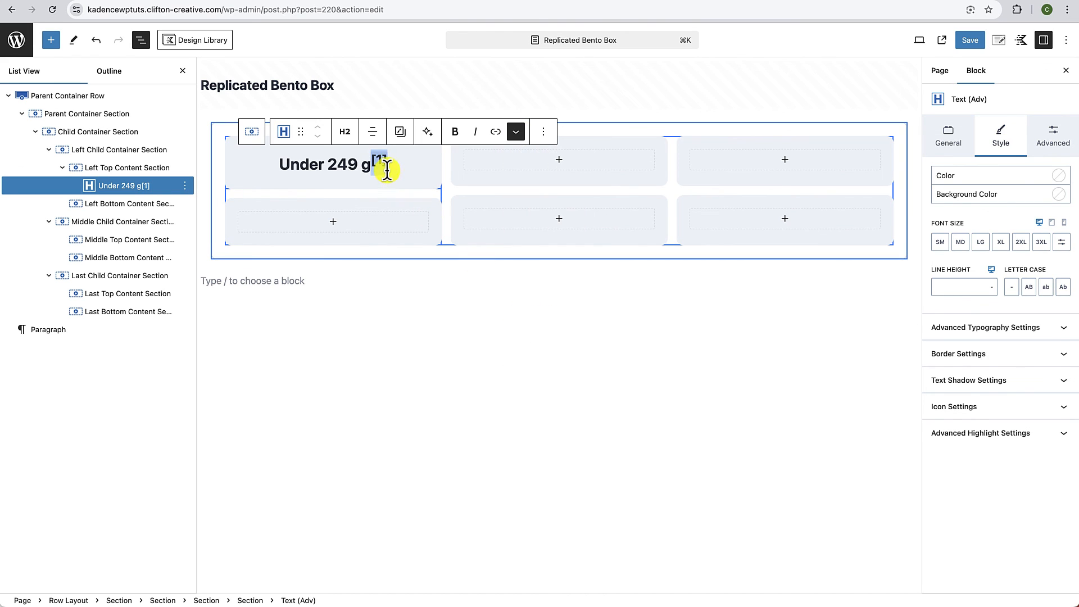
# Step: Compare the Left Top heading with the DJI reference and set its font weight to Medium 500
pyautogui.click(505, 1)
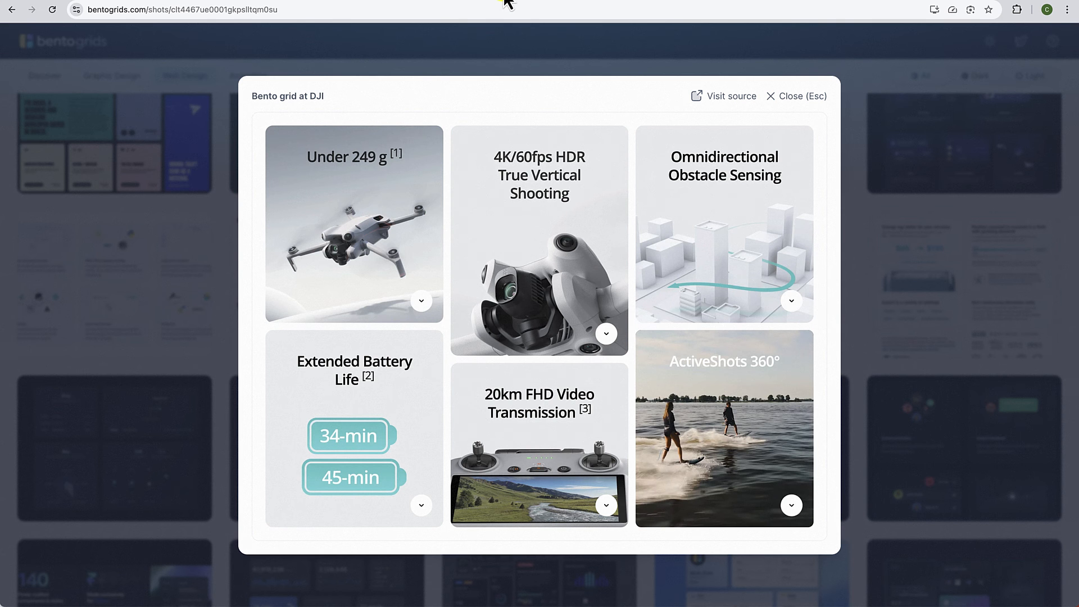
pyautogui.click(459, 5)
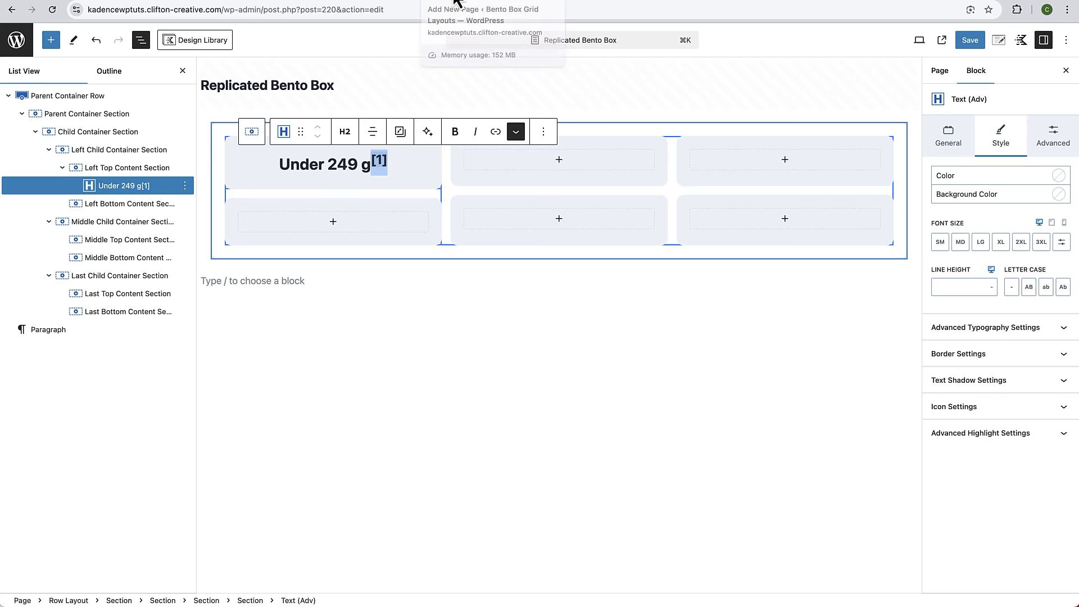
pyautogui.click(346, 164)
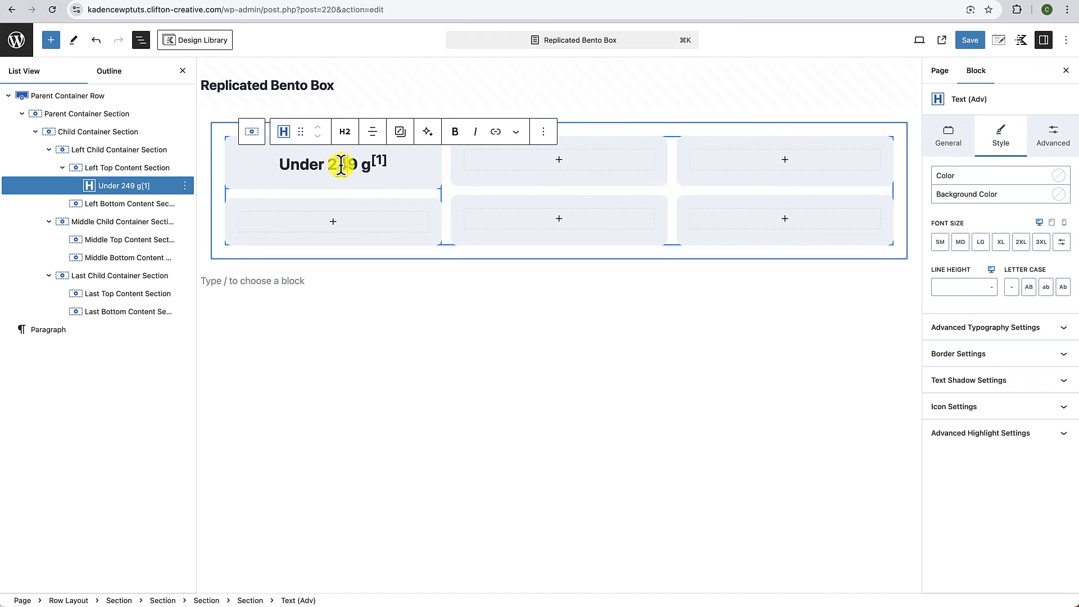
pyautogui.click(506, 5)
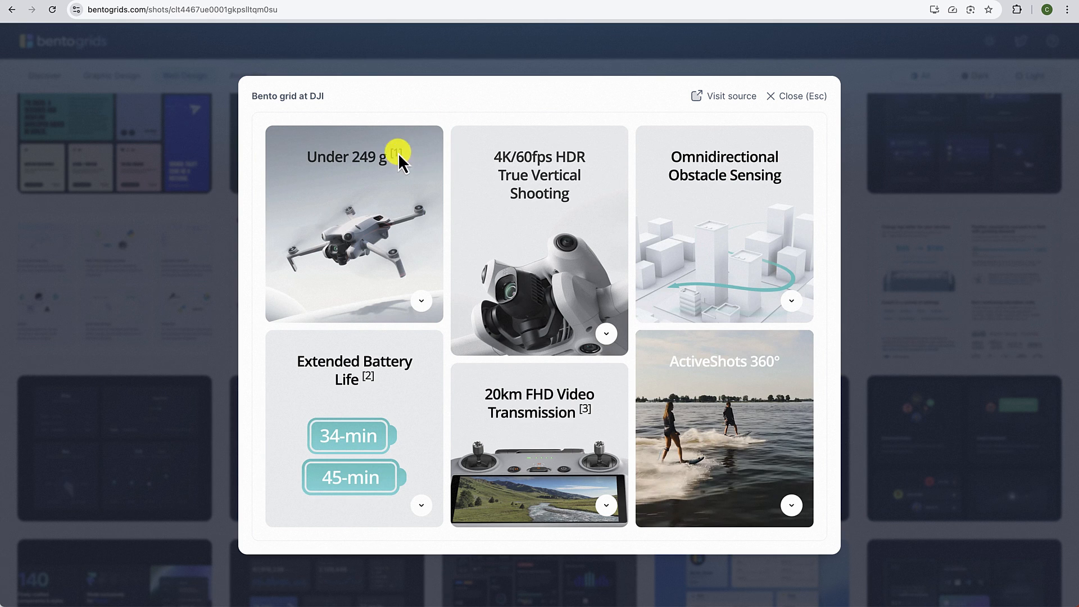
pyautogui.click(460, 4)
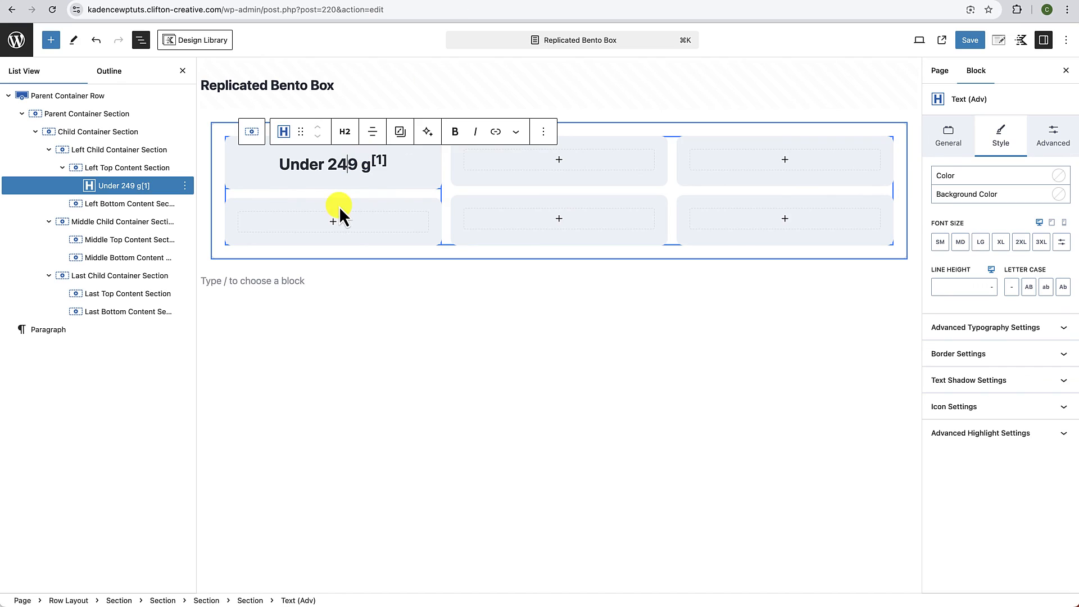
pyautogui.click(329, 165)
pyautogui.click(1044, 331)
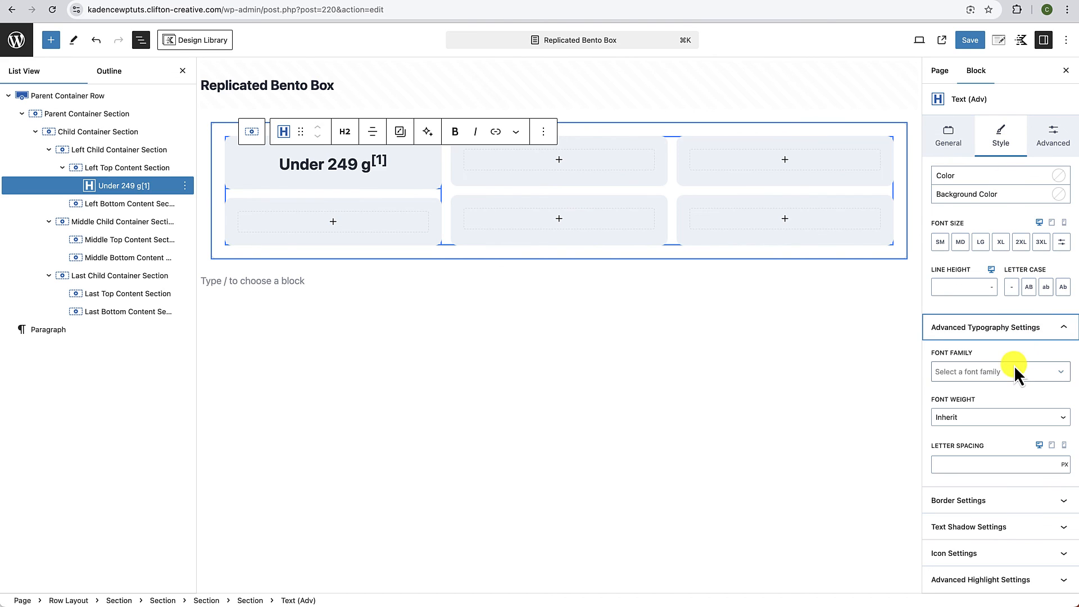
pyautogui.click(978, 419)
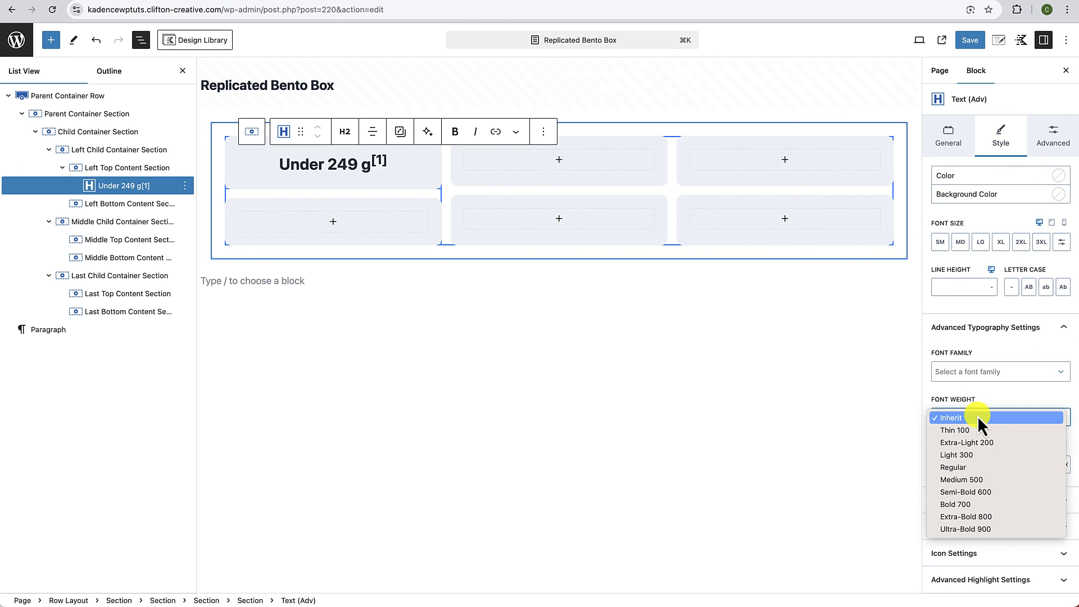
pyautogui.click(969, 480)
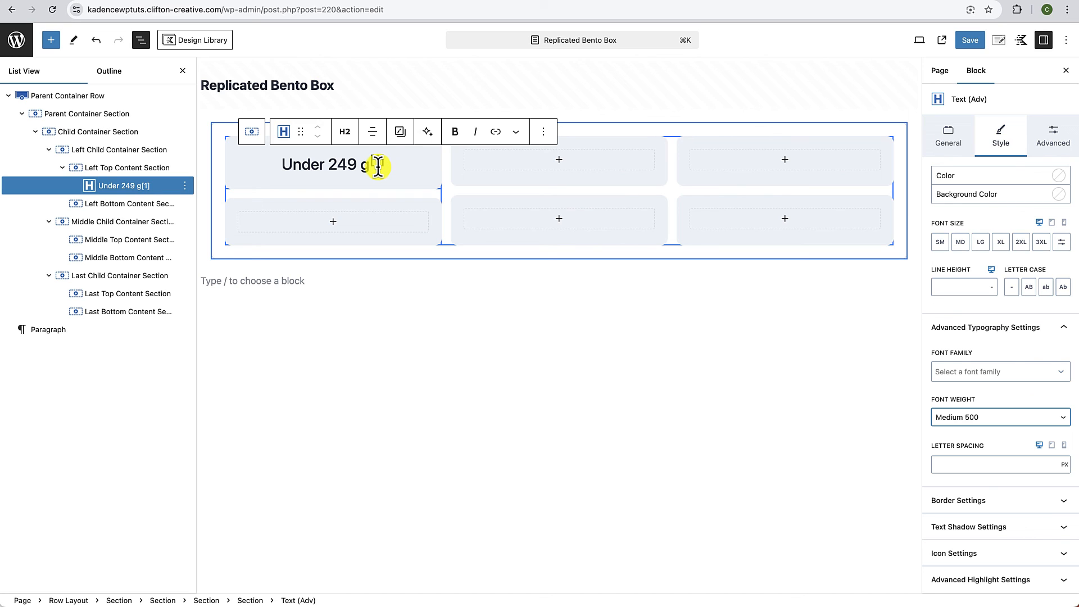
# Step: Copy the "Under 249 g[1]" heading block and paste it into the Middle Top Content Section
pyautogui.click(325, 167)
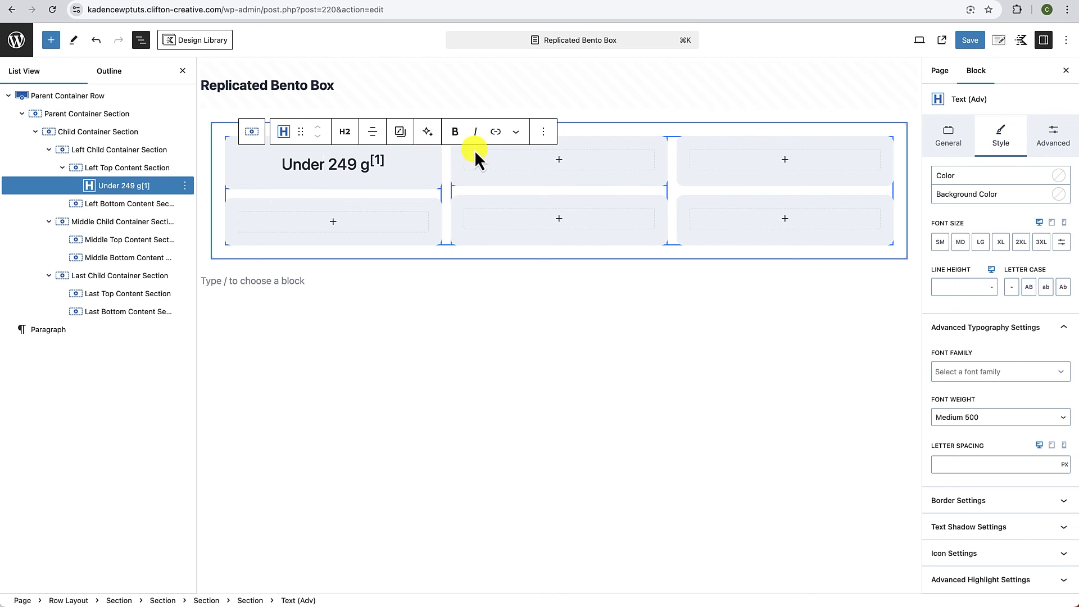
pyautogui.click(549, 132)
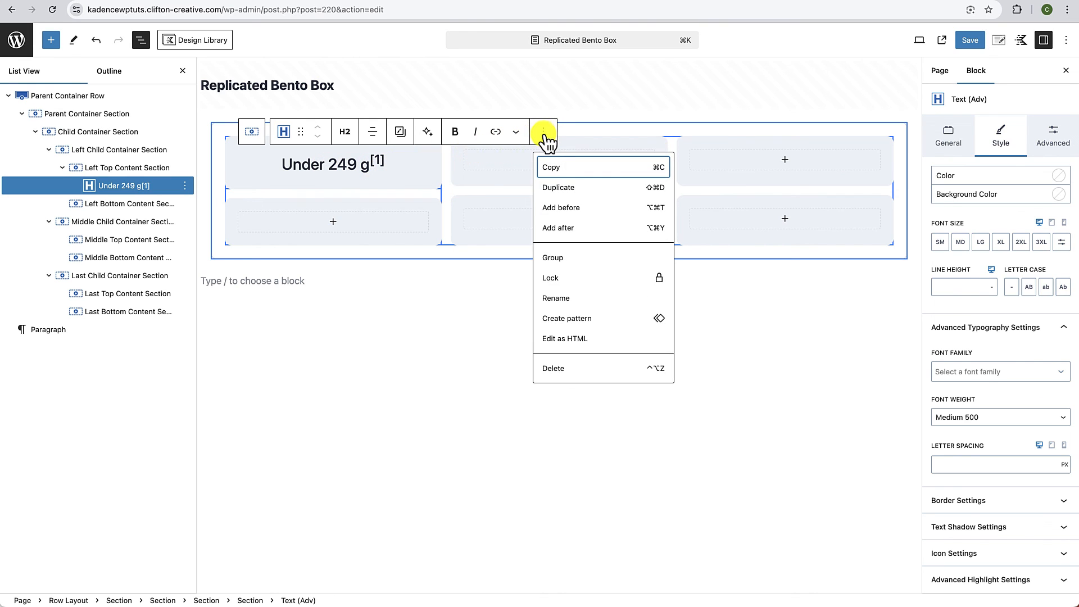
pyautogui.click(554, 167)
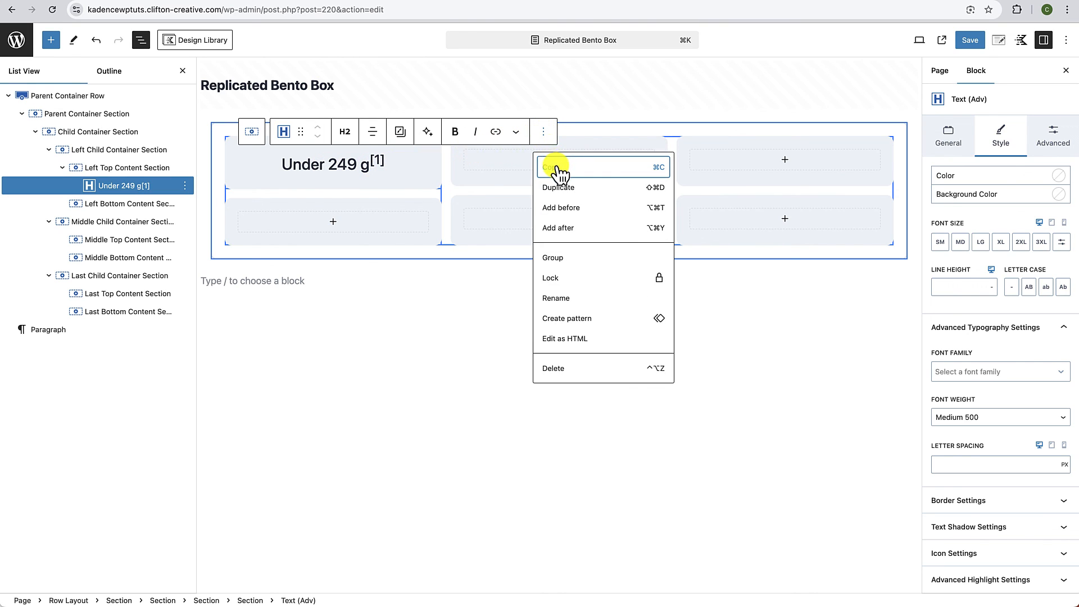
pyautogui.click(491, 169)
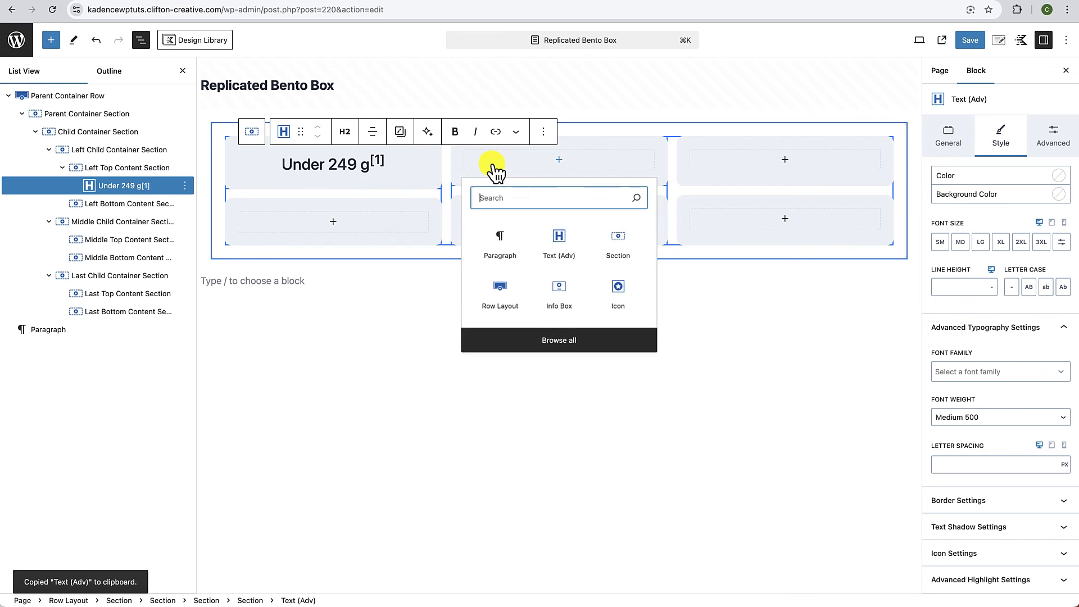
pyautogui.click(561, 163)
pyautogui.click(560, 162)
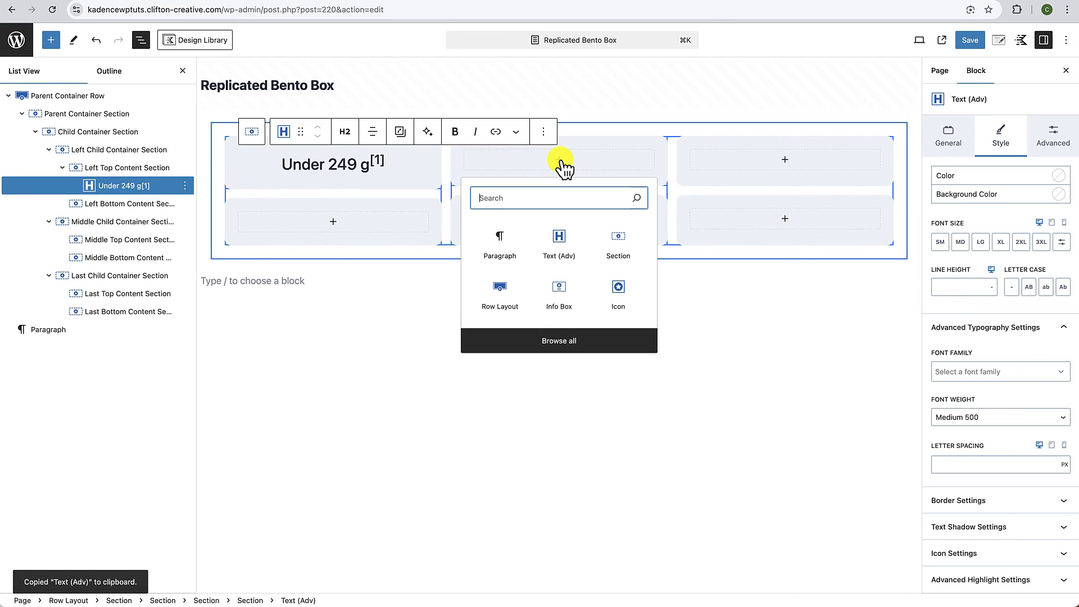
pyautogui.click(502, 241)
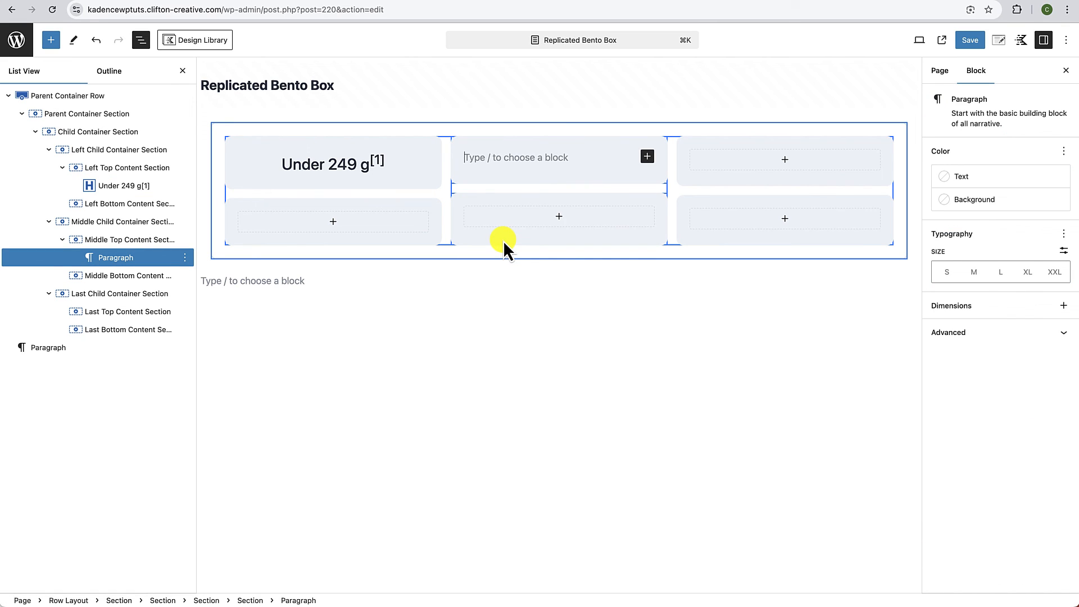
pyautogui.press('super+v')
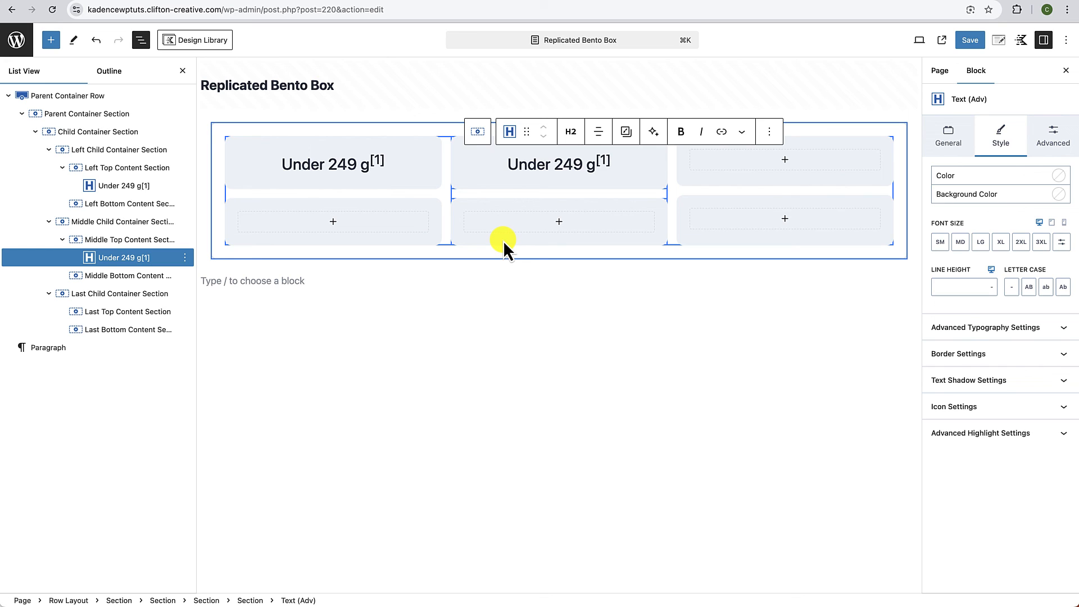
# Step: Paste the copied heading block into the Left Bottom and Middle Bottom Content Sections
pyautogui.click(330, 228)
pyautogui.click(275, 304)
pyautogui.press('super+v')
pyautogui.click(559, 224)
pyautogui.click(523, 304)
pyautogui.press('super+v')
# Step: Paste the copied heading block into the Last Top and Last Bottom Content Sections
pyautogui.click(785, 159)
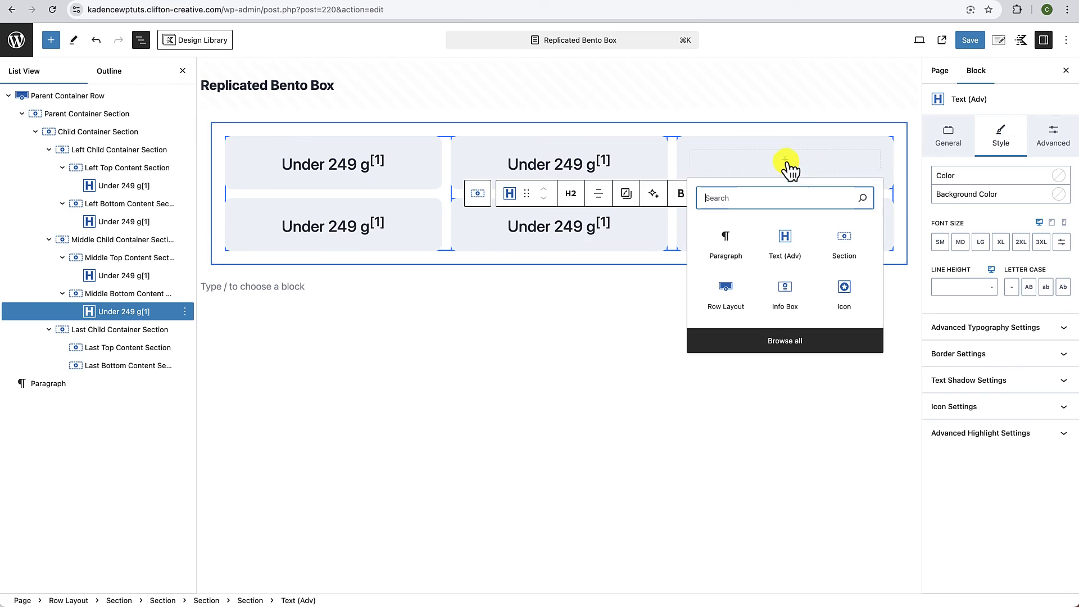
pyautogui.click(731, 248)
pyautogui.press('super+v')
pyautogui.click(785, 222)
pyautogui.click(731, 303)
pyautogui.press('super+v')
pyautogui.click(735, 302)
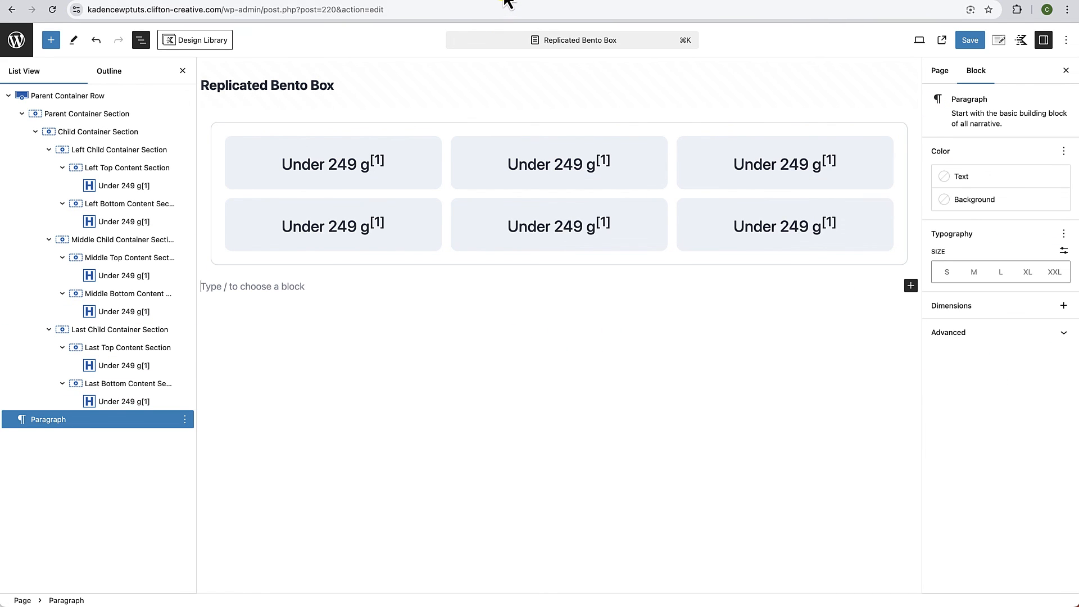
# Step: Replace the Middle Top heading with "4k/60fps HDR", "True Vertical" and "Shooting" on three lines, following the DJI reference
pyautogui.click(506, 0)
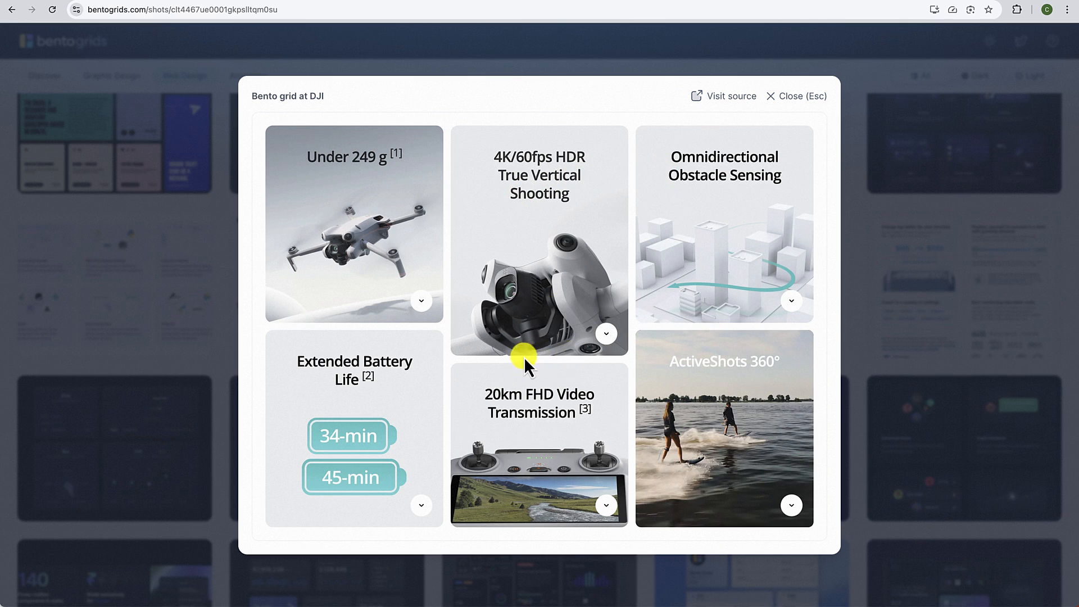
pyautogui.click(523, 3)
pyautogui.write('4')
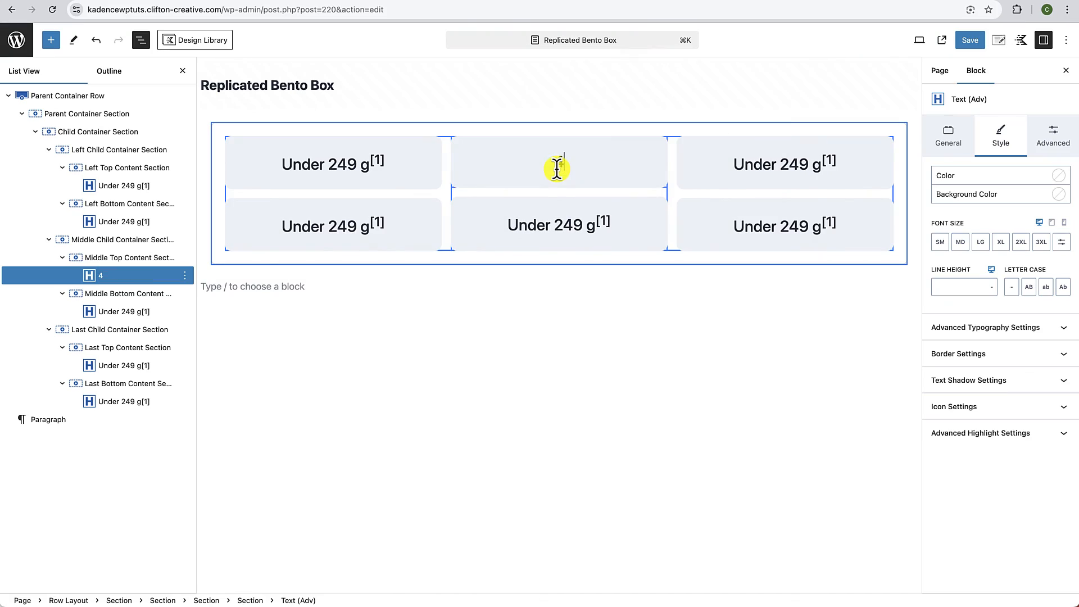
pyautogui.write('k/60fps')
pyautogui.click(422, 2)
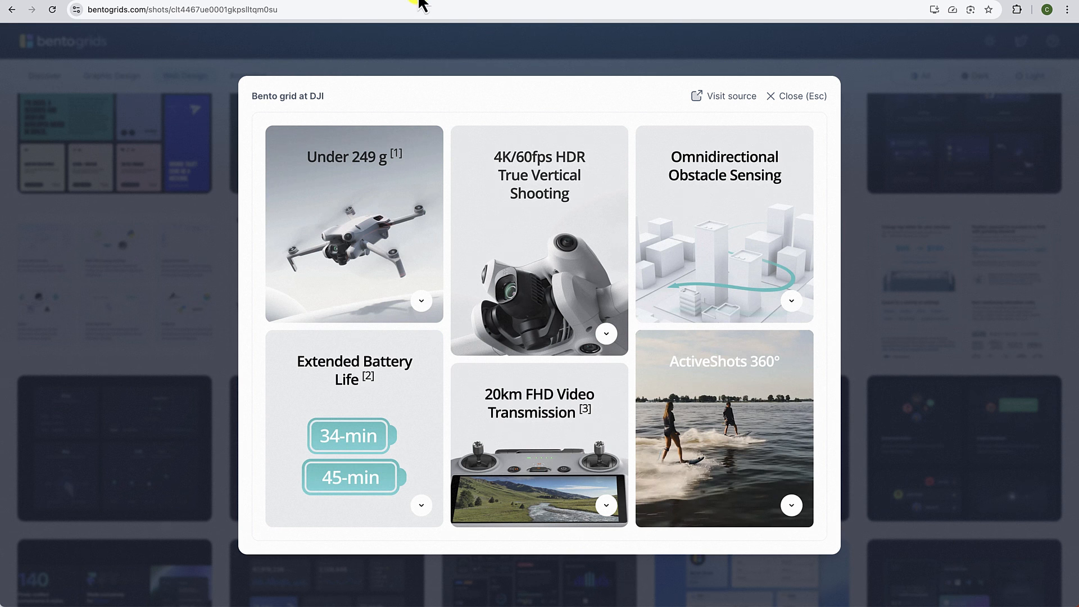
pyautogui.click(447, 2)
pyautogui.write('HDR')
pyautogui.hotkey('shift', 'Return')
pyautogui.write('True Vertial')
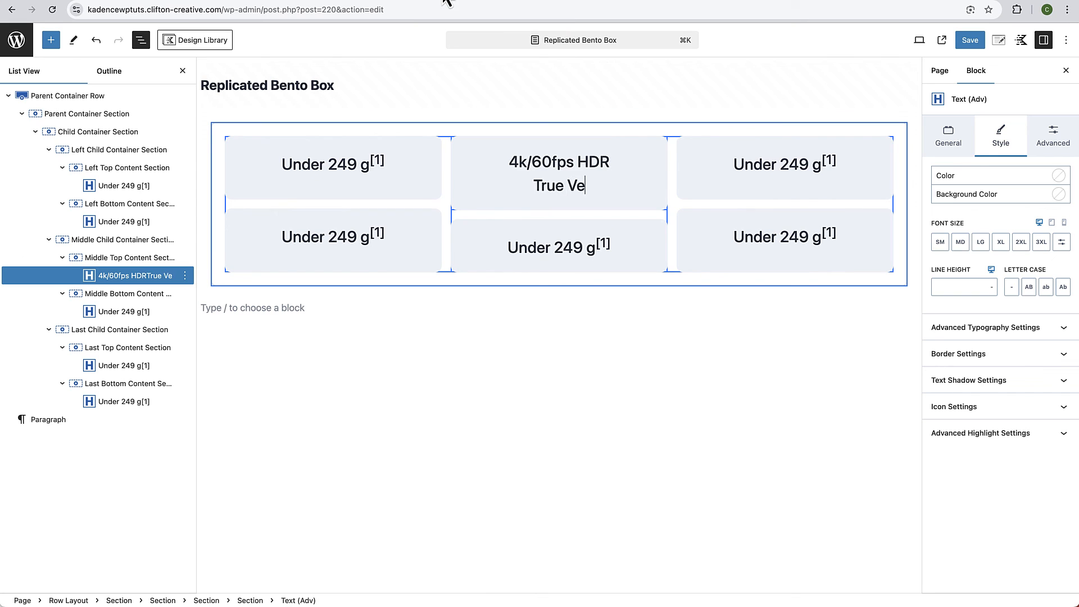
pyautogui.press('BackSpace')
pyautogui.press('BackSpace')
pyautogui.write('cal')
pyautogui.hotkey('shift', 'Return')
pyautogui.write('Shooting')
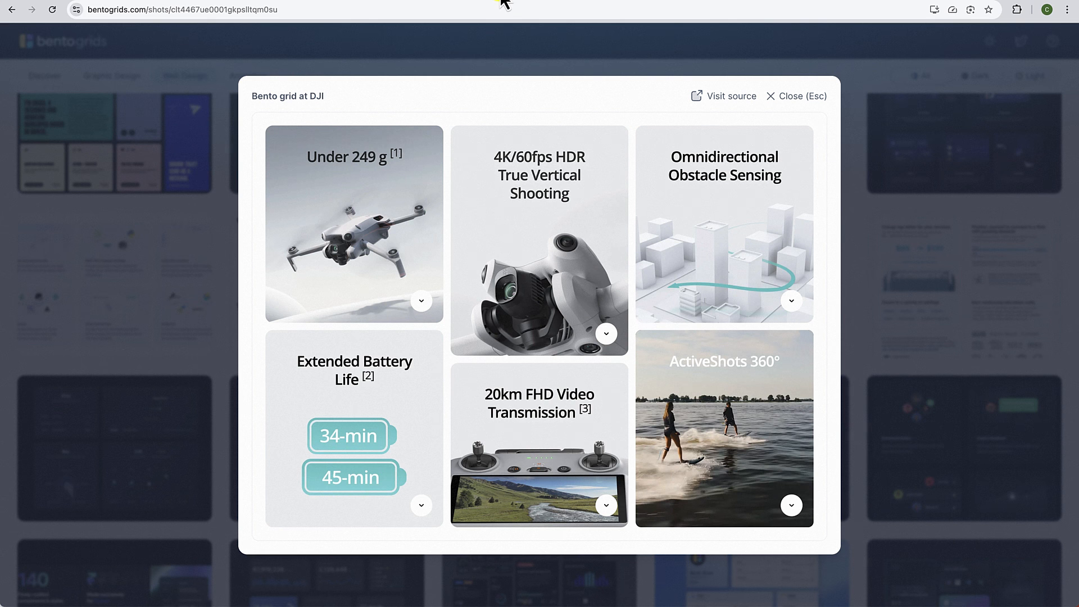
# Step: Replace the Last Top heading with "Omnidirectional" and "Obstacle Sensing" on two lines, following the DJI reference
pyautogui.click(506, 4)
pyautogui.click(464, 2)
pyautogui.moveTo(838, 164); pyautogui.dragTo(733, 165)
pyautogui.write('Omnidirectional')
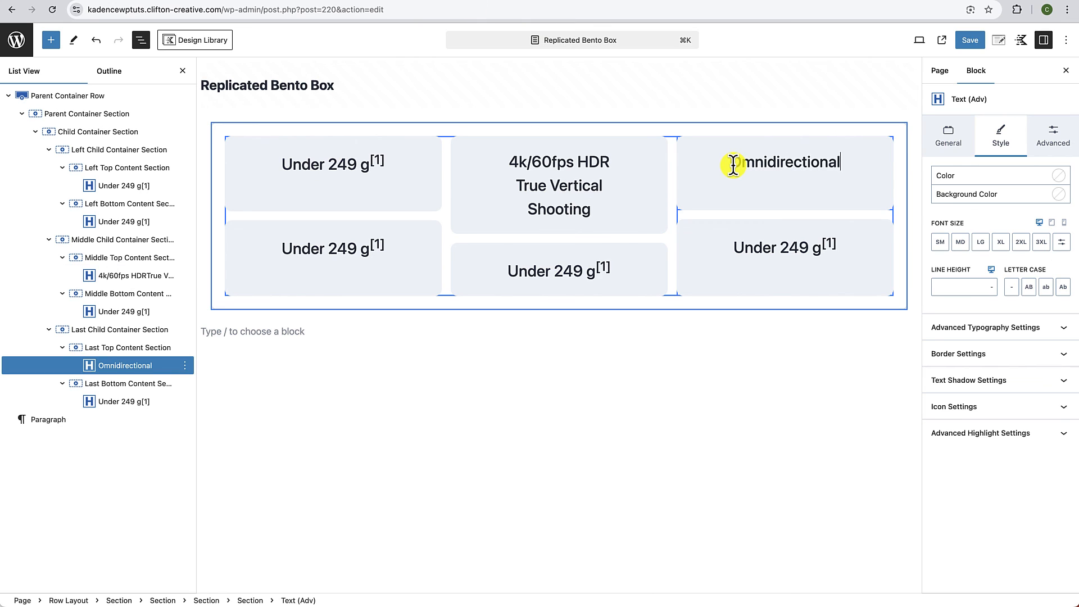
pyautogui.hotkey('shift', 'Return')
pyautogui.write('Obstacle Sensing')
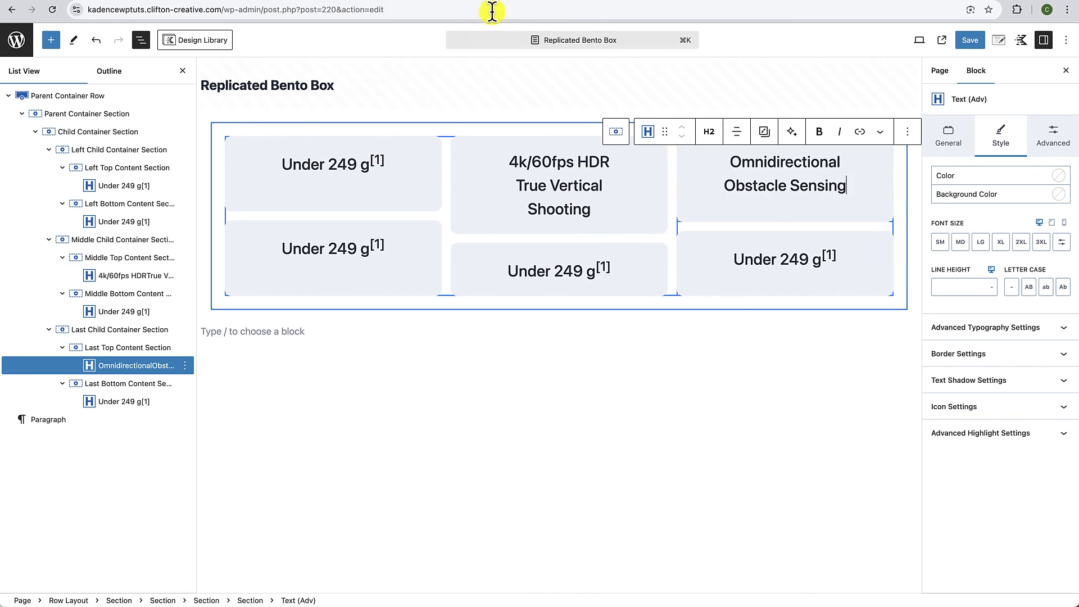
# Step: Change the Left Bottom heading to "Extended Battery" and "Life[2]" on two lines, keeping the bracketed number as superscript
pyautogui.click(503, 5)
pyautogui.click(452, 4)
pyautogui.moveTo(281, 249); pyautogui.dragTo(368, 247)
pyautogui.write('Extended Battery')
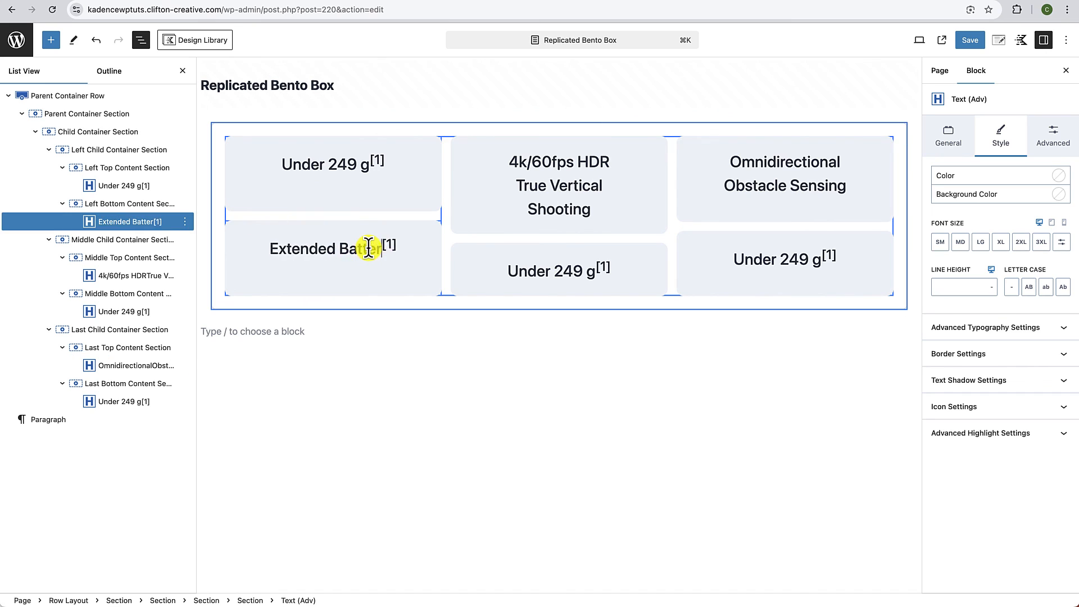
pyautogui.hotkey('shift', 'Return')
pyautogui.write('Life')
pyautogui.doubleClick(346, 259)
pyautogui.write('2')
# Step: Replace the Middle Bottom heading with "20km FHD Video" and "Transmission[3]" on two lines, following the DJI reference
pyautogui.click(505, 2)
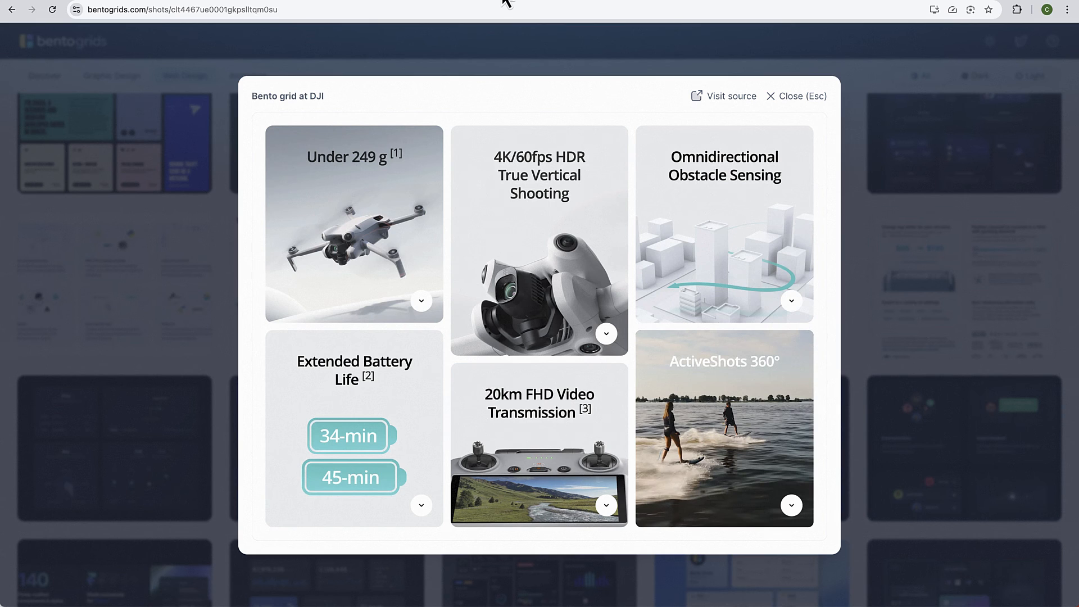
pyautogui.click(454, 3)
pyautogui.tripleClick(551, 271)
pyautogui.write('20km')
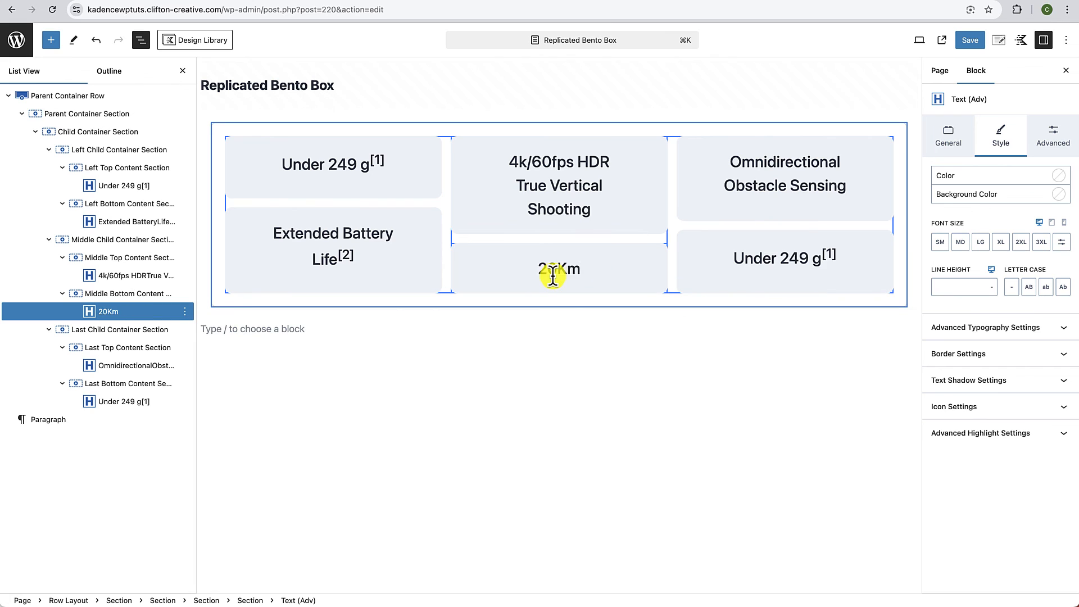
pyautogui.click(506, 2)
pyautogui.click(455, 3)
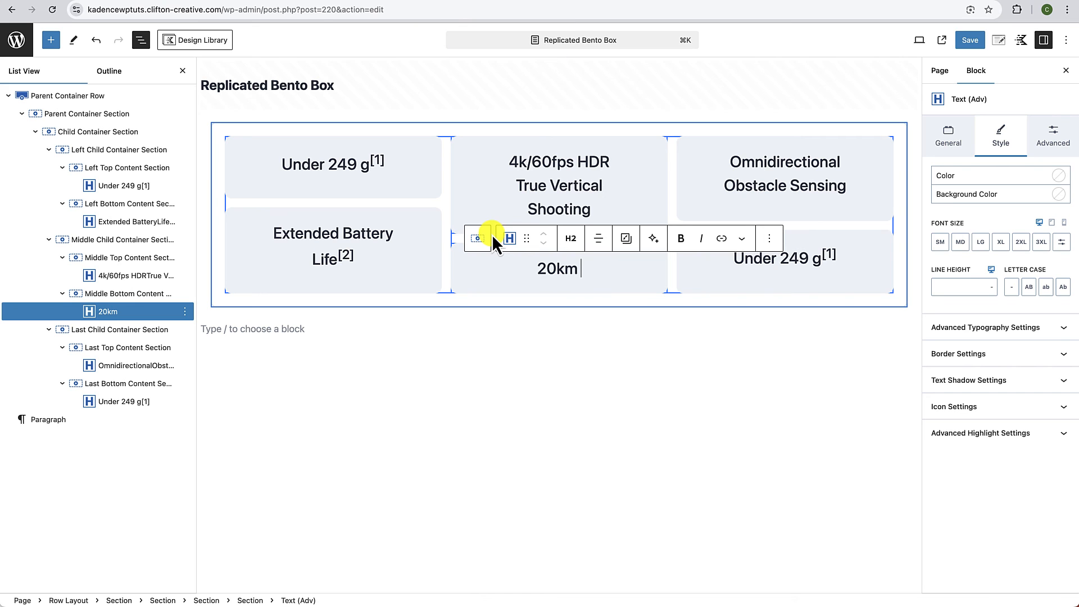
pyautogui.write('FHD Video')
pyautogui.click(505, 2)
pyautogui.click(455, 2)
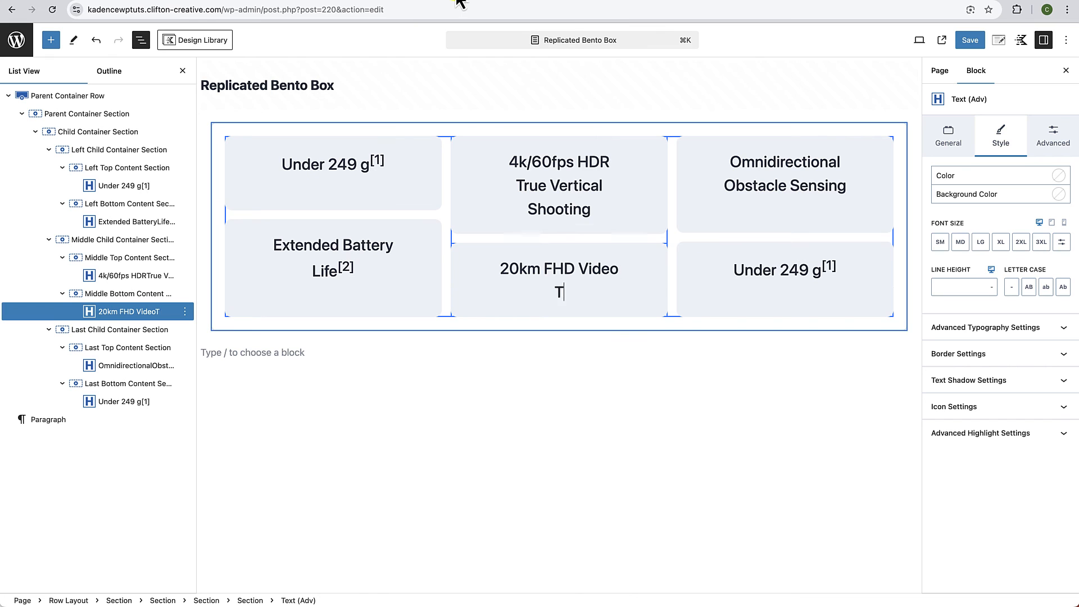
pyautogui.write('Transmission[3]')
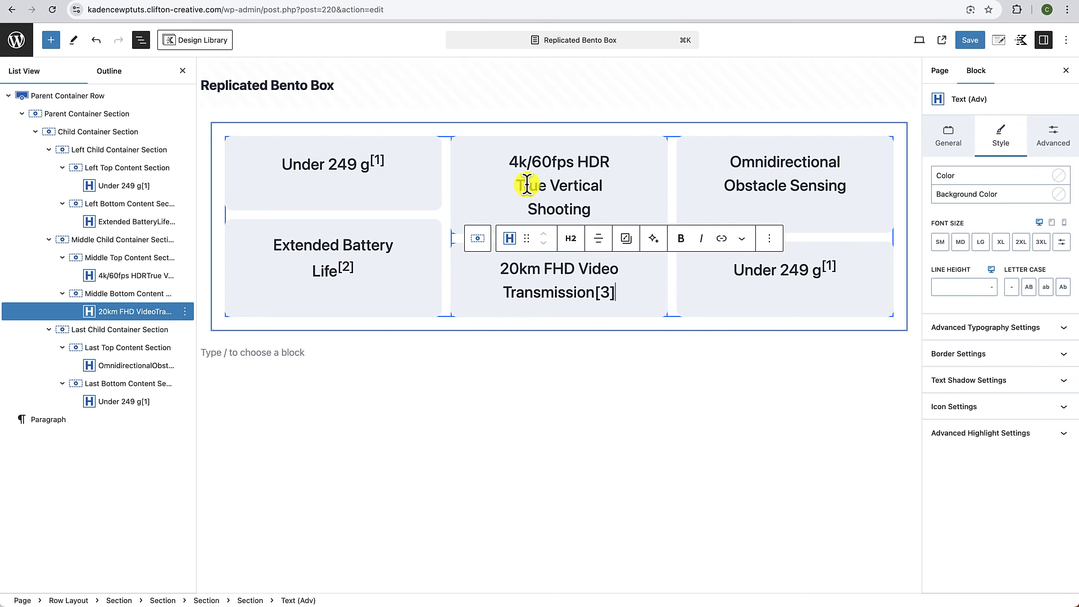
# Step: Format the "[3]" in the Middle Bottom heading as superscript
pyautogui.moveTo(595, 292); pyautogui.dragTo(614, 291)
pyautogui.click(742, 238)
pyautogui.click(775, 456)
# Step: Replace the Last Bottom heading with "ActiveShots 360o" and format the final "o" as superscript to act as a degree sign
pyautogui.click(506, 3)
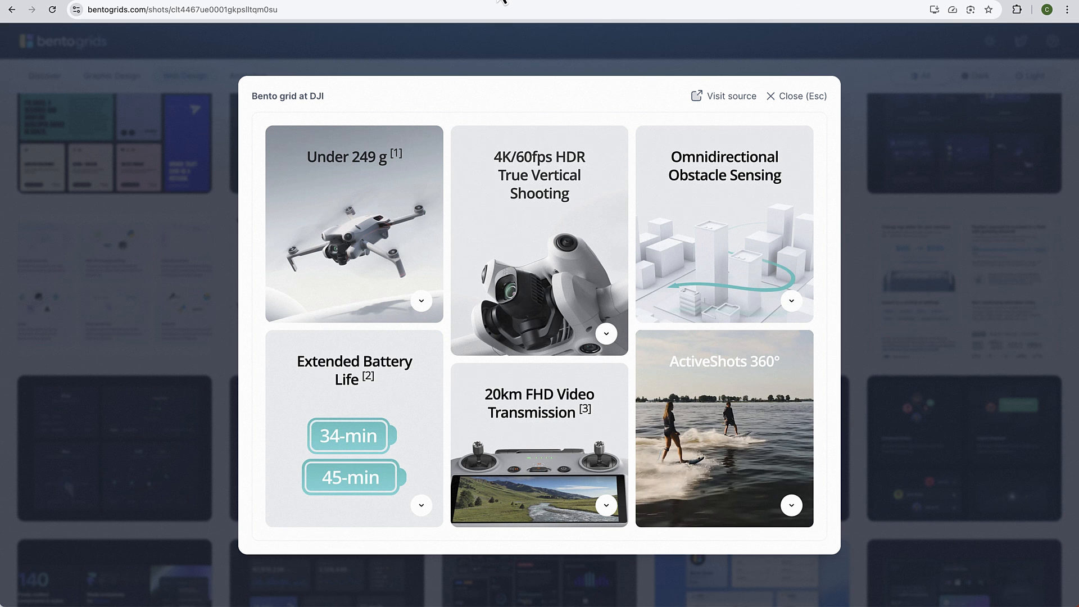
pyautogui.click(456, 3)
pyautogui.tripleClick(759, 273)
pyautogui.write('ActiveShots 360o')
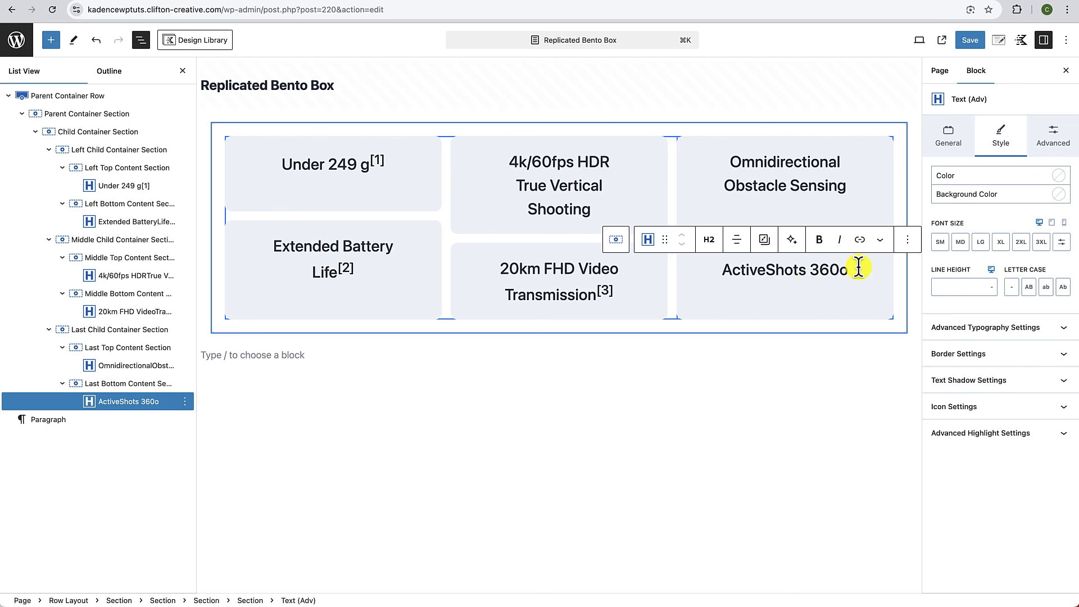
pyautogui.moveTo(859, 268); pyautogui.dragTo(841, 269)
pyautogui.click(881, 240)
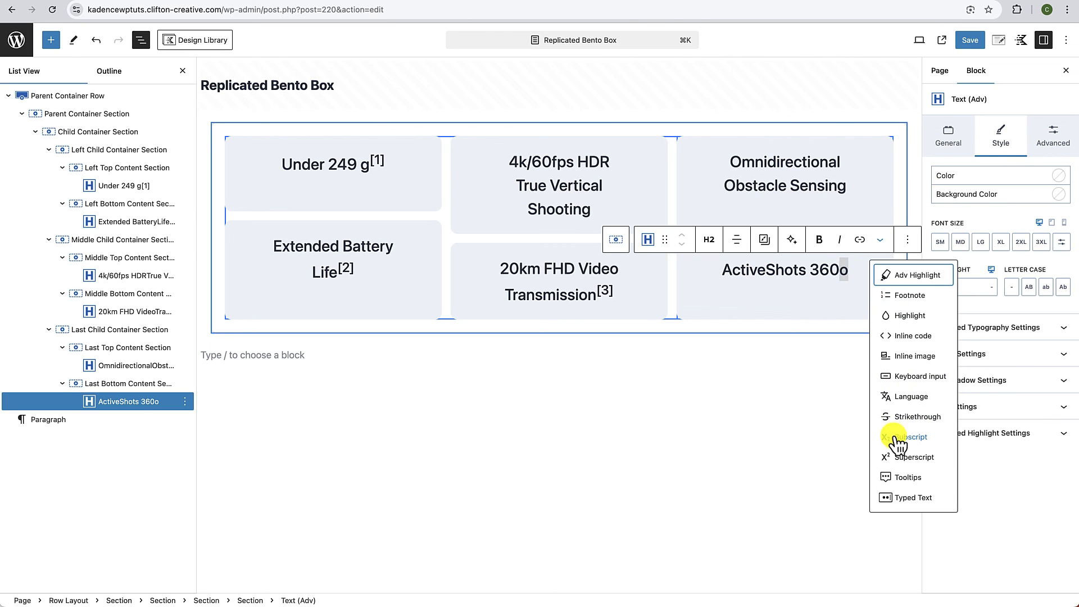
pyautogui.click(899, 453)
pyautogui.click(815, 402)
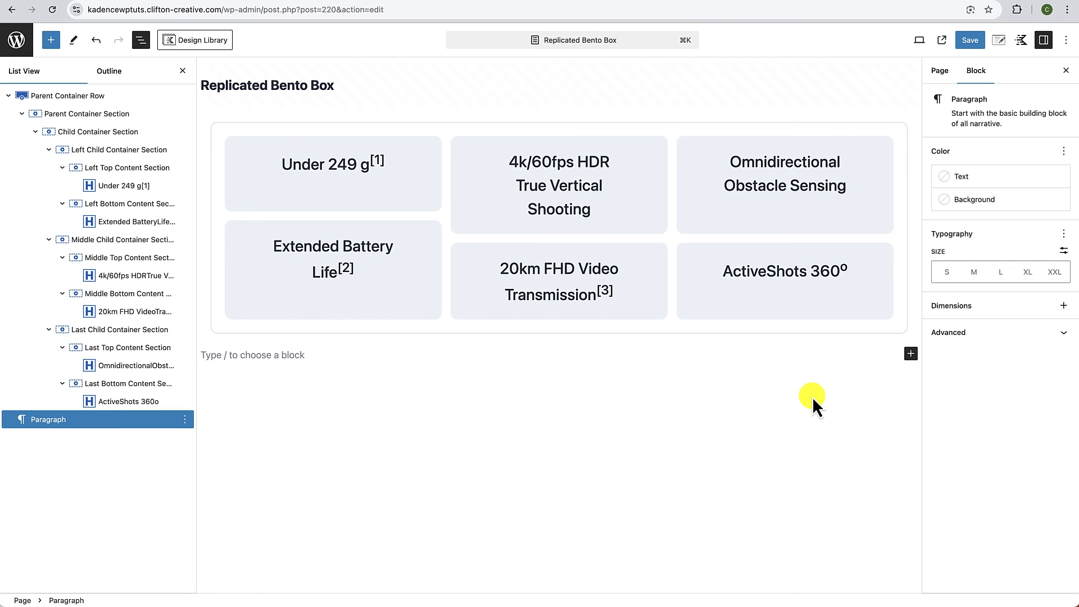
# Step: Insert an Icon block below the "Under 249 g[1]" heading in the Left Top section
pyautogui.click(394, 165)
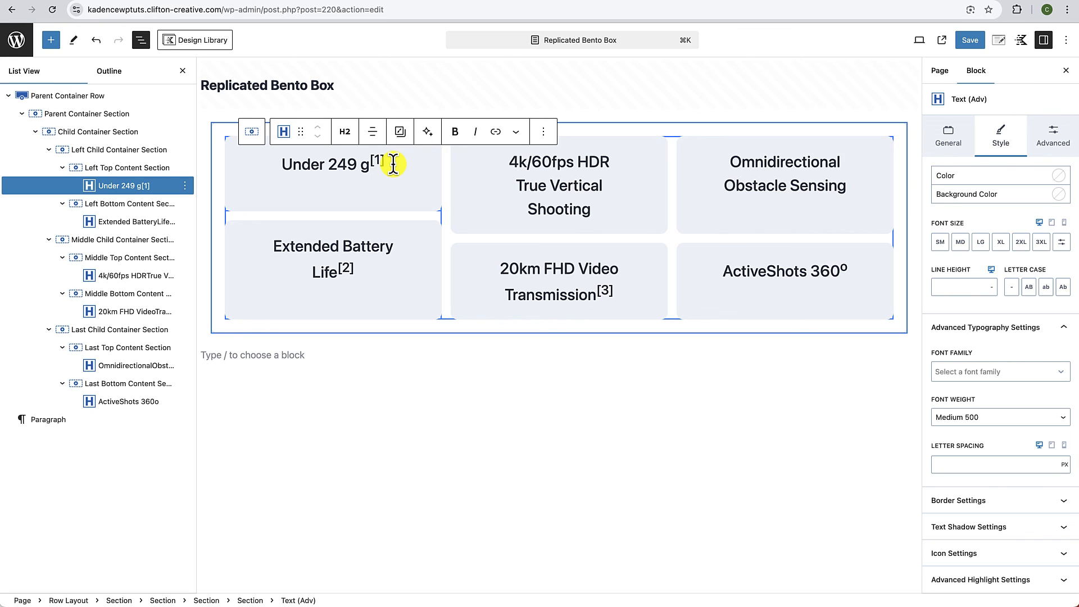
pyautogui.press('Return')
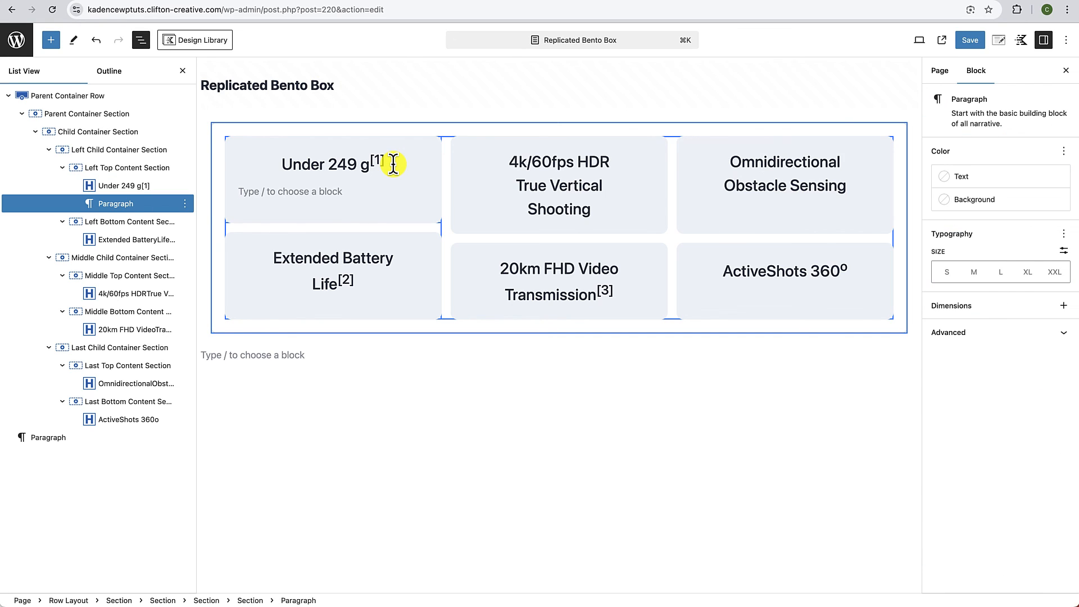
pyautogui.write('/')
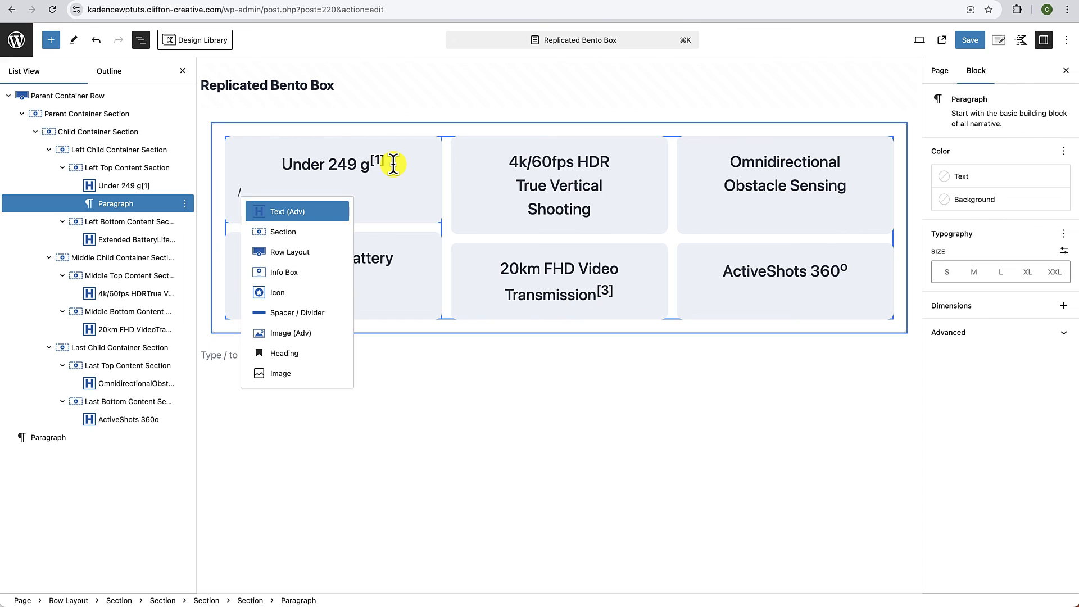
pyautogui.click(280, 302)
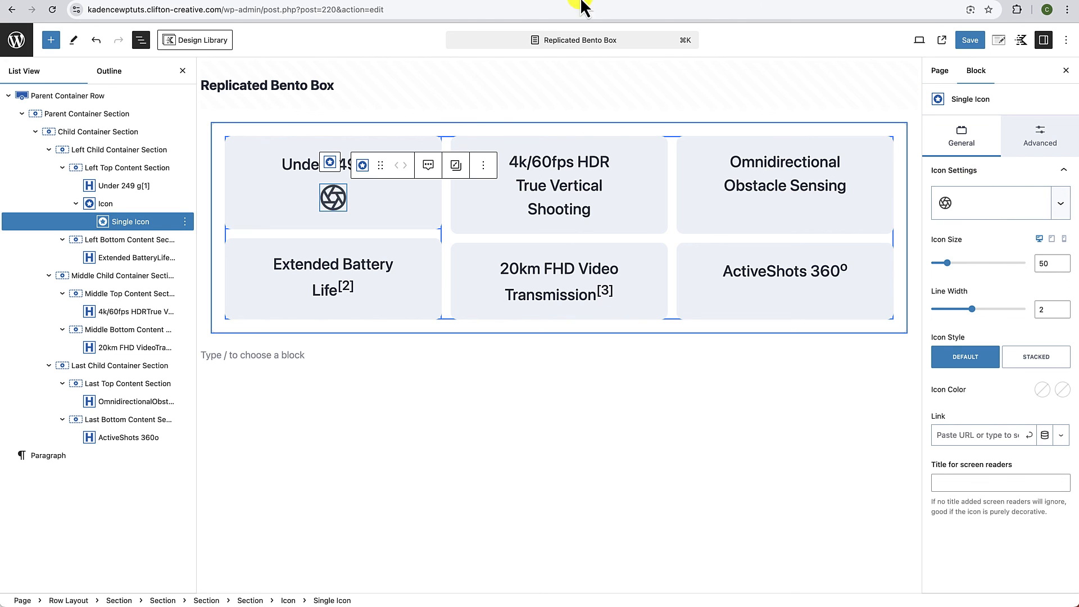
# Step: Check the arrow buttons in the DJI reference and set the new icon's size to 15
pyautogui.click(505, 0)
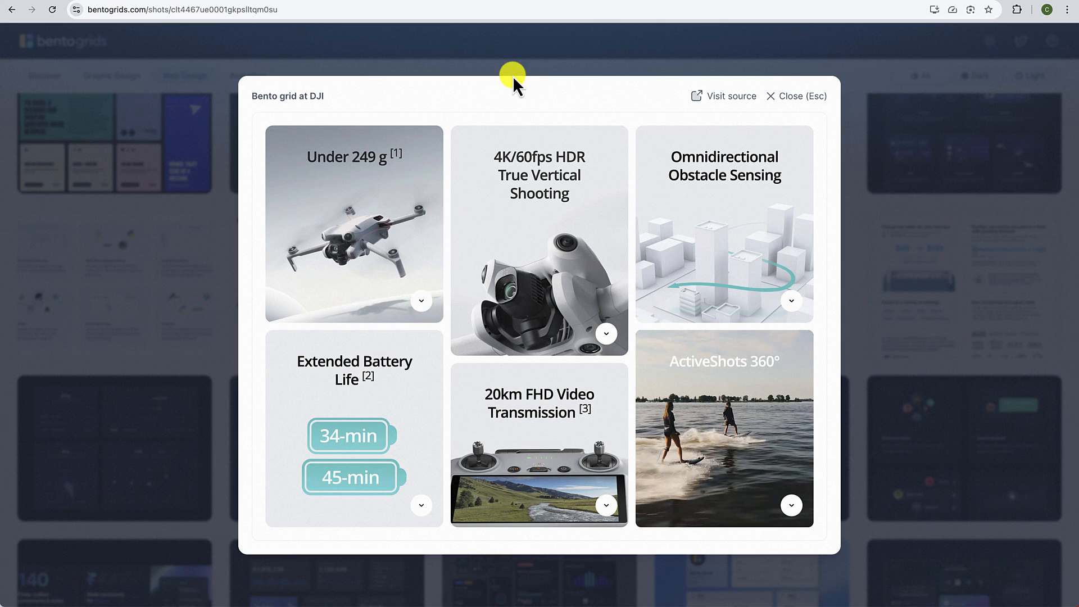
pyautogui.click(448, 2)
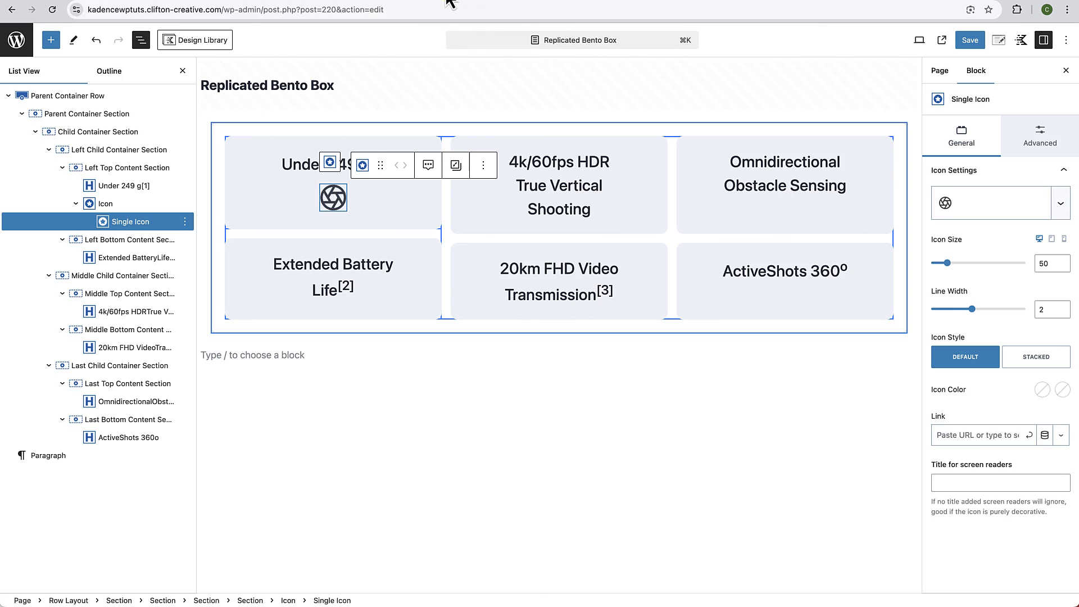
pyautogui.click(1043, 263)
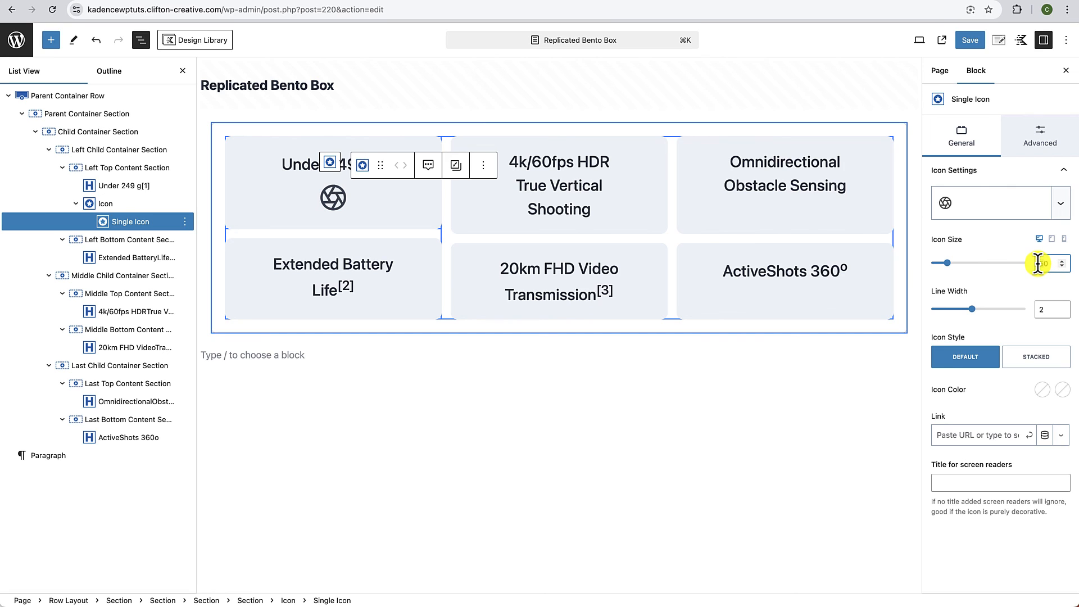
pyautogui.moveTo(1038, 263); pyautogui.dragTo(1047, 264)
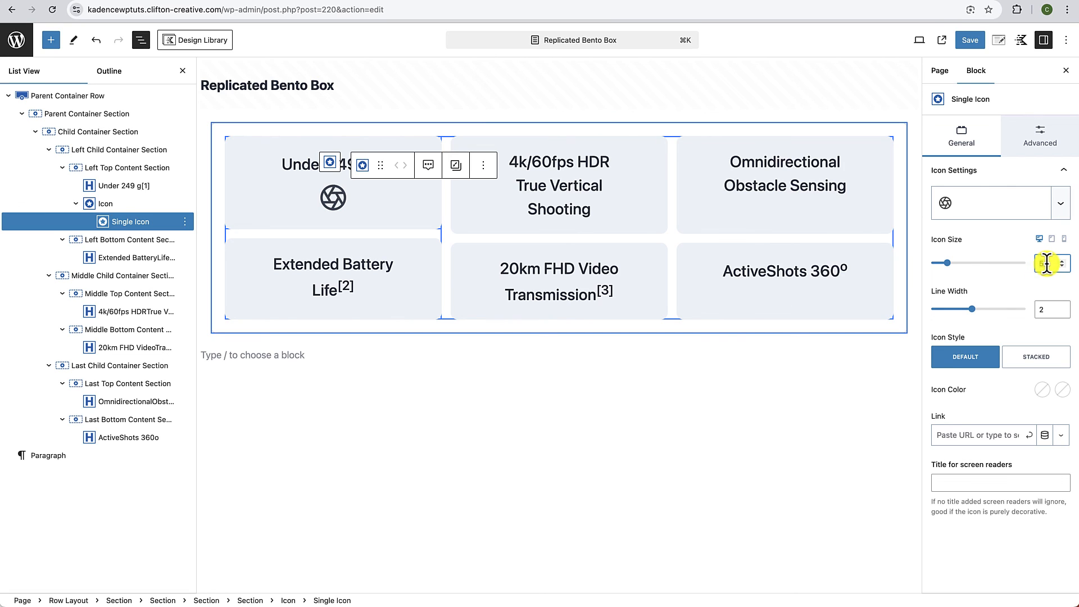
pyautogui.write('20')
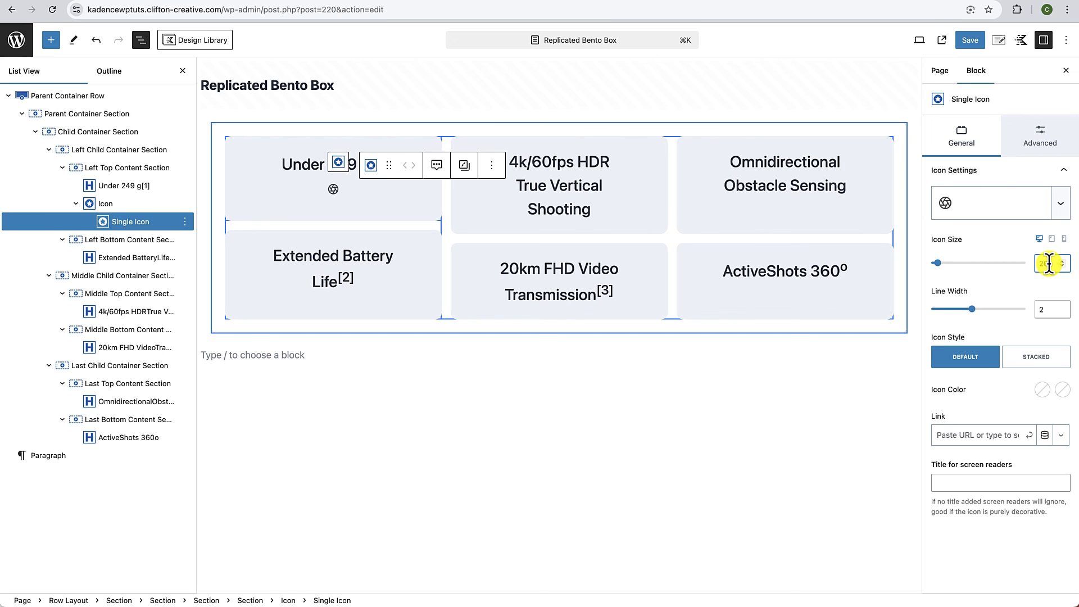
pyautogui.press('BackSpace')
pyautogui.press('BackSpace')
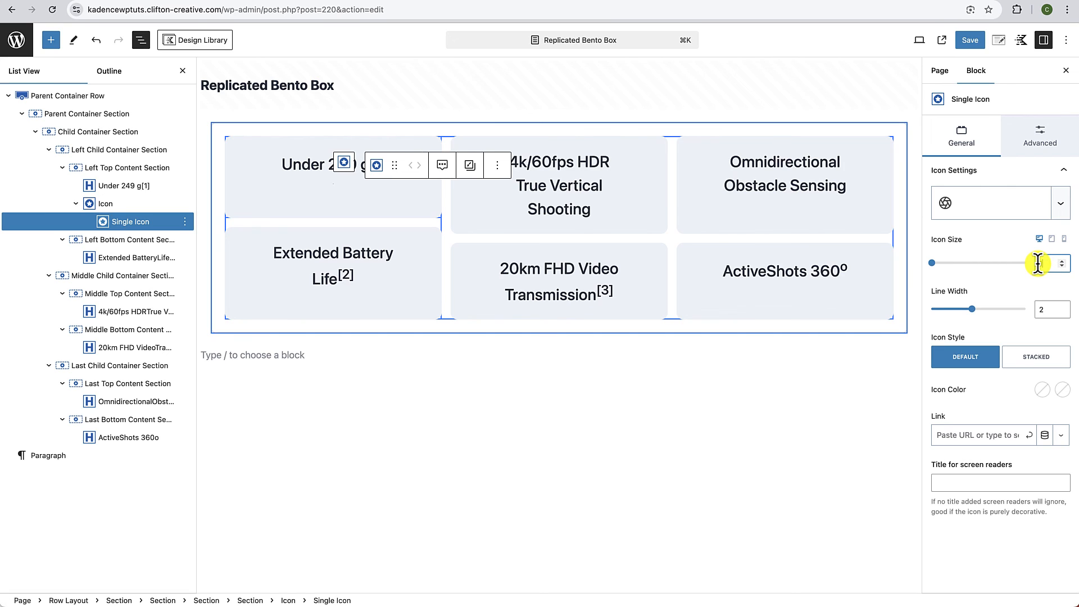
pyautogui.write('15')
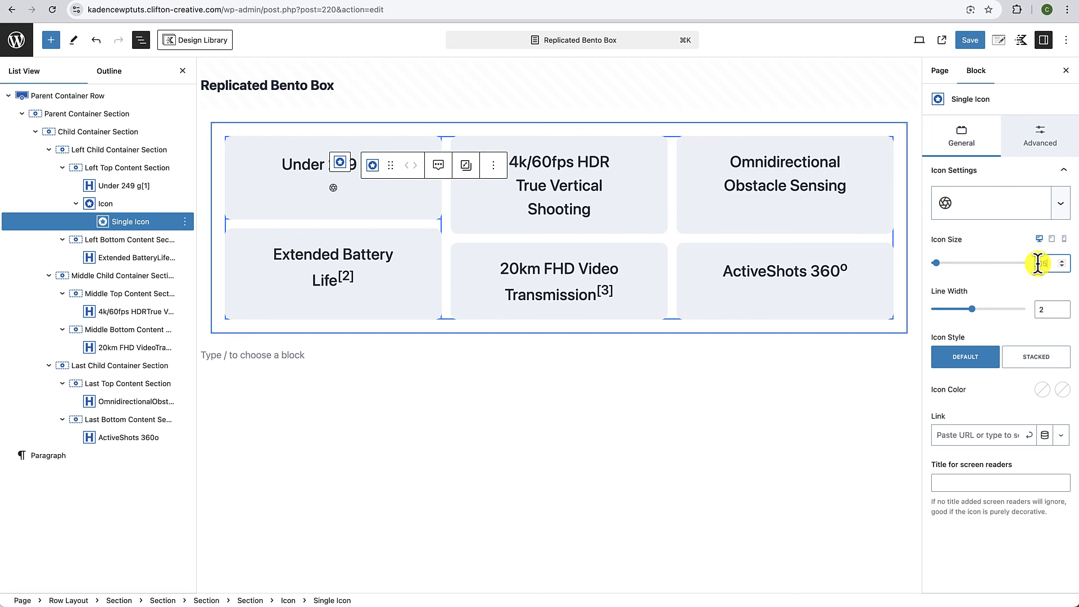
# Step: Swap the icon for the solid downward caret, searching for "caret", and apply the Stacked icon style
pyautogui.click(998, 209)
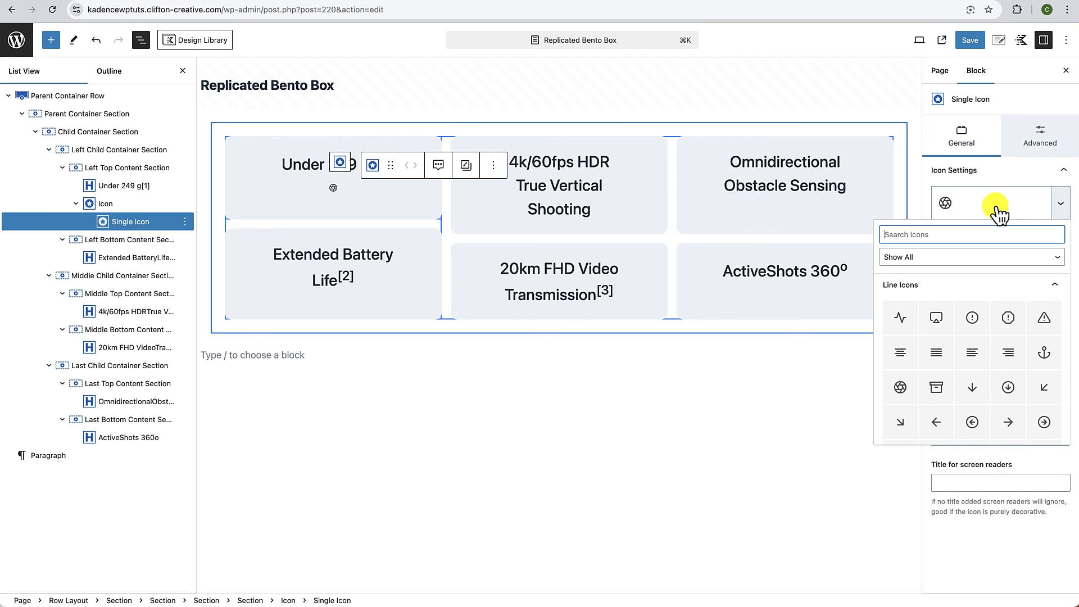
pyautogui.write('caret')
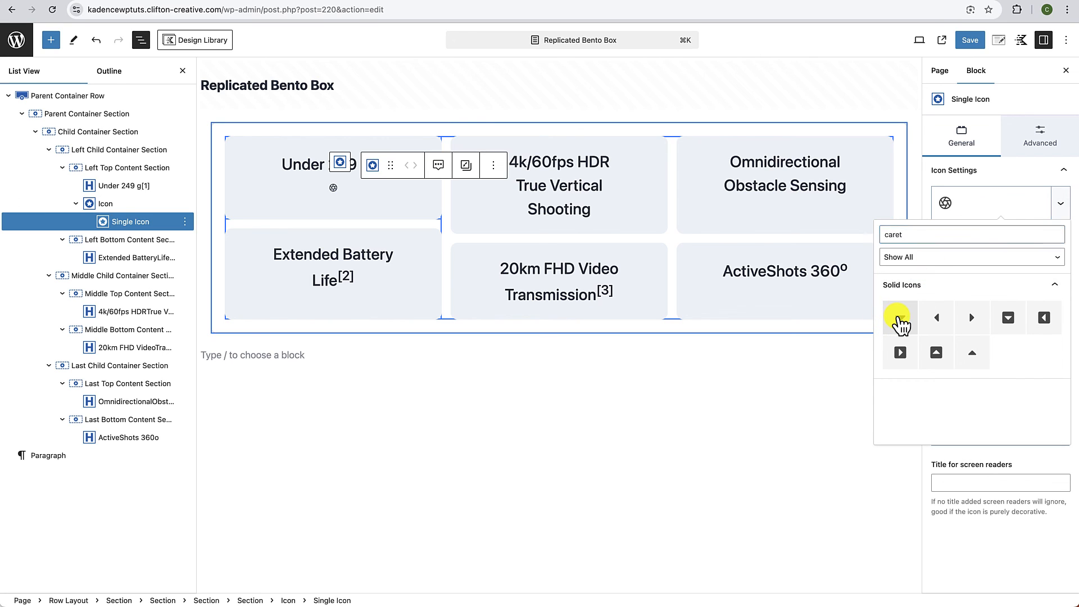
pyautogui.click(901, 317)
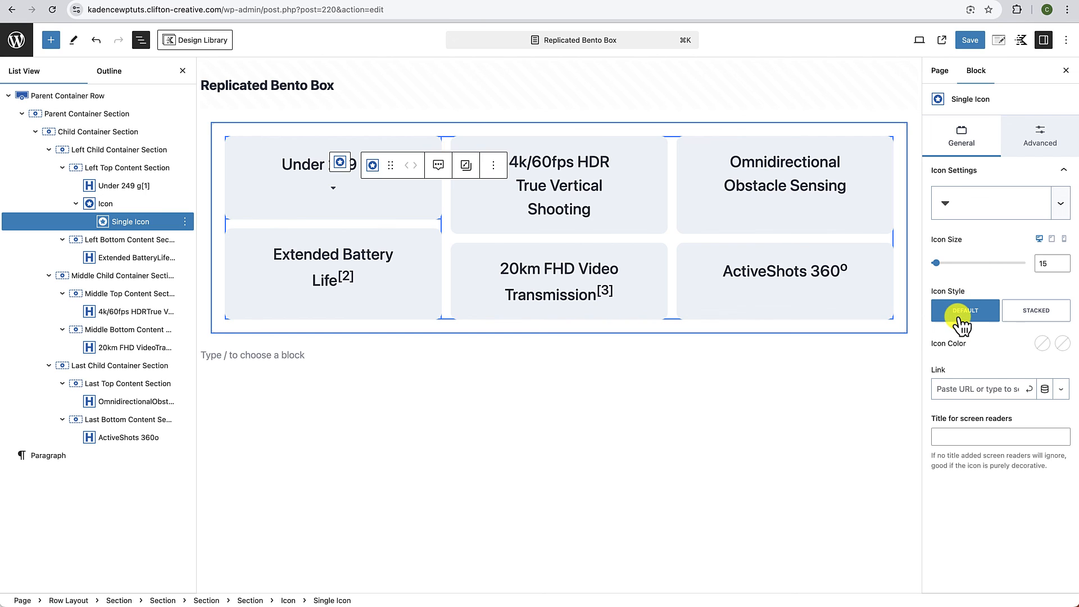
pyautogui.click(1039, 313)
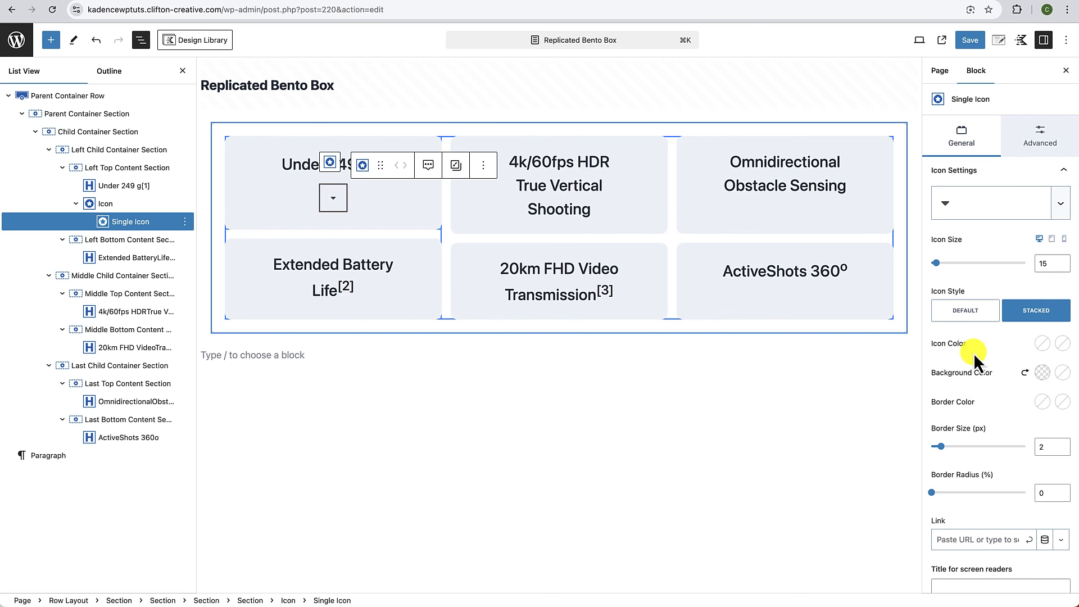
# Step: Set the caret icon's normal and hover colors to the near-black palette color
pyautogui.click(1043, 343)
pyautogui.click(938, 320)
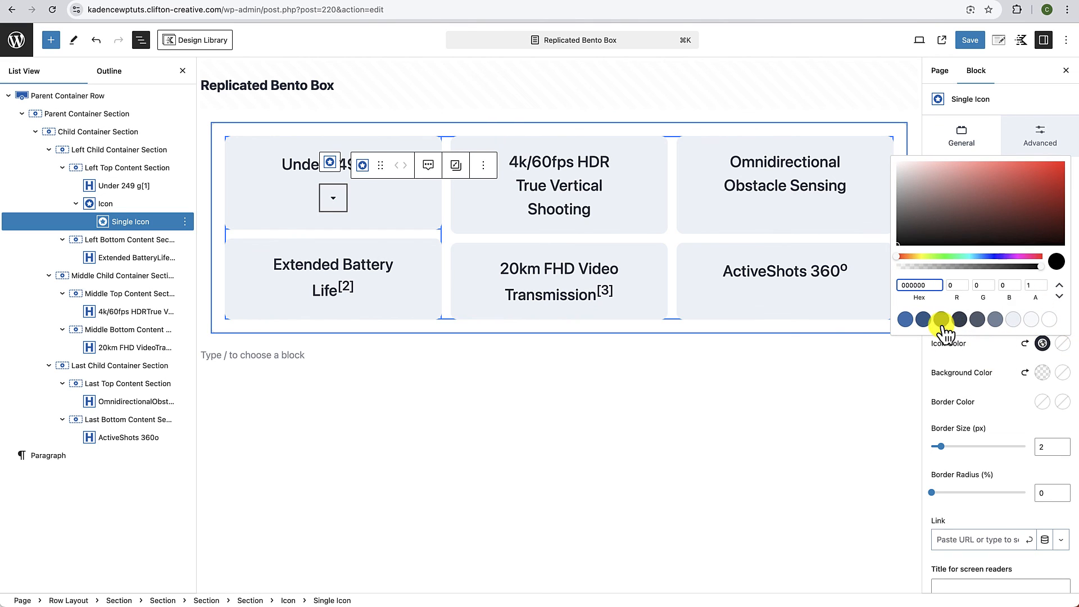
pyautogui.click(988, 361)
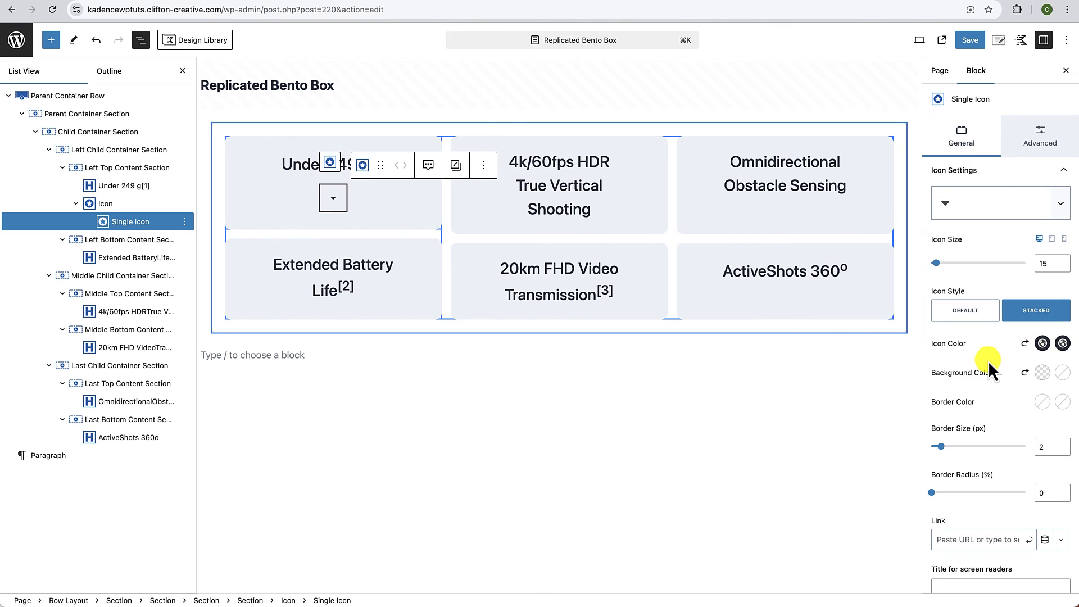
# Step: Set the caret icon's normal and hover background colors to white
pyautogui.click(1044, 373)
pyautogui.click(1037, 357)
pyautogui.click(1060, 374)
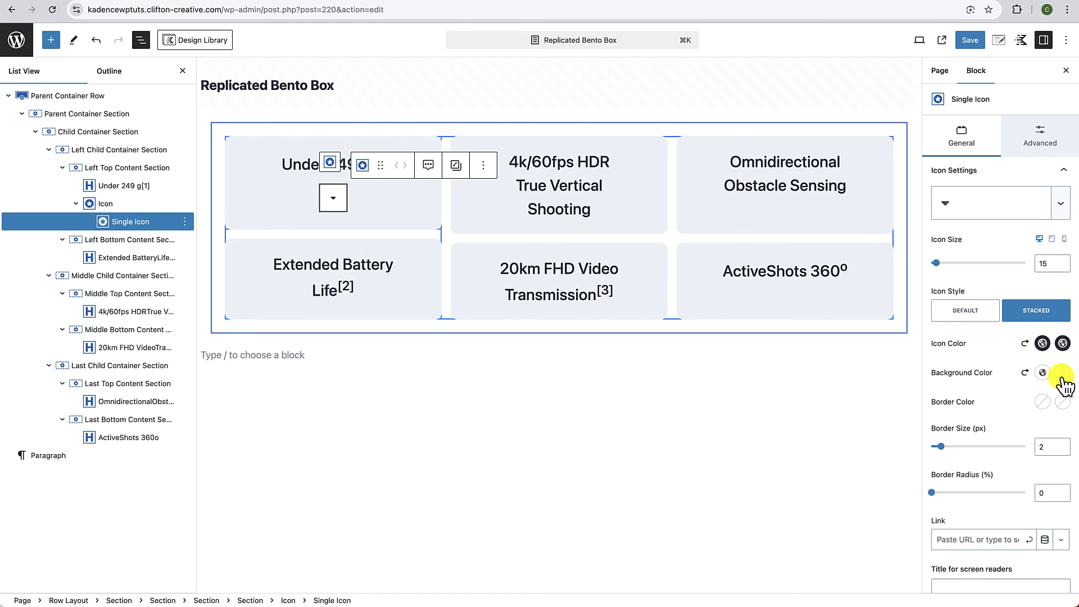
pyautogui.click(1062, 374)
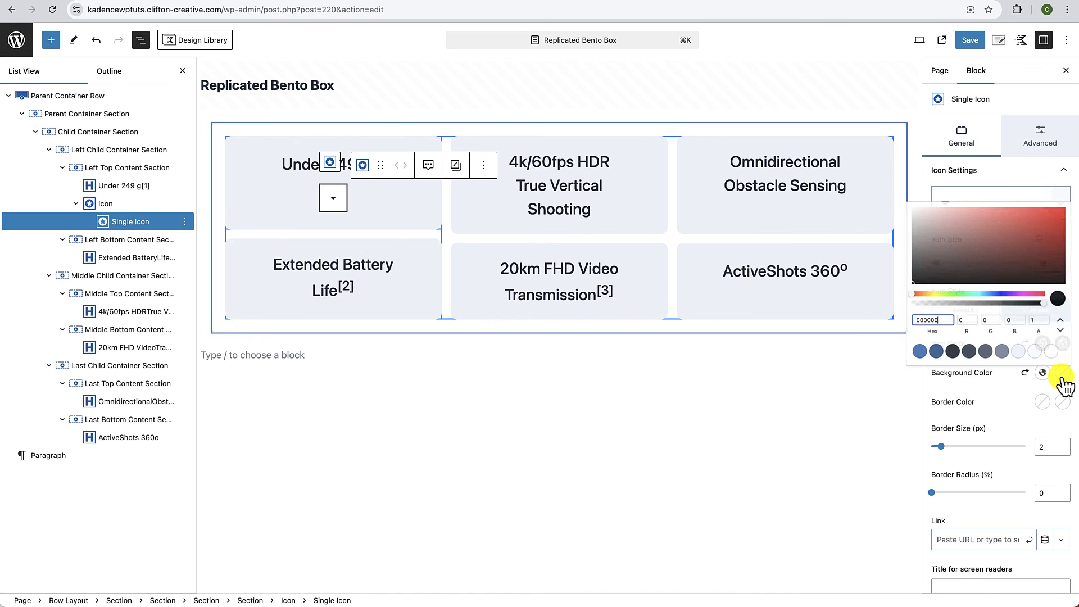
pyautogui.click(1031, 349)
pyautogui.click(998, 384)
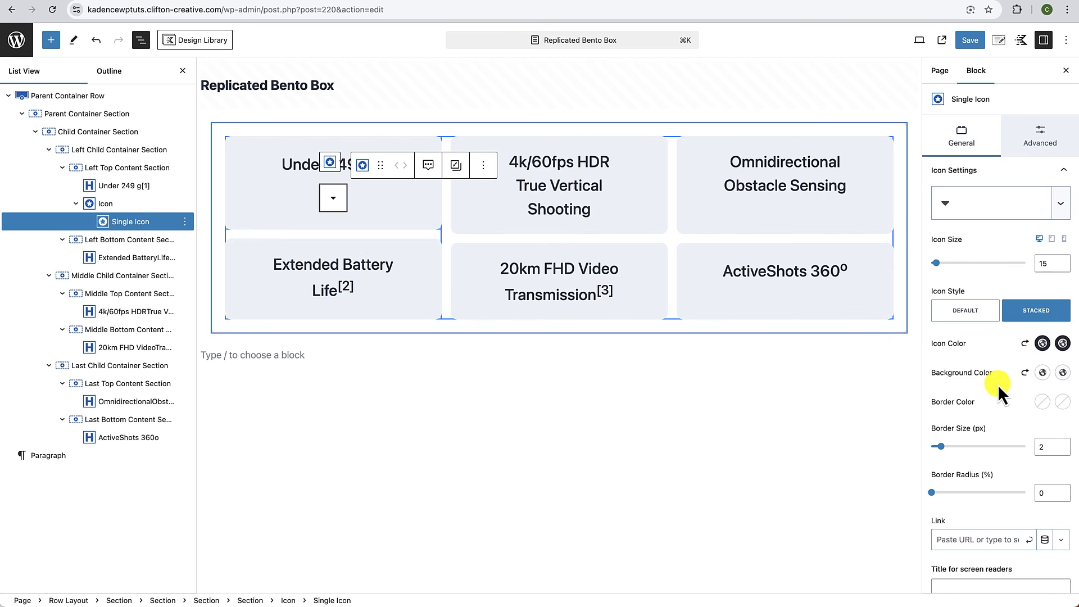
# Step: Set the caret icon's normal and hover border colors to white and its border radius to 100%
pyautogui.click(1042, 405)
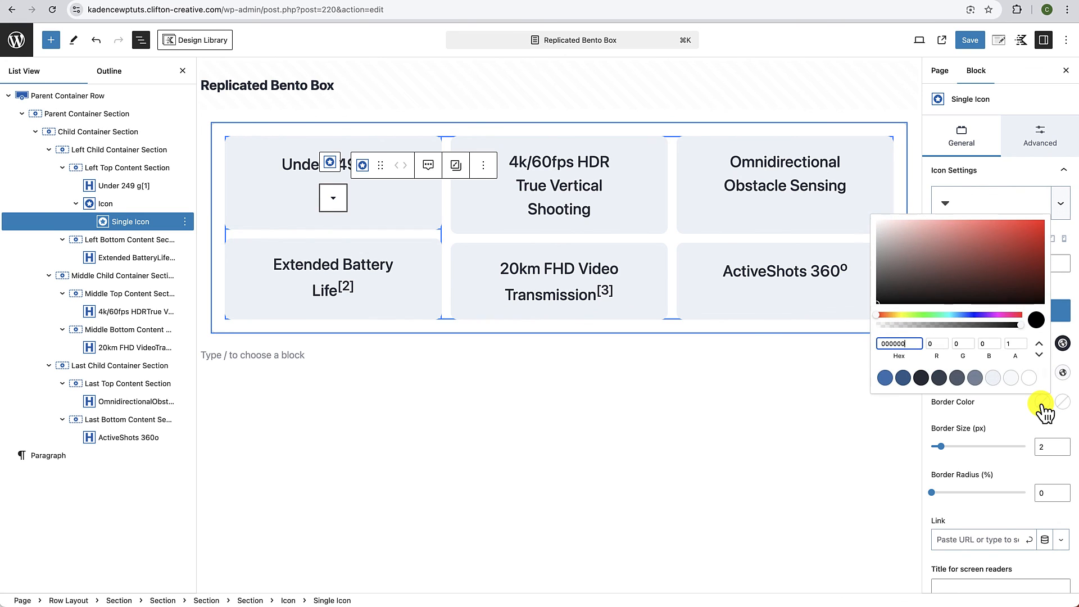
pyautogui.click(1030, 379)
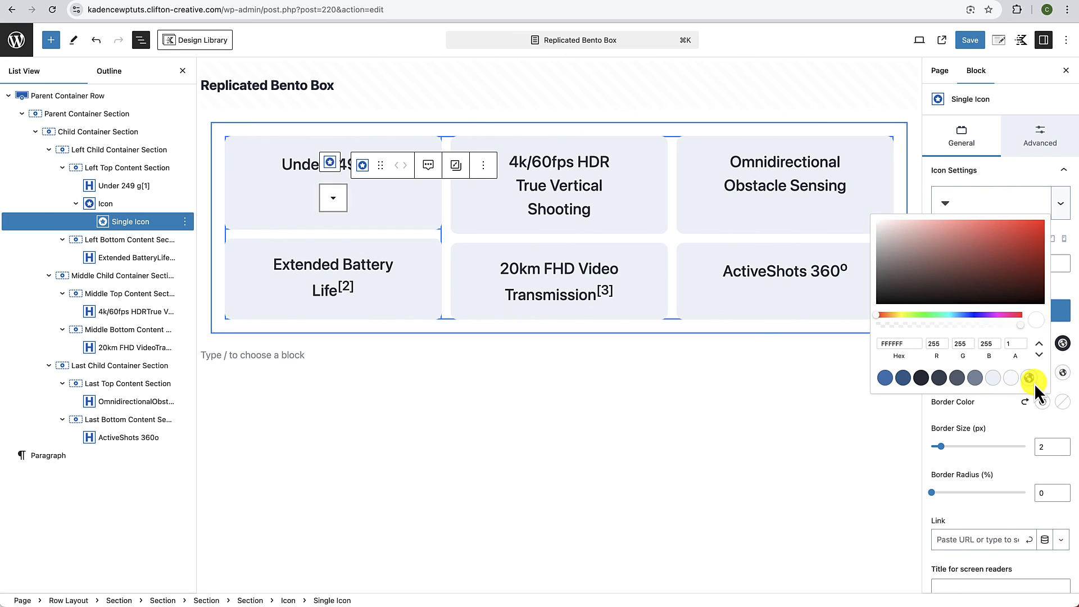
pyautogui.click(1064, 401)
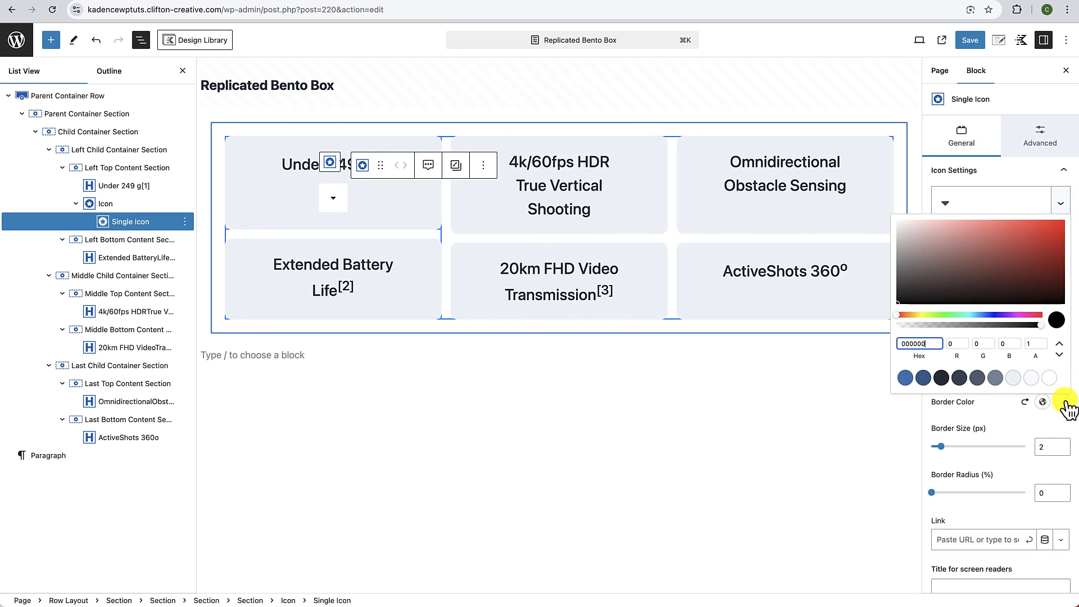
pyautogui.click(1032, 378)
pyautogui.click(1010, 406)
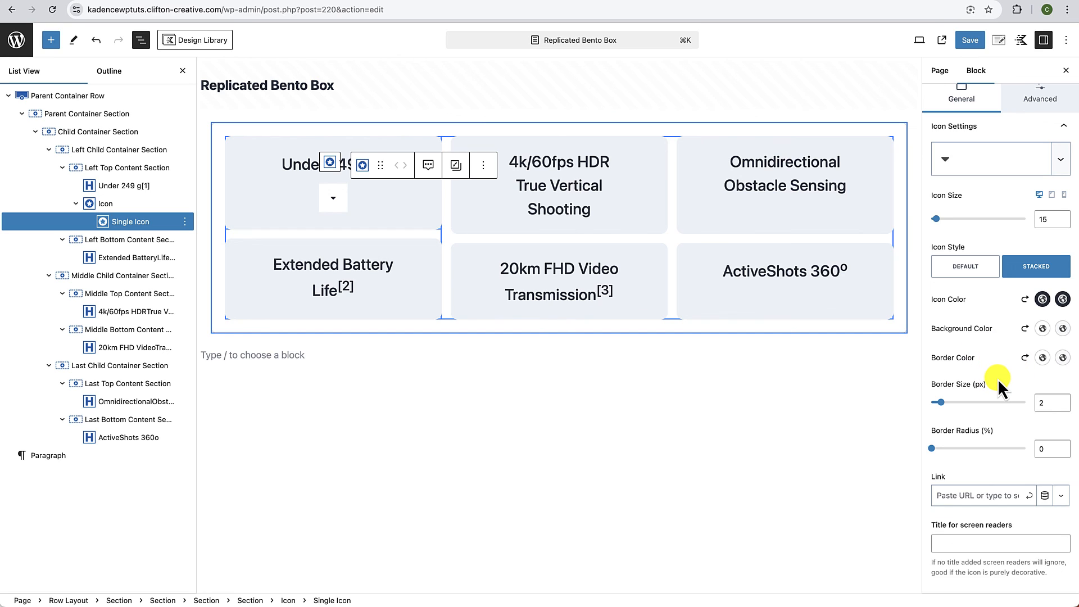
pyautogui.click(1042, 448)
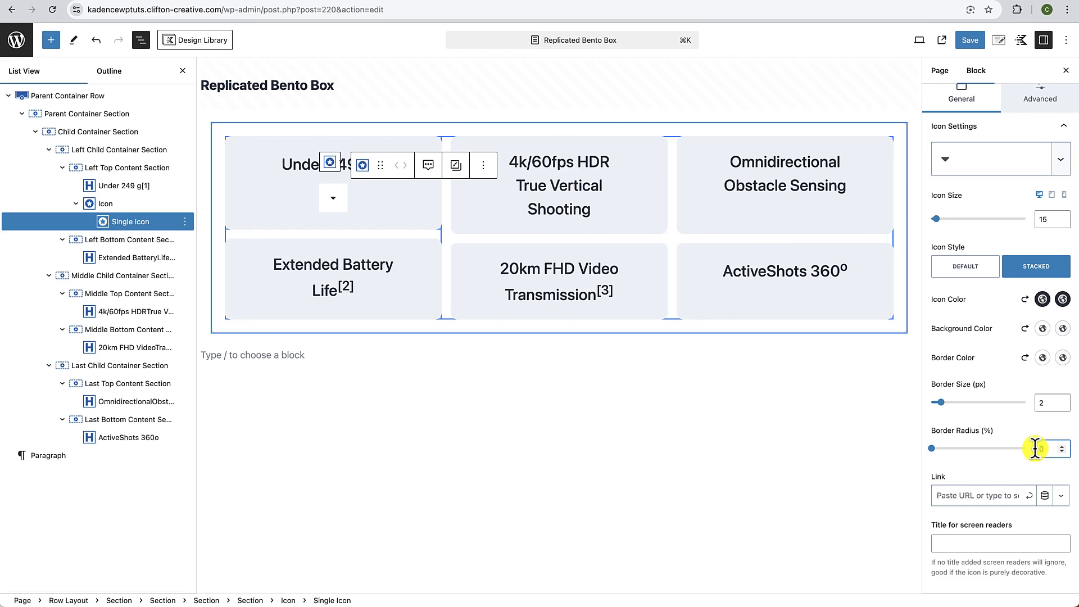
pyautogui.write('100')
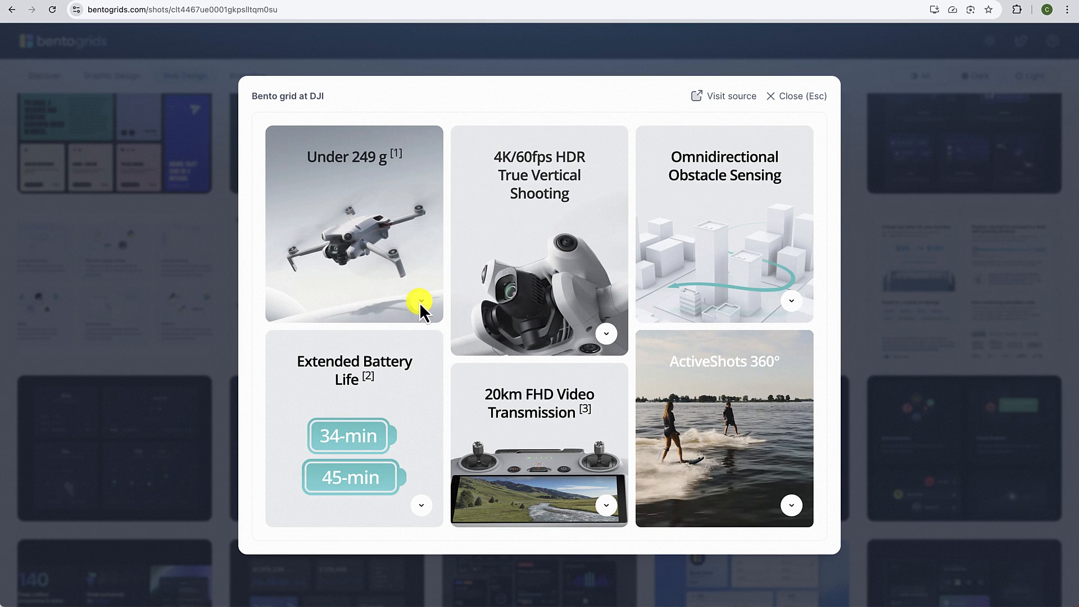
# Step: Justify the Left Top section's Icon block to the right, matching the arrow placement in the DJI reference
pyautogui.click(452, 2)
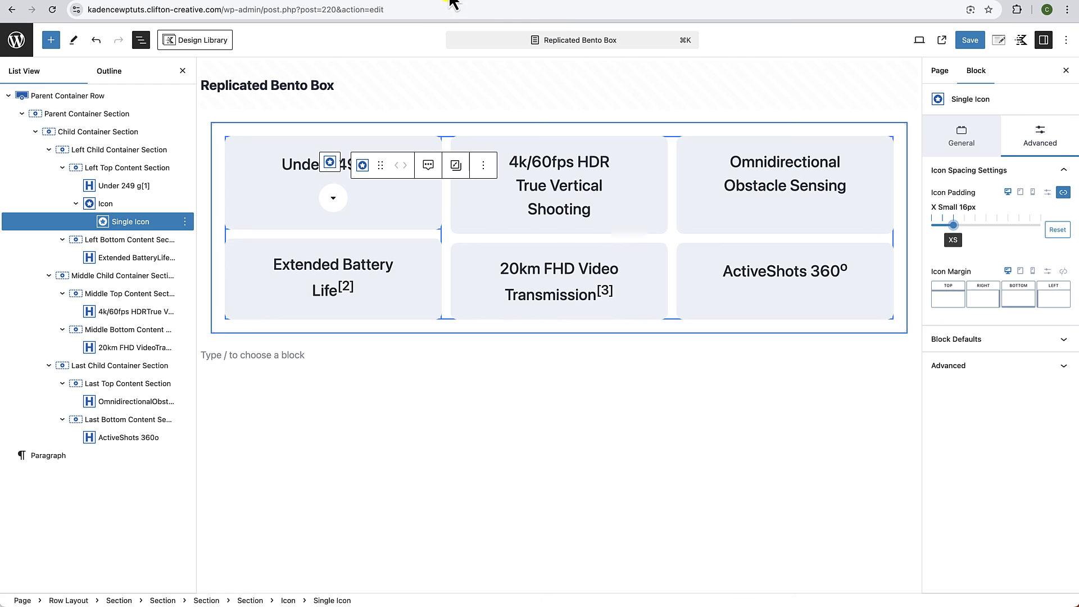
pyautogui.click(370, 203)
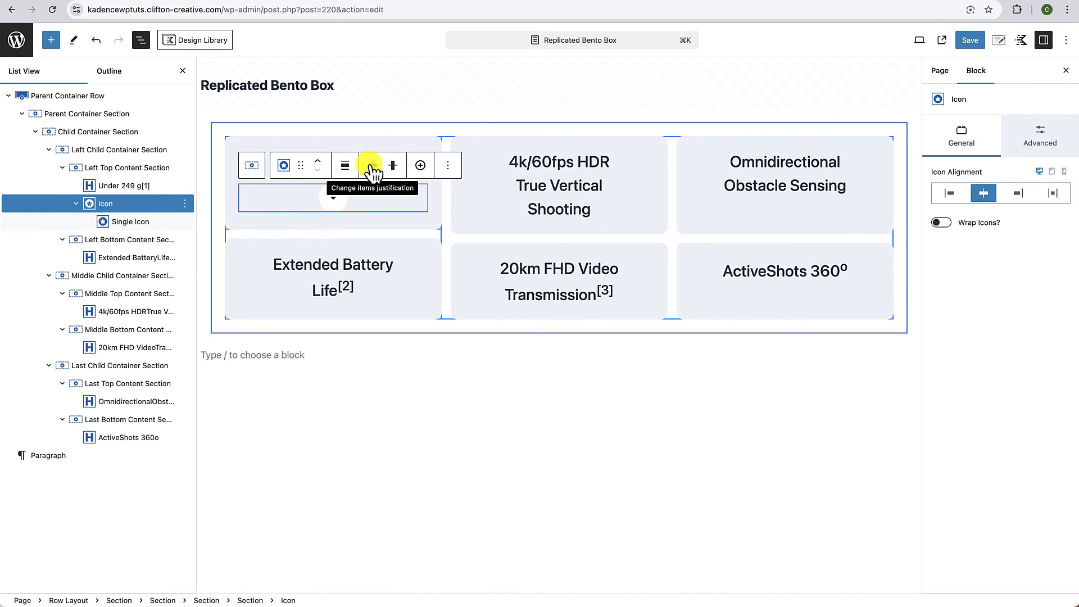
pyautogui.click(372, 166)
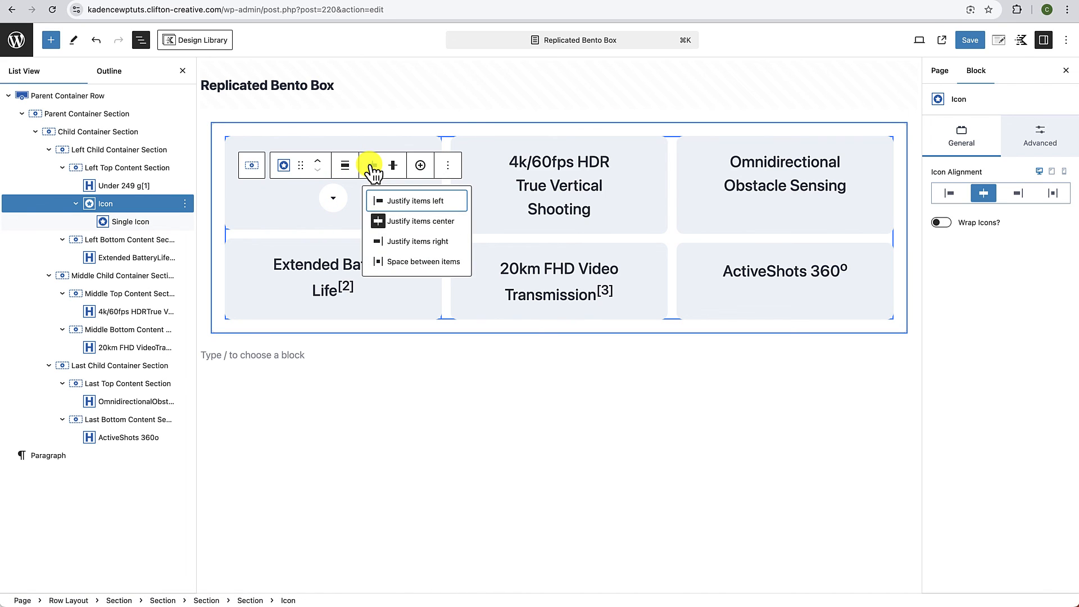
pyautogui.click(396, 242)
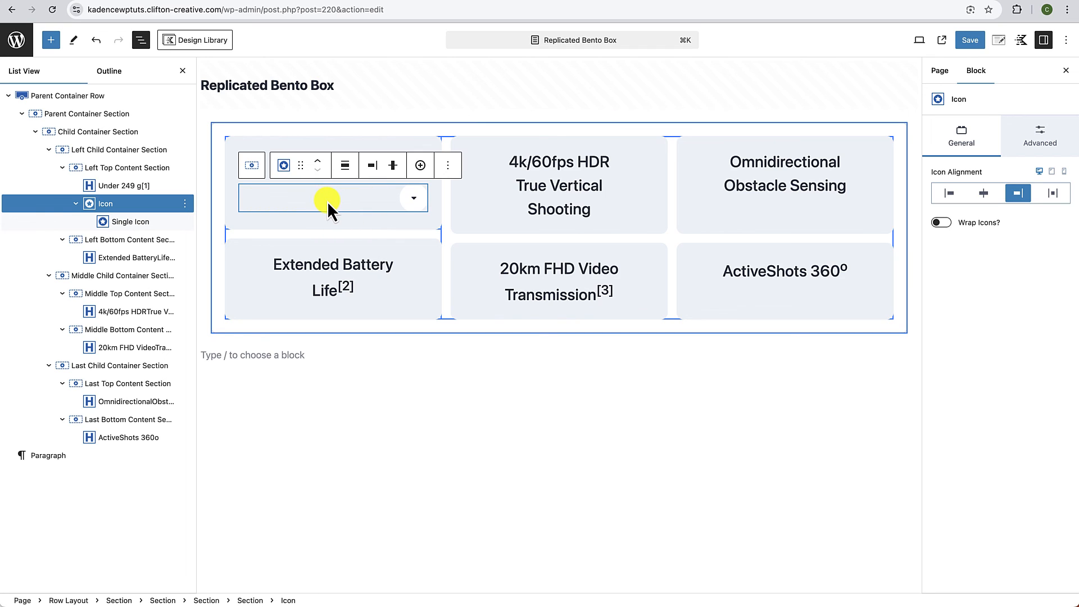
# Step: Copy the styled Icon block and paste it below the "4k/60fps HDR True Vertical Shooting" heading
pyautogui.click(448, 166)
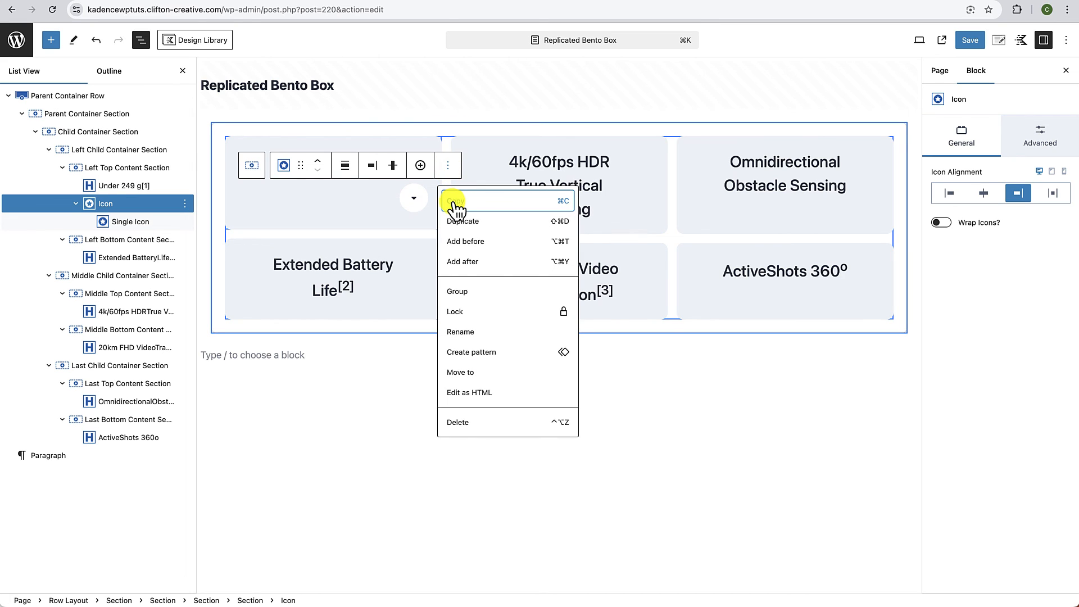
pyautogui.click(455, 204)
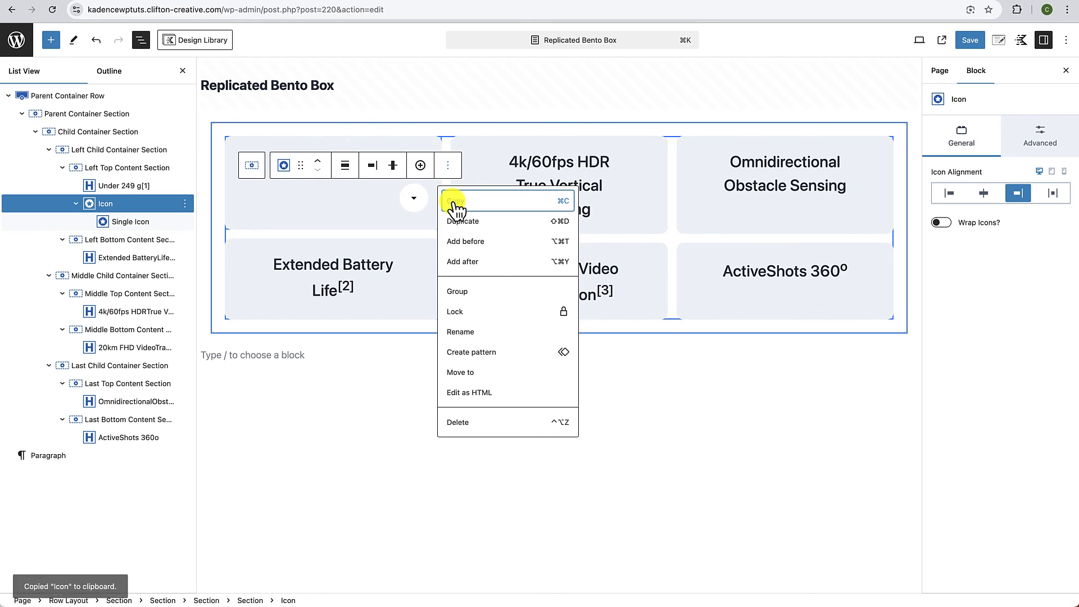
pyautogui.click(601, 210)
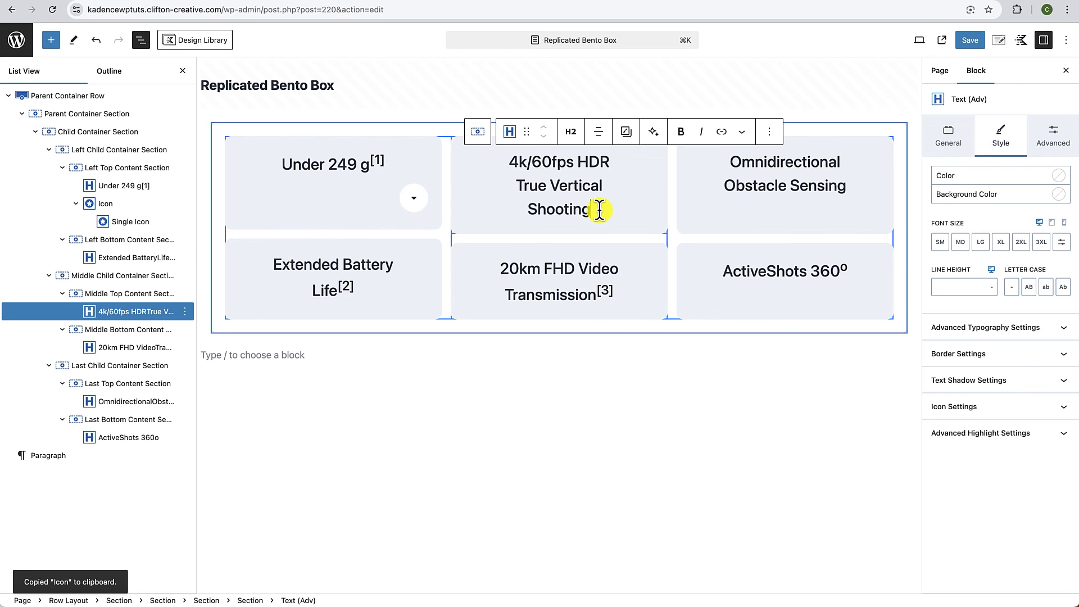
pyautogui.press('Return')
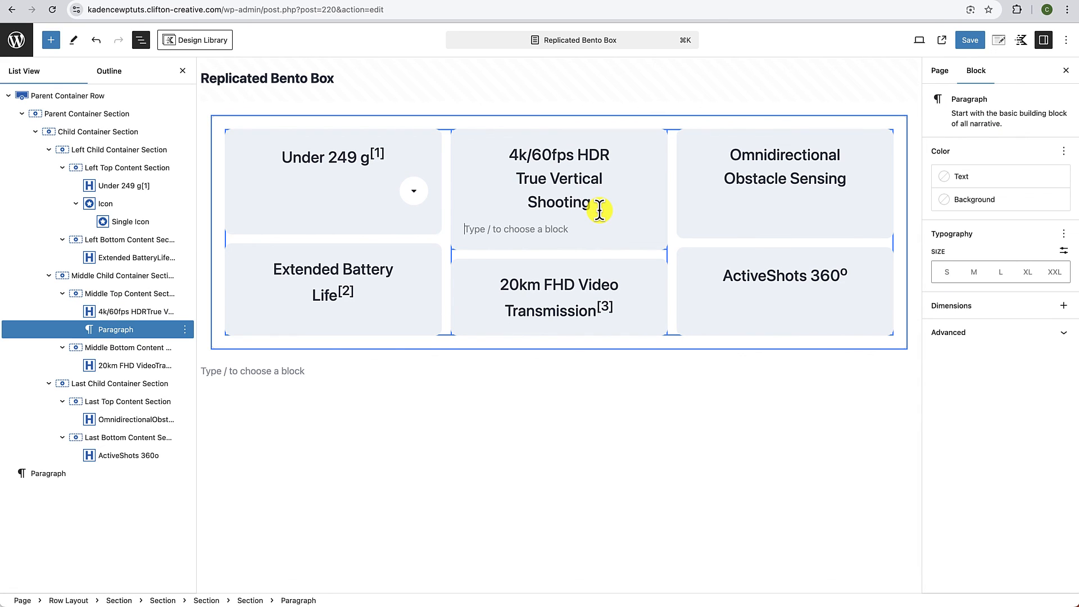
pyautogui.press('super+v')
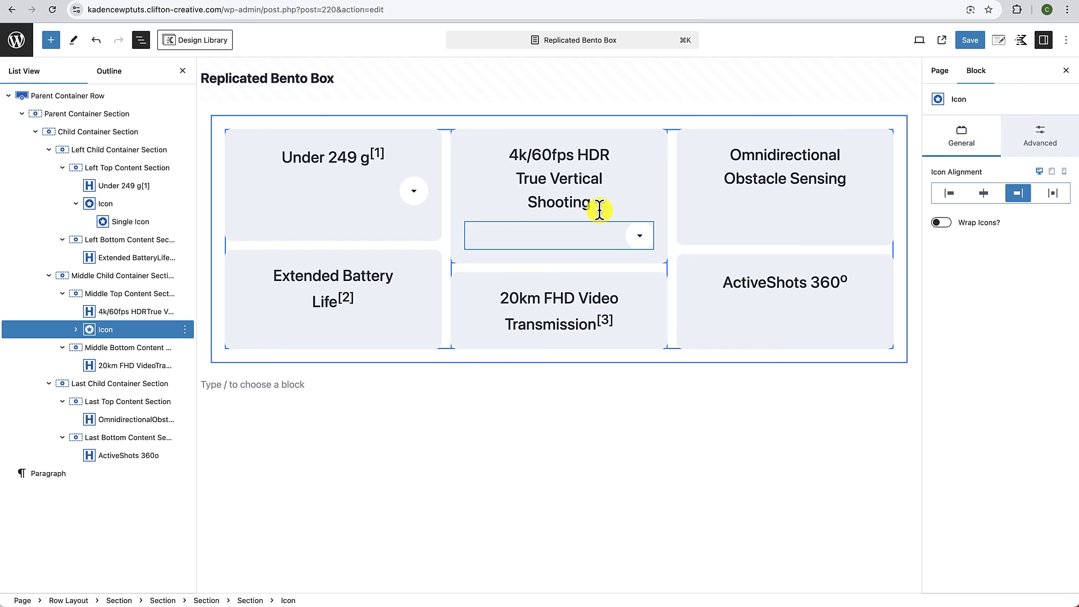
# Step: Paste the copied caret Icon block below the "Omnidirectional Obstacle Sensing" and "Extended Battery Life[2]" headings
pyautogui.click(861, 181)
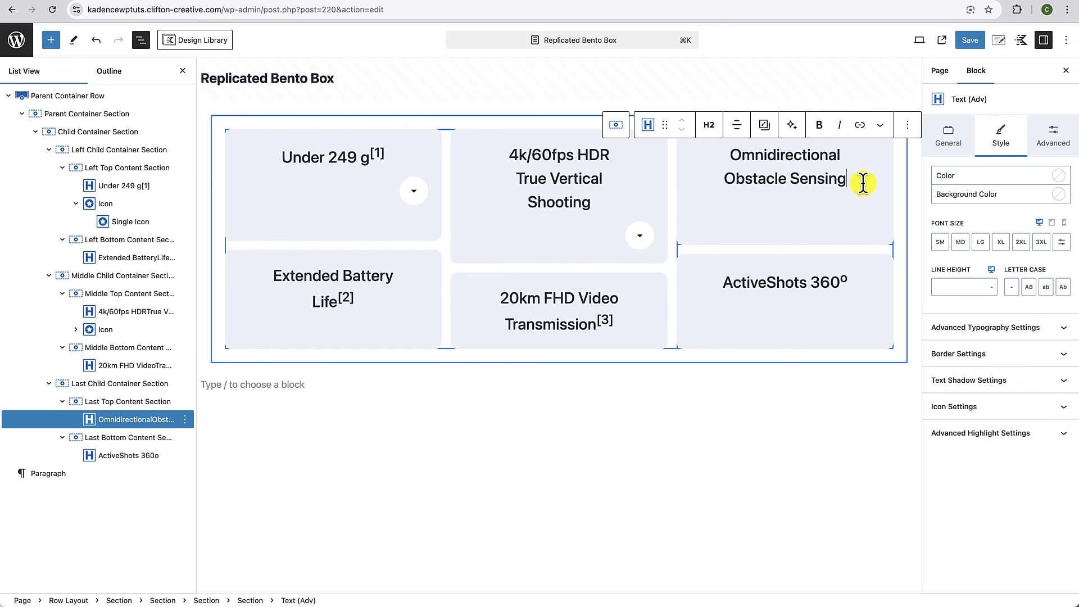
pyautogui.press('Return')
pyautogui.press('super+v')
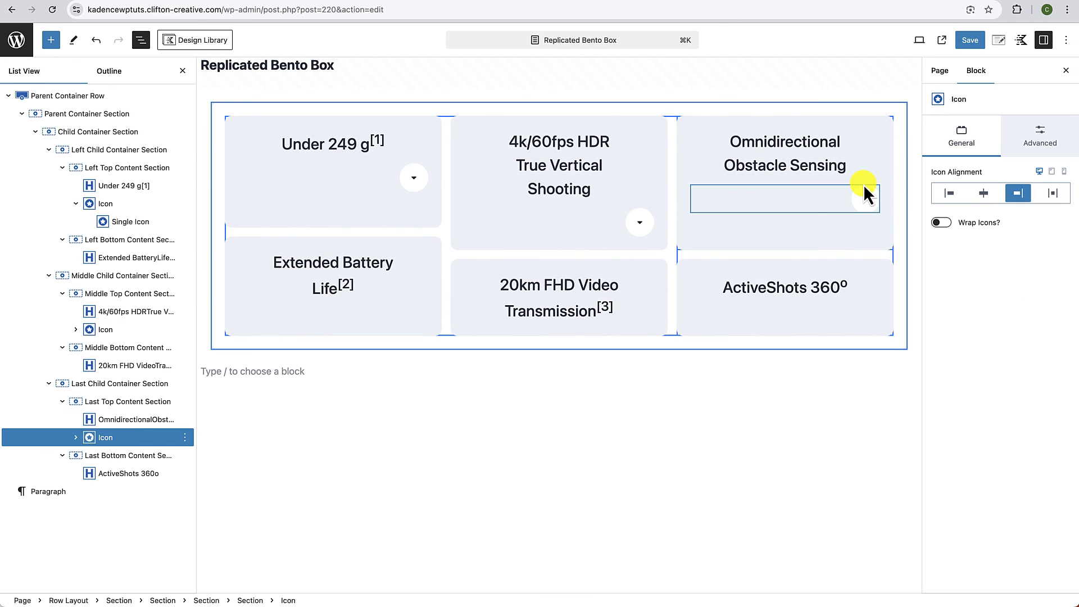
pyautogui.click(381, 288)
pyautogui.press('Return')
pyautogui.press('super+v')
# Step: Paste the caret Icon block below the "20km FHD Video Transmission[3]" and "ActiveShots 360º" headings
pyautogui.click(631, 310)
pyautogui.press('Return')
pyautogui.press('super+v')
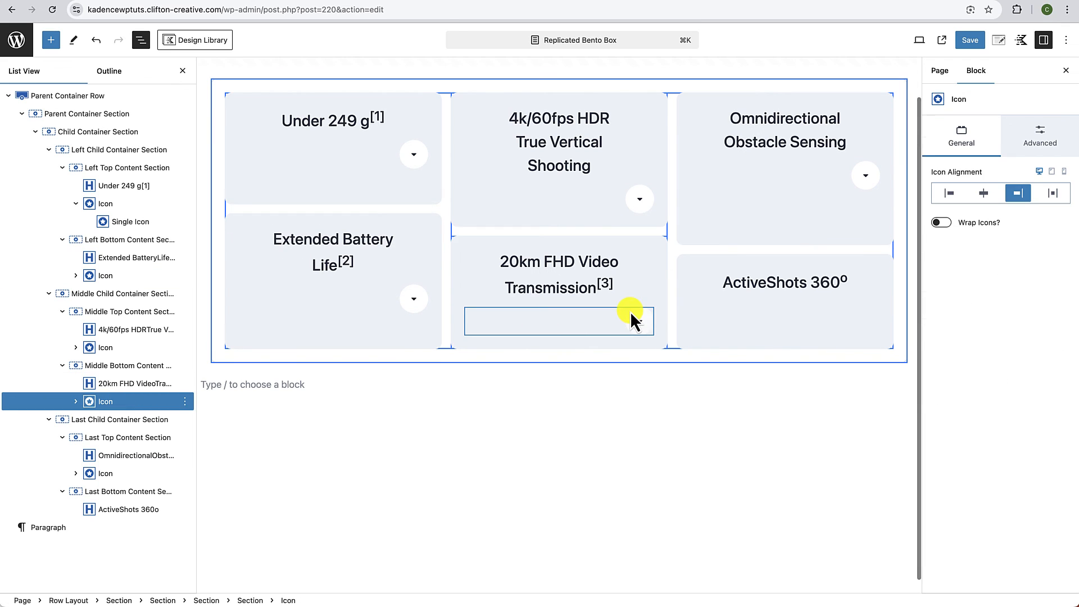
pyautogui.click(863, 286)
pyautogui.press('Return')
pyautogui.press('super+v')
pyautogui.click(573, 438)
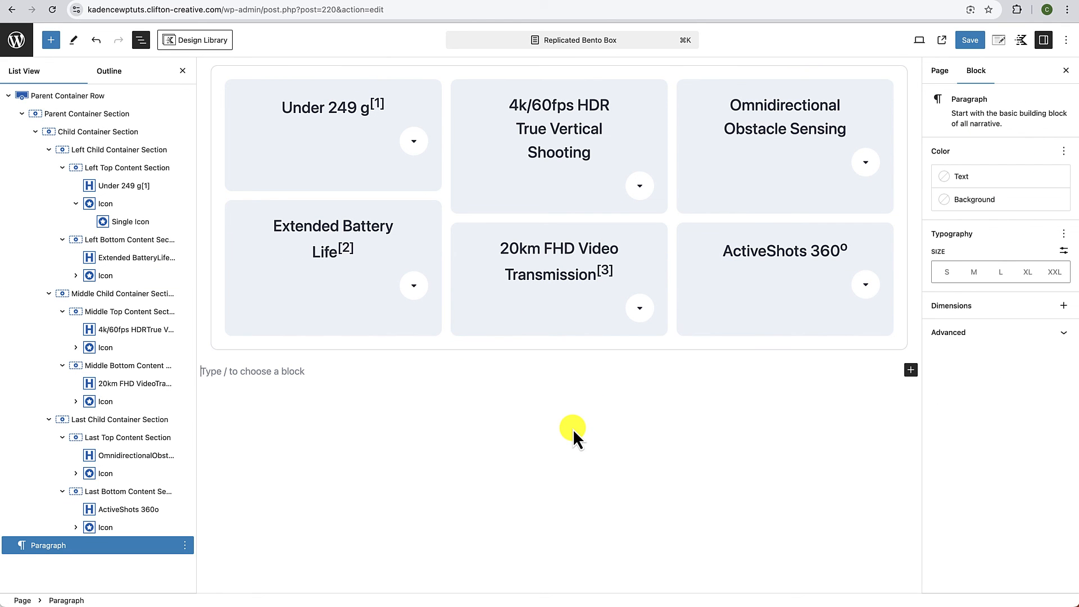
pyautogui.scroll(3, 573, 437)
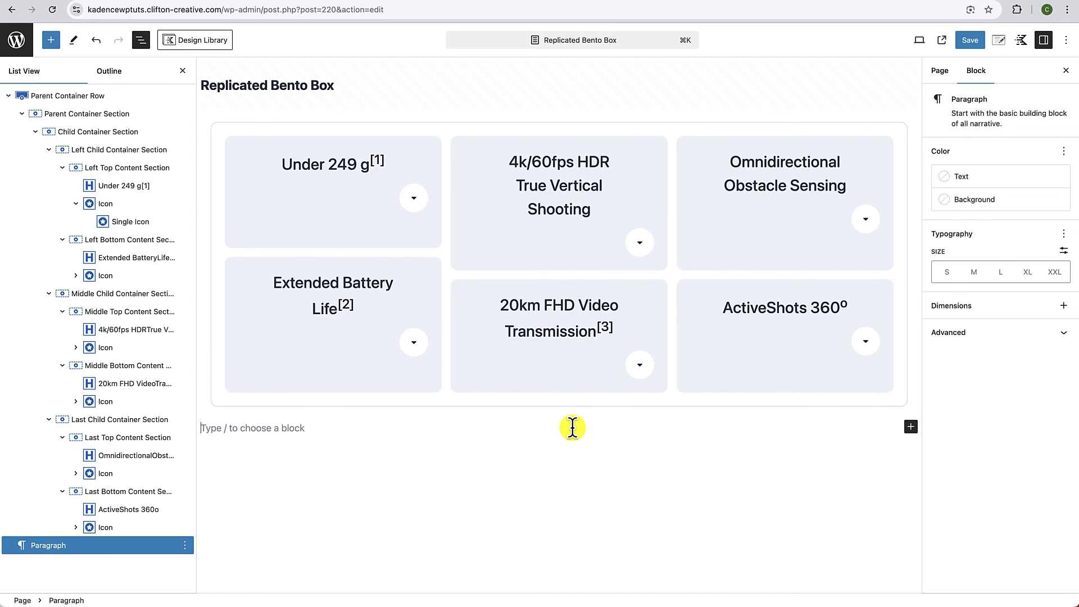
# Step: Check the images in the DJI reference and set under249g.jpg as the Left Top Content Section's background image
pyautogui.click(505, 1)
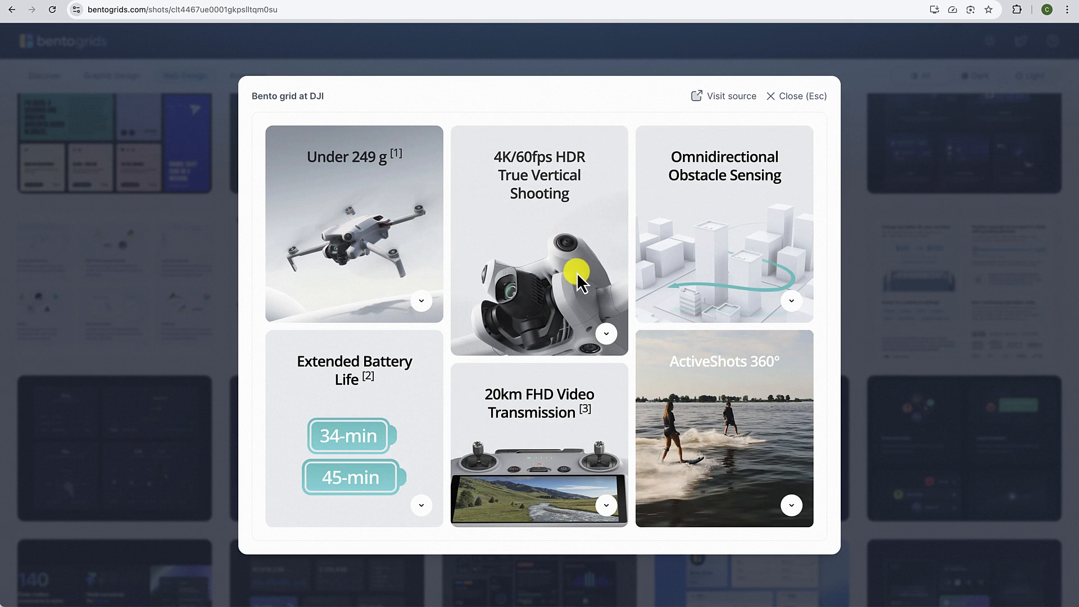
pyautogui.click(509, 2)
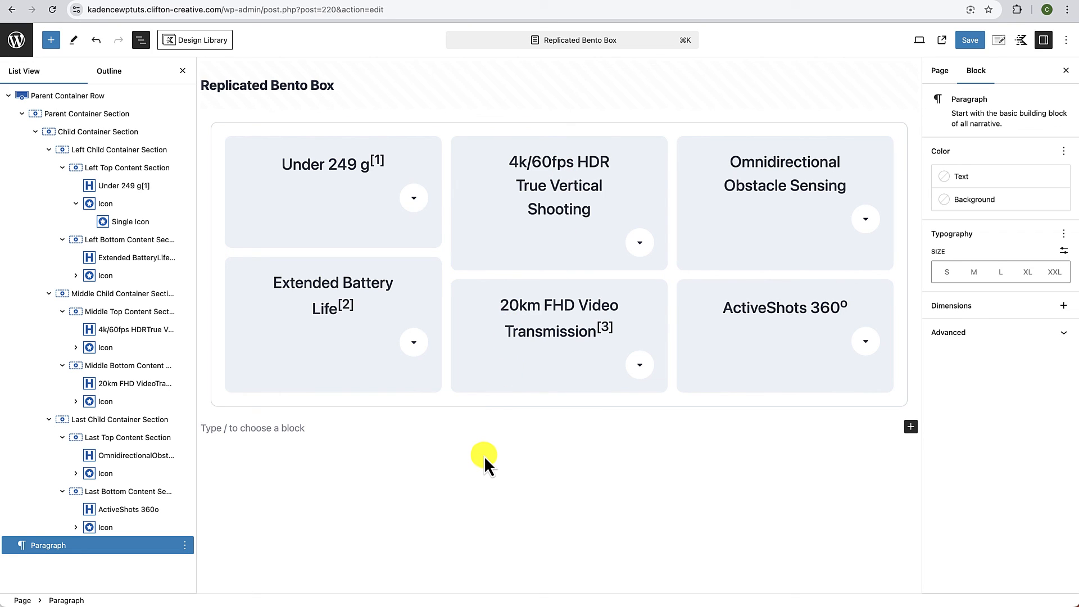
pyautogui.scroll(-1, 487, 465)
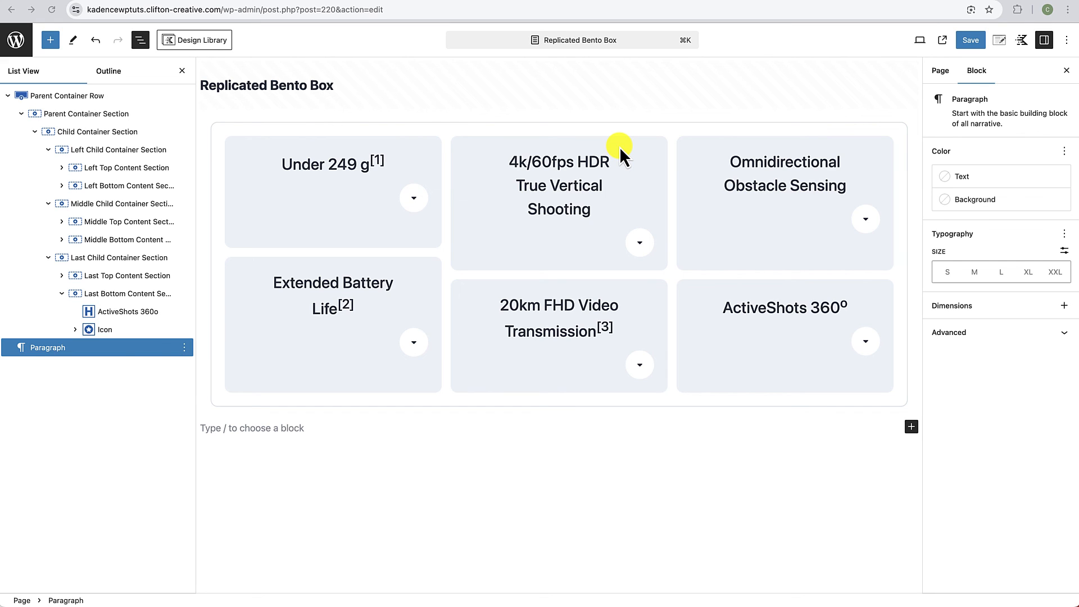
pyautogui.click(509, 1)
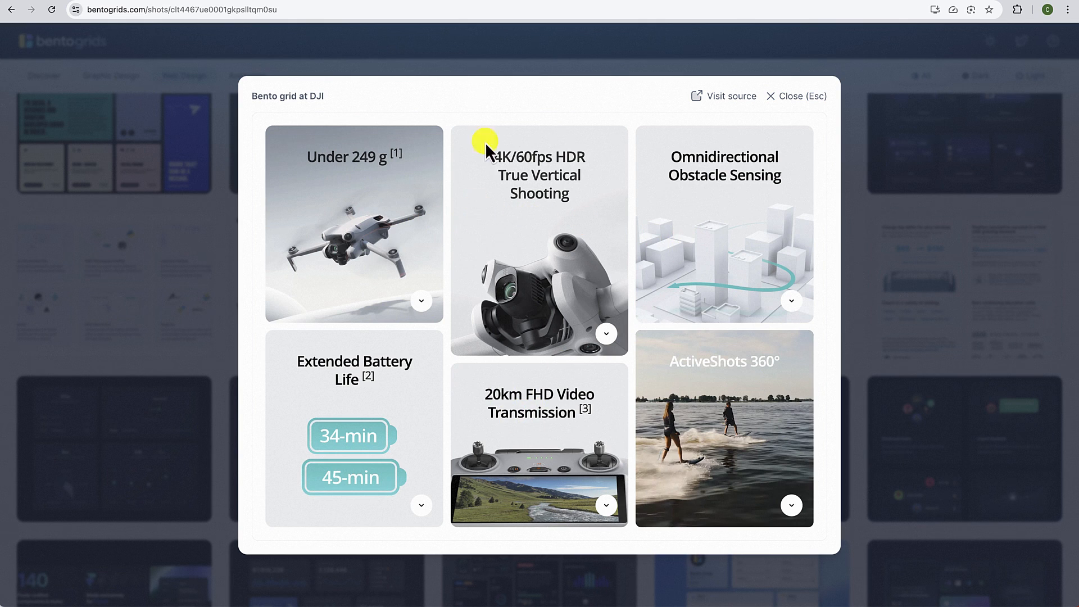
pyautogui.click(457, 1)
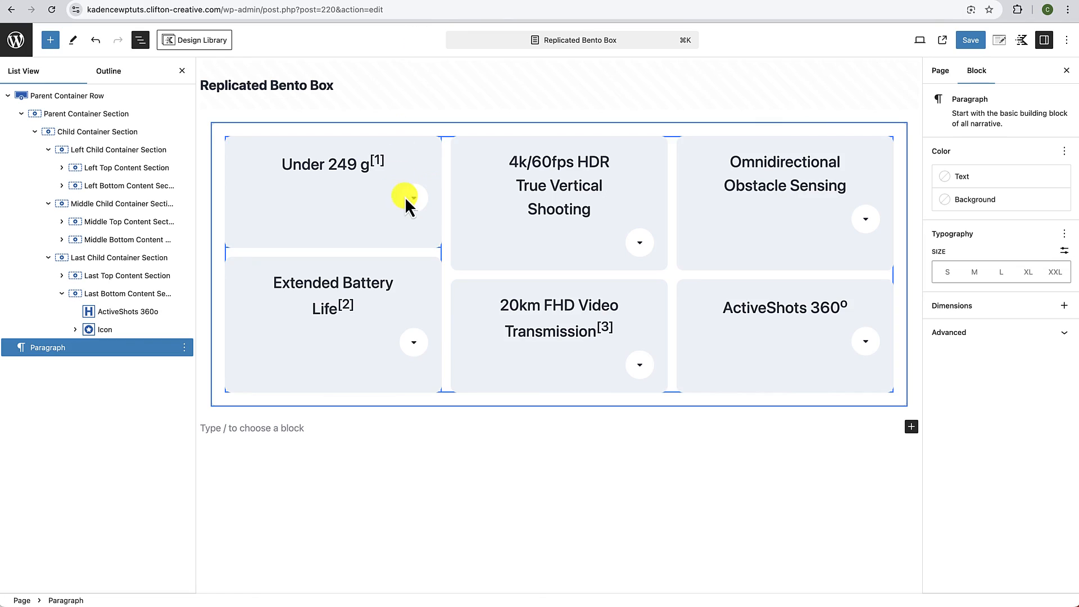
pyautogui.click(227, 139)
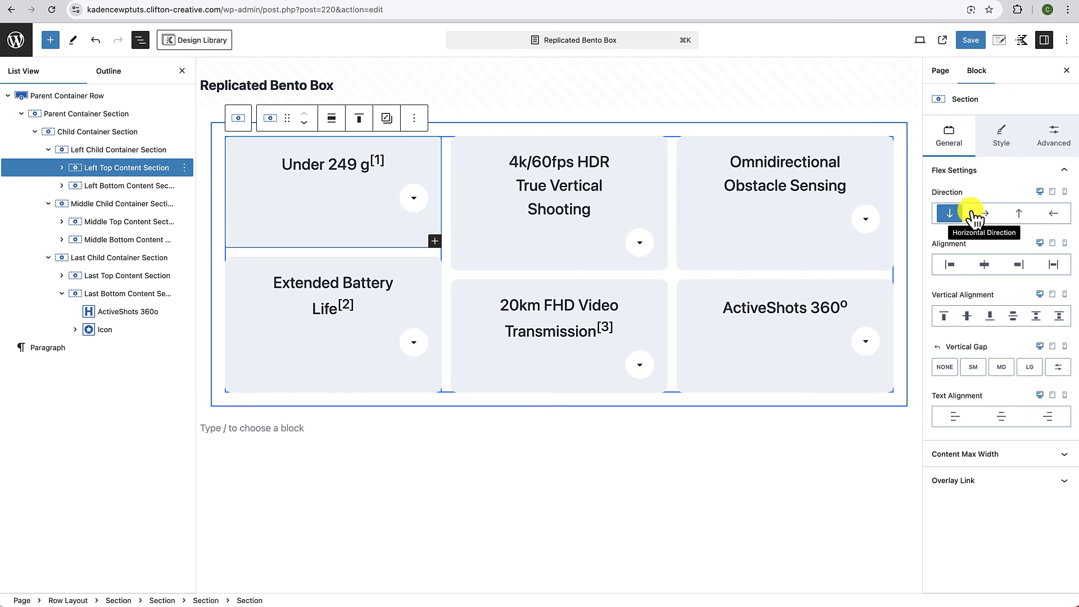
pyautogui.click(1003, 141)
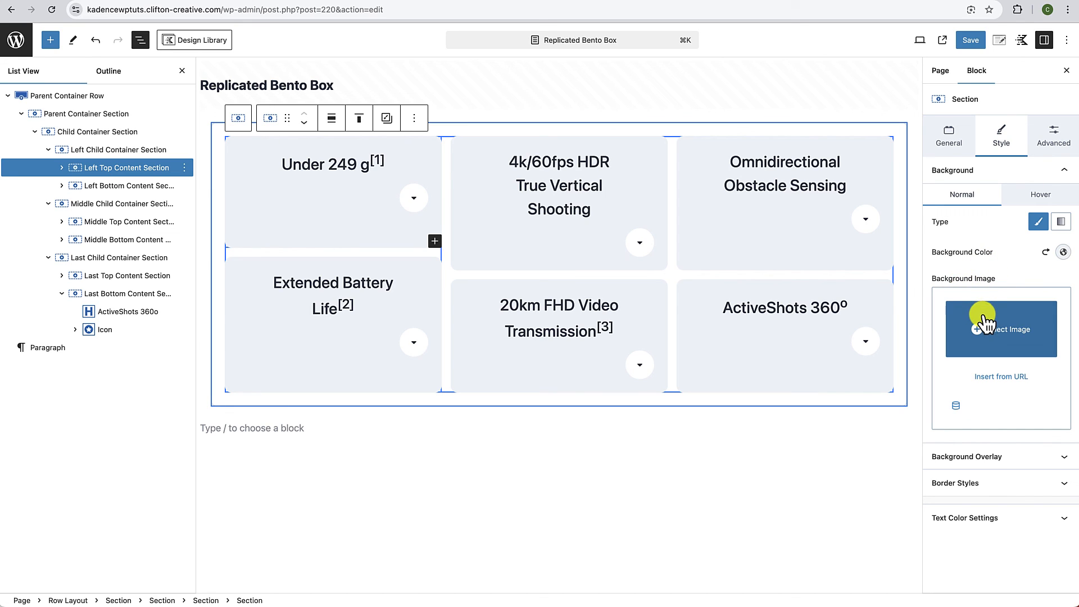
pyautogui.click(1006, 338)
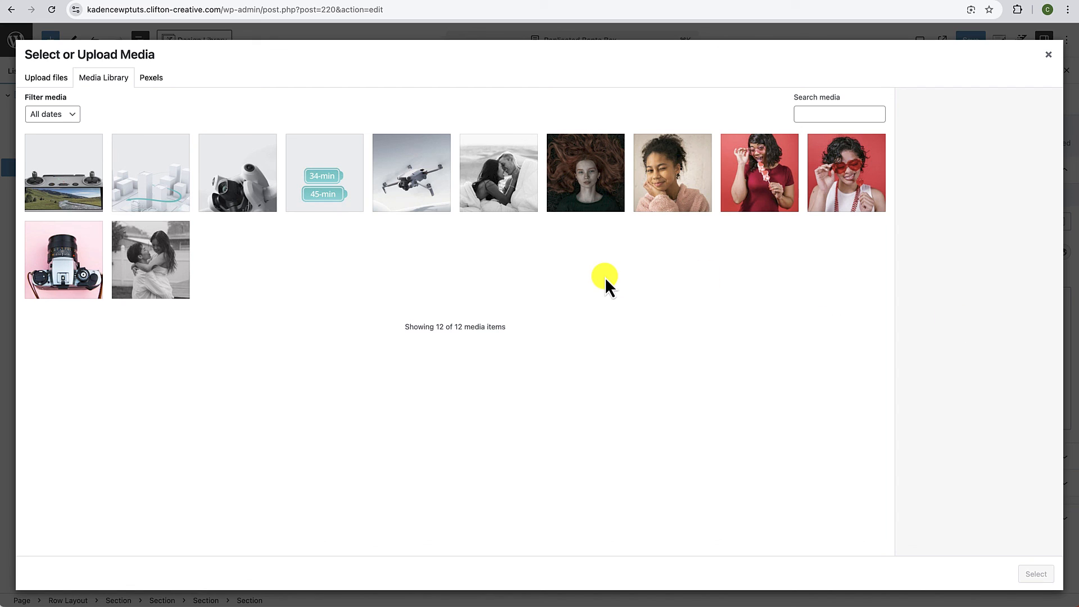
pyautogui.click(410, 178)
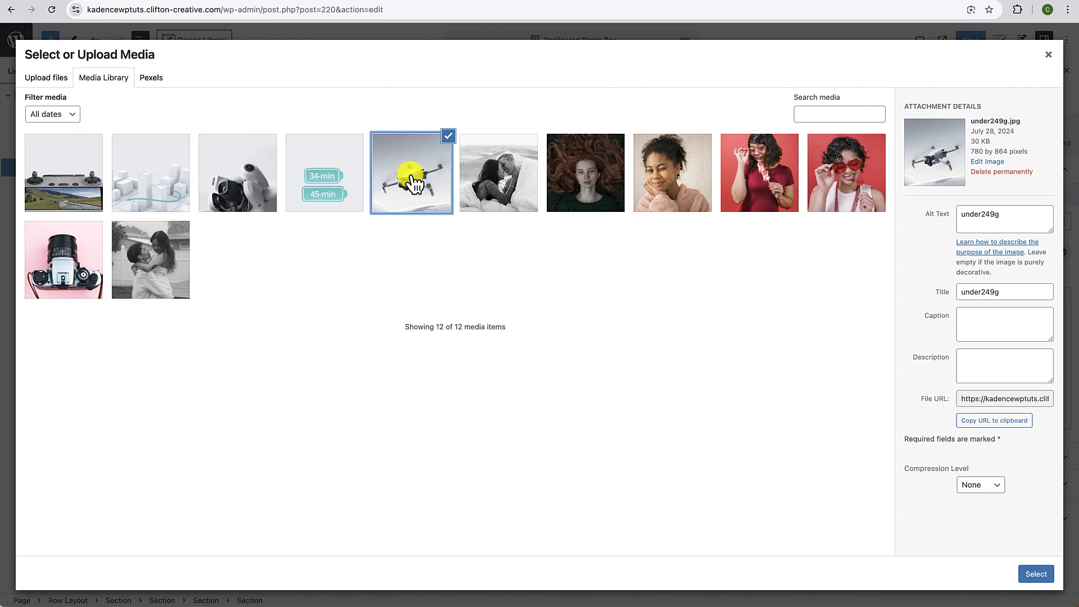
pyautogui.click(1036, 574)
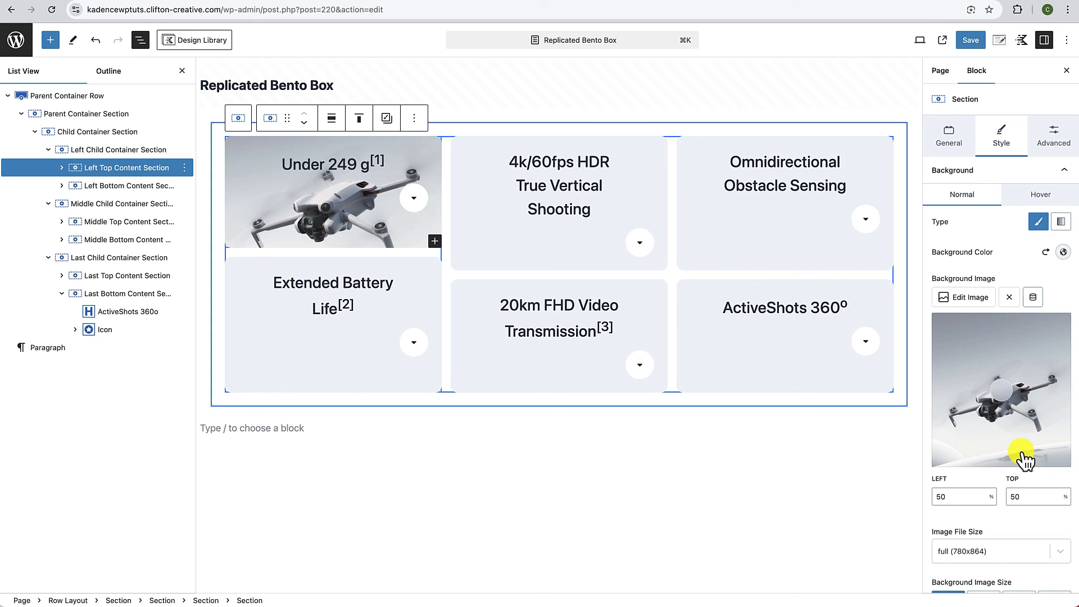
# Step: Set 4k60fps-hdr.jpg from the media library as the background image of the Middle Top Content Section
pyautogui.click(458, 148)
pyautogui.click(1003, 141)
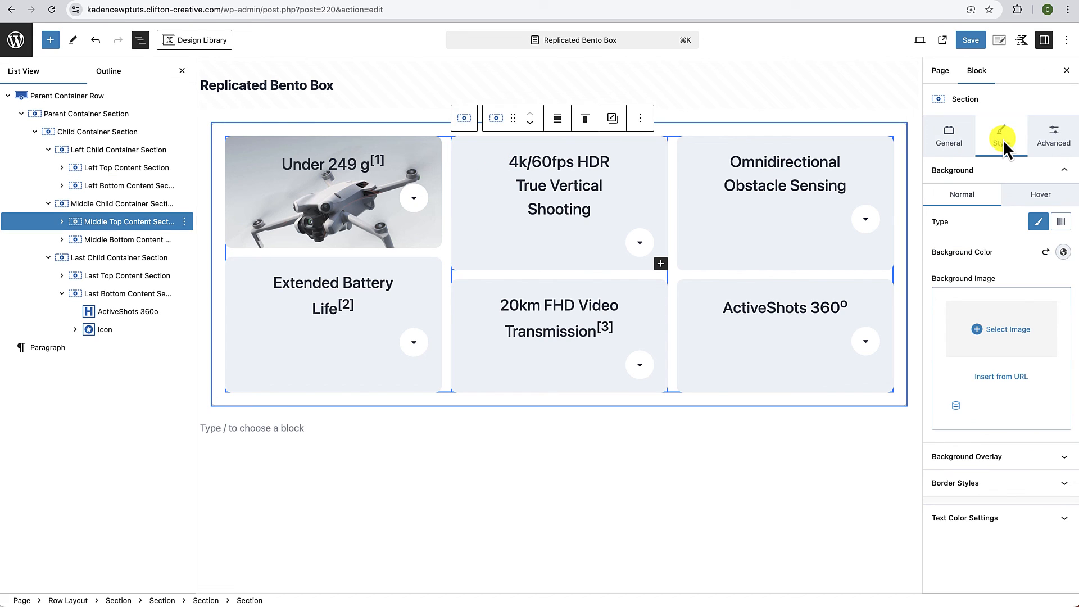
pyautogui.click(1002, 335)
pyautogui.click(236, 200)
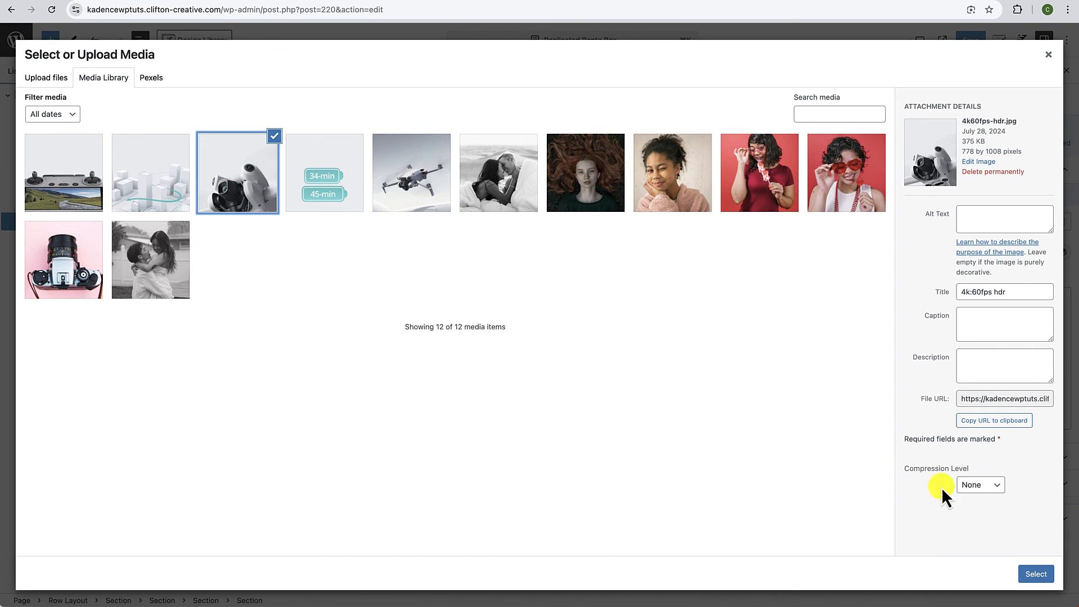
pyautogui.click(1036, 574)
# Step: Set omnidirecrtional-Sensing.jpg from the media library as the background image of the Last Top Content Section
pyautogui.click(691, 146)
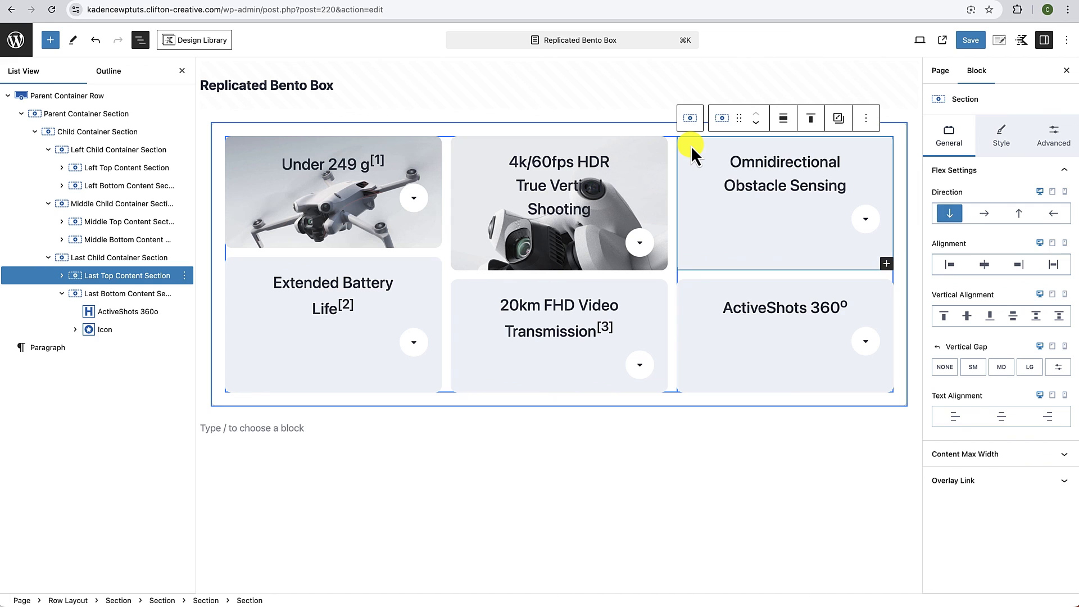
pyautogui.click(1004, 141)
pyautogui.click(1015, 328)
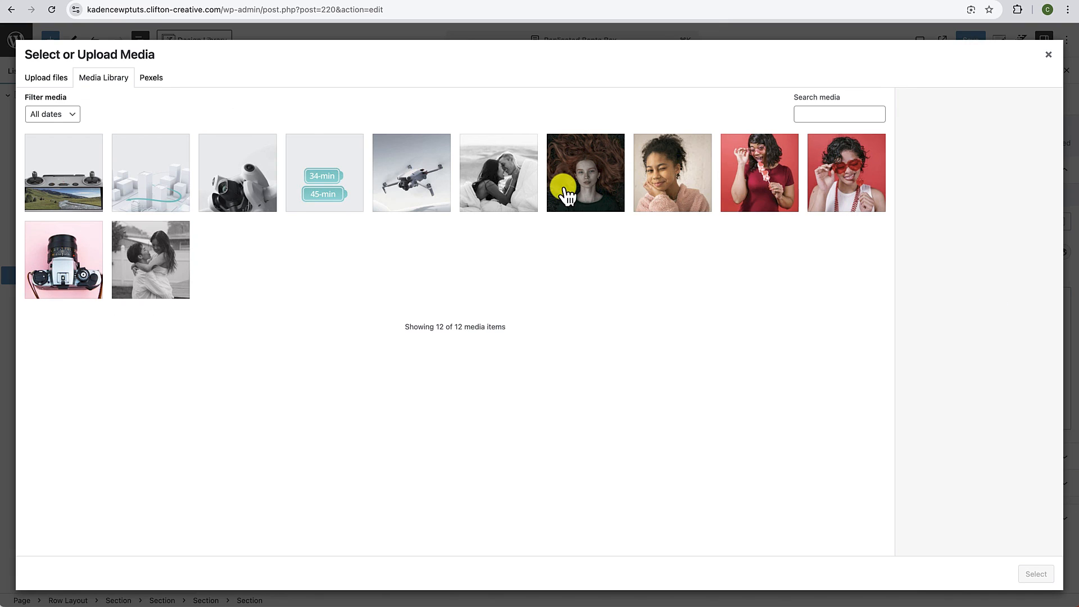
pyautogui.click(169, 183)
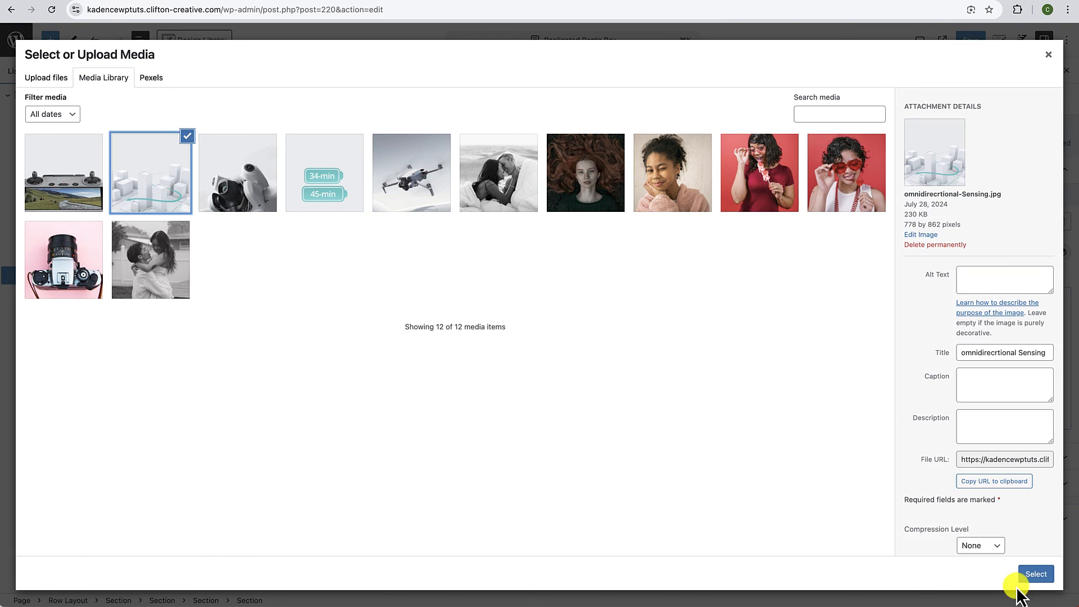
pyautogui.click(1034, 570)
# Step: Set the 34-min/45-min battery graphic as the background image of the Left Bottom Content Section
pyautogui.click(433, 270)
pyautogui.click(1014, 332)
pyautogui.click(323, 174)
pyautogui.click(1037, 575)
# Step: Set the remote controller picture as the background image of the Middle Bottom Content Section
pyautogui.click(655, 293)
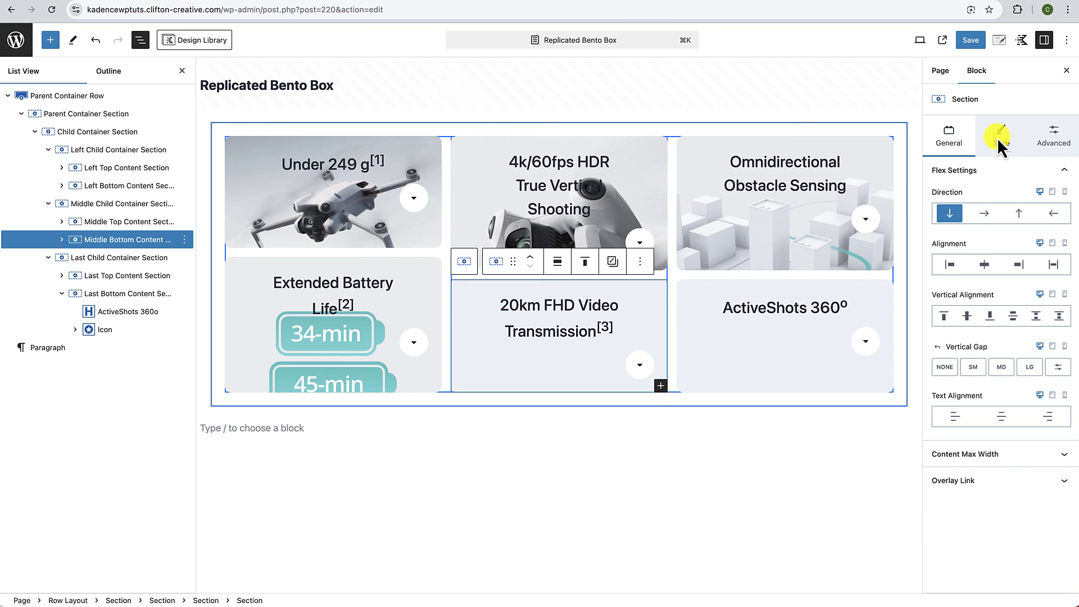
pyautogui.click(1000, 141)
pyautogui.click(1012, 331)
pyautogui.click(68, 174)
pyautogui.click(1049, 576)
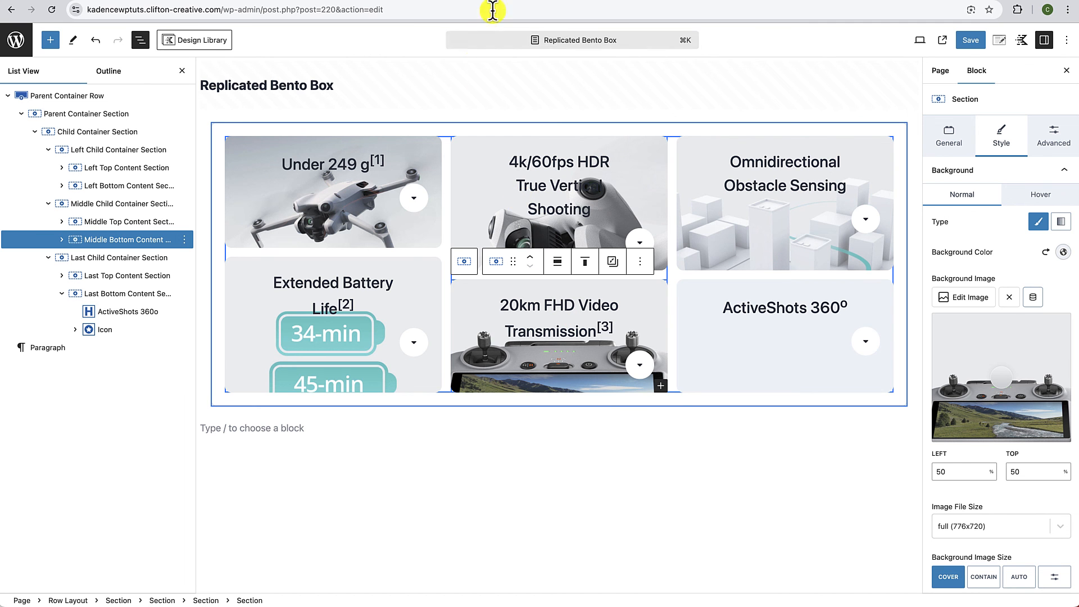
# Step: Examine the ActiveShots 360° card in the DJI reference and open the Last Bottom Content Section's style settings
pyautogui.hotkey('ctrl', 'Tab')
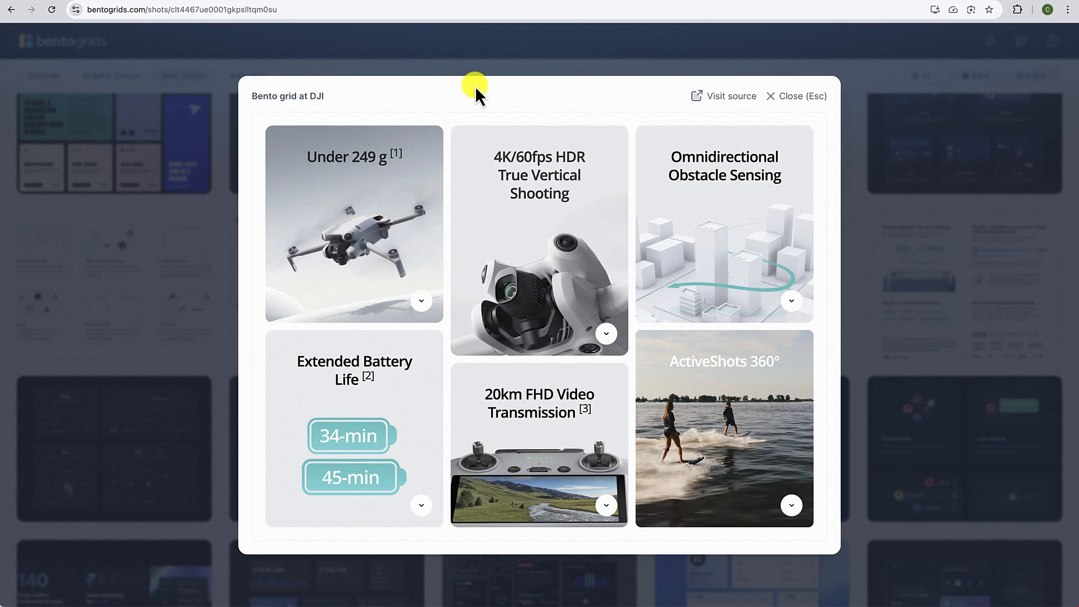
pyautogui.hotkey('ctrl', 'Tab')
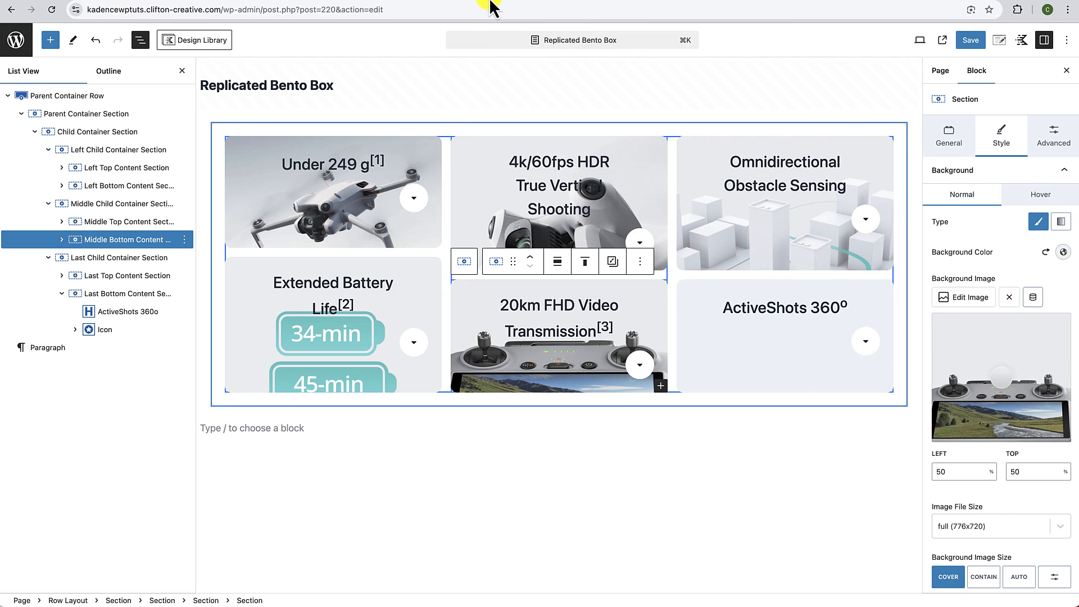
pyautogui.hotkey('ctrl', 'Tab')
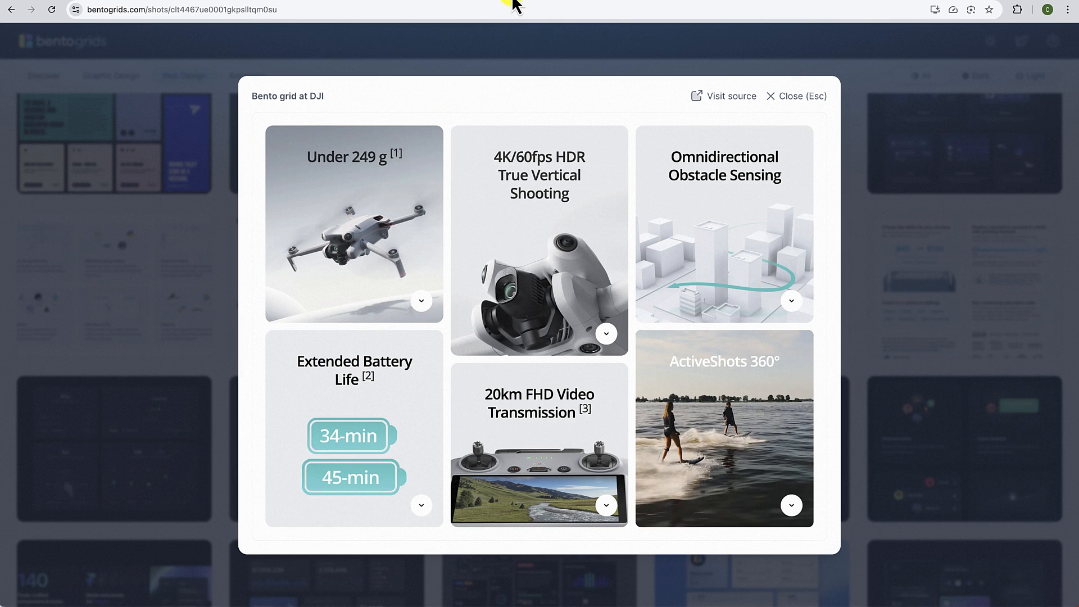
pyautogui.click(452, 3)
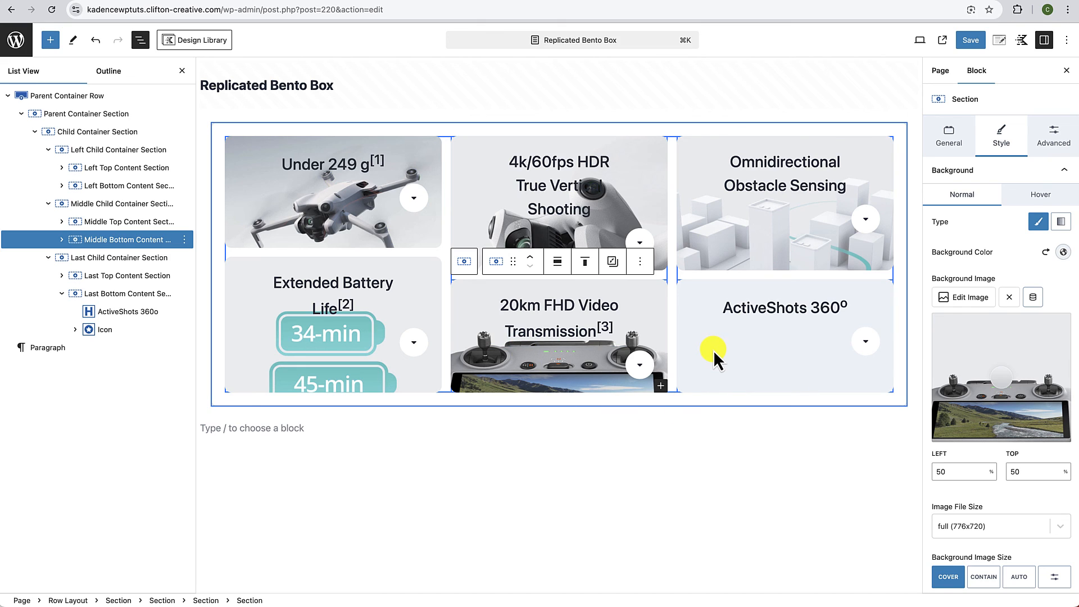
pyautogui.click(682, 285)
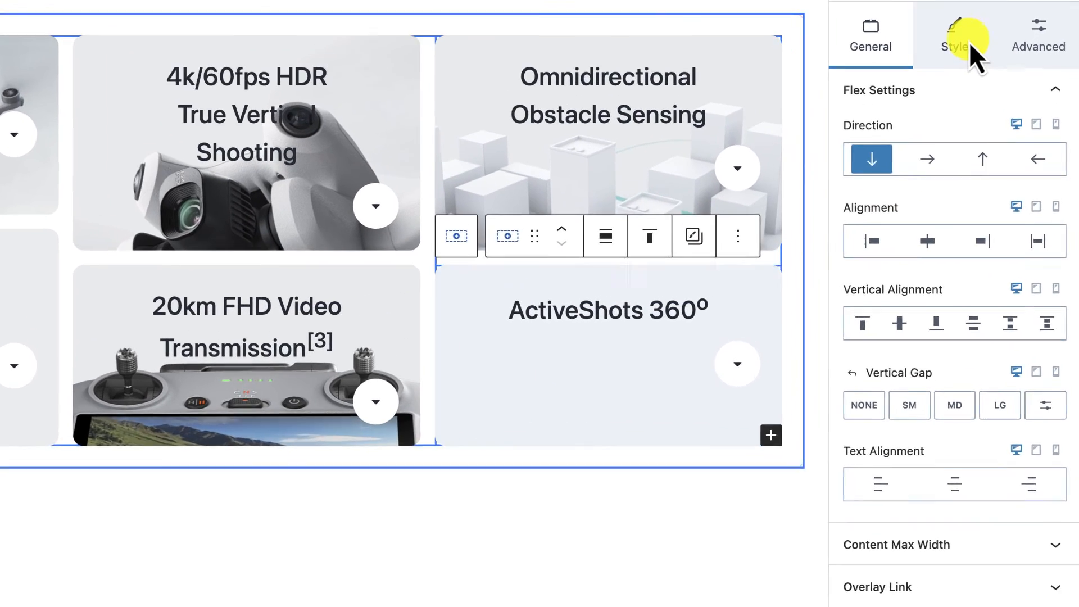
pyautogui.click(1002, 135)
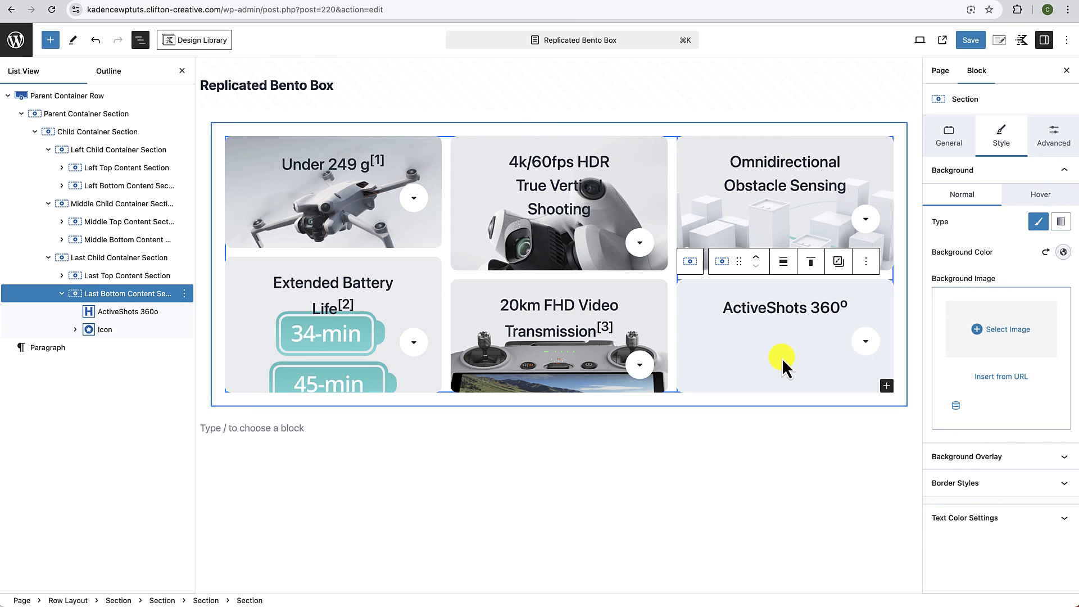
# Step: Add a single-column Row Layout block before the "ActiveShots 360º" heading in the Last Bottom Content Section
pyautogui.click(782, 309)
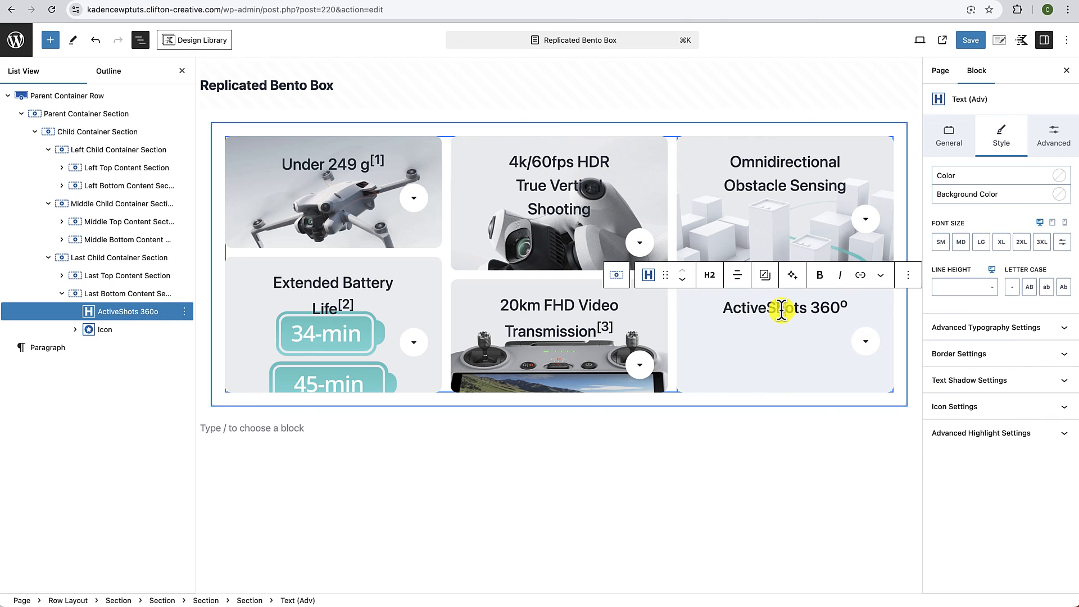
pyautogui.click(909, 278)
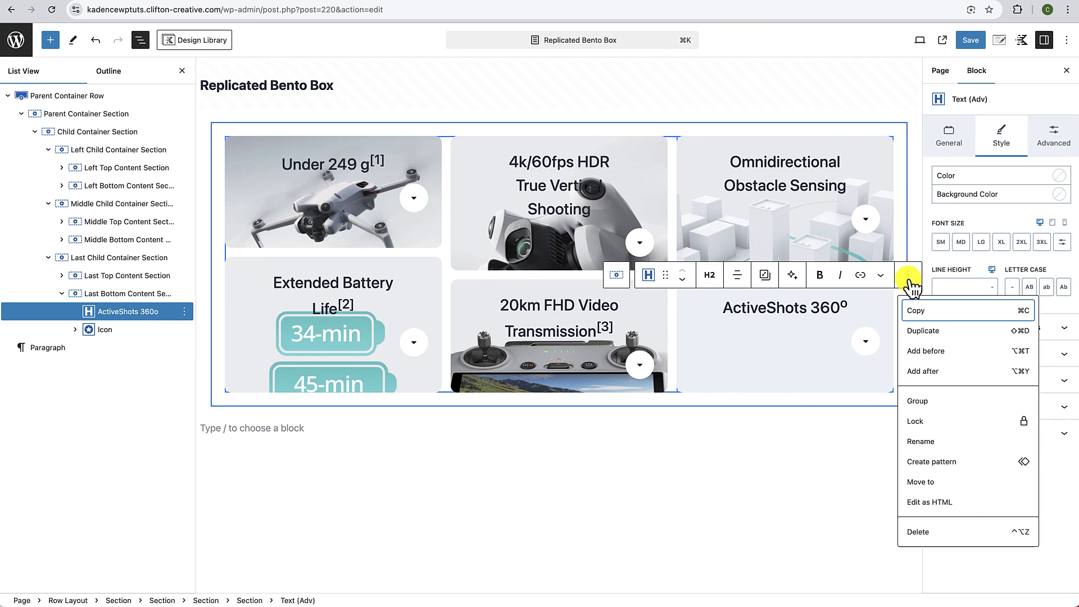
pyautogui.click(922, 353)
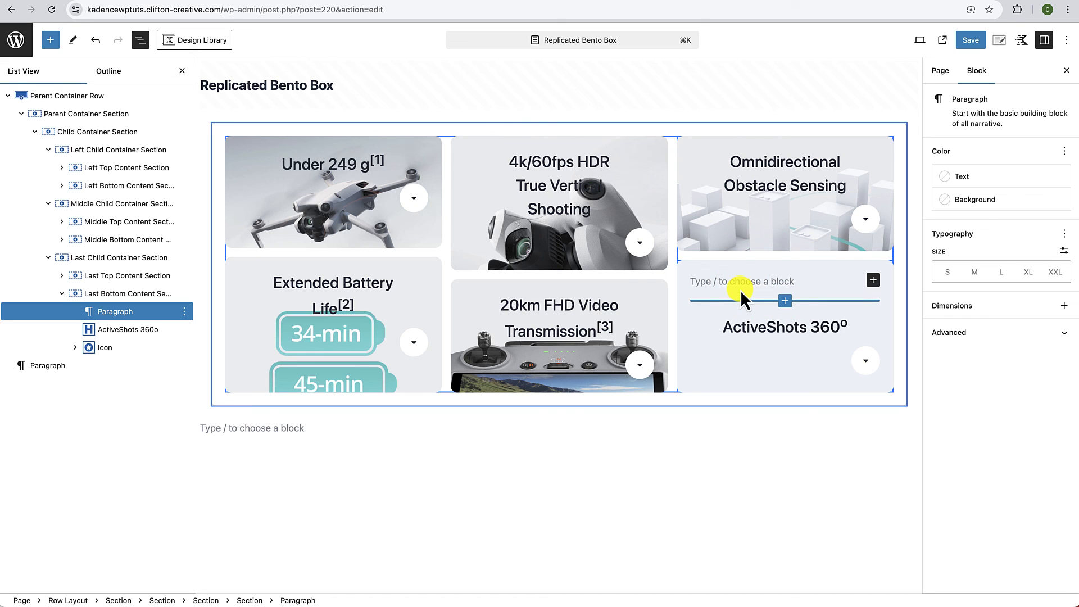
pyautogui.write('/ro')
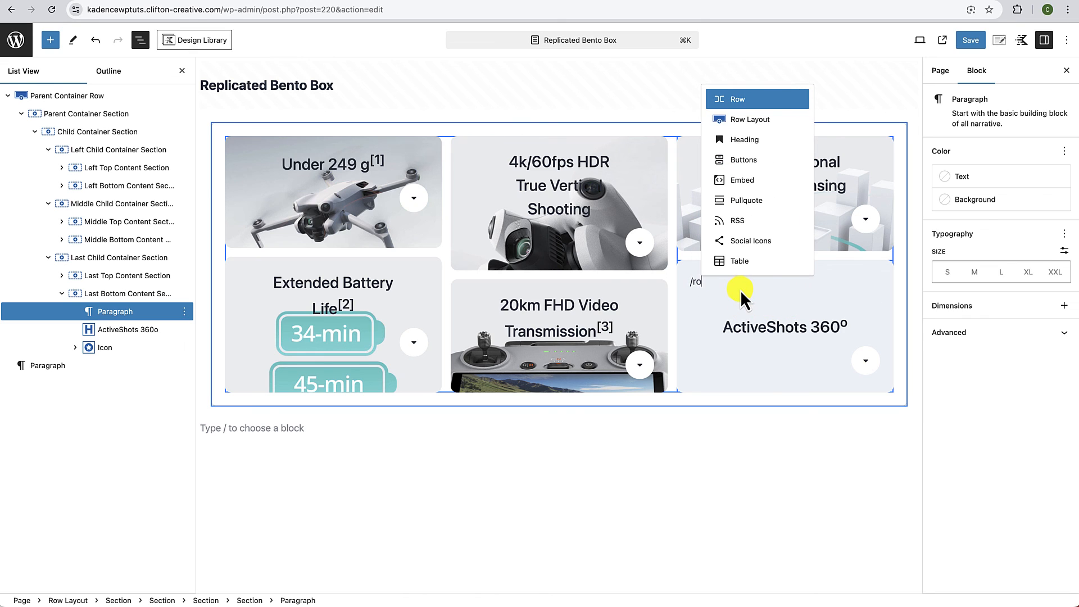
pyautogui.write('w')
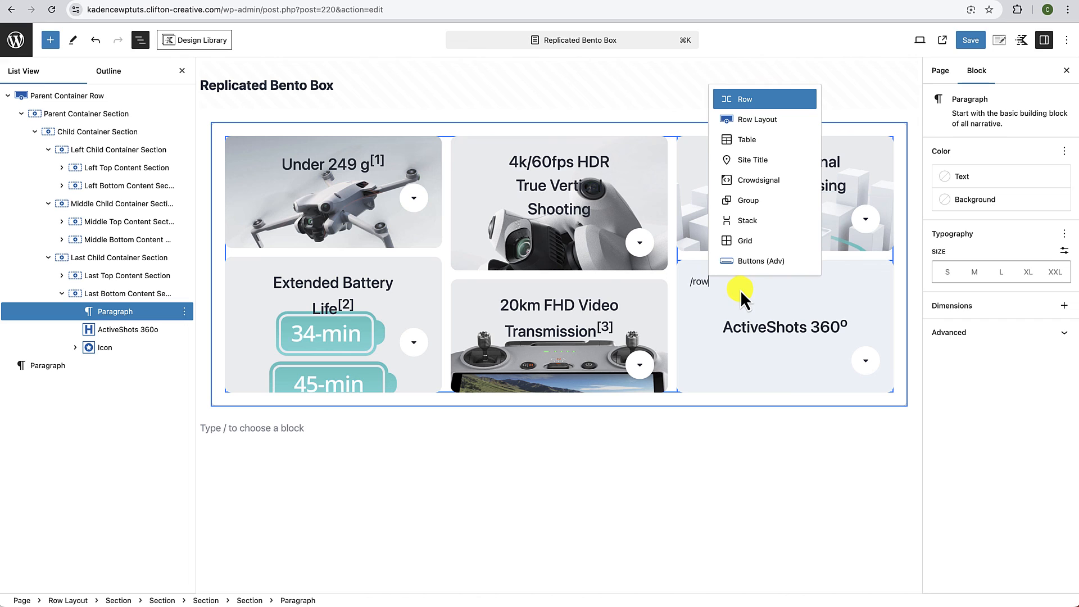
pyautogui.click(763, 121)
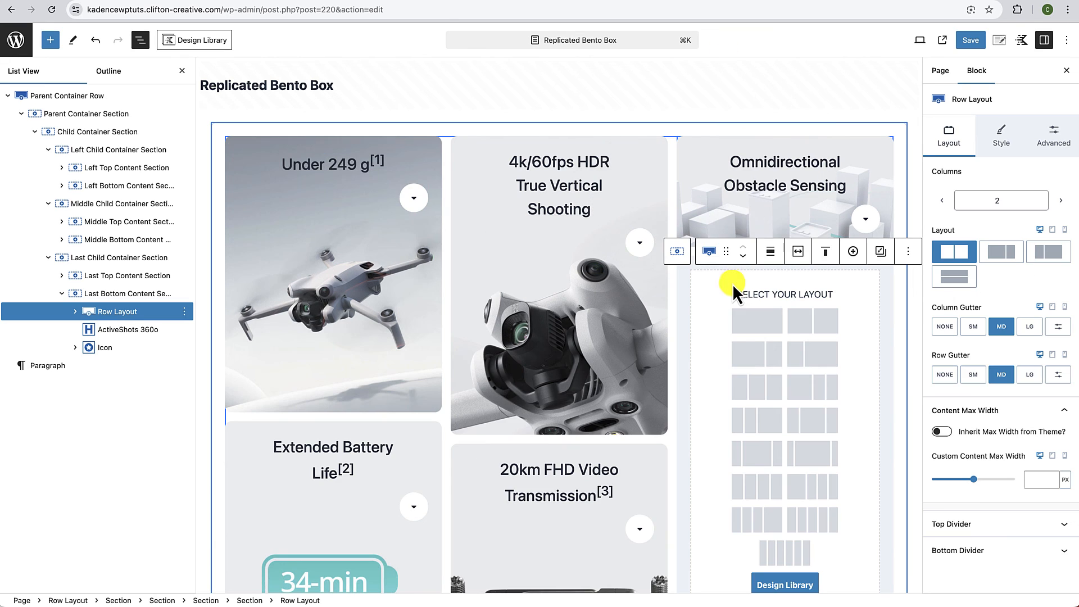
pyautogui.click(762, 329)
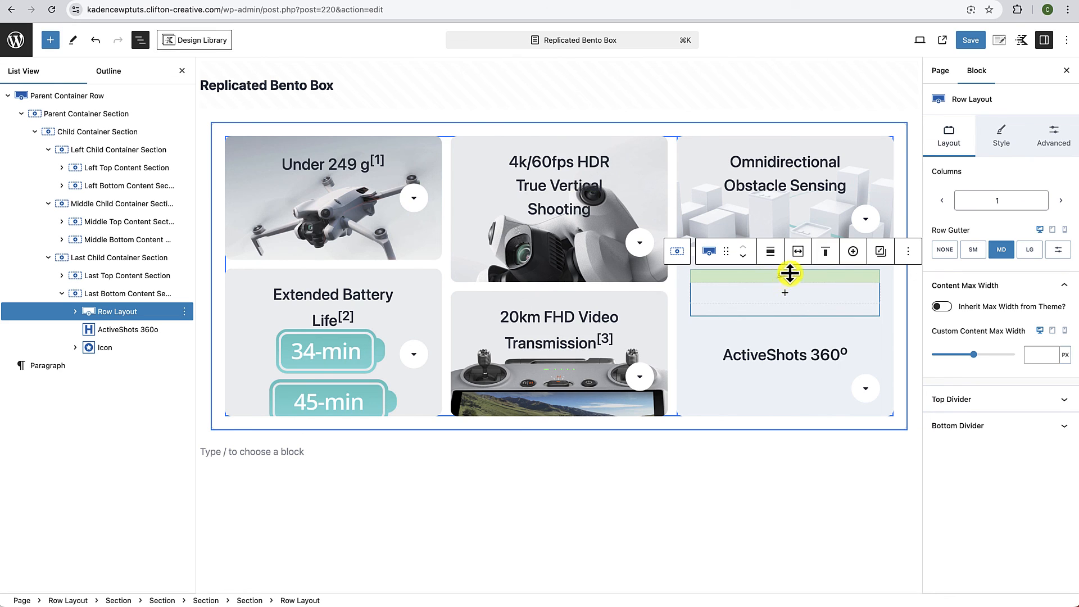
# Step: Set the padding on all sides of the ActiveShots card's Row Layout to None (0px) and reveal its nested section
pyautogui.click(1054, 138)
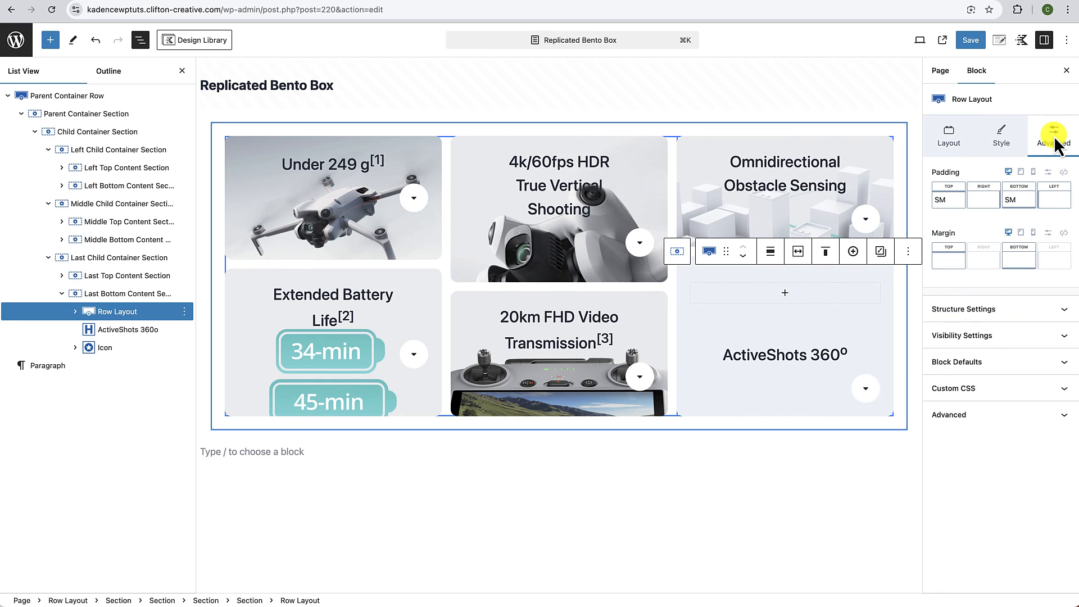
pyautogui.click(1064, 172)
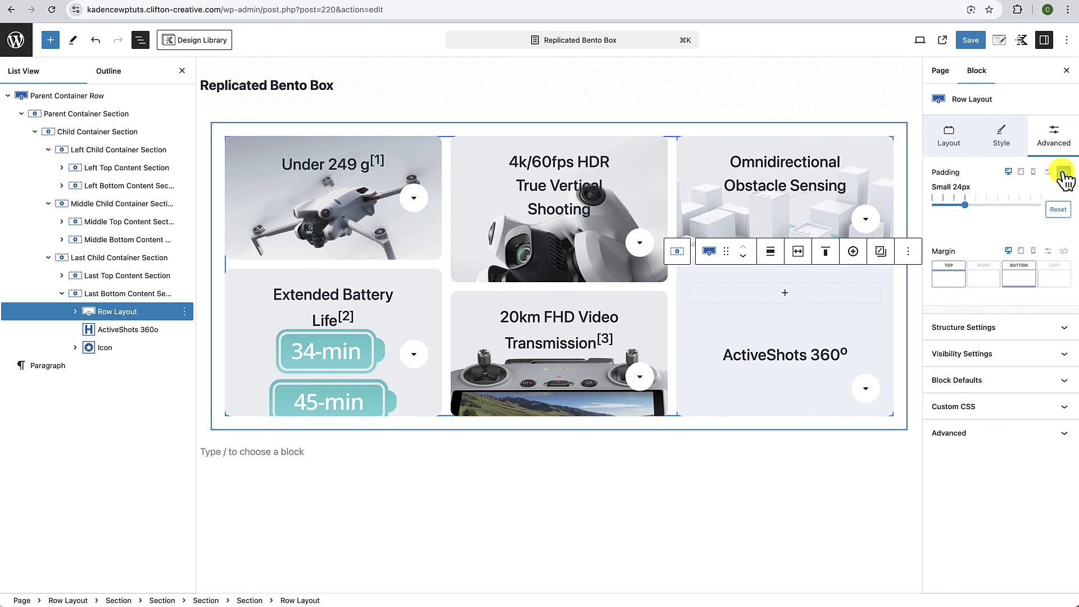
pyautogui.moveTo(973, 208); pyautogui.dragTo(933, 212)
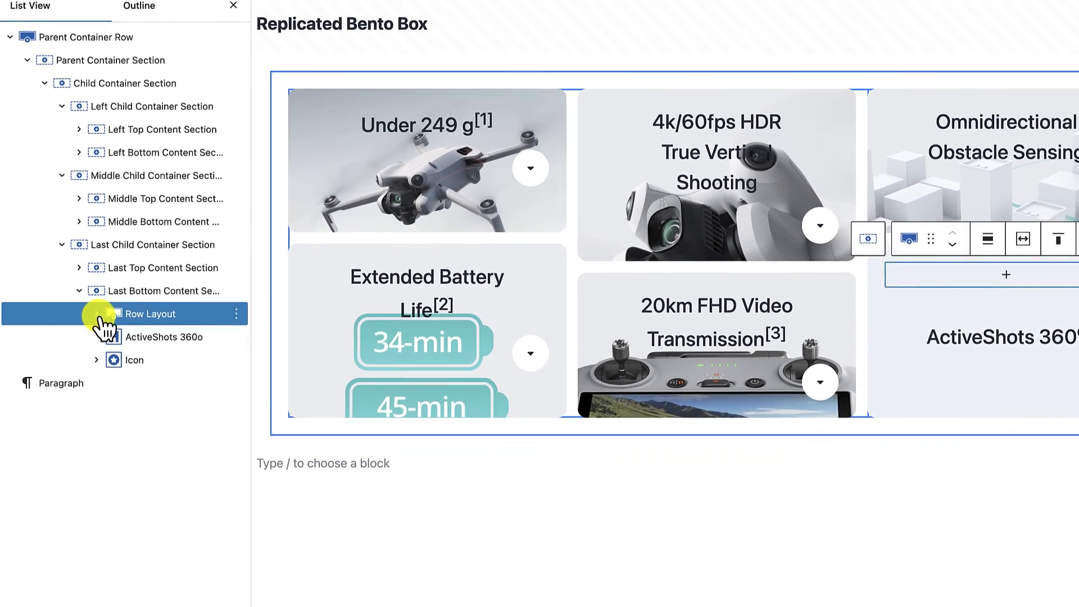
pyautogui.click(75, 311)
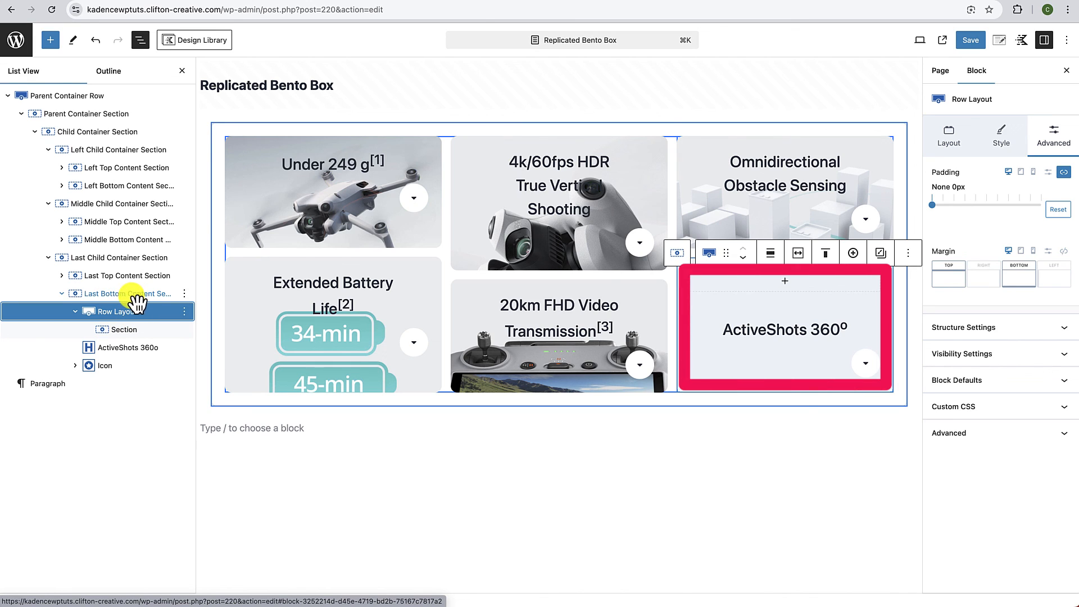
# Step: Set the padding on all sides of the Last Bottom Content Section to None (0px)
pyautogui.click(683, 389)
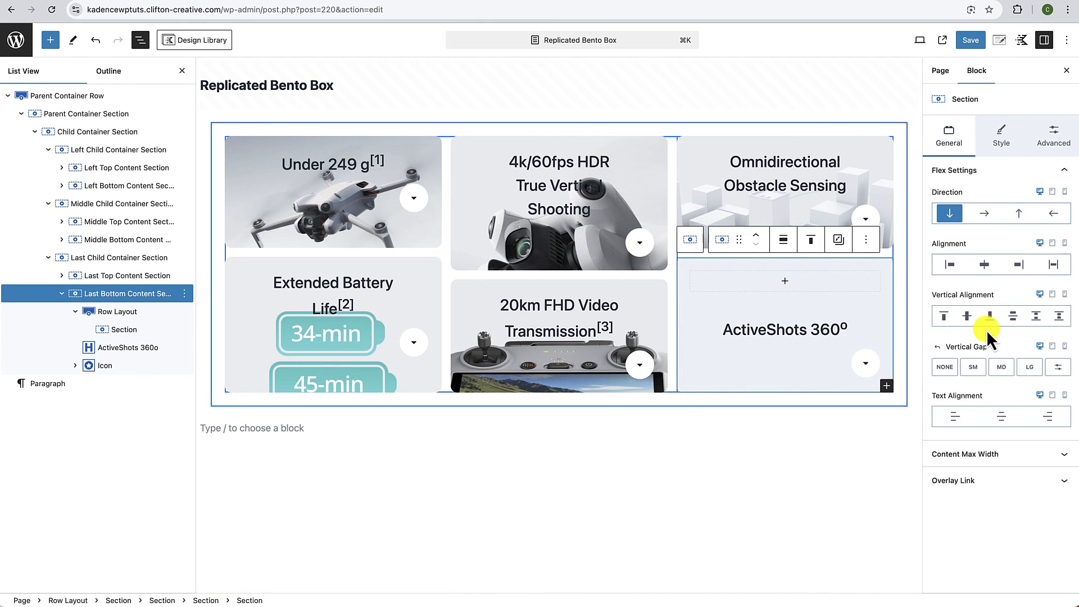
pyautogui.click(1055, 140)
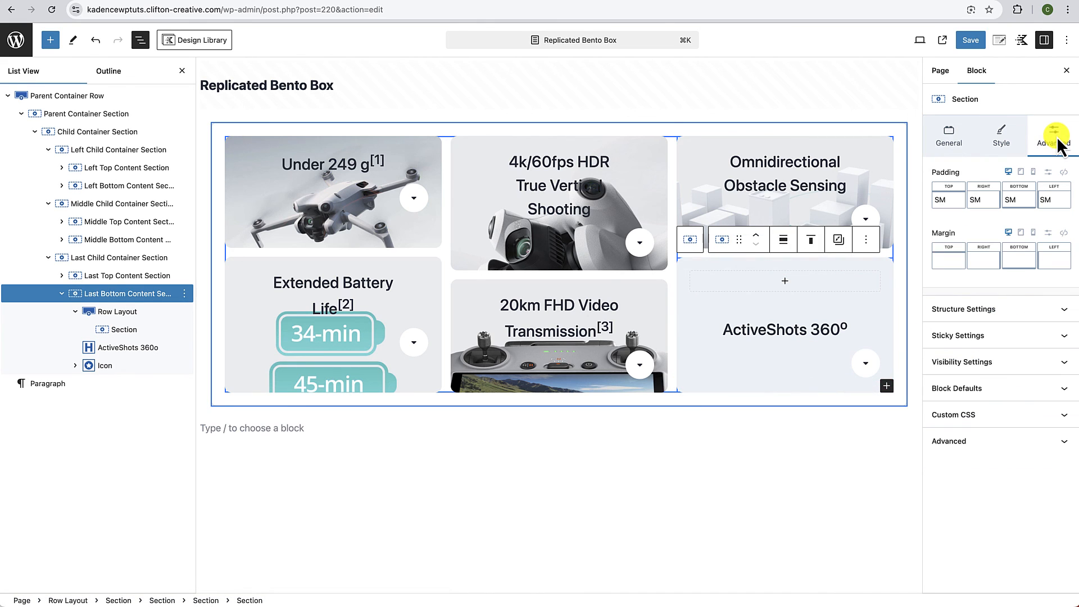
pyautogui.click(1065, 173)
pyautogui.moveTo(976, 204); pyautogui.dragTo(922, 212)
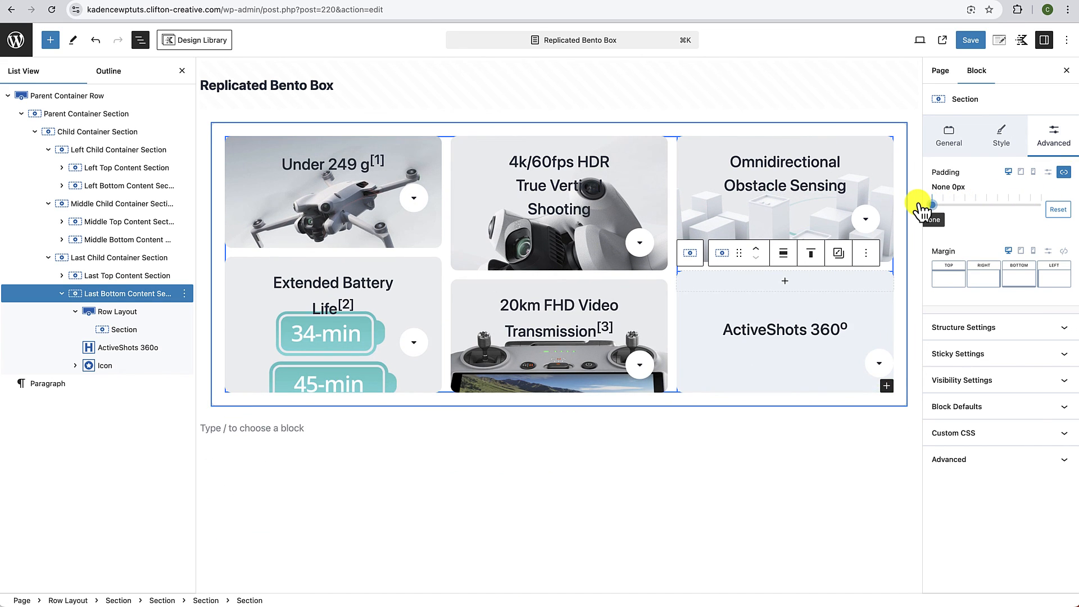
# Step: Give the section inside the Row Layout Small 24px padding on all sides and a desktop Flex Grow of 1
pyautogui.click(121, 331)
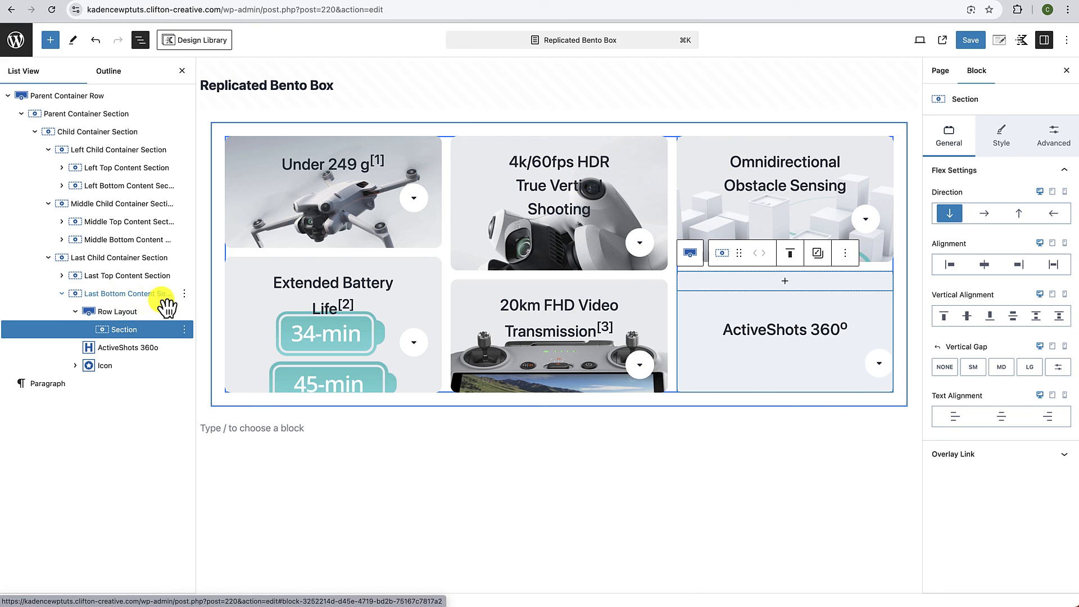
pyautogui.click(1055, 137)
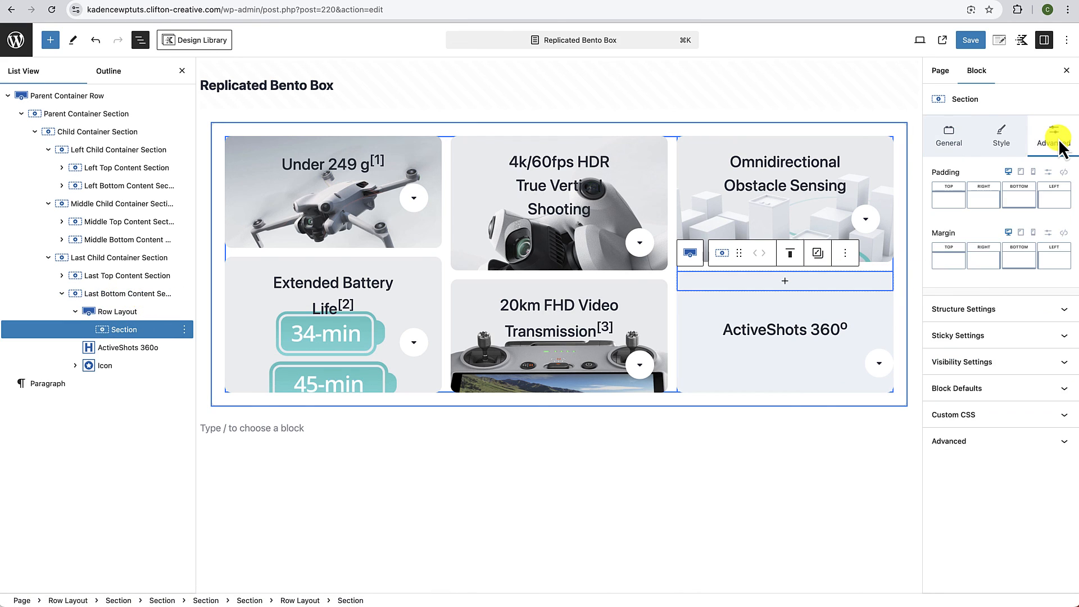
pyautogui.click(1065, 172)
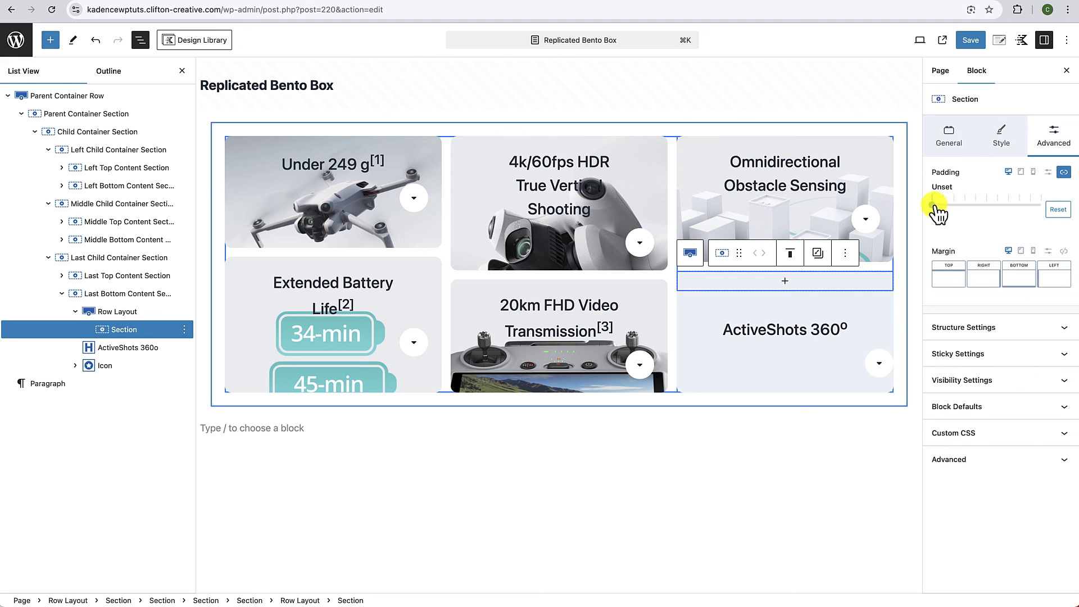
pyautogui.click(965, 206)
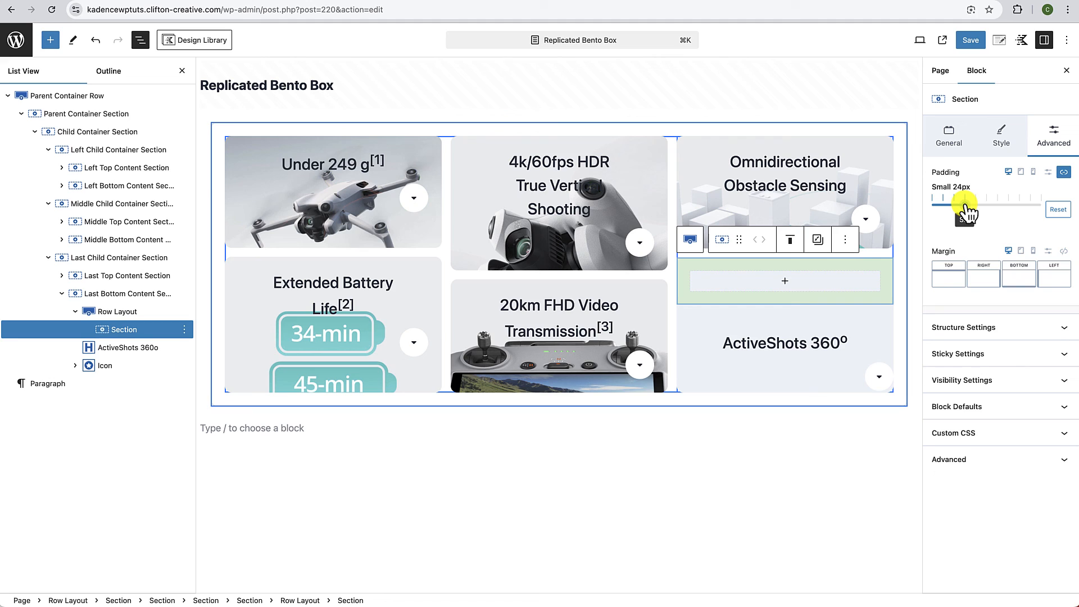
pyautogui.click(1064, 329)
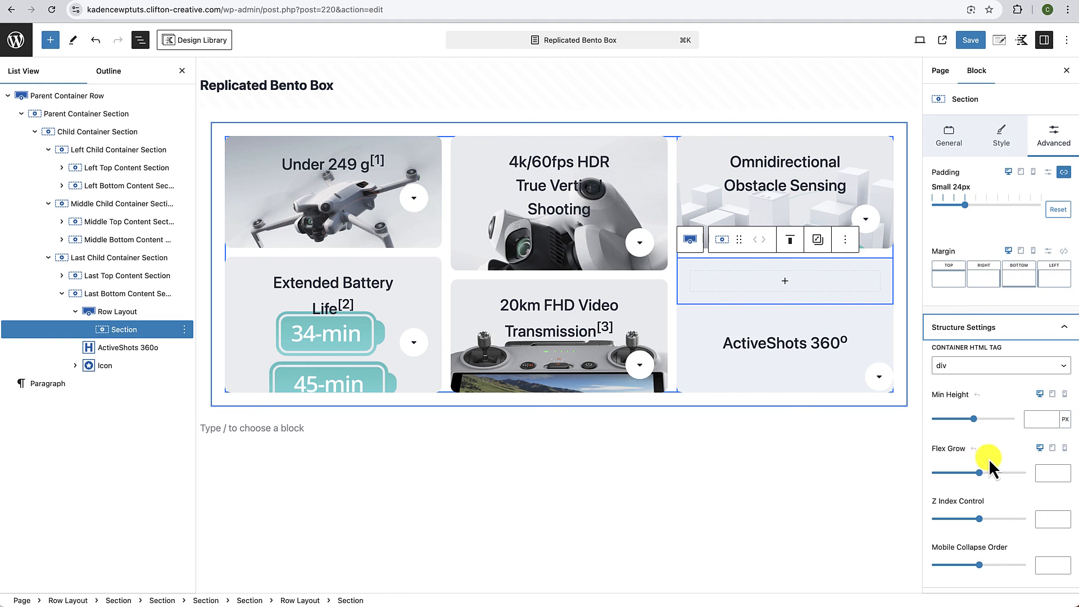
pyautogui.click(1047, 472)
pyautogui.write('1')
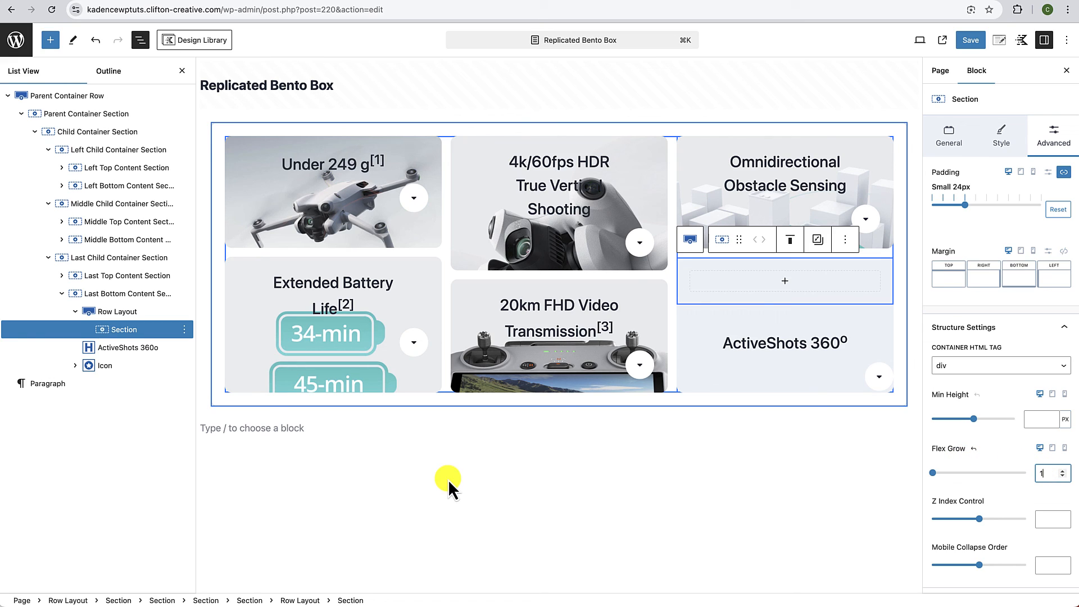
# Step: Give the Row Layout a Local (MP4) background video using ActiveTrack-360.webm from the media library
pyautogui.click(126, 313)
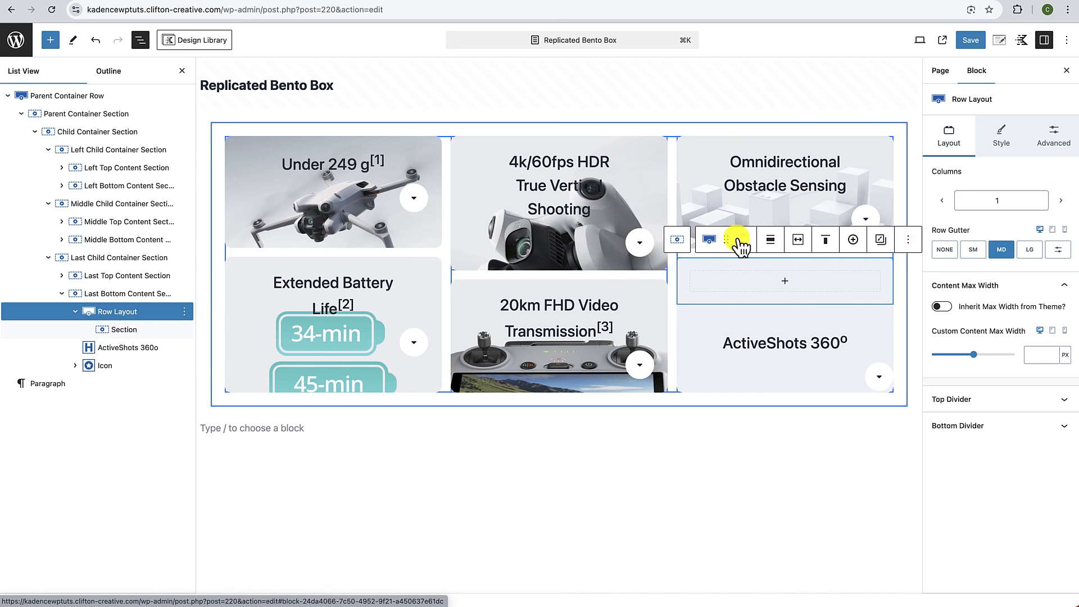
pyautogui.click(999, 140)
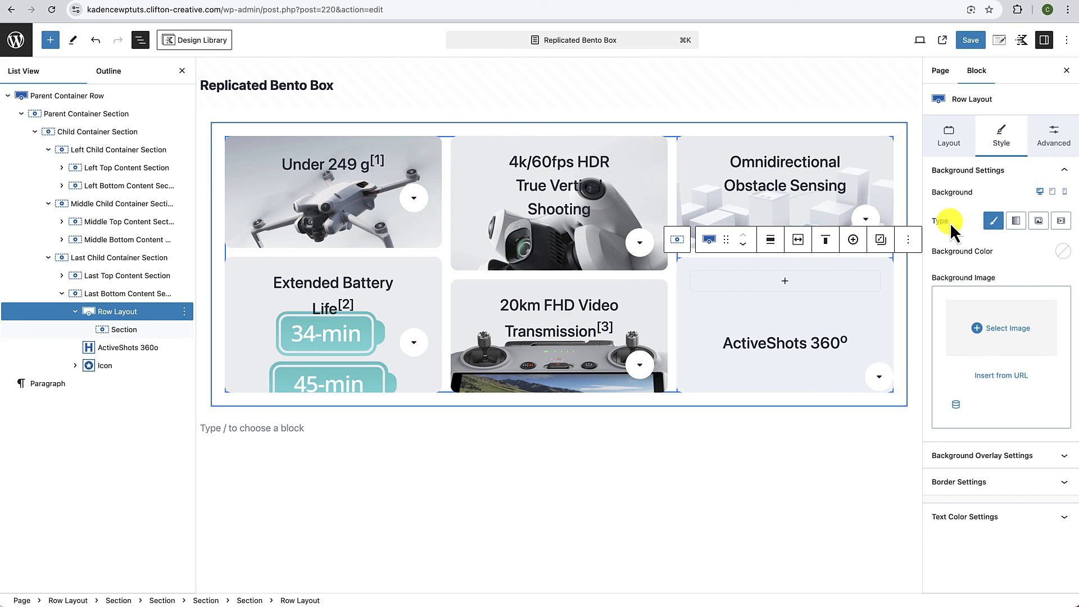
pyautogui.click(1062, 223)
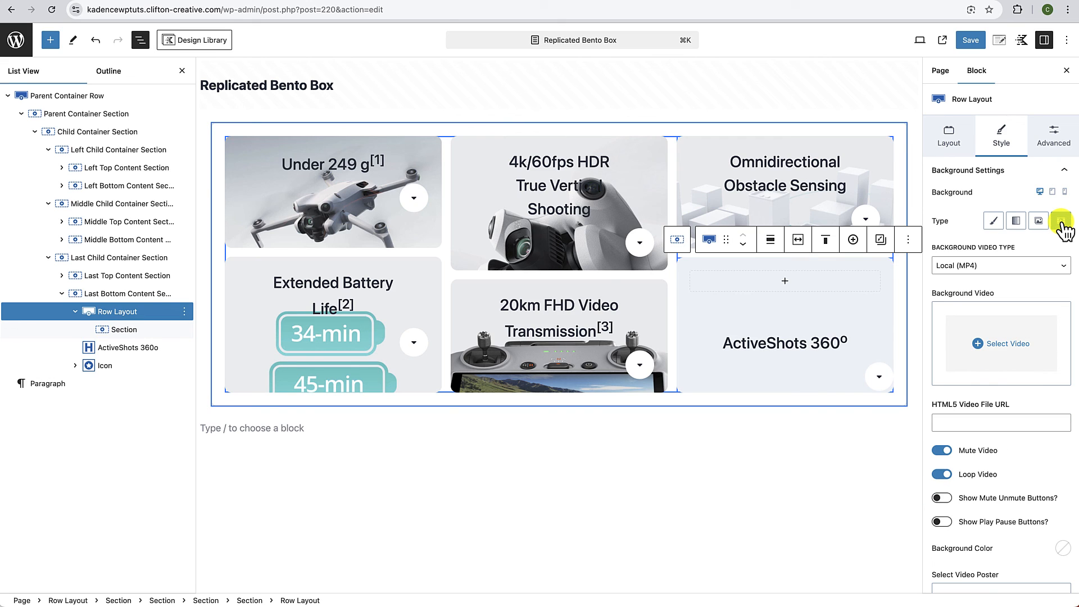
pyautogui.click(993, 337)
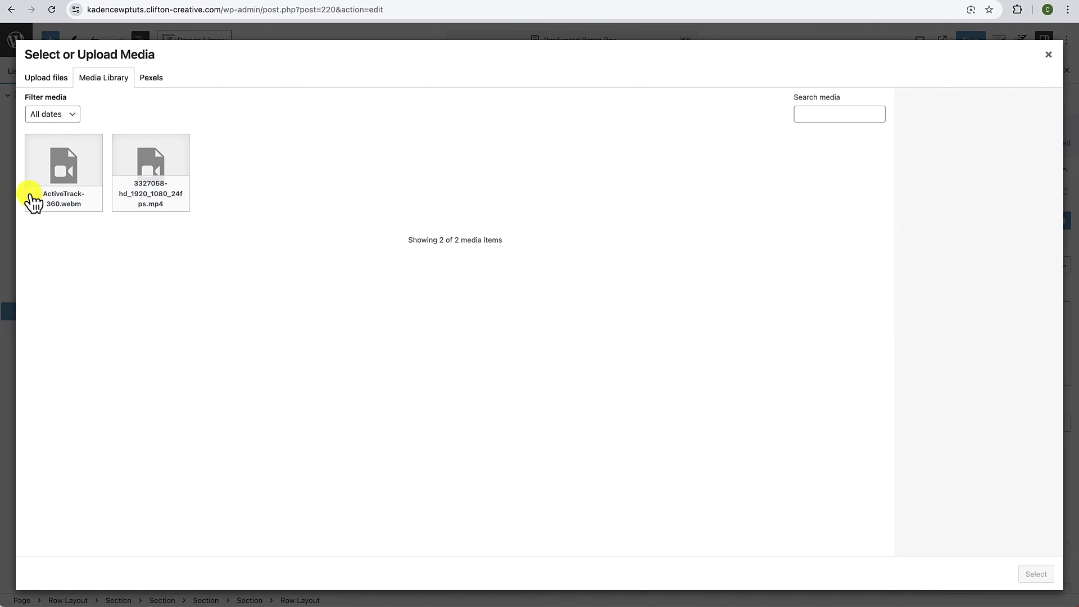
pyautogui.click(33, 200)
pyautogui.click(1034, 574)
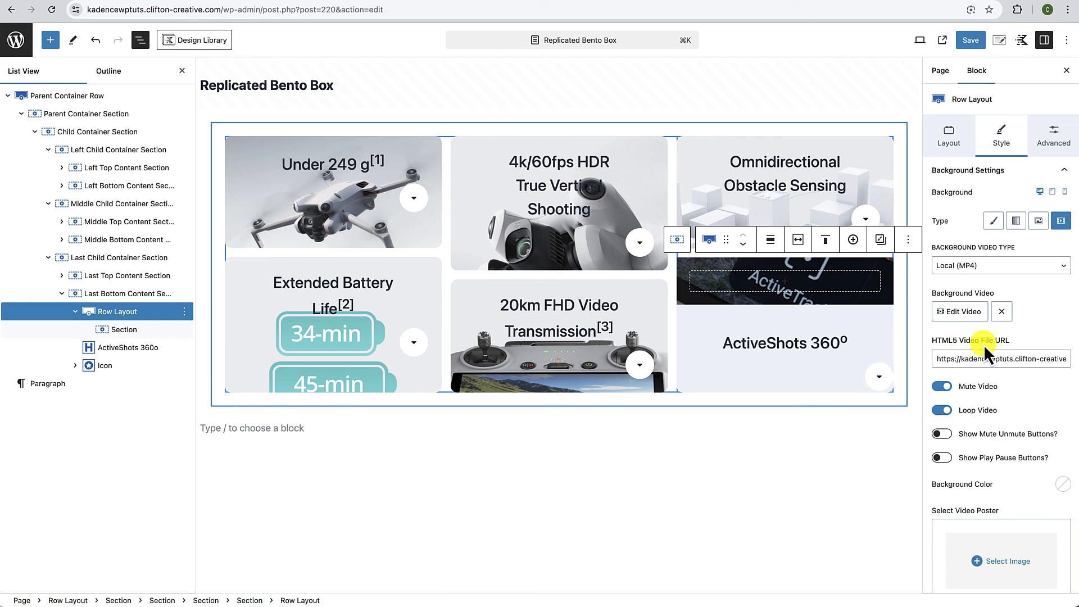
# Step: Enable Inner Column Height 100% in the Row Layout's structure settings
pyautogui.click(1054, 136)
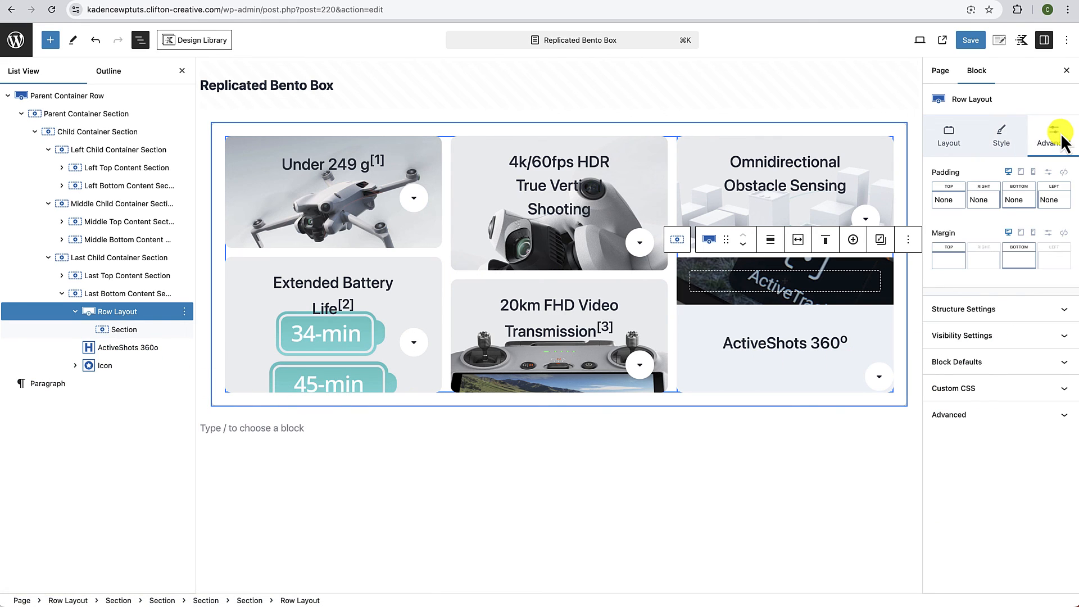
pyautogui.click(1065, 310)
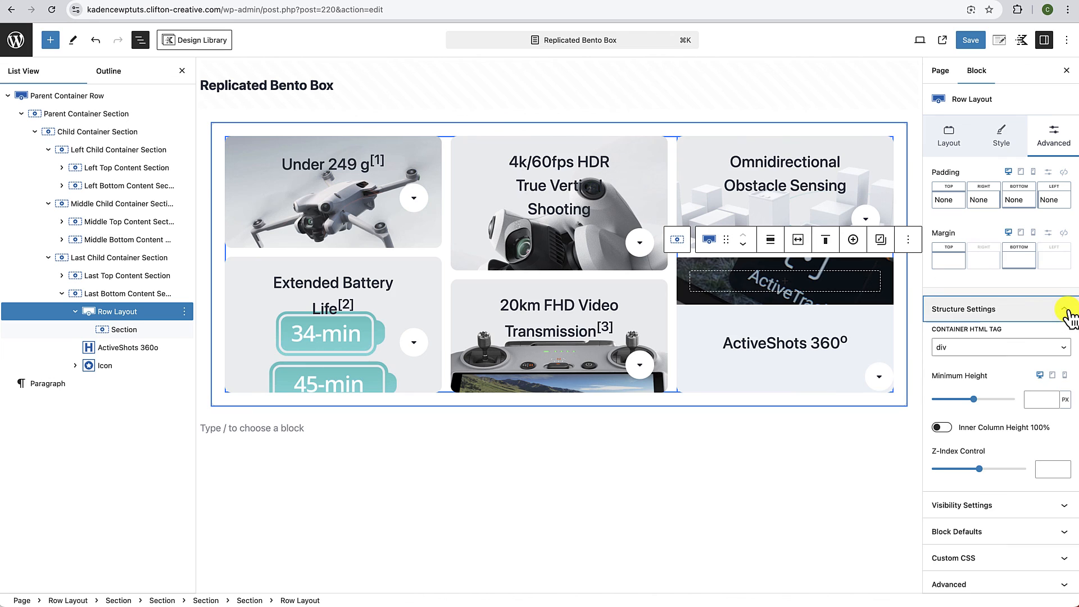
pyautogui.click(944, 428)
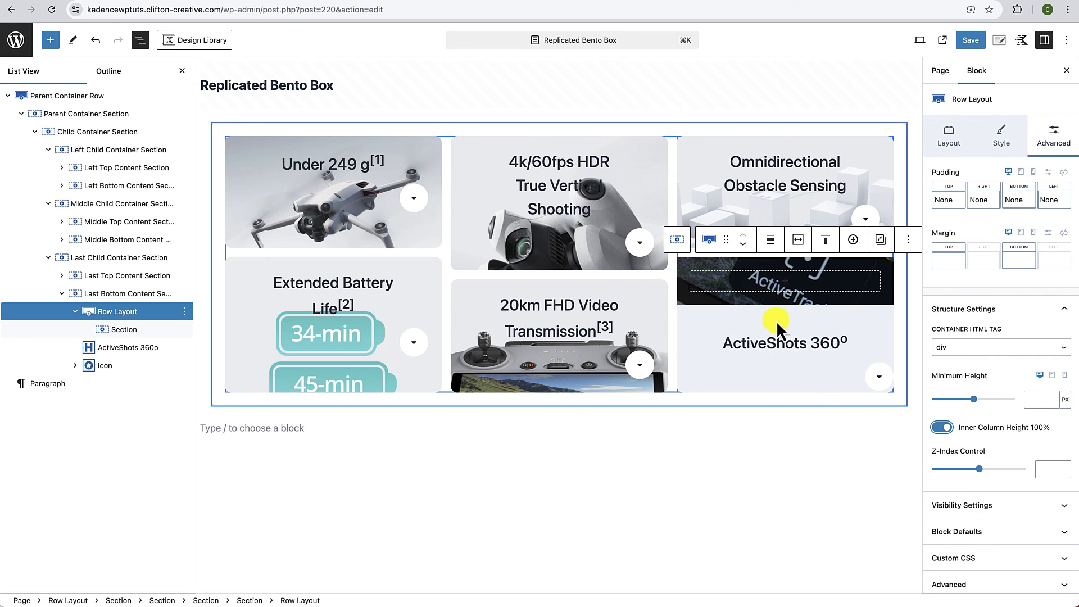
# Step: Move the "ActiveShots 360º" heading and the caret Icon block together into the Row Layout's inner section
pyautogui.click(725, 347)
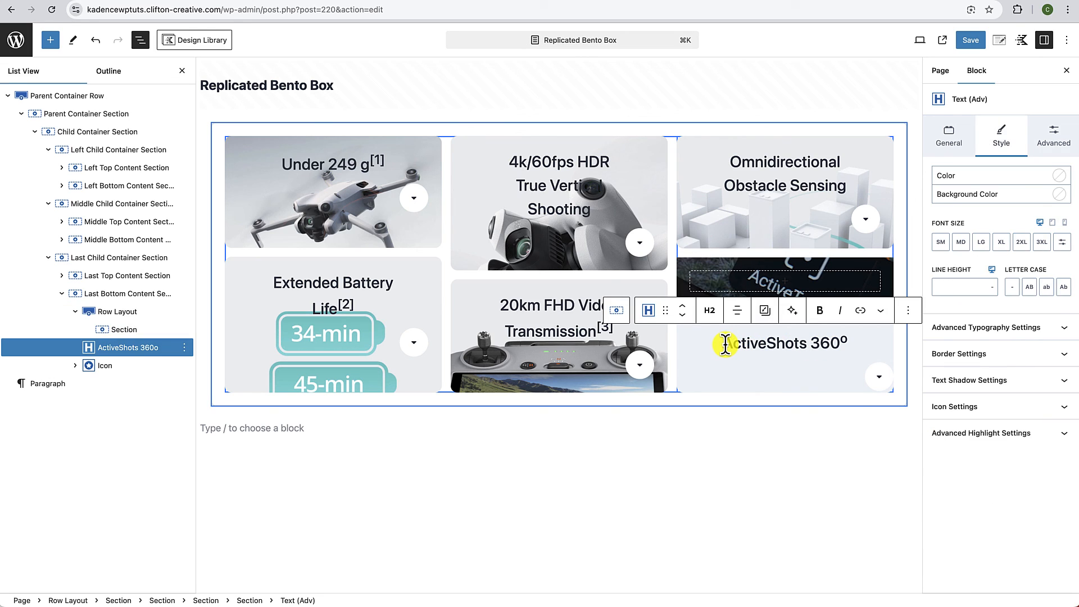
pyautogui.keyDown('shift'); pyautogui.click(722, 377); pyautogui.keyUp('shift')
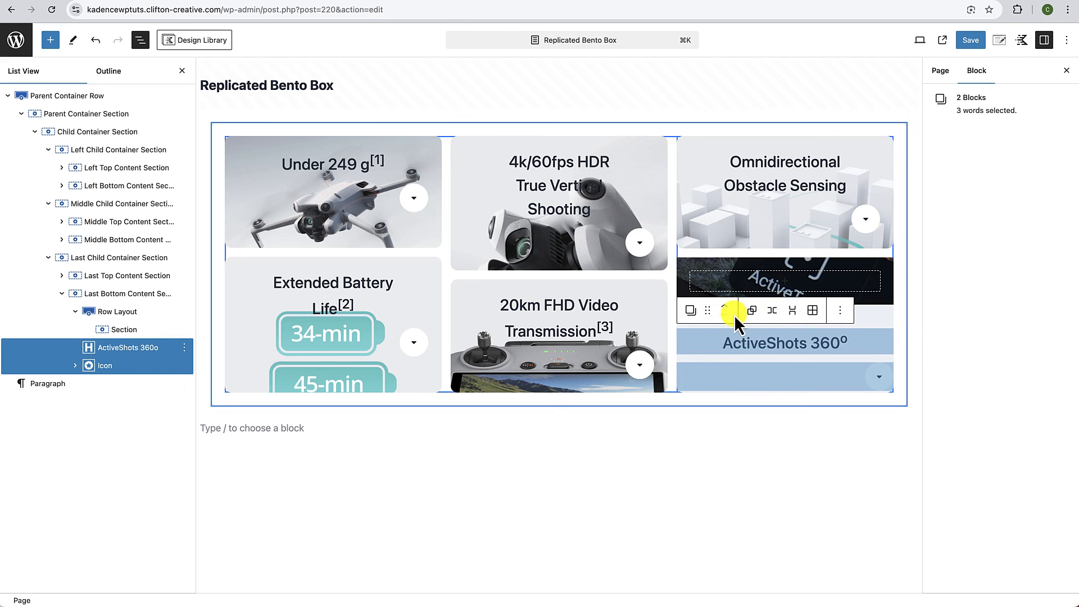
pyautogui.moveTo(710, 313); pyautogui.dragTo(728, 284)
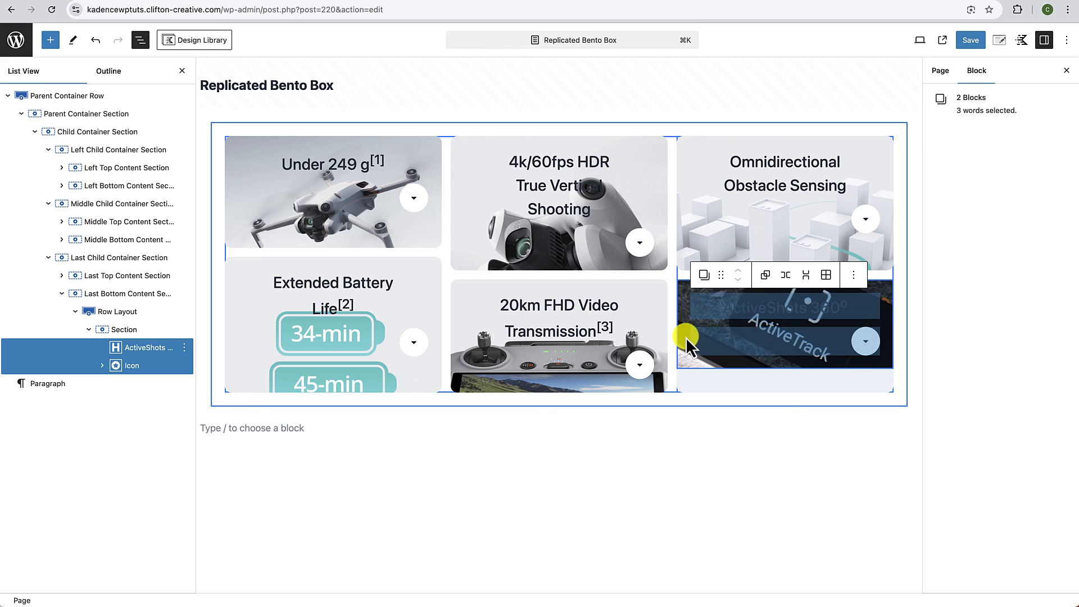
pyautogui.click(687, 296)
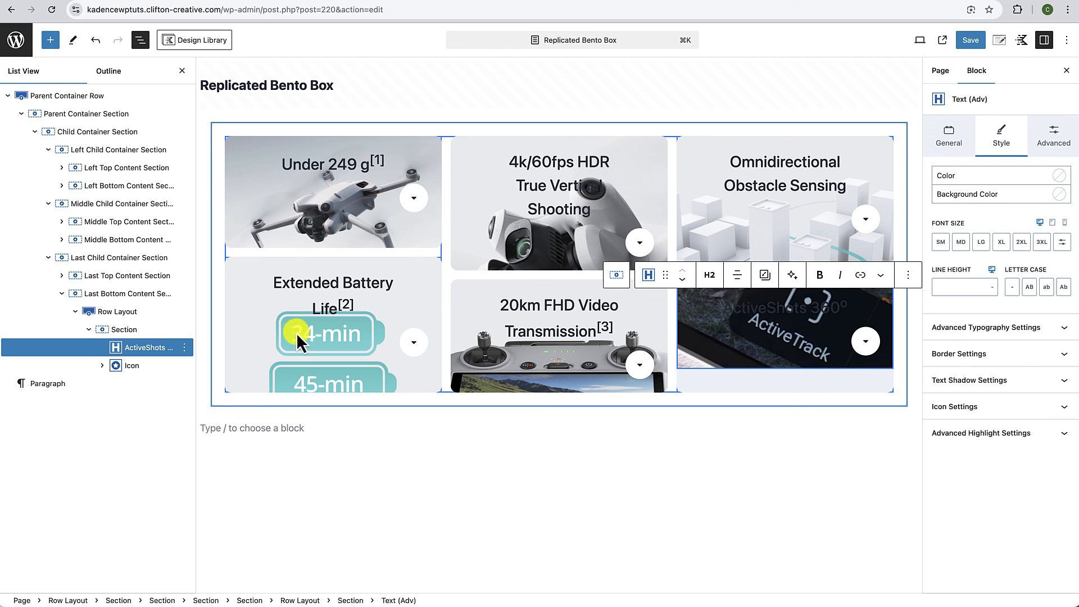
# Step: Set the Row Layout's text color to white (FFFFFF)
pyautogui.click(120, 312)
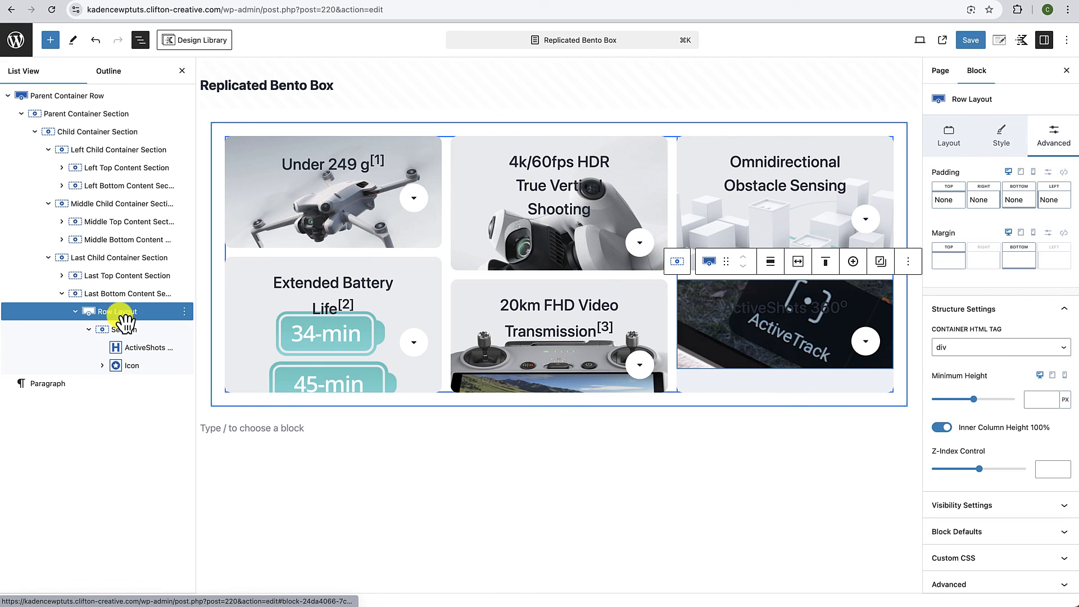
pyautogui.scroll(-1, 940, 292)
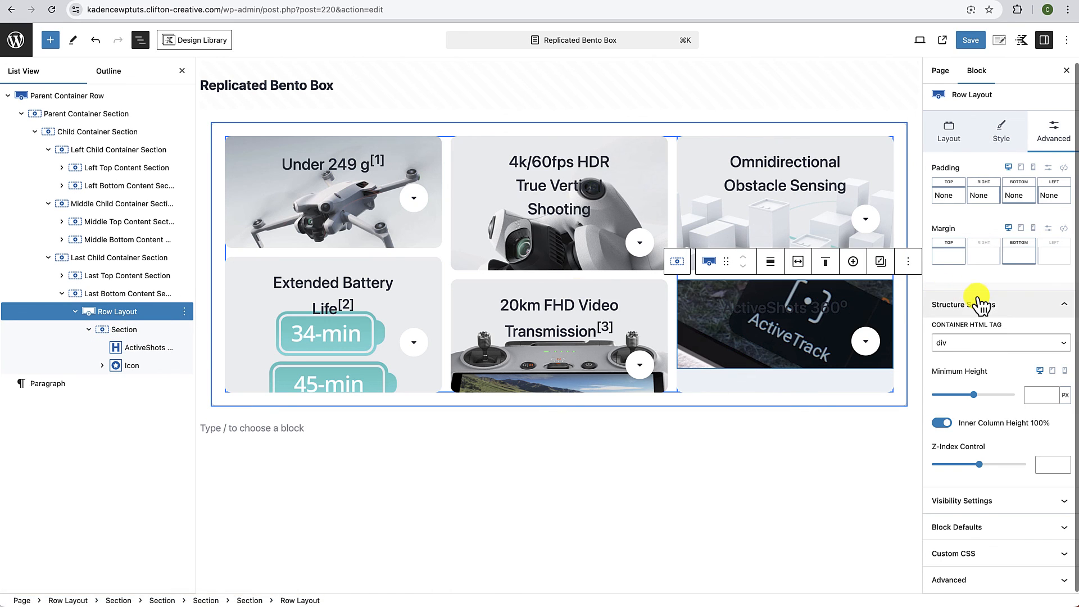
pyautogui.click(997, 136)
pyautogui.scroll(-4, 1004, 286)
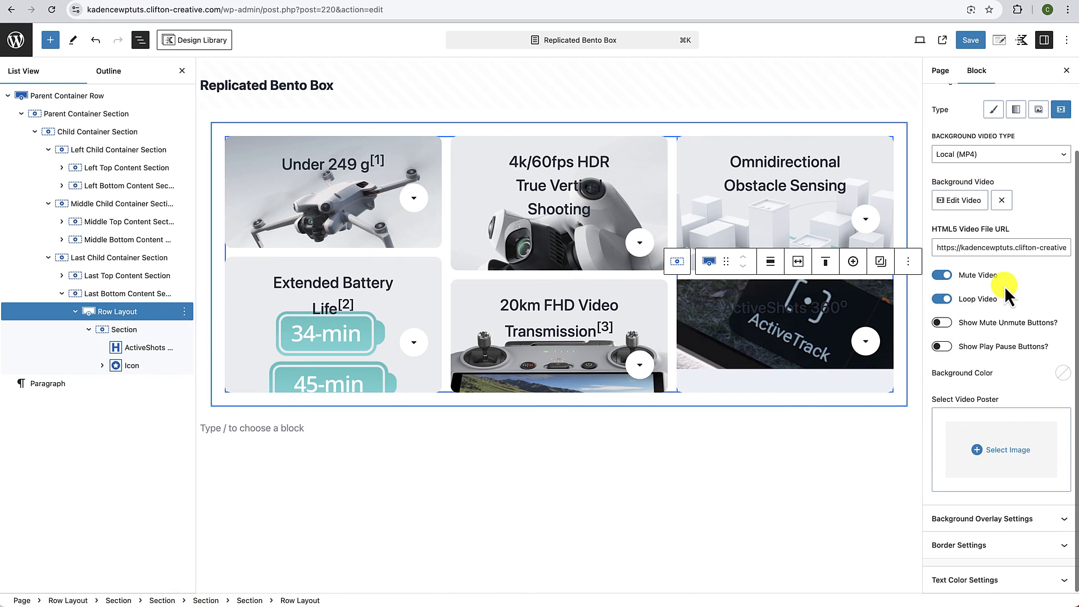
pyautogui.click(1062, 579)
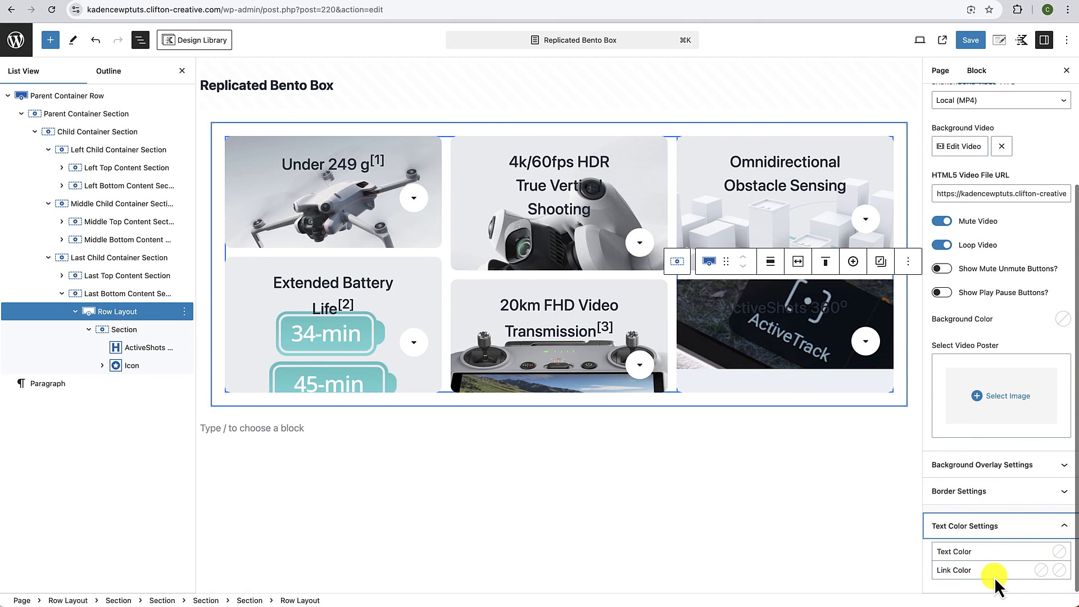
pyautogui.click(1060, 552)
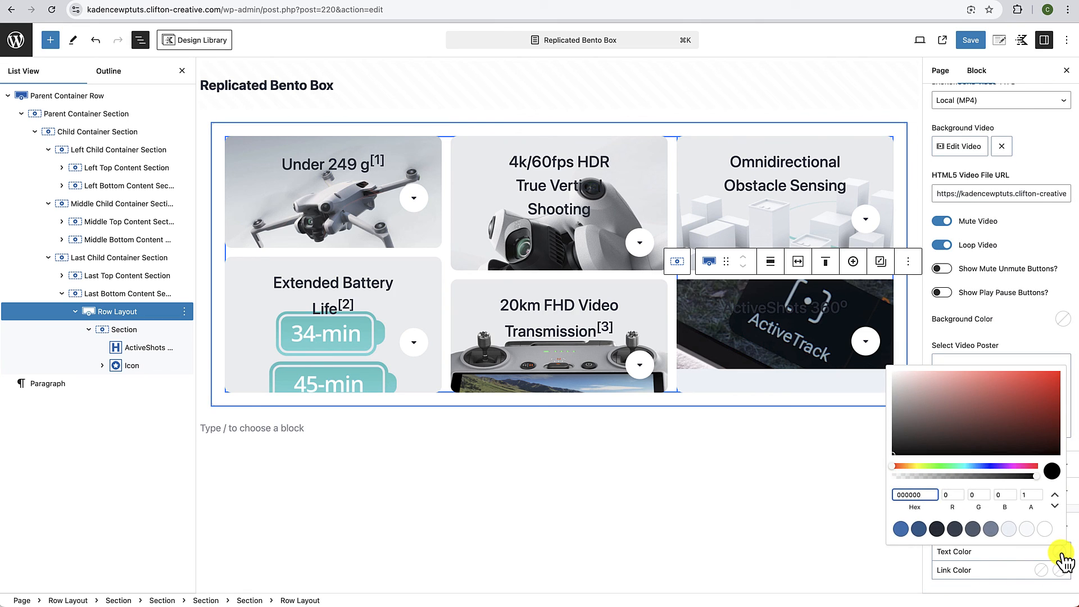
pyautogui.click(1046, 529)
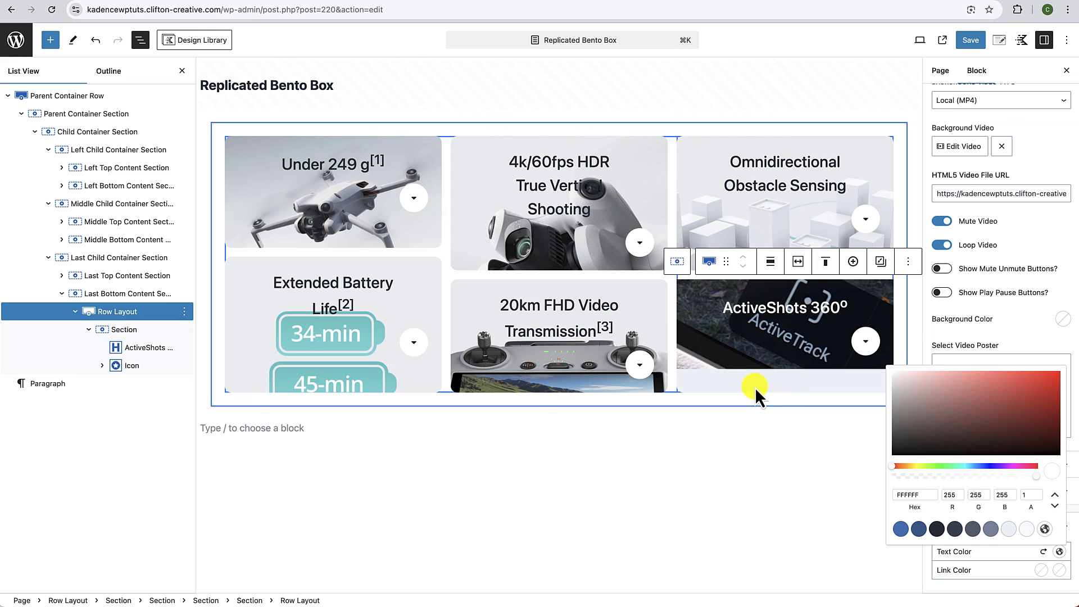
pyautogui.click(711, 448)
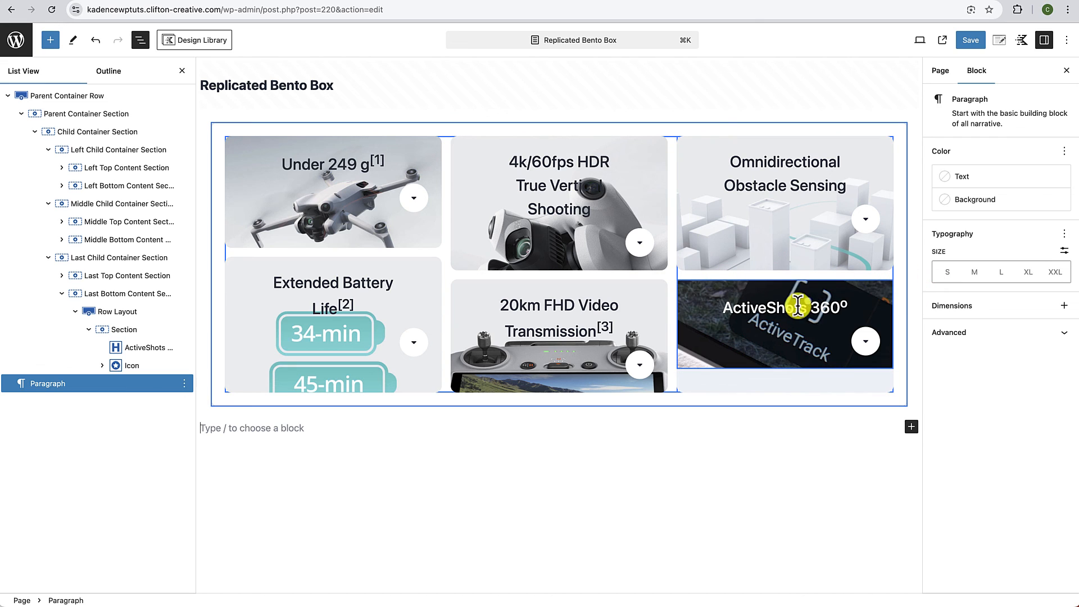
# Step: Give the ActiveShots card's Row Layout a uniform border radius of 12 px on all corners
pyautogui.click(686, 370)
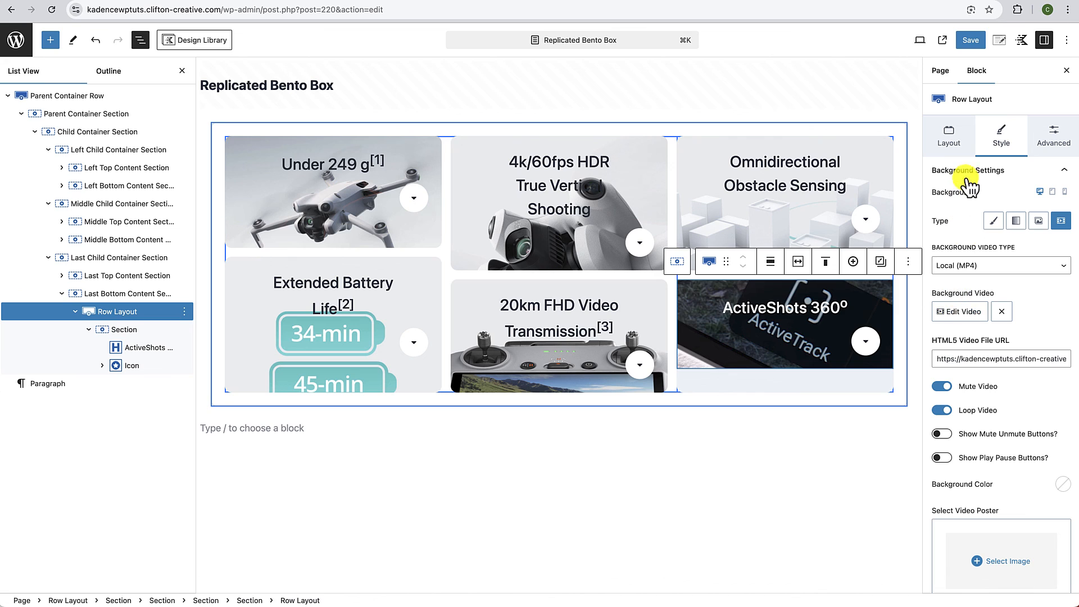
pyautogui.scroll(-3, 996, 312)
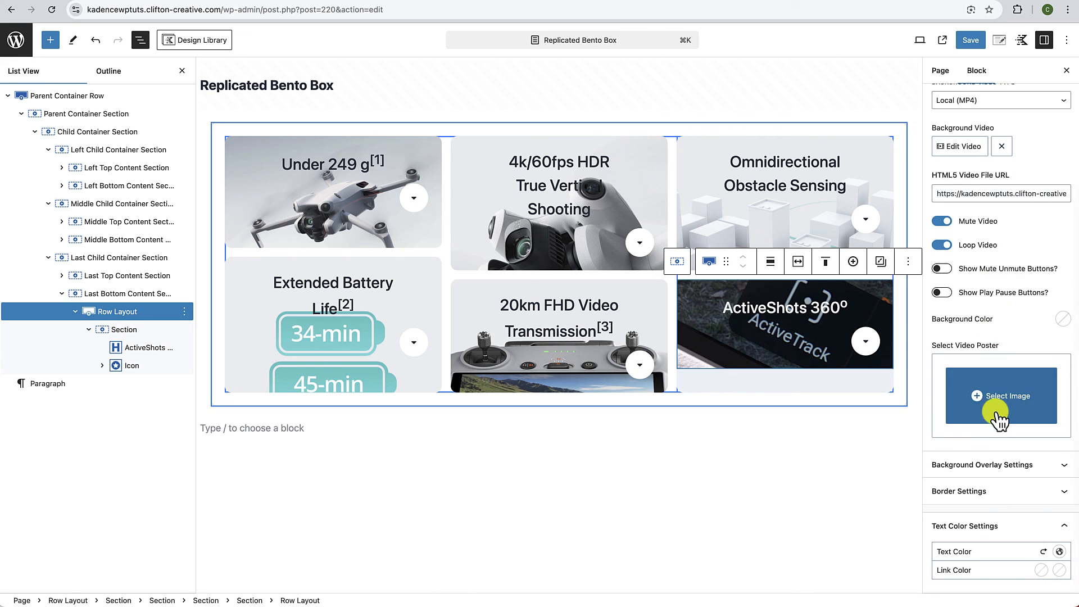
pyautogui.click(977, 494)
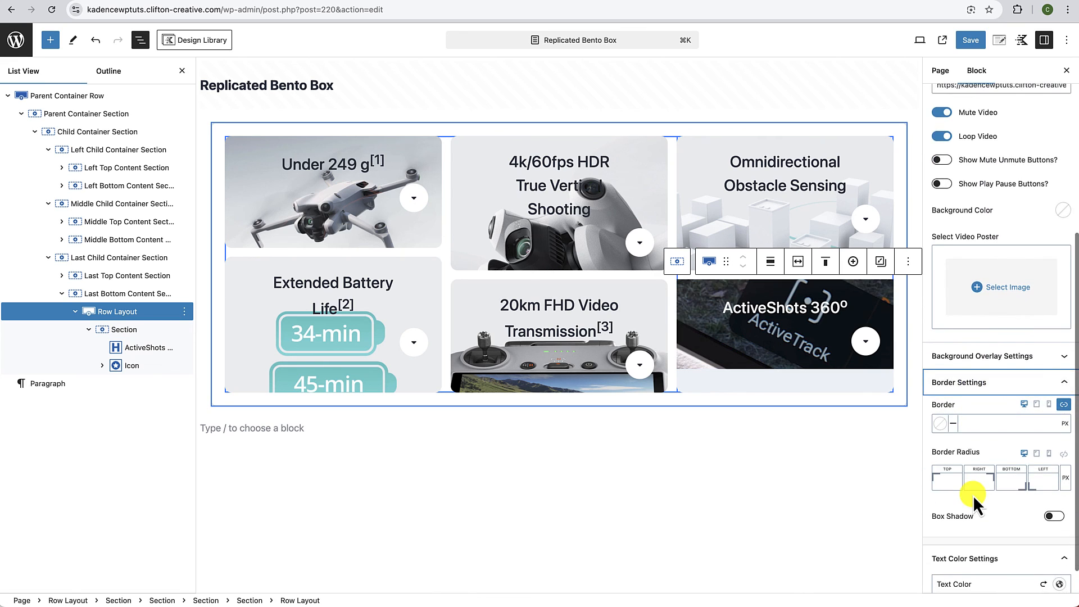
pyautogui.scroll(-1, 974, 494)
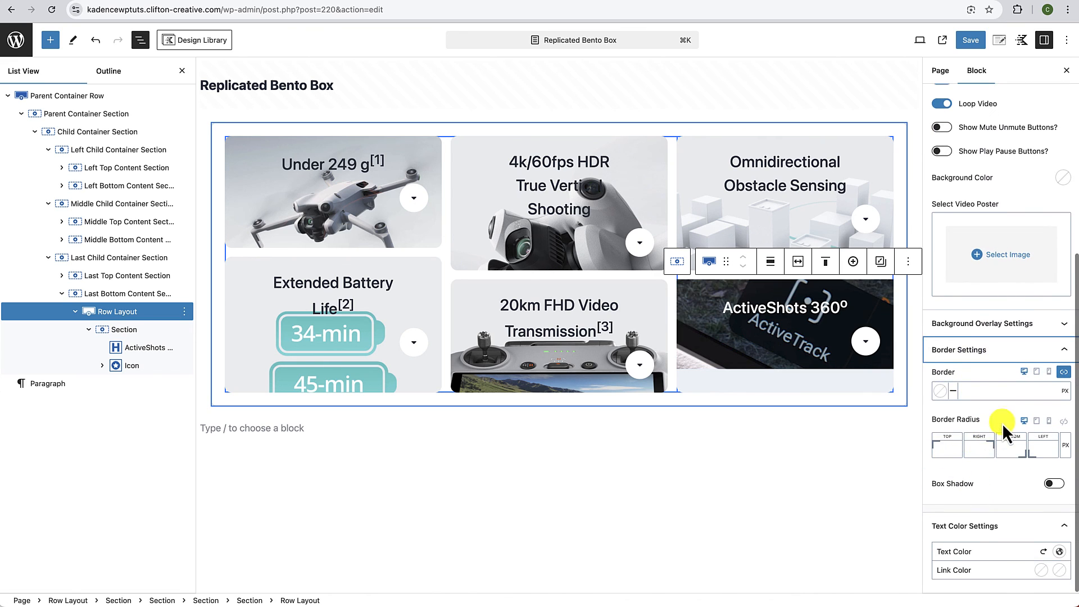
pyautogui.click(1064, 422)
pyautogui.click(1035, 448)
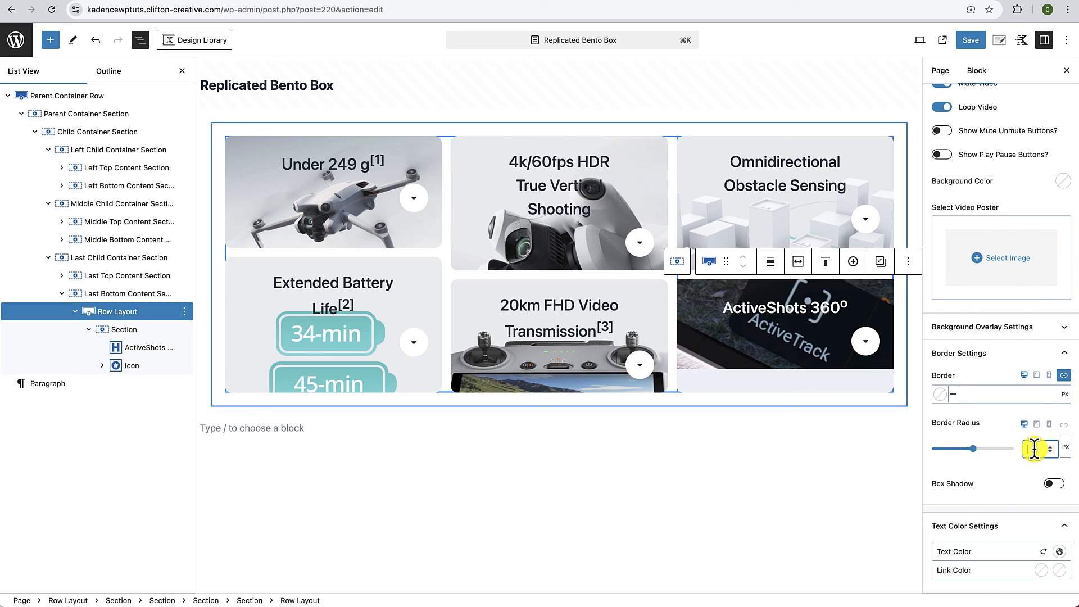
pyautogui.write('12')
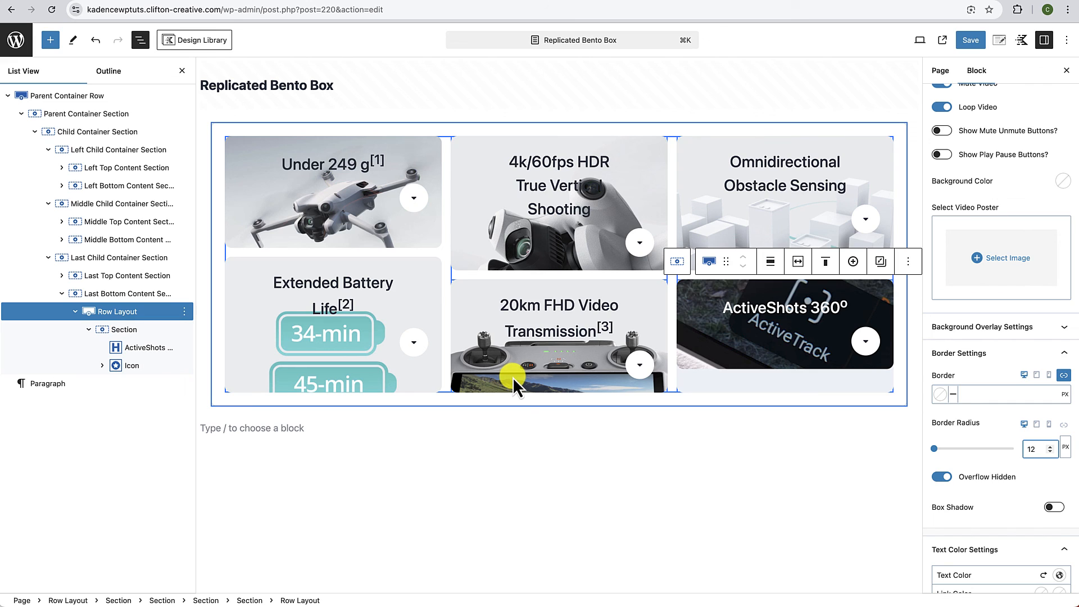
pyautogui.click(528, 438)
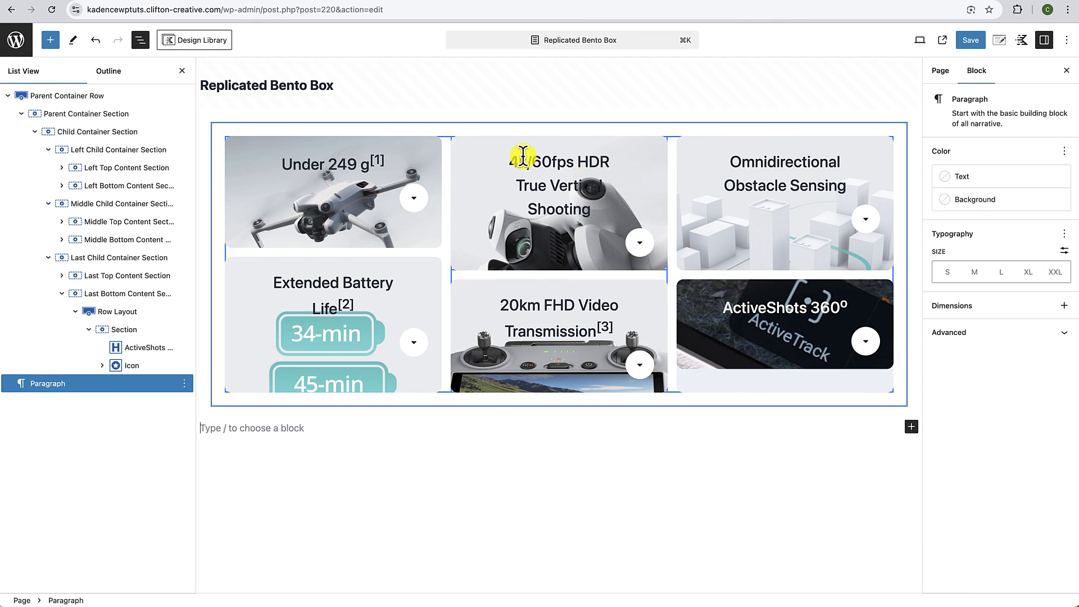
pyautogui.click(503, 0)
# Step: Set the minimum height of the Left Top Content Section to 36 VH in its structure settings
pyautogui.click(231, 147)
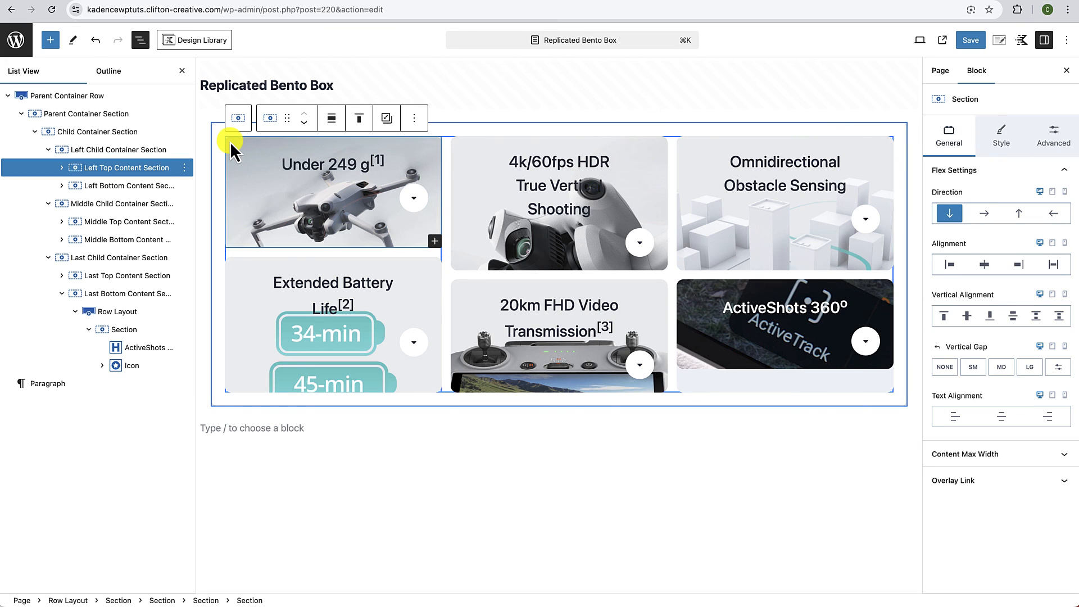
pyautogui.click(1054, 138)
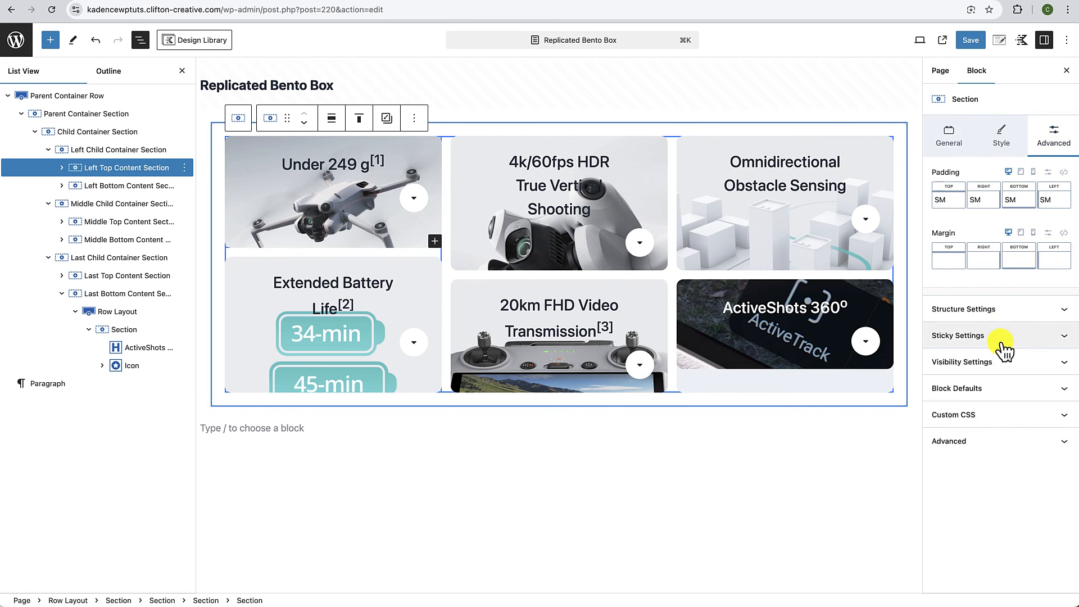
pyautogui.click(1028, 311)
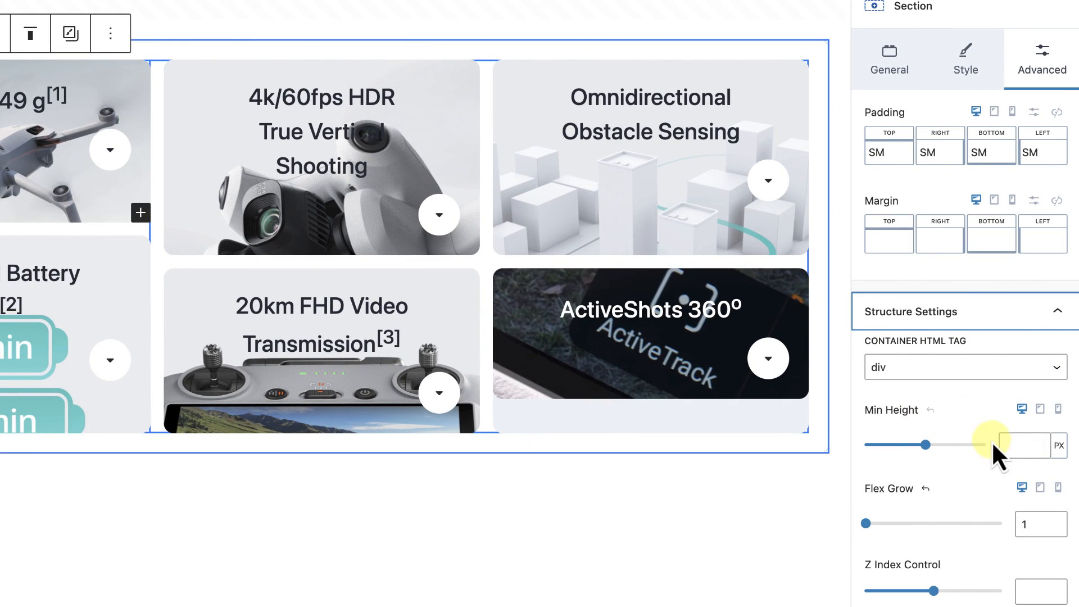
pyautogui.click(1059, 445)
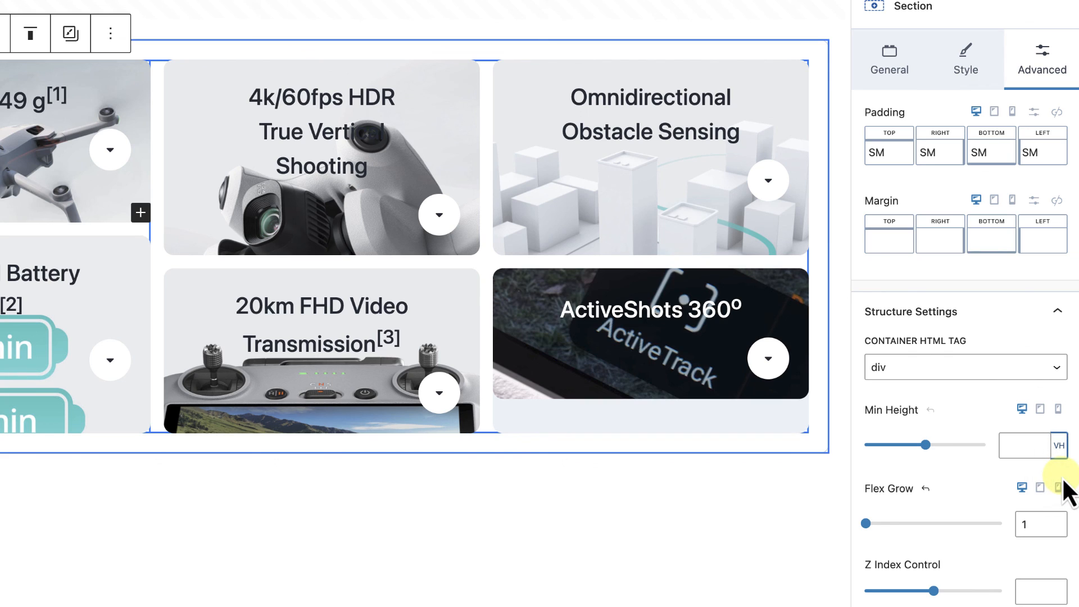
pyautogui.click(1015, 447)
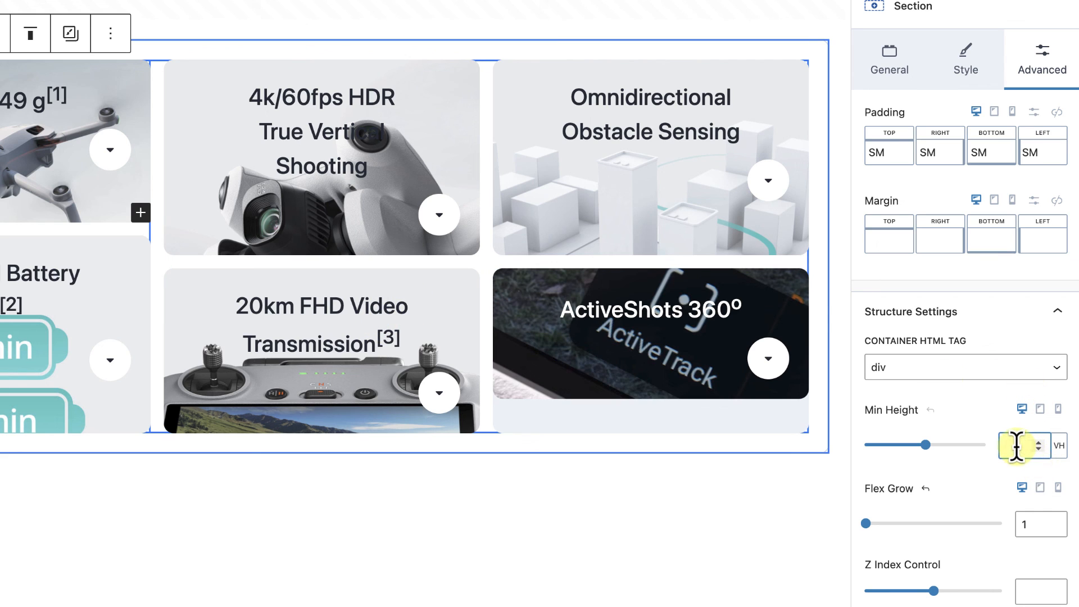
pyautogui.write('3')
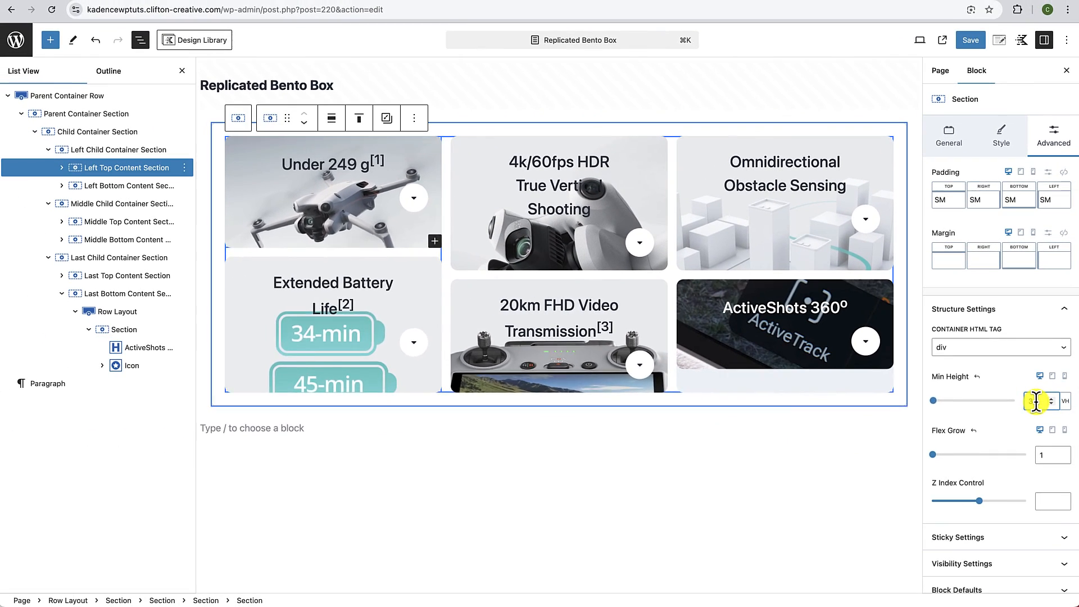
pyautogui.write('6')
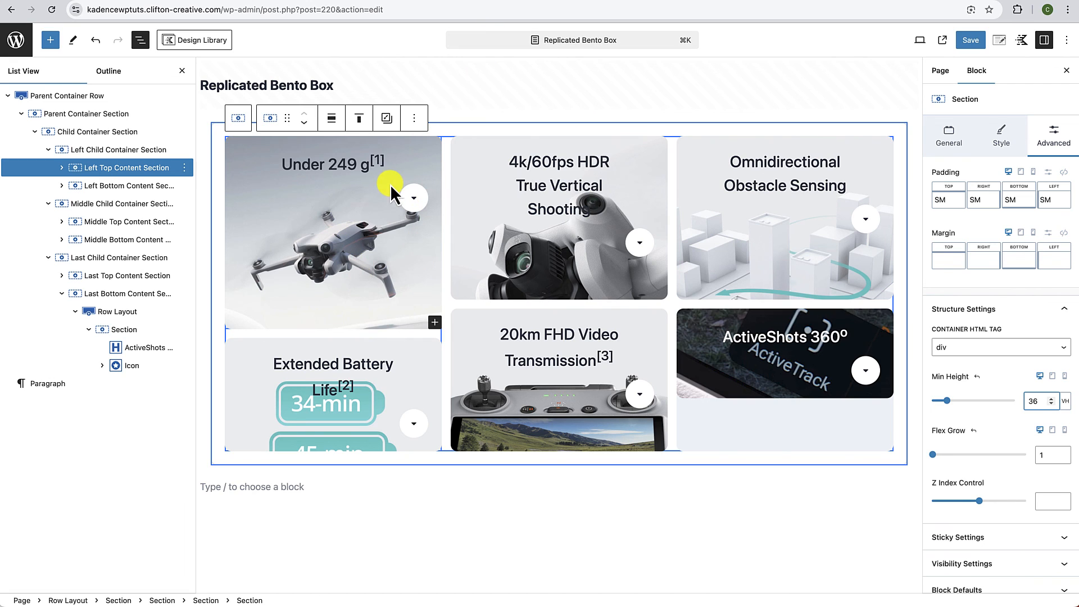
# Step: Set the minimum height of the Left Bottom Content Section to 36 VH
pyautogui.click(434, 347)
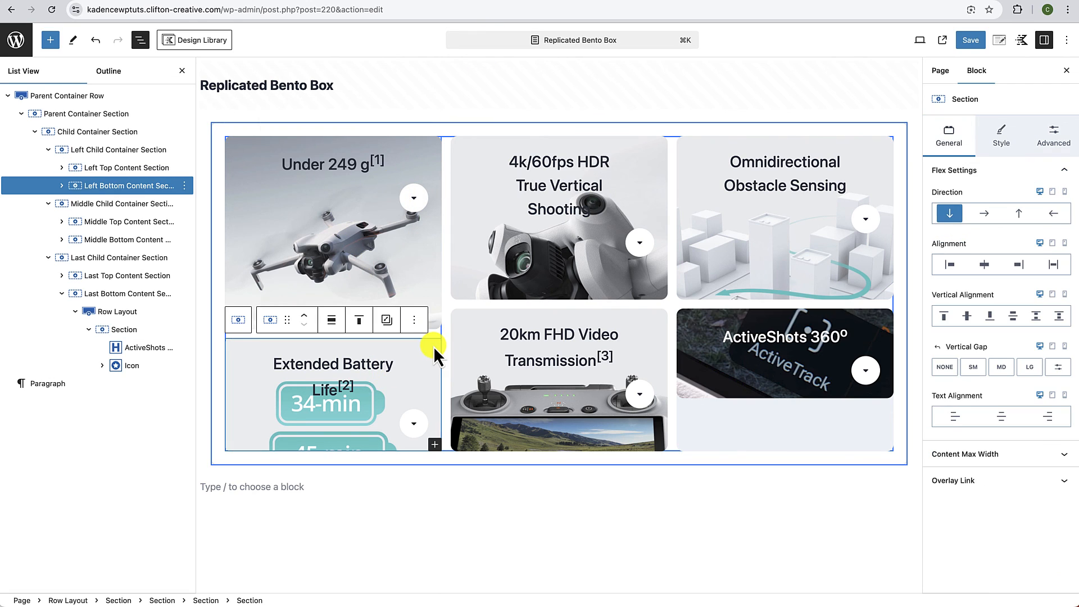
pyautogui.click(1054, 136)
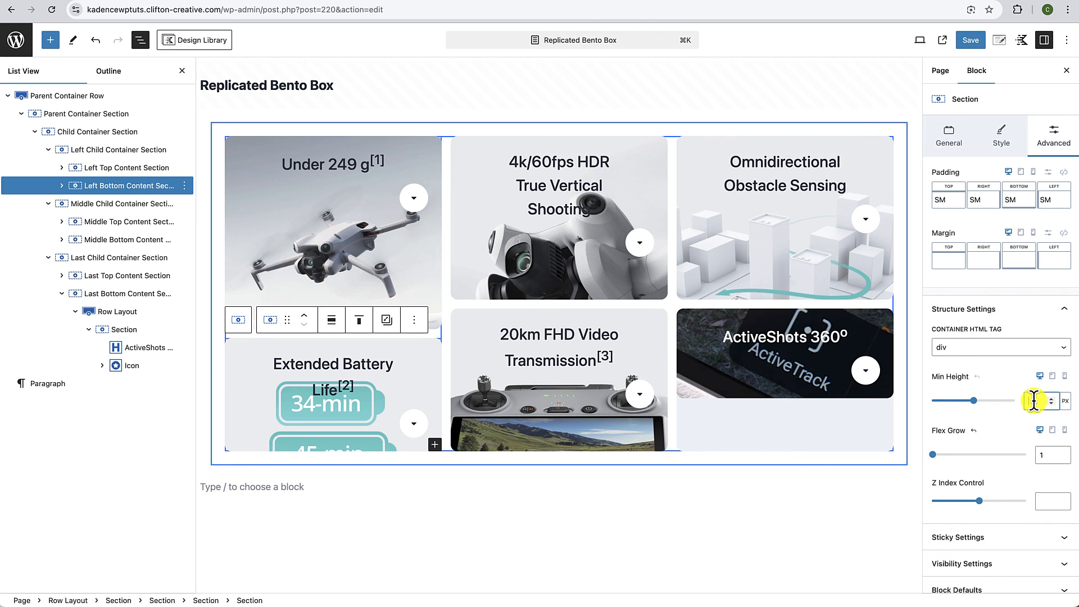
pyautogui.write('36')
pyautogui.click(1065, 401)
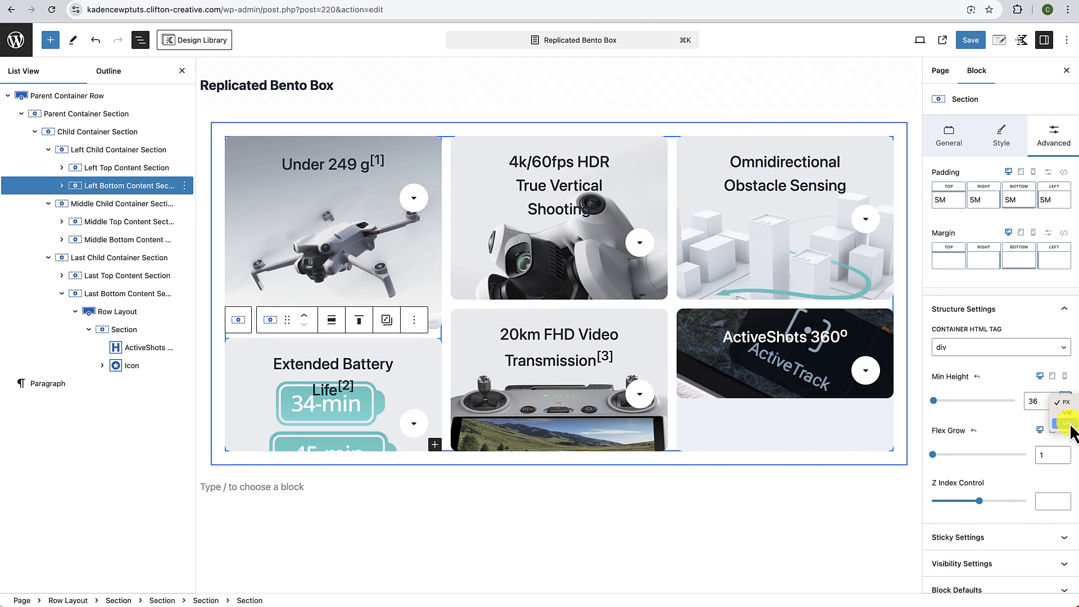
pyautogui.click(1068, 424)
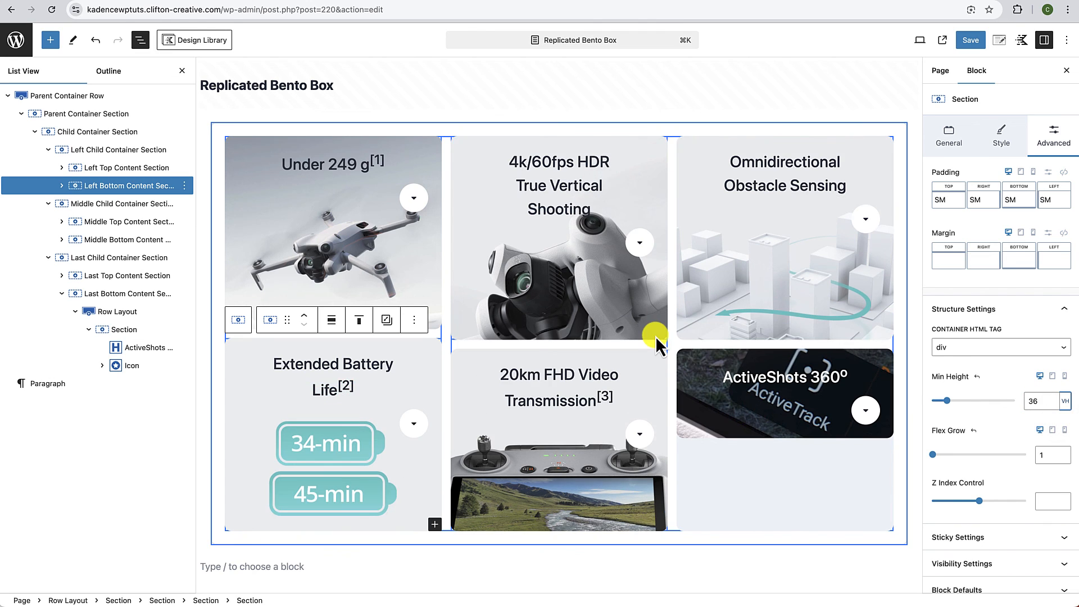
# Step: Set the minimum height of the Last Top Content Section to 36 VH in its structure settings
pyautogui.click(889, 148)
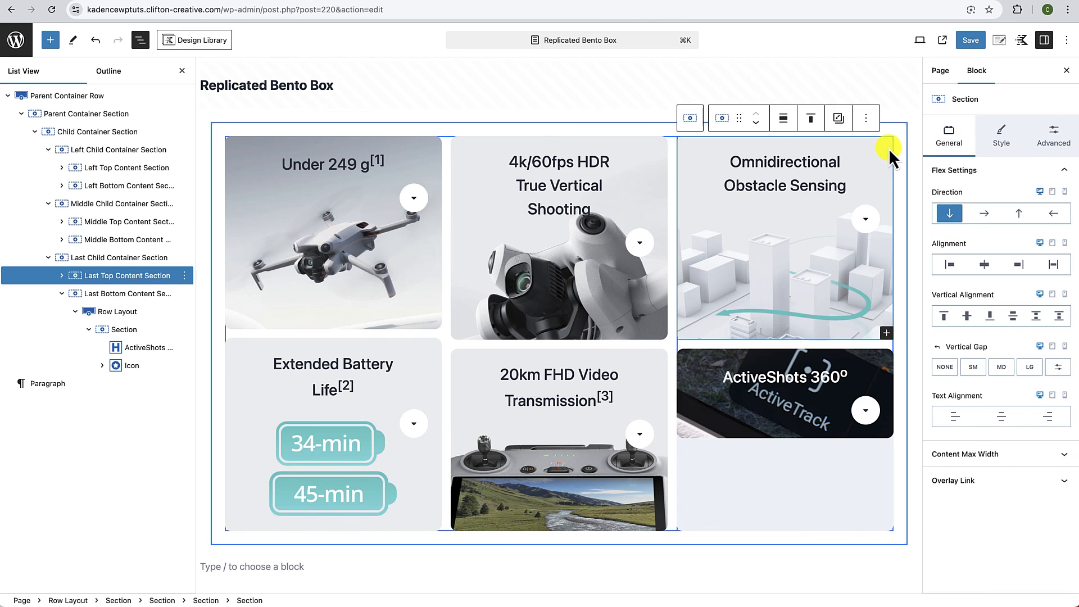
pyautogui.click(1057, 136)
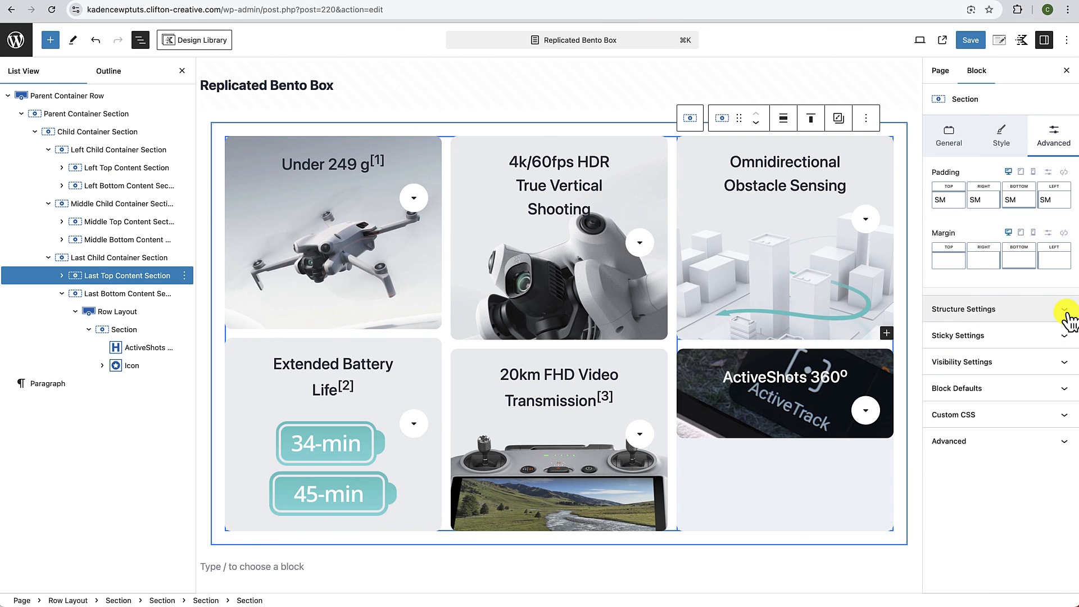
pyautogui.click(1064, 309)
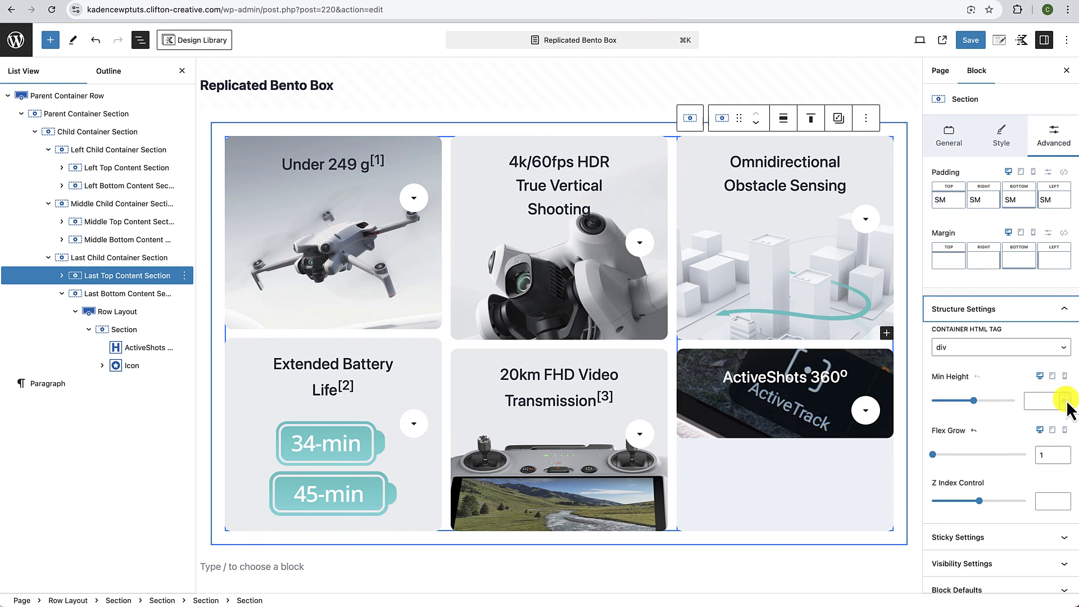
pyautogui.click(1065, 401)
pyautogui.click(1068, 423)
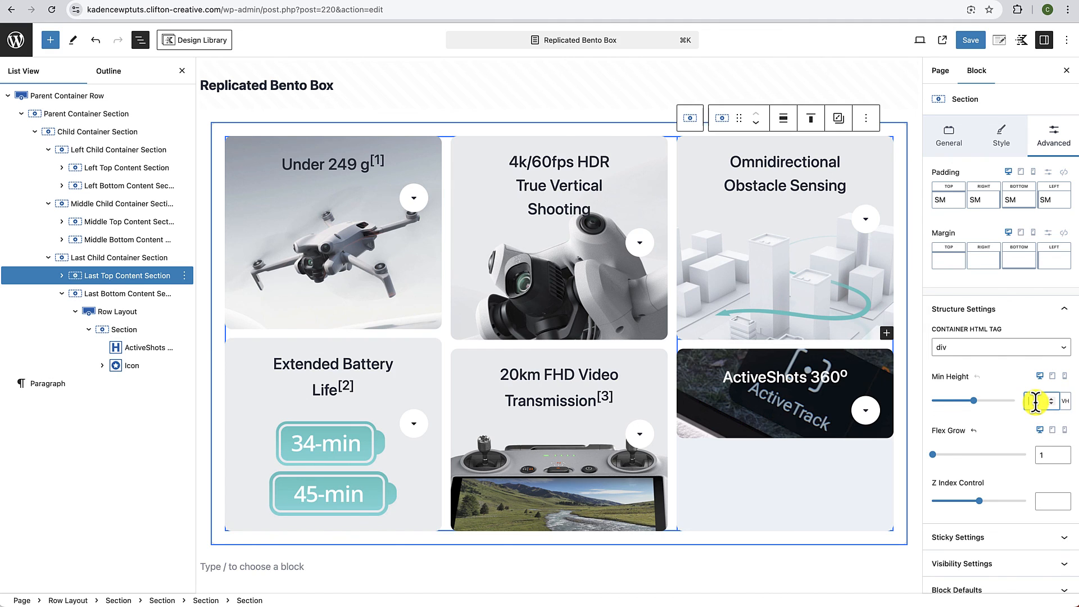
pyautogui.click(1036, 402)
pyautogui.write('36')
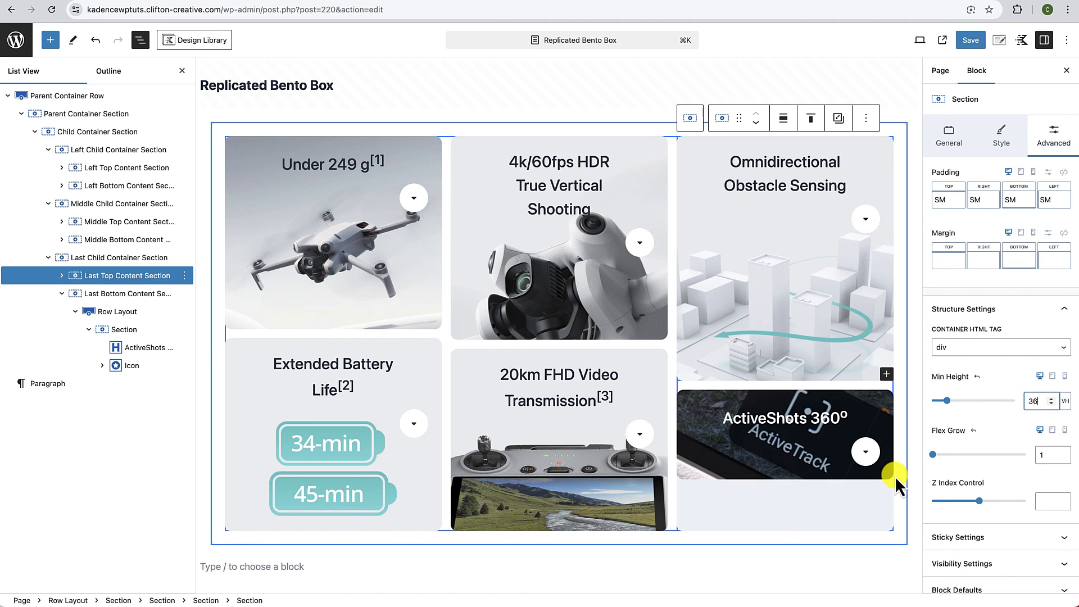
pyautogui.scroll(-1, 968, 475)
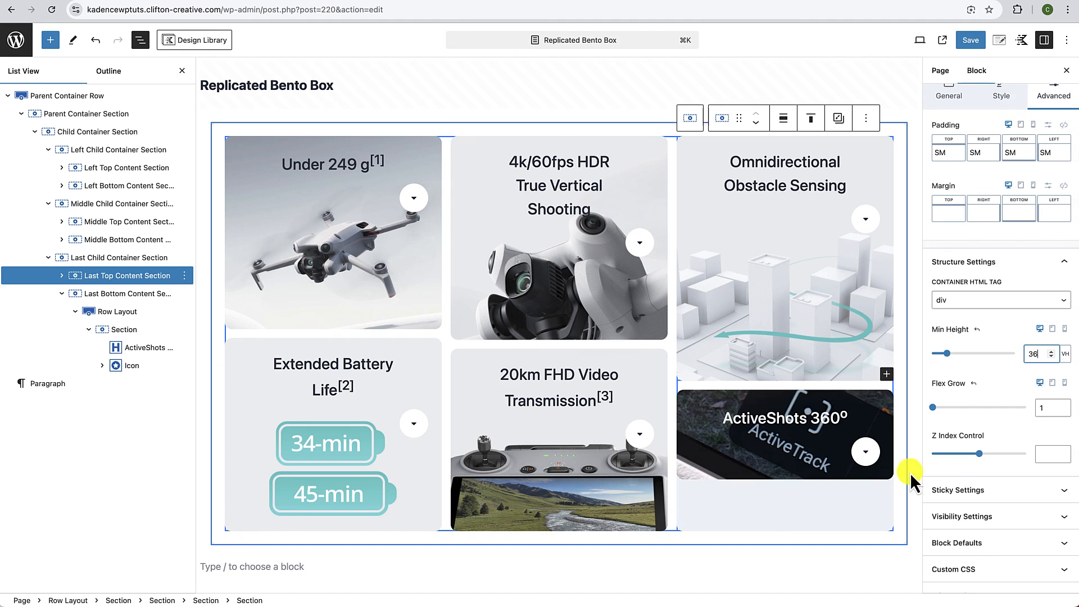
# Step: Open the advanced structure settings of the section nested inside the ActiveShots card's Row Layout
pyautogui.click(701, 470)
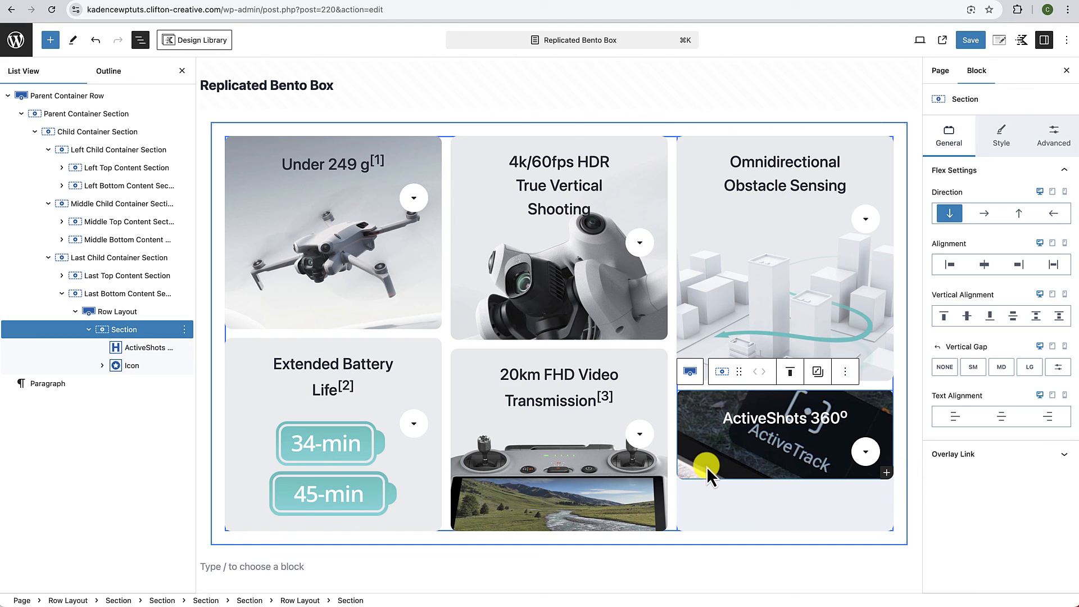
pyautogui.click(123, 326)
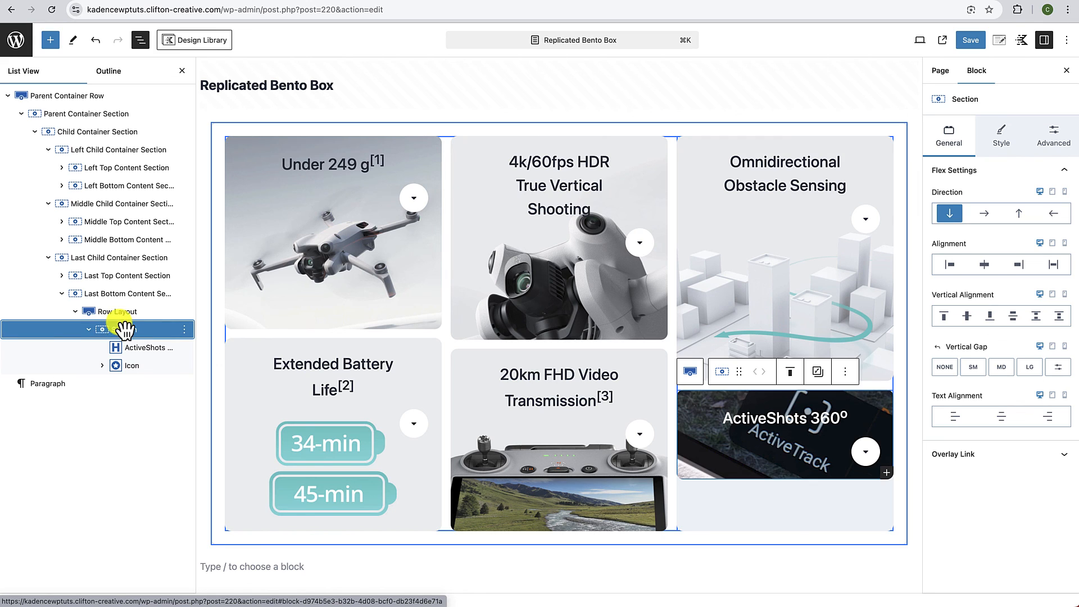
pyautogui.click(121, 315)
pyautogui.click(124, 329)
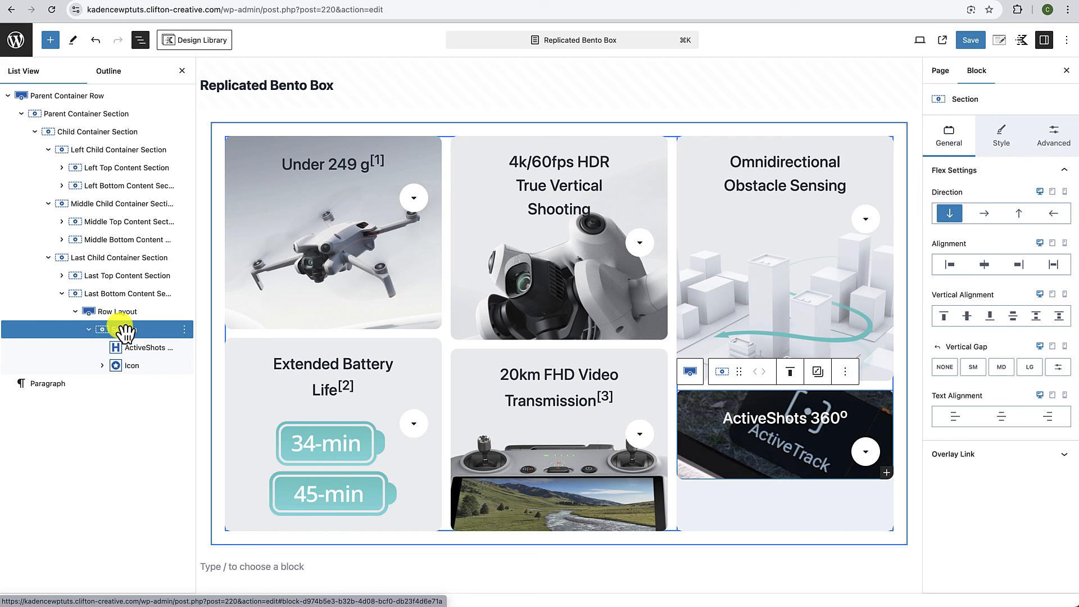
pyautogui.click(1053, 136)
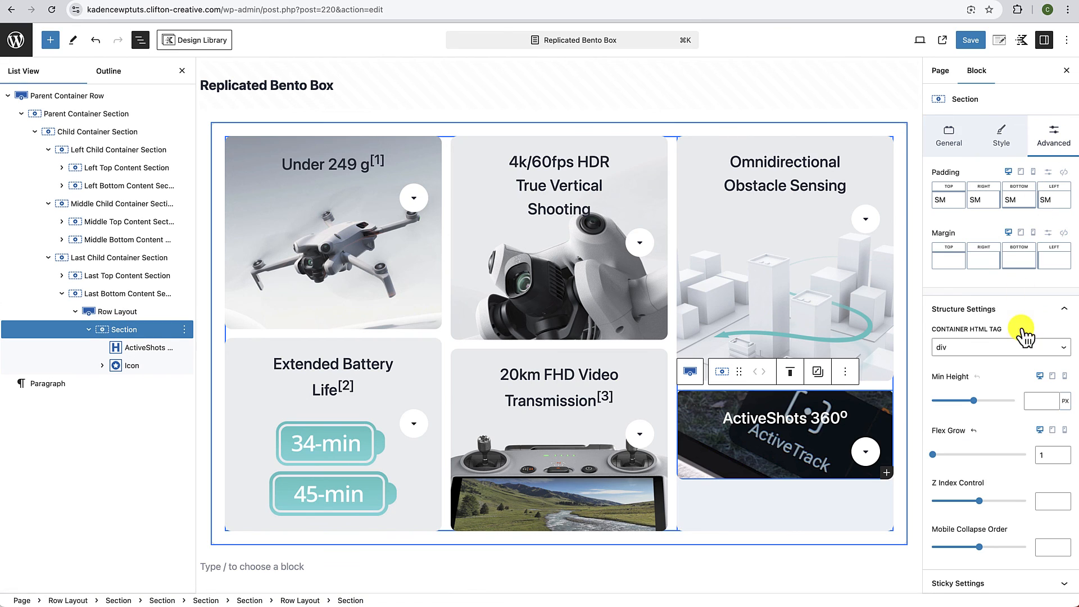
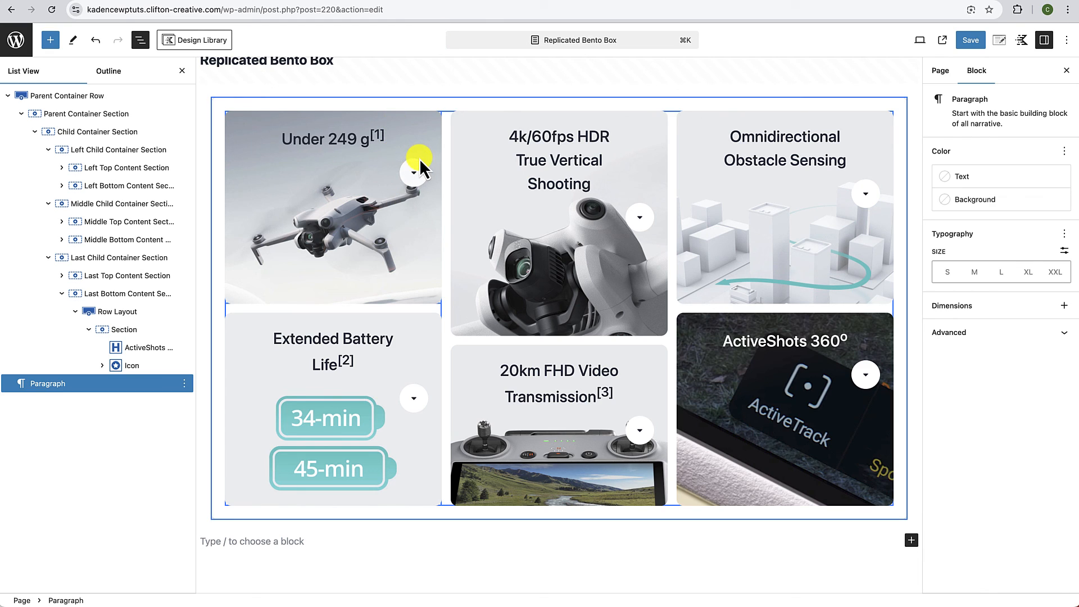
# Step: Set the vertical alignment of the Left Top and Middle Top Content Sections to Space Between
pyautogui.click(242, 133)
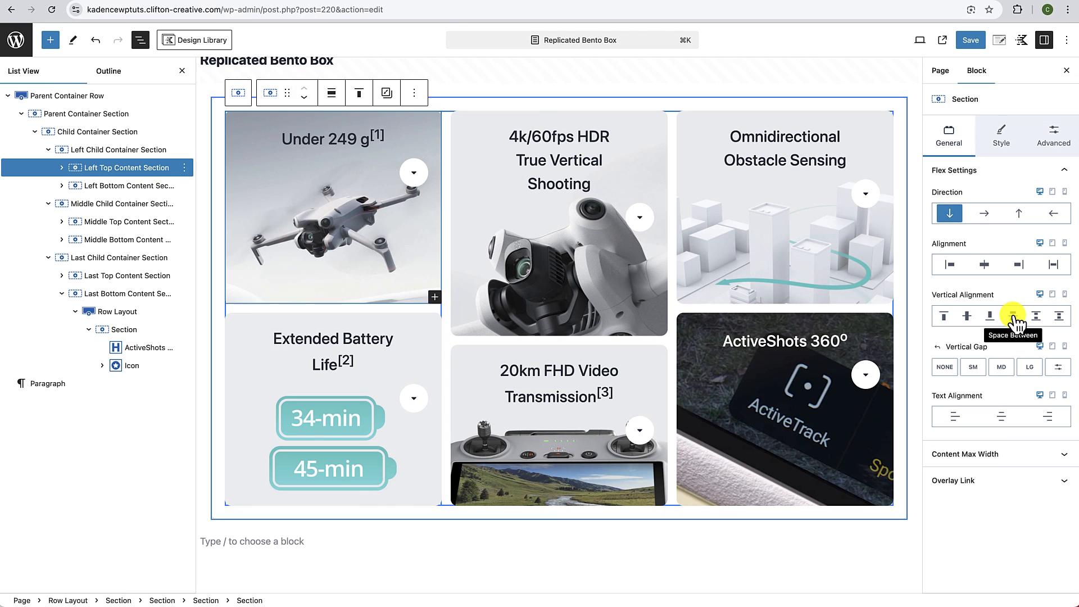
pyautogui.click(992, 324)
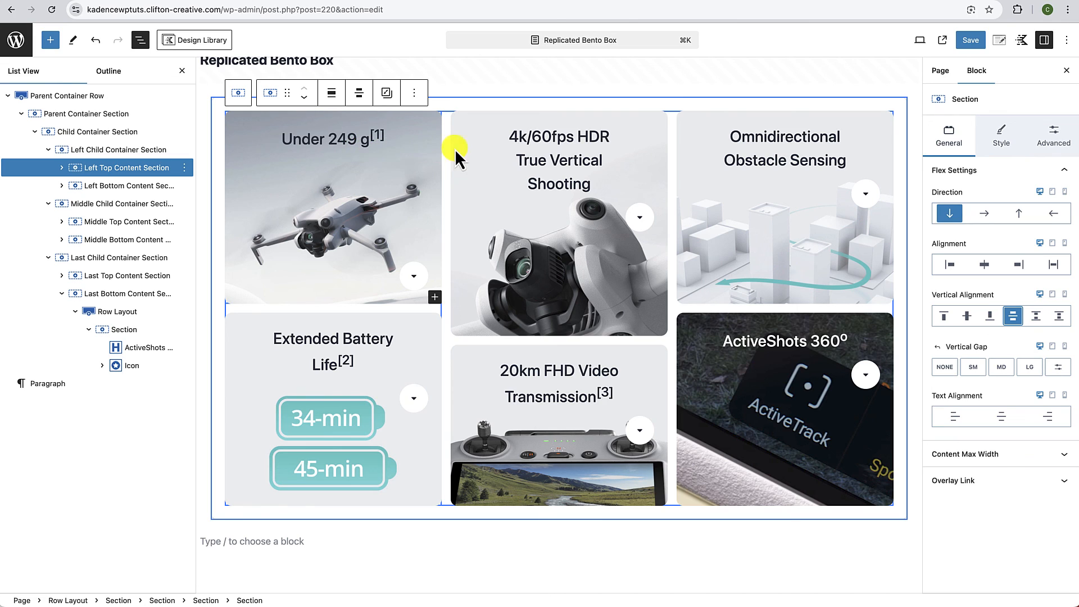
pyautogui.click(458, 117)
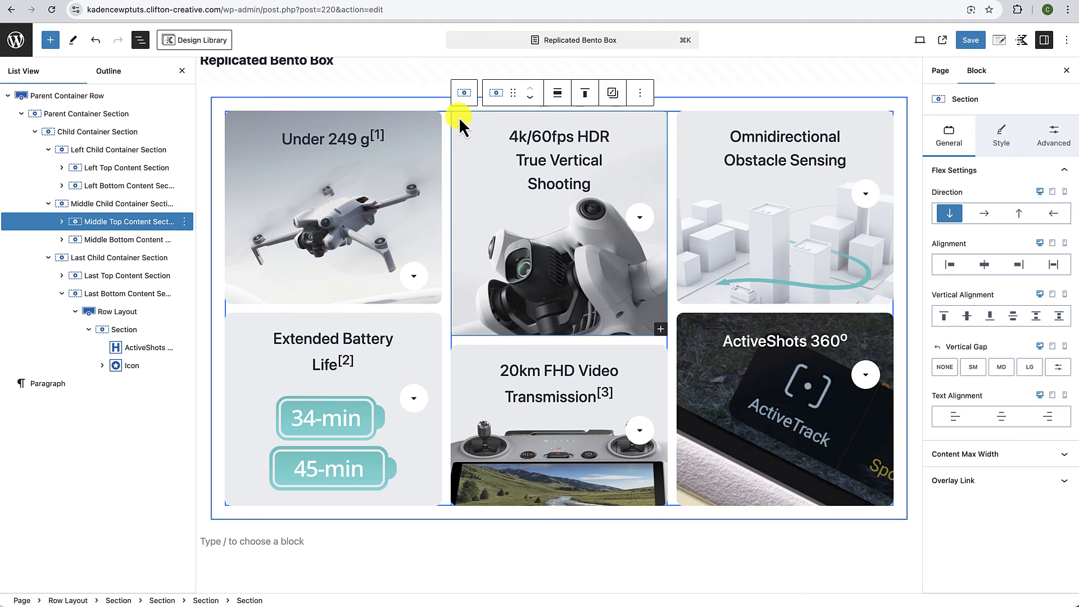
pyautogui.click(1014, 317)
pyautogui.click(1014, 316)
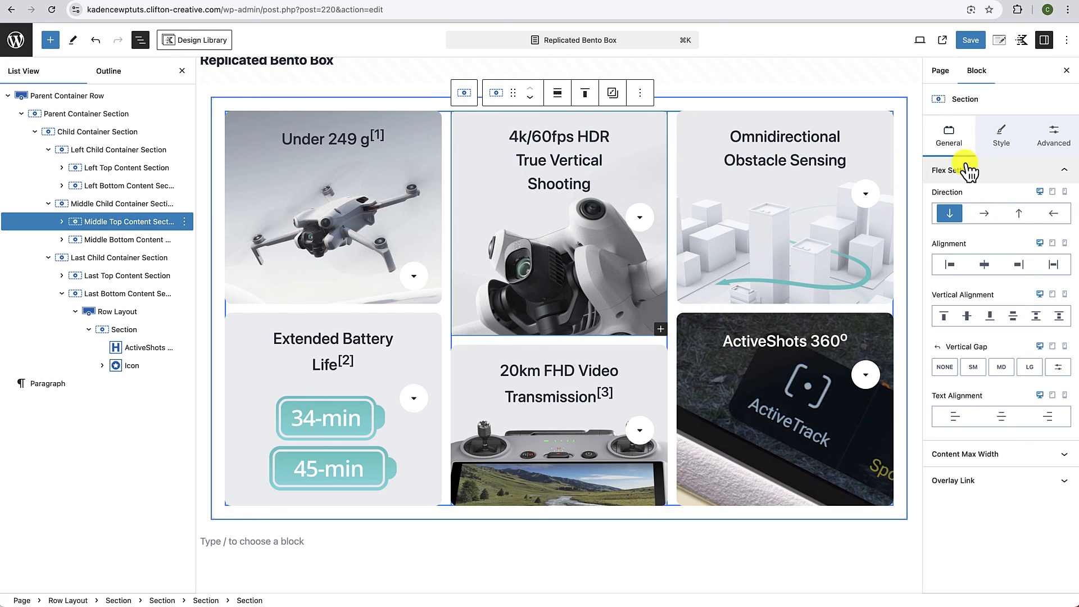
pyautogui.click(1013, 316)
# Step: Set vertical alignment to Space Between for the Last Top Content Section and the Row Layout's inner section in the ActiveShots card
pyautogui.click(703, 129)
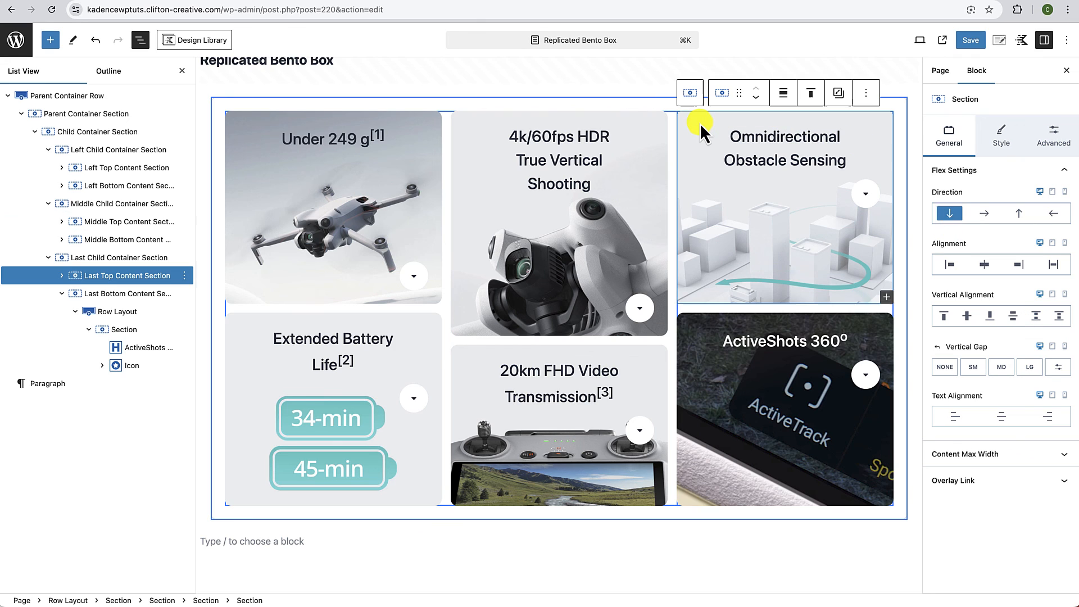
pyautogui.click(1013, 316)
pyautogui.click(708, 341)
pyautogui.click(756, 407)
pyautogui.click(1012, 323)
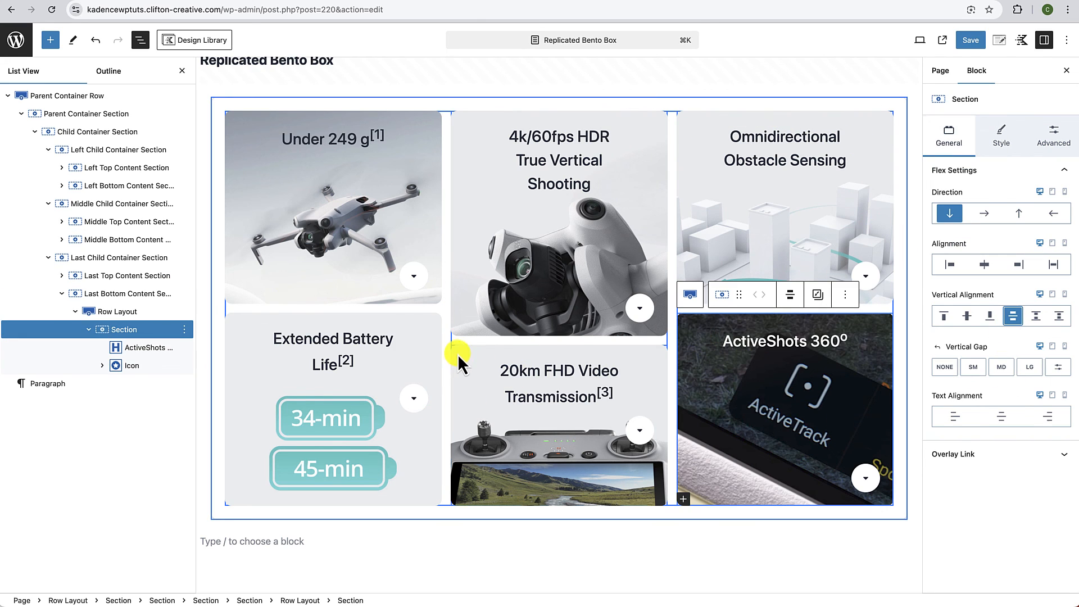
# Step: Set the vertical alignment of the Middle Bottom and Left Bottom Content Sections to Space Between
pyautogui.click(459, 354)
pyautogui.click(1013, 317)
pyautogui.click(234, 326)
pyautogui.click(1016, 320)
pyautogui.click(712, 569)
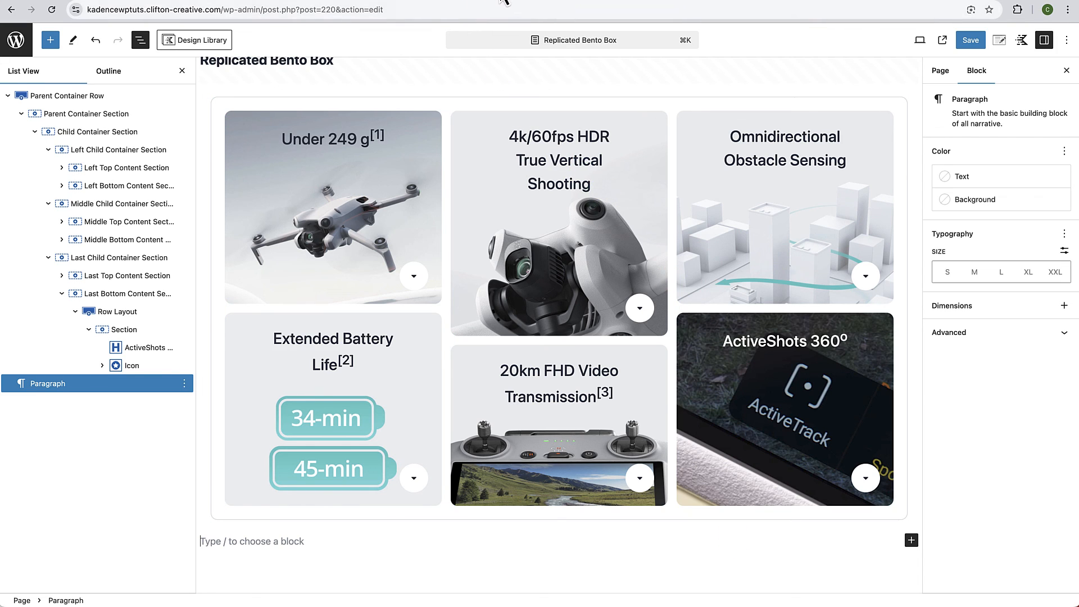
# Step: Save the page and compare its published view with the DJI bento grid reference
pyautogui.click(502, 2)
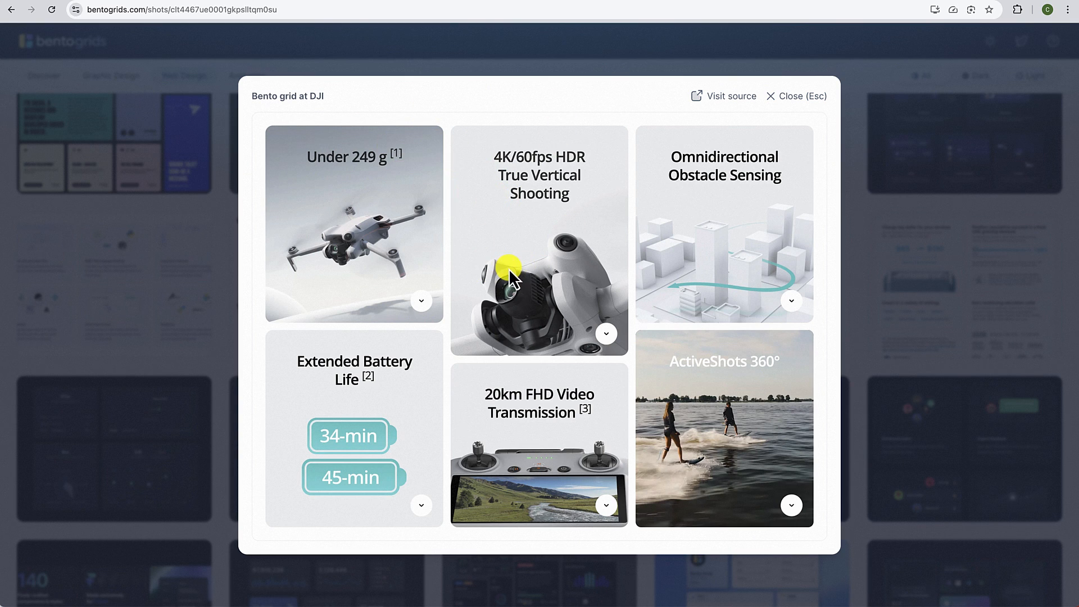
pyautogui.click(447, 3)
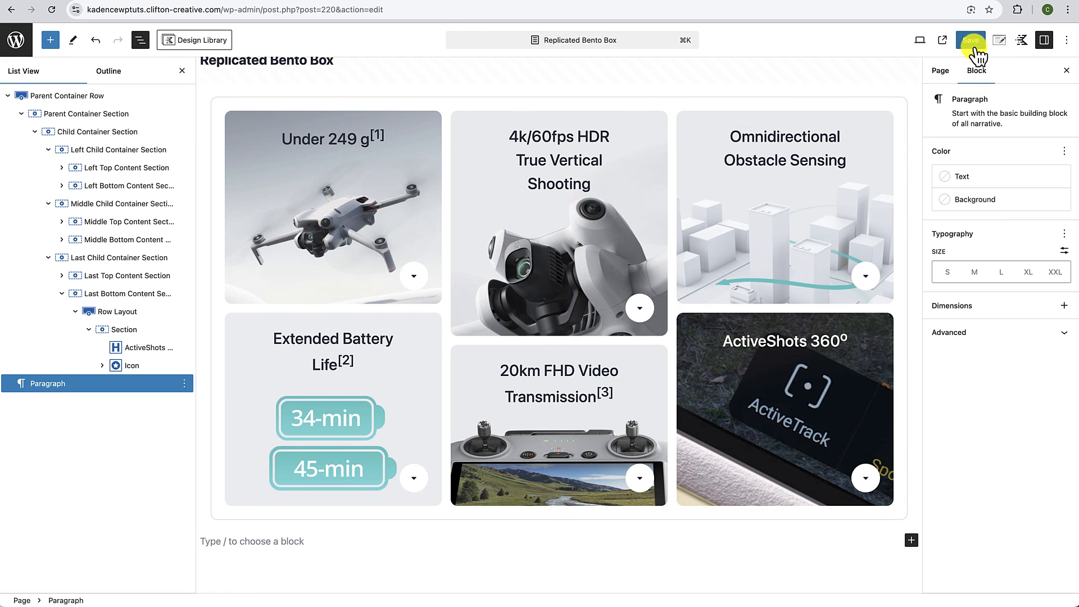
pyautogui.click(972, 40)
pyautogui.click(113, 582)
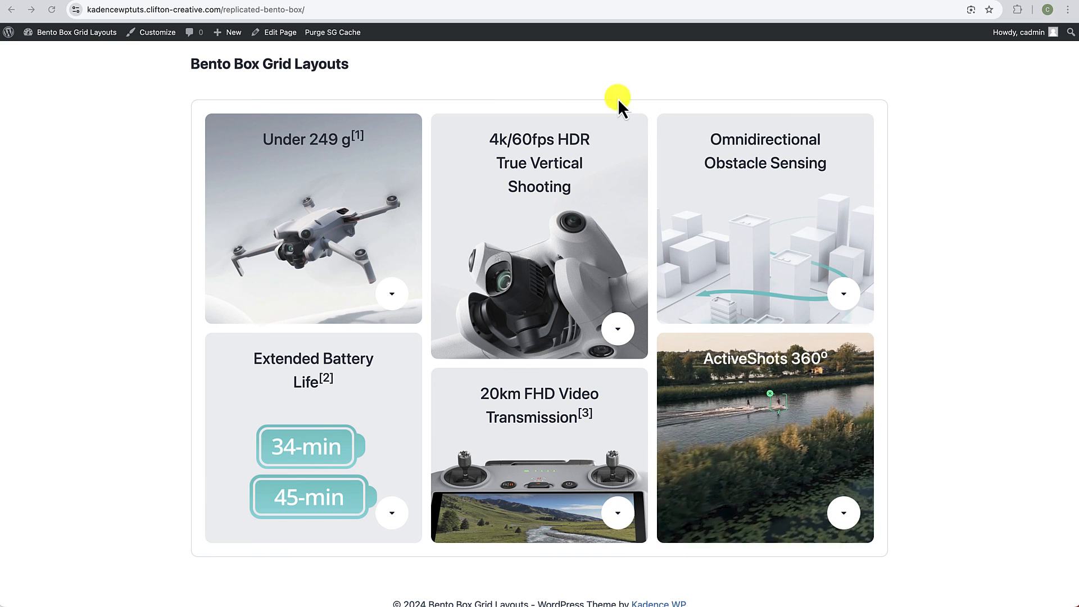
pyautogui.click(529, 1)
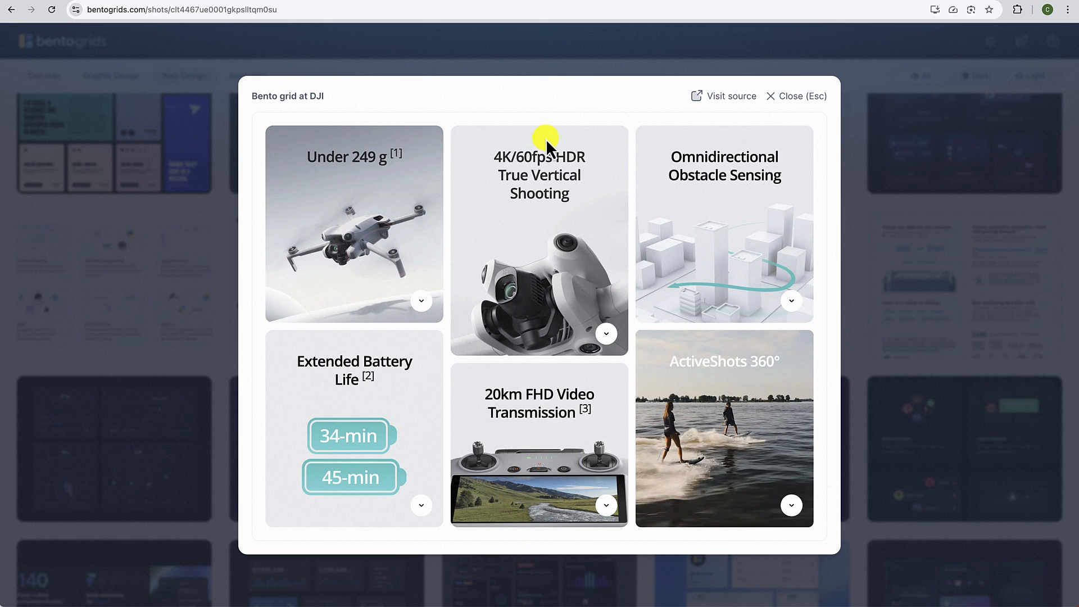
pyautogui.click(483, 1)
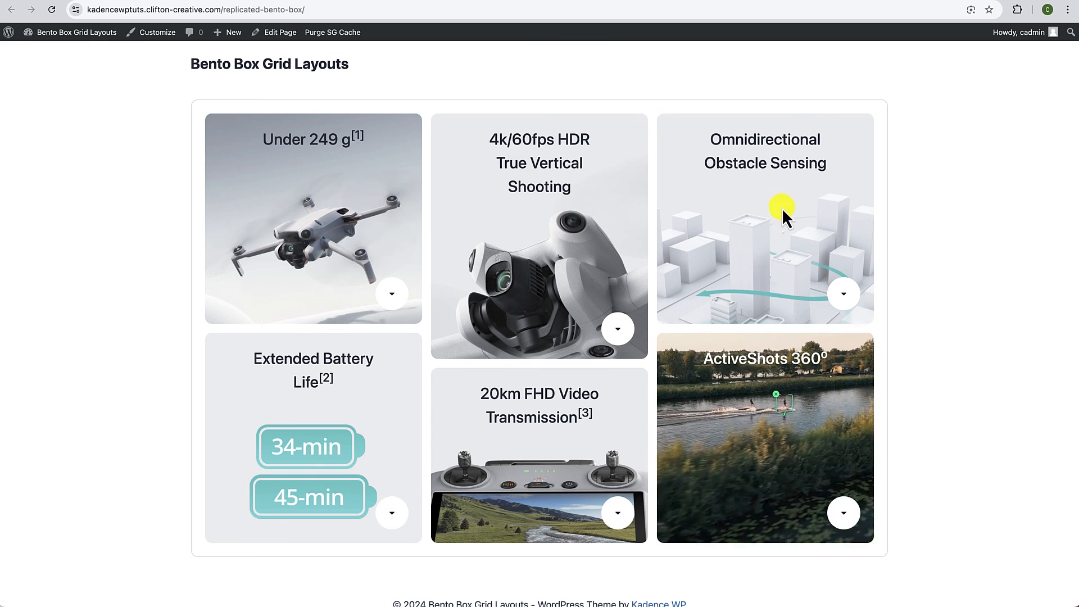
# Step: Test the published page's responsiveness in the browser's device emulation, narrowing the viewport to about 341 px and widening it to about 2211 px
pyautogui.rightClick(931, 260)
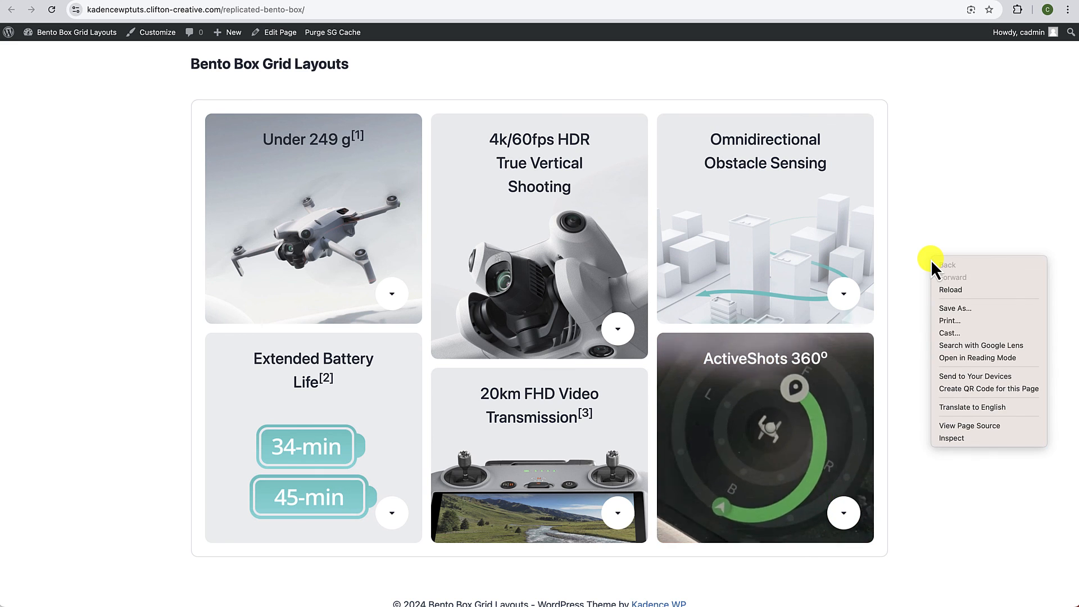
pyautogui.click(951, 439)
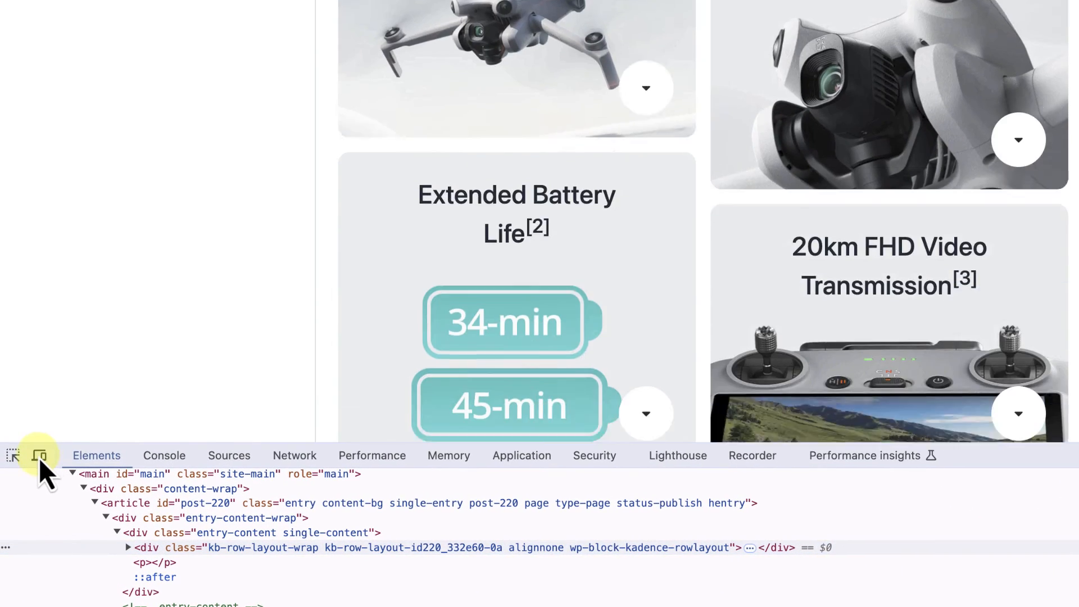
pyautogui.click(39, 456)
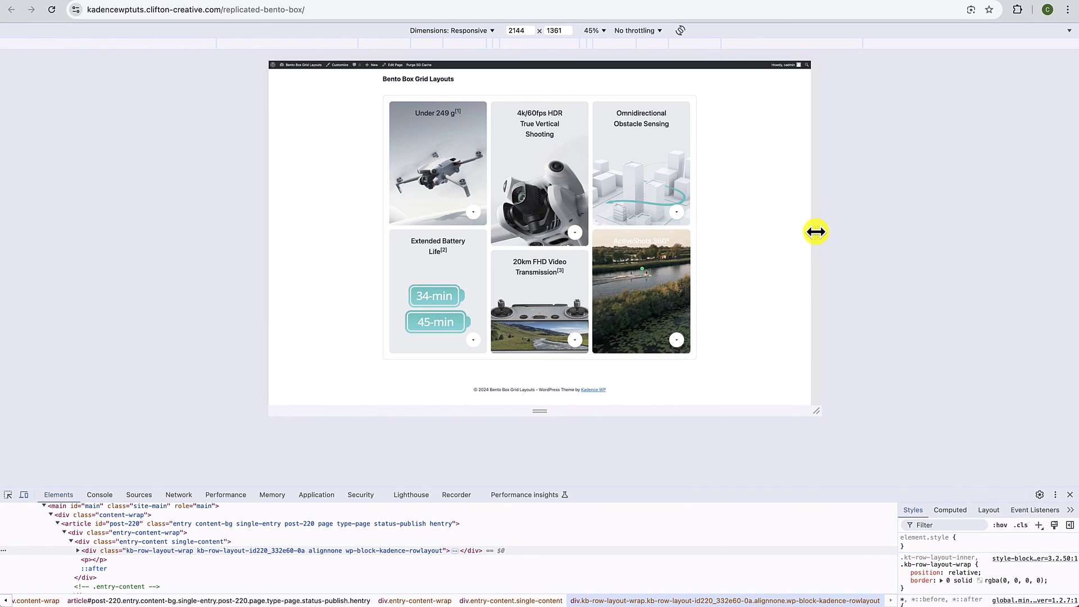
pyautogui.moveTo(816, 232); pyautogui.dragTo(587, 231)
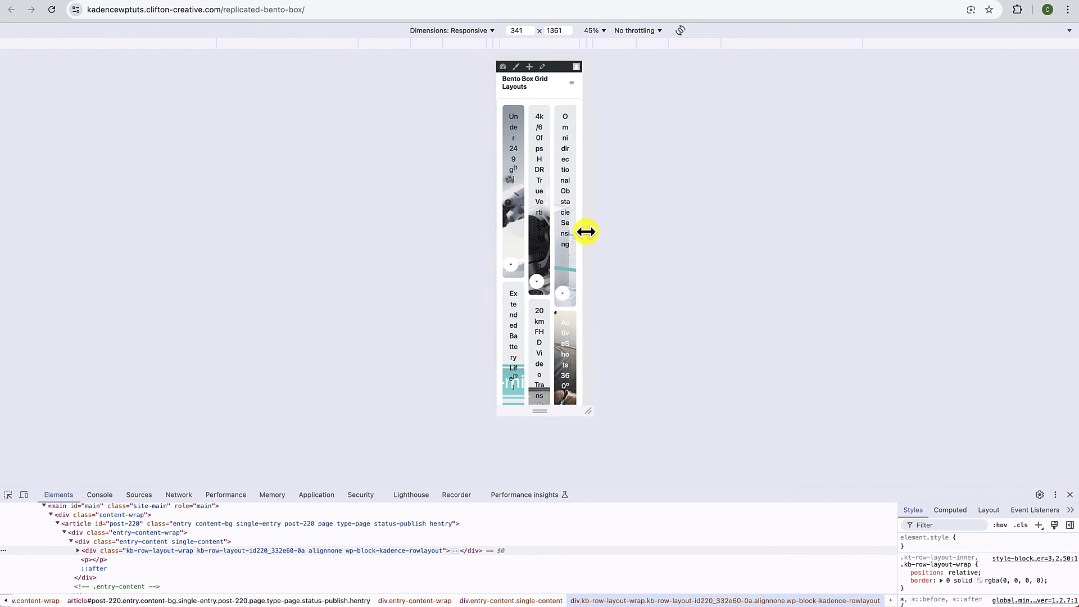
pyautogui.moveTo(587, 231); pyautogui.dragTo(823, 231)
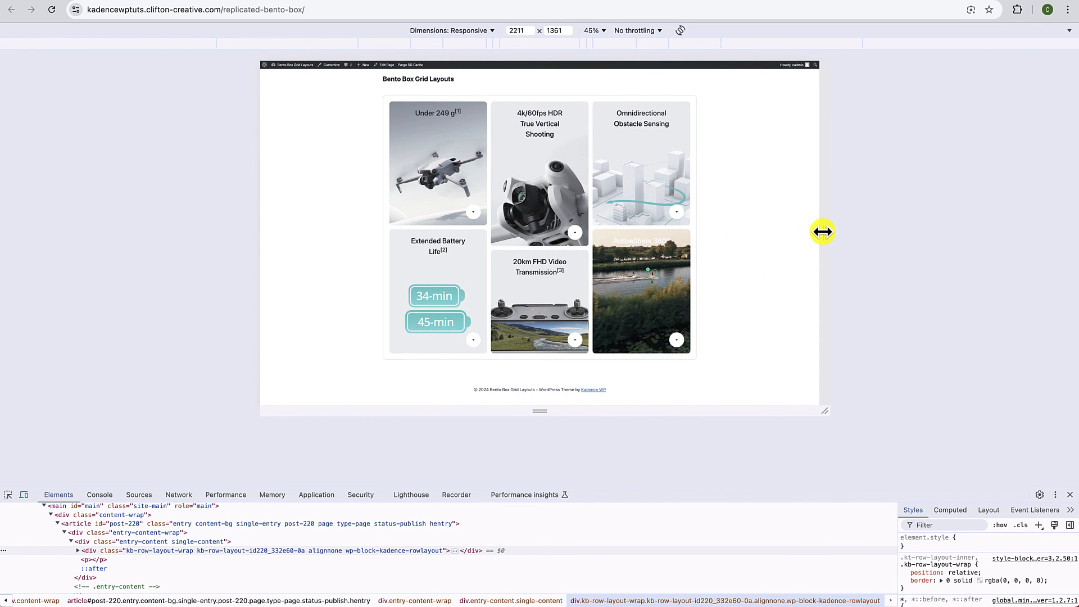
pyautogui.click(1069, 495)
# Step: Reopen the page for editing and select the Child Container Section nested inside the Parent Container Section
pyautogui.click(282, 33)
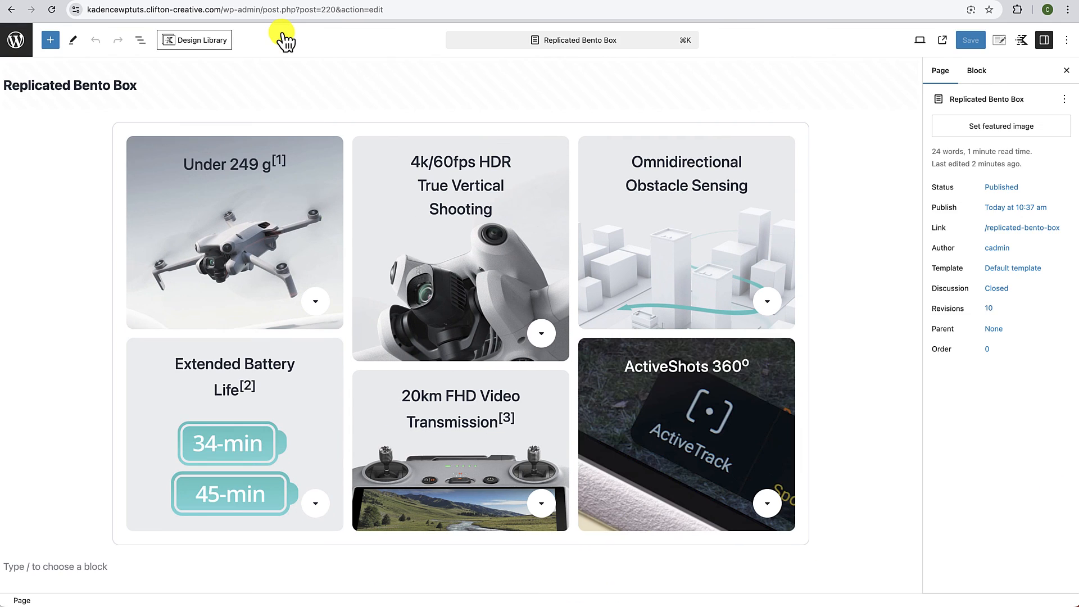
pyautogui.click(140, 40)
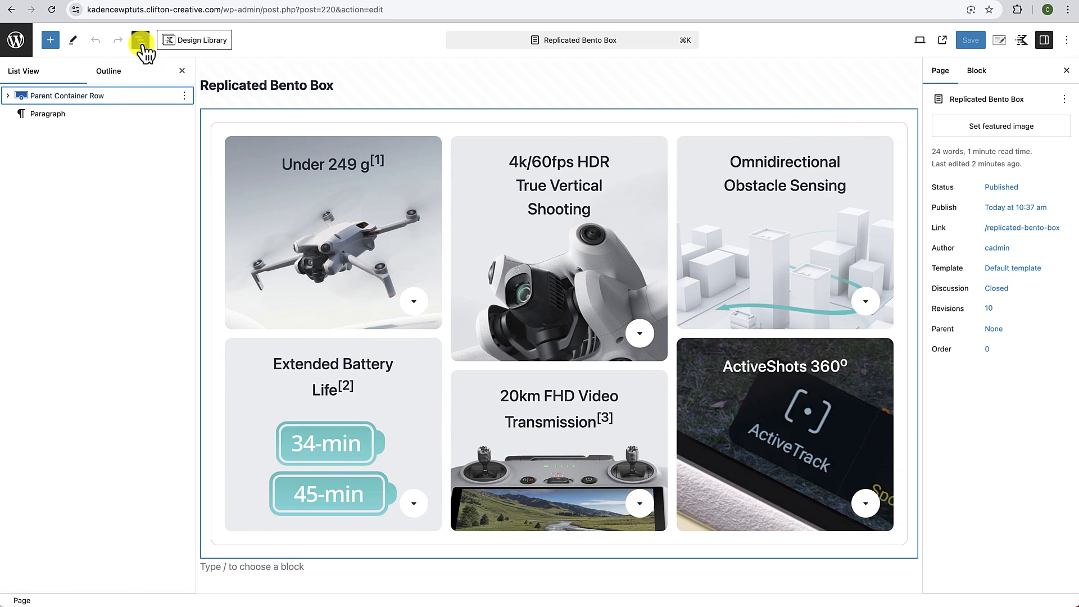
pyautogui.click(84, 100)
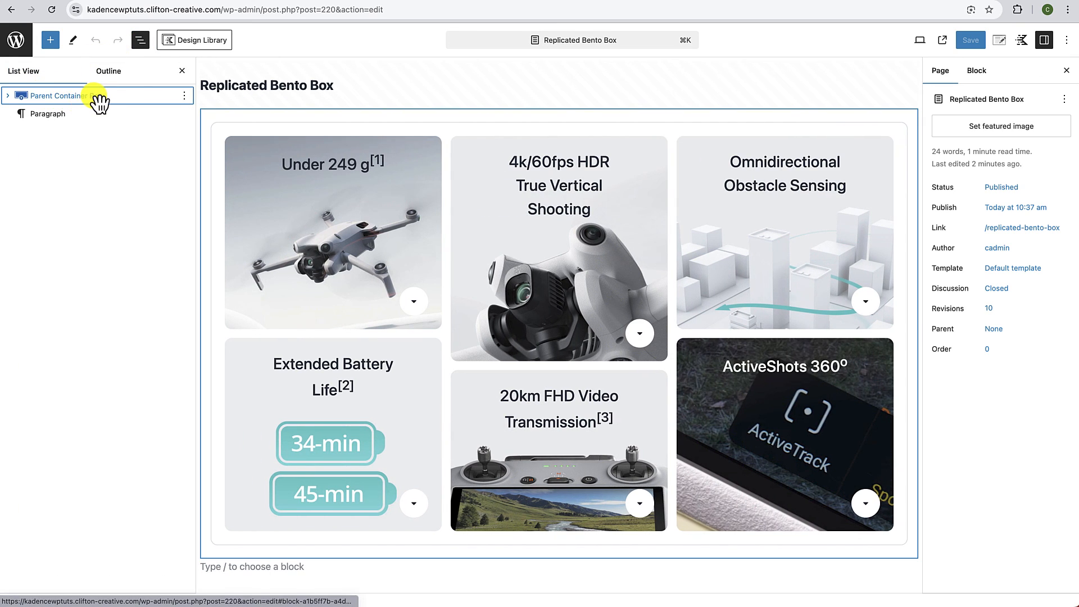
pyautogui.click(8, 95)
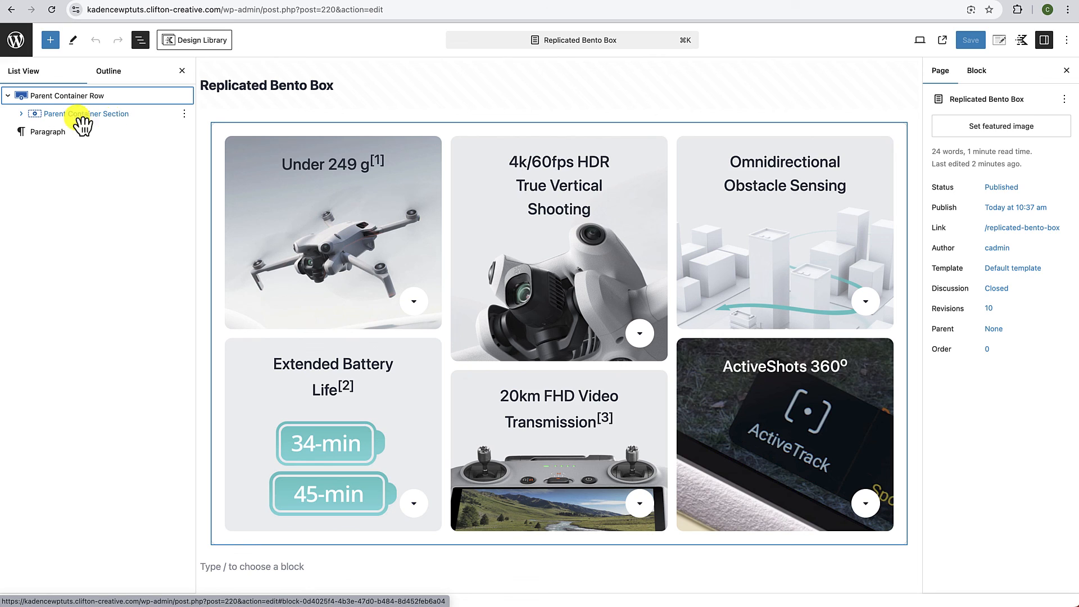
pyautogui.click(21, 114)
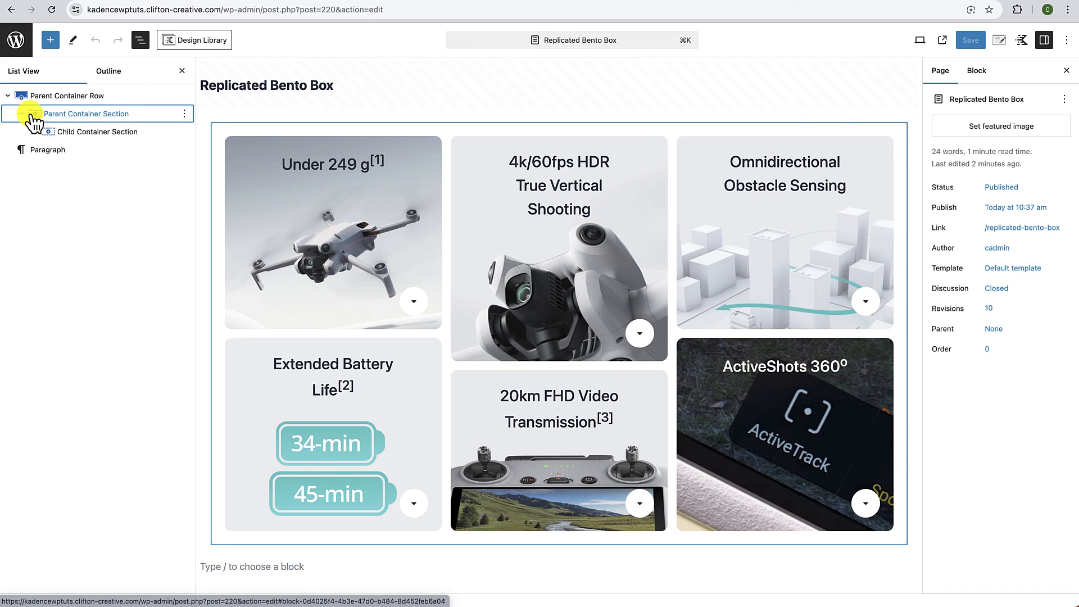
pyautogui.click(63, 138)
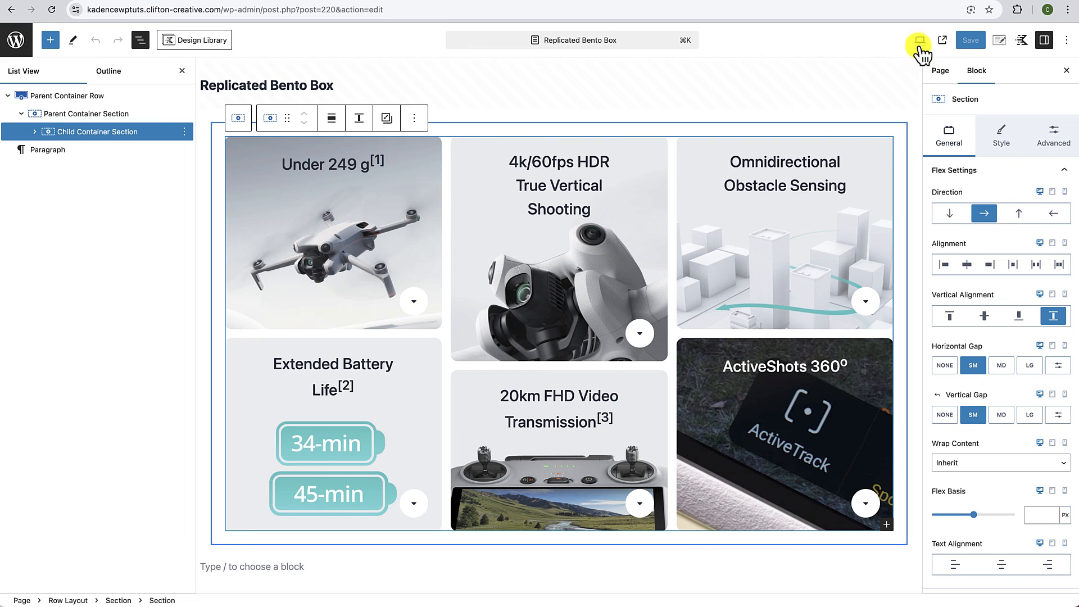
# Step: Set the Child Container Section's flex basis to 300 px for tablet and review the tablet layout
pyautogui.click(922, 40)
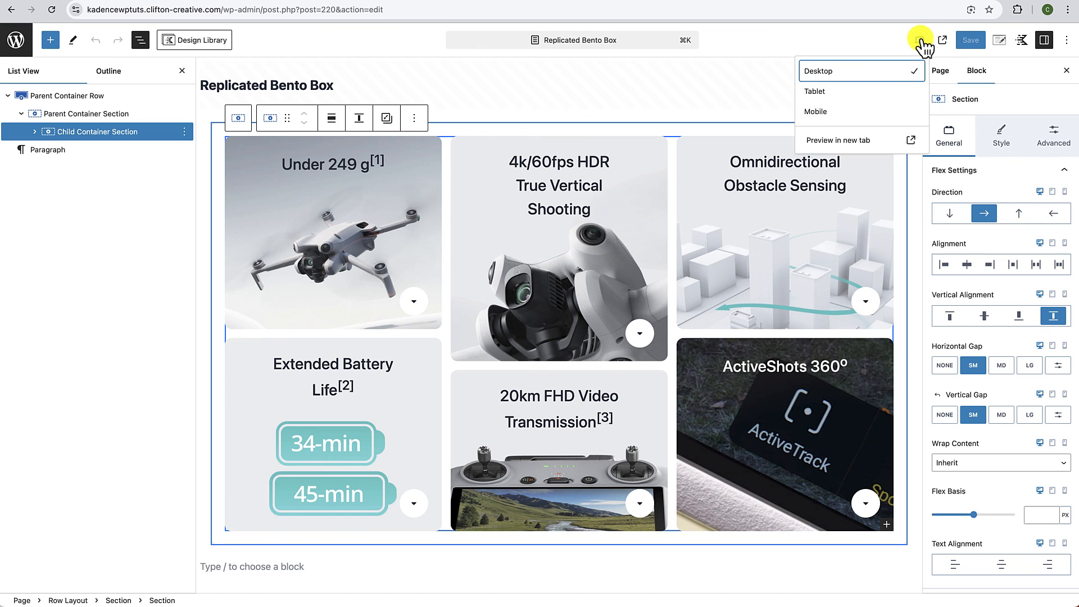
pyautogui.click(822, 93)
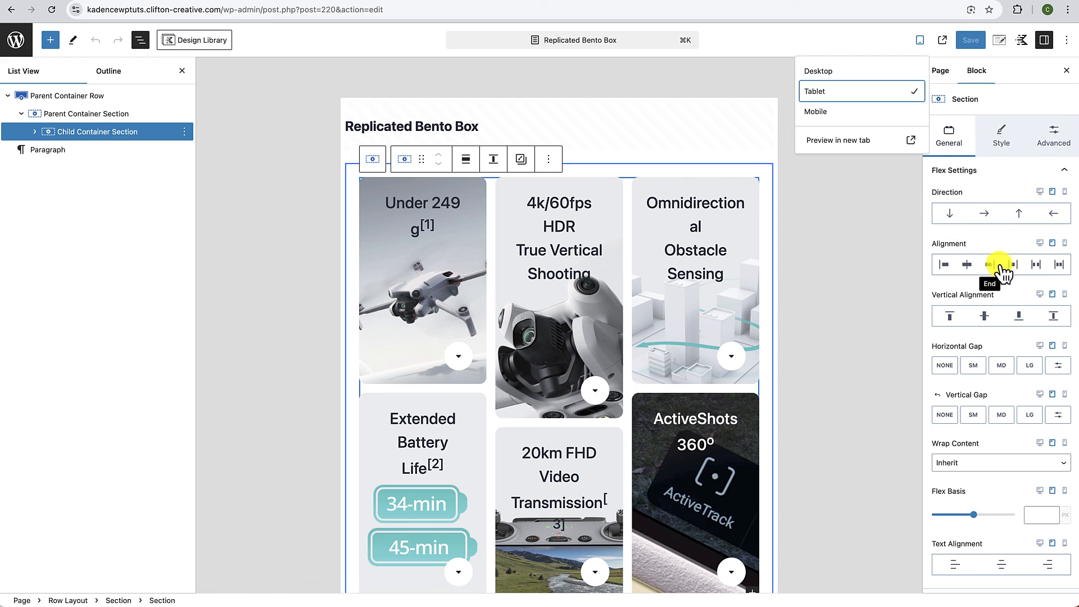
pyautogui.click(1053, 192)
pyautogui.click(1052, 192)
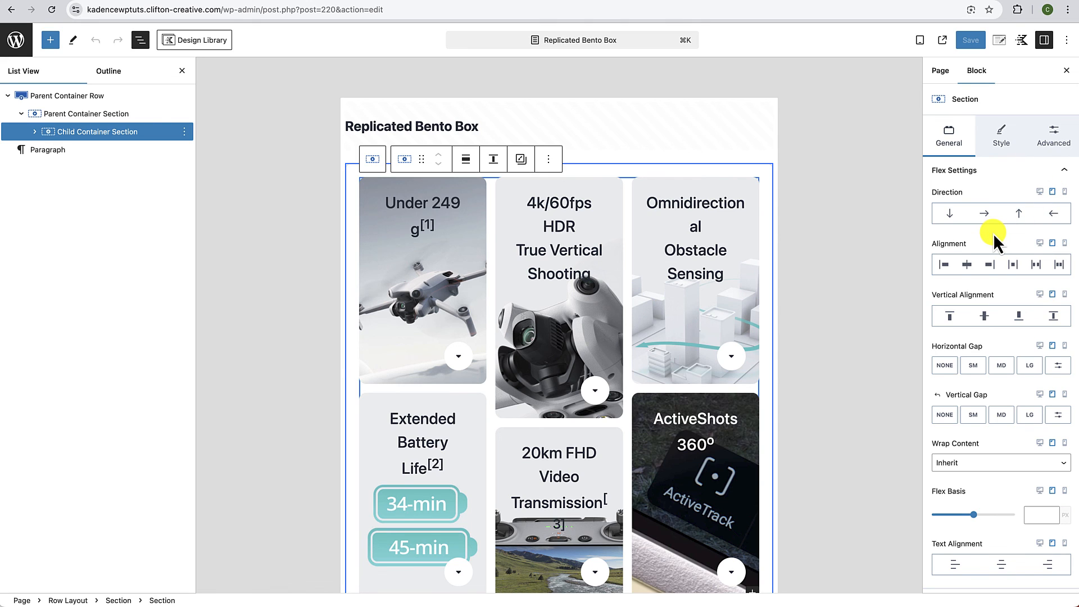
pyautogui.scroll(-2, 994, 239)
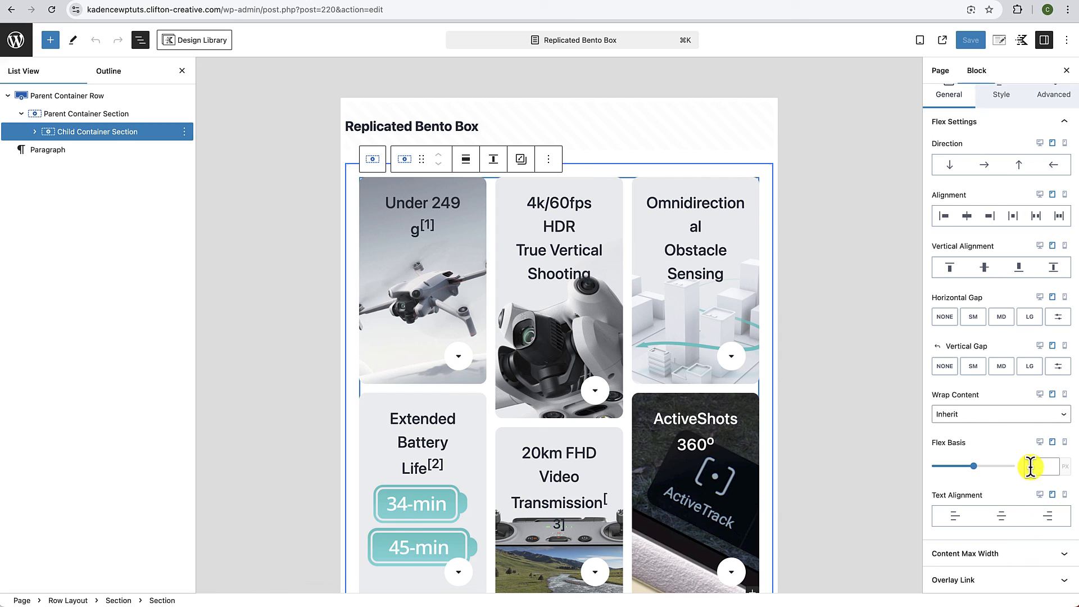
pyautogui.click(1030, 468)
pyautogui.write('1')
pyautogui.write('00')
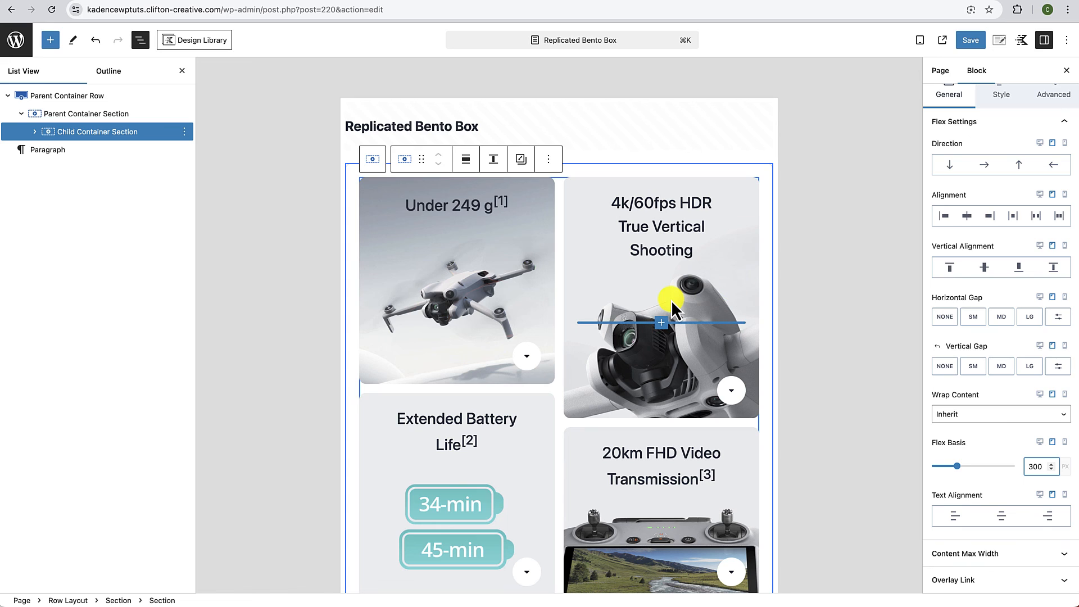
pyautogui.rightClick(634, 334)
pyautogui.click(768, 310)
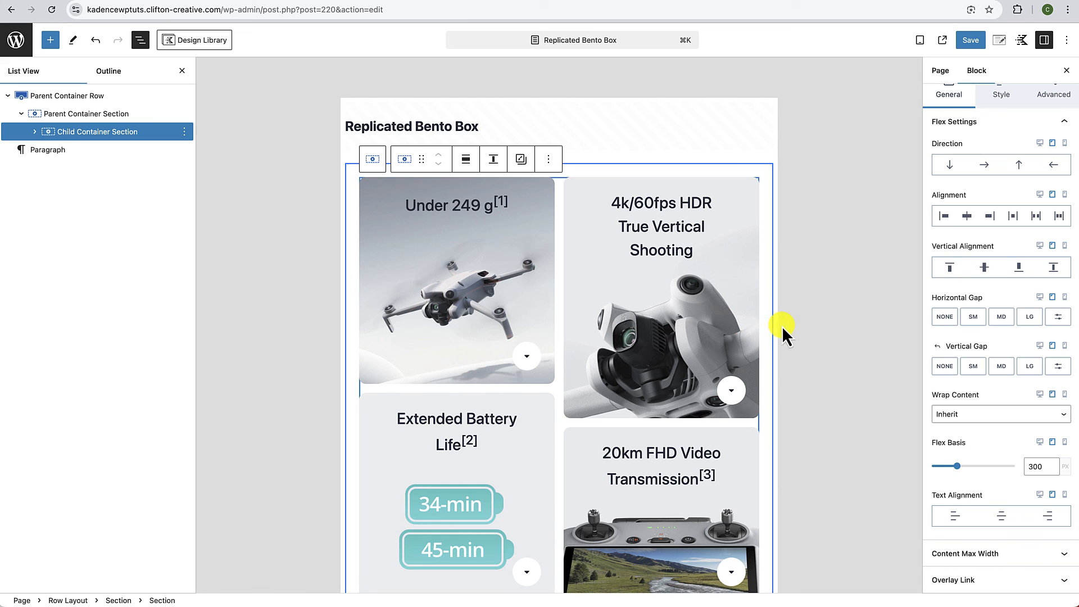
pyautogui.scroll(-9, 789, 364)
pyautogui.scroll(1, 687, 398)
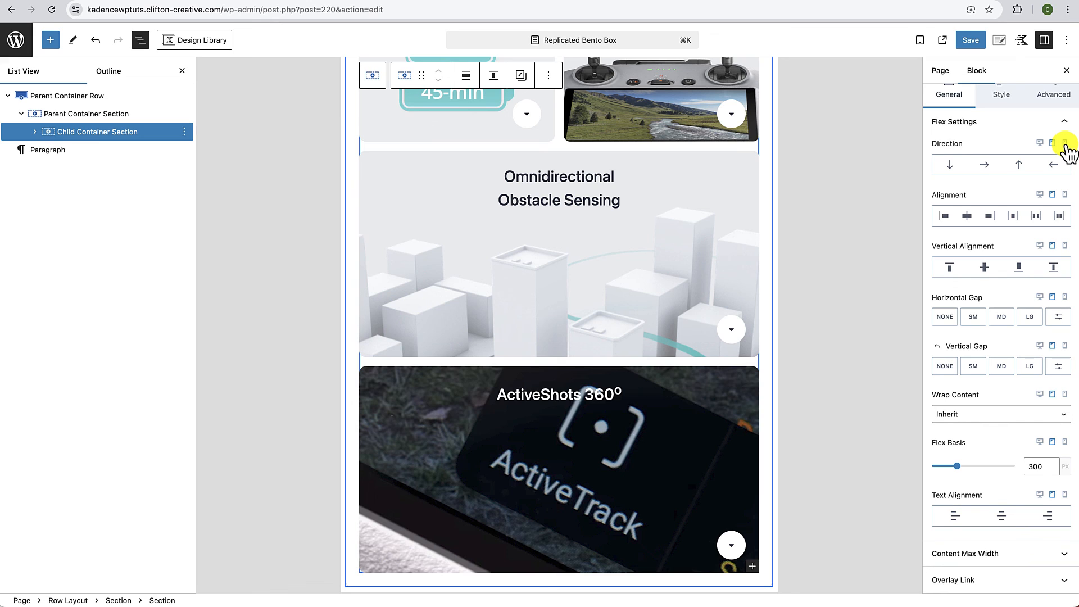
# Step: Preview the grid at mobile size and examine how the cards stack from the first to the last
pyautogui.click(1065, 144)
pyautogui.click(920, 40)
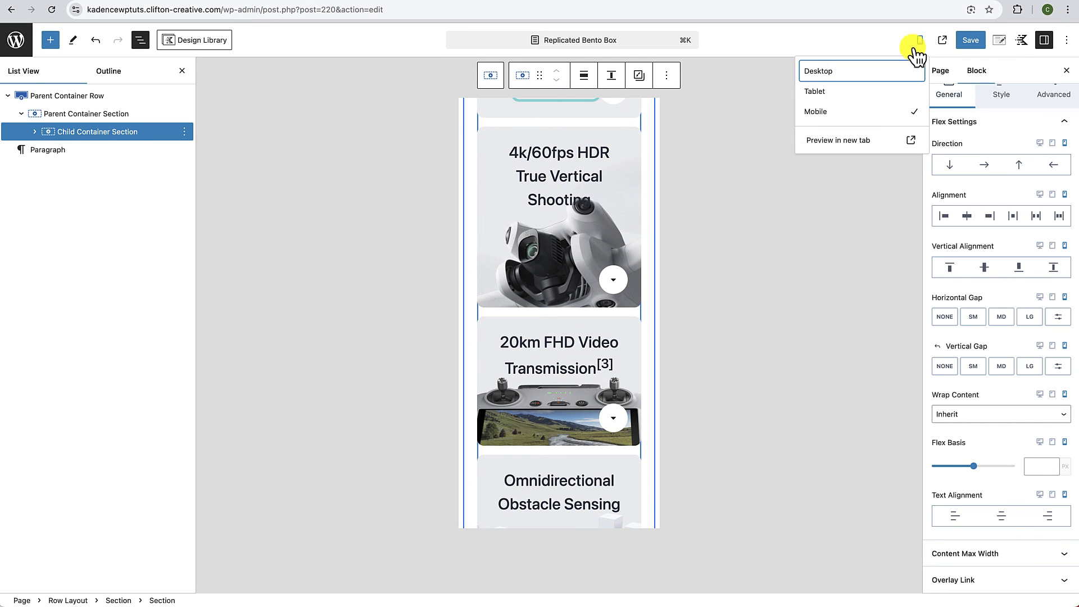
pyautogui.click(858, 112)
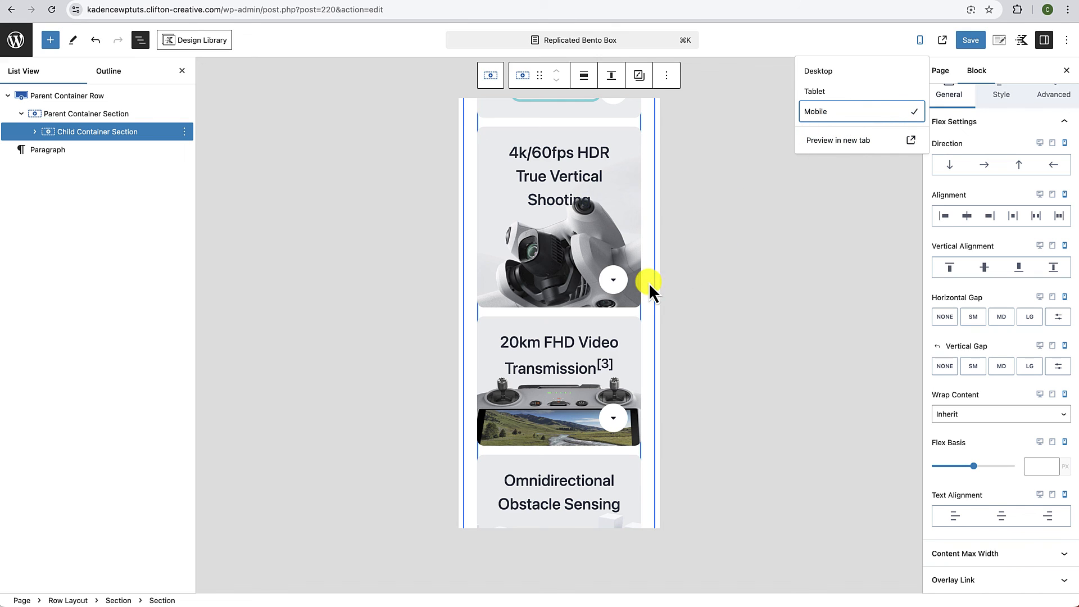
pyautogui.scroll(5, 559, 288)
pyautogui.scroll(-2, 560, 292)
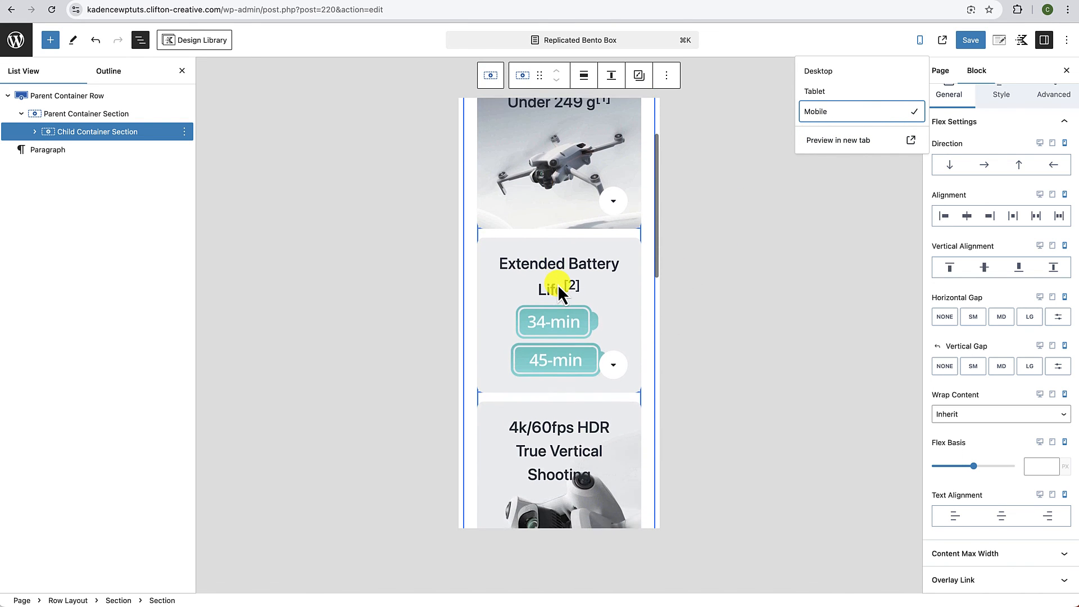
pyautogui.scroll(-8, 560, 290)
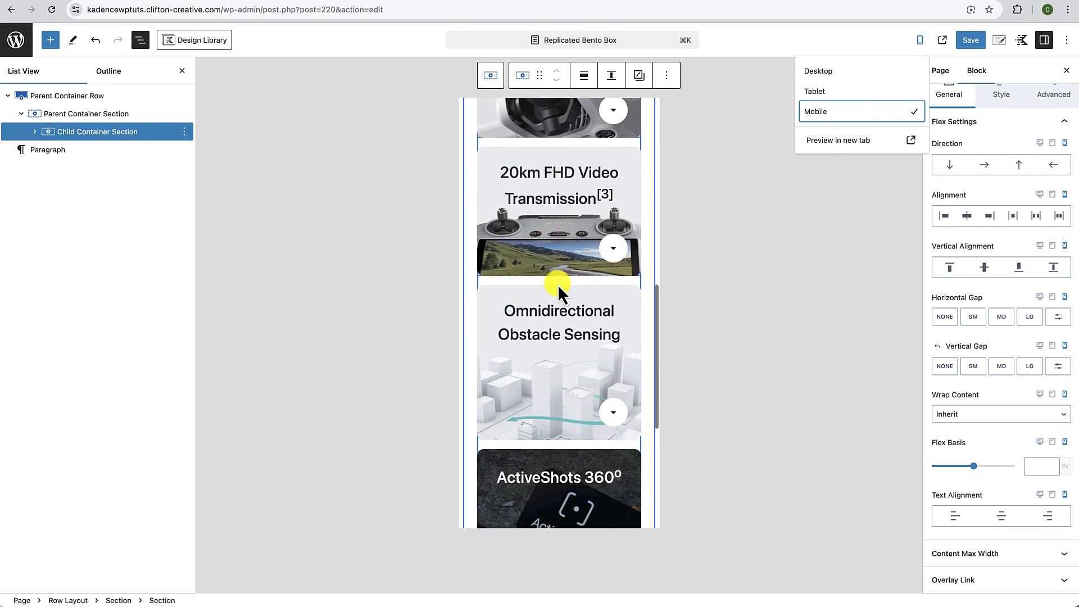
pyautogui.scroll(-5, 560, 291)
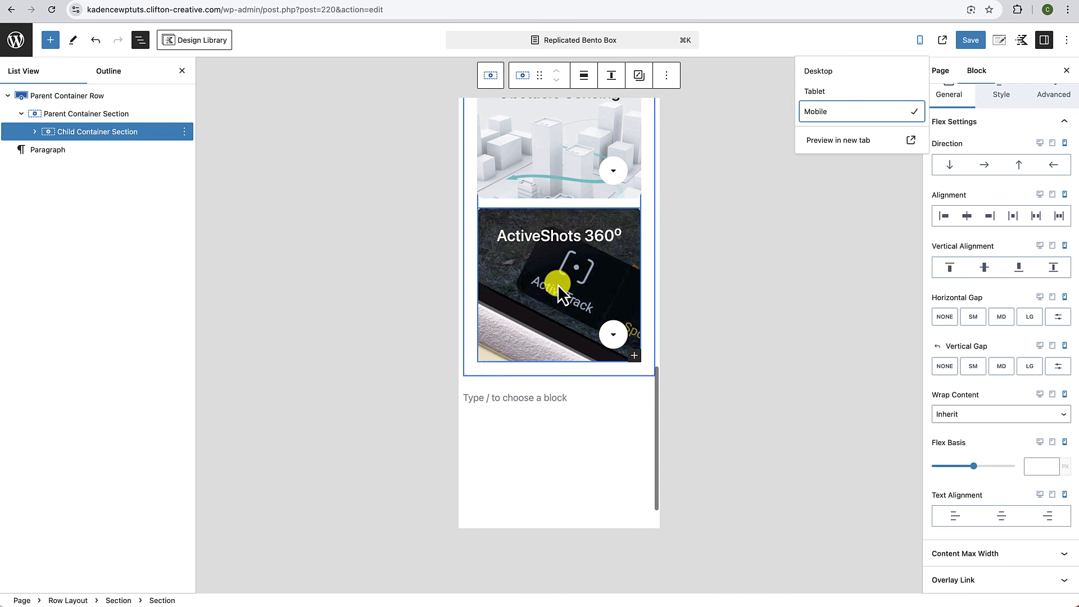
pyautogui.scroll(5, 559, 288)
# Step: Save the Replicated Bento Box page and view its published version
pyautogui.click(971, 40)
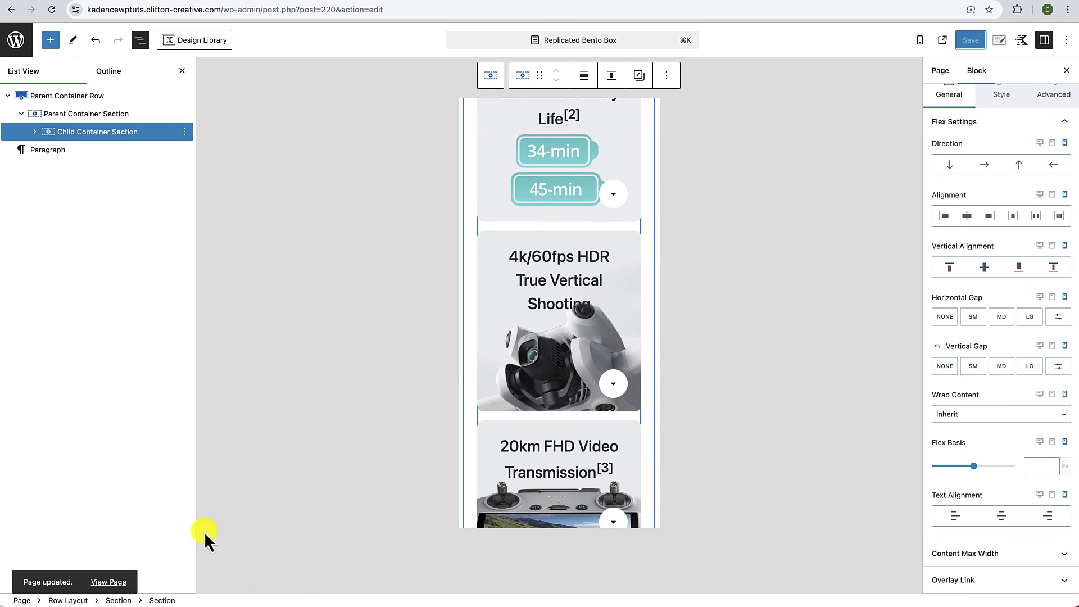
pyautogui.click(115, 581)
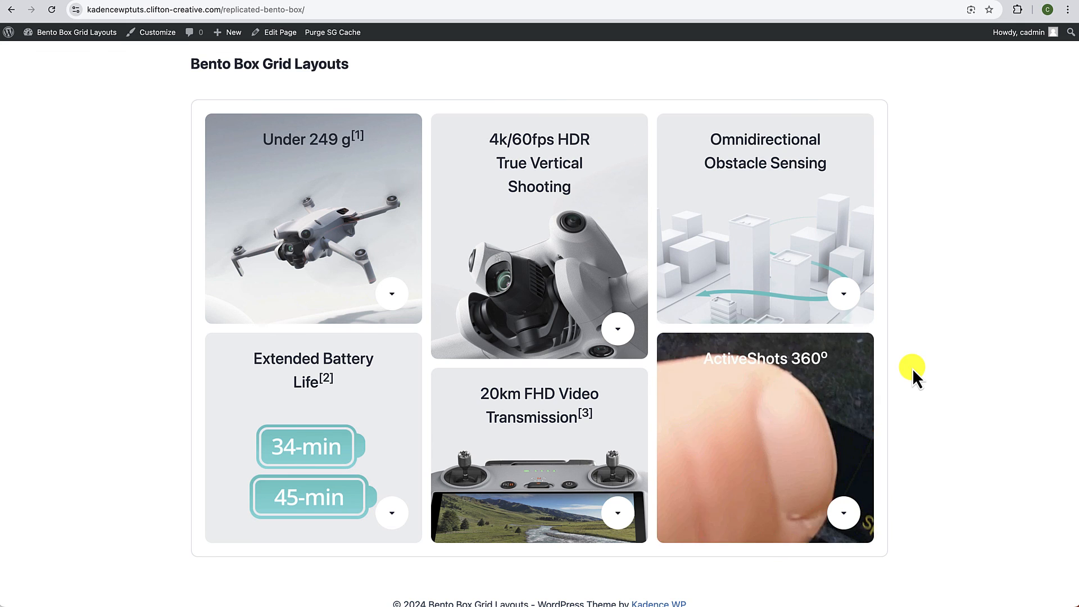
# Step: Inspect the published page in device emulation, narrow the viewport to about 908 px and examine the tablet card layout down to ActiveShots 360º
pyautogui.rightClick(937, 290)
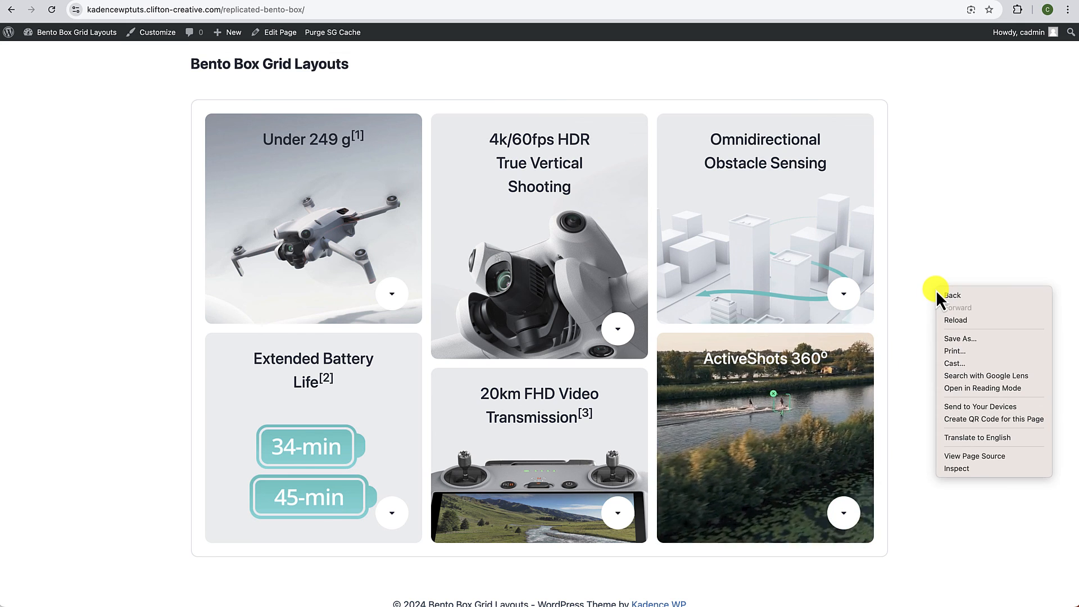
pyautogui.click(946, 469)
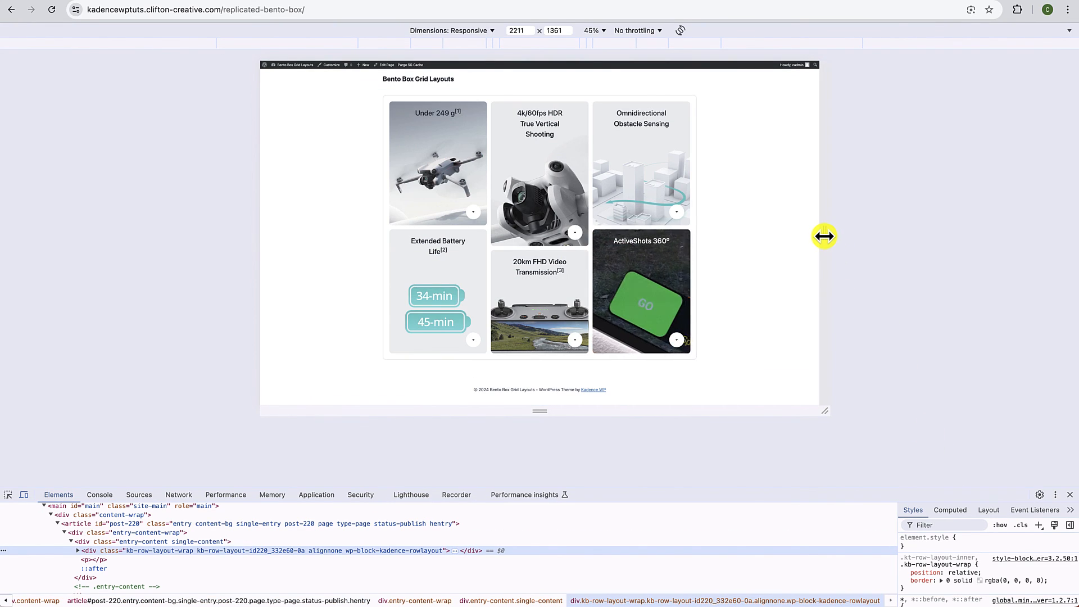
pyautogui.moveTo(824, 236); pyautogui.dragTo(660, 237)
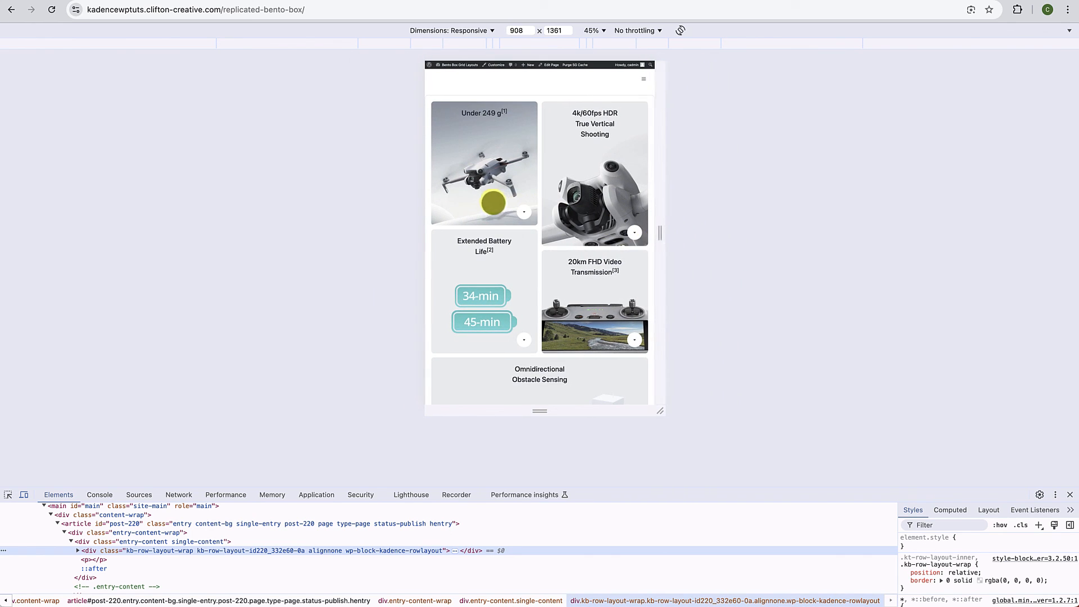
pyautogui.scroll(-2, 539, 275)
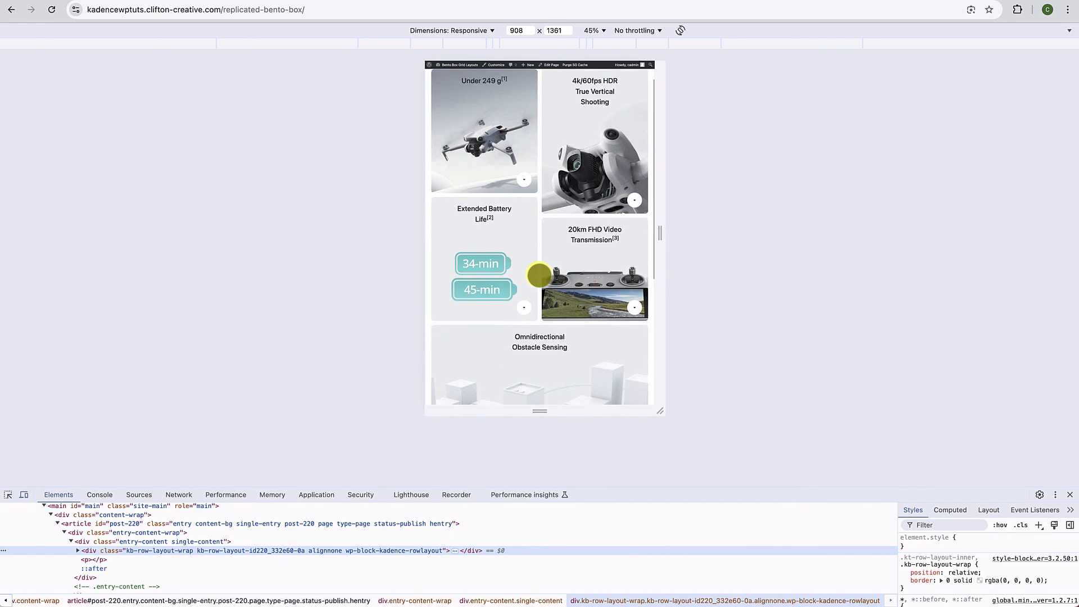
pyautogui.scroll(-7, 539, 275)
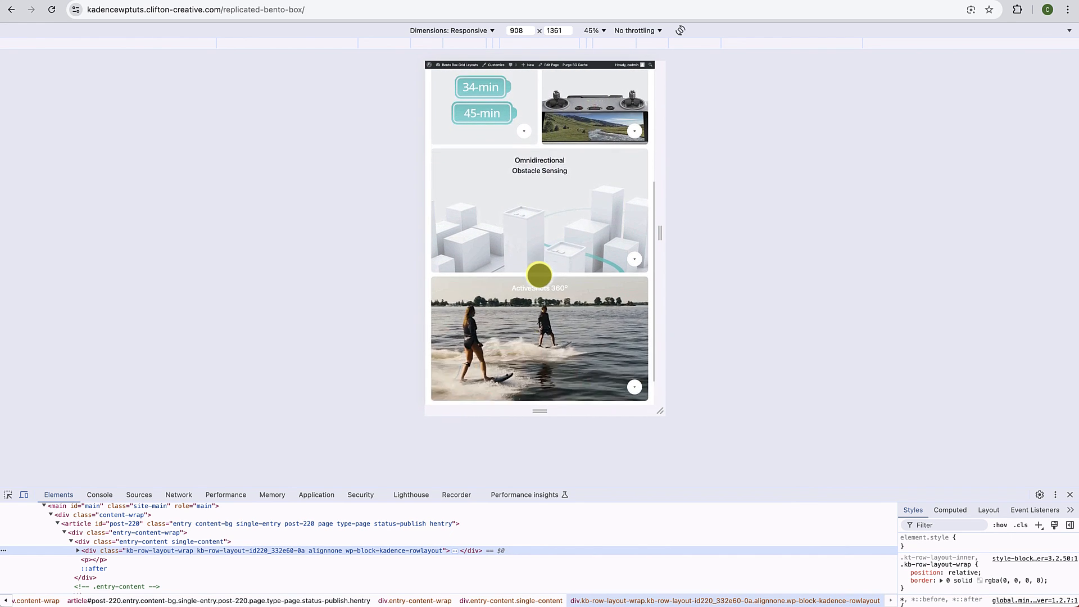
pyautogui.scroll(9, 539, 275)
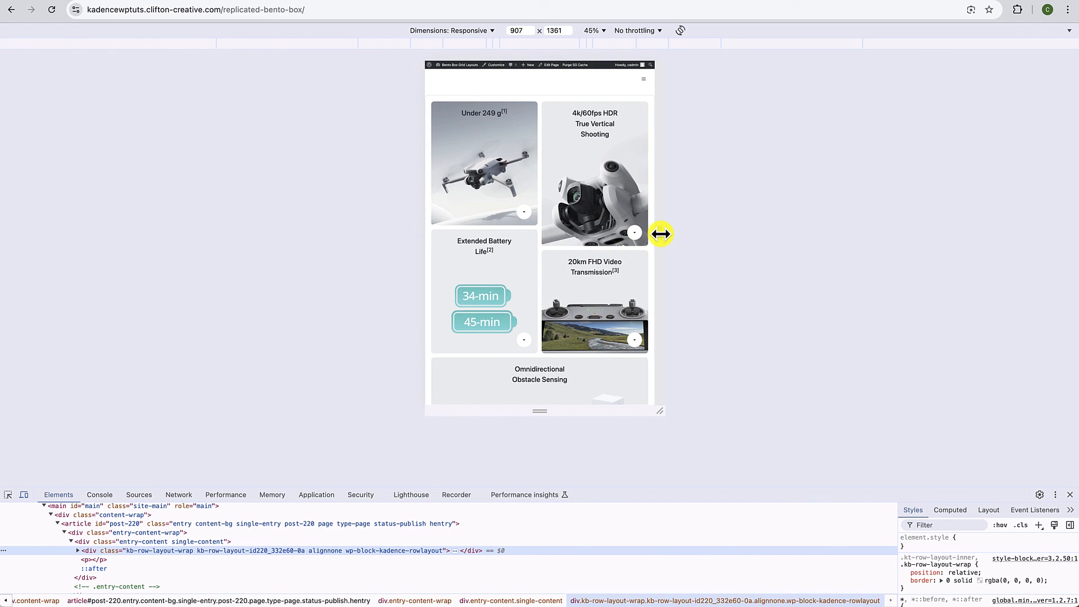
# Step: Narrow the emulated viewport to about 533 px and examine how the cards stack on mobile, from the first card to the footer
pyautogui.moveTo(661, 234); pyautogui.dragTo(613, 234)
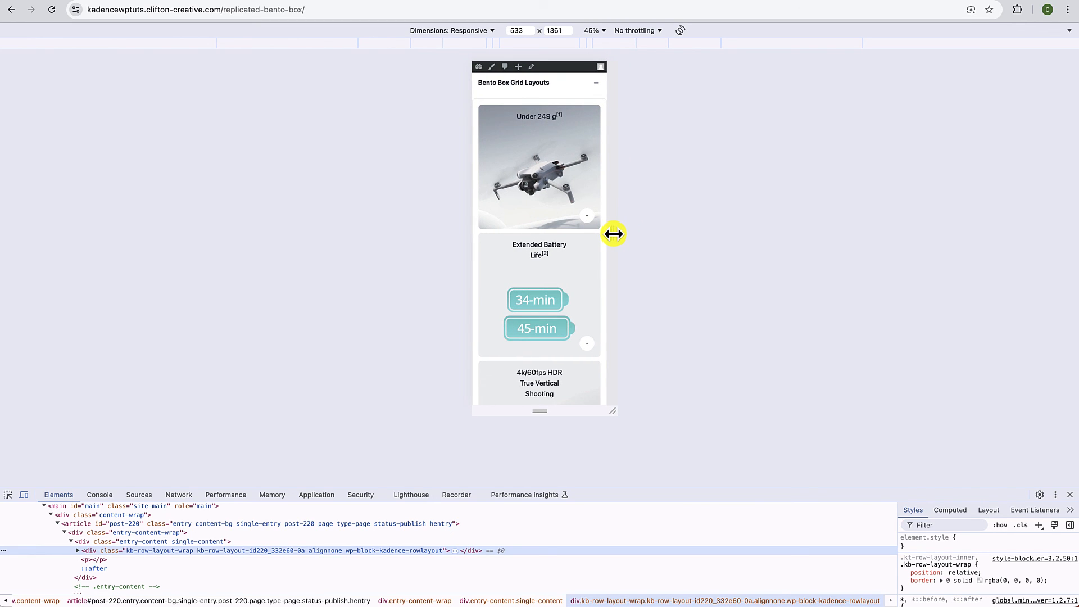
pyautogui.scroll(-1, 555, 301)
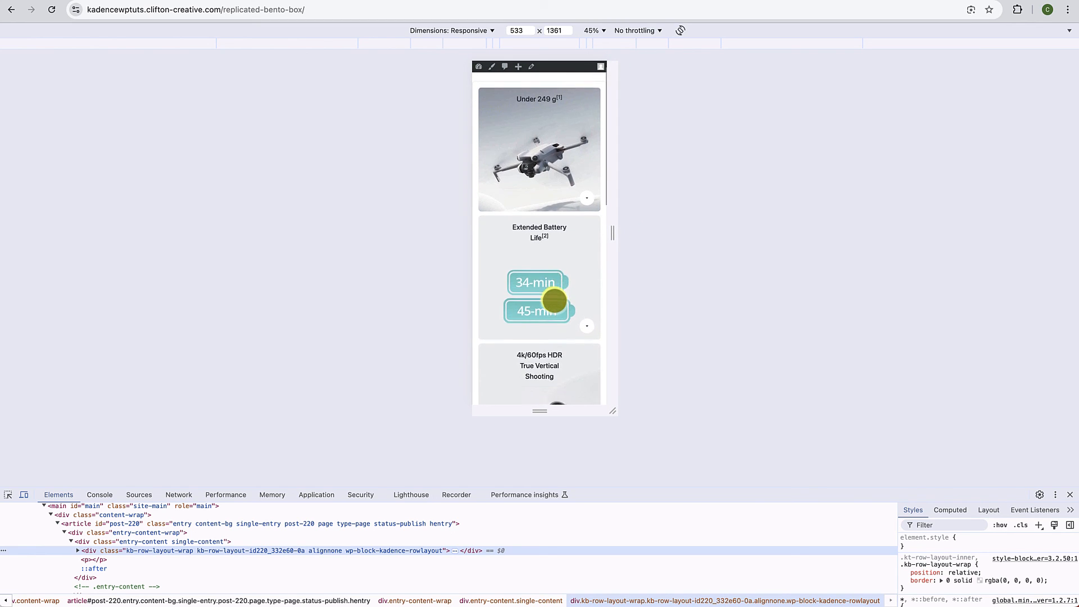
pyautogui.scroll(-5, 554, 301)
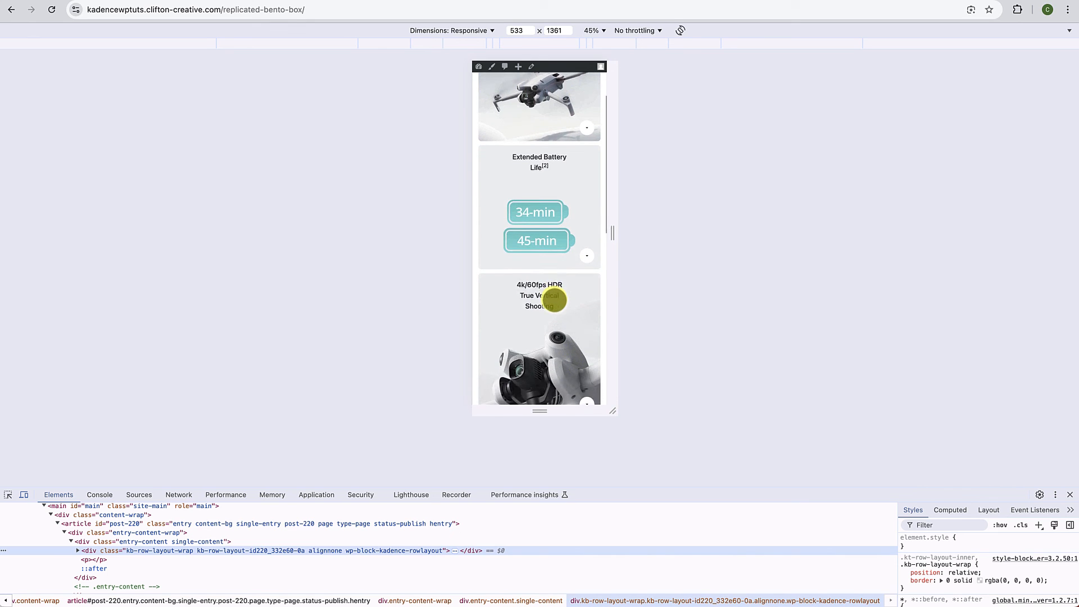
pyautogui.scroll(-8, 555, 301)
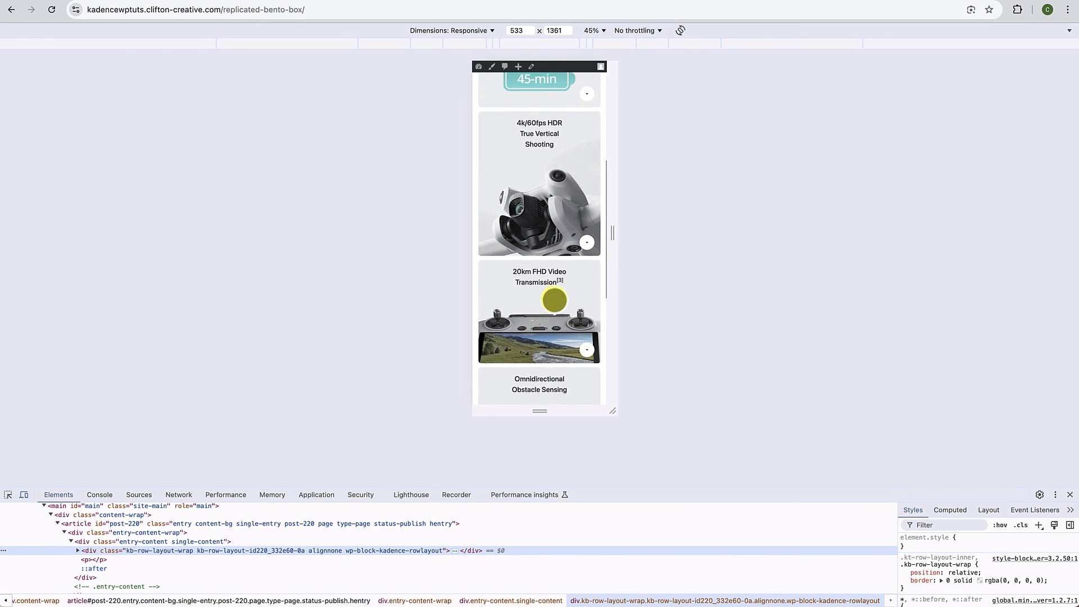
pyautogui.scroll(-8, 554, 301)
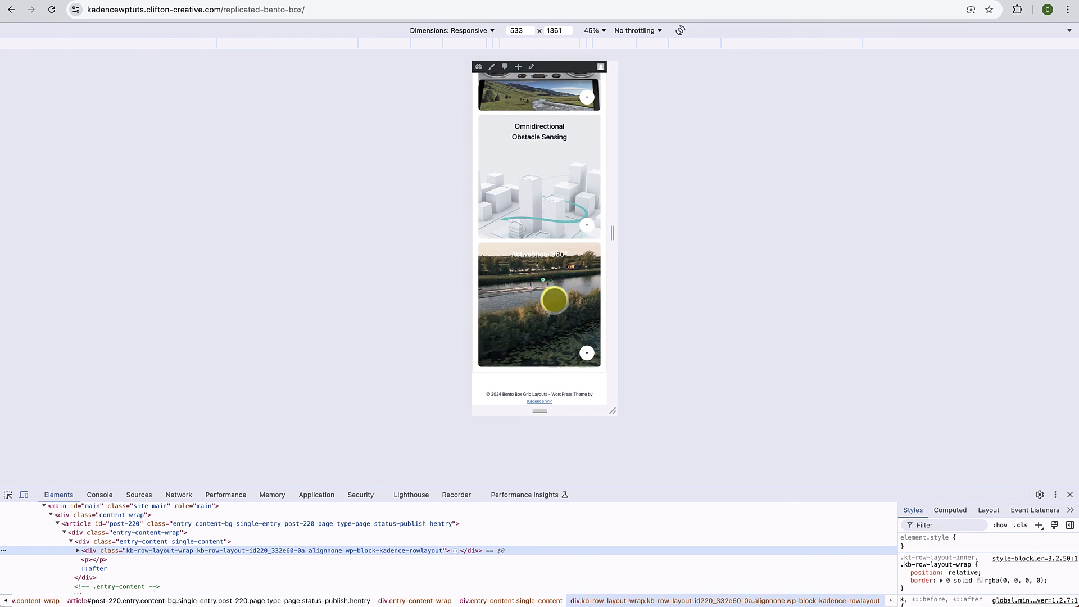
# Step: Widen the emulated viewport again and close the developer tools to return to the full desktop view of the grid
pyautogui.scroll(15, 555, 300)
pyautogui.scroll(2, 554, 300)
pyautogui.moveTo(618, 233); pyautogui.dragTo(795, 234)
pyautogui.press('super+alt+i')
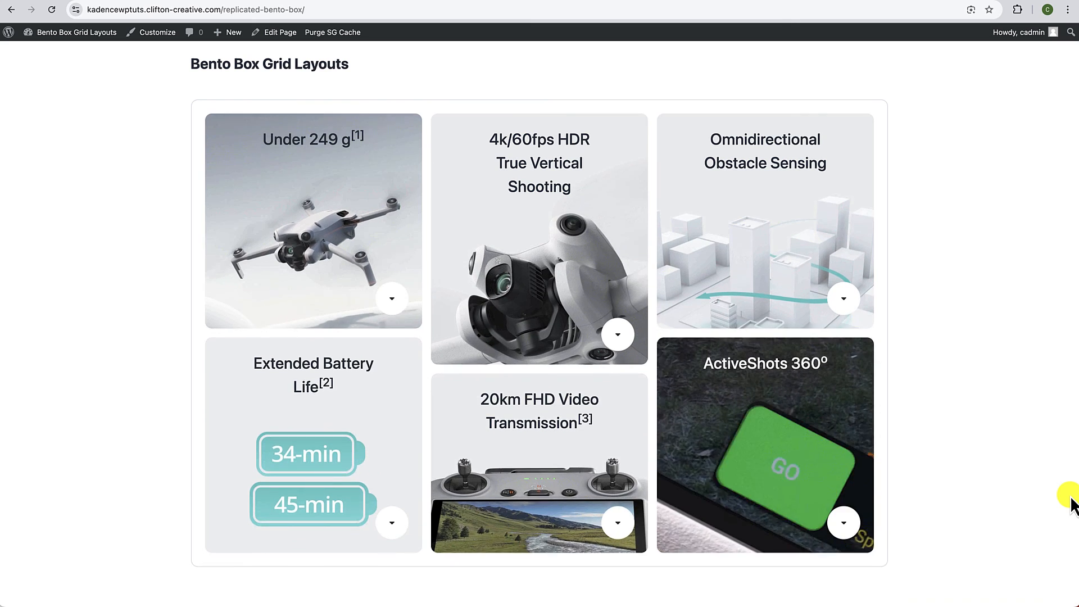